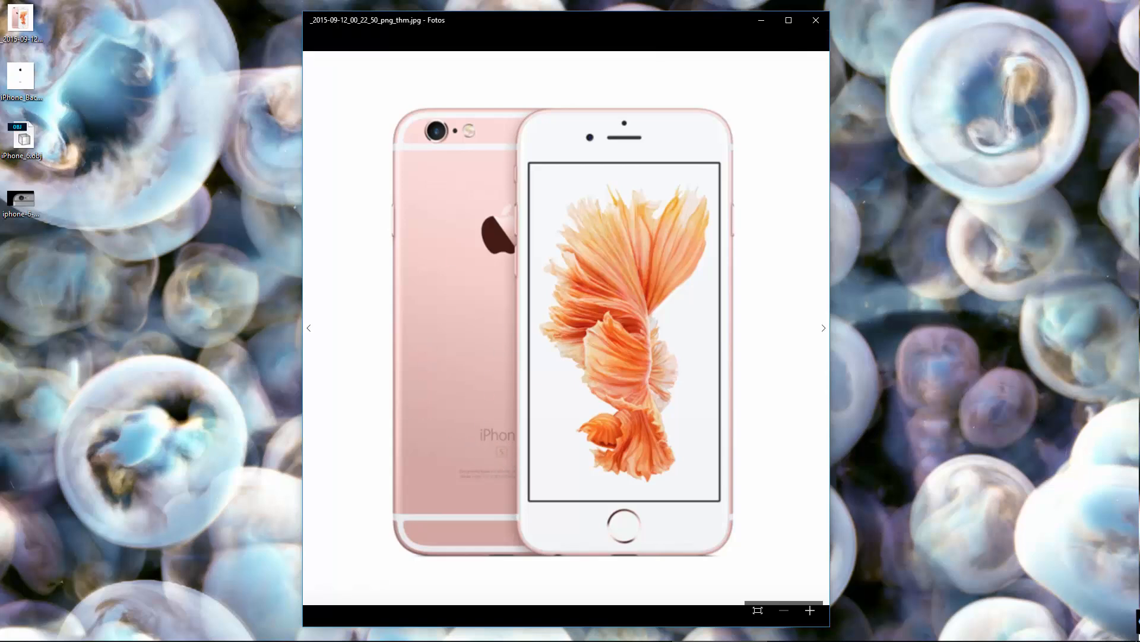
Step: View iPhone_Back_Gloss.jpg and iphone-6s-logo-vector-download.jpg alongside the rose-gold iPhone reference photo
mouse_move(362, 630)
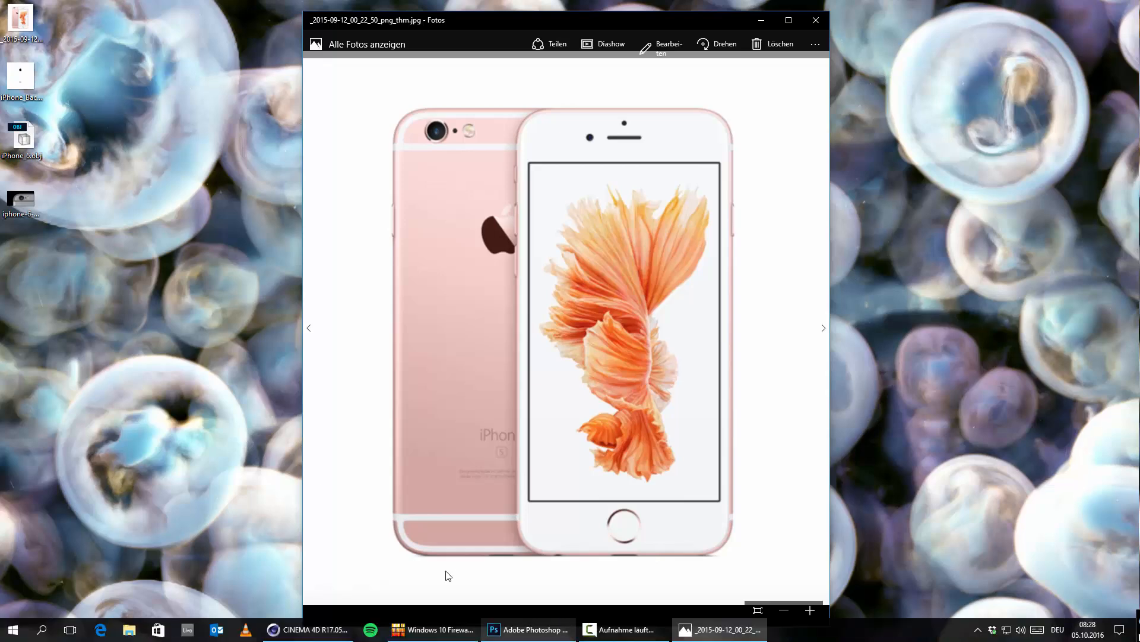
double_click(20, 78)
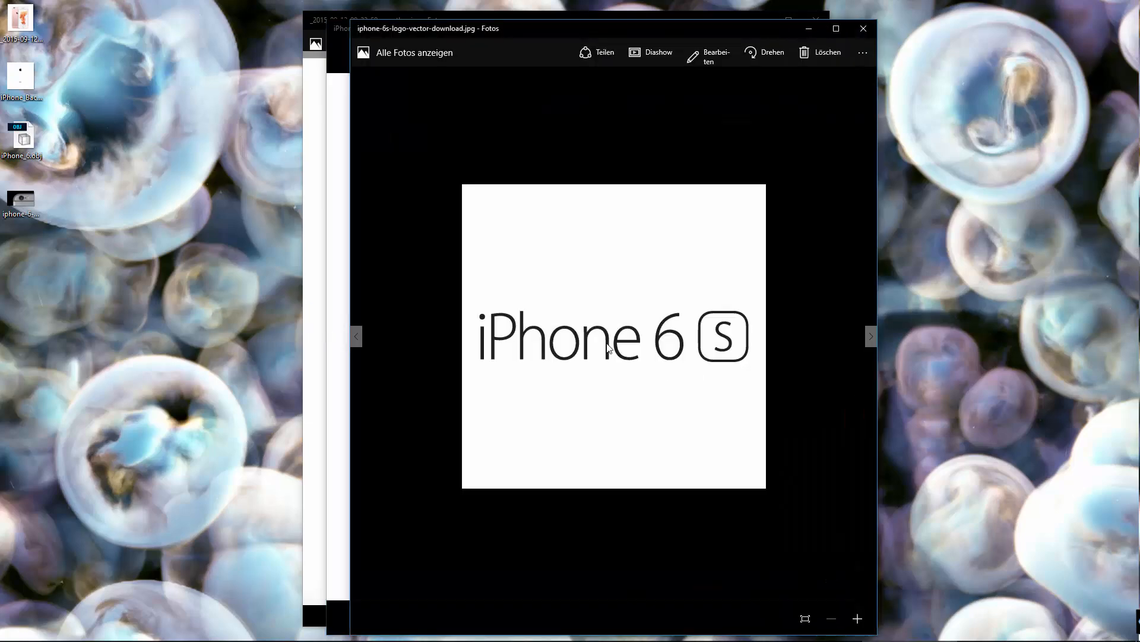
left_click_drag(529, 41, 816, 41)
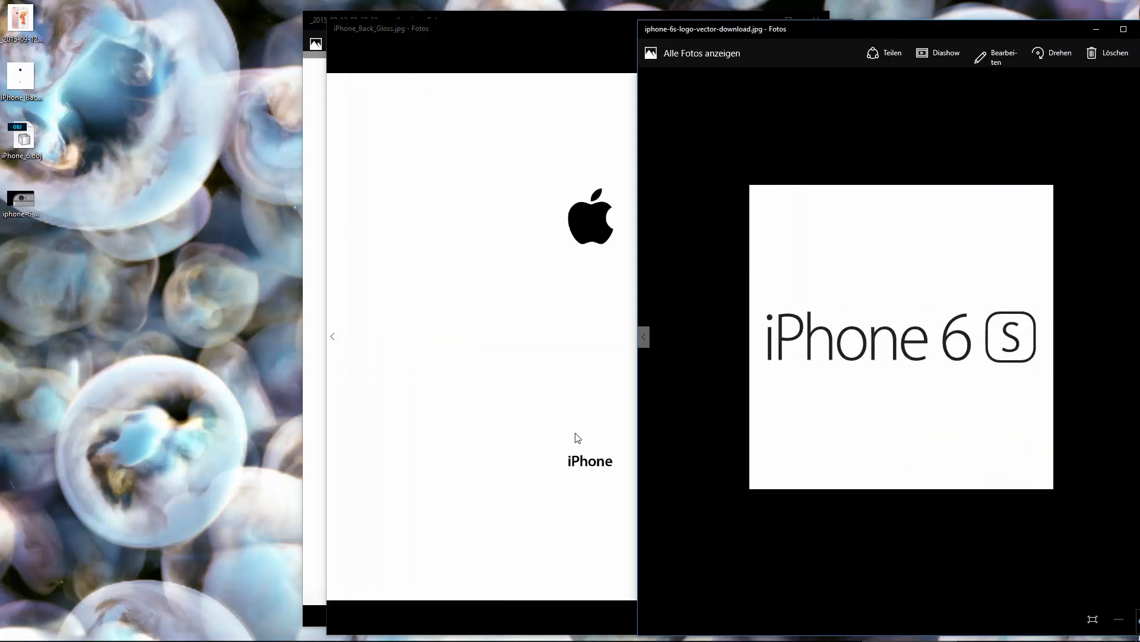
left_click(584, 481)
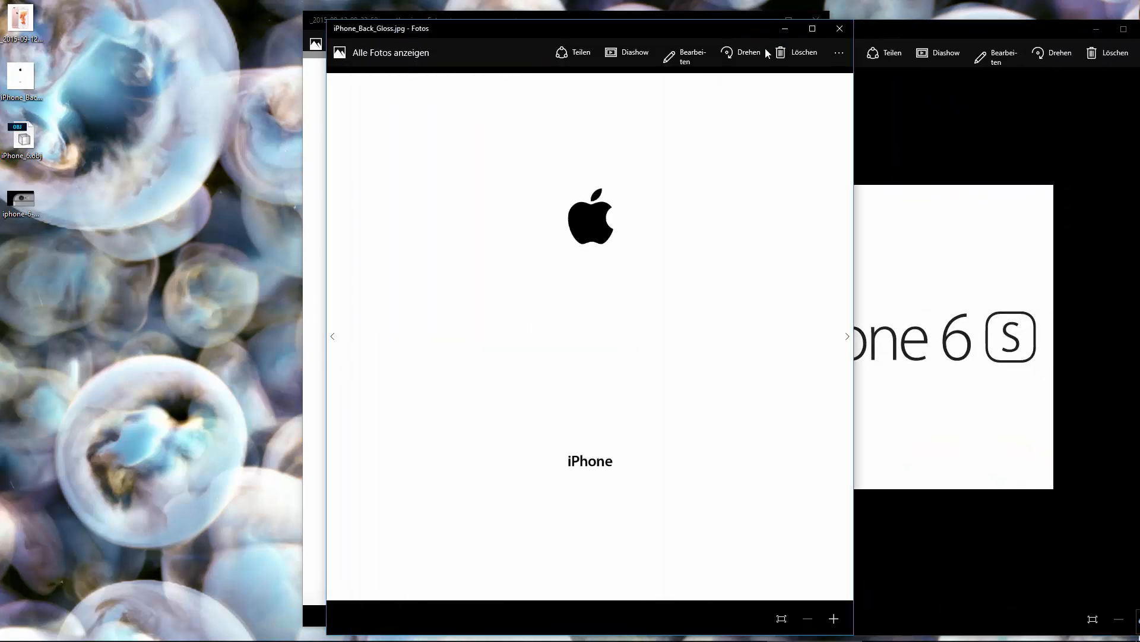
left_click(853, 24)
left_click_drag(868, 28, 753, 33)
left_click_drag(673, 22, 588, 25)
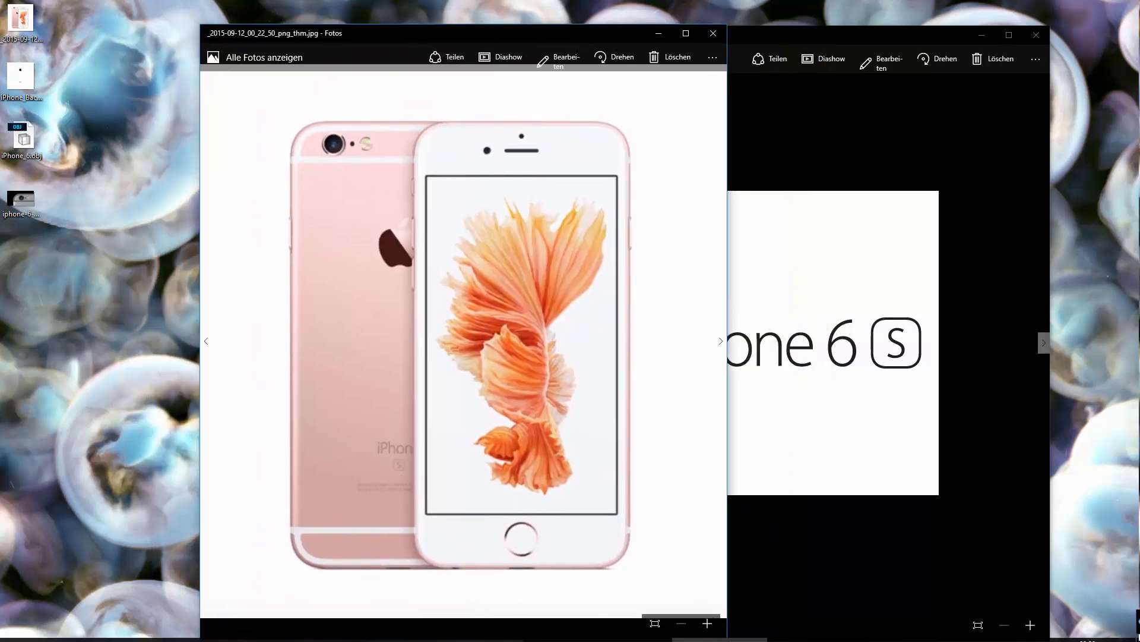
Step: Switch to Adobe Photoshop
mouse_move(530, 637)
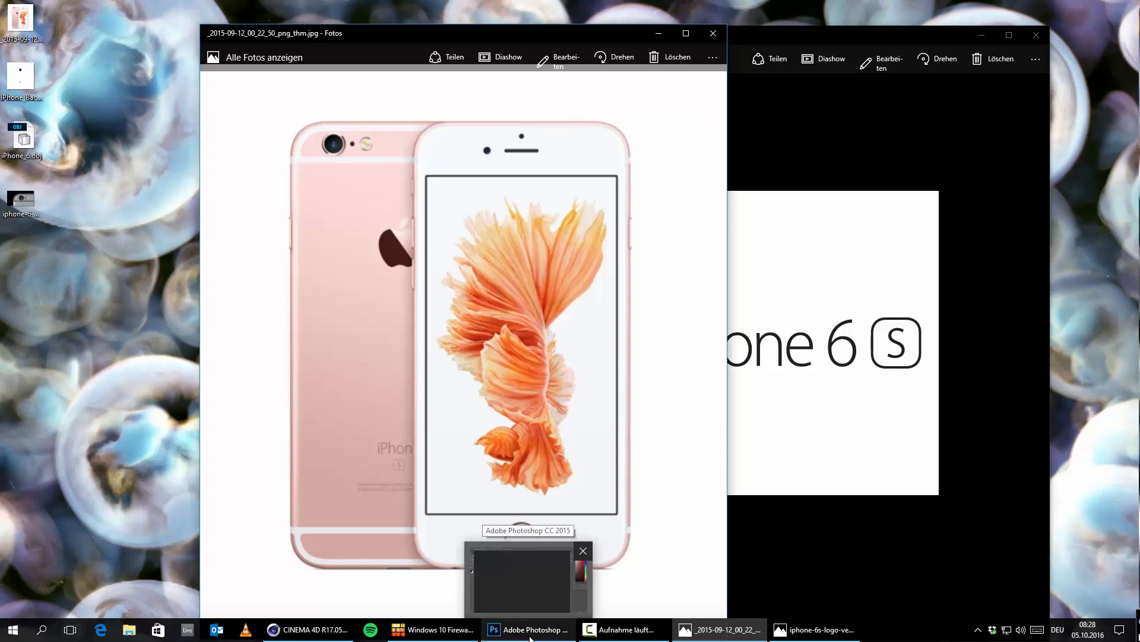
left_click(529, 638)
left_click(31, 7)
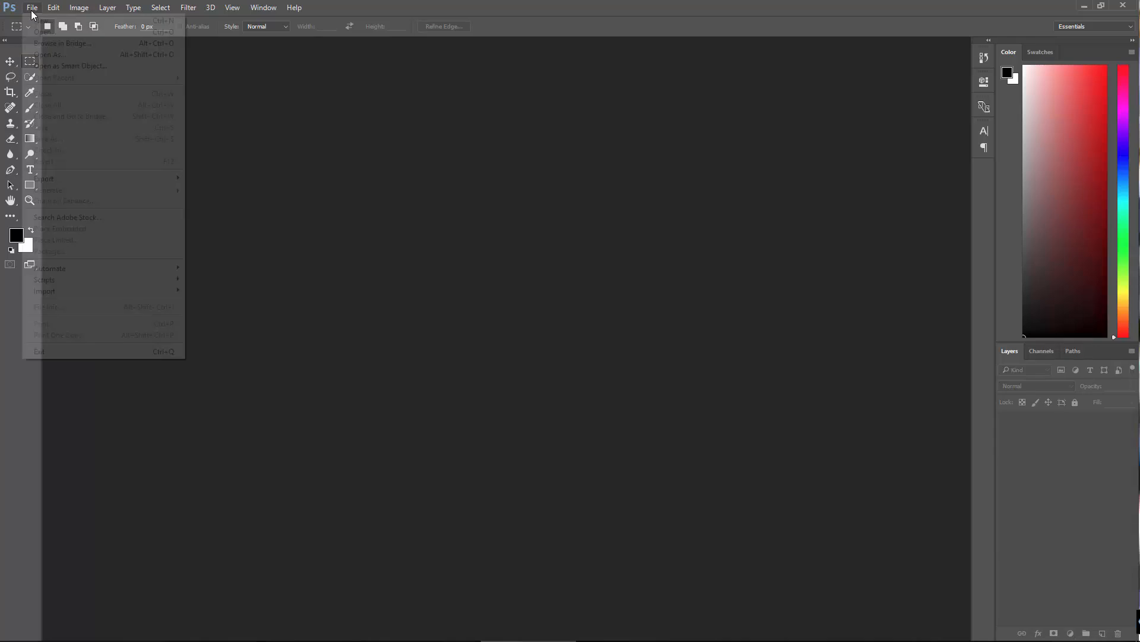
left_click(62, 32)
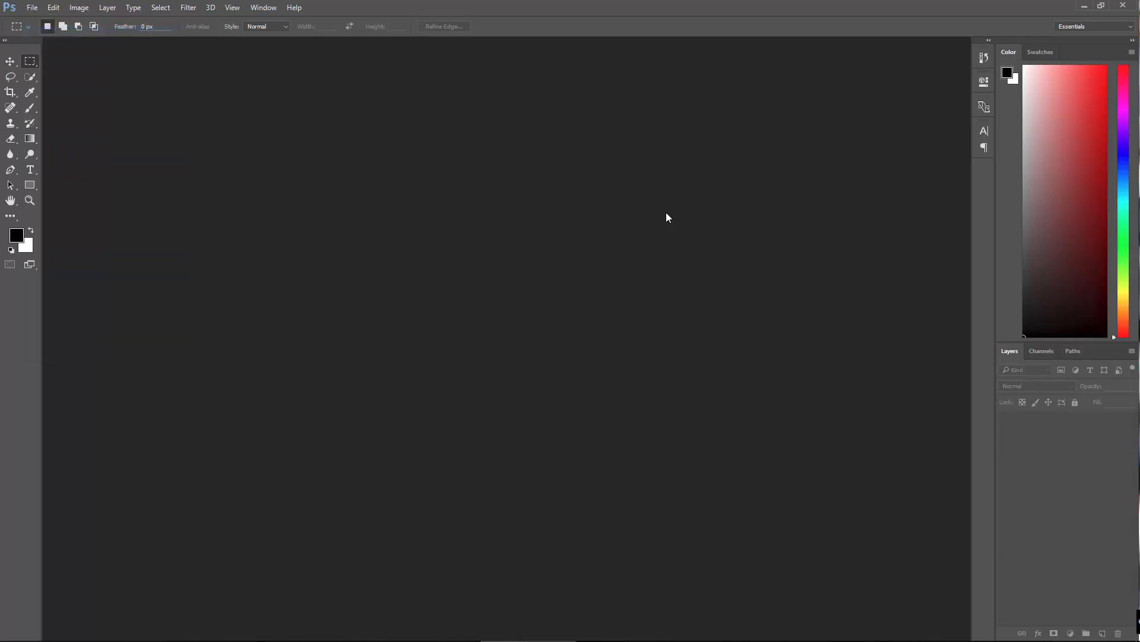
left_click(868, 375)
Step: Open iPhone_Back_Gloss.jpg from the desktop in Photoshop, with the program window maximized
double_click(391, 6)
left_click_drag(397, 35, 466, 33)
left_click_drag(15, 77, 361, 200)
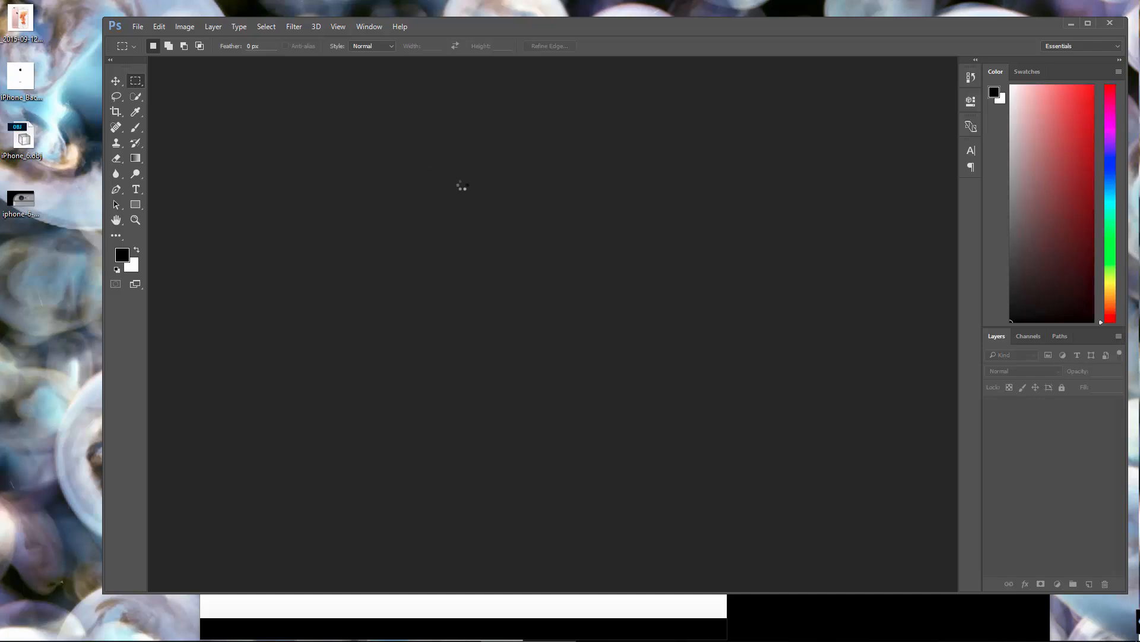
double_click(516, 27)
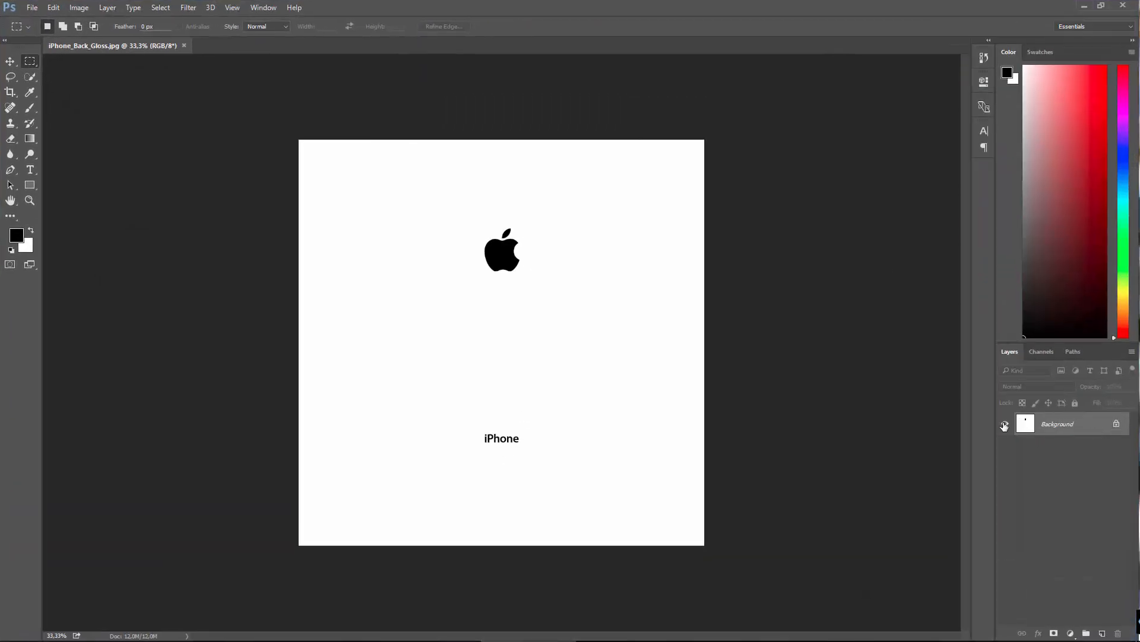
Step: Convert the locked background into a regular layer and delete the iPhone lettering below the Apple logo
double_click(1026, 424)
left_click(669, 206)
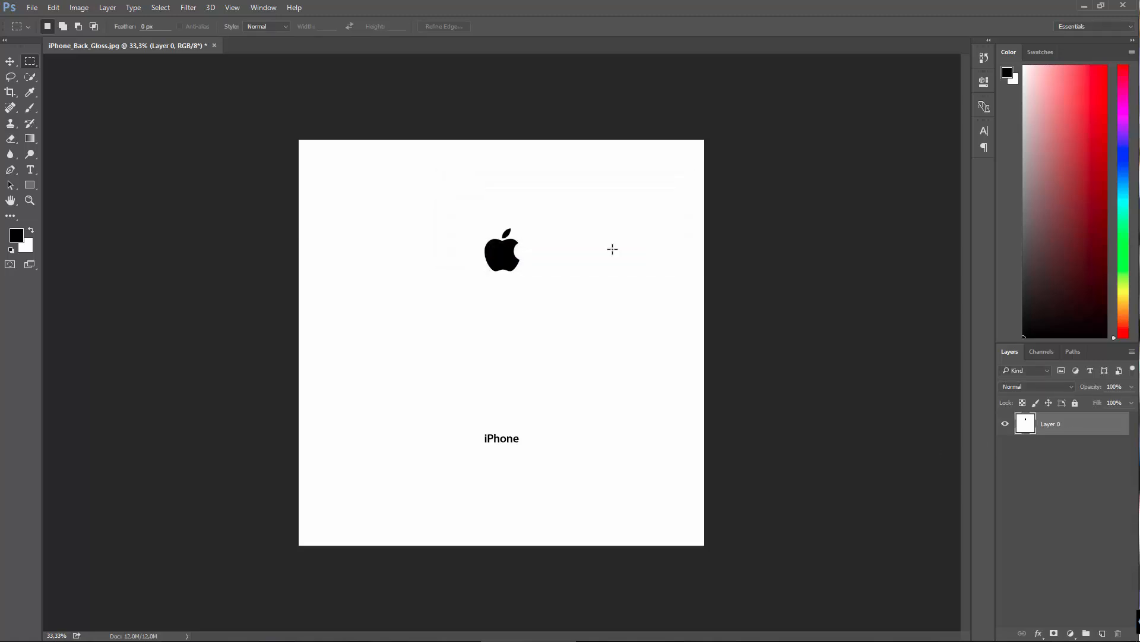
left_click_drag(471, 416, 531, 461)
key("Delete")
left_click(893, 350)
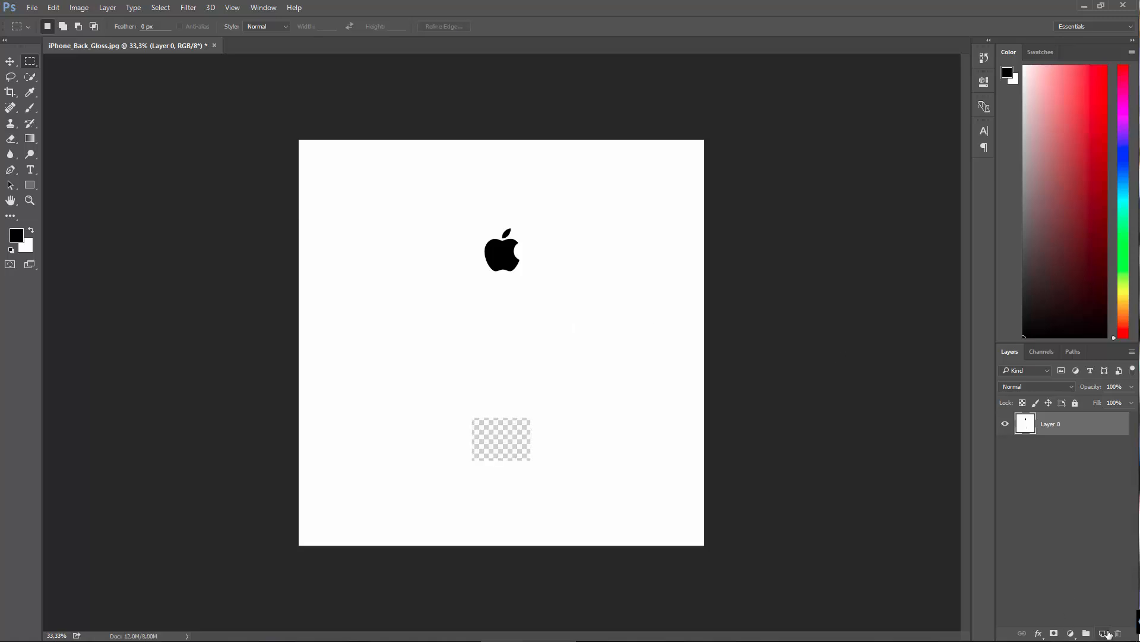
Step: Add a new layer beneath the artwork layer and fill it with white using the Paint Bucket
left_click(1103, 634)
left_click_drag(1045, 424, 1015, 504)
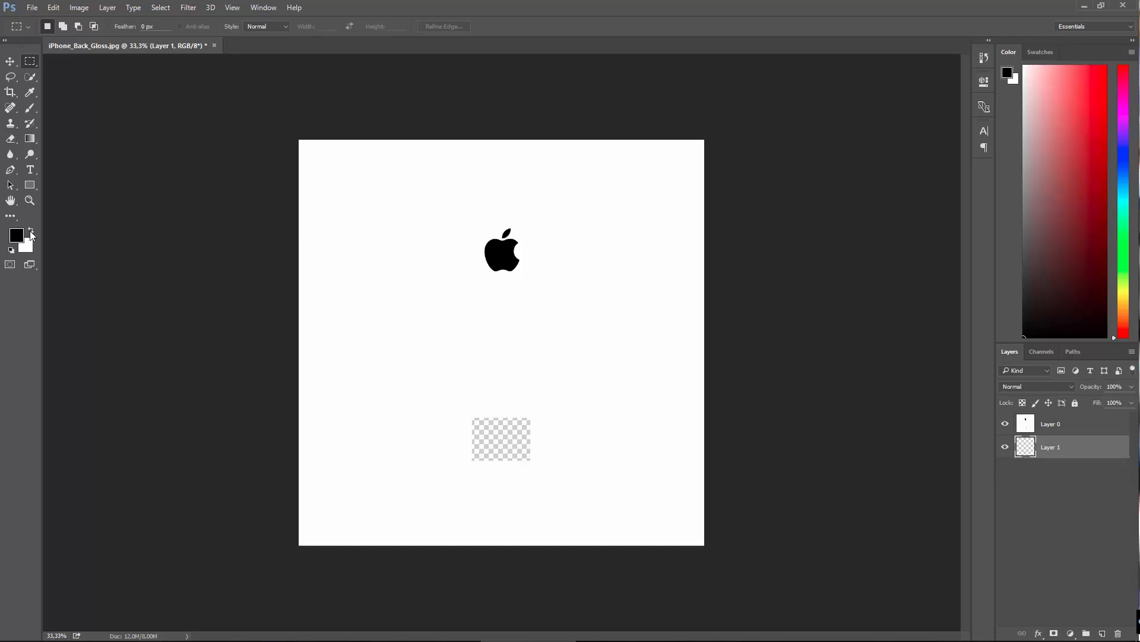
left_click(31, 231)
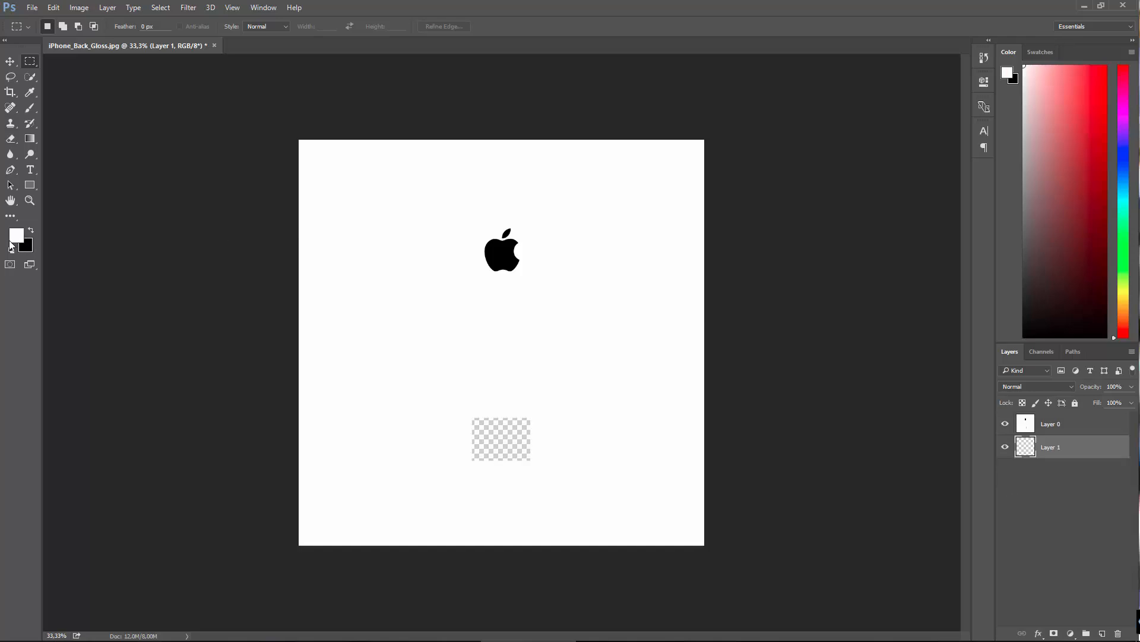
left_click(36, 140)
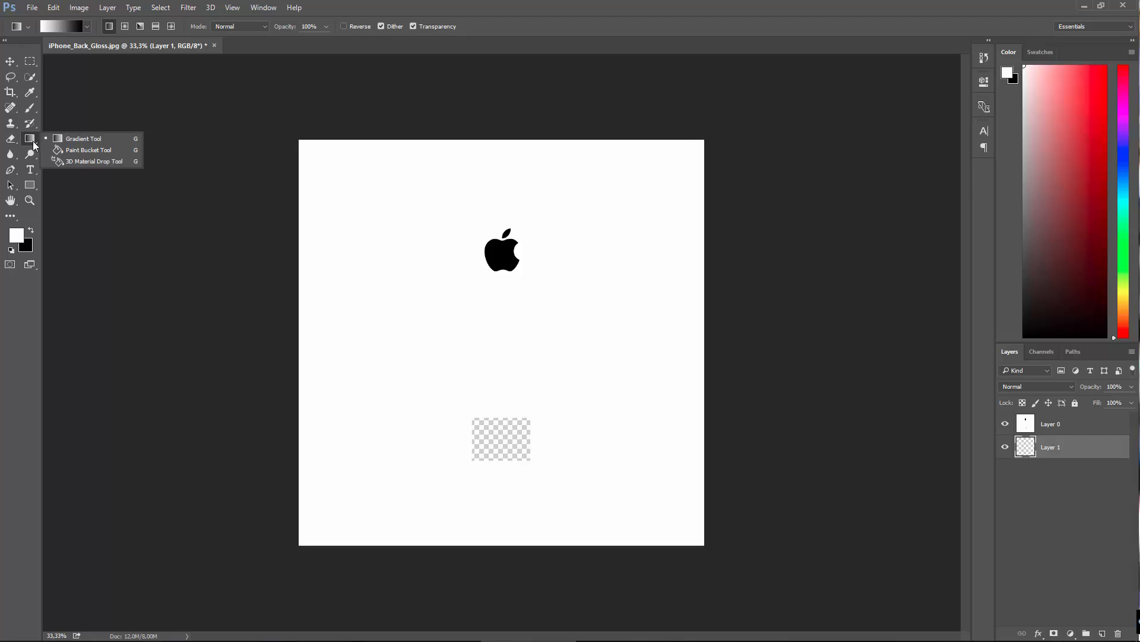
left_click(95, 151)
left_click(382, 500)
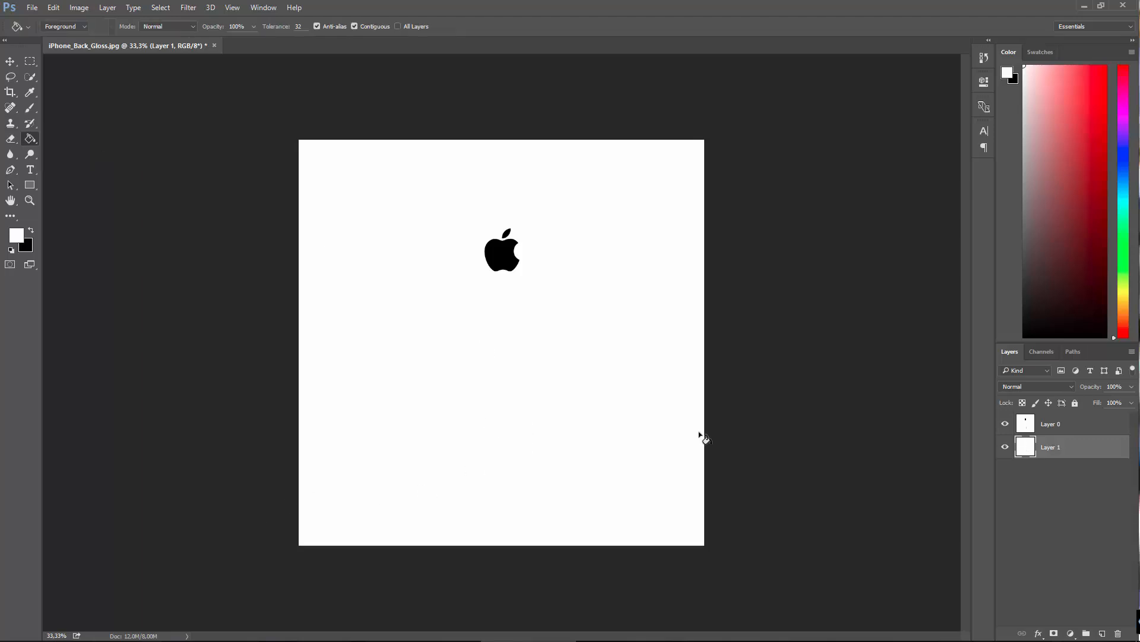
Step: Place the iphone-6s-logo-vector-download image into the document, scaled down proportionally to about 53% in the canvas's lower-right area
left_click(9, 62)
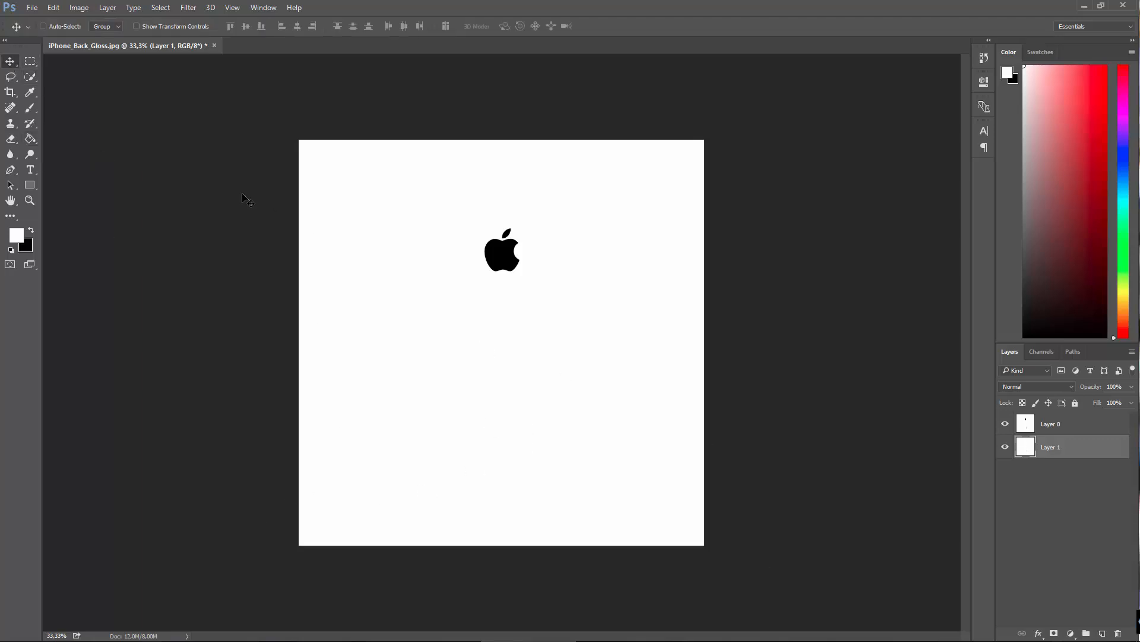
double_click(527, 3)
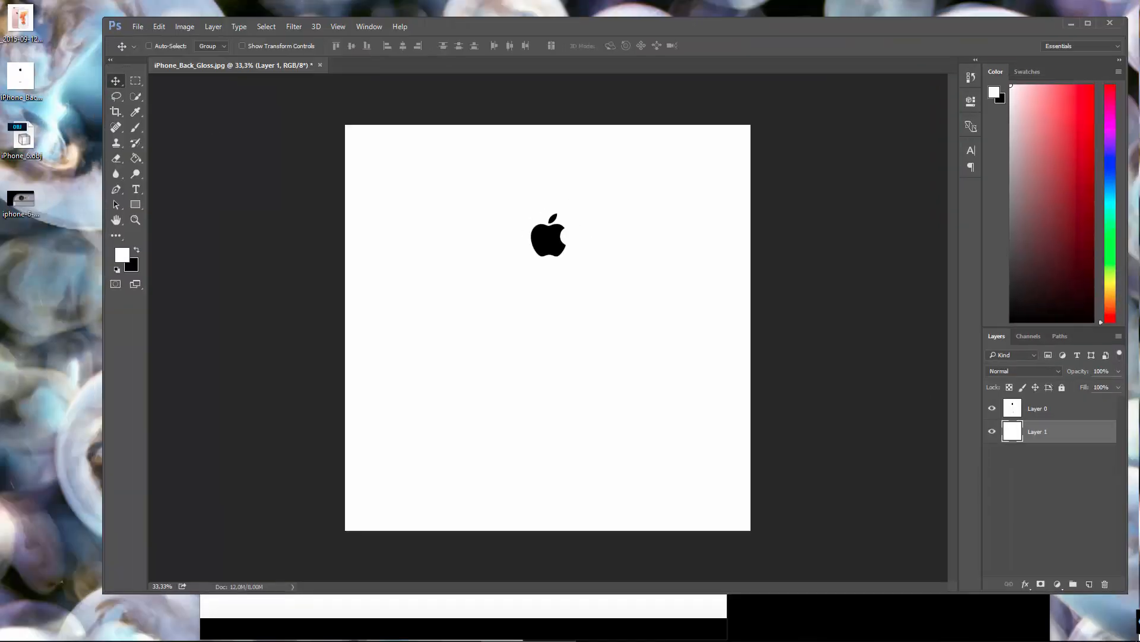
left_click_drag(1139, 464, 437, 367)
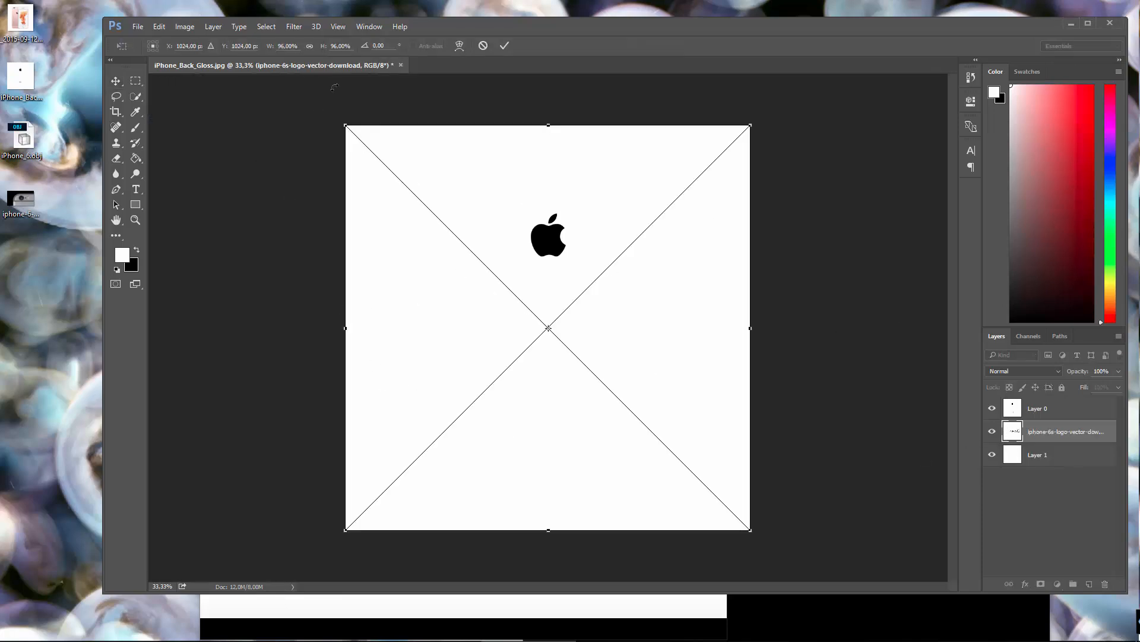
double_click(490, 28)
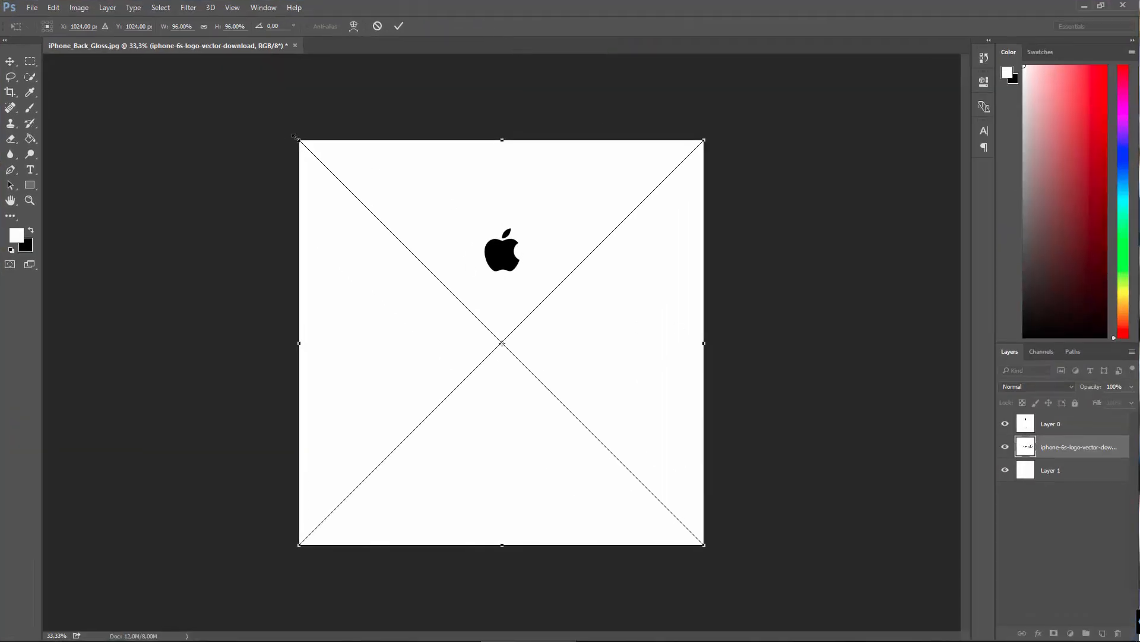
left_click_drag(303, 142, 396, 394)
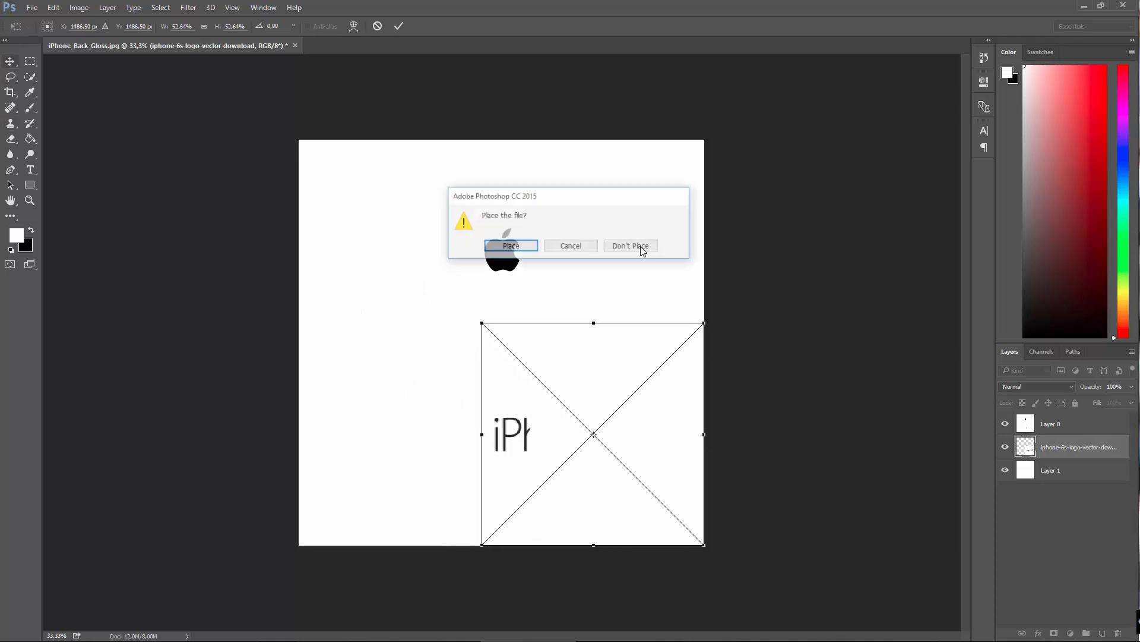
left_click(10, 61)
left_click(493, 248)
Step: Bring the iPhone 6S logo layer to the top of the stack and scale the logo down to about 18%
left_click_drag(1074, 452, 1071, 422)
left_click_drag(561, 450, 478, 434)
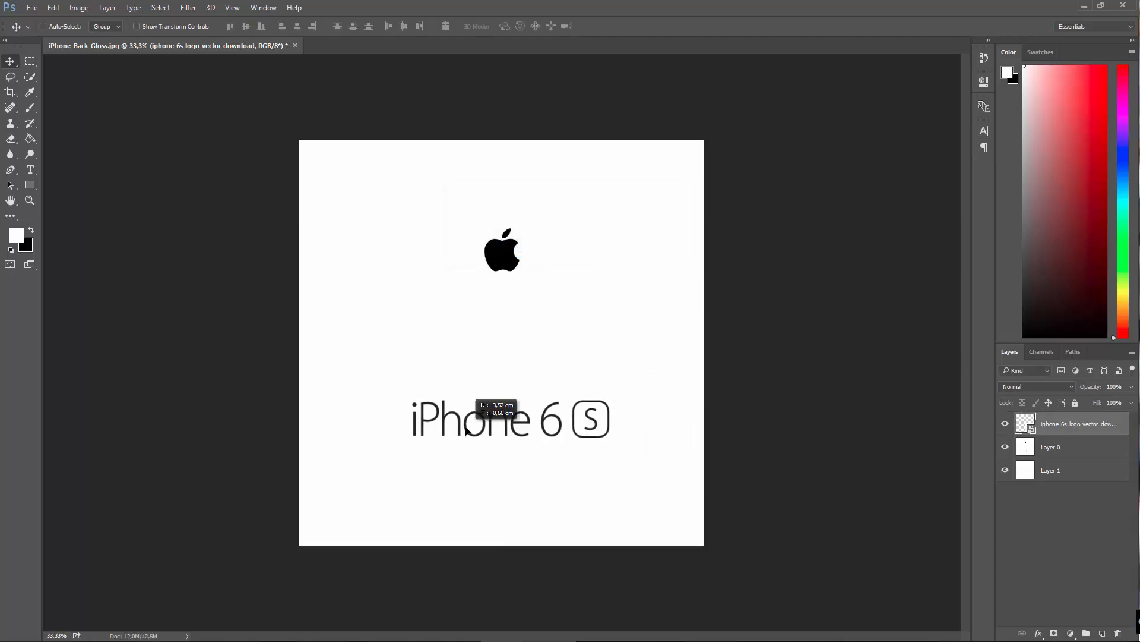
key("ctrl+t")
left_click_drag(400, 307, 541, 462)
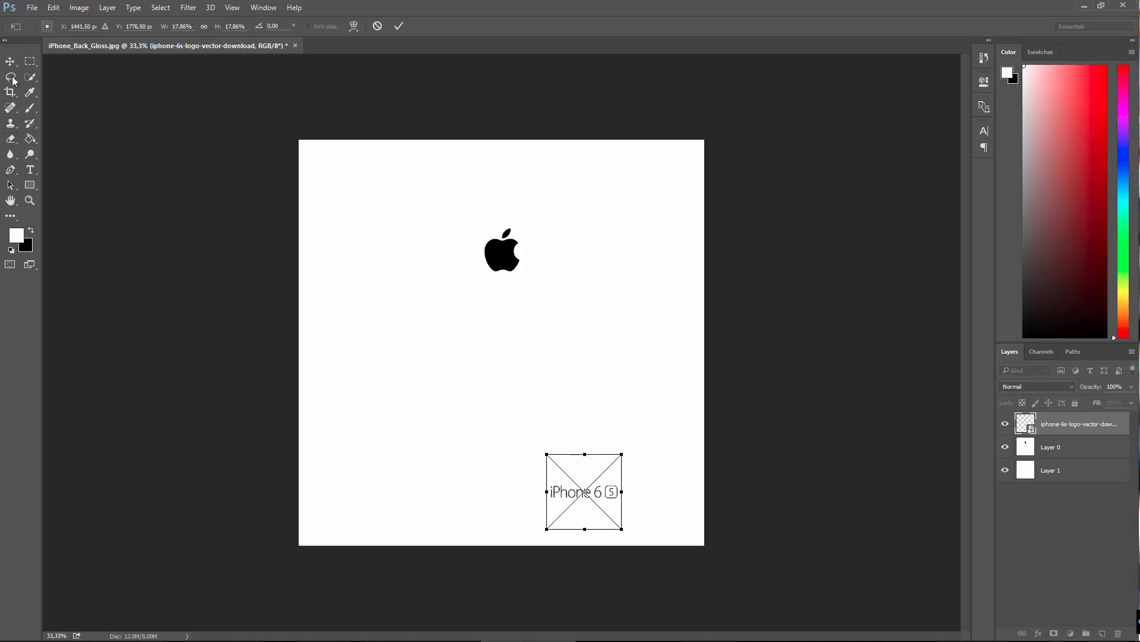
left_click(10, 61)
left_click(502, 246)
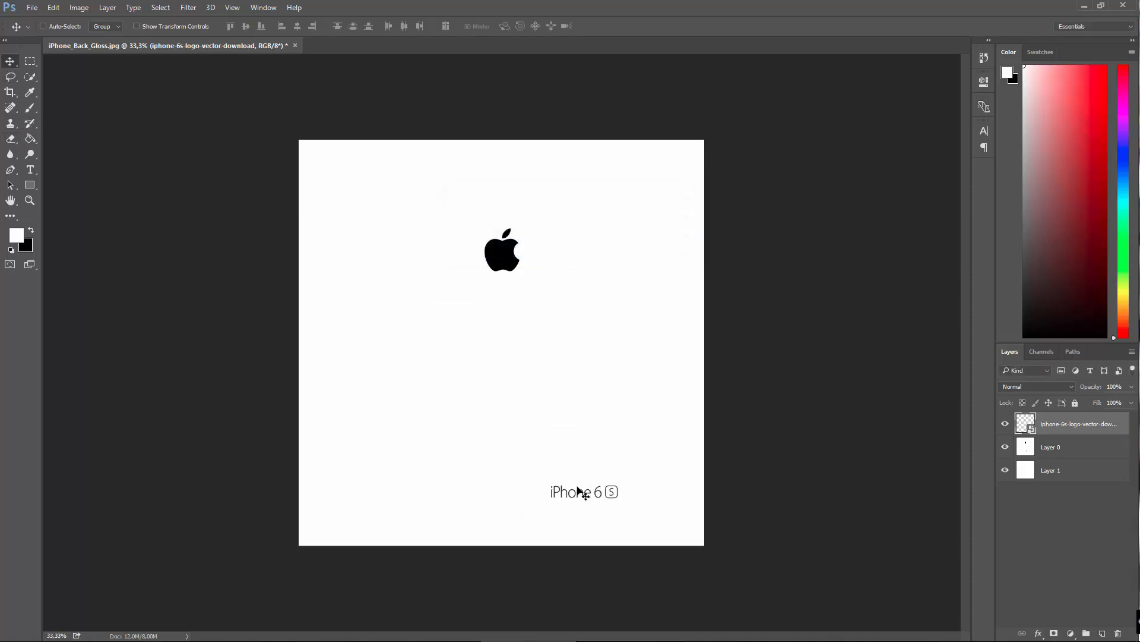
Step: Position the iPhone 6S logo centred beneath the Apple logo, nudging it slightly right and down
left_click_drag(580, 492, 507, 450)
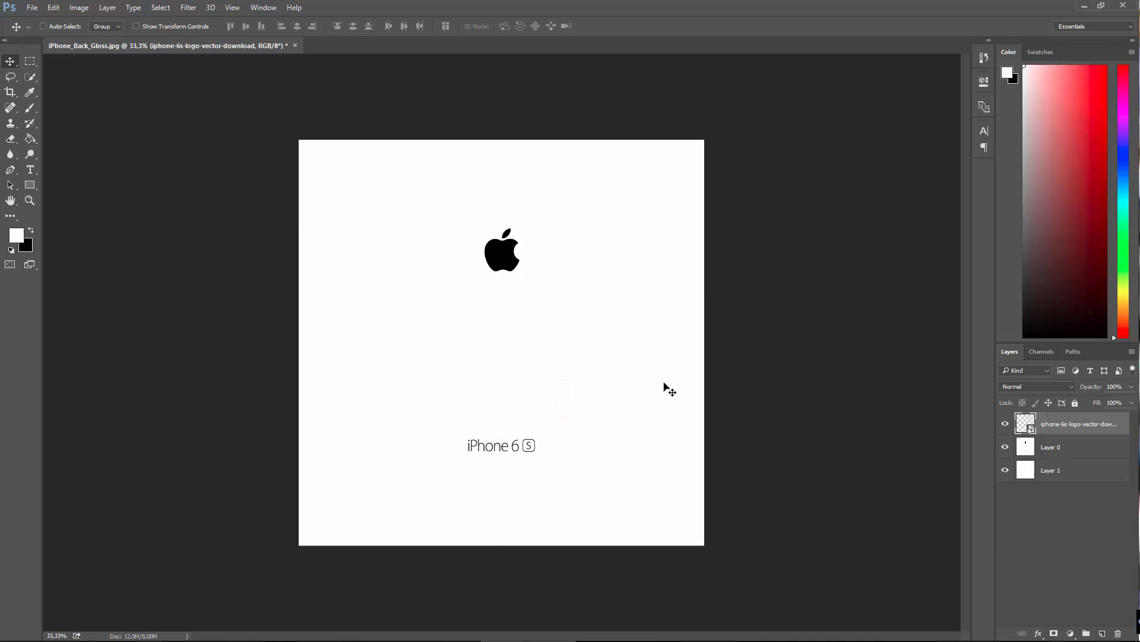
key("Right")
key("Right")
key("shift+Down")
key("shift+Down")
Step: Copy the boxed S of the iPhone 6S logo with a rectangular selection and add an empty layer on top
left_click(28, 63)
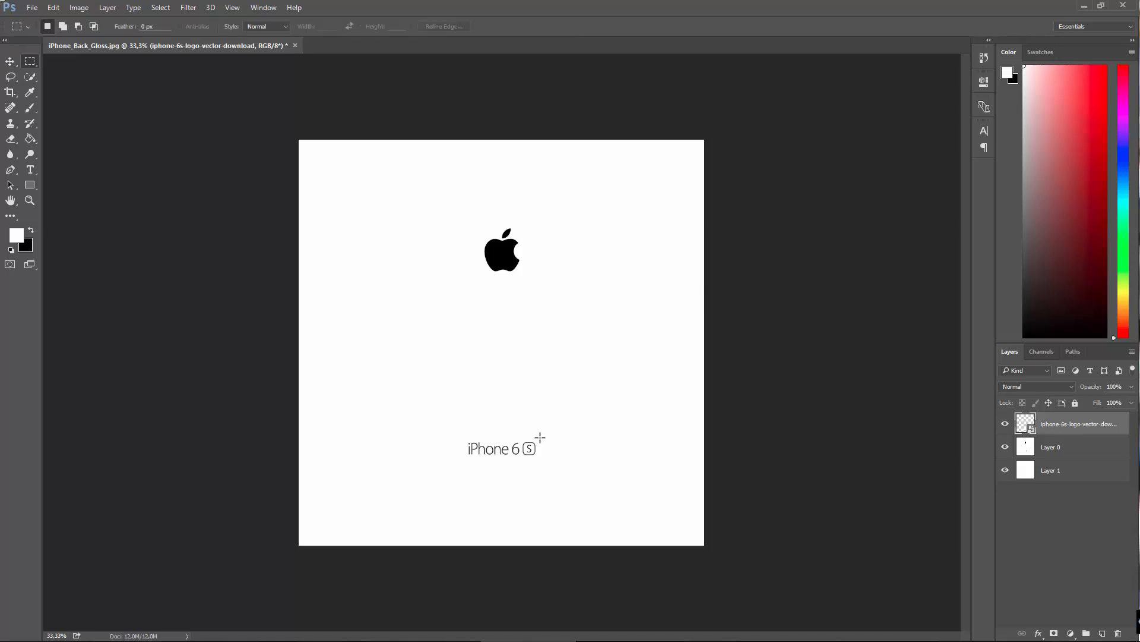
left_click_drag(541, 438, 521, 459)
left_click(53, 9)
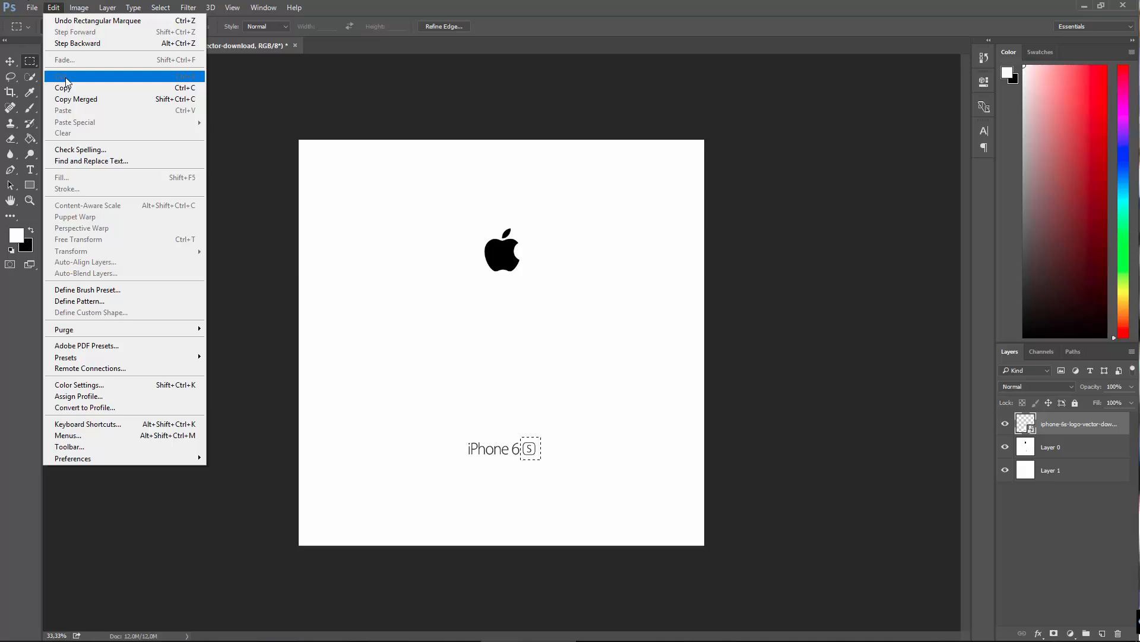
left_click(67, 87)
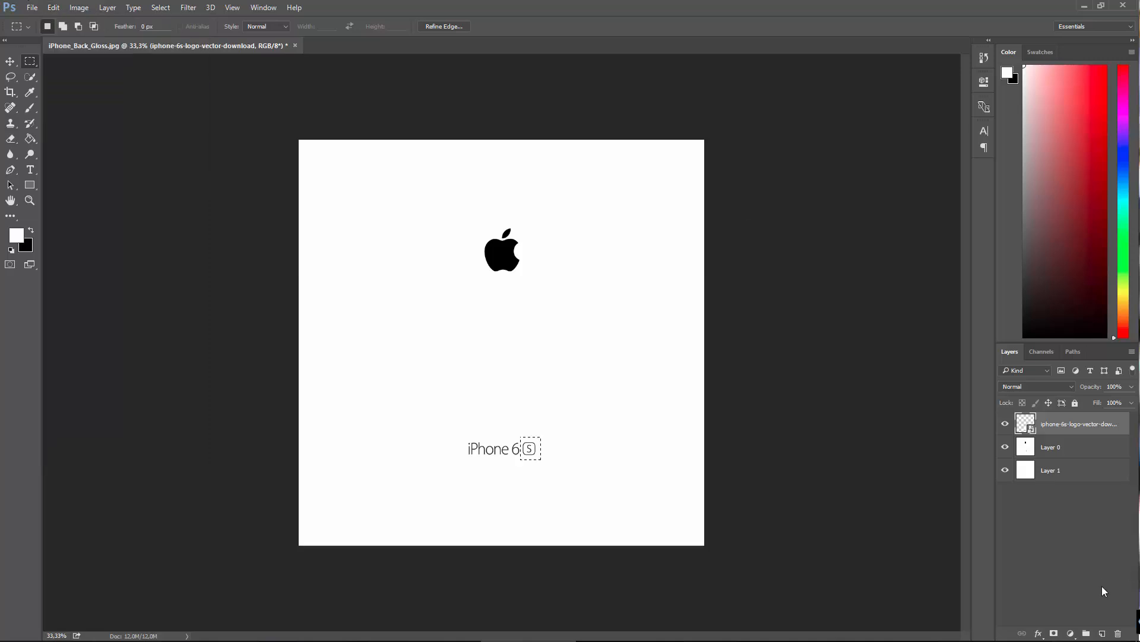
left_click(1102, 633)
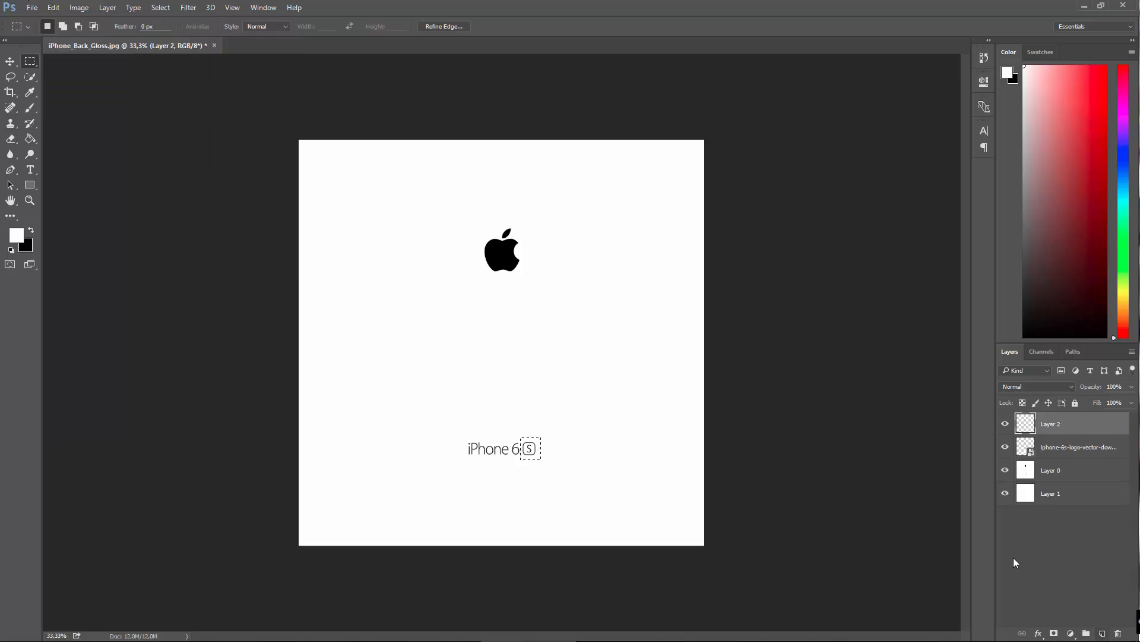
left_click(52, 8)
left_click(68, 3)
Step: Rasterize the iPhone 6S logo layer and delete the selected boxed S from it
left_click(1037, 454)
key("Delete")
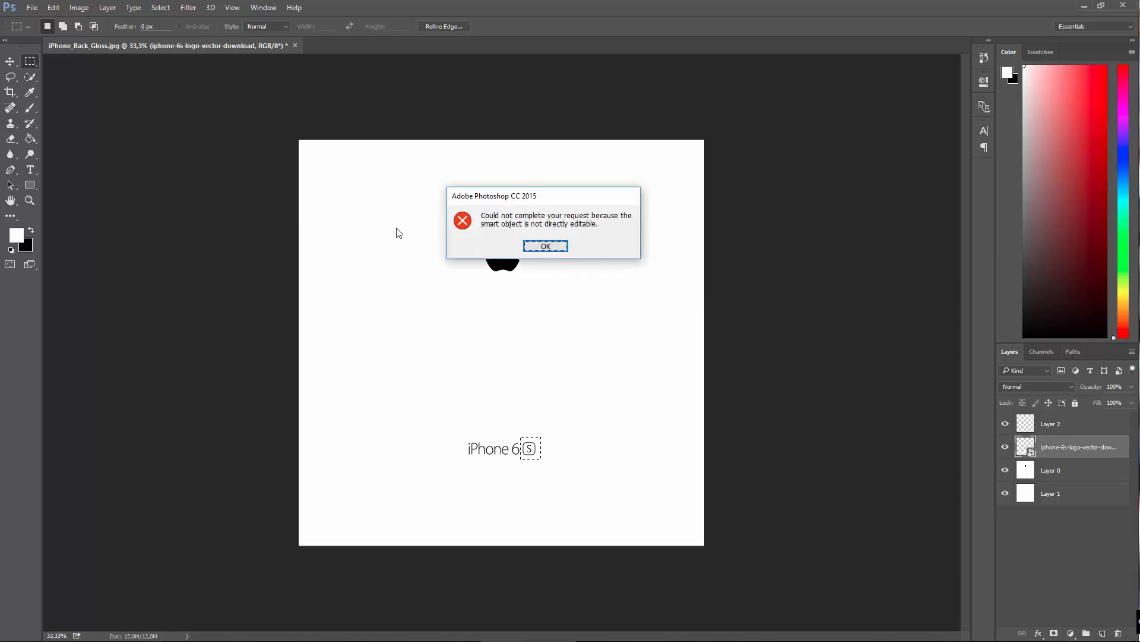
left_click(548, 249)
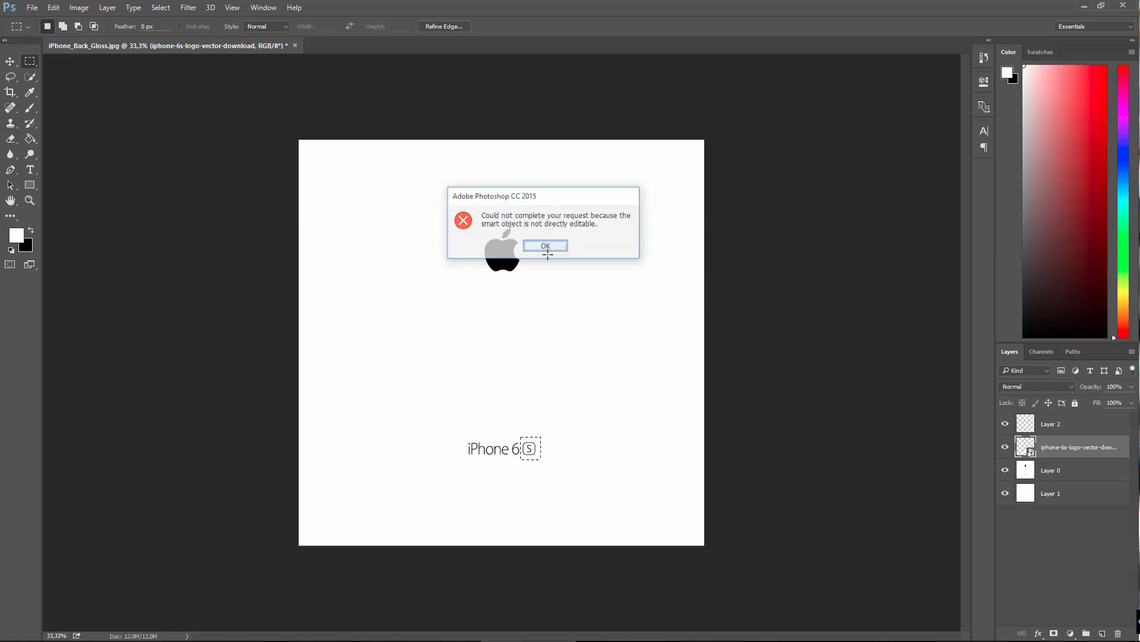
left_click(107, 7)
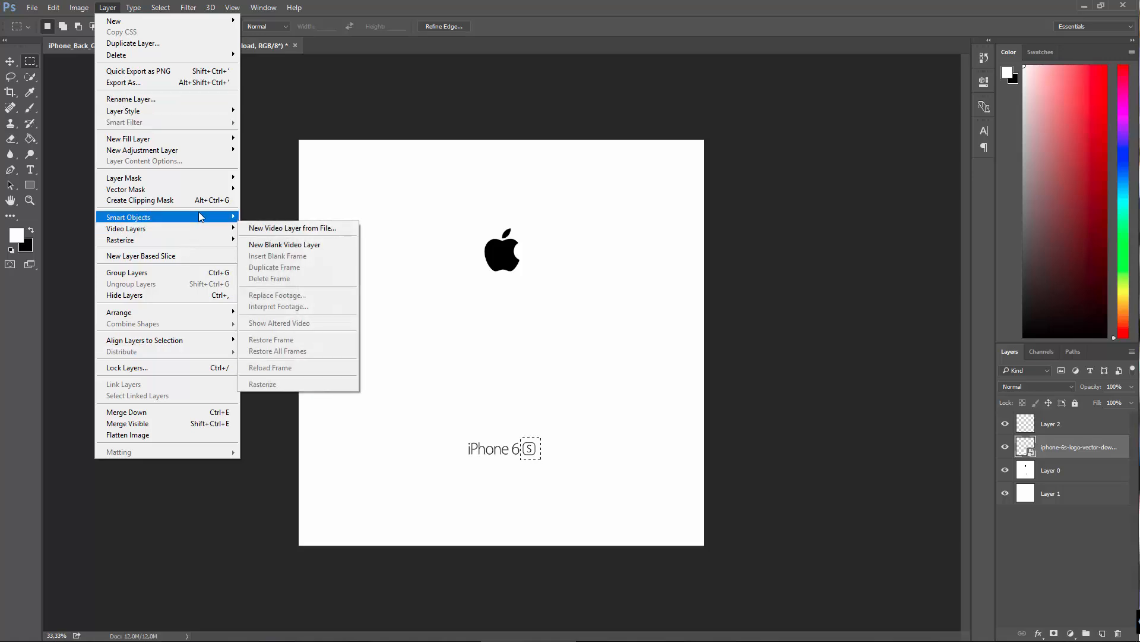
mouse_move(199, 216)
left_click(283, 402)
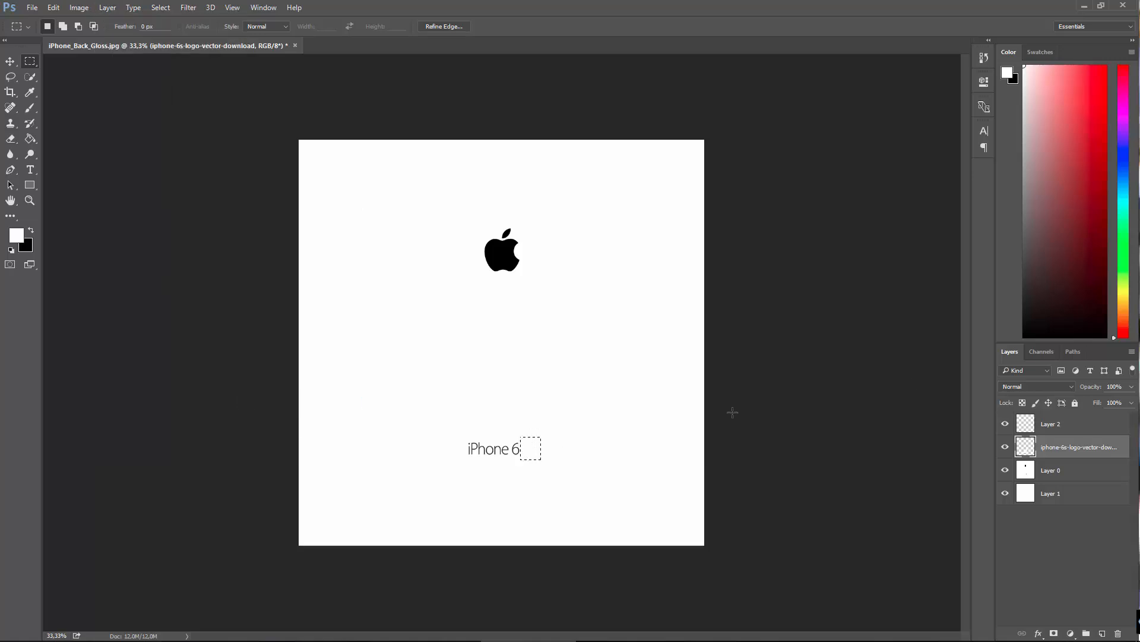
Step: Paste the boxed S into the empty top layer and move it centred beneath the iPhone 6 lettering
left_click(1019, 425)
left_click(52, 8)
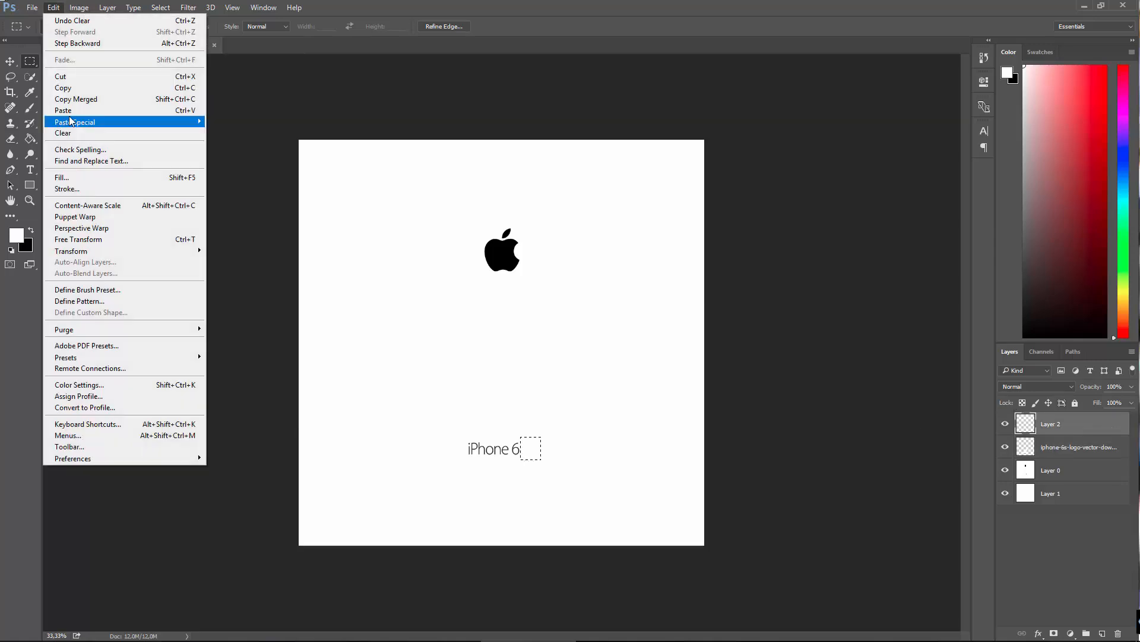
left_click(71, 110)
left_click(11, 62)
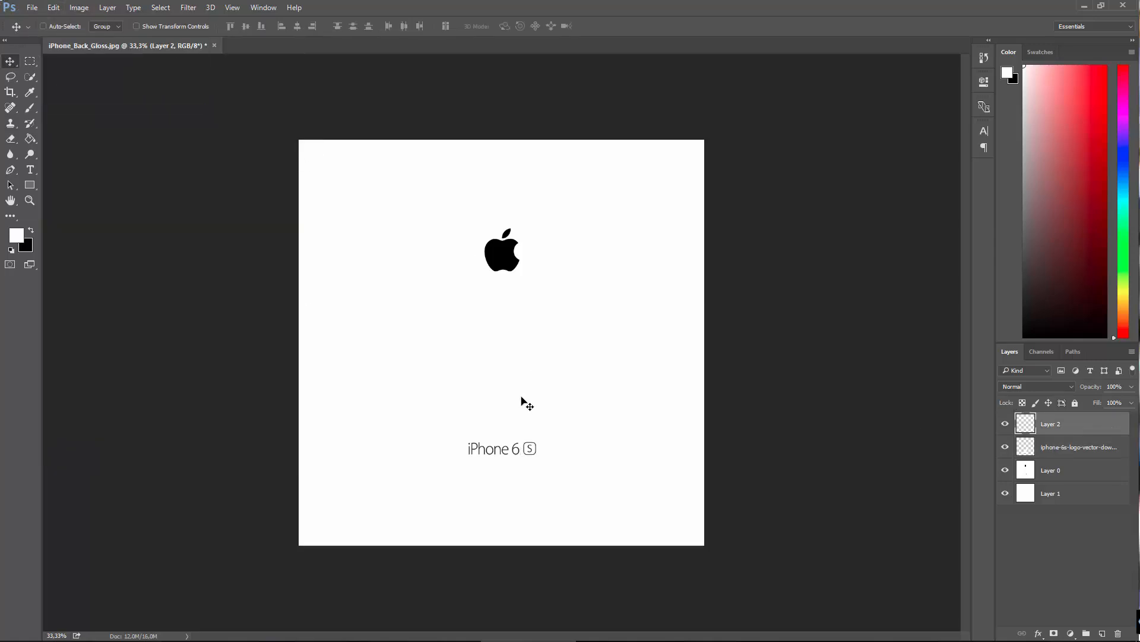
left_click_drag(529, 461, 500, 481)
Step: Move the iPhone 6 lettering so it sits centred beneath the Apple logo, hiding the boxed S layer during alignment
left_click(1023, 447)
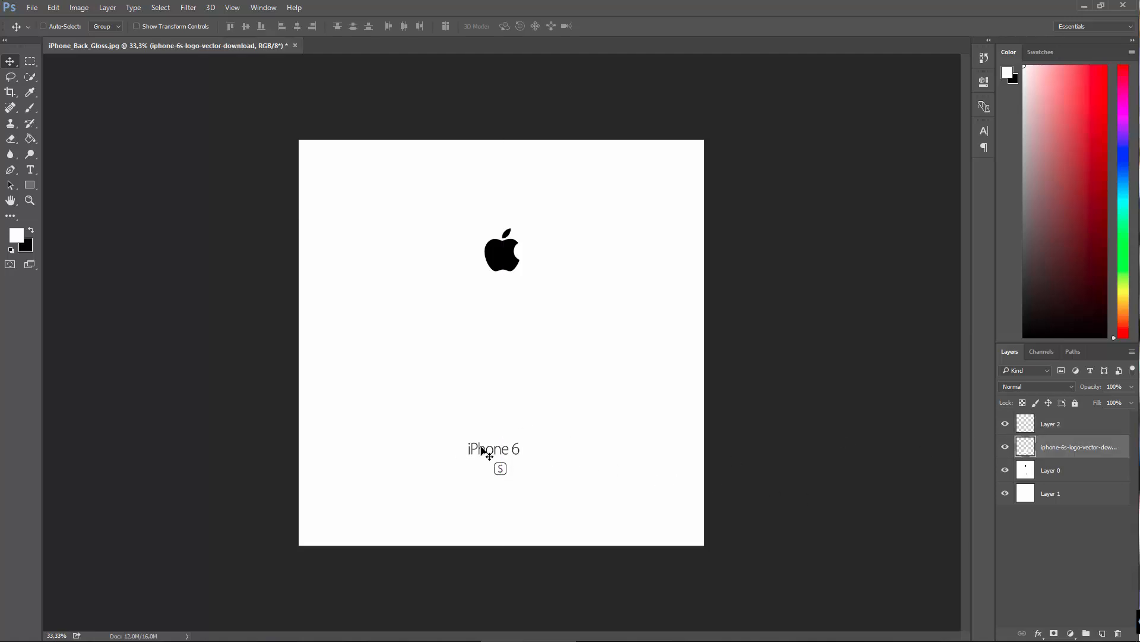
left_click_drag(486, 451, 495, 445)
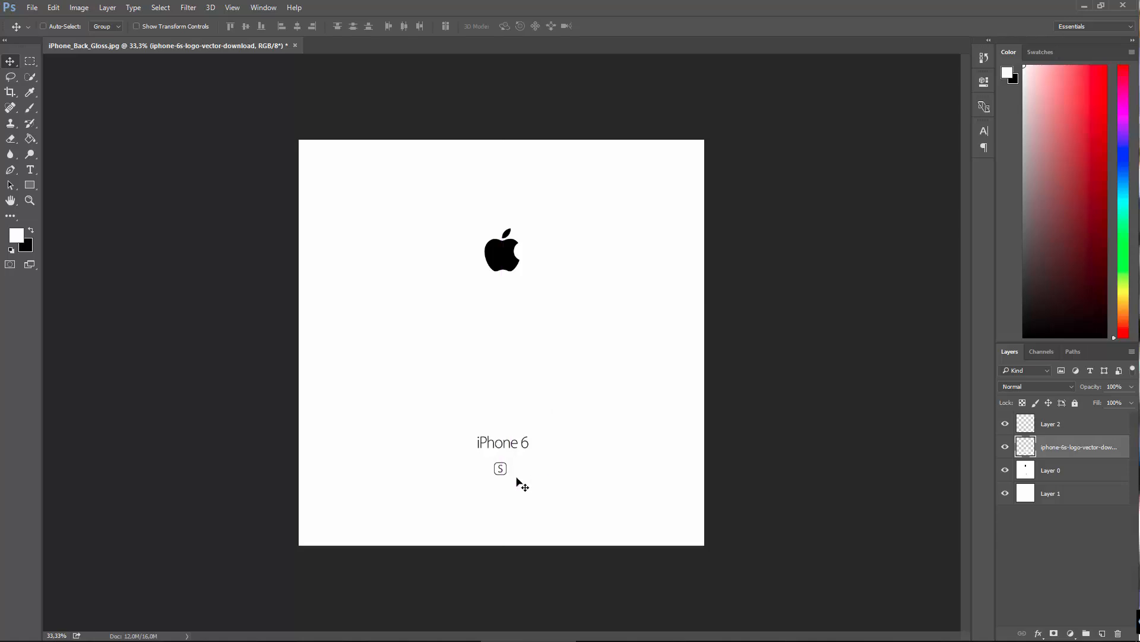
left_click(1005, 423)
mouse_move(510, 446)
left_mouse_down()
mouse_move(501, 443)
mouse_move(514, 445)
left_mouse_up()
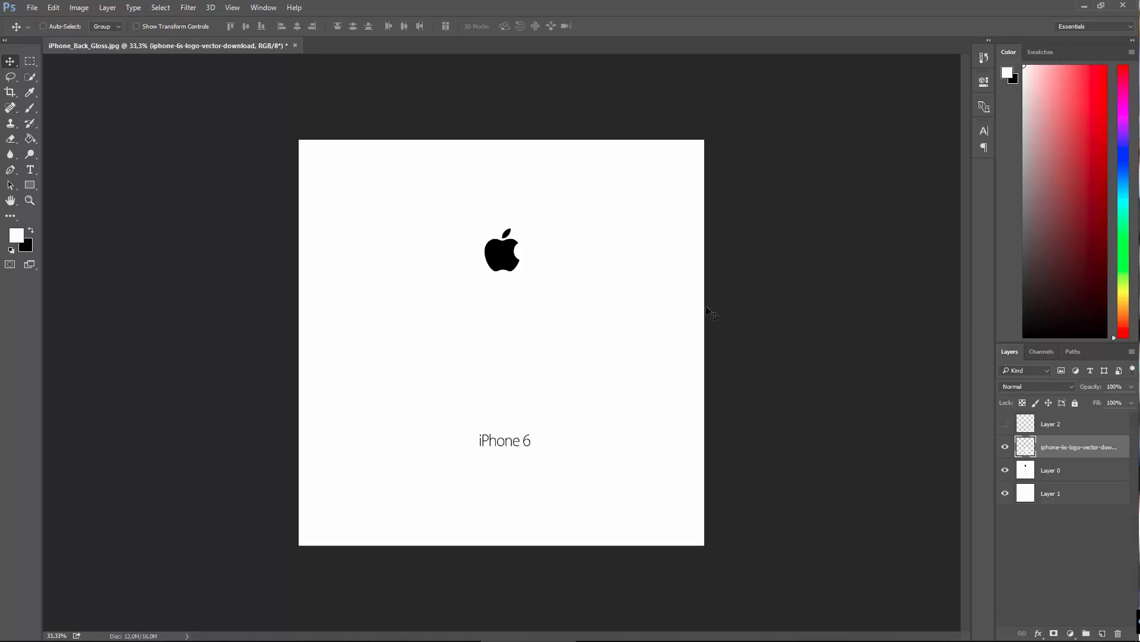
key("shift+Left")
key("shift+Down")
key("shift+Down")
key("Down")
key("Right")
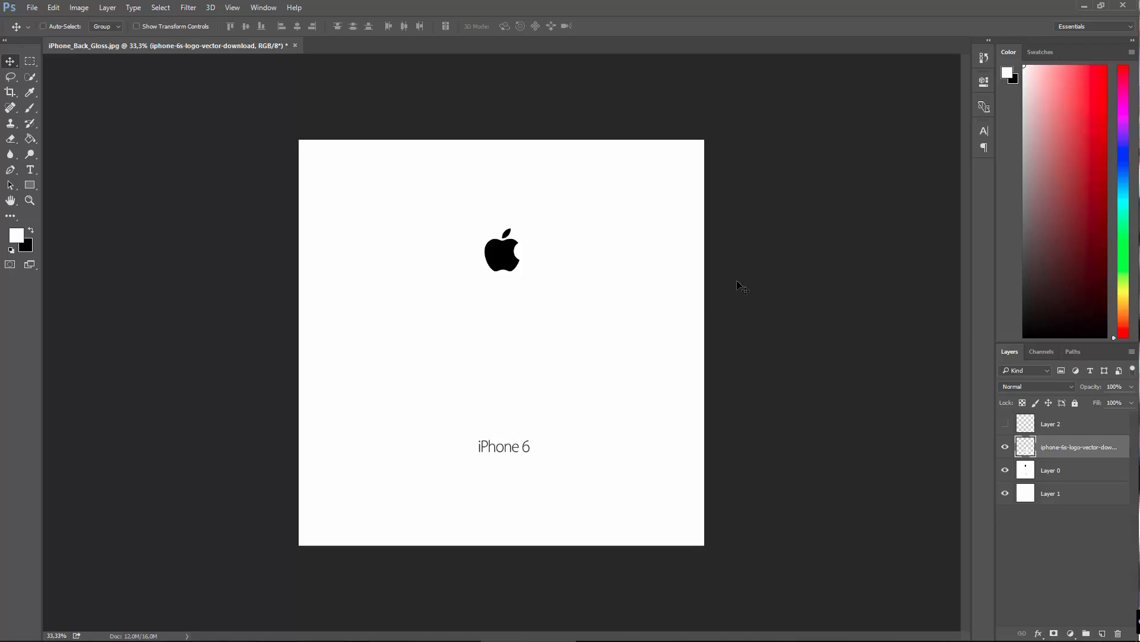
Step: Show the boxed S on Layer 2 again and align it centred just beneath the iPhone 6 lettering
left_click(1005, 424)
left_click(1023, 423)
left_click_drag(504, 471, 505, 468)
key("Right")
key("Right")
key("Down")
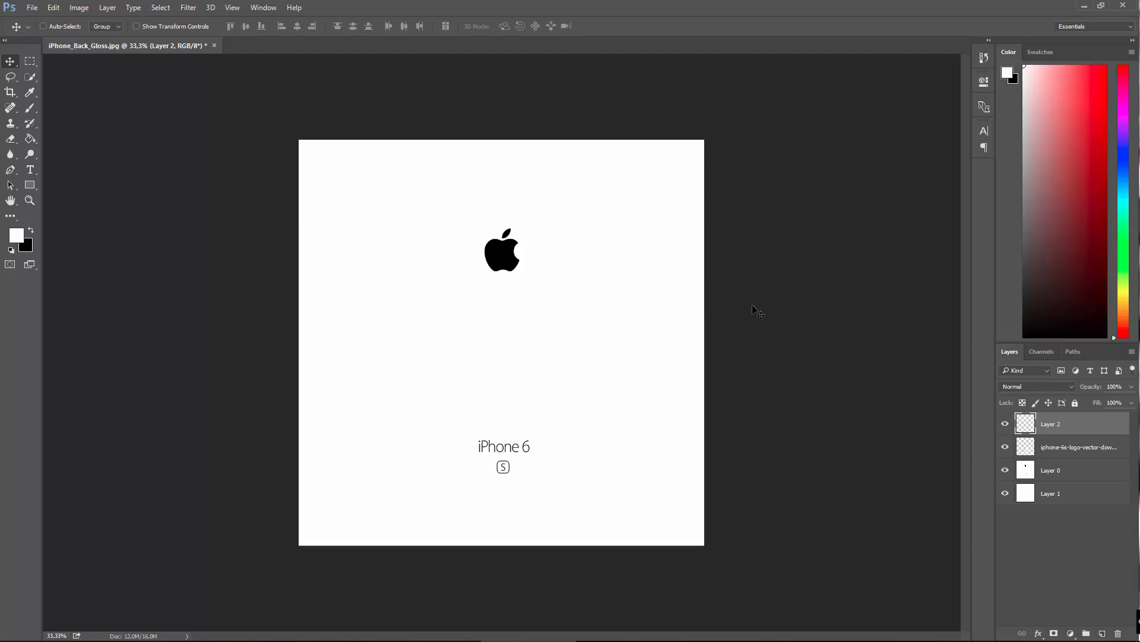
key("Right")
key("Right")
key("Up")
key("Up")
Step: Examine the lettering on the back of the iPhone in the reference photo to compare its size and placement
left_click(841, 634)
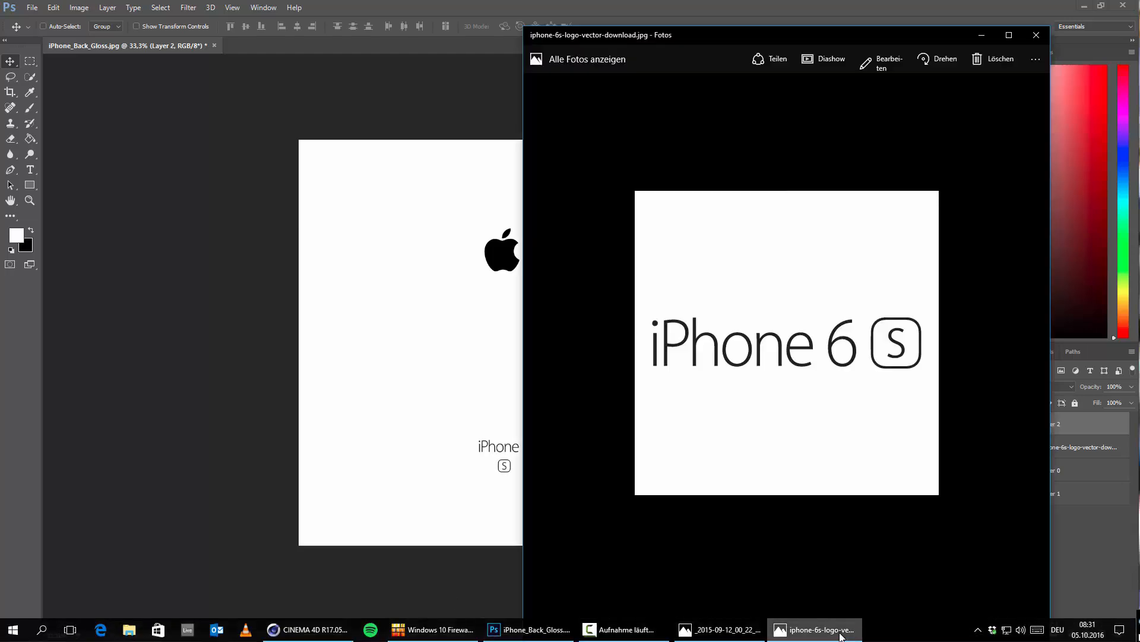
left_click(840, 634)
left_click(731, 631)
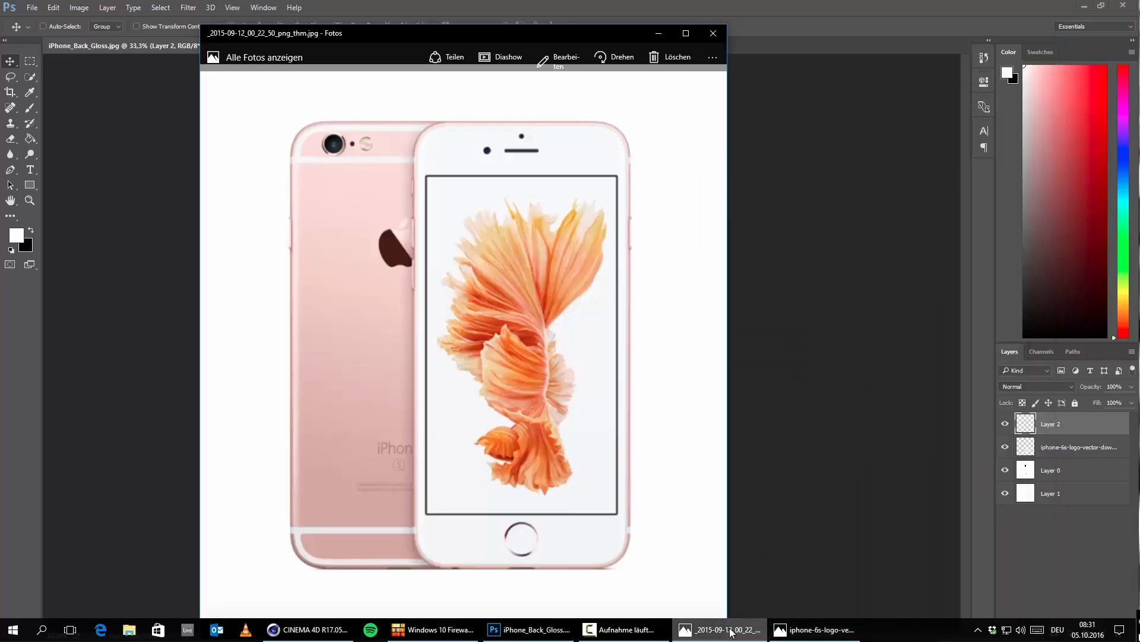
left_click_drag(469, 41, 634, 76)
left_click(820, 72)
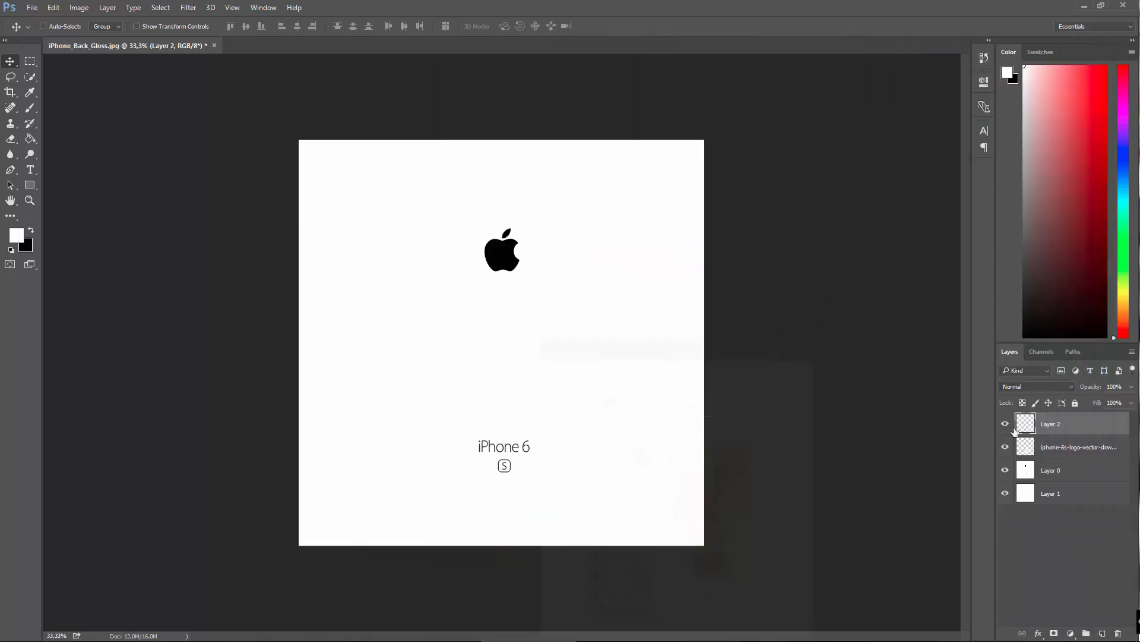
Step: Scale the iPhone 6 lettering and boxed S layers down together proportionally
left_click(1037, 446, "shift")
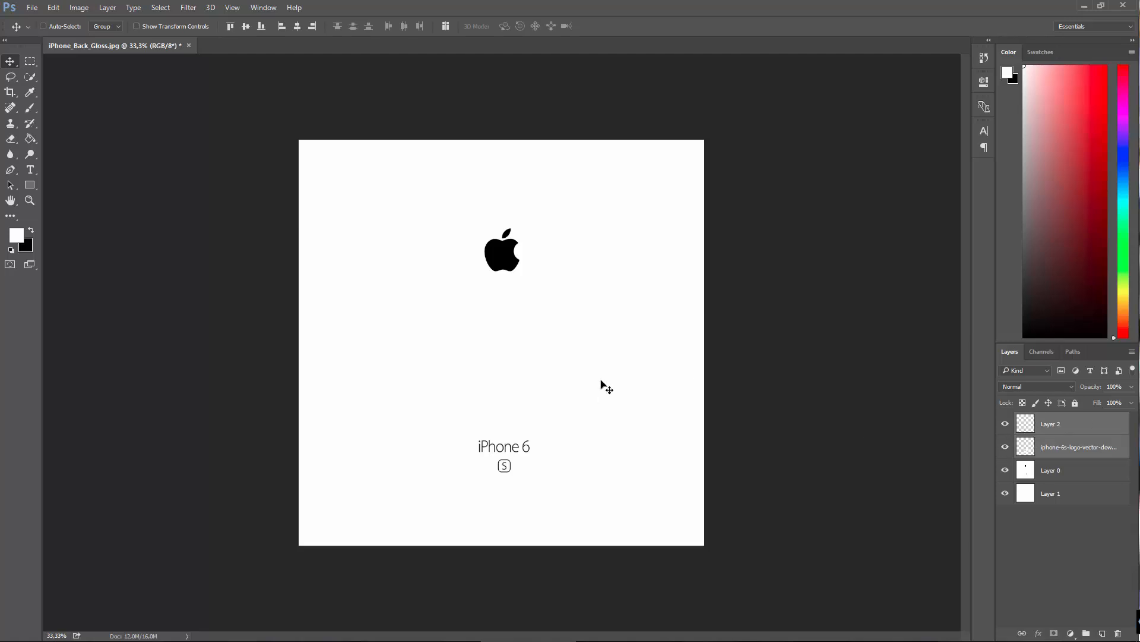
key("ctrl+t")
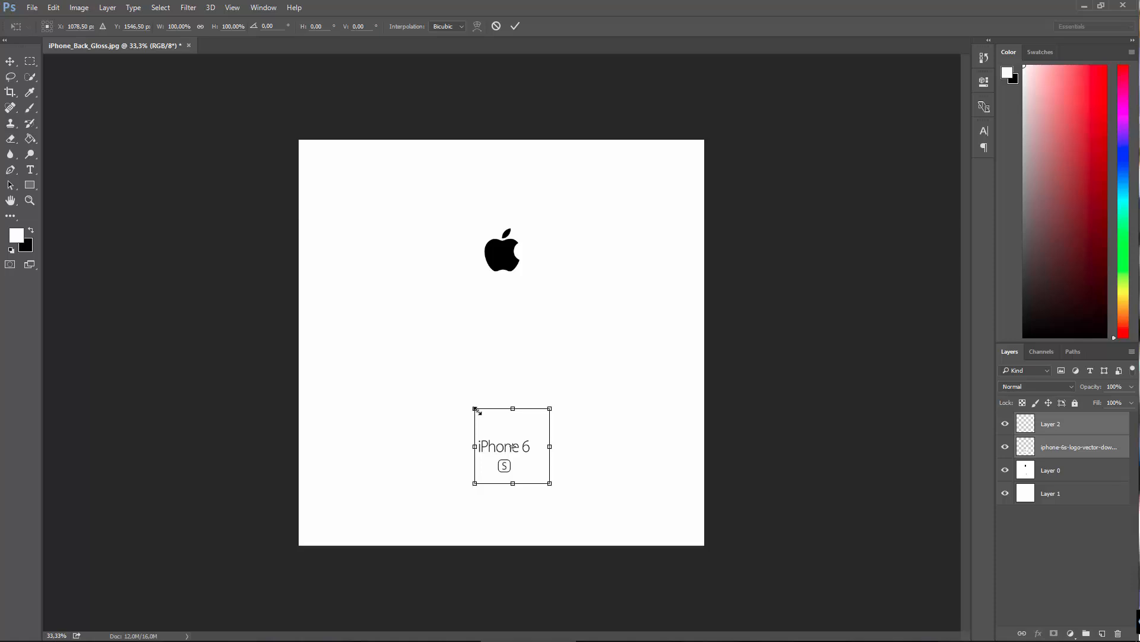
left_click_drag(474, 409, 509, 441, "shift")
left_click(10, 61)
key("Return")
Step: Nudge the scaled lettering and boxed S together slightly up and right to centre them beneath the Apple logo
key("Up")
key("Up")
key("Up")
key("Up")
key("Up")
key("Up")
key("Up")
key("Up")
key("Up")
key("Up")
key("Up")
key("Up")
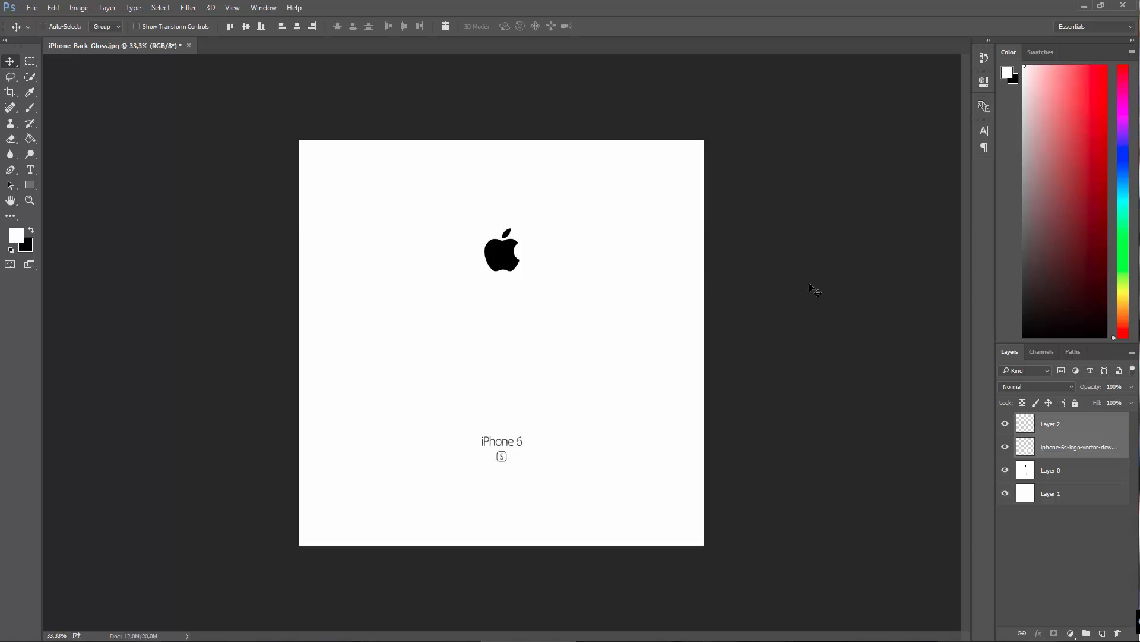
key("Right")
key("Right")
key("Right")
key("Right")
key("Right")
key("Right")
key("Right")
key("Right")
key("Right")
key("Right")
key("Right")
key("Right")
key("Right")
key("Right")
key("Right")
key("Right")
key("Right")
key("Right")
Step: In the Save As dialog, browse to WORK (E:) > ZeroToHero > Become A 3D Artist > Chapter 13 - iPhone Product Shot and delete its backup folder
left_click(33, 8)
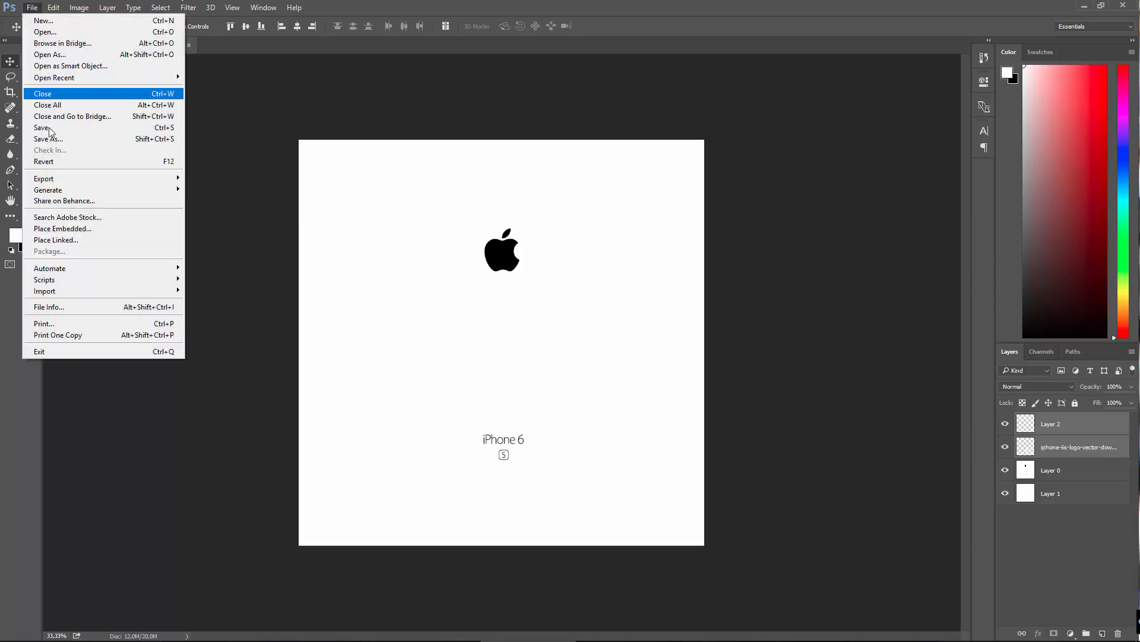
left_click(47, 140)
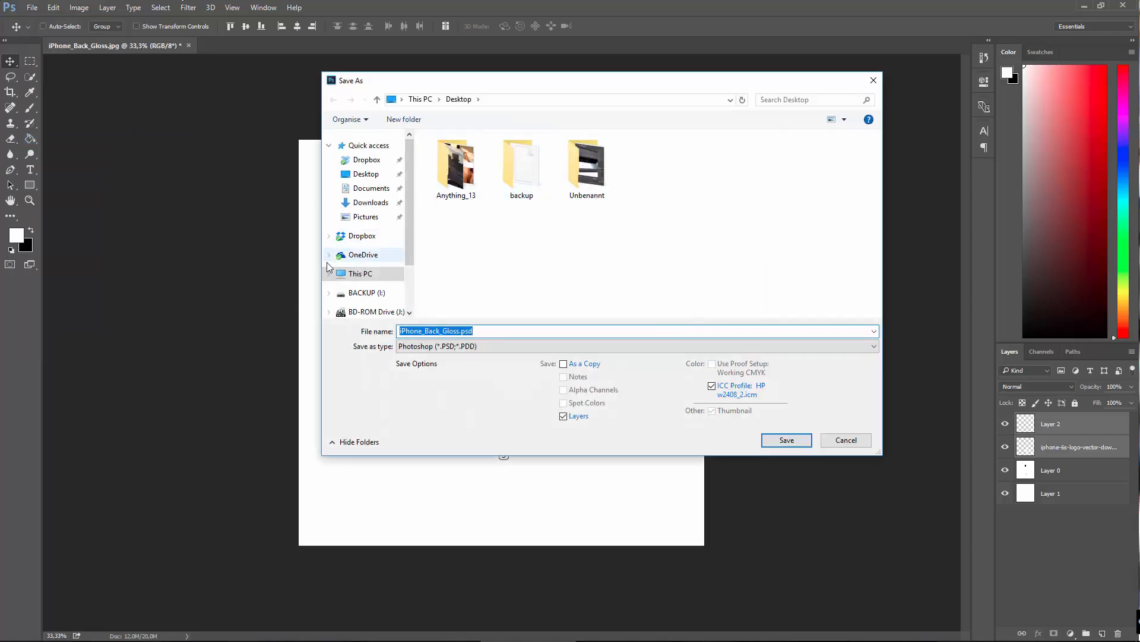
left_click(377, 278)
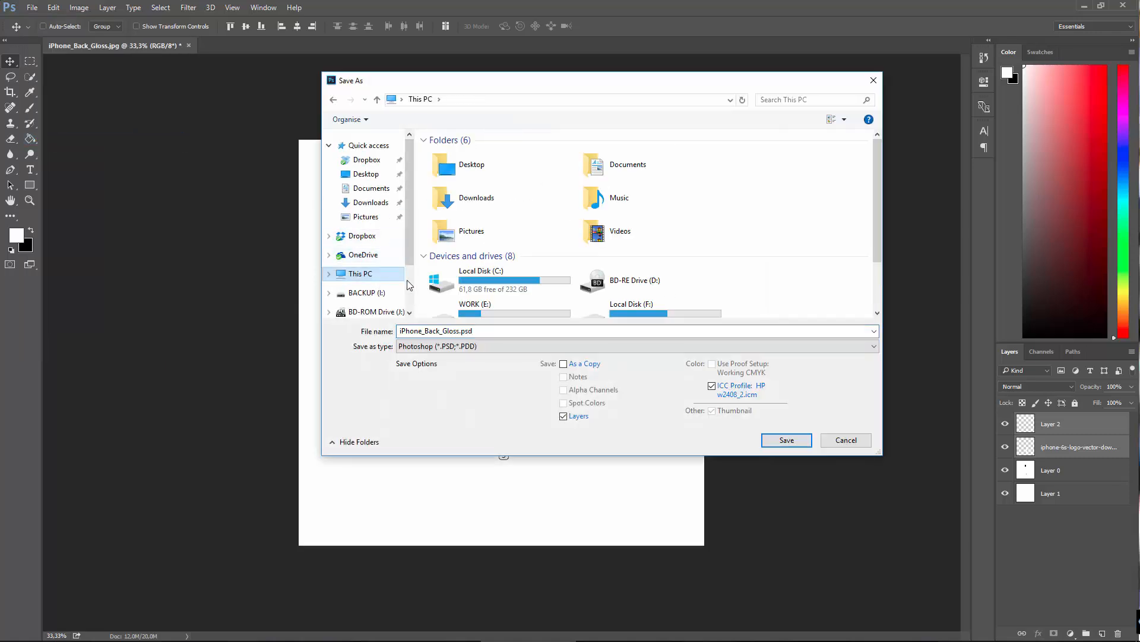
scroll(564, 264, "down", 2)
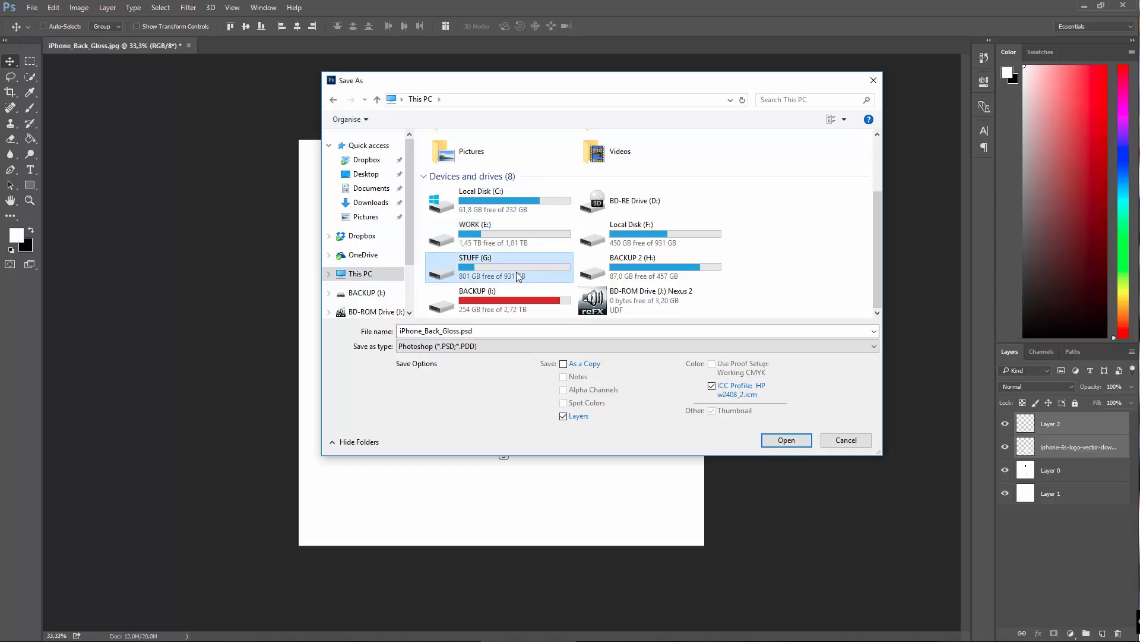
left_click(670, 265)
double_click(532, 235)
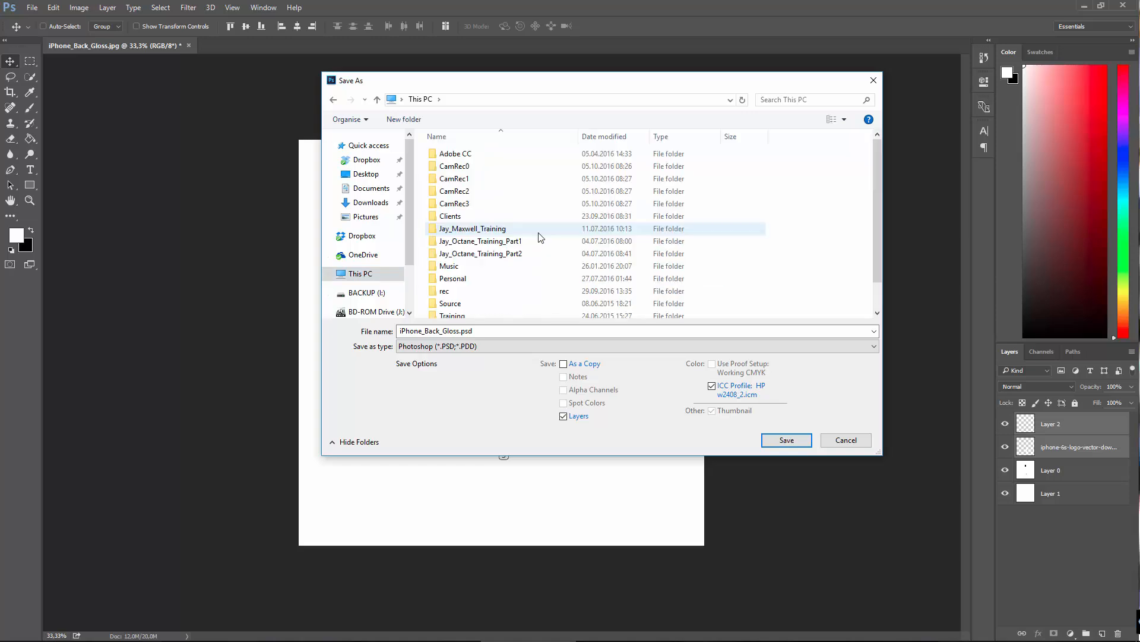
scroll(478, 272, "down", 2)
double_click(461, 313)
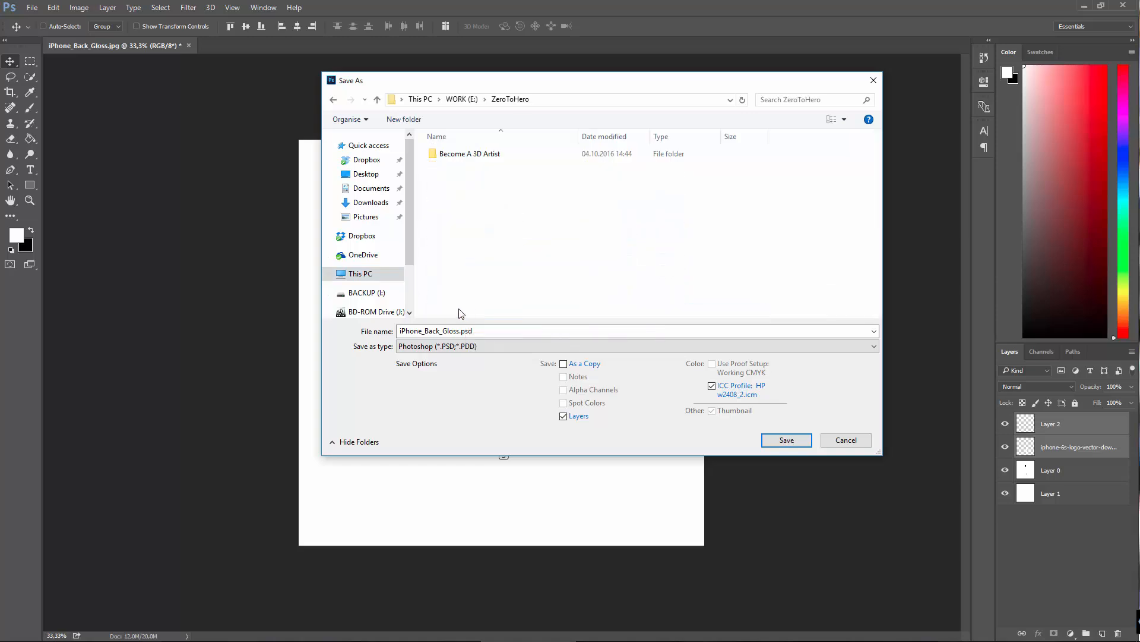
double_click(498, 158)
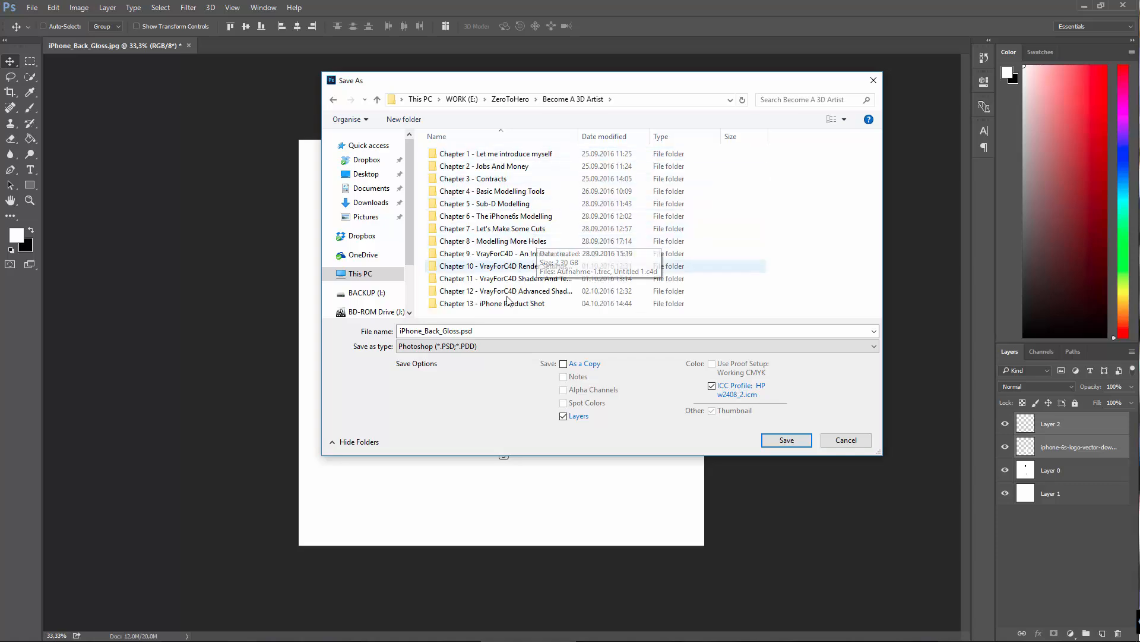
double_click(498, 304)
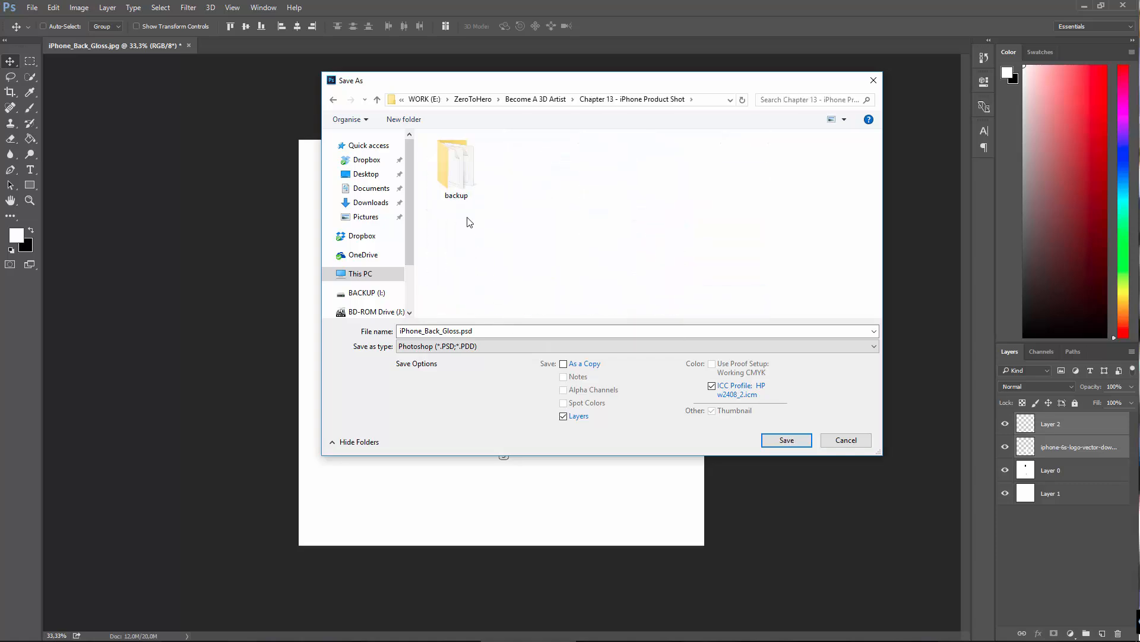
left_click(463, 168)
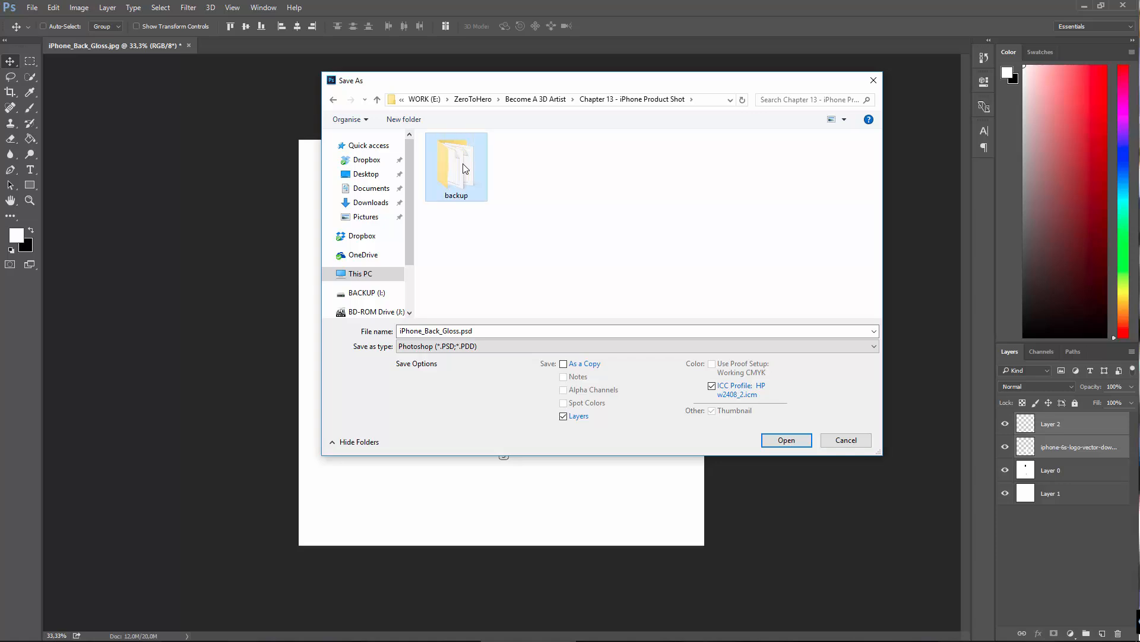
key("Delete")
left_click(333, 99)
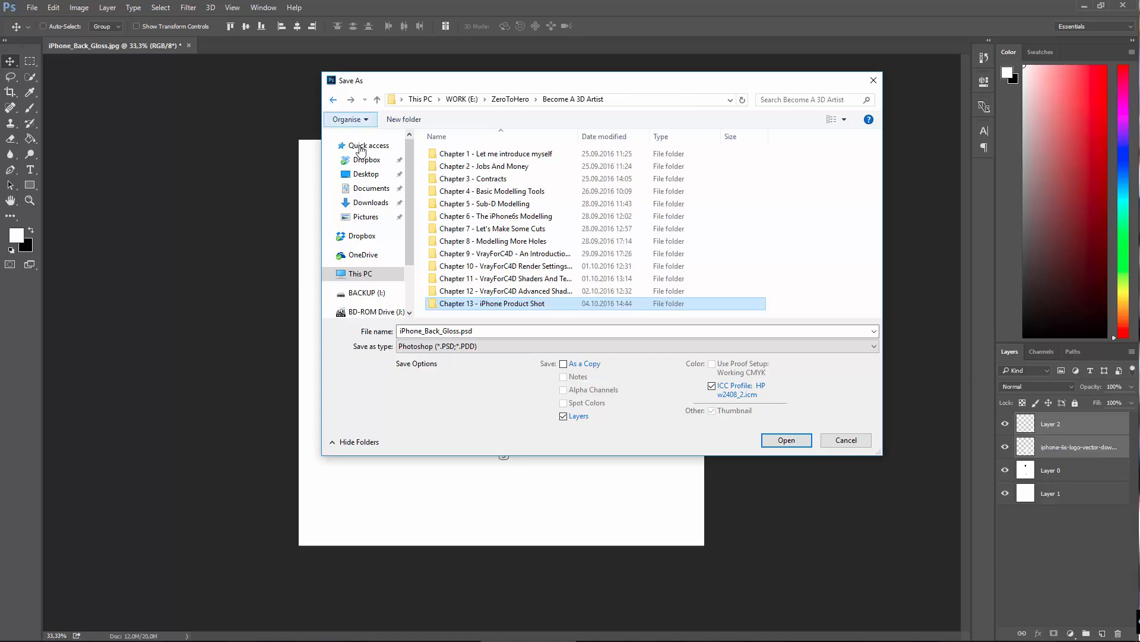
double_click(496, 304)
right_click(477, 183)
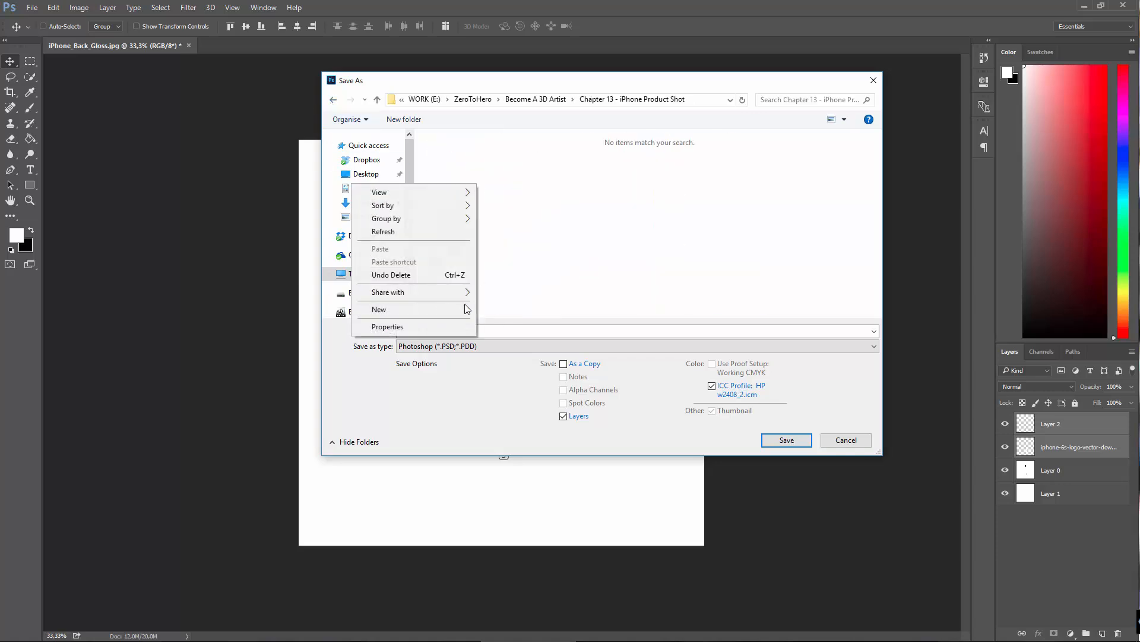
left_click(619, 251)
left_click(487, 347)
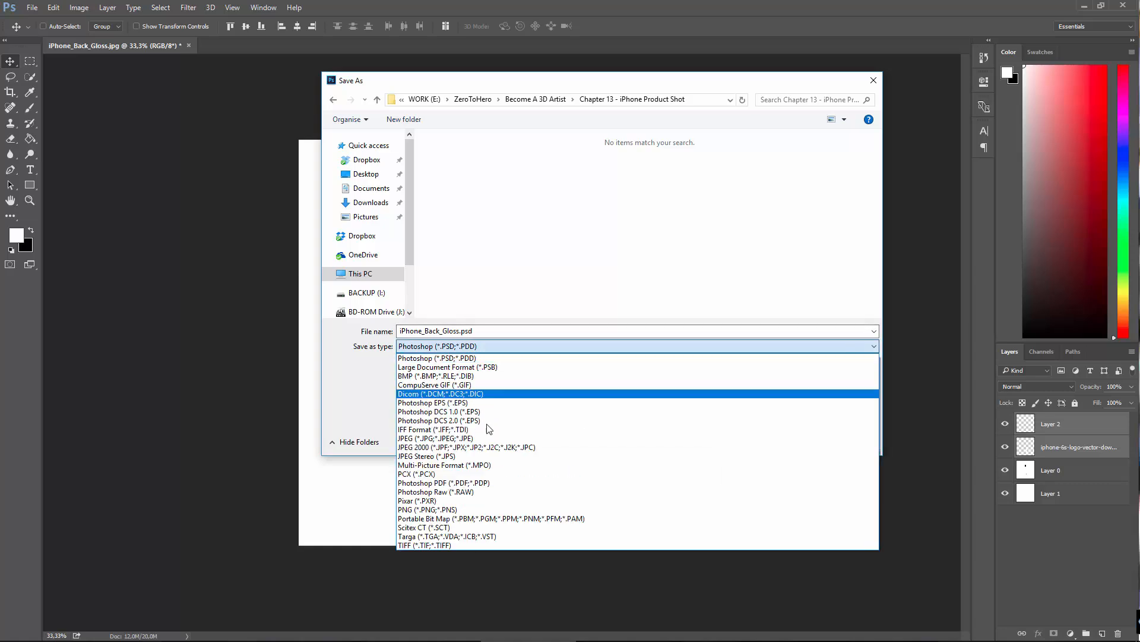
left_click(441, 545)
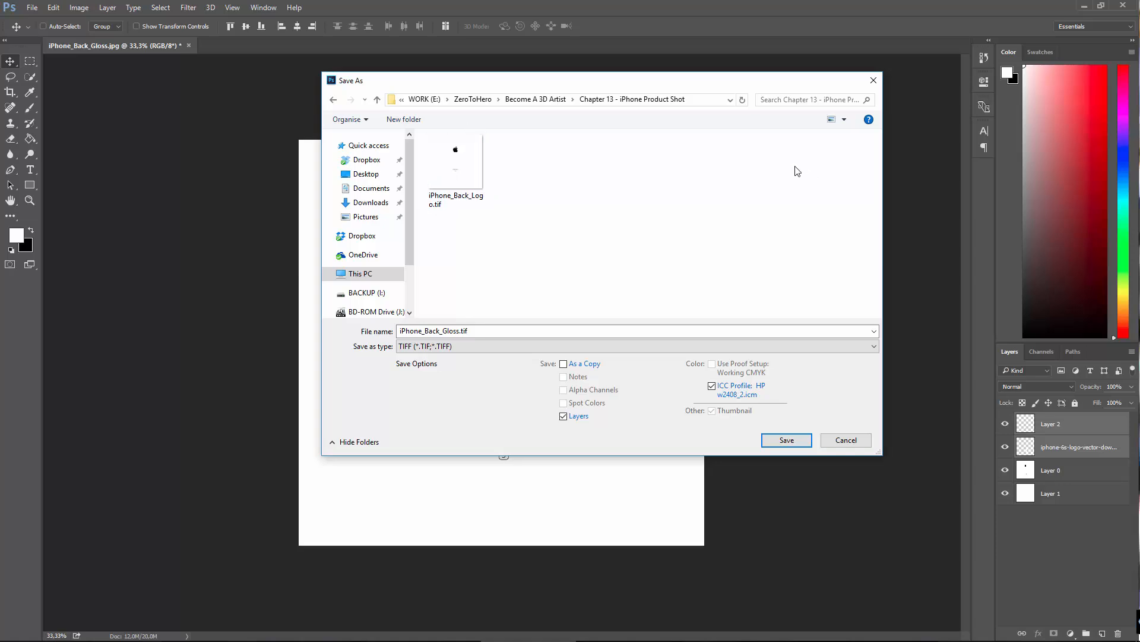
left_click_drag(685, 85, 693, 131)
double_click(469, 378)
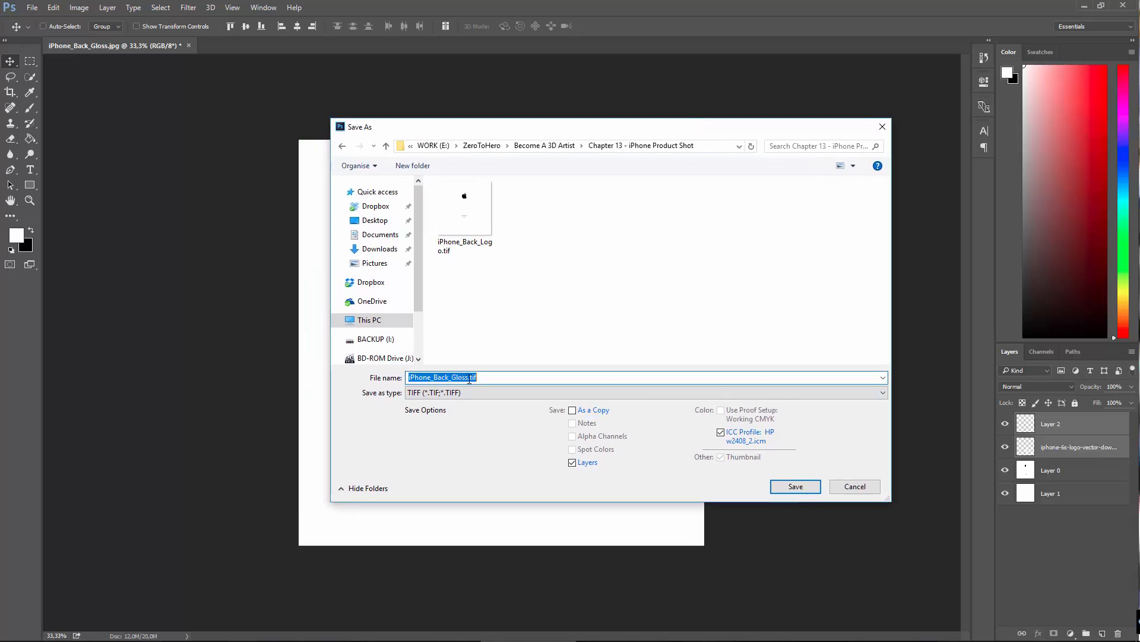
left_click_drag(469, 379, 359, 386)
left_click(865, 486)
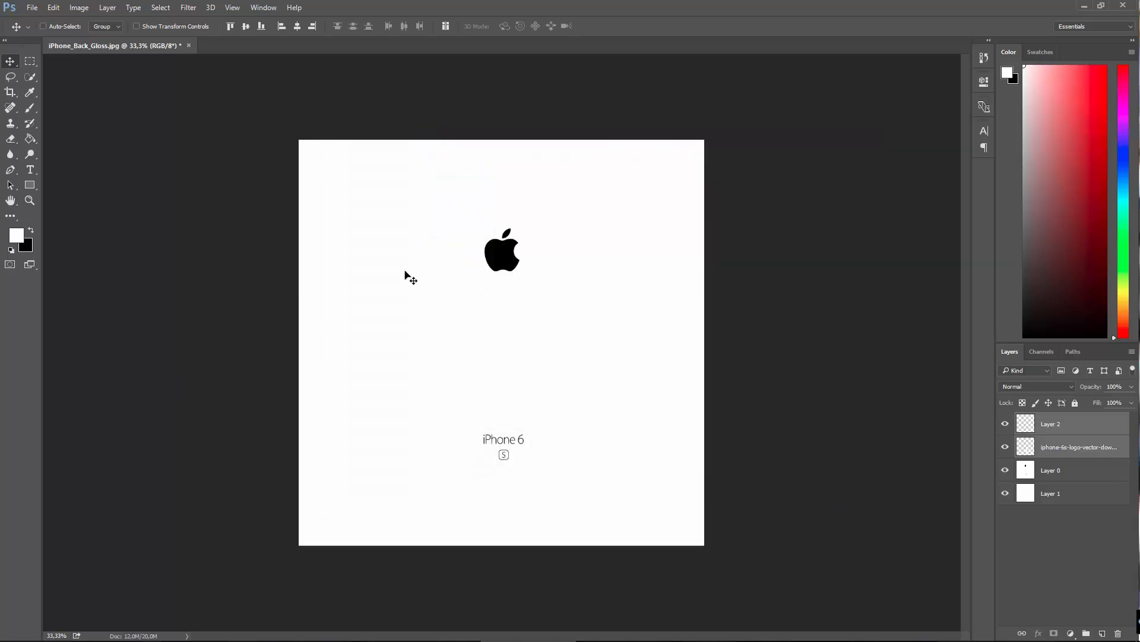
Step: Restore the maximized program window to a smaller size so the image files on the desktop are reachable
double_click(420, 6)
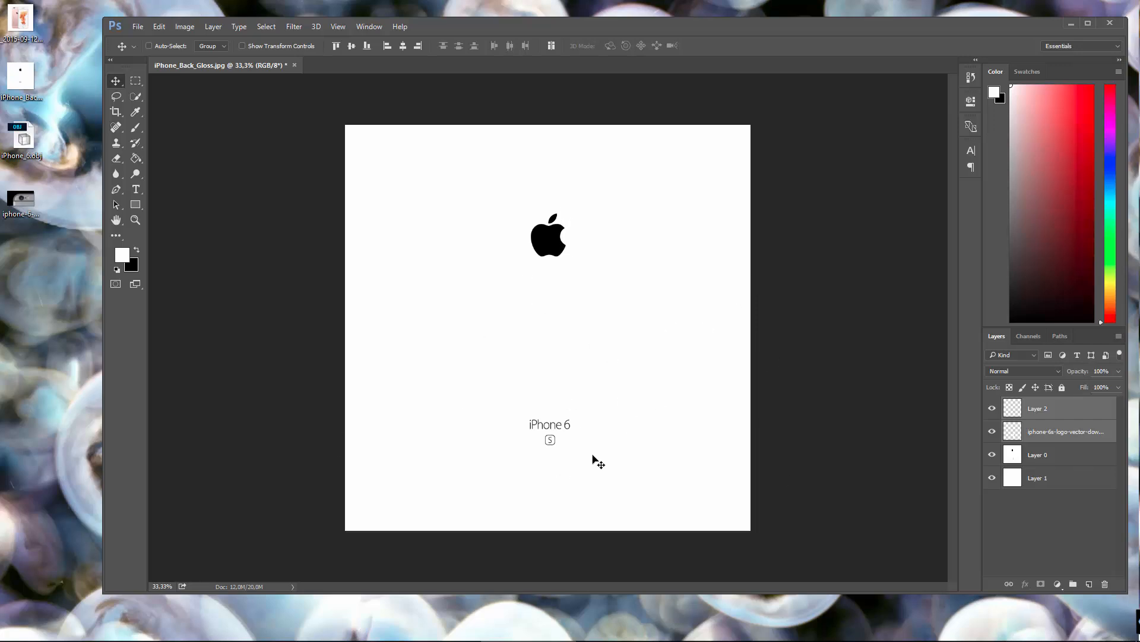
left_click(22, 221)
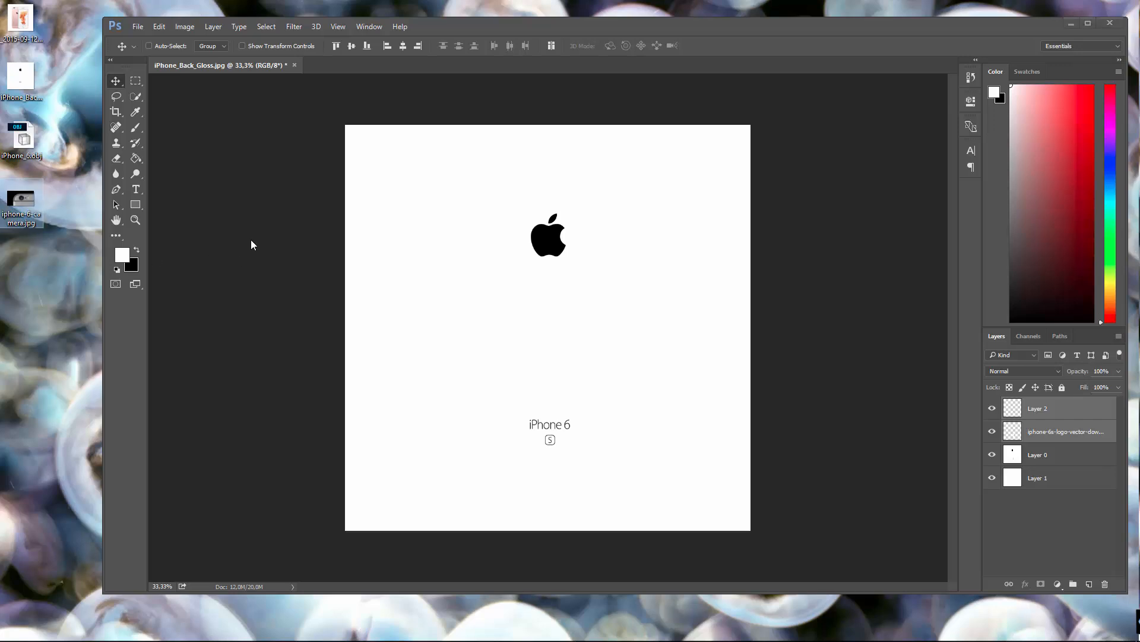
left_click(273, 215)
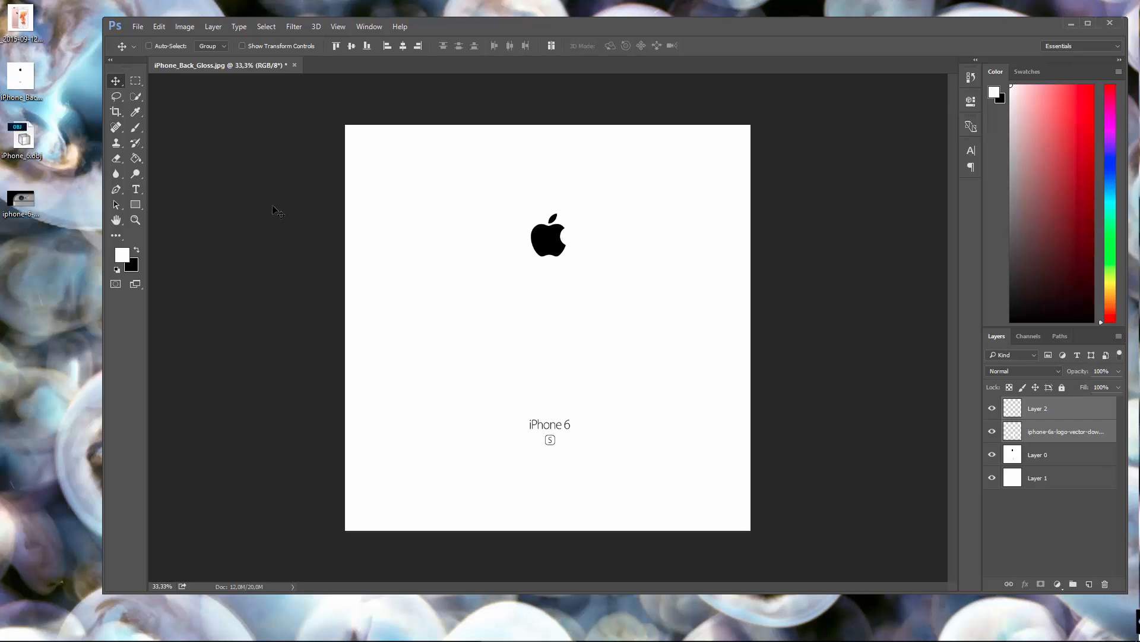
Step: Try to place the iphone-6-camera image from the desktop into the iPhone back texture
left_click_drag(12, 211, 487, 356)
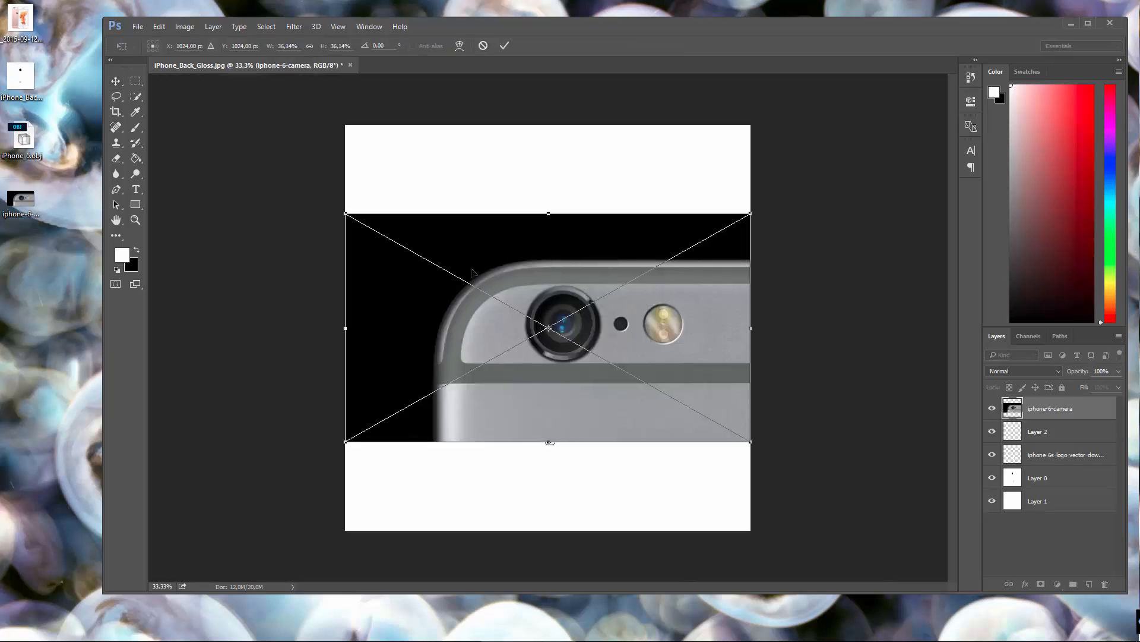
key("Escape")
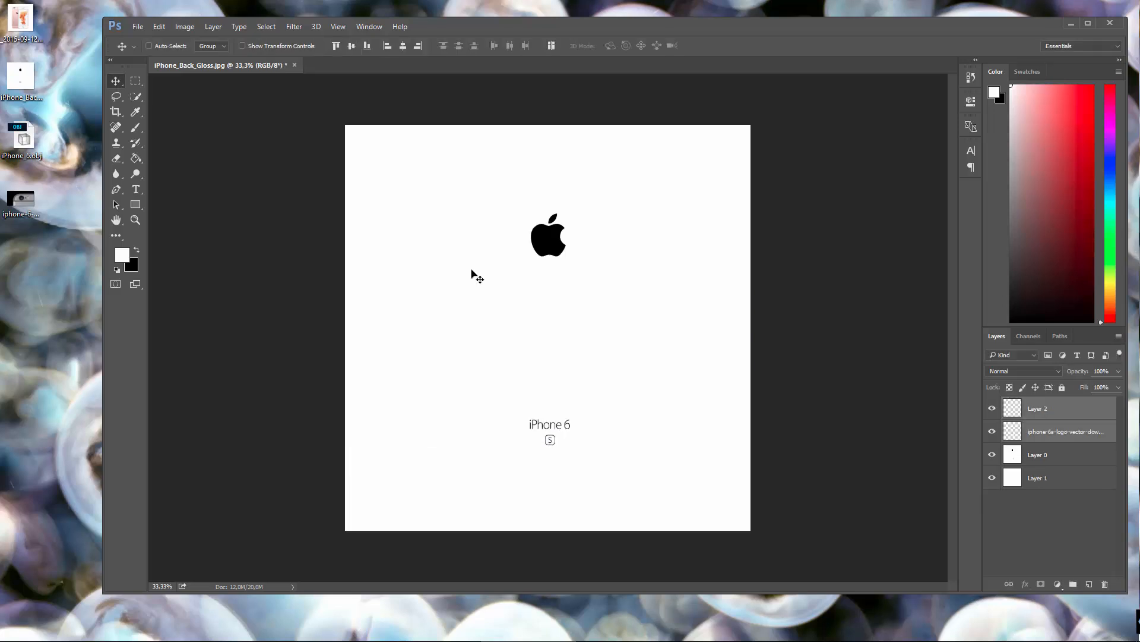
left_click(139, 31)
left_click(155, 40)
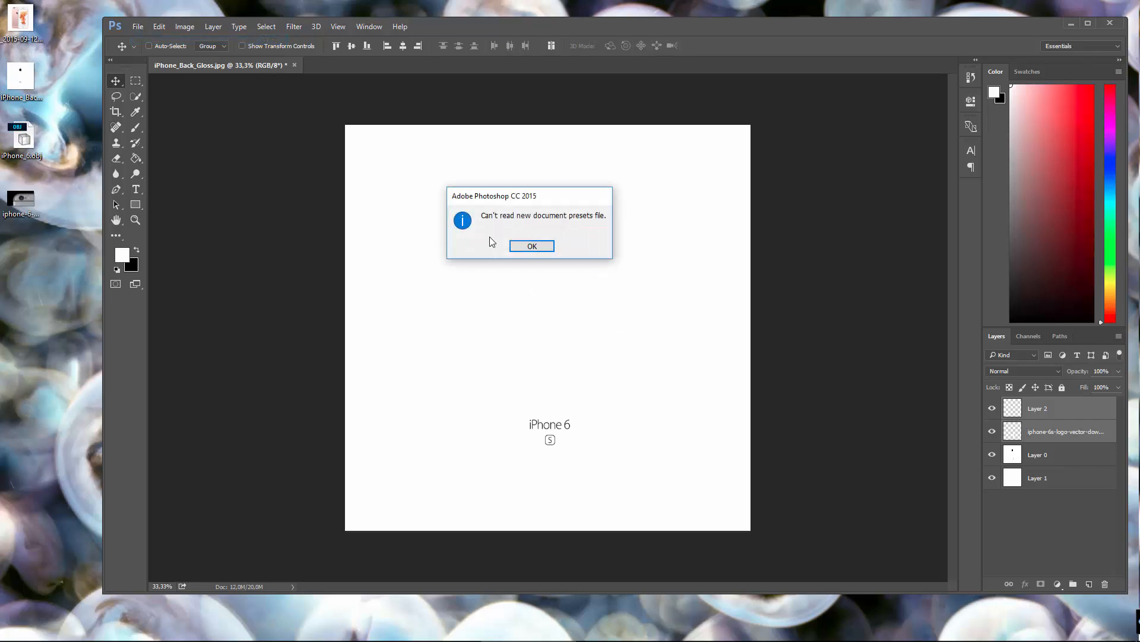
left_click(533, 248)
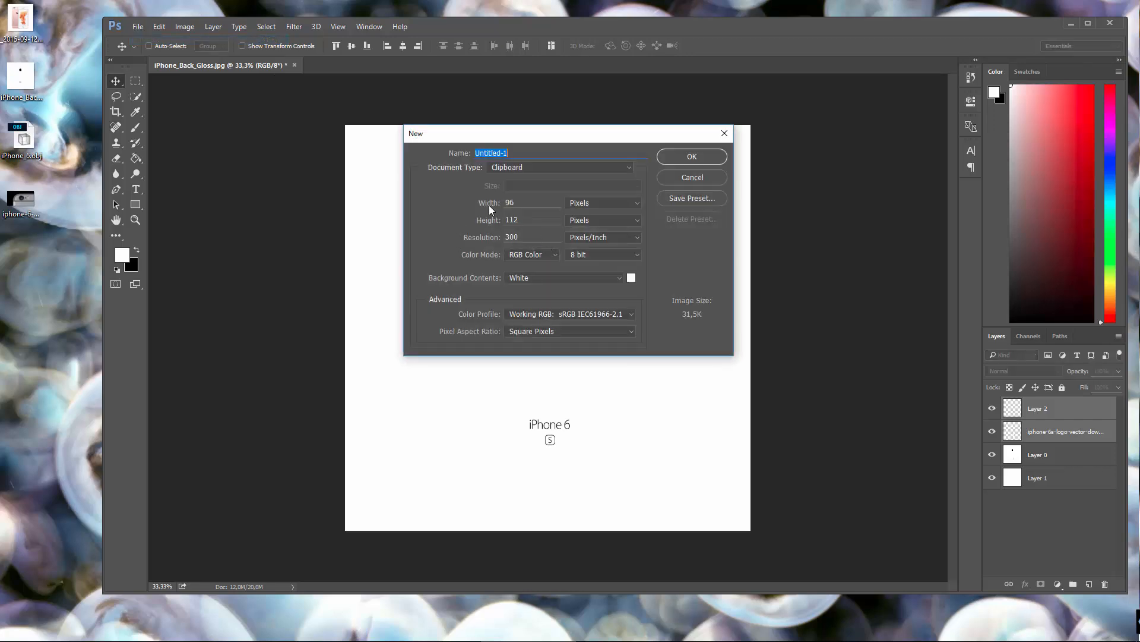
left_click(692, 158)
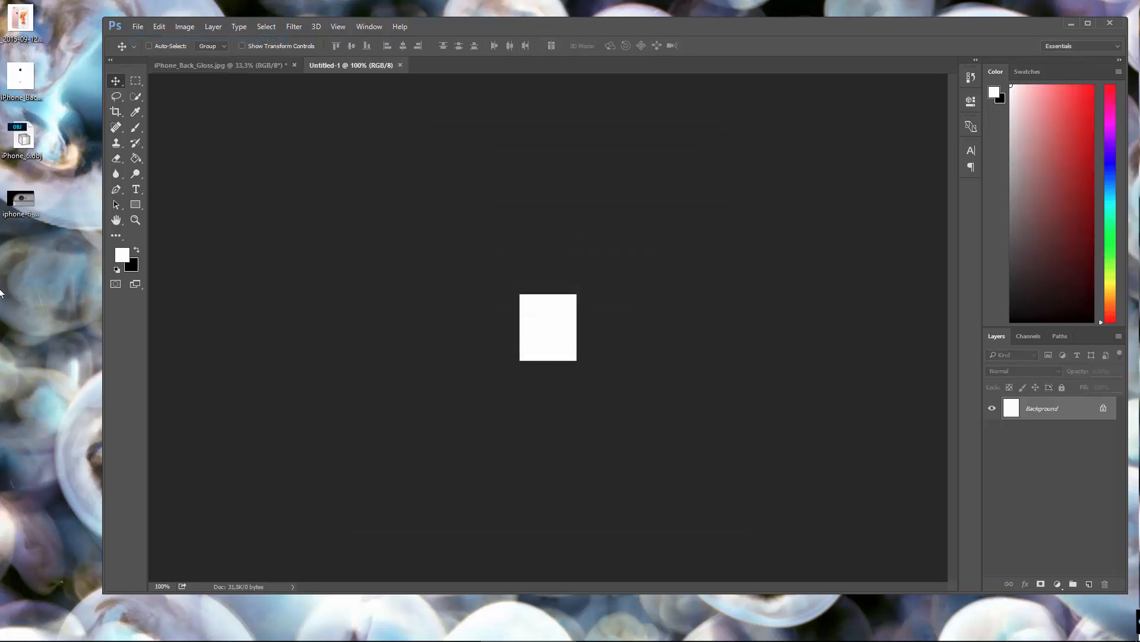
left_click_drag(30, 213, 390, 488)
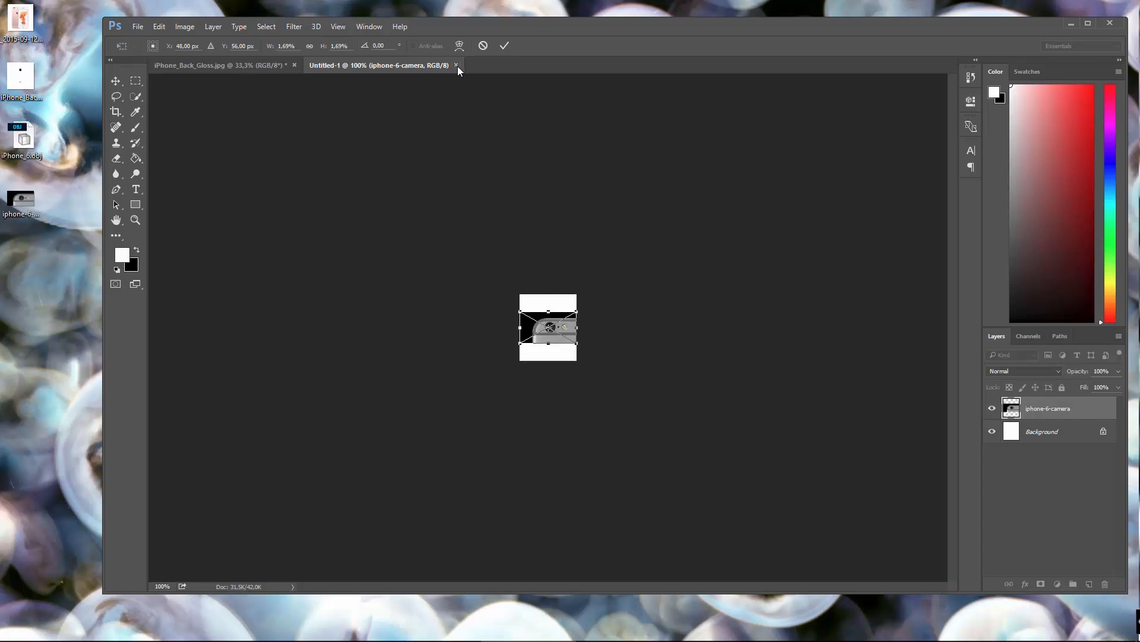
left_click(117, 80)
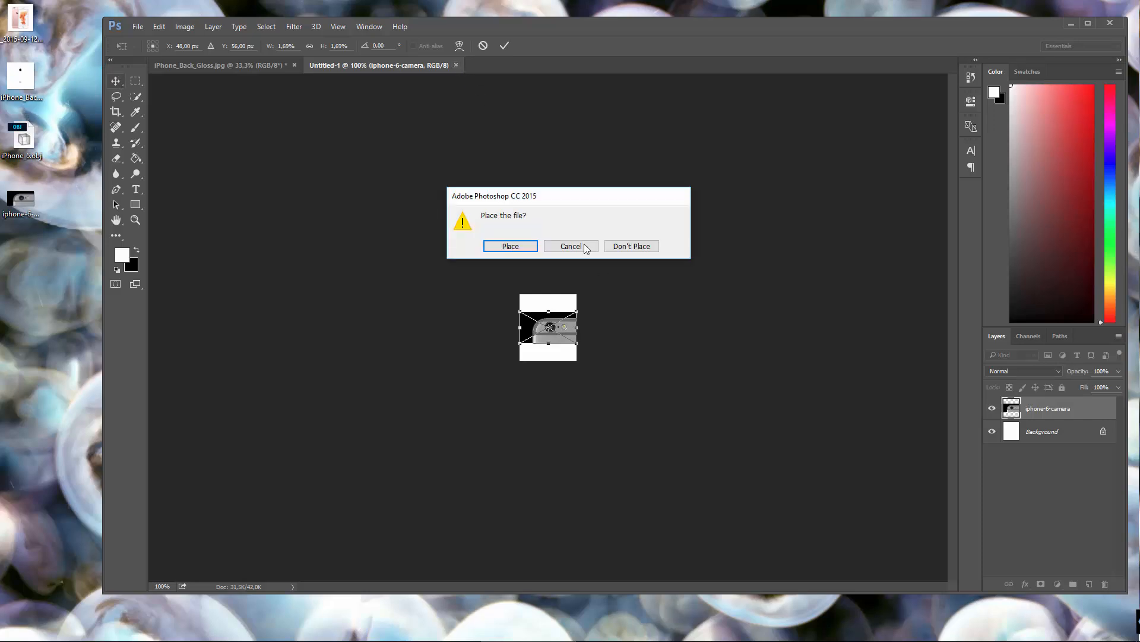
left_click(632, 247)
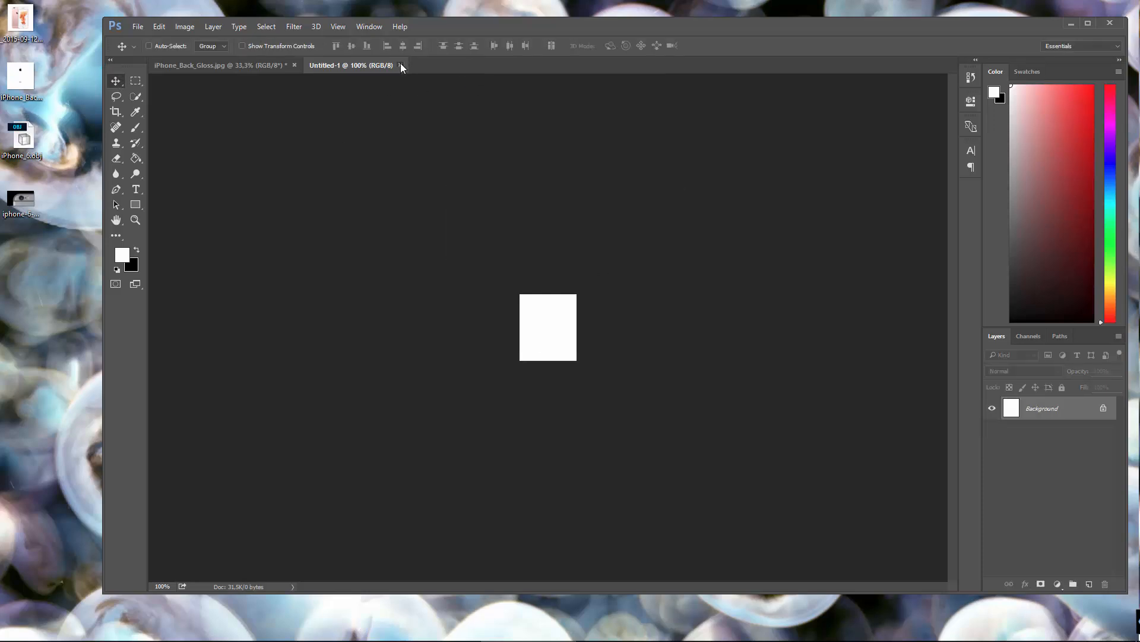
left_click(401, 65)
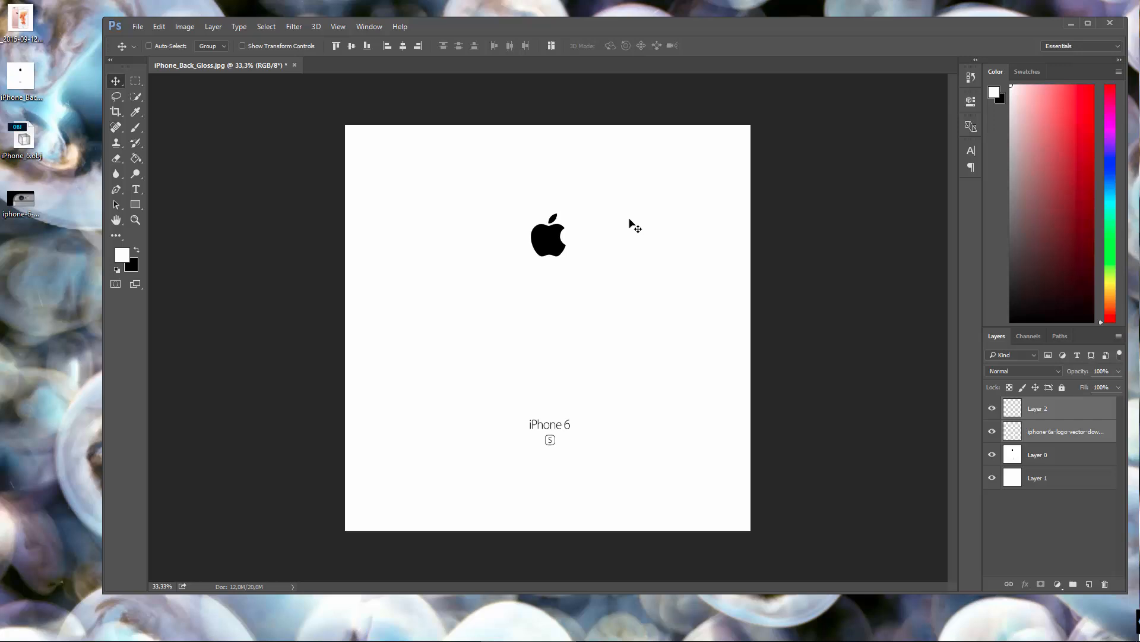
Step: Open iphone-6-camera.jpg from the Desktop folder as its own document
left_click(137, 27)
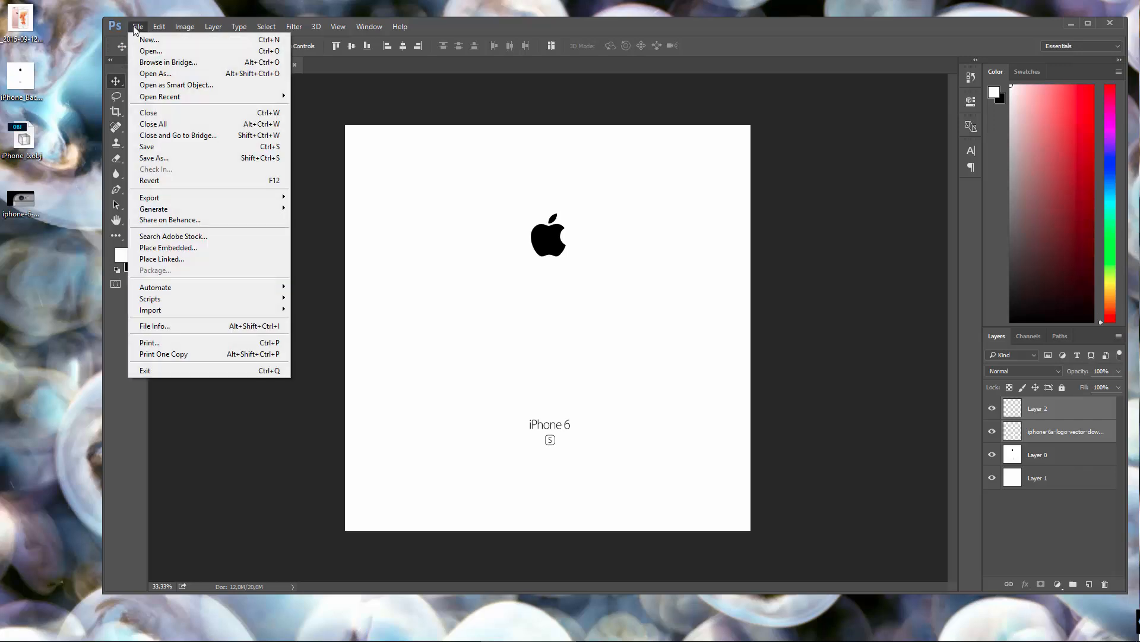
left_click(167, 52)
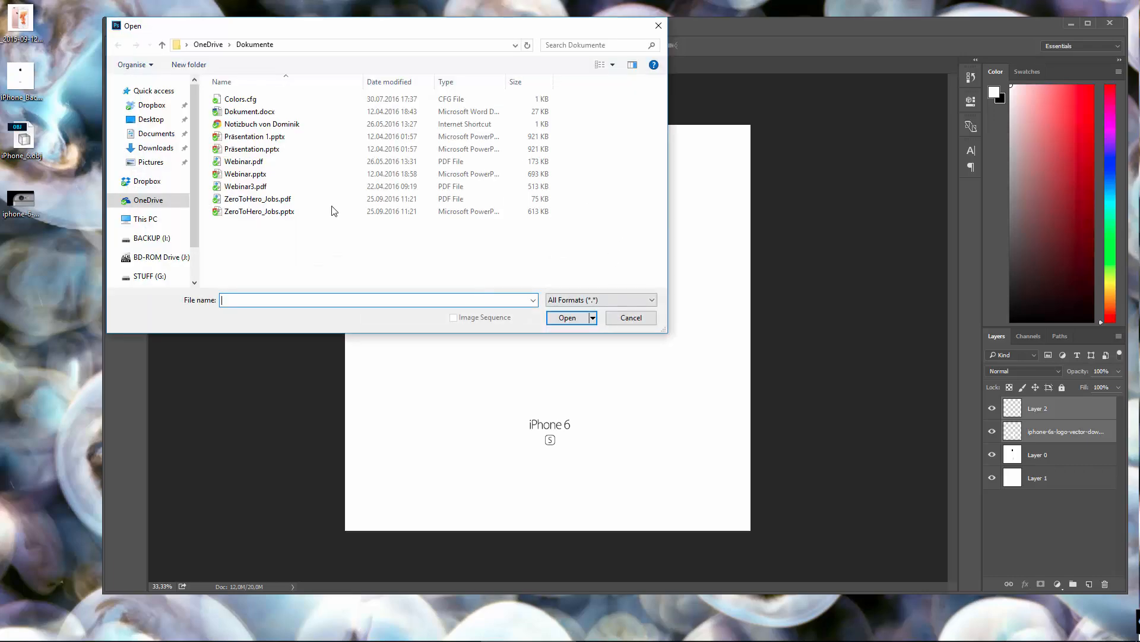
left_click(151, 118)
left_click(366, 205)
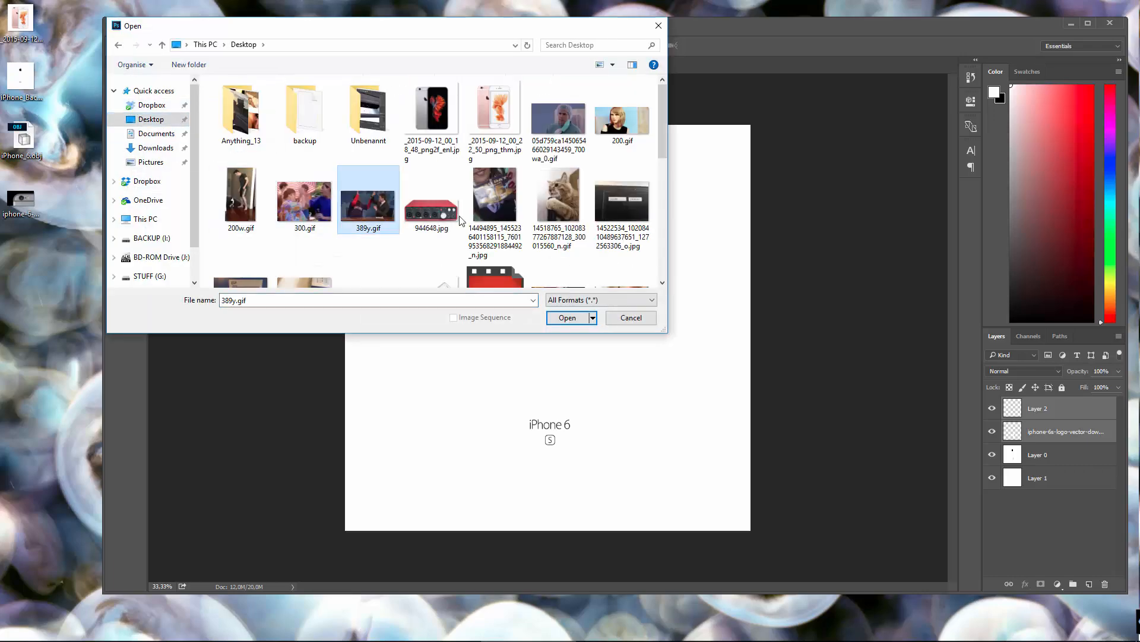
scroll(425, 216, "down", 2)
scroll(425, 216, "down", 3)
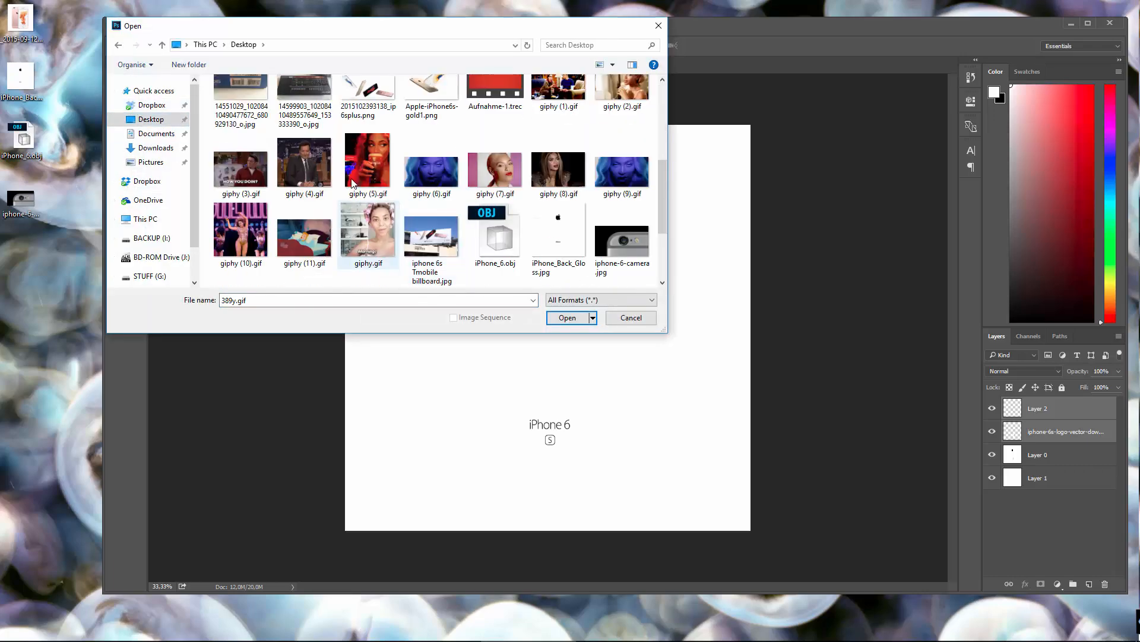
scroll(331, 244, "up", 5)
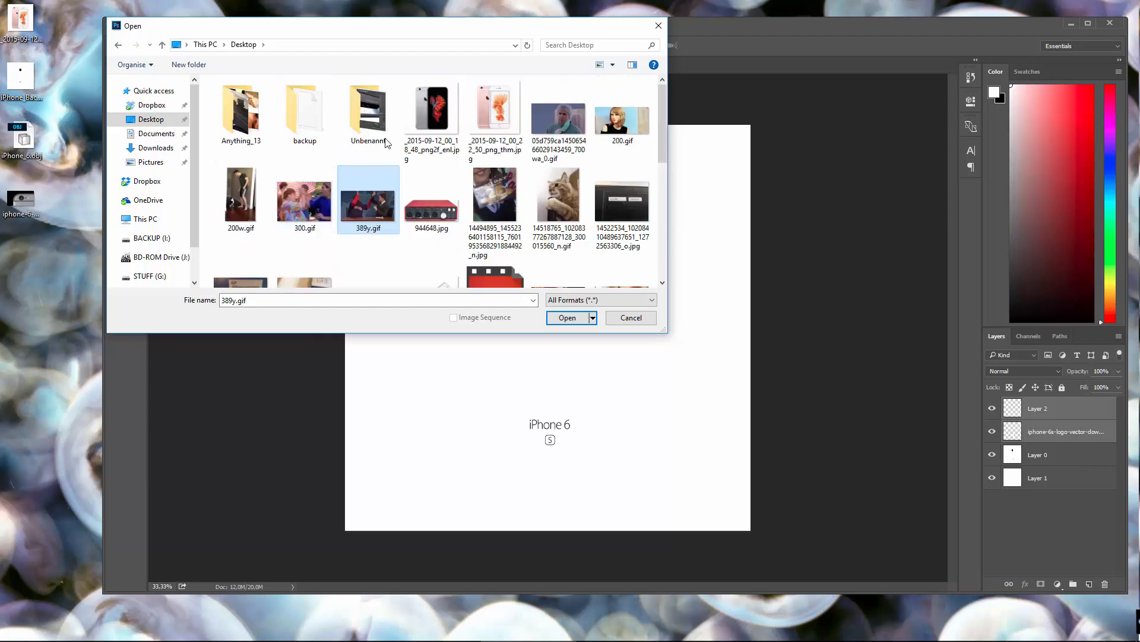
scroll(654, 186, "down", 5)
left_click(622, 149)
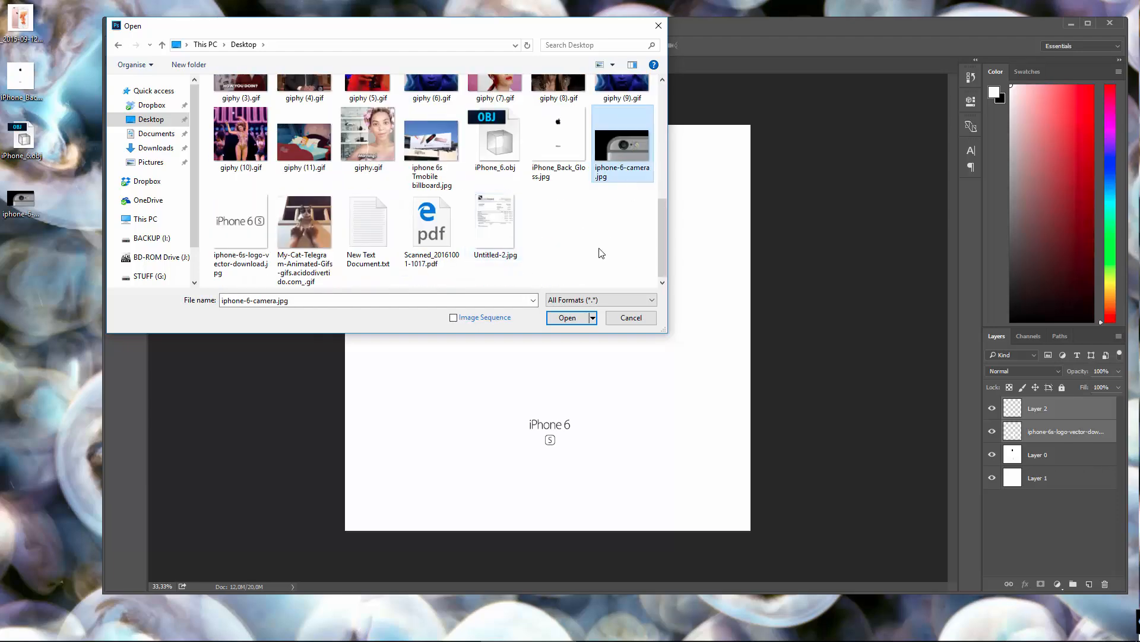
left_click(552, 320)
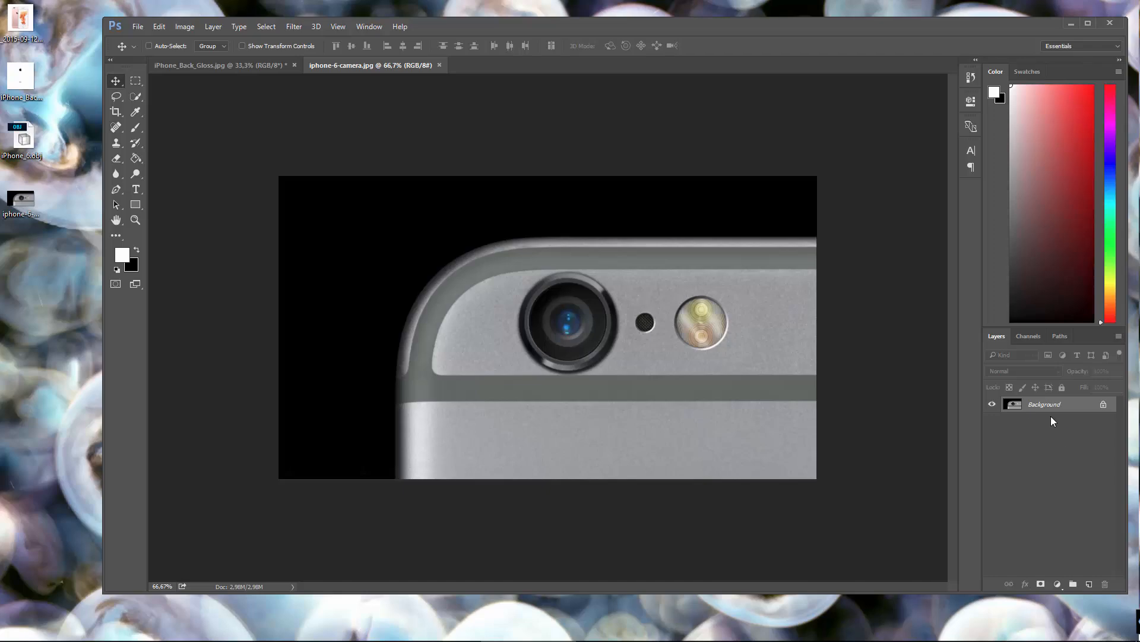
Step: Convert the camera image's locked background into the regular layer Layer 0 and maximize the program window
double_click(1014, 405)
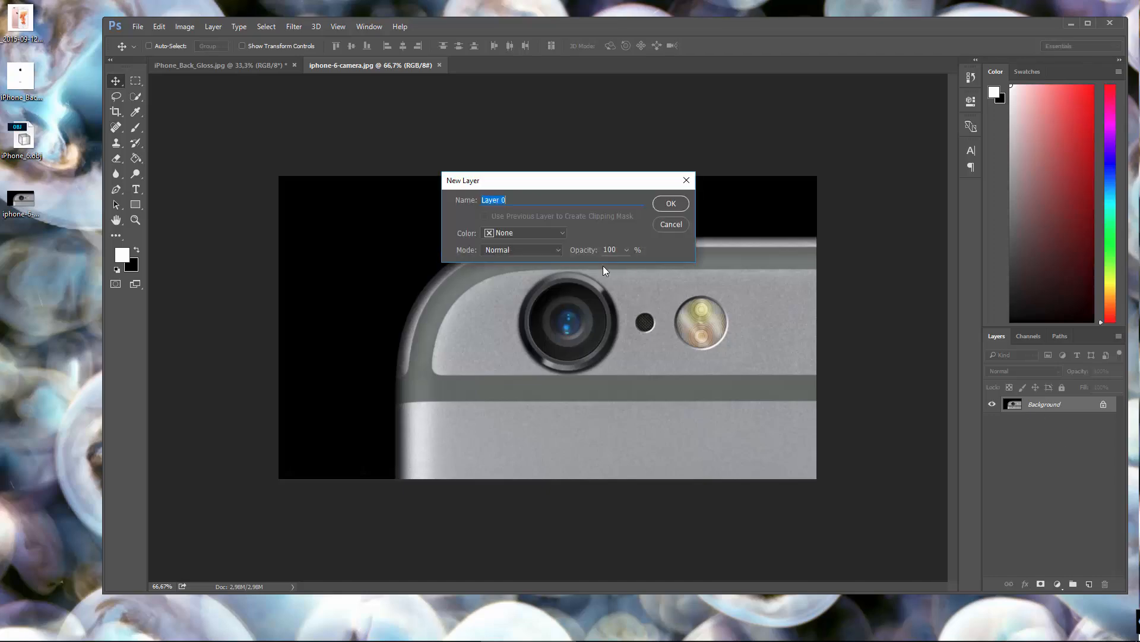
left_click(673, 203)
double_click(711, 27)
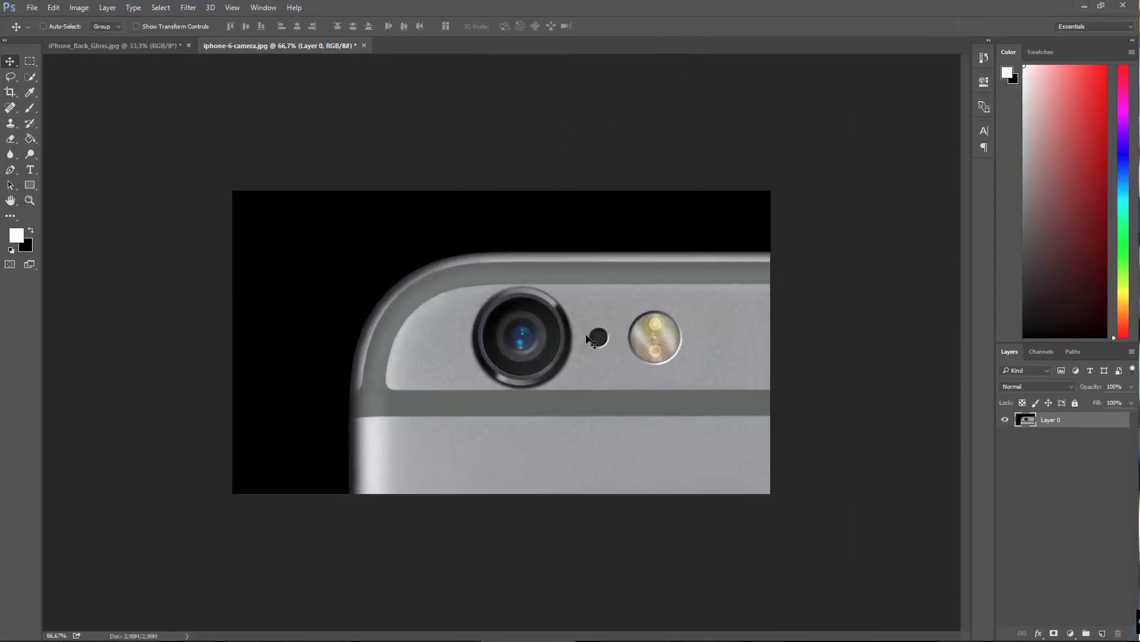
Step: Select the blue inner lens of the camera with the Elliptical Marquee tool and cut it out of the image
key("ctrl+1")
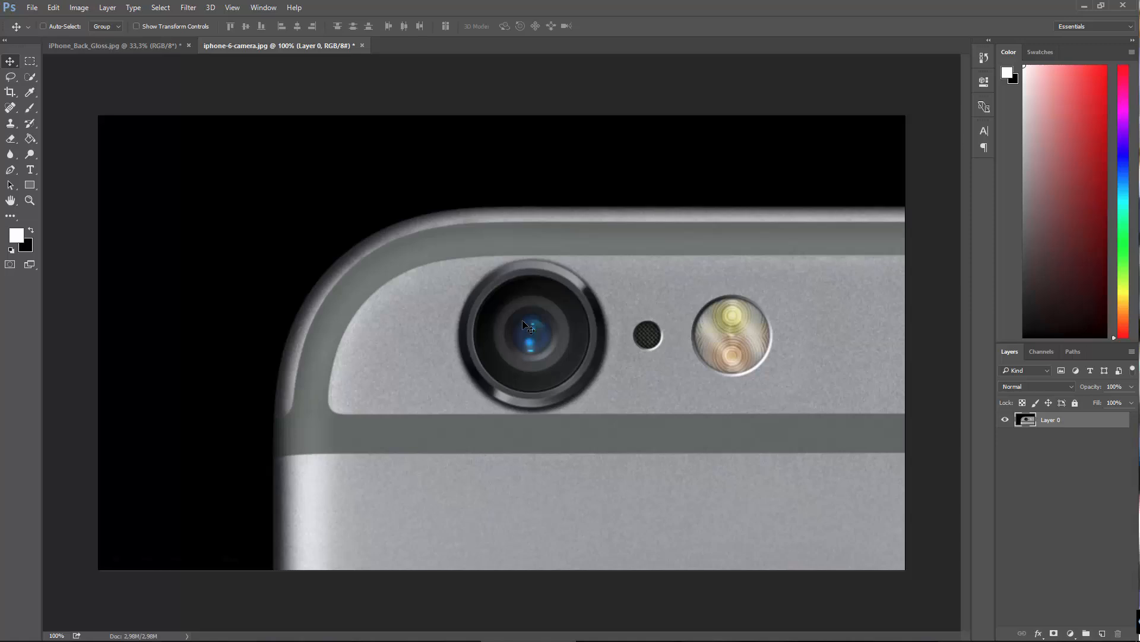
left_click(33, 65)
left_click(73, 73)
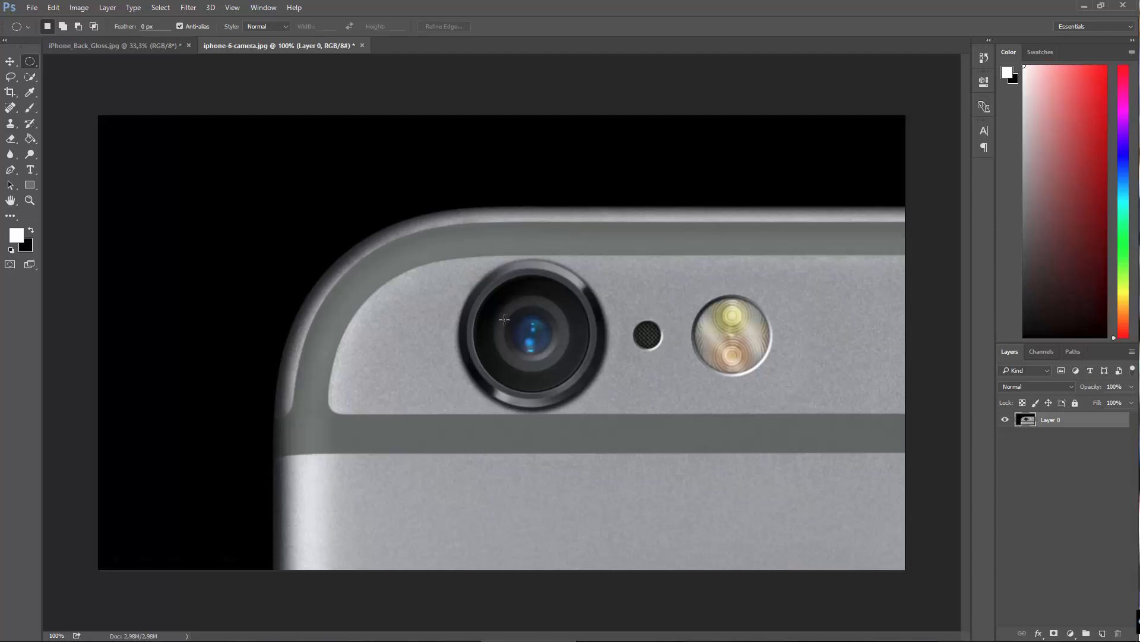
left_click_drag(517, 321, 554, 359)
left_click_drag(509, 313, 551, 353)
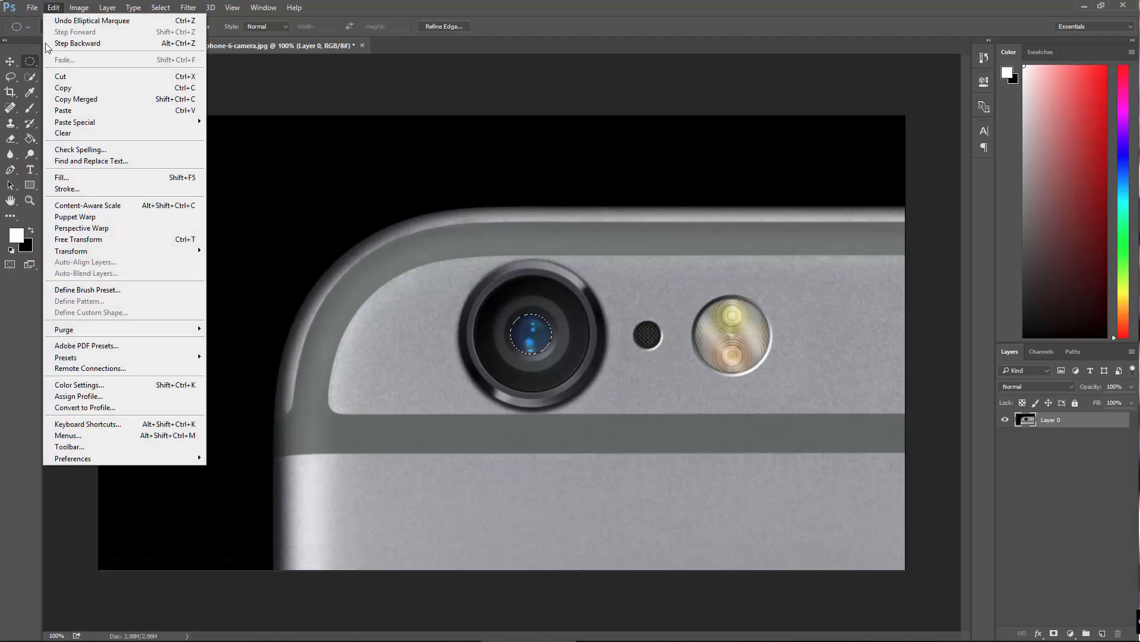
mouse_move(54, 8)
left_click(81, 79)
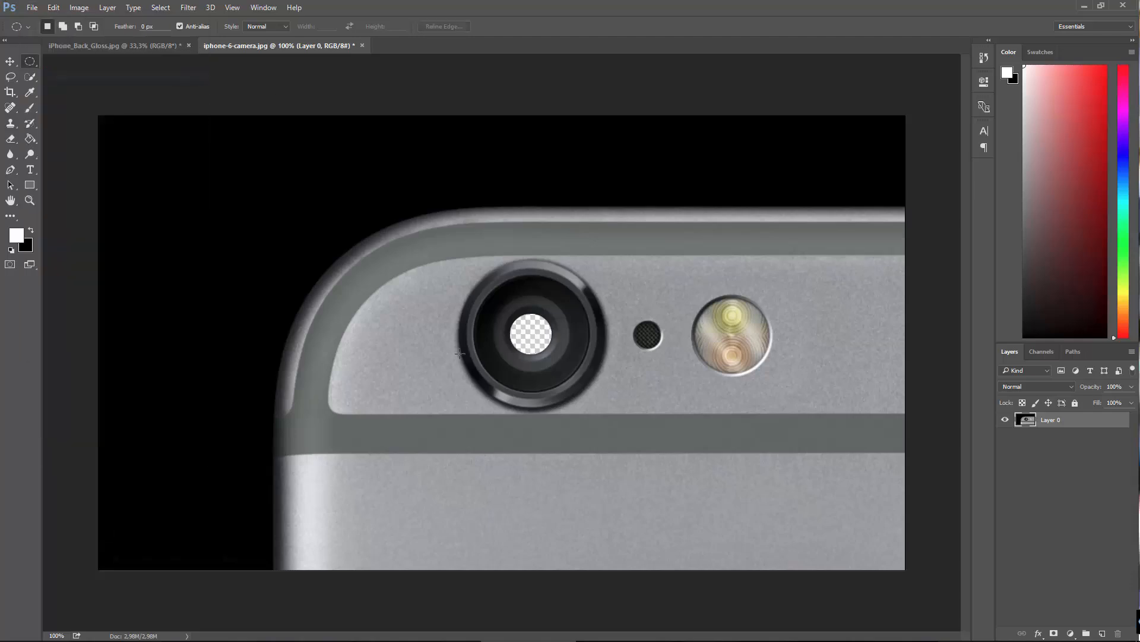
Step: Create a new 70 x 68 pixel document from the clipboard preset and paste the cut-out lens into it
left_click(37, 7)
left_click(36, 17)
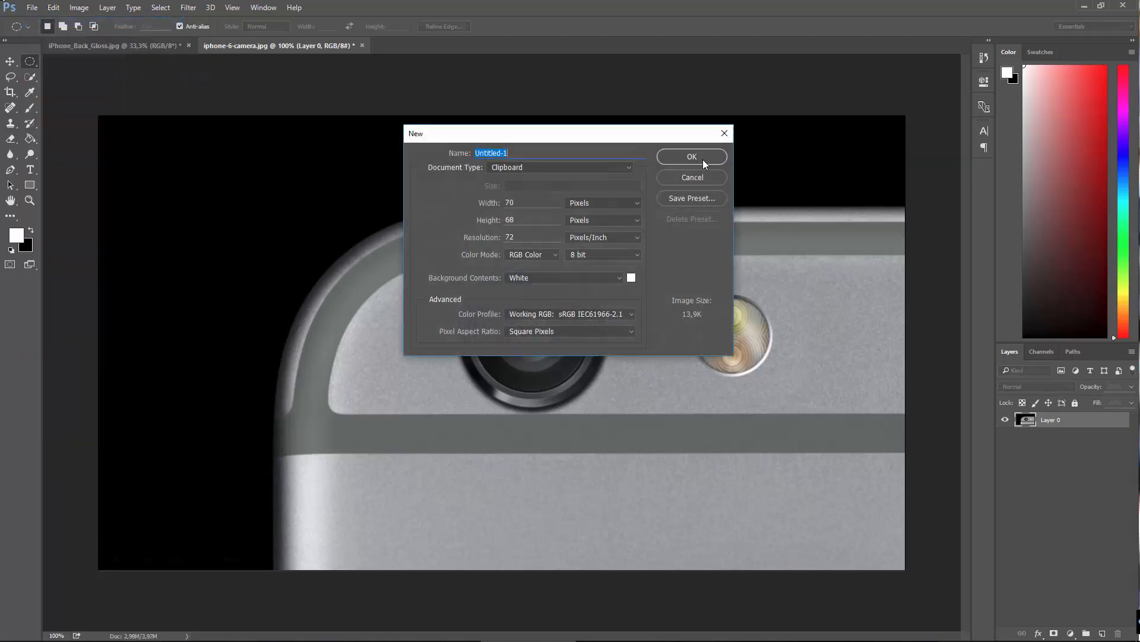
left_click(704, 161)
left_click(34, 7)
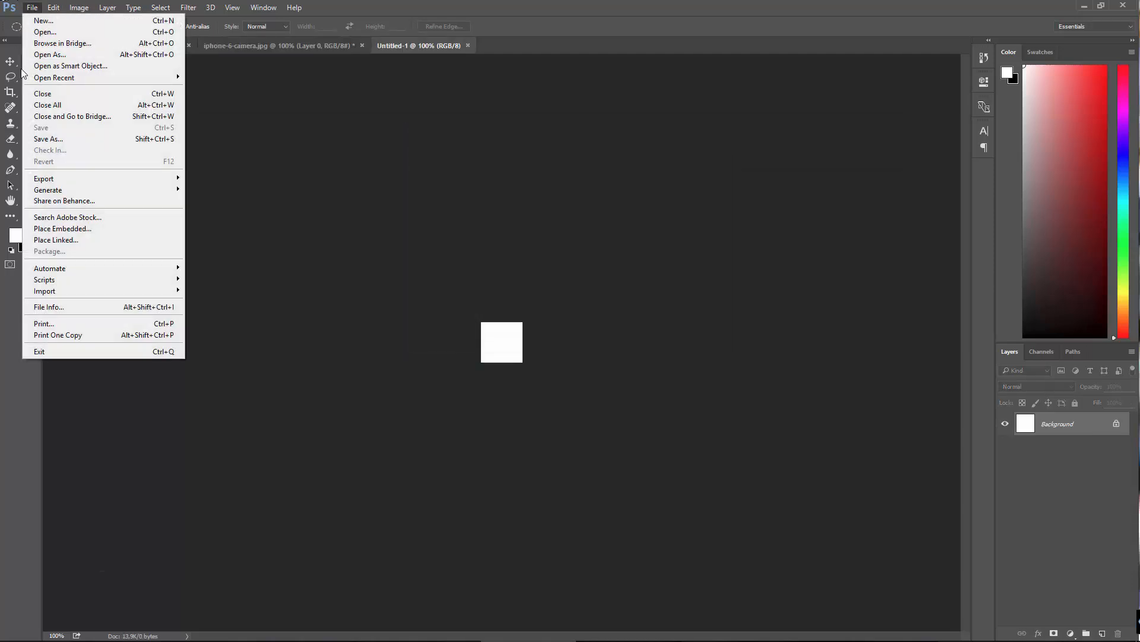
left_click(65, 109)
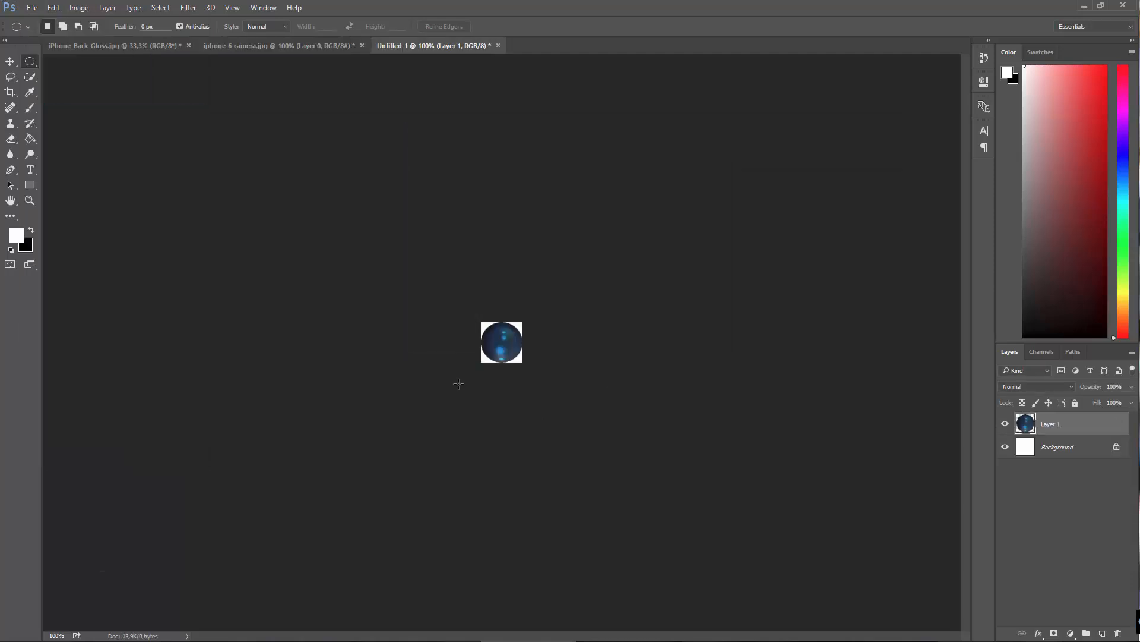
Step: Delete the white background layer so only the pasted lens on transparency remains
double_click(1026, 447)
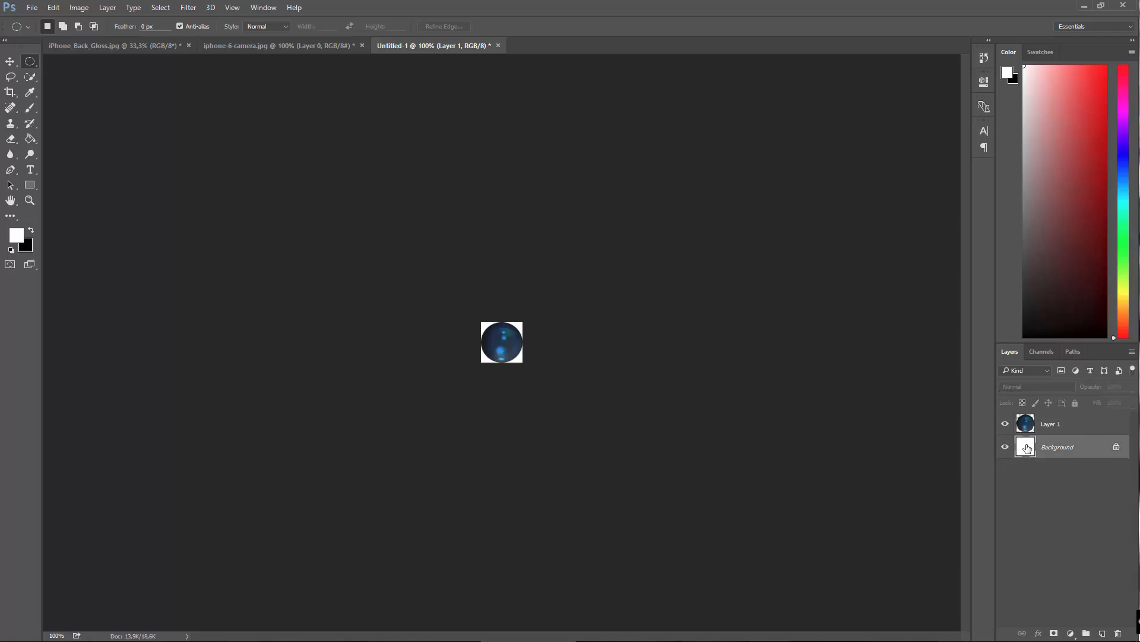
left_click(678, 204)
key("Delete")
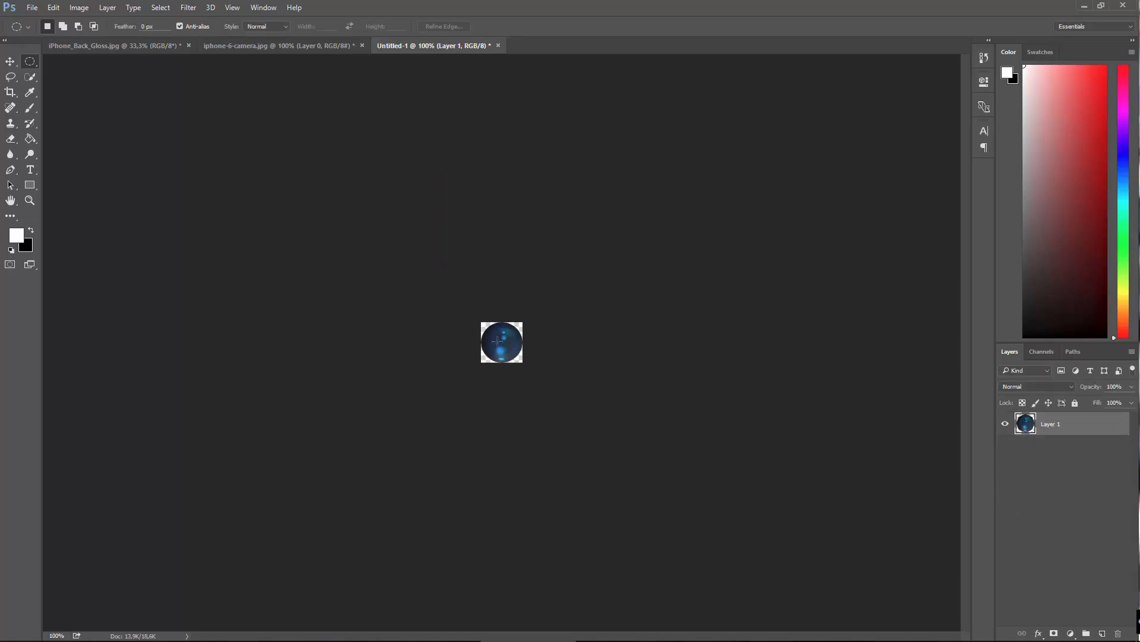
Step: Start saving the lens document under a new name, browsing to WORK (E:) > ZeroToHero > Become A 3D Artist > Chapter 13 - iPhone Product Shot
left_click(32, 8)
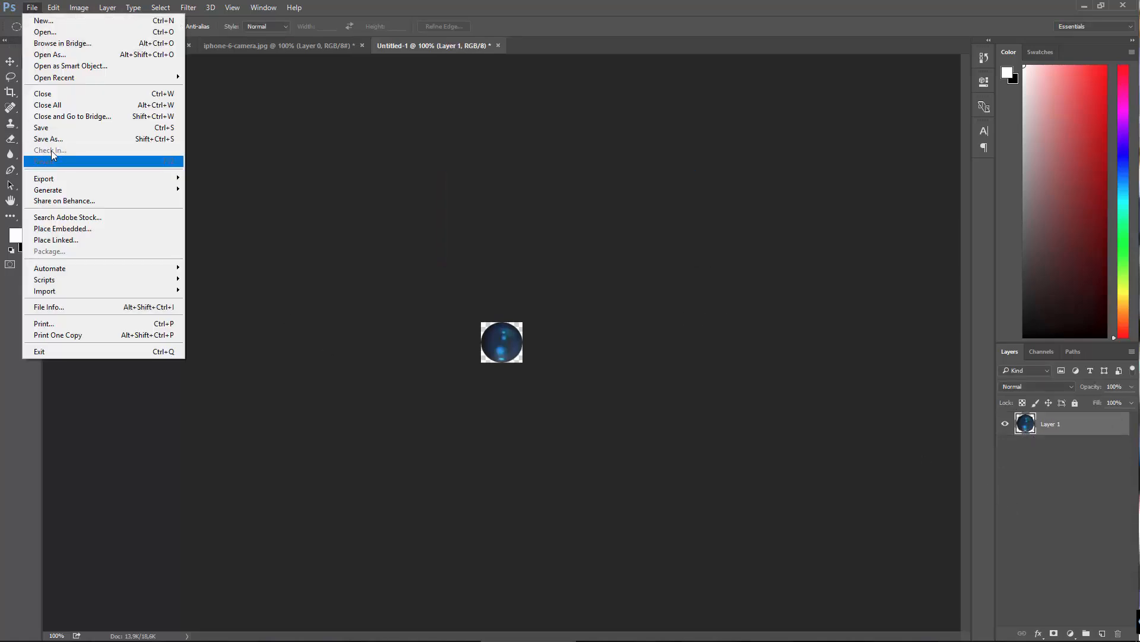
left_click(59, 144)
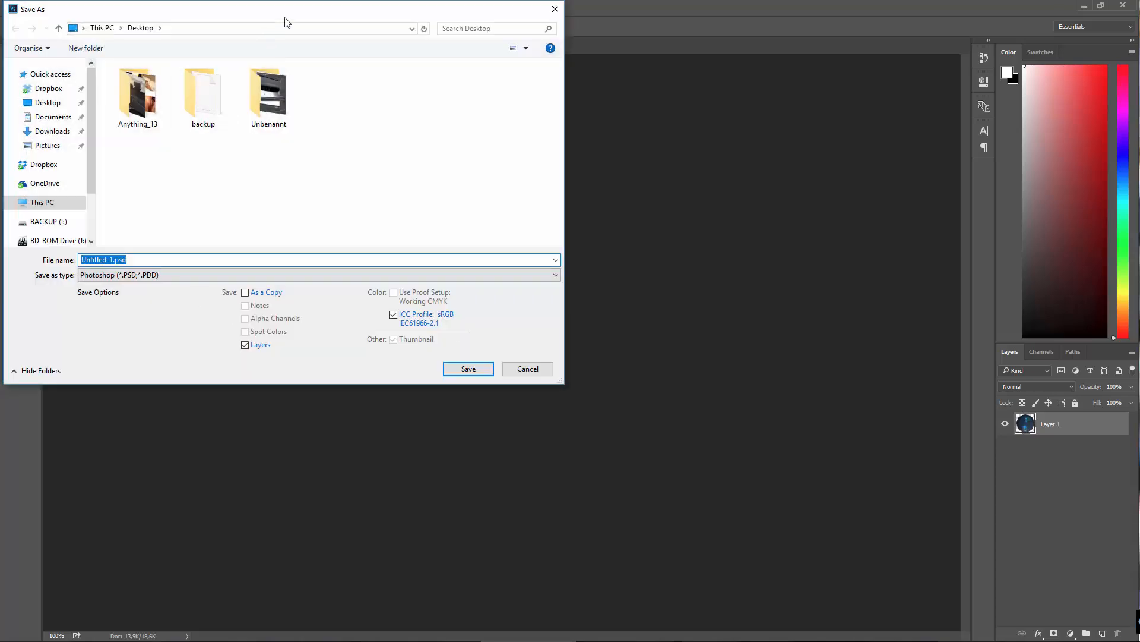
left_click_drag(286, 16, 665, 63)
left_click(615, 326)
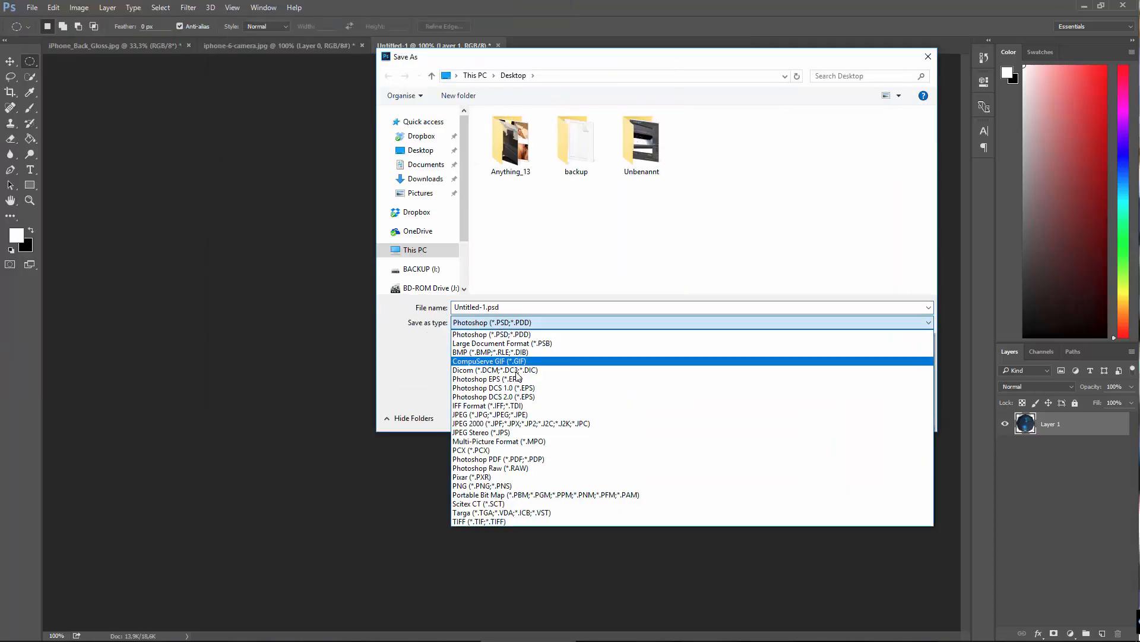
left_click(505, 521)
left_click(414, 250)
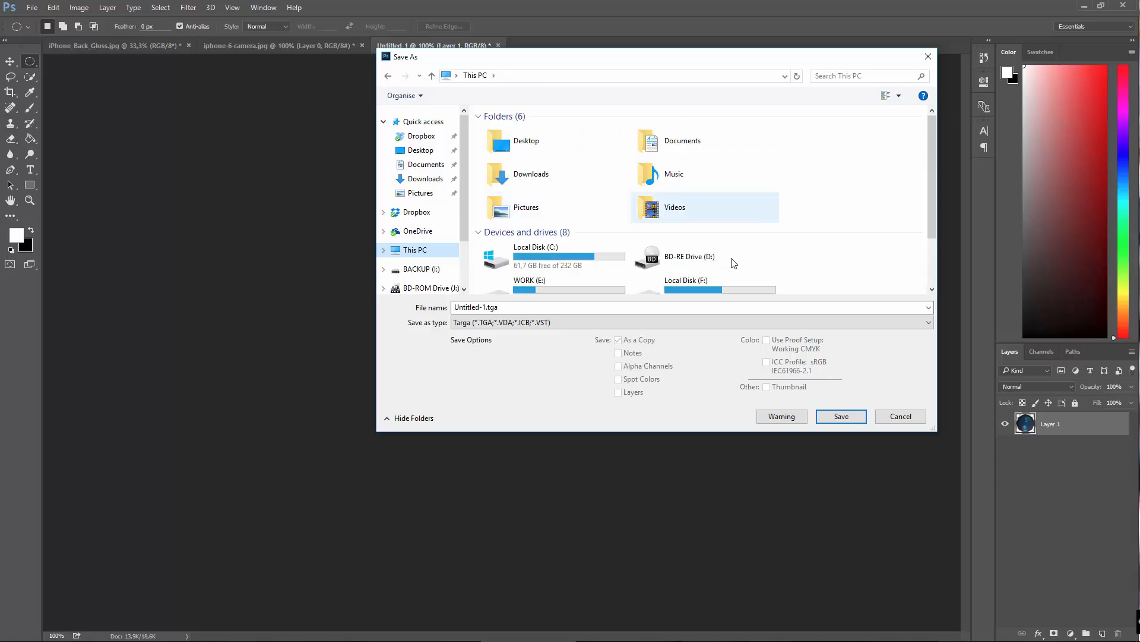
double_click(534, 284)
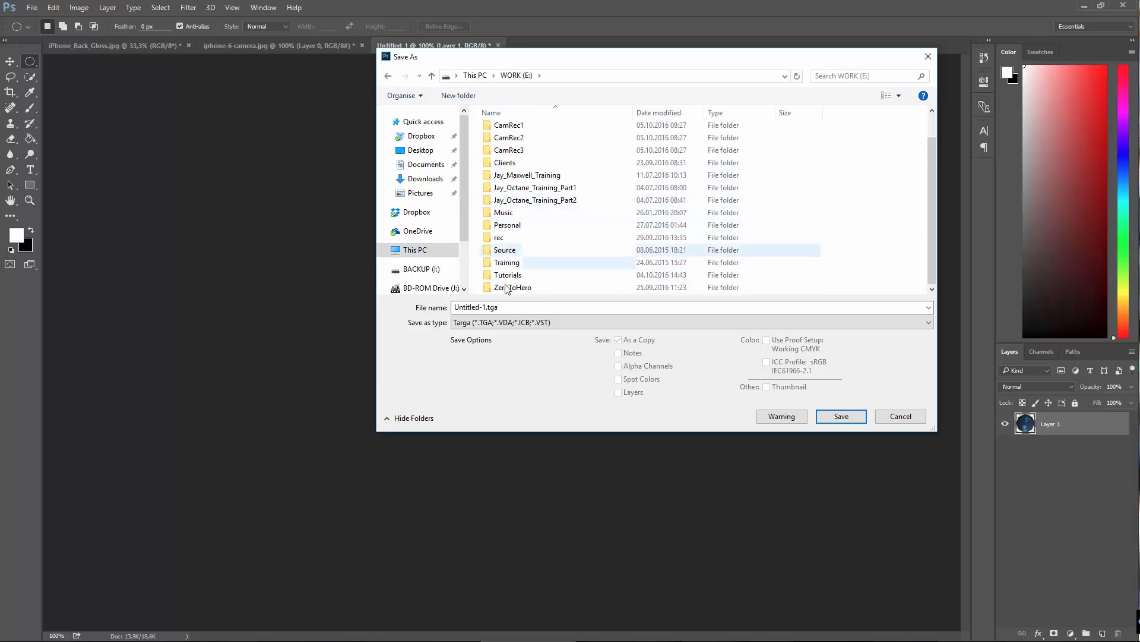
double_click(512, 286)
double_click(525, 130)
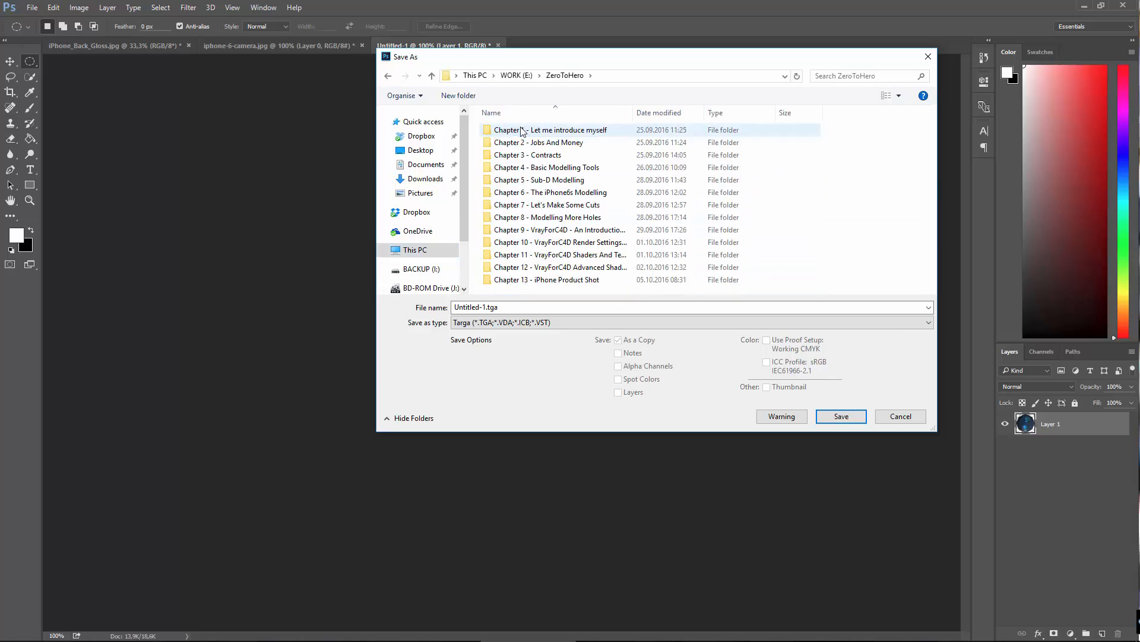
double_click(526, 280)
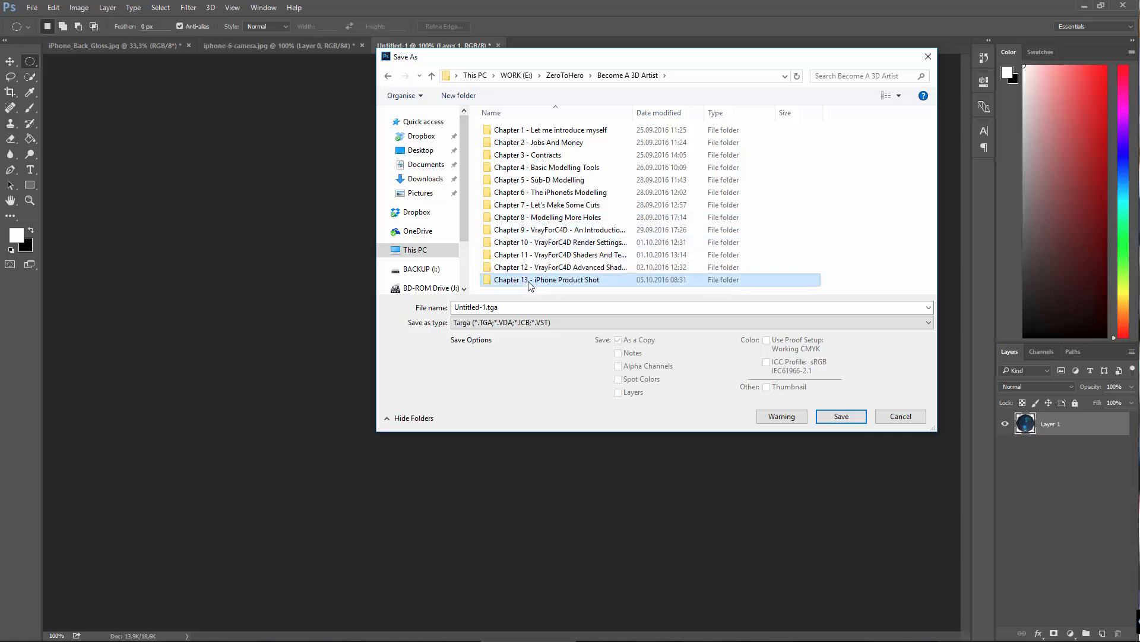
Step: Save the lens document as a TIFF named Lens_tex, discarding layers and saving a copy
left_click(497, 324)
left_click(478, 521)
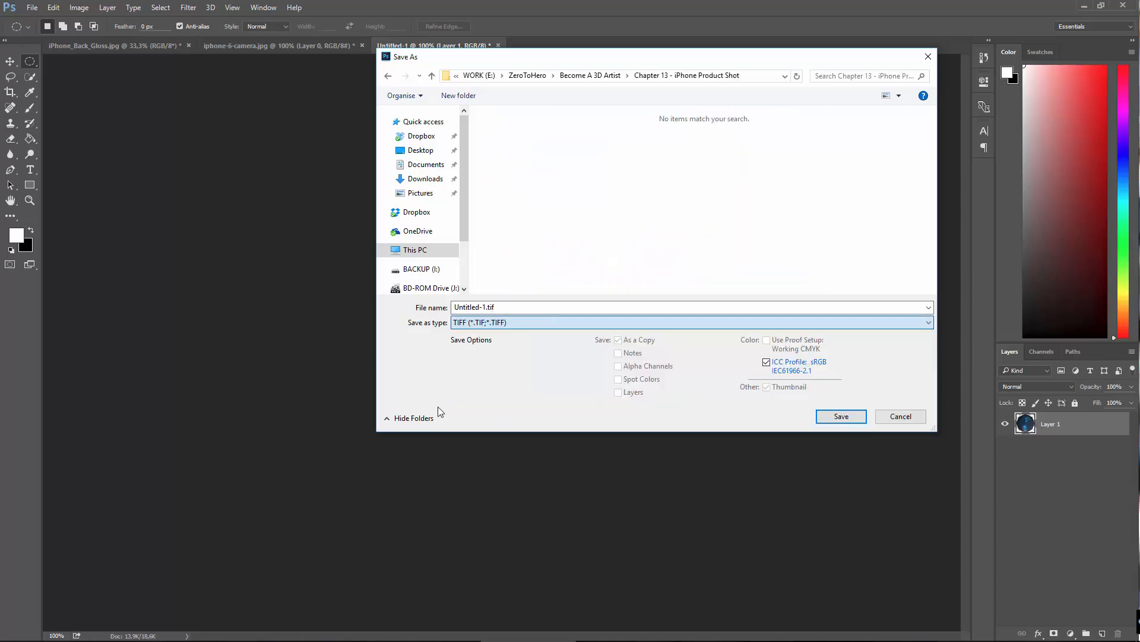
left_click(482, 307)
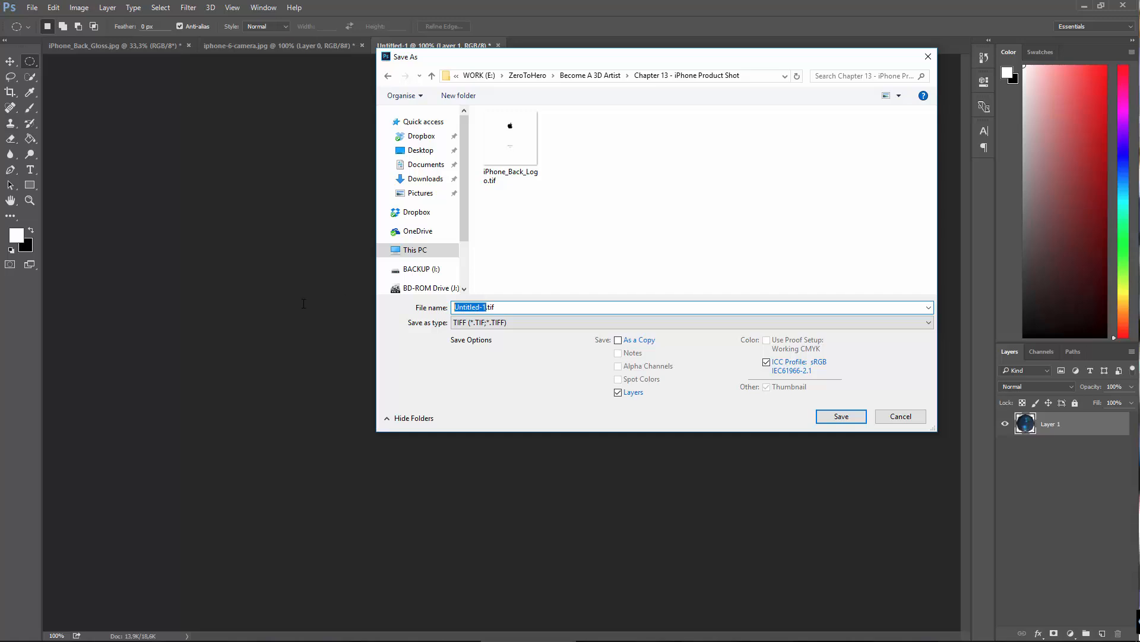
type("Lens_tex")
left_click(832, 417)
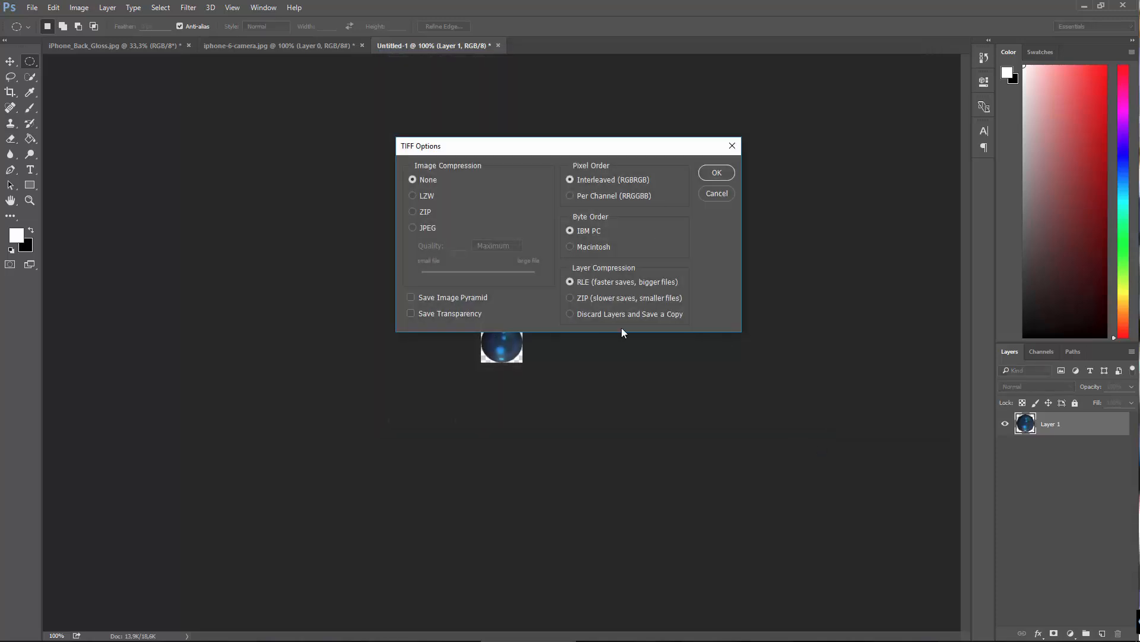
left_click(612, 320)
left_click(730, 173)
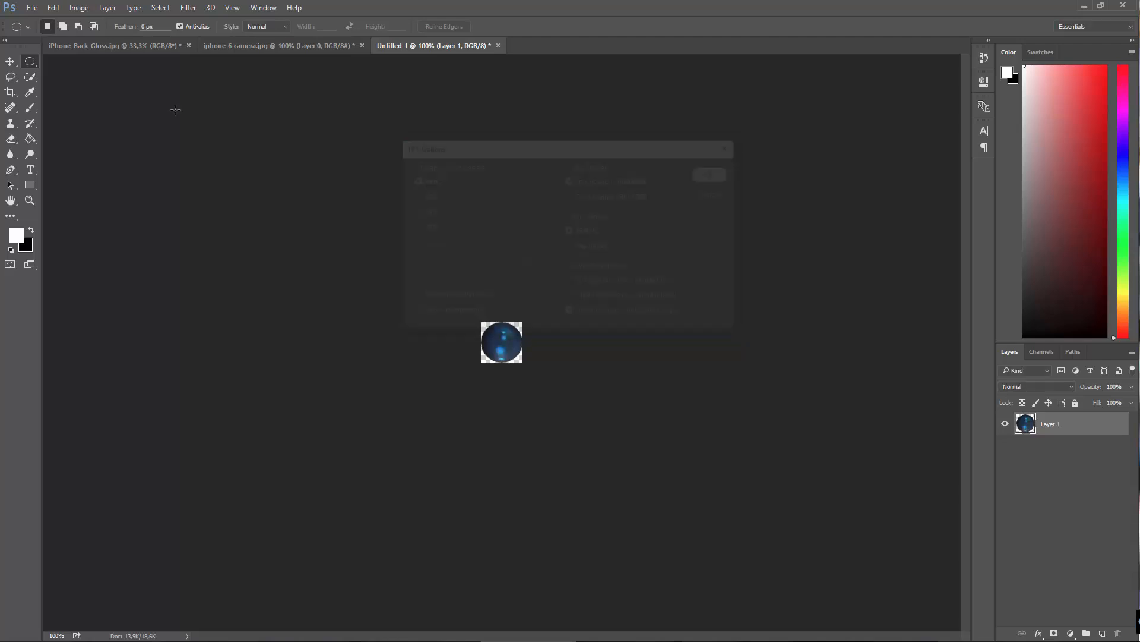
Step: Bring up the iphone-6-camera.jpg document
left_click(115, 46)
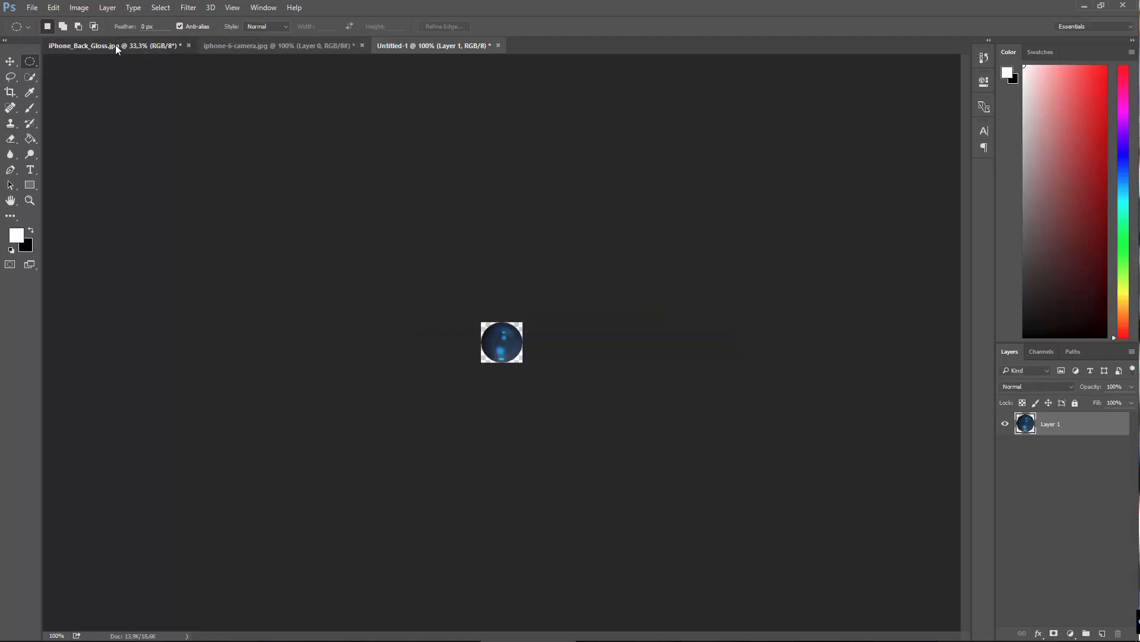
left_click(275, 47)
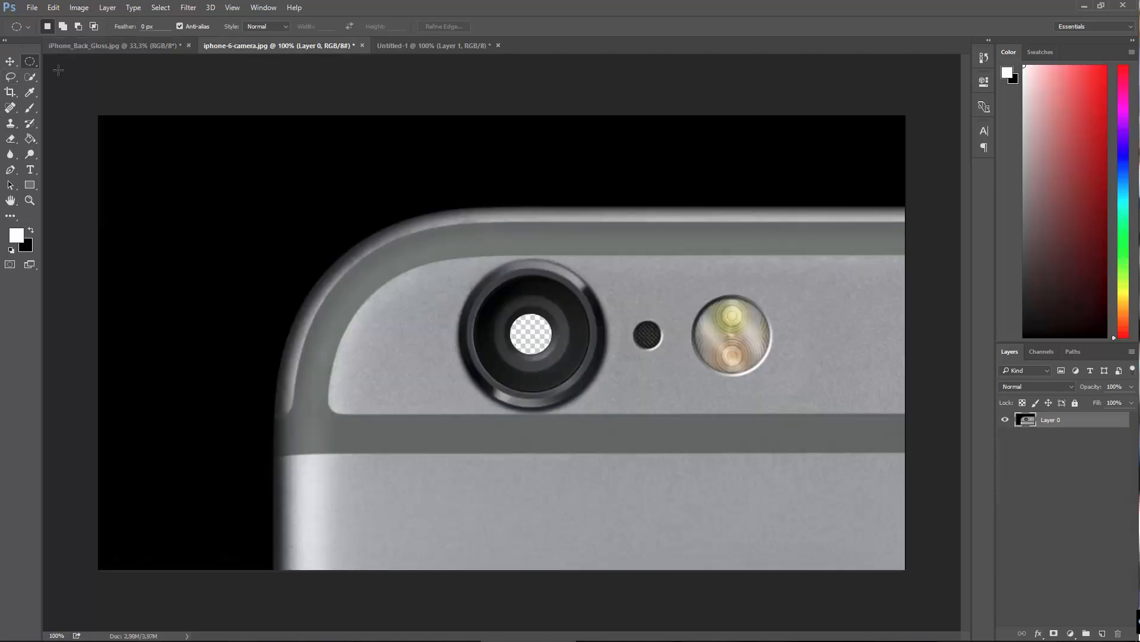
left_click_drag(698, 293, 775, 374)
left_click(695, 295)
left_click_drag(697, 300, 770, 374)
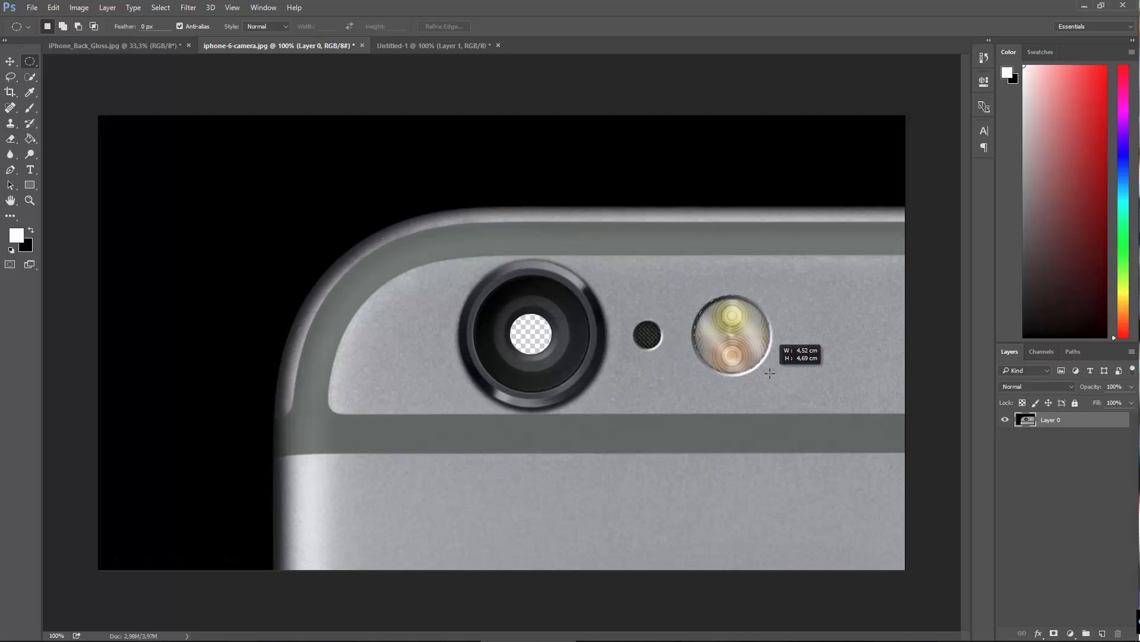
left_click_drag(769, 373, 770, 373)
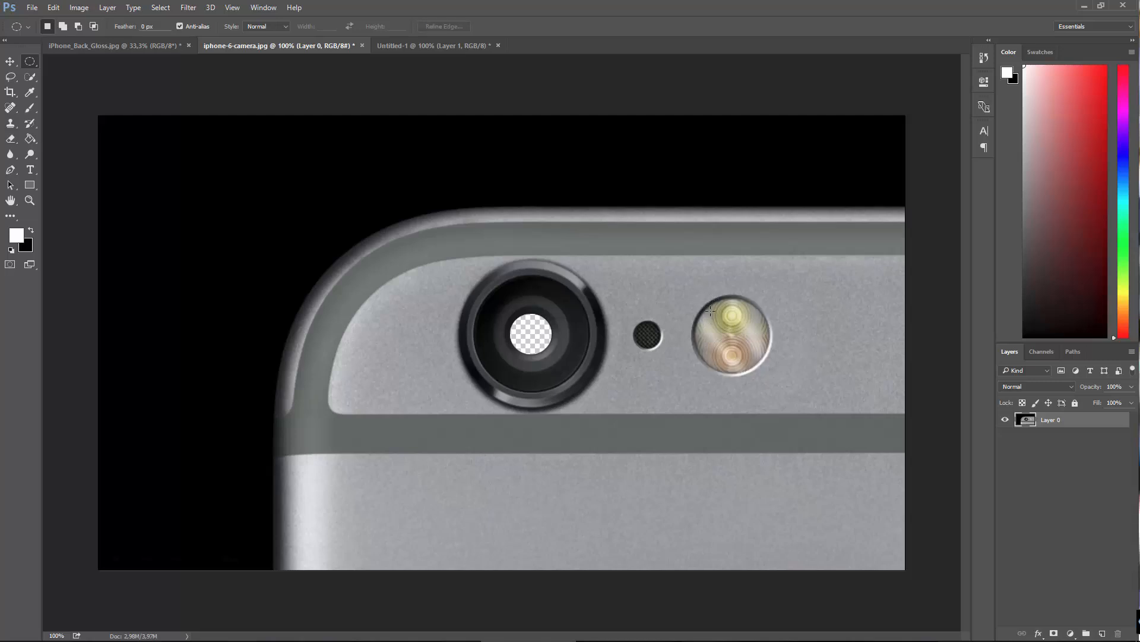
left_click_drag(691, 305, 768, 366)
left_click(690, 303)
Step: Select the round flash beside the camera lens with the Elliptical Marquee tool and cut it out of the image
left_click_drag(697, 297, 769, 374)
left_click(53, 7)
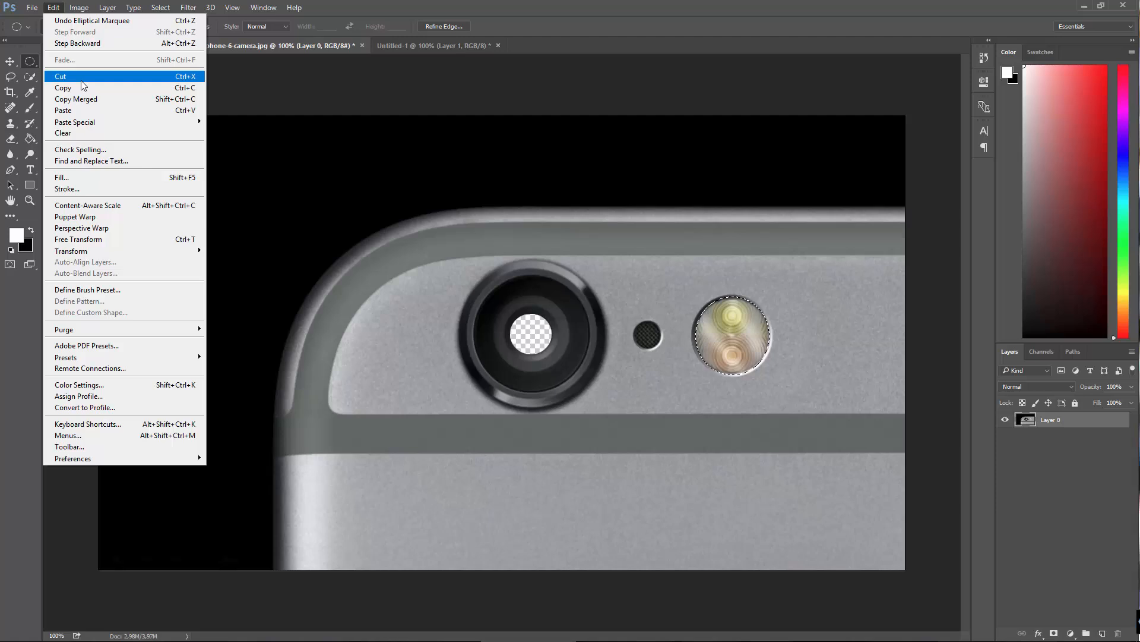
left_click(81, 80)
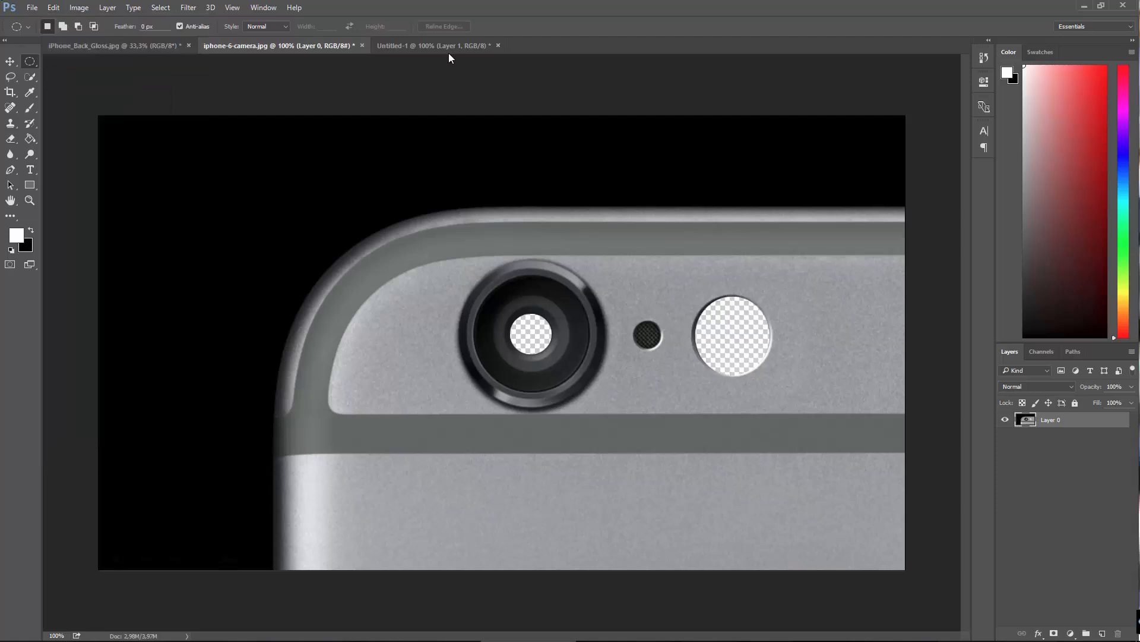
Step: Create a new document at the clipboard's size and convert its Background into a regular layer
left_click(34, 7)
left_click(40, 22)
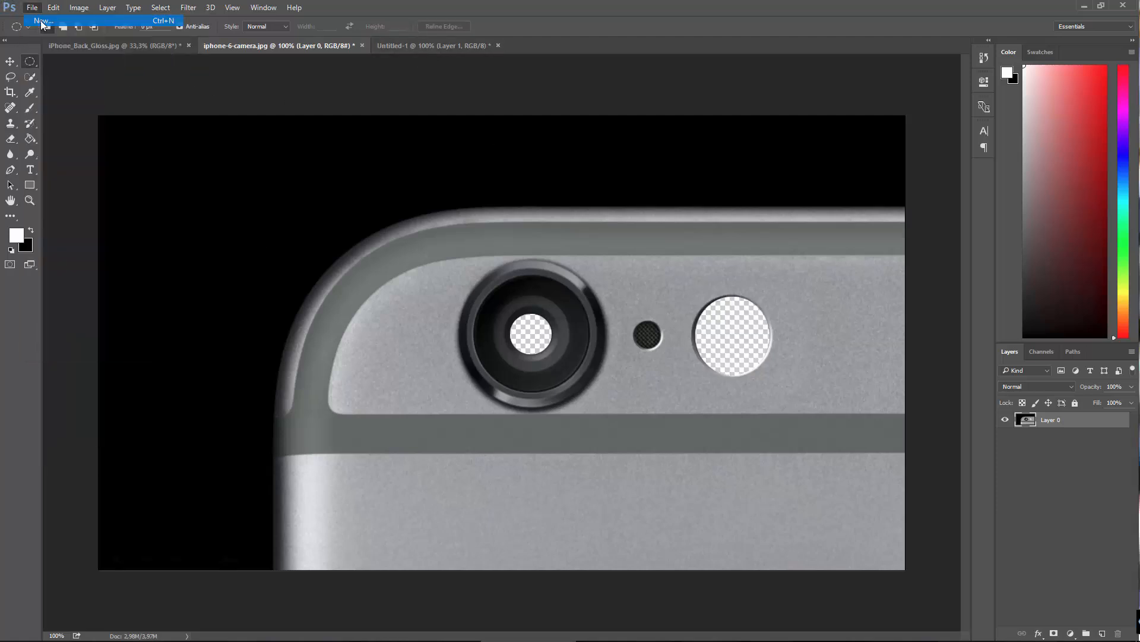
left_click(722, 160)
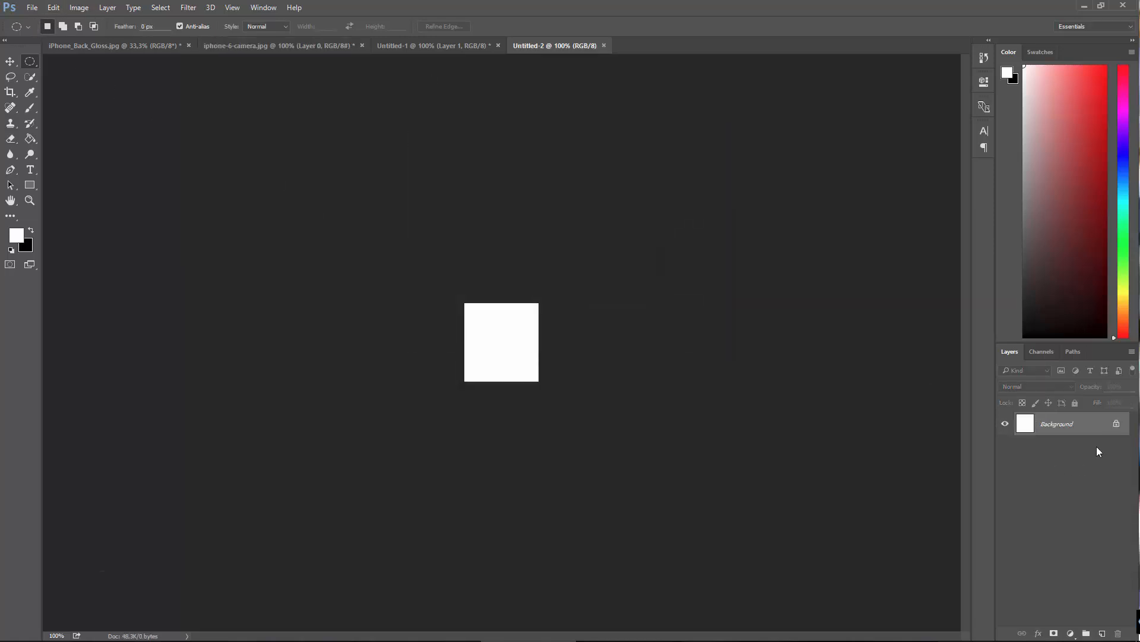
double_click(1028, 423)
left_click(670, 204)
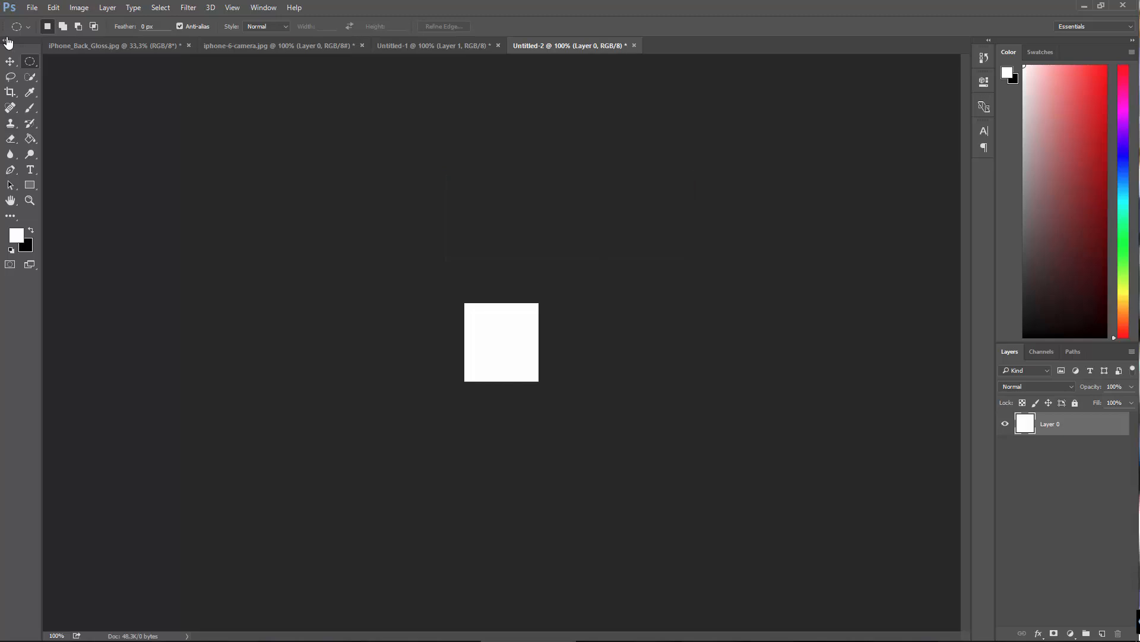
Step: Paste the cut-out flash into the new document and delete the white layer beneath it
left_click(54, 7)
key("Right")
mouse_move(58, 7)
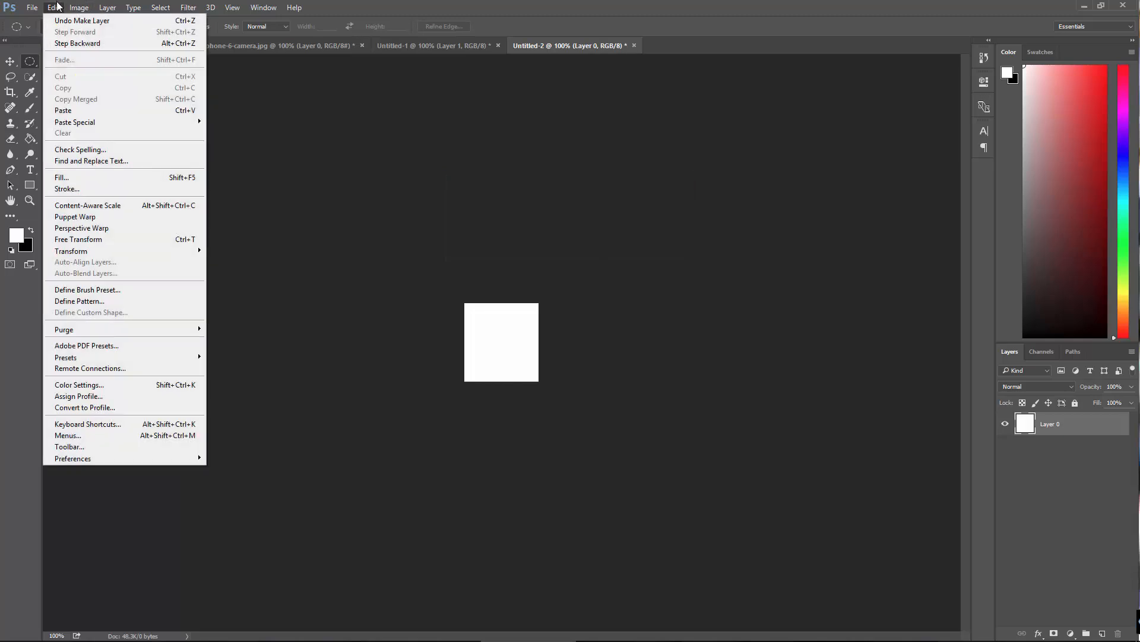
left_click(82, 112)
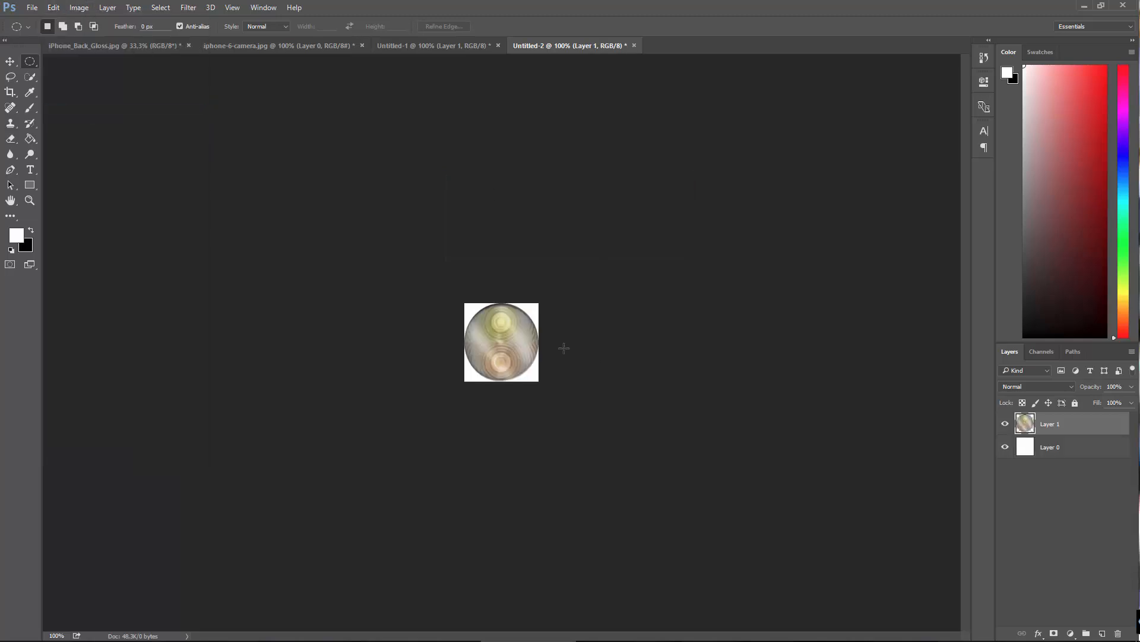
left_click(10, 61)
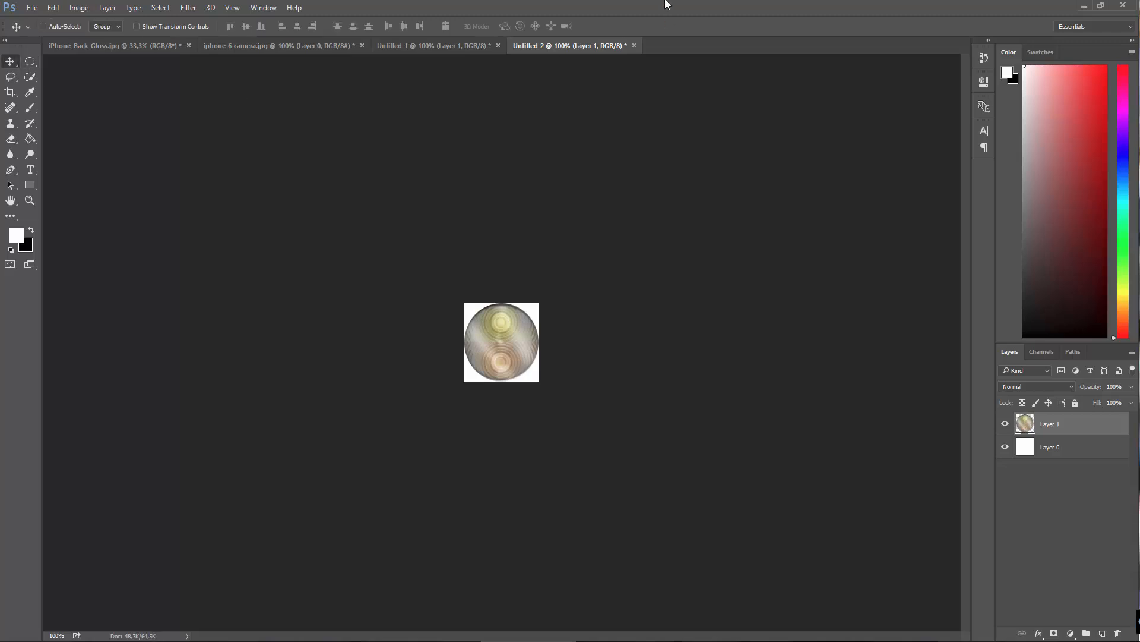
left_click(1024, 447)
key("Delete")
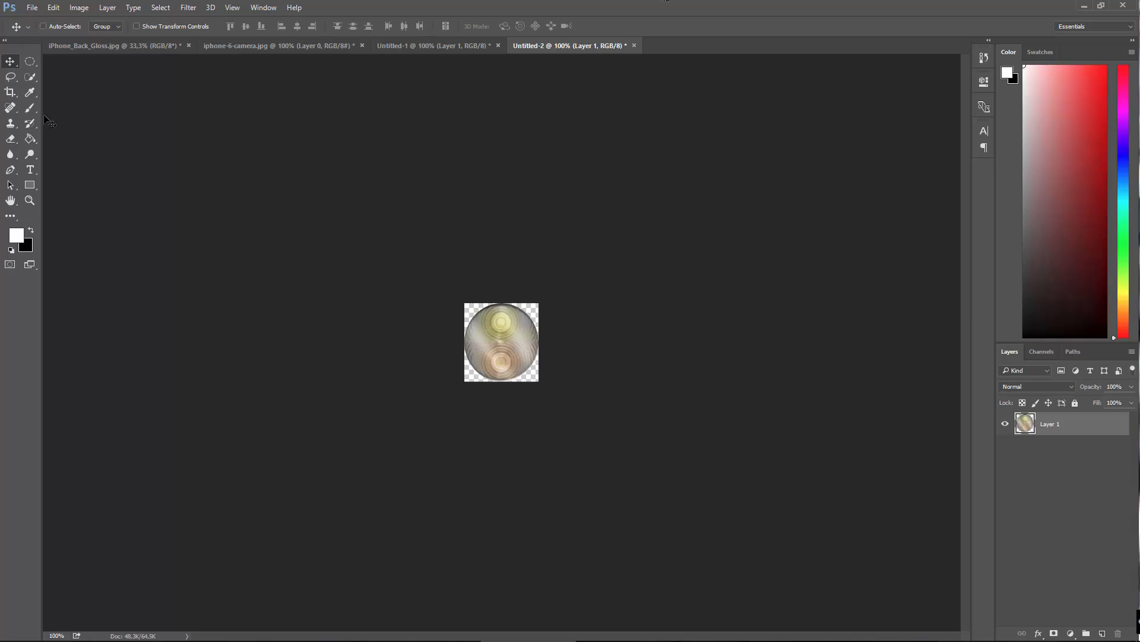
Step: Save the flash document as a renamed TIFF in the Chapter 13 - iPhone Product Shot folder, discarding layers and saving a copy
left_click(28, 7)
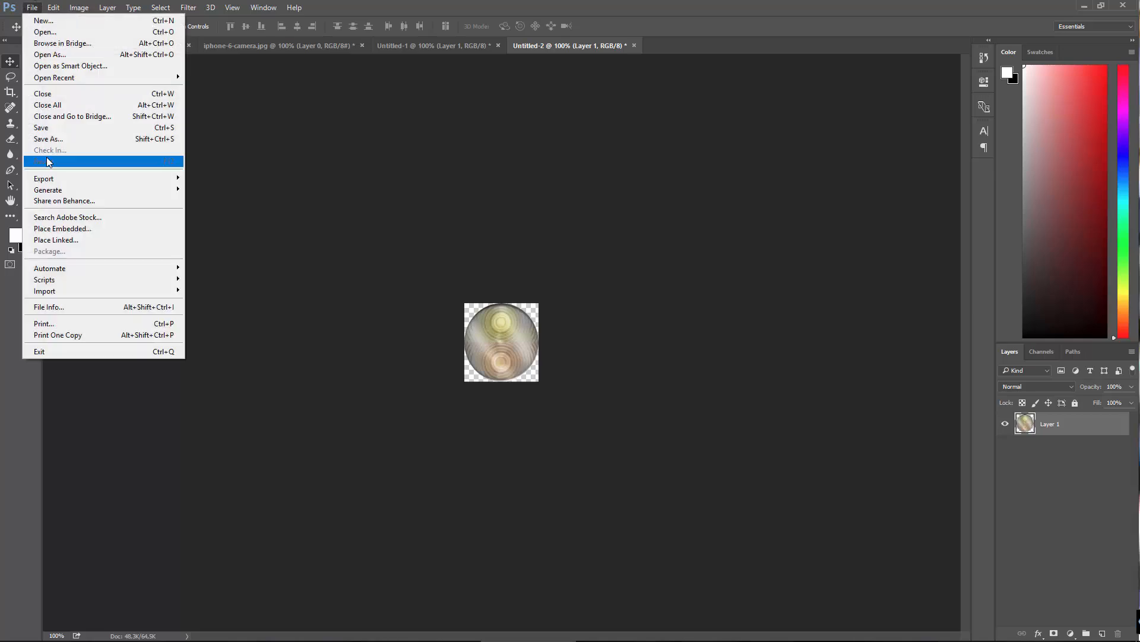
left_click(48, 139)
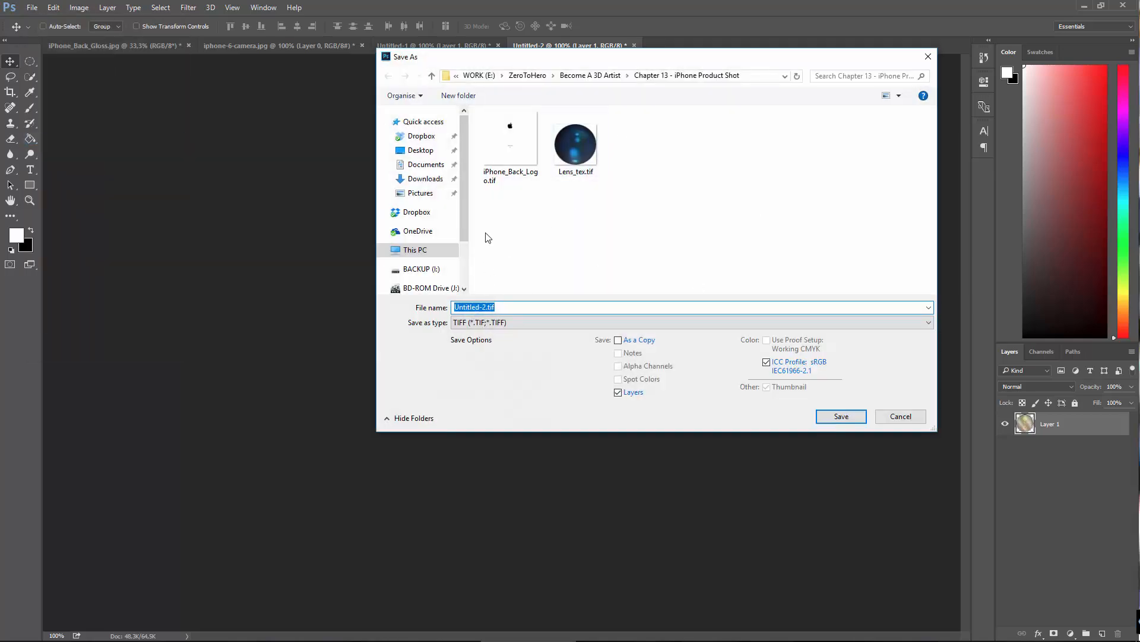
left_click(486, 306)
left_click_drag(465, 297, 409, 284)
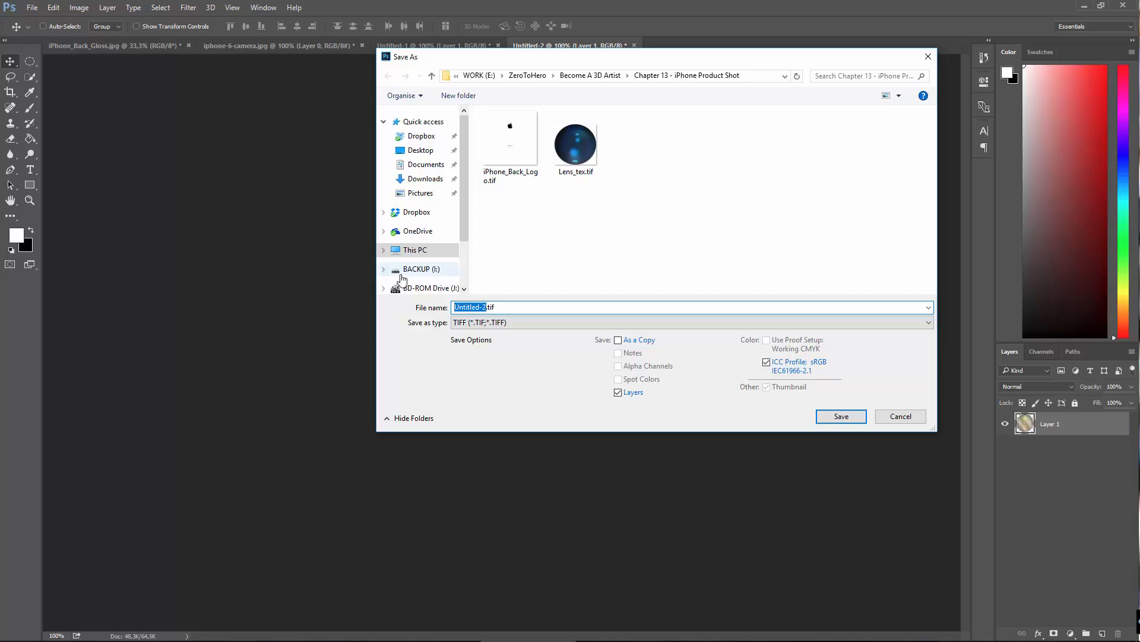
key("BackSpace")
key("Return")
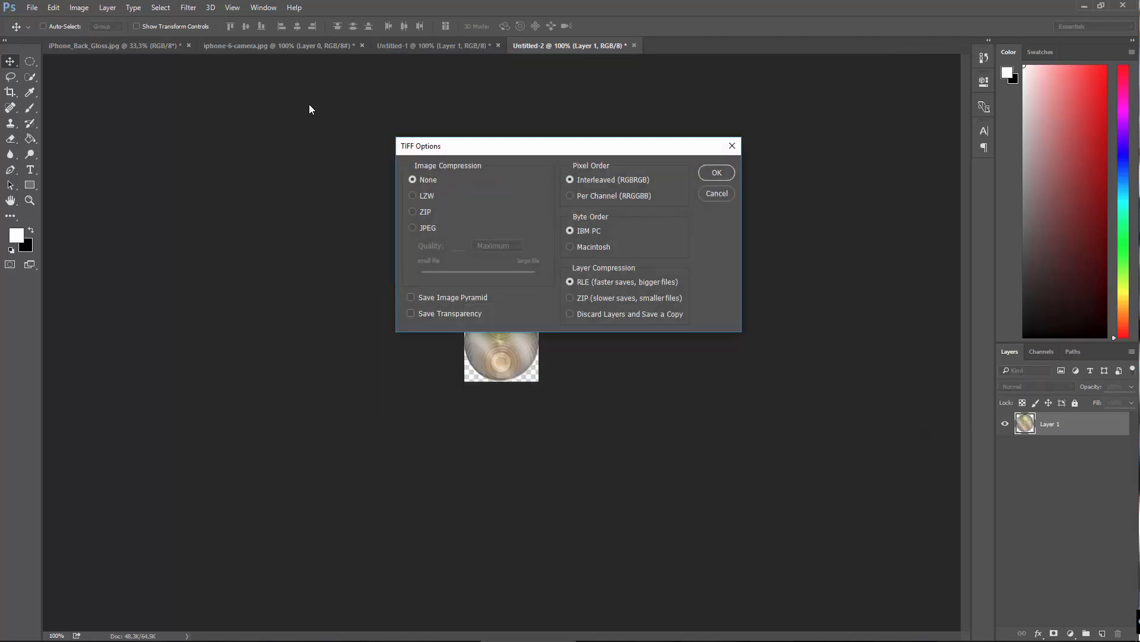
left_click(717, 172)
Step: Review the open back logo, camera, lens and flash documents one after another
left_click(94, 49)
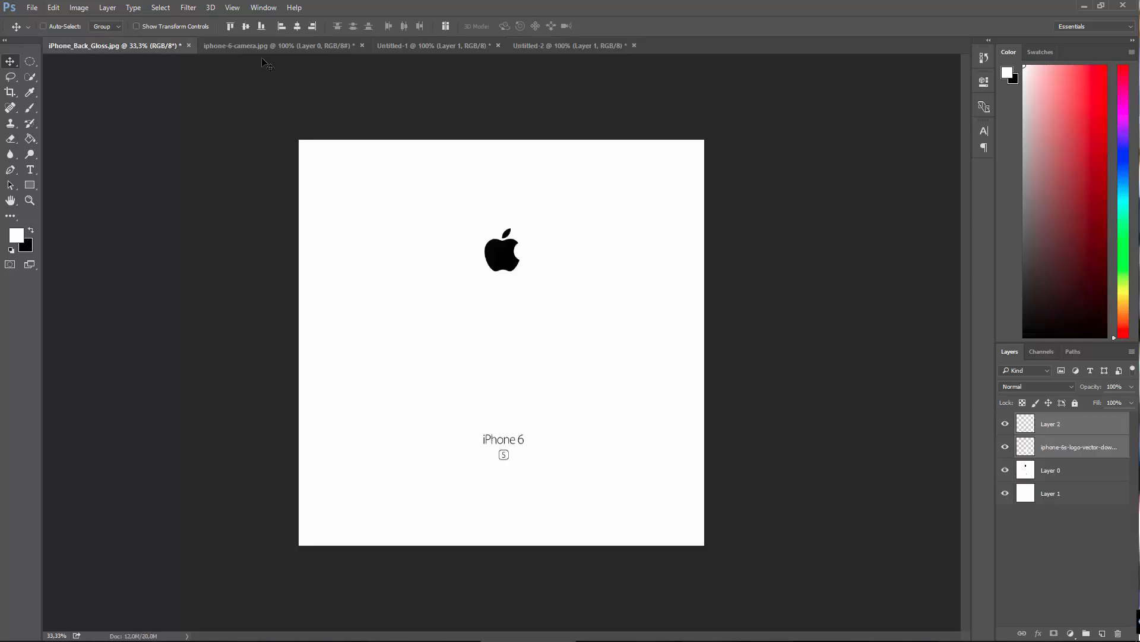
left_click(311, 50)
left_click(430, 50)
left_click(525, 47)
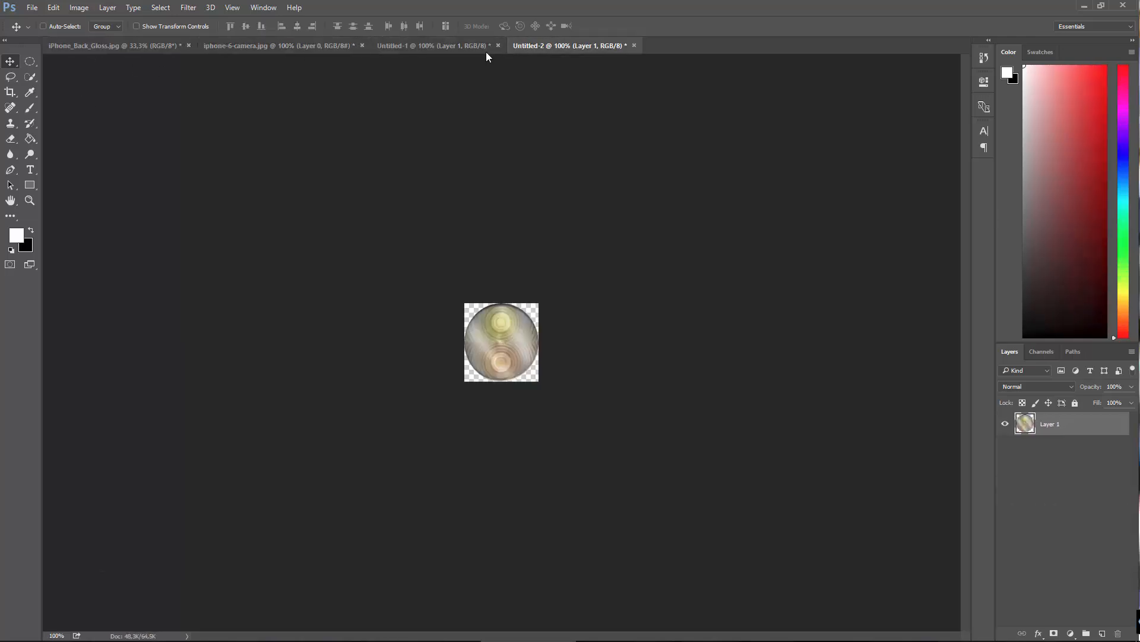
left_click(211, 47)
left_click(148, 47)
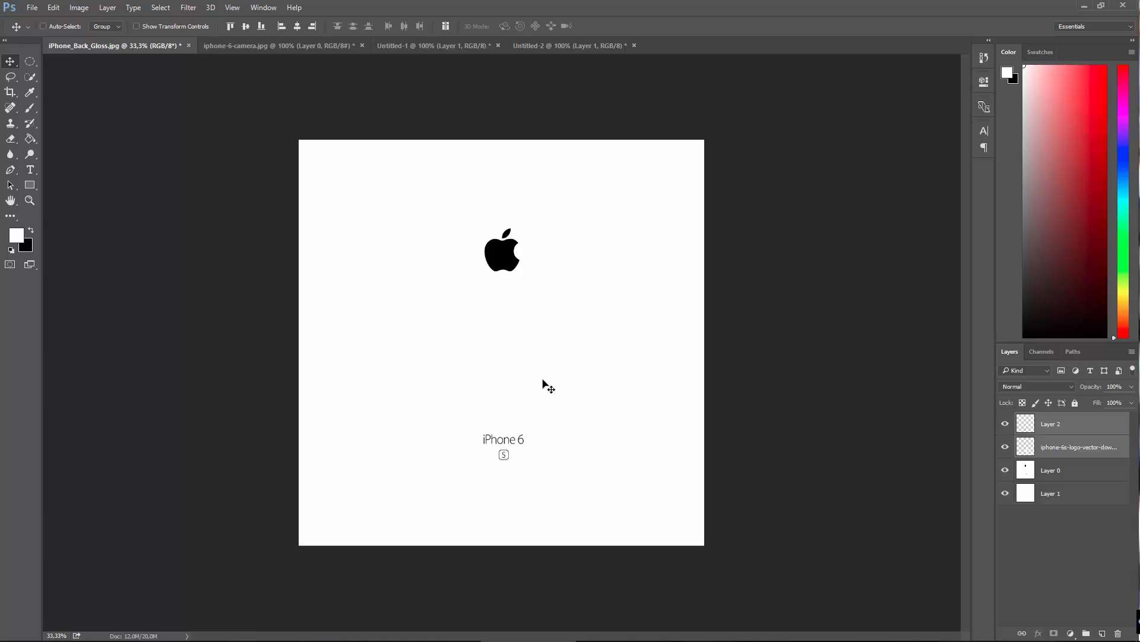
left_click(294, 46)
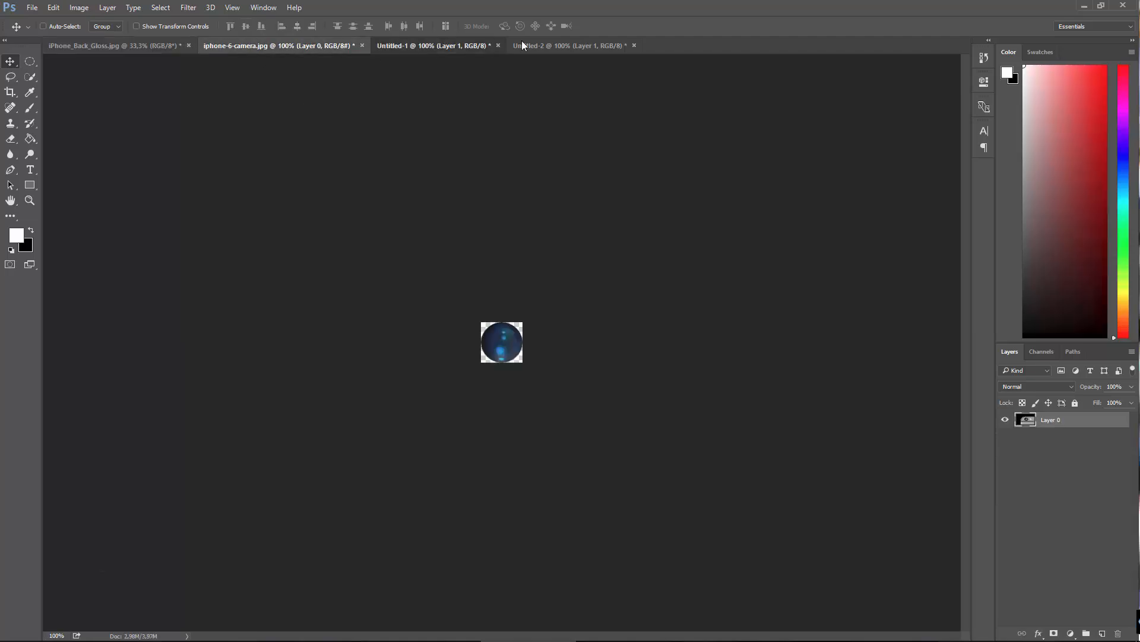
left_click(451, 45)
left_click(557, 45)
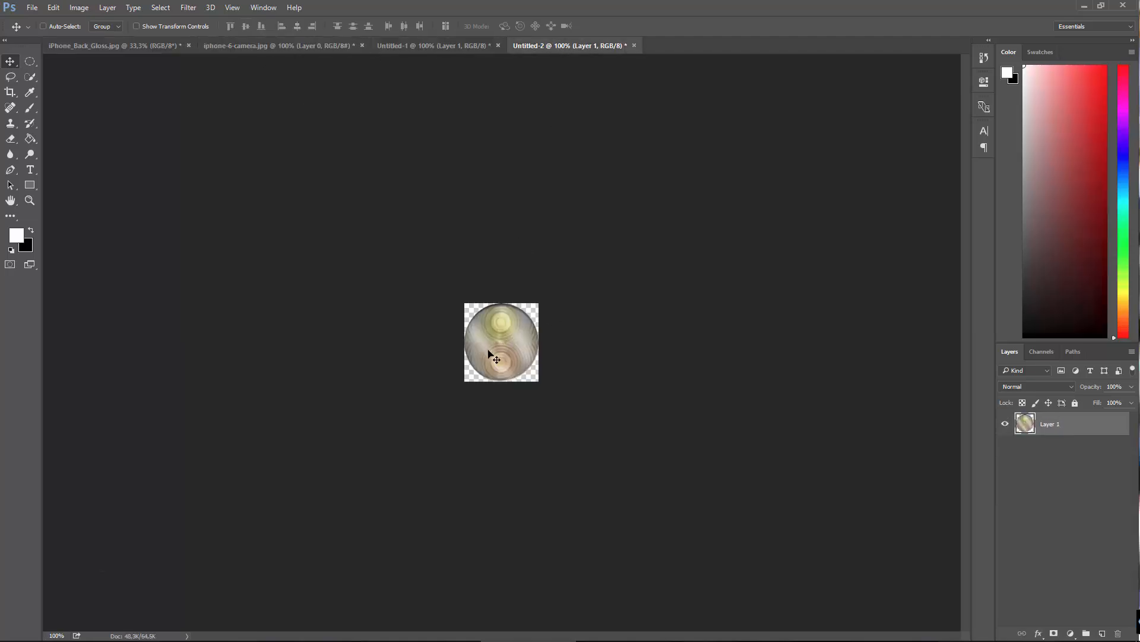
Step: Switch to Cinema 4D and arrange its window in a smaller size so the desktop files are accessible beside it
left_click(1084, 5)
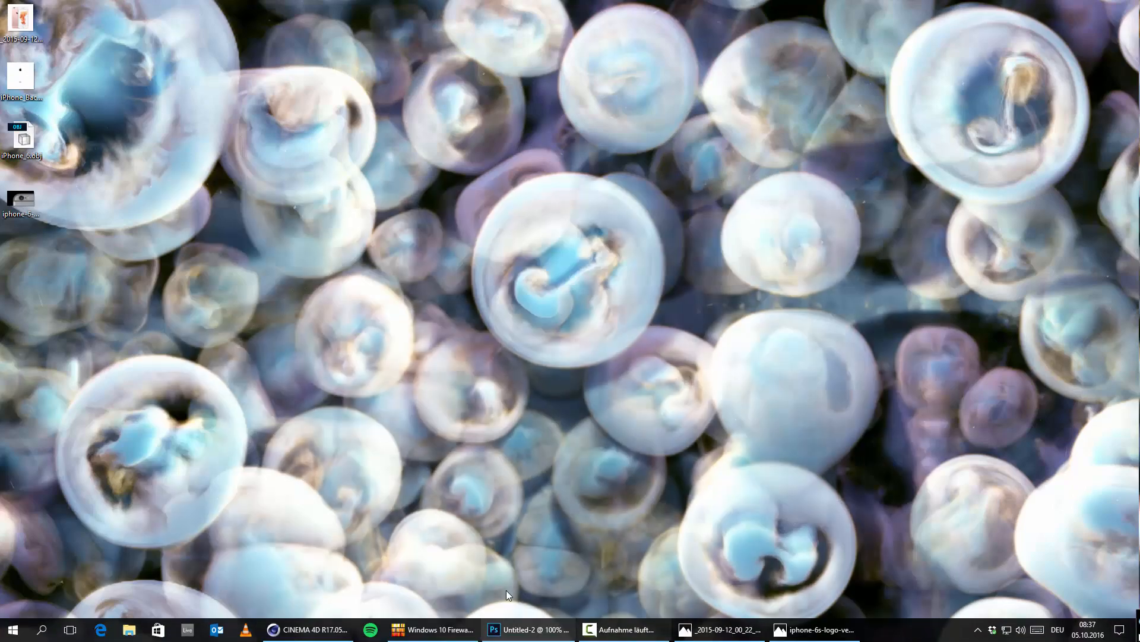
left_click(326, 631)
left_click_drag(372, 4, 1, 9)
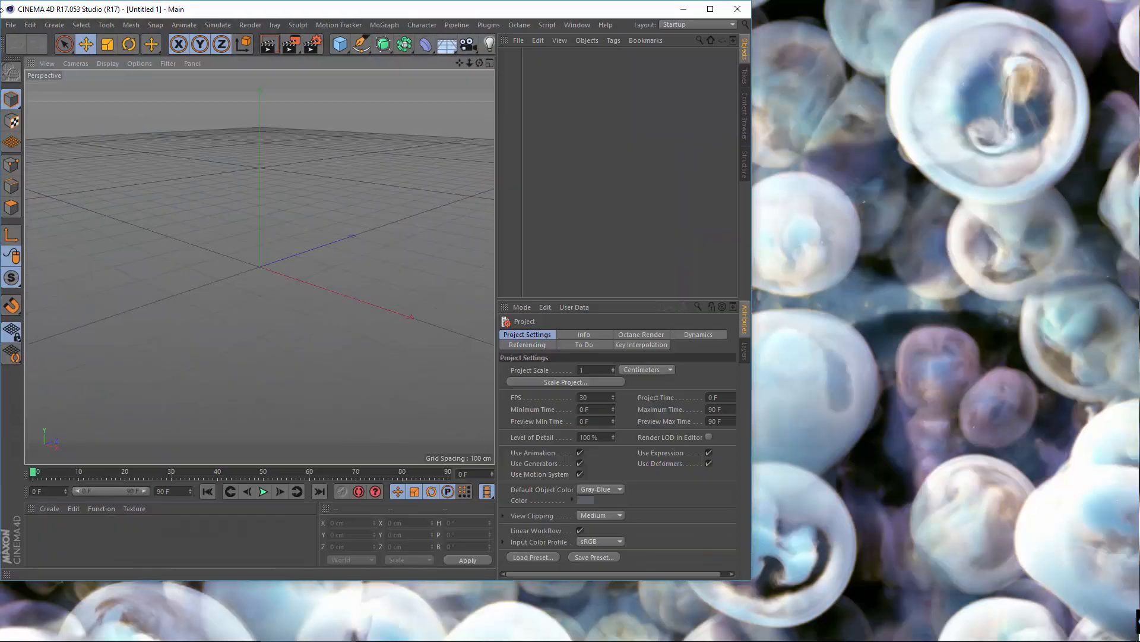
double_click(245, 9)
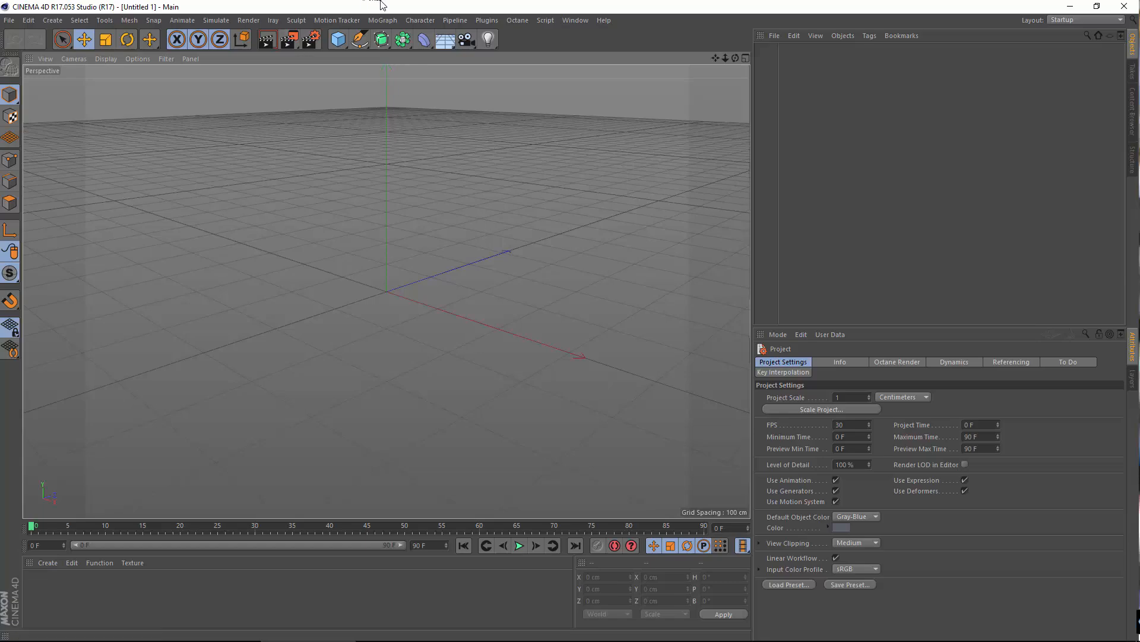
double_click(381, 4)
left_click_drag(234, 9, 465, 30)
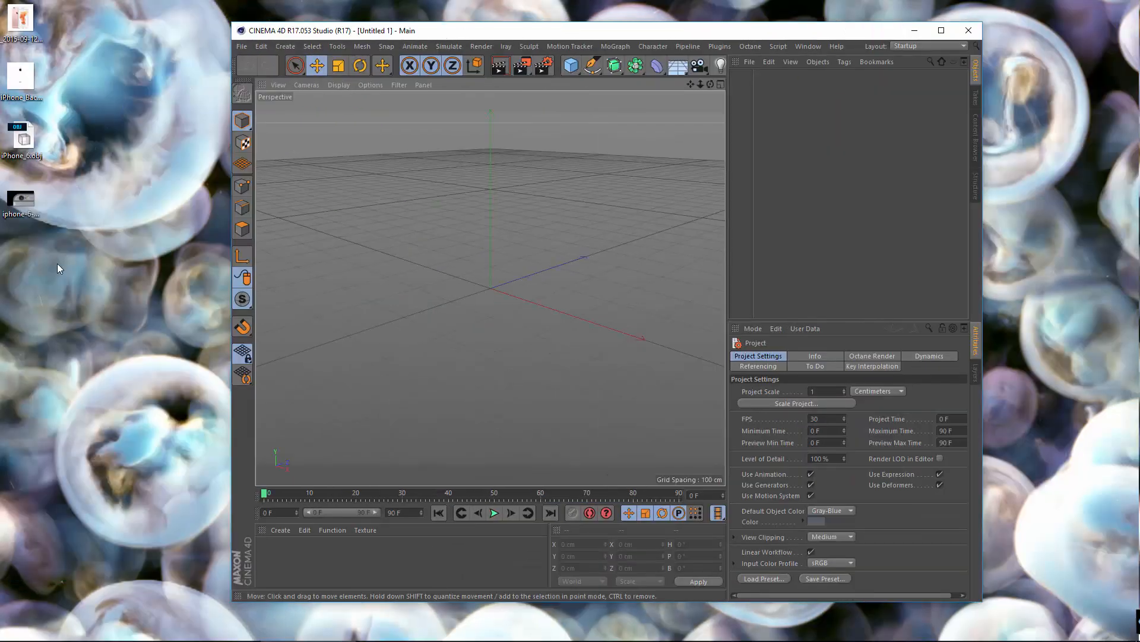
Step: Import iPhone_6.obj from the desktop into the empty scene with the scale set to 1 Micrometers
left_click(24, 142)
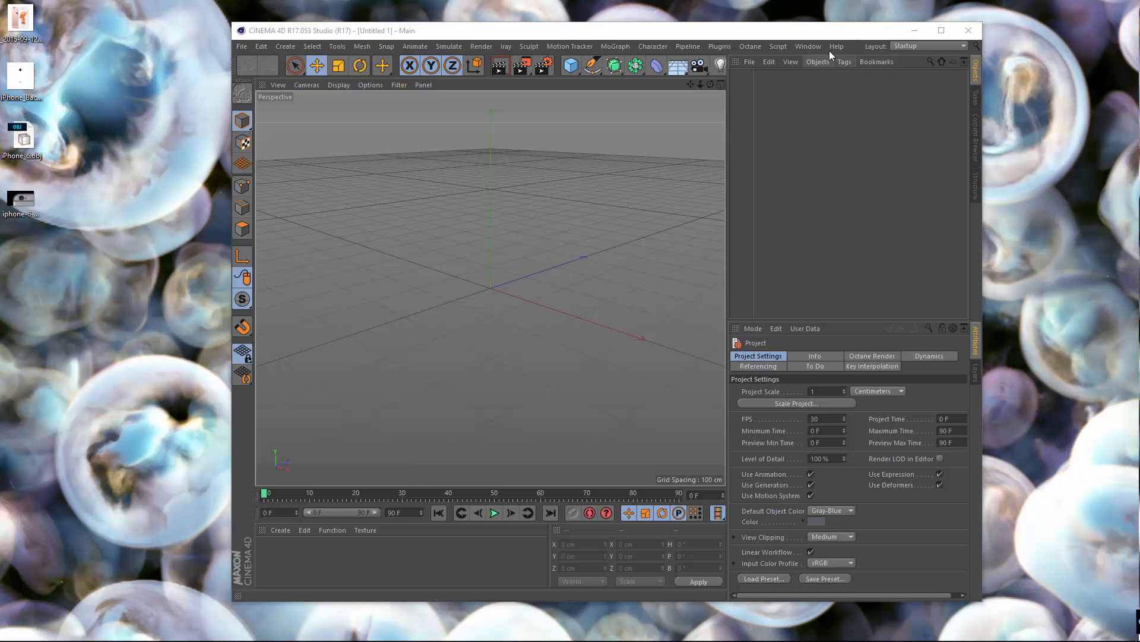
left_click_drag(34, 161, 479, 308)
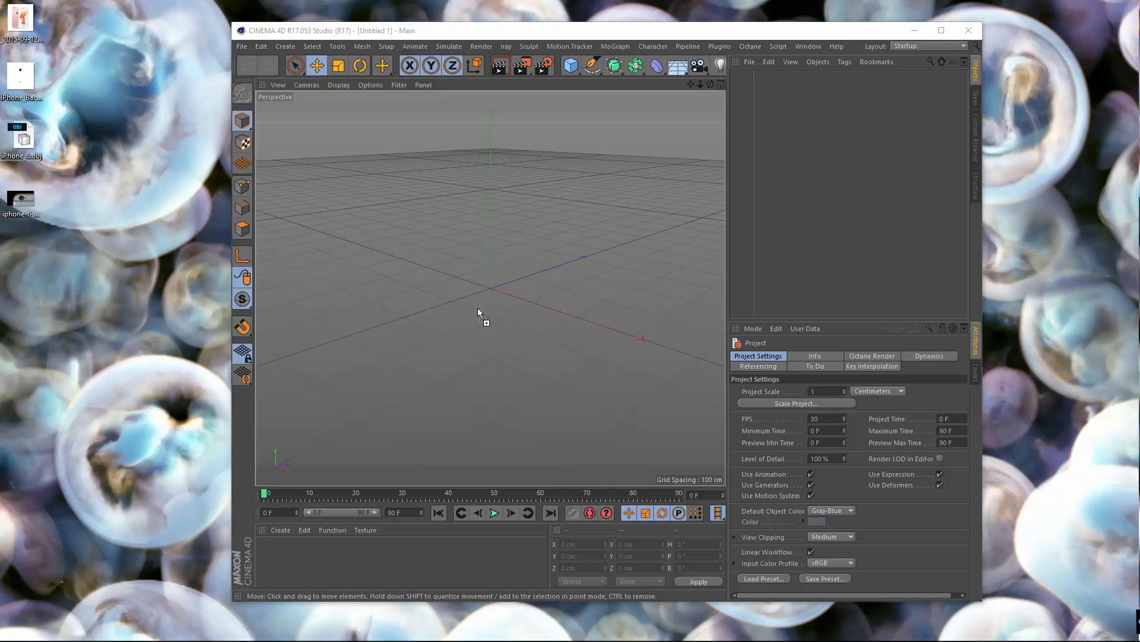
left_click_drag(525, 277, 524, 278)
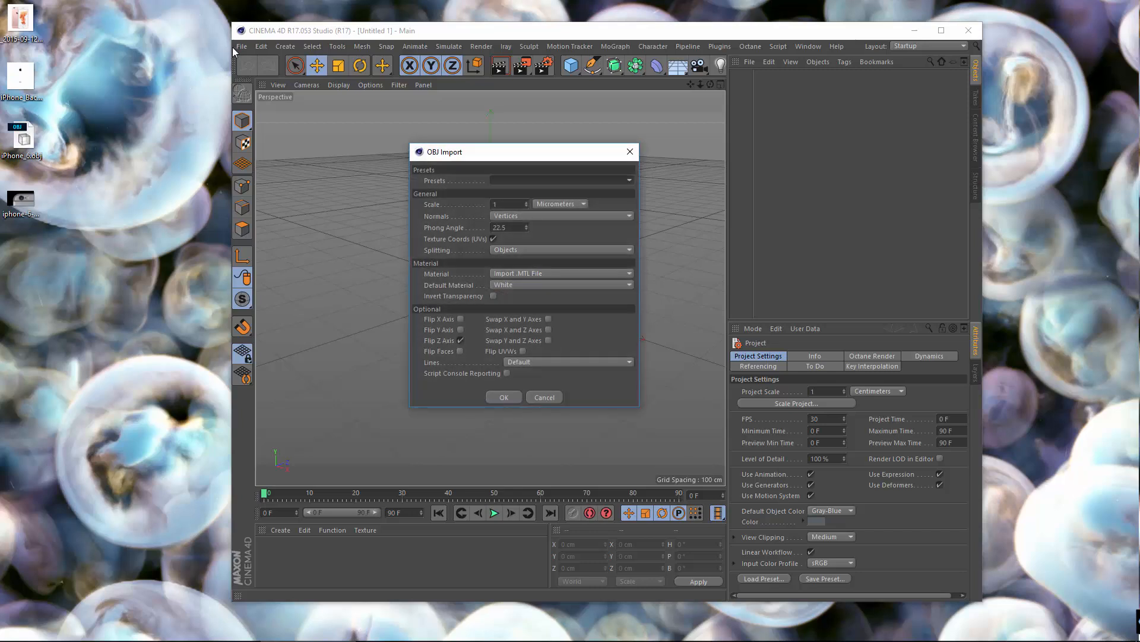
left_click(565, 205)
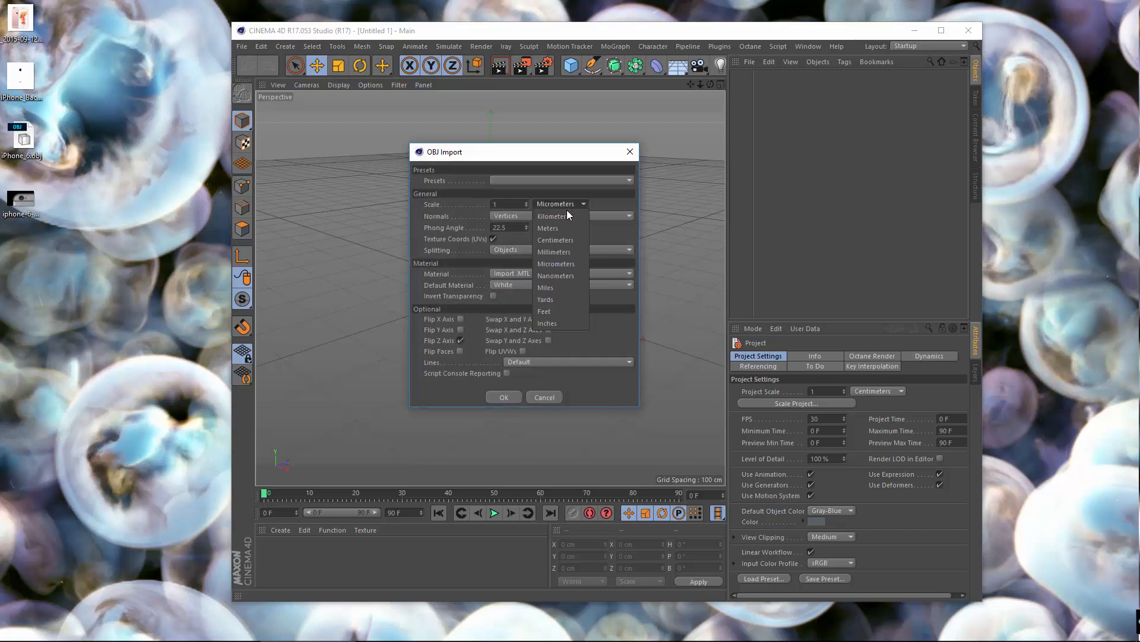
left_click(568, 264)
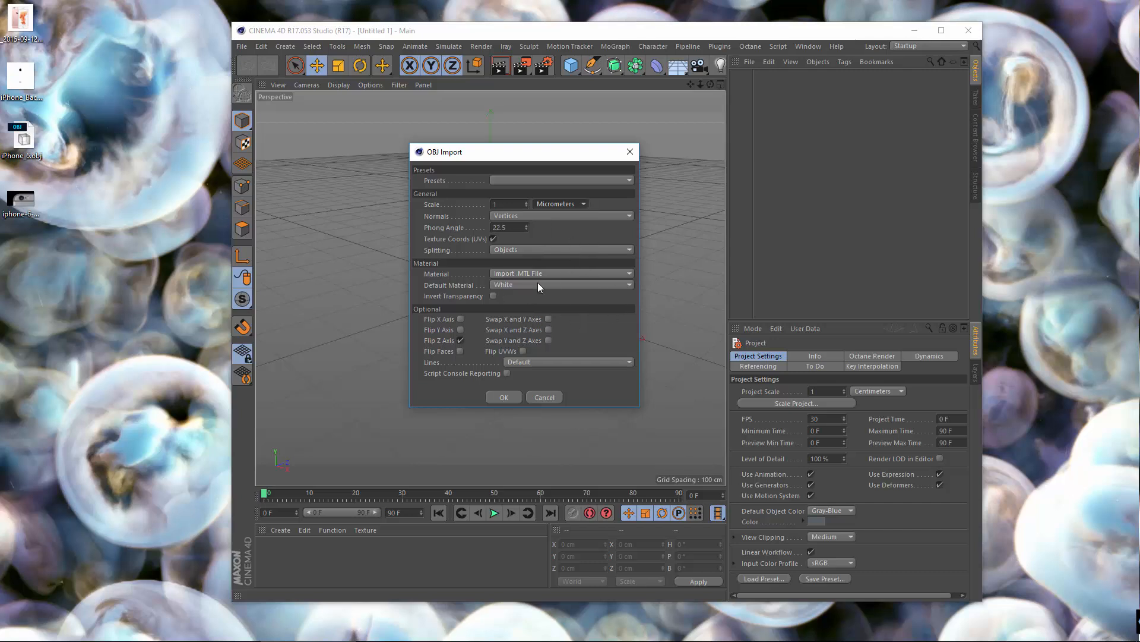
Step: Complete the OBJ import of the iPhone model with the current settings and maximize the Cinema 4D window
left_click(506, 397)
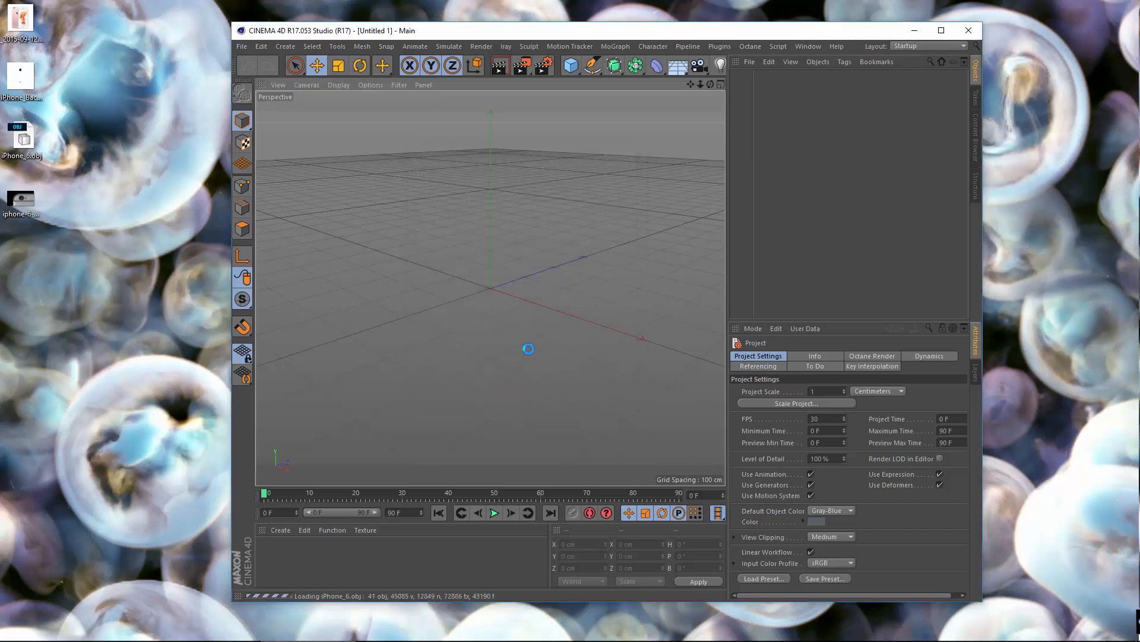
double_click(476, 37)
scroll(415, 326, "up", 2)
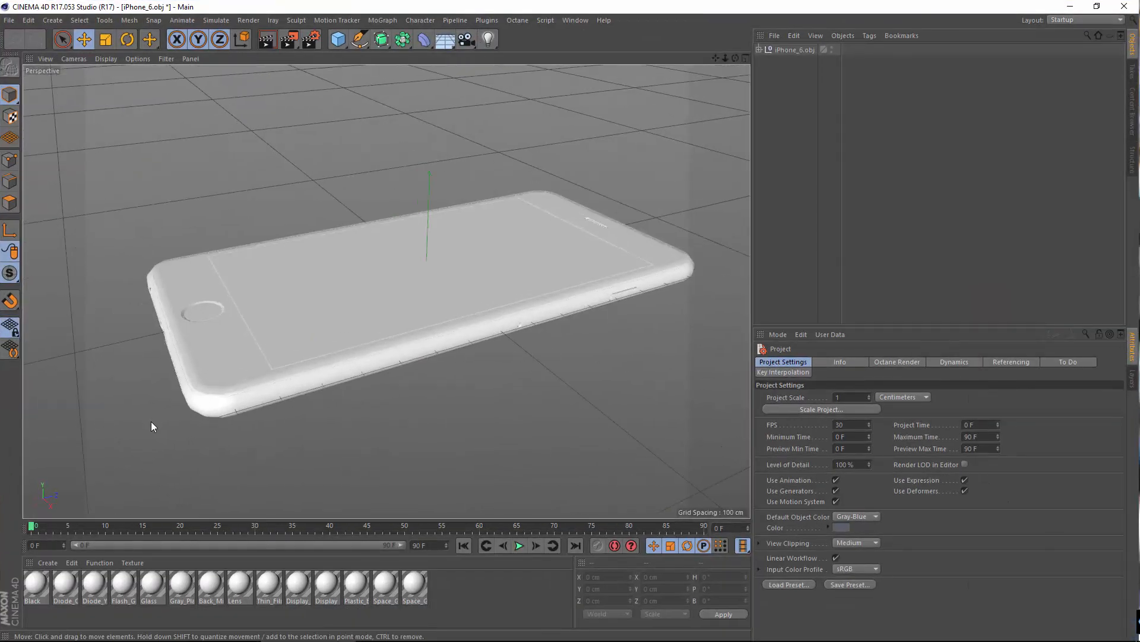
scroll(178, 410, "up", 4)
left_click_drag(227, 390, 274, 285, "alt")
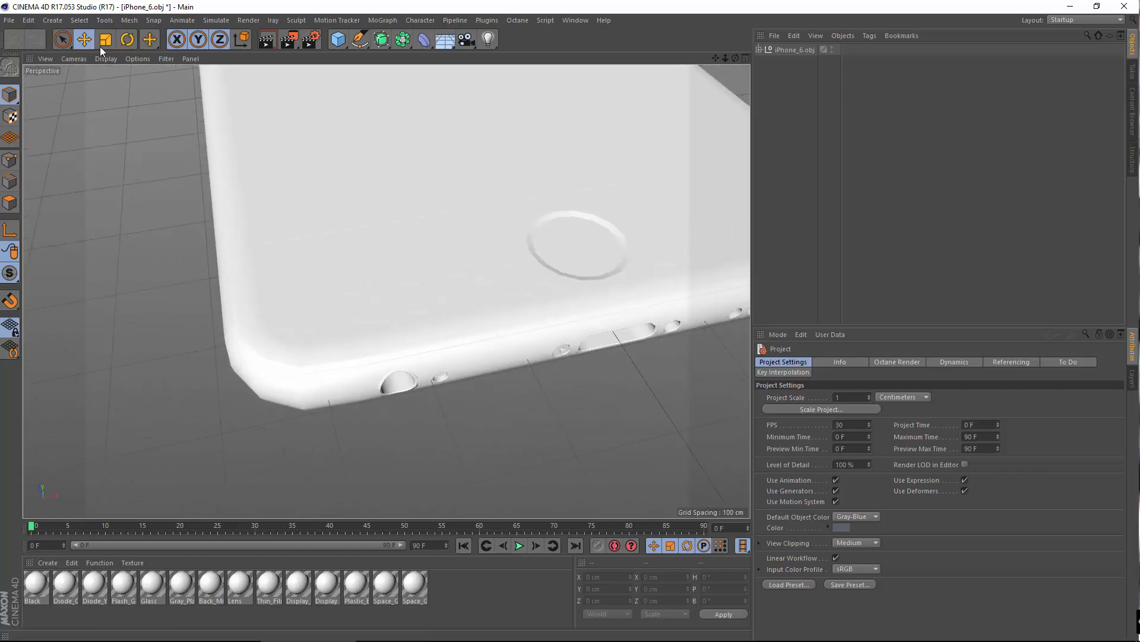
Step: Display the model in Gouraud Shading (Lines) and examine the mesh around the home button and bottom openings
left_click(107, 58)
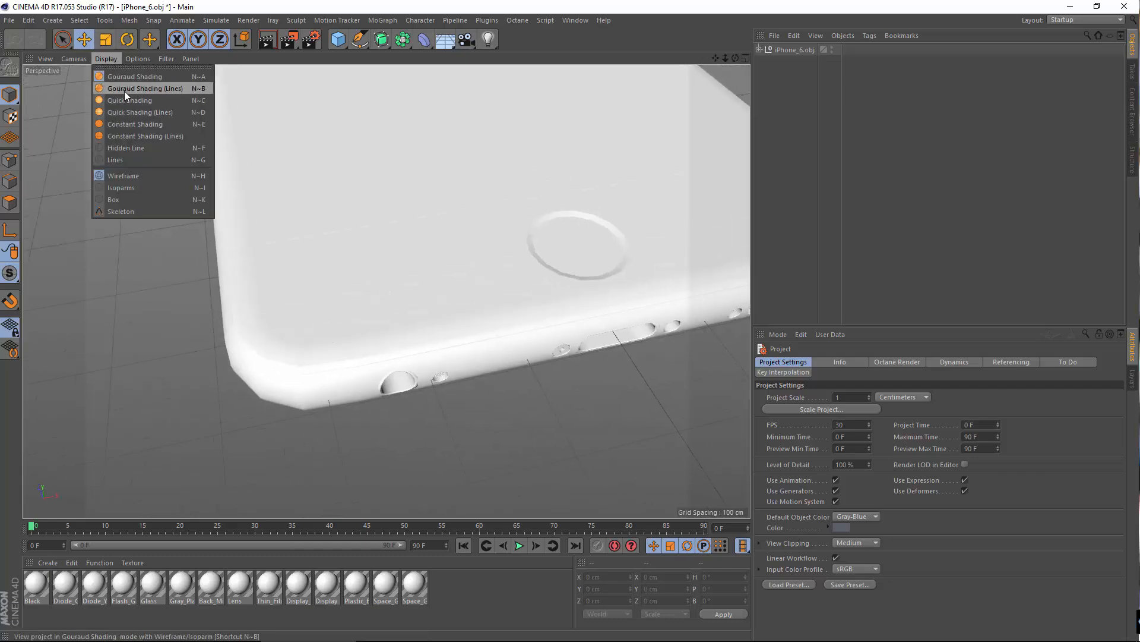
left_click(125, 89)
left_click_drag(446, 311, 303, 384, "alt")
middle_click_drag(303, 383, 380, 399, "alt")
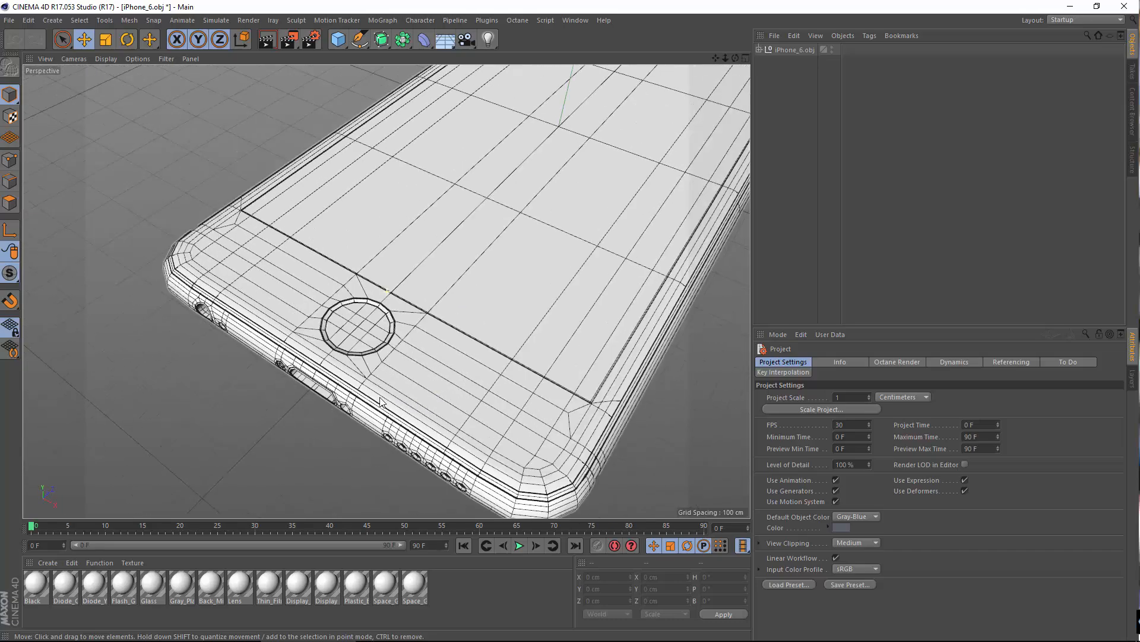
left_click_drag(380, 399, 458, 369, "alt")
right_click_drag(458, 369, 426, 306, "alt")
mouse_move(425, 305)
left_mouse_down("alt")
mouse_move(400, 308)
mouse_move(410, 321)
mouse_move(450, 322)
mouse_move(439, 359)
mouse_move(459, 287)
mouse_move(425, 383)
mouse_move(405, 289)
mouse_move(428, 262)
mouse_move(418, 304)
left_mouse_up("alt")
scroll(439, 297, "up", 15)
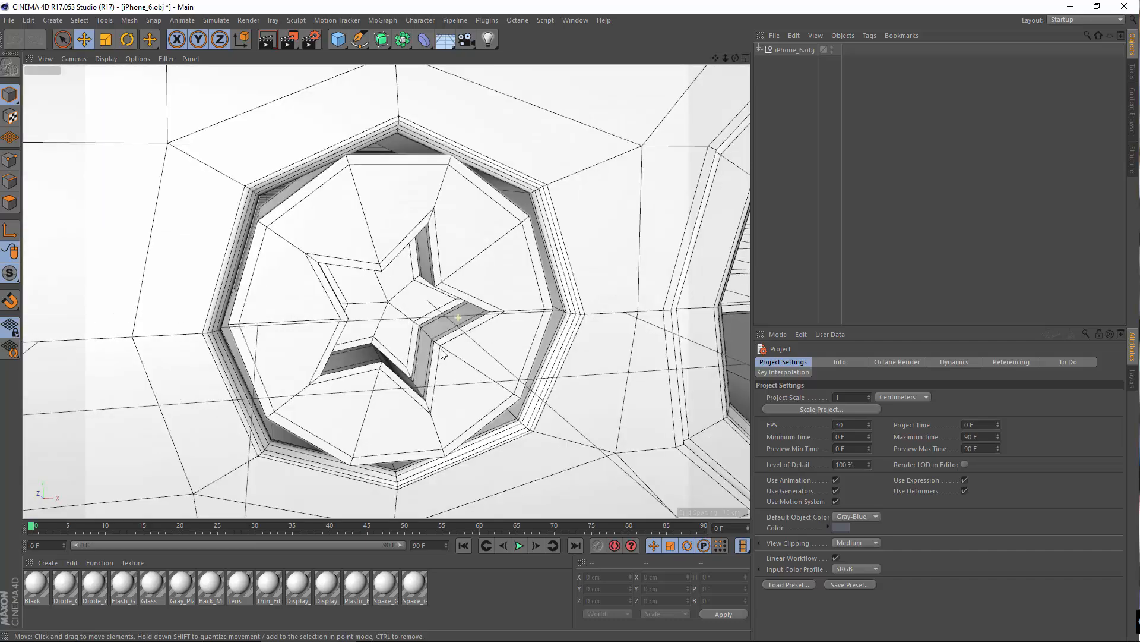
left_click_drag(440, 349, 425, 319, "alt")
scroll(428, 324, "down", 8)
scroll(428, 334, "down", 10)
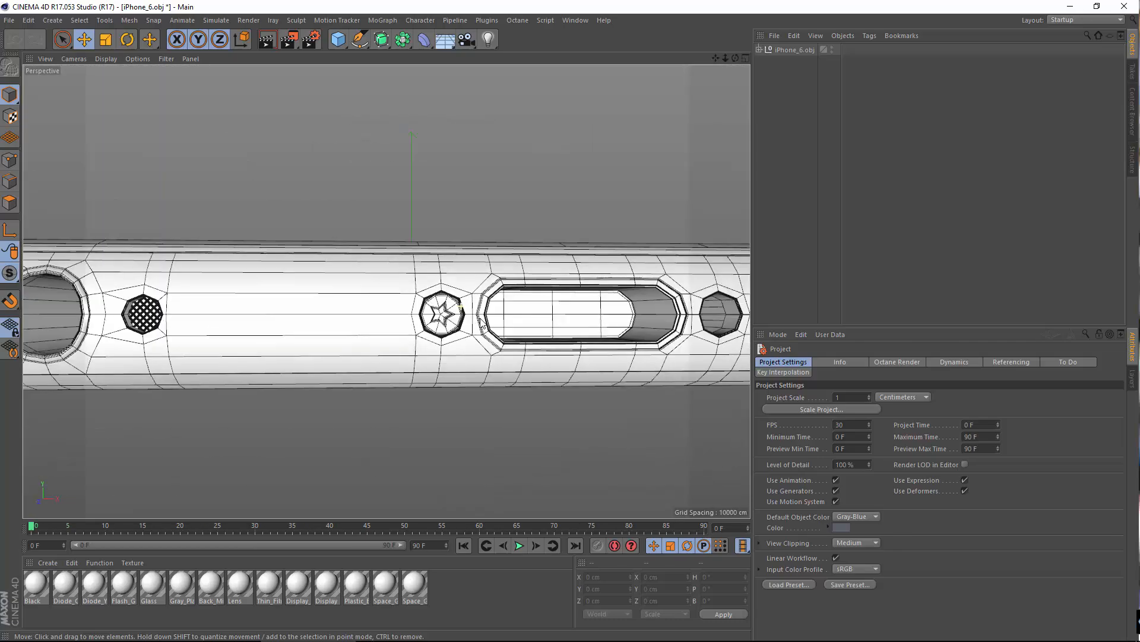
left_click_drag(490, 355, 692, 181, "alt")
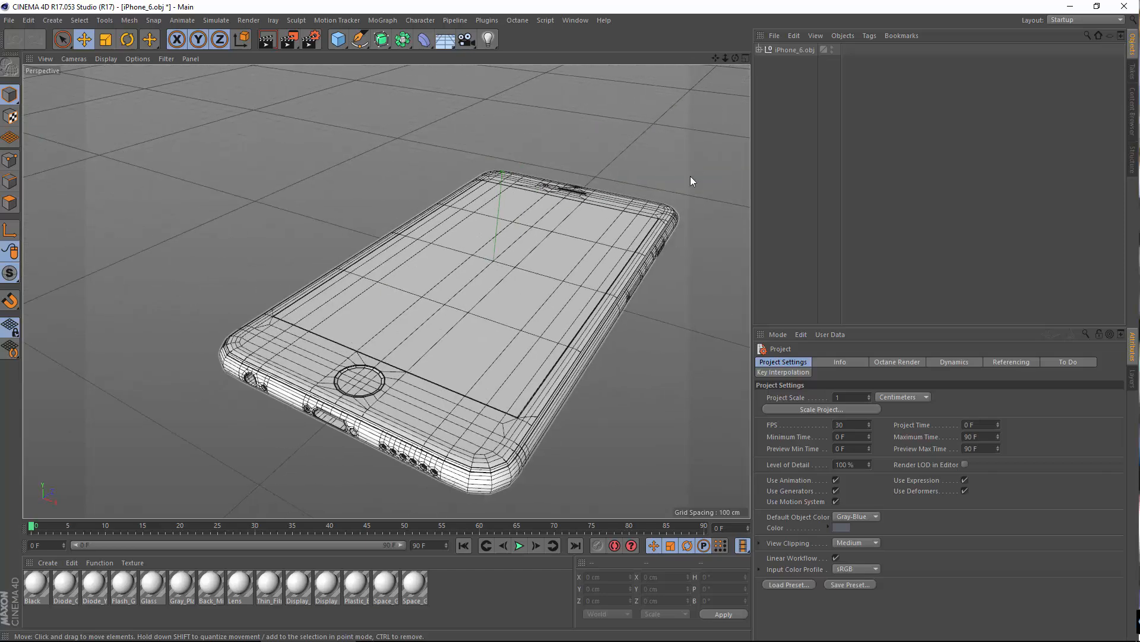
Step: Add a Subdivision Surface and make iPhone_6.obj its child
left_click(381, 40)
left_click(439, 57)
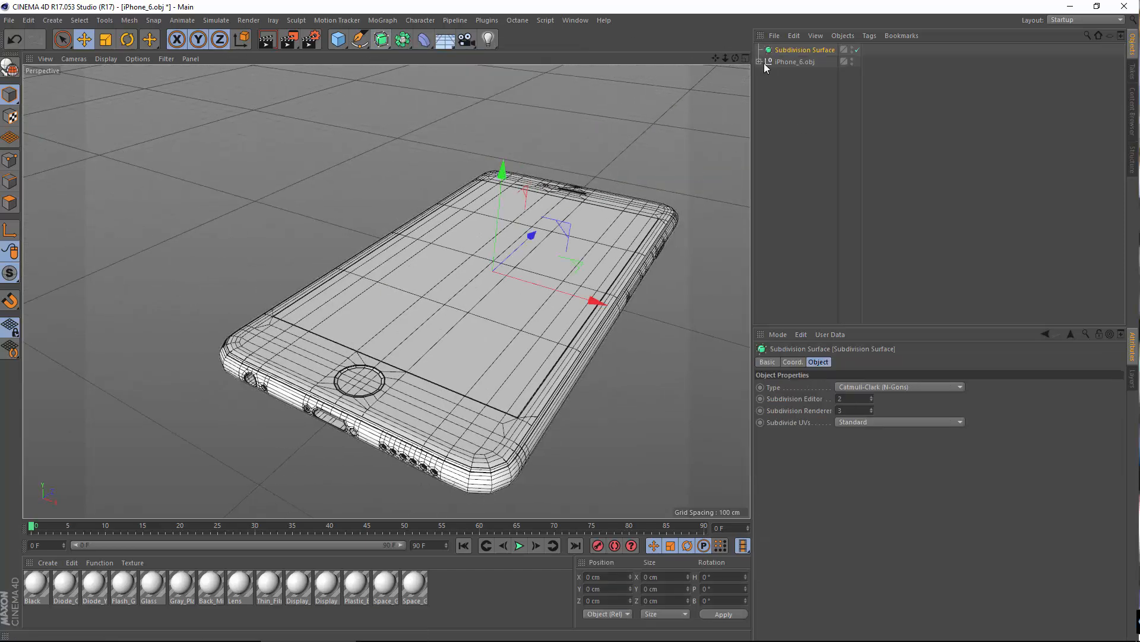
left_click_drag(770, 63, 796, 50)
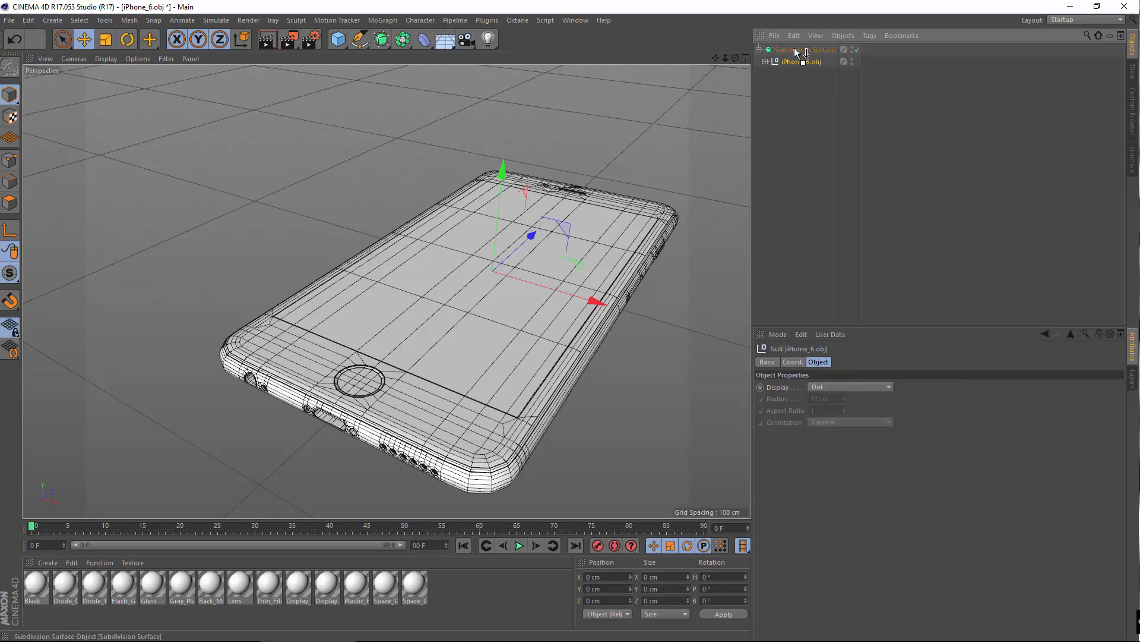
left_click(796, 50)
middle_click_drag(352, 288, 461, 298, "alt")
left_click_drag(461, 298, 426, 367, "alt")
middle_click_drag(426, 367, 442, 496, "alt")
Step: Return the viewport display to Gouraud Shading and examine the subdivided phone's edges and openings
left_click(102, 59)
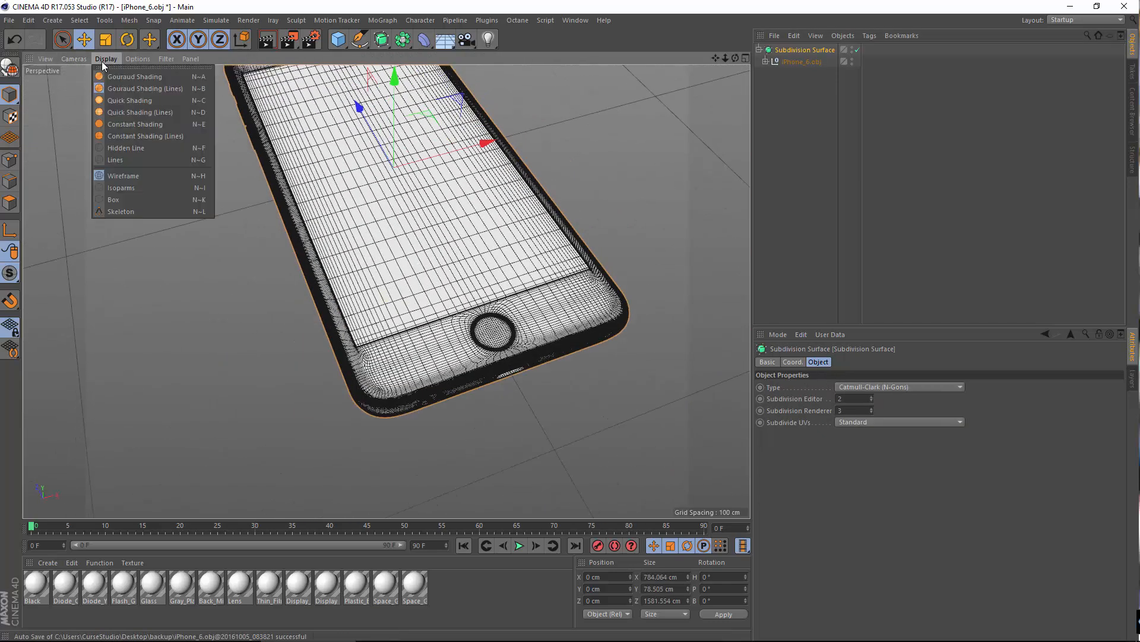
left_click(118, 77)
mouse_move(517, 314)
left_mouse_down("alt")
mouse_move(386, 300)
mouse_move(377, 265)
left_mouse_up("alt")
middle_click_drag(535, 347, 370, 245, "alt")
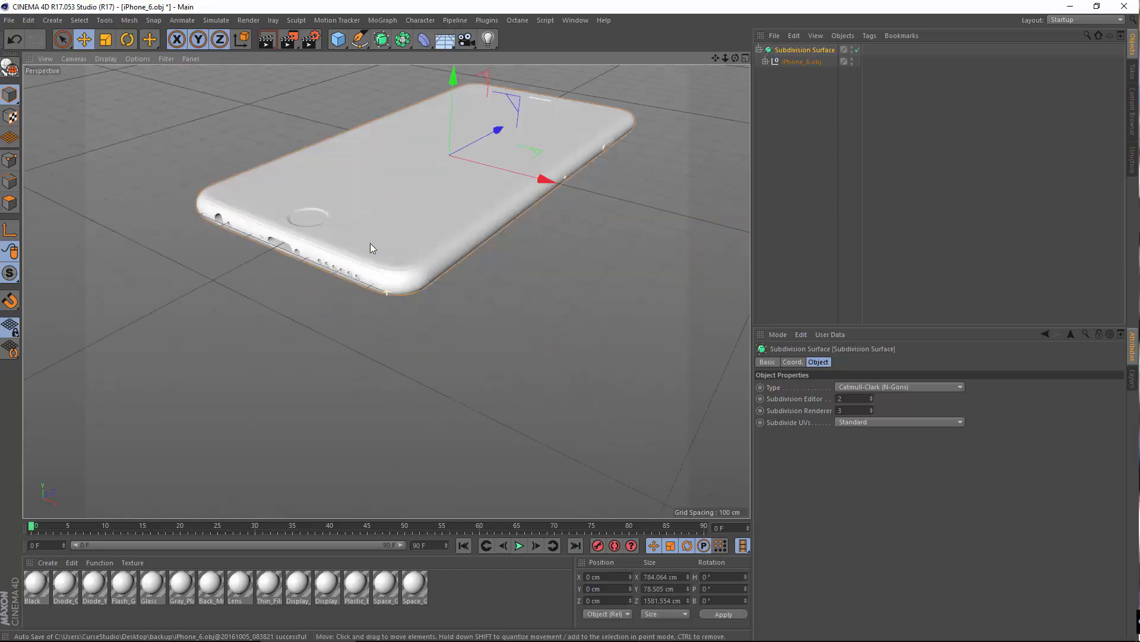
right_click_drag(329, 290, 346, 287, "alt")
left_click_drag(387, 291, 412, 235, "alt")
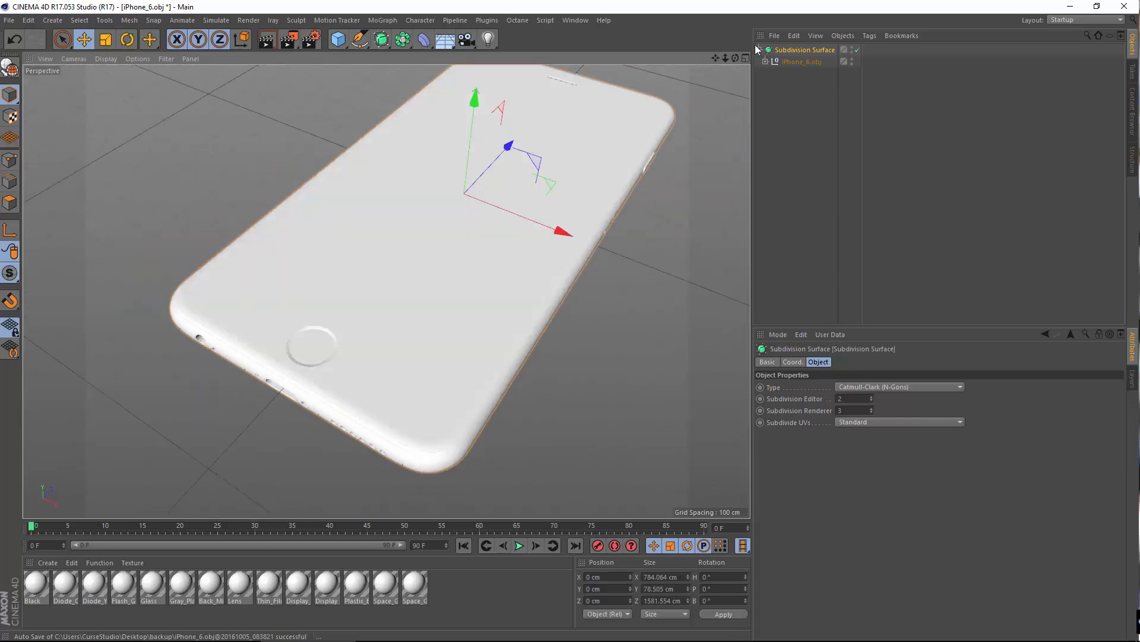
Step: Take iPhone_6.obj out of the Subdivision Surface and delete the Subdivision Surface
mouse_move(799, 61)
left_mouse_down()
mouse_move(807, 51)
mouse_move(797, 47)
left_mouse_up()
left_click(793, 61)
key("Delete")
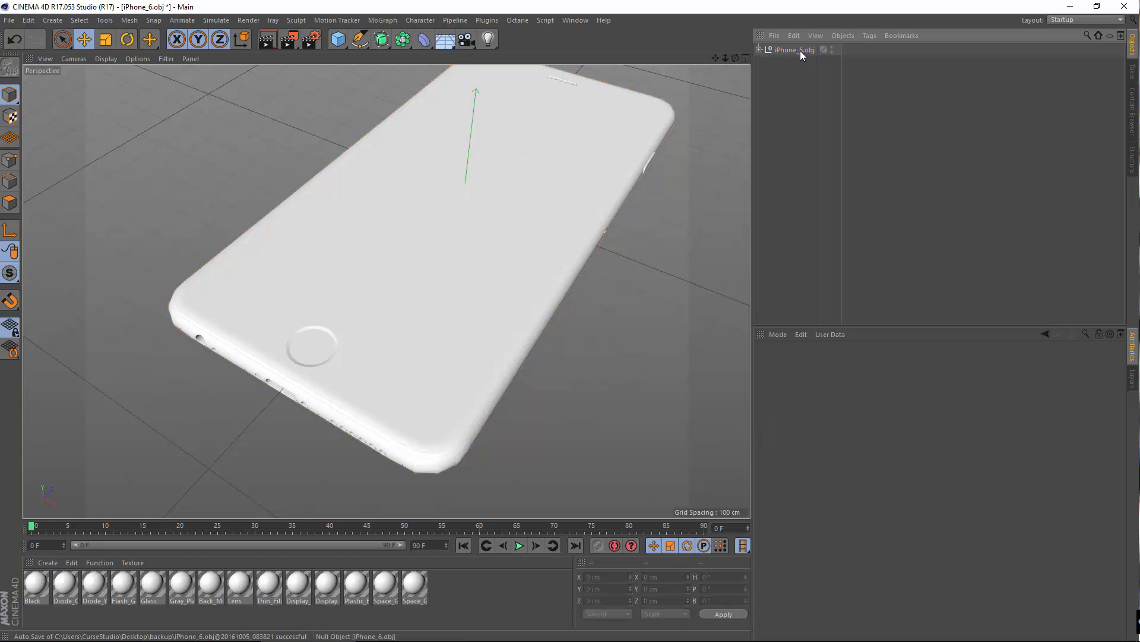
left_click(800, 51)
Step: Delete all materials that came with the imported iPhone model
scroll(312, 281, "down", 5)
scroll(517, 294, "up", 4)
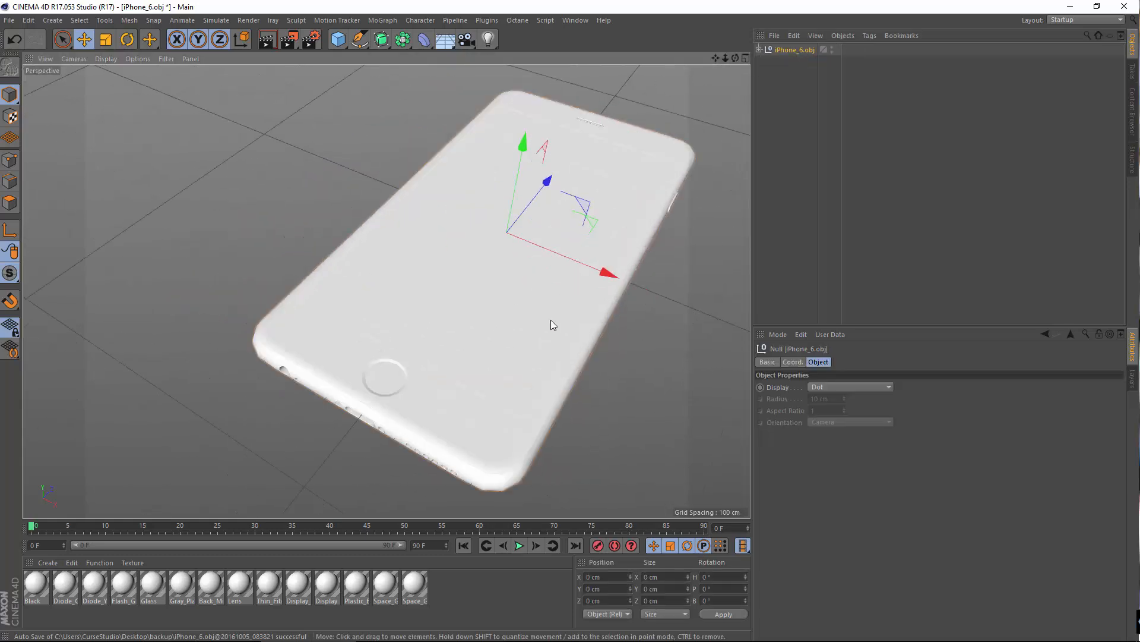
middle_click_drag(551, 320, 461, 314, "alt")
left_click_drag(461, 313, 425, 306, "alt")
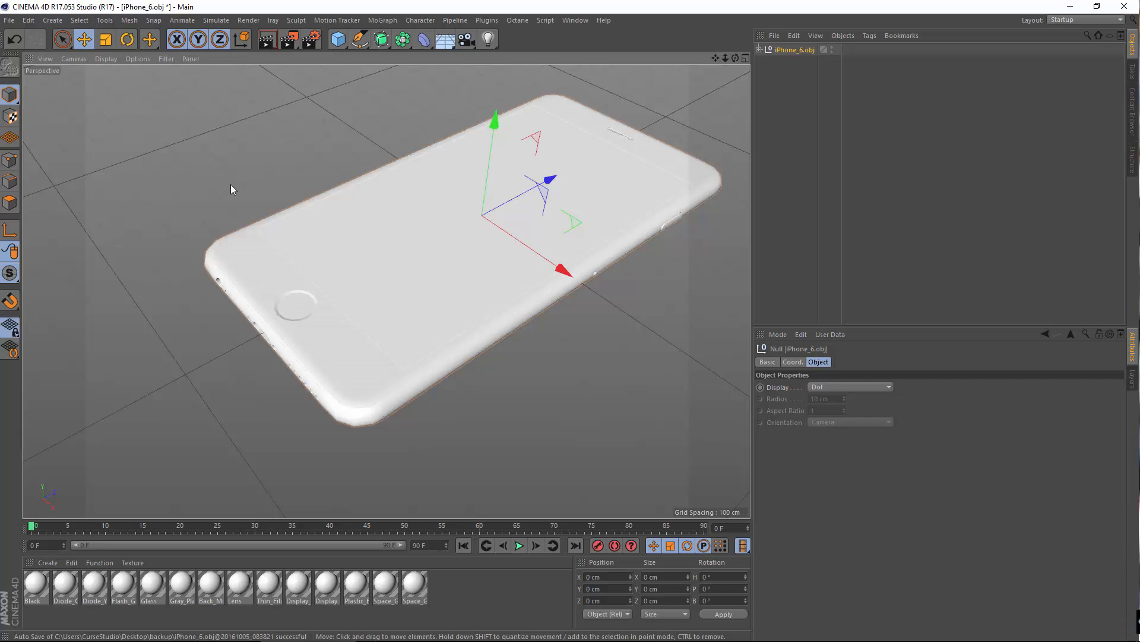
left_click_drag(240, 152, 427, 461, "alt")
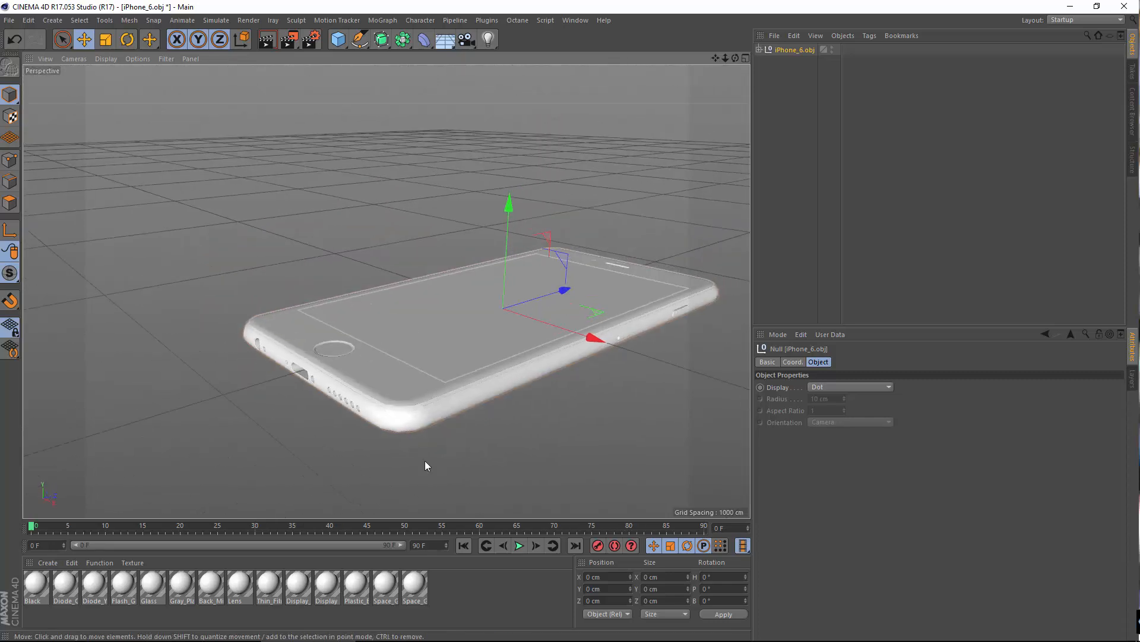
left_click_drag(446, 583, 23, 605)
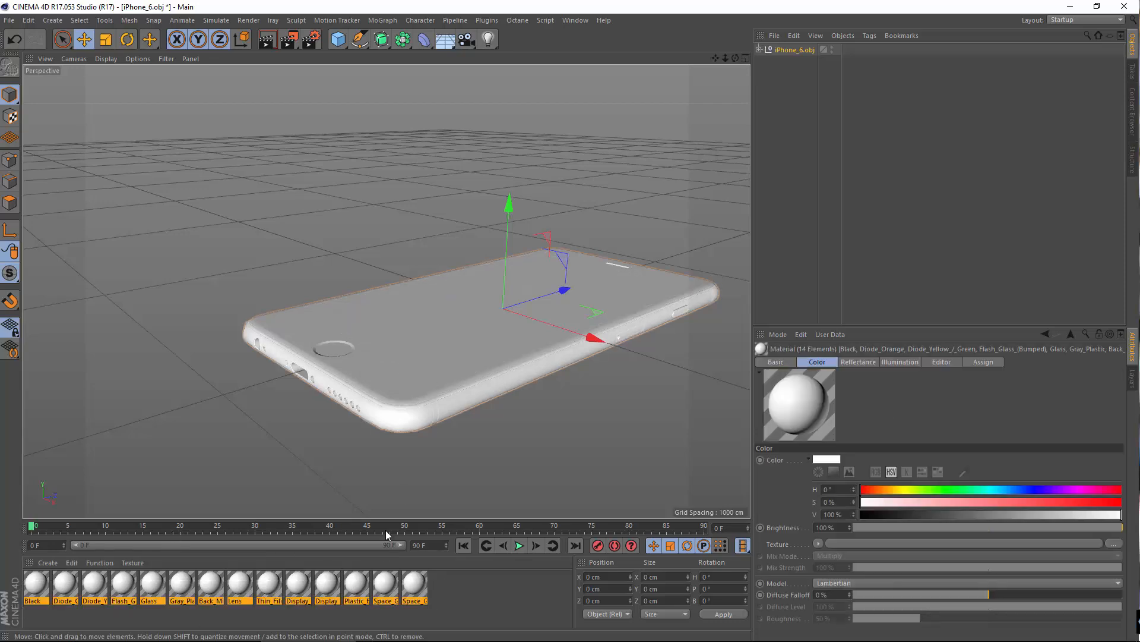
key("Delete")
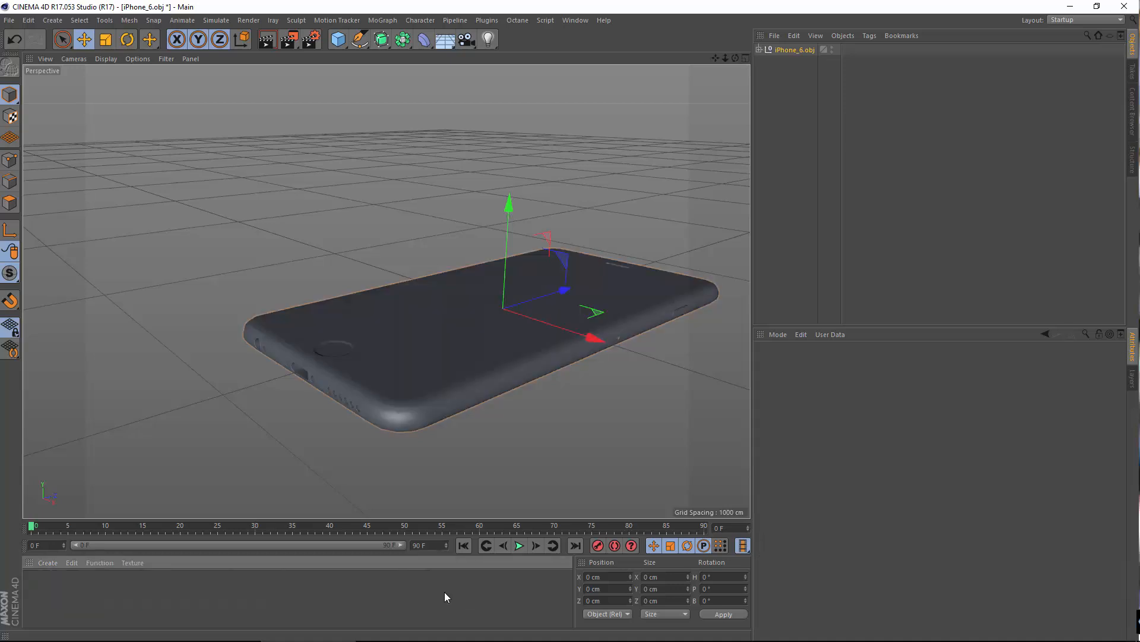
Step: Examine the phone model without materials from several angles and select its back part
left_click(787, 145)
left_click_drag(487, 299, 504, 350, "alt")
middle_click_drag(401, 465, 498, 349, "alt")
left_click_drag(499, 348, 478, 390, "alt")
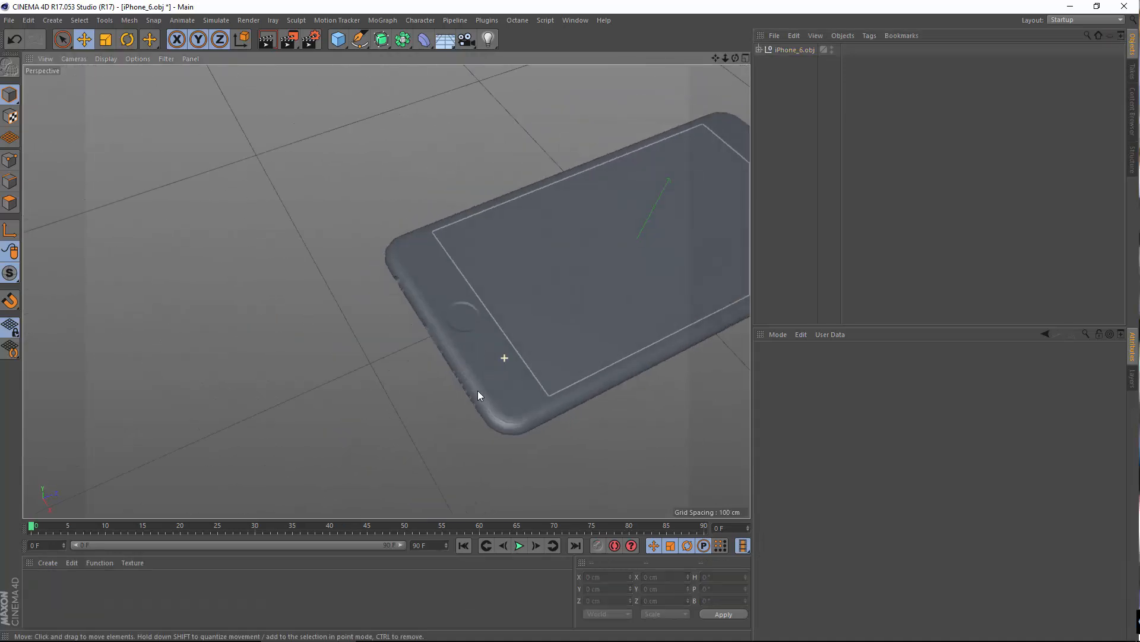
middle_click_drag(449, 436, 365, 433, "alt")
right_click_drag(366, 434, 522, 390, "alt")
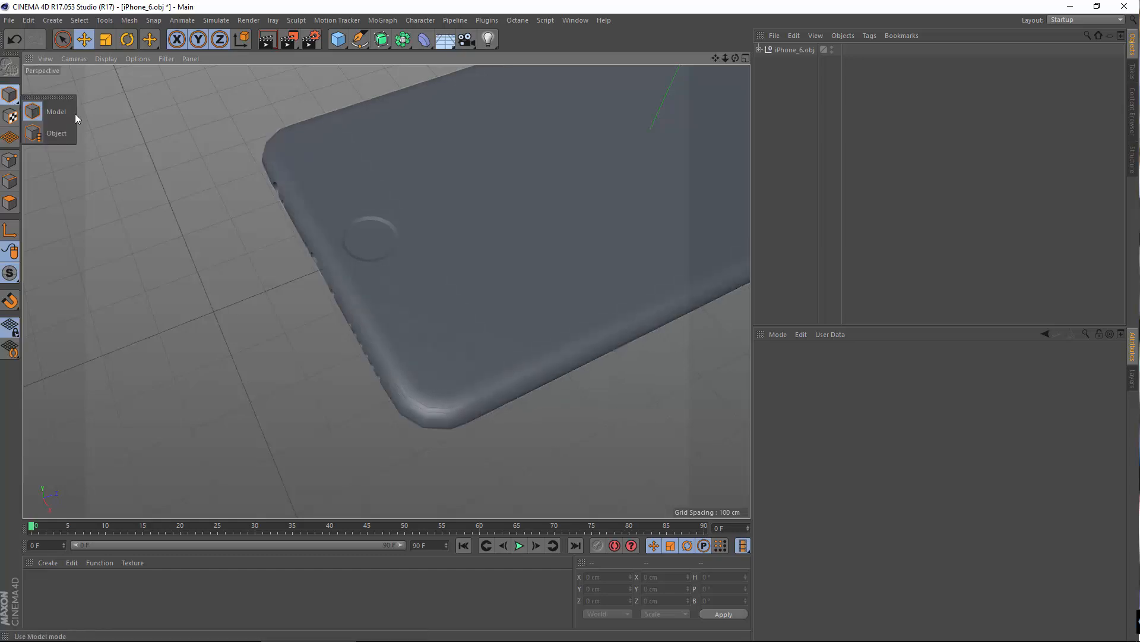
left_click(491, 397)
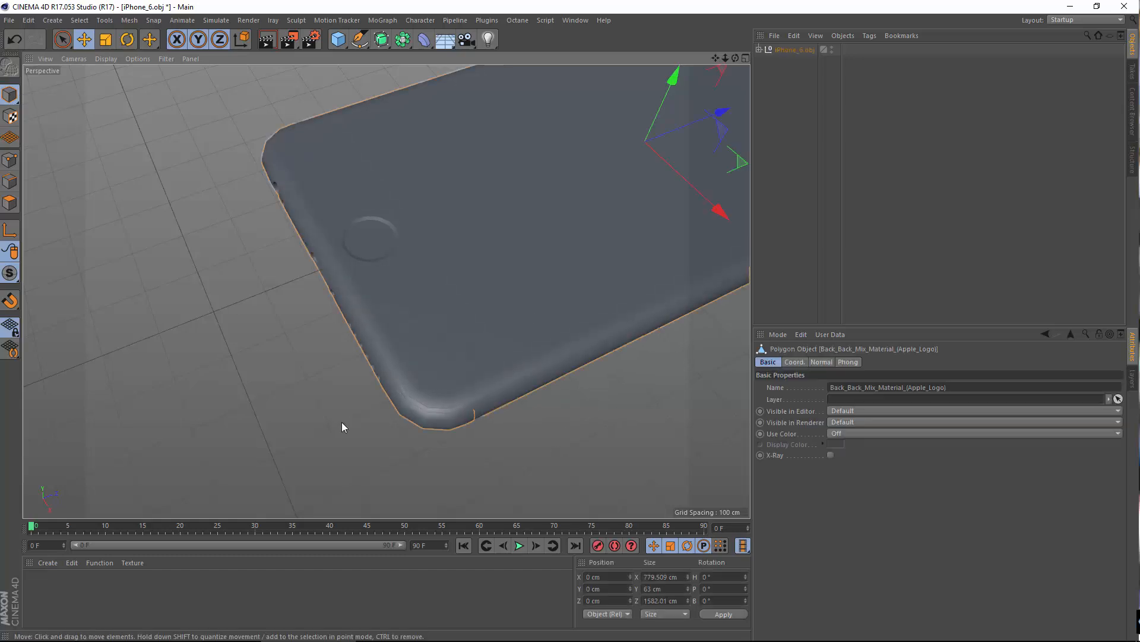
left_click_drag(341, 425, 376, 387, "alt")
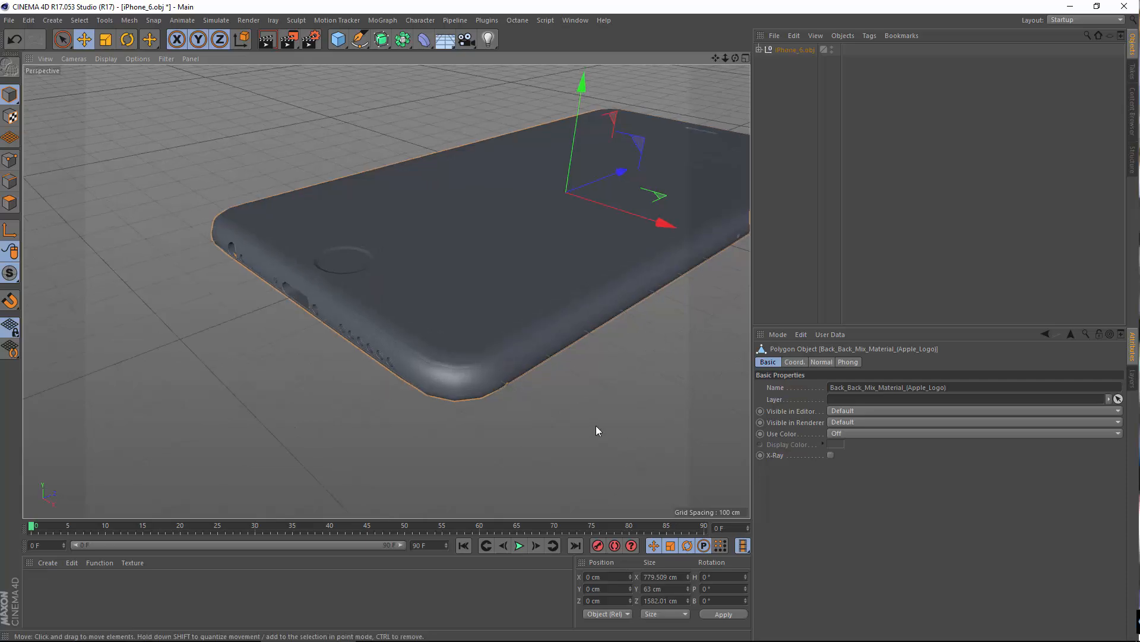
left_click_drag(599, 428, 388, 378, "alt")
left_click_drag(508, 379, 550, 359, "alt")
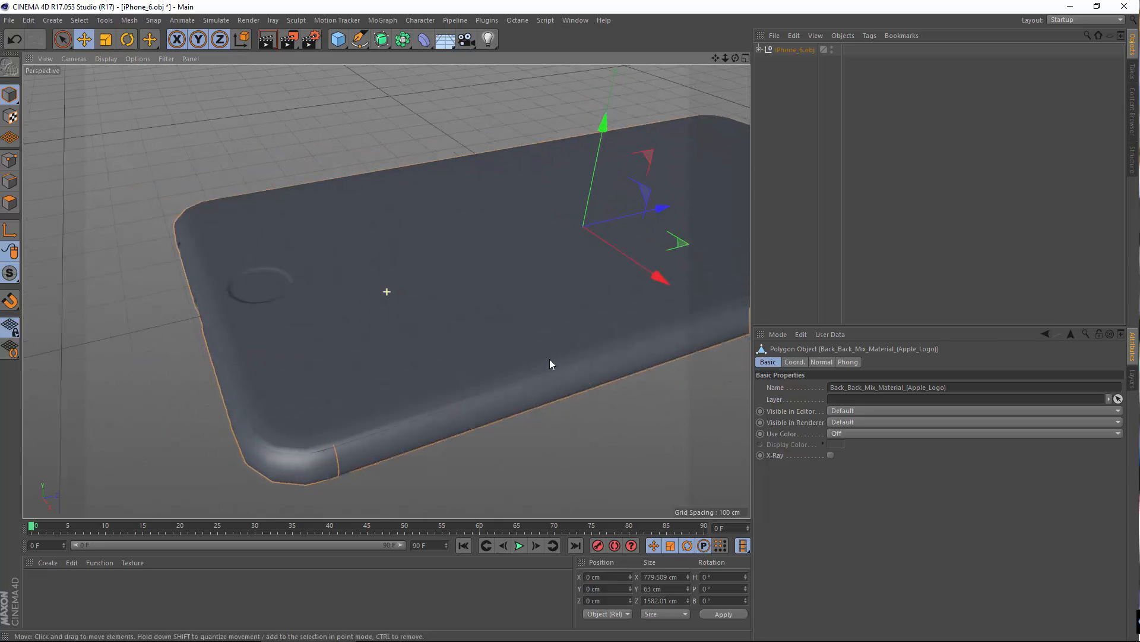
scroll(496, 293, "down", 4)
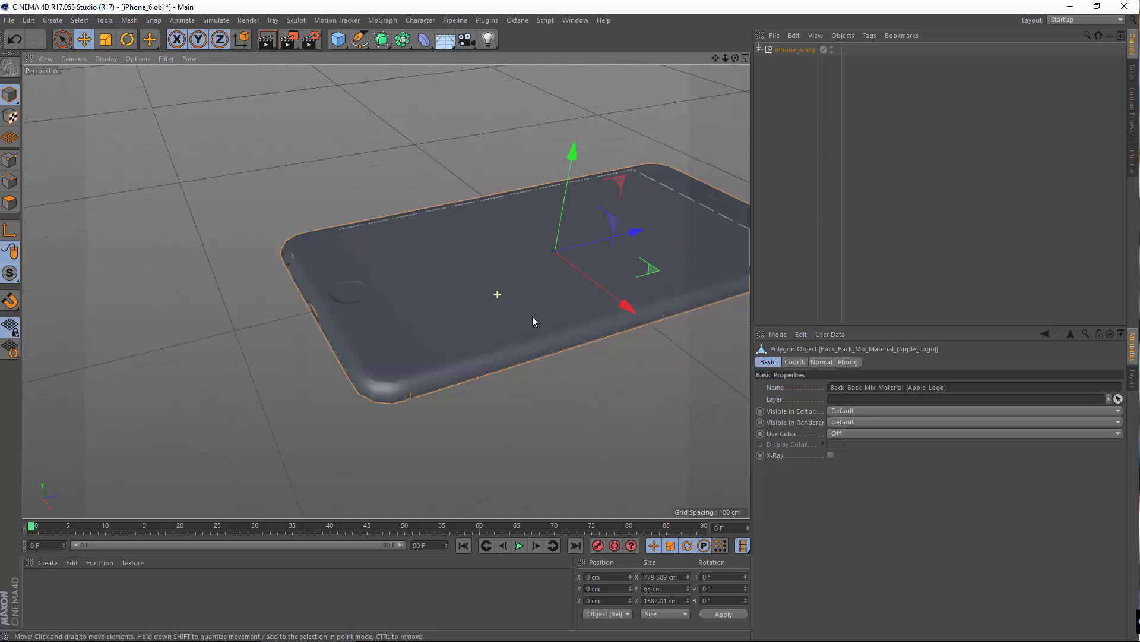
middle_click_drag(497, 336, 402, 409, "alt")
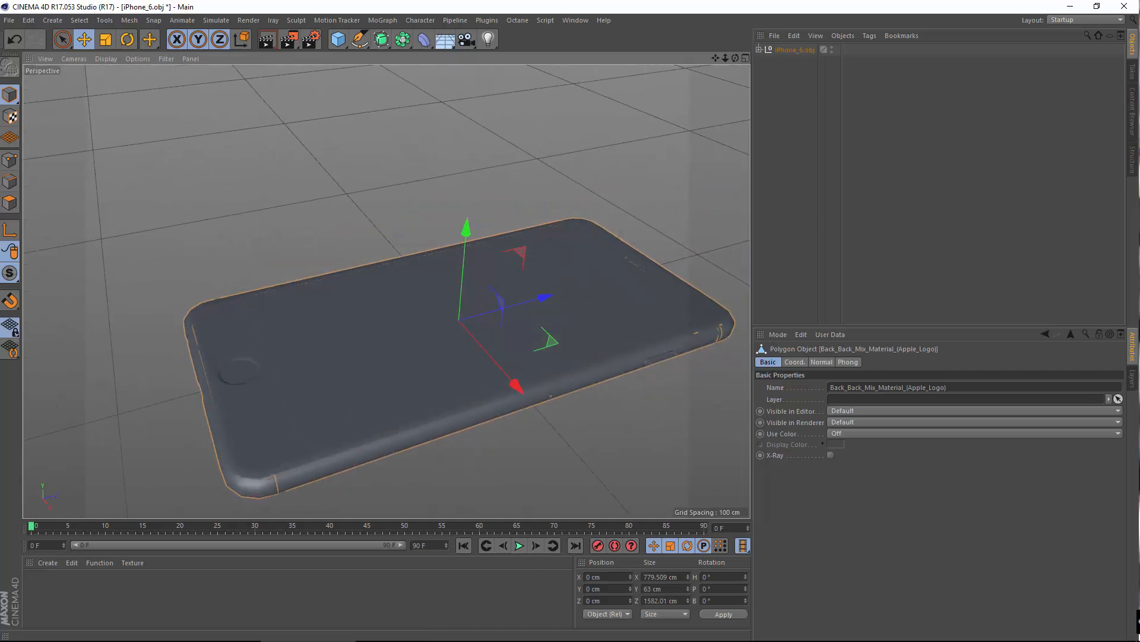
Step: Switch to the browser's iPhone 6s technical specifications, look up the phone's size and weight section, and return to Cinema 4D
mouse_move(526, 641)
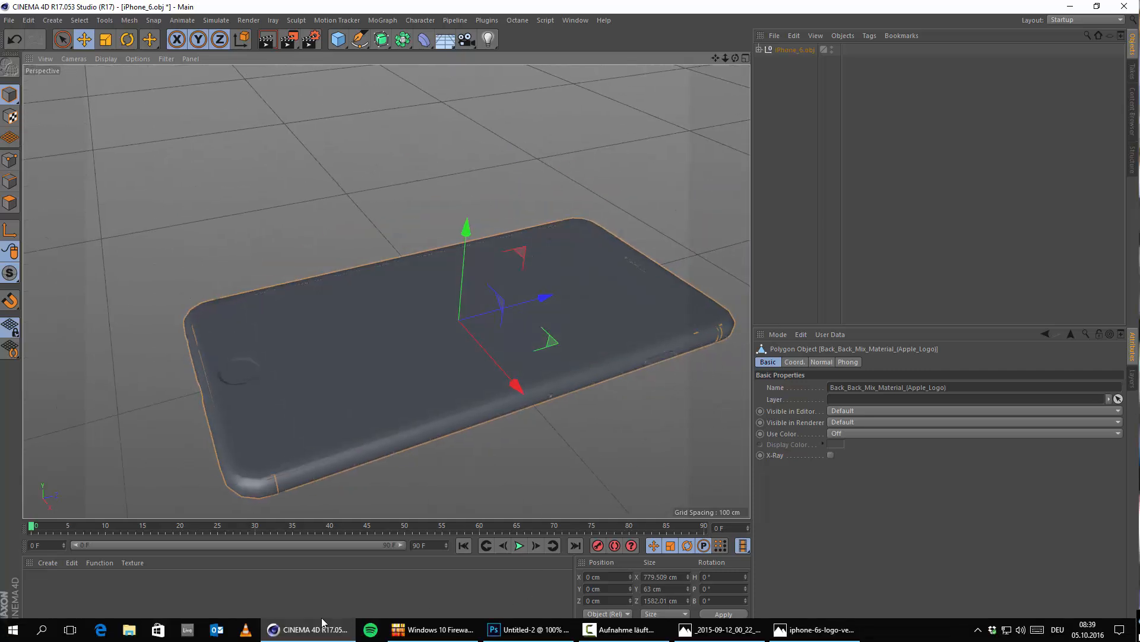
middle_click_drag(519, 419, 500, 346, "alt")
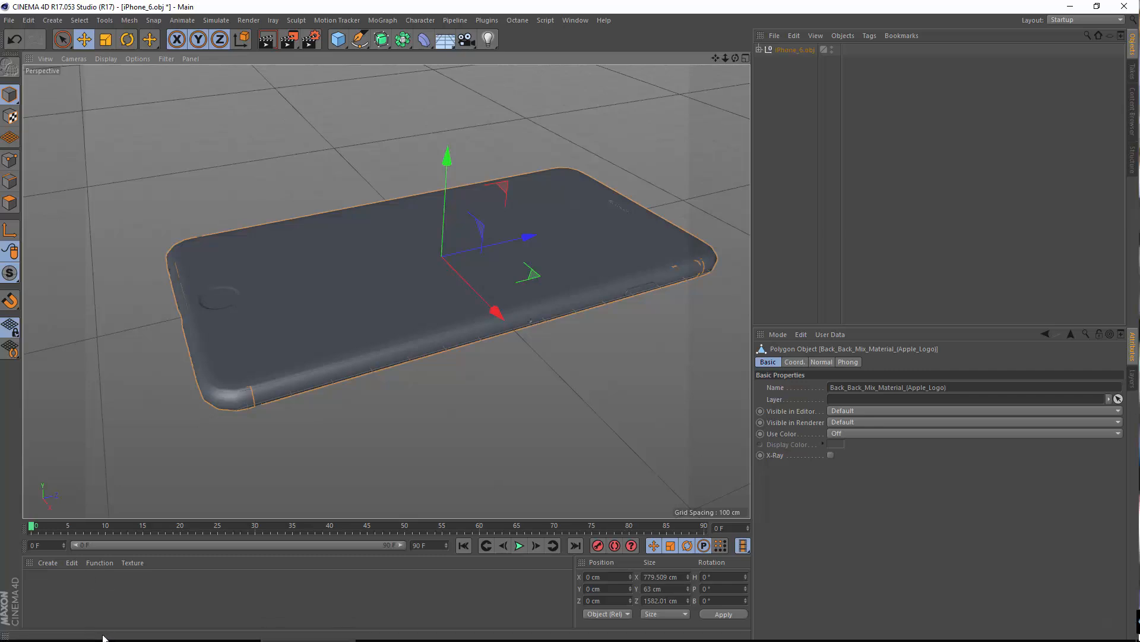
mouse_move(105, 638)
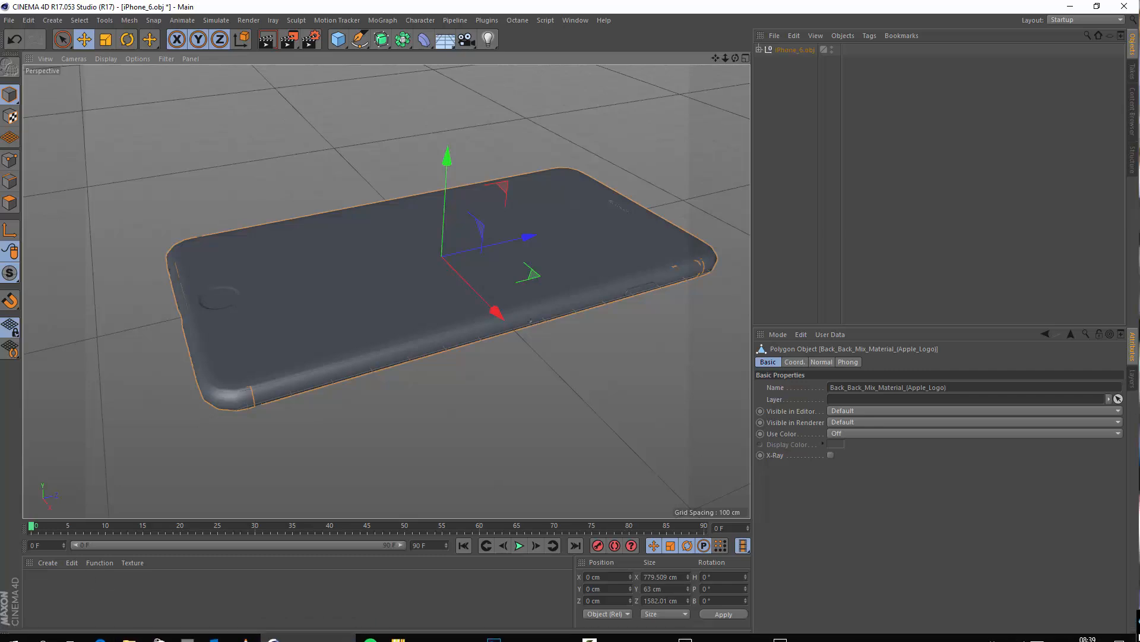
key("alt+Tab")
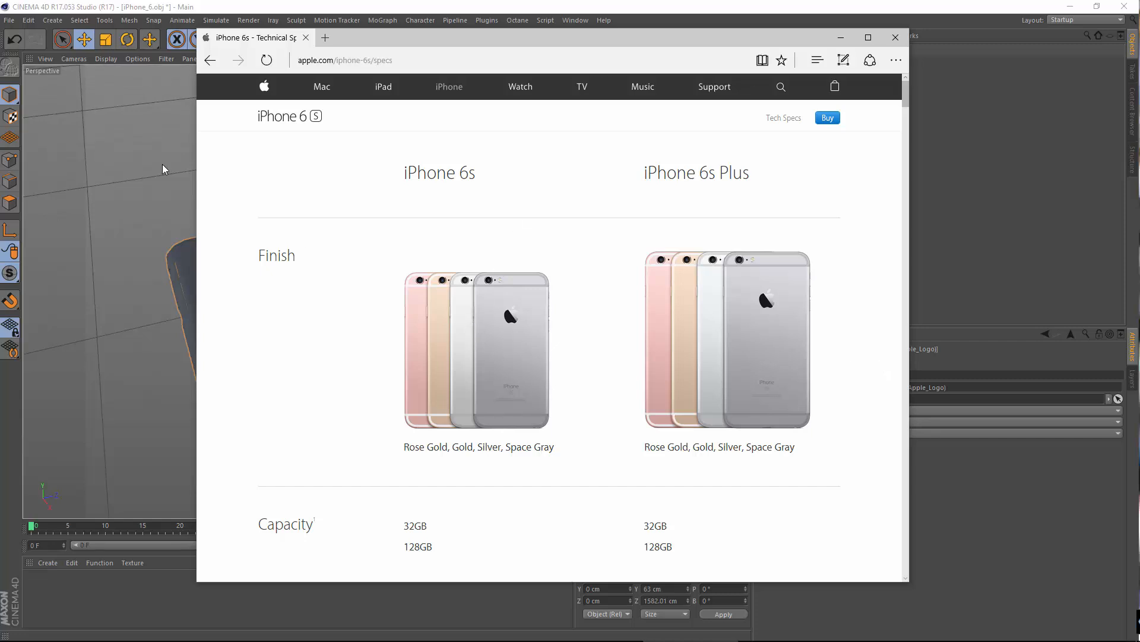
mouse_move(428, 42)
left_mouse_down()
mouse_move(461, 30)
mouse_move(400, 70)
mouse_move(417, 51)
left_mouse_up()
scroll(448, 318, "down", 6)
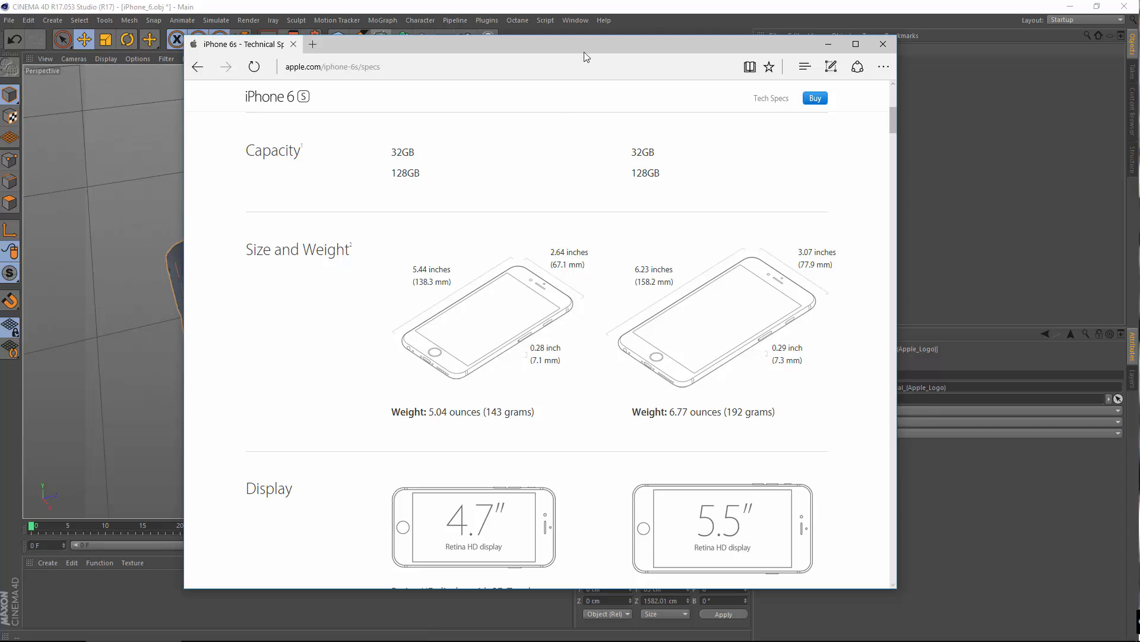
left_click(830, 46)
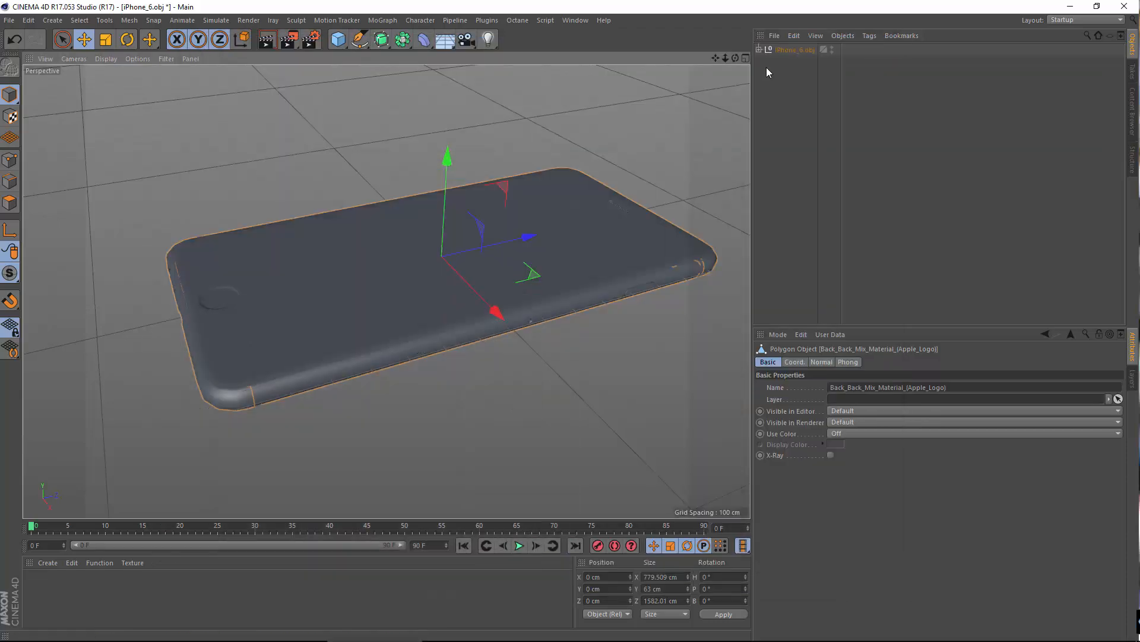
Step: Scale the whole iPhone_6.obj group uniformly down to about 31%
left_click(790, 50)
left_click(105, 40)
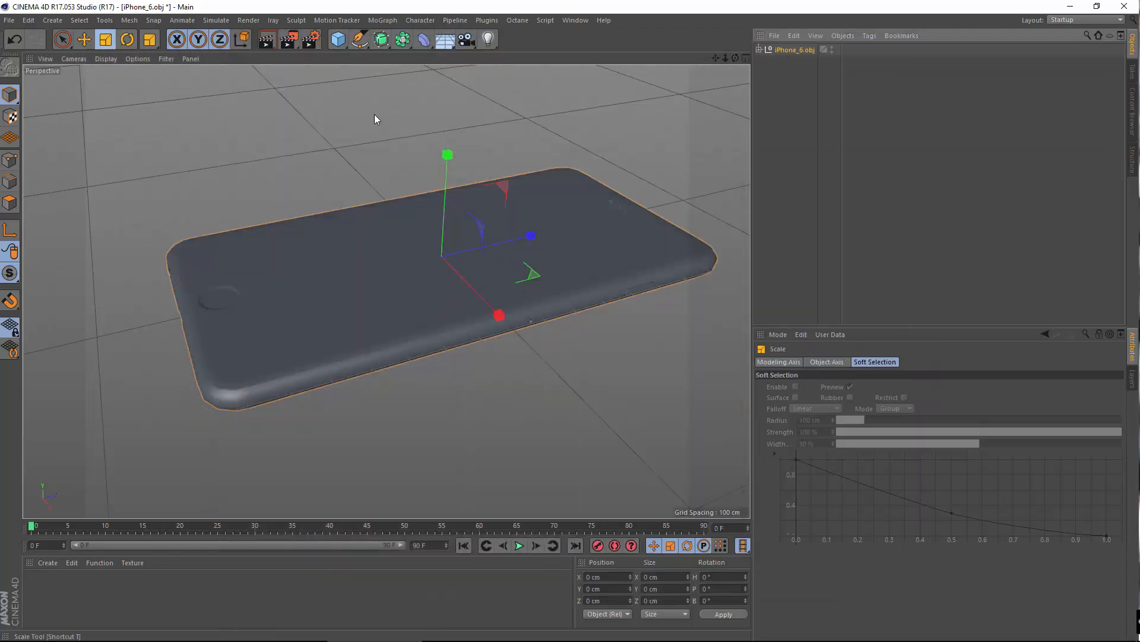
left_click_drag(549, 137, 277, 188)
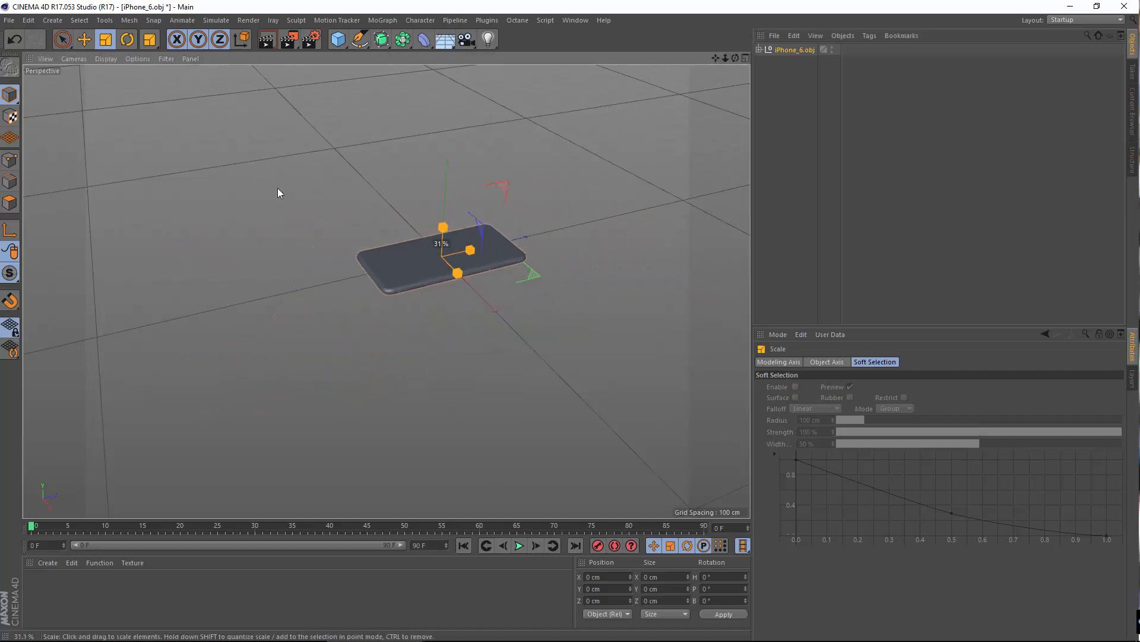
left_click(430, 276)
scroll(433, 274, "up", 10)
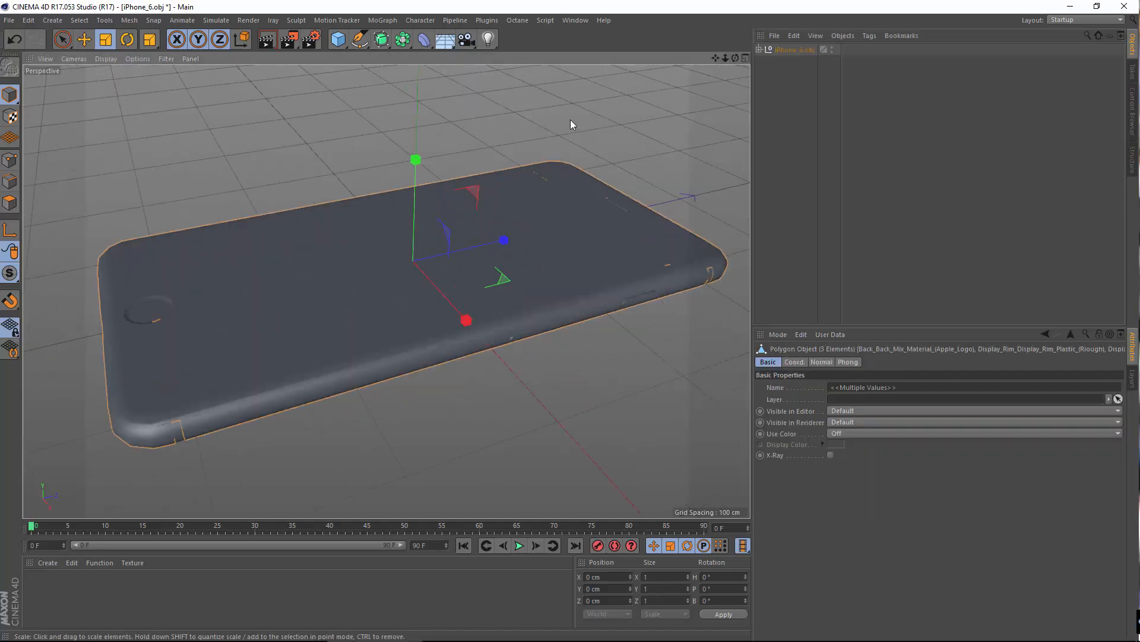
Step: Undo the scaling of the selected phone parts and scale the whole iPhone_6.obj group down until its back part measures about 60.9 × 4.9 × 123.6 cm
left_click_drag(570, 120, 318, 160)
left_click(15, 46)
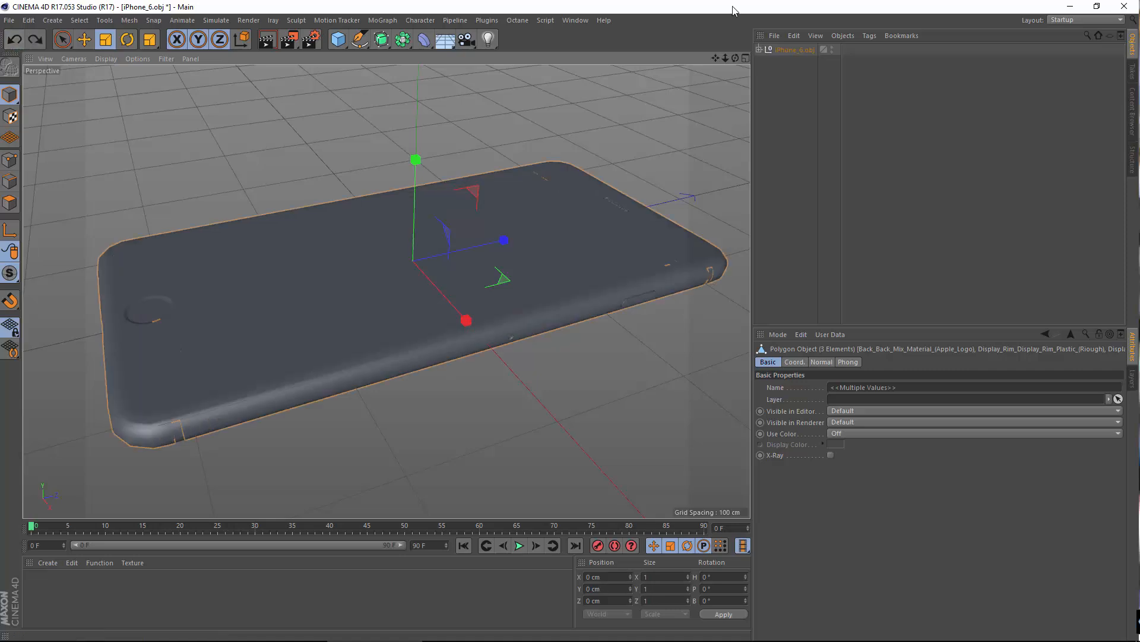
left_click(807, 50)
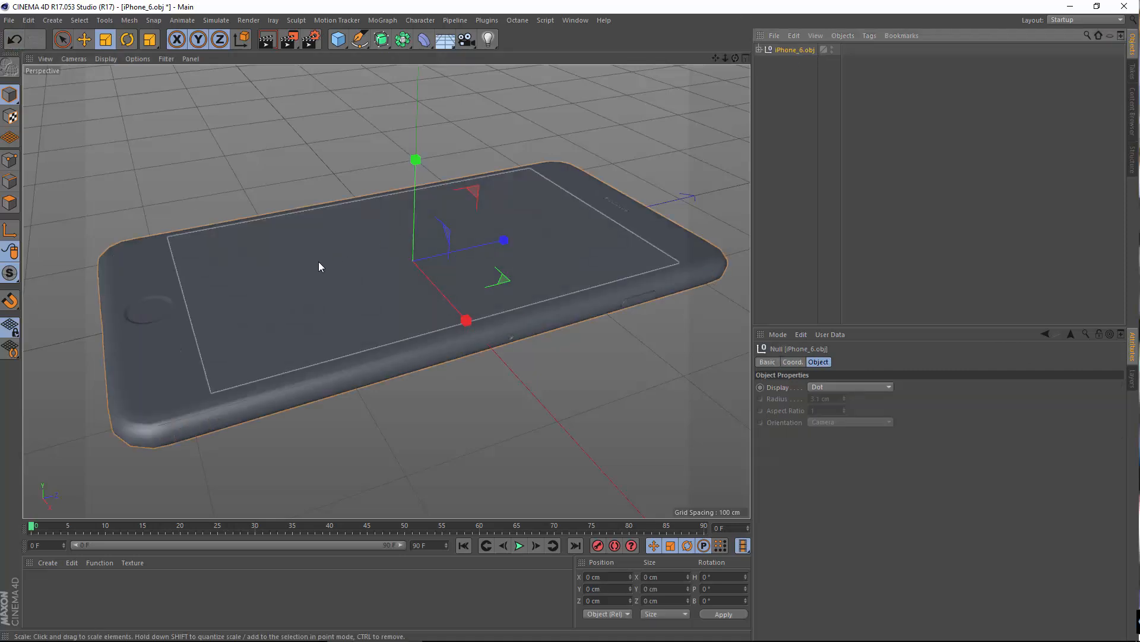
left_click_drag(397, 137, 75, 256)
scroll(440, 326, "up", 6)
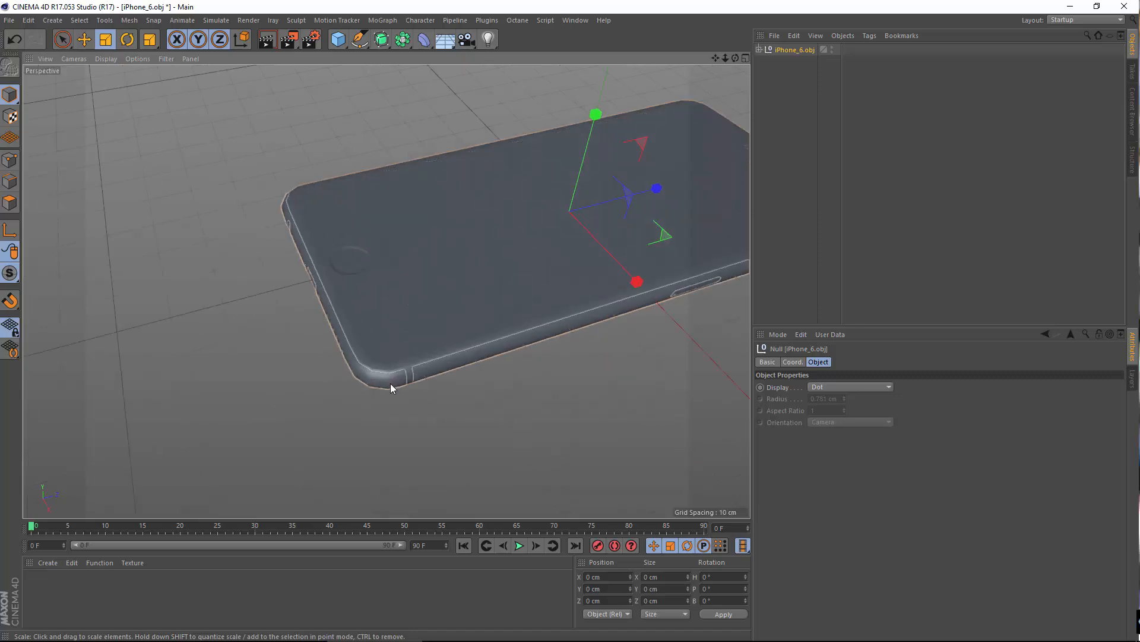
left_click(390, 383)
scroll(446, 307, "up", 2)
left_click_drag(446, 307, 462, 415, "alt")
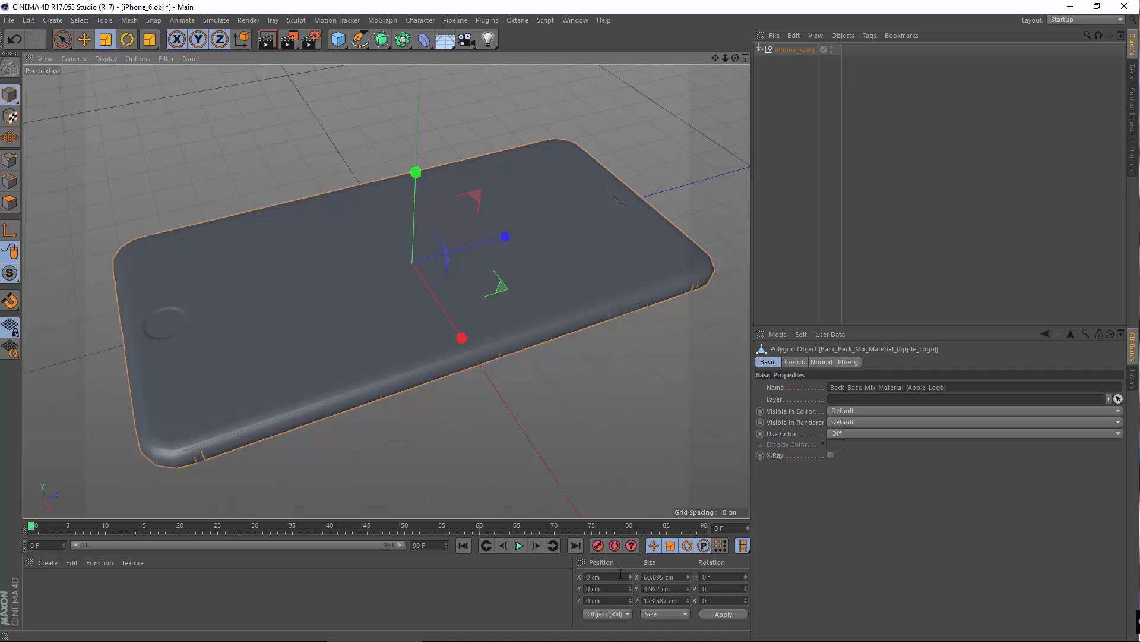
Step: Scale the iPhone_6.obj group uniformly down until the phone's back part measures about 18.0 × 1.46 × 36.7 cm
left_click(796, 53)
left_click_drag(508, 119, 191, 243)
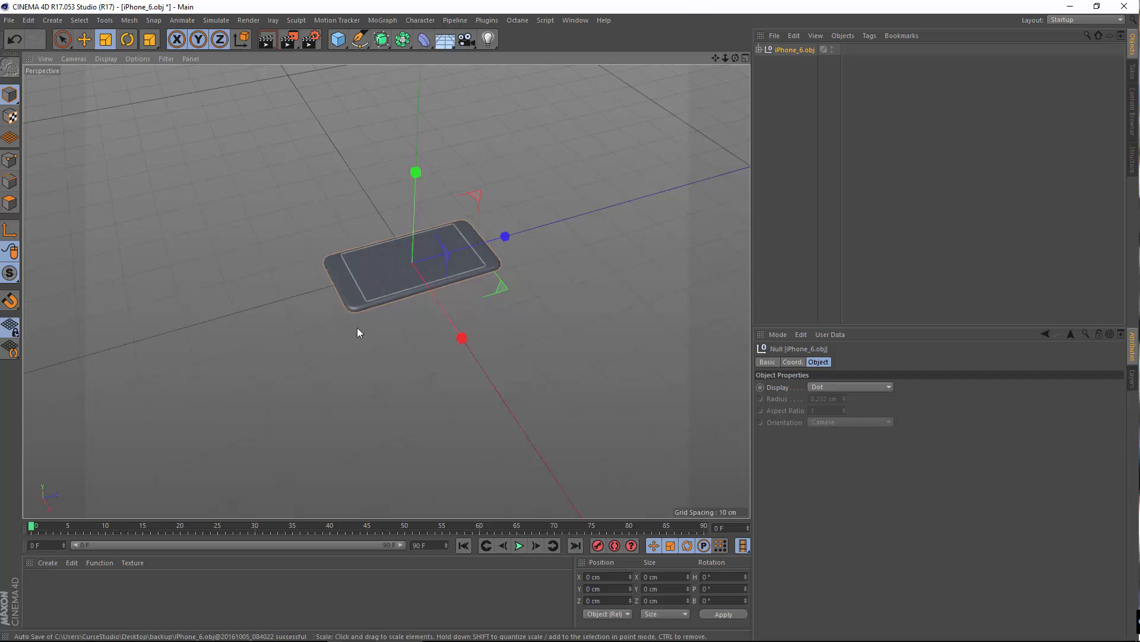
scroll(316, 291, "up", 6)
left_click(316, 291)
left_click_drag(389, 286, 254, 394, "alt")
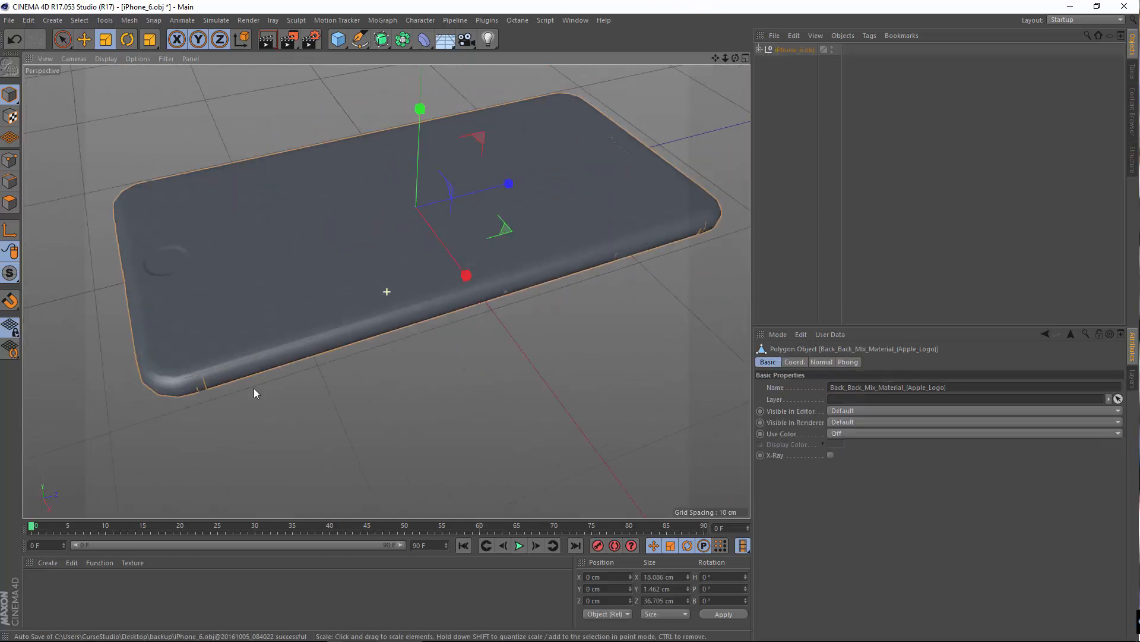
middle_click_drag(254, 388, 247, 400, "alt")
Step: Shrink the iPhone_6.obj group further until the back part measures about 12.3 × 1.0 × 25.0 cm
left_click(789, 50)
left_click_drag(638, 122, 542, 149)
left_click(351, 299)
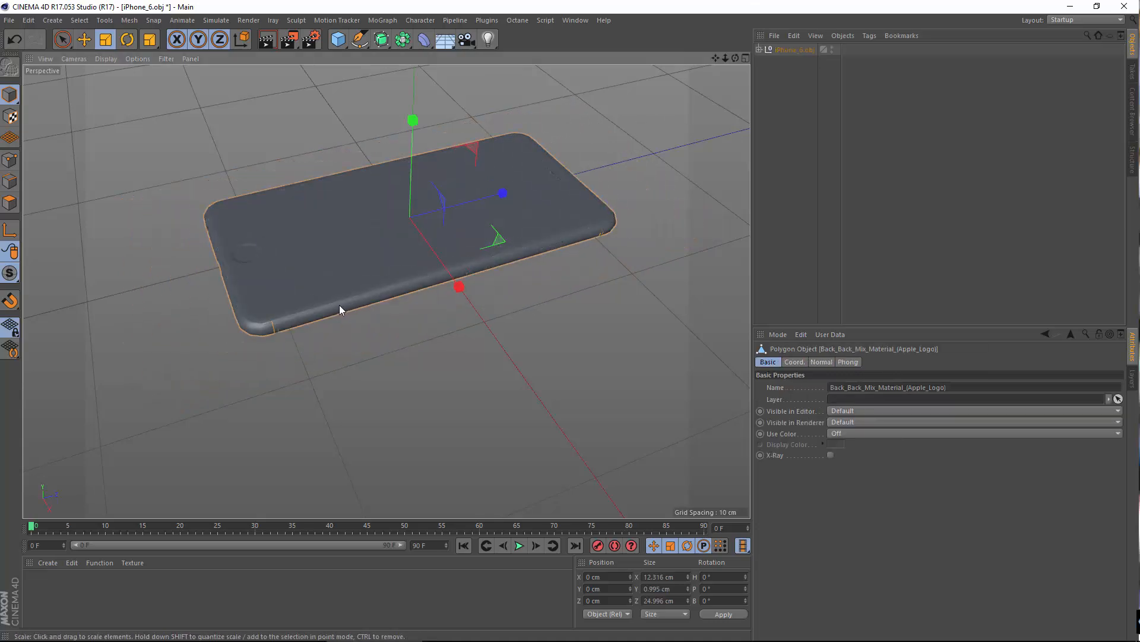
scroll(340, 305, "up", 5)
Step: Scale the iPhone_6.obj group back up in small amounts until the back part measures about 13.42 × 1.09 × 27.24 cm
left_click(788, 50)
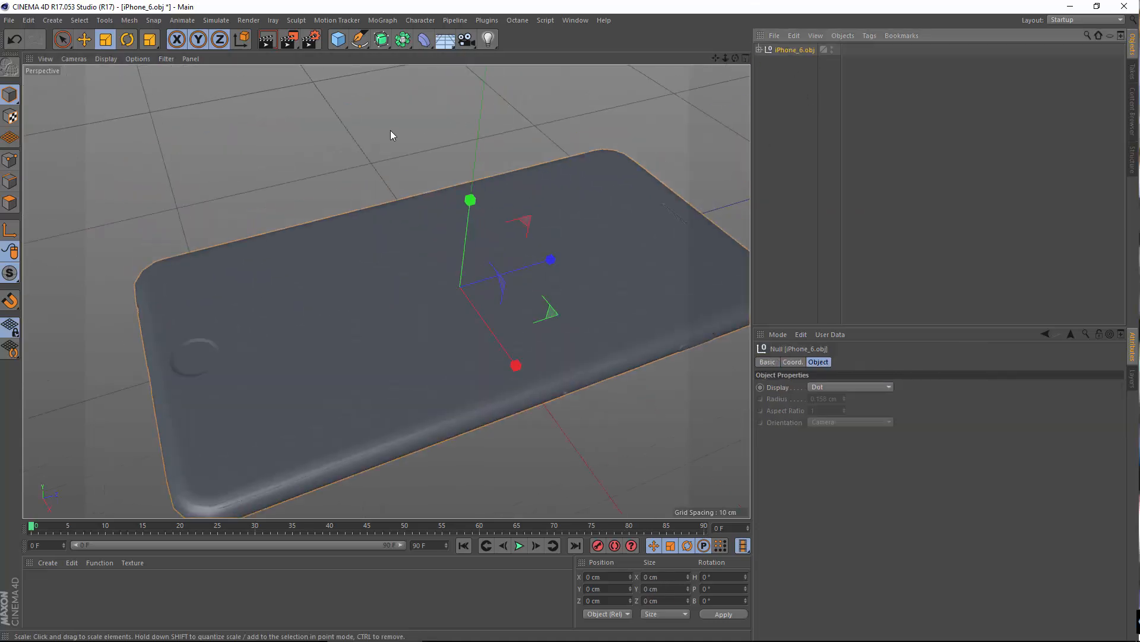
left_click_drag(390, 131, 418, 146)
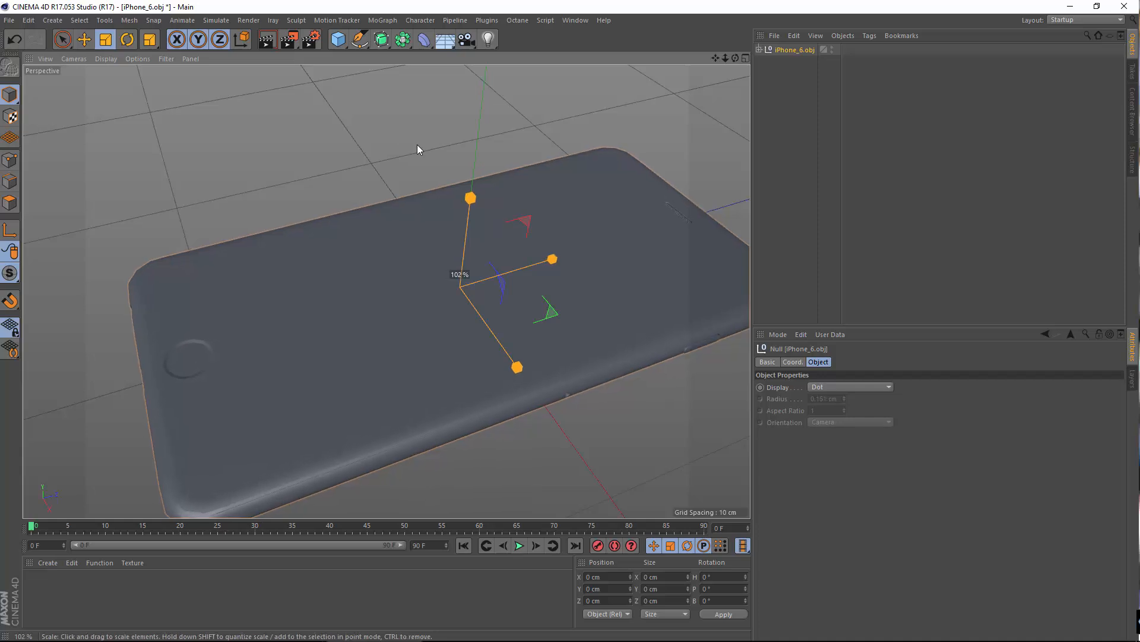
left_click(518, 417)
left_click(796, 49)
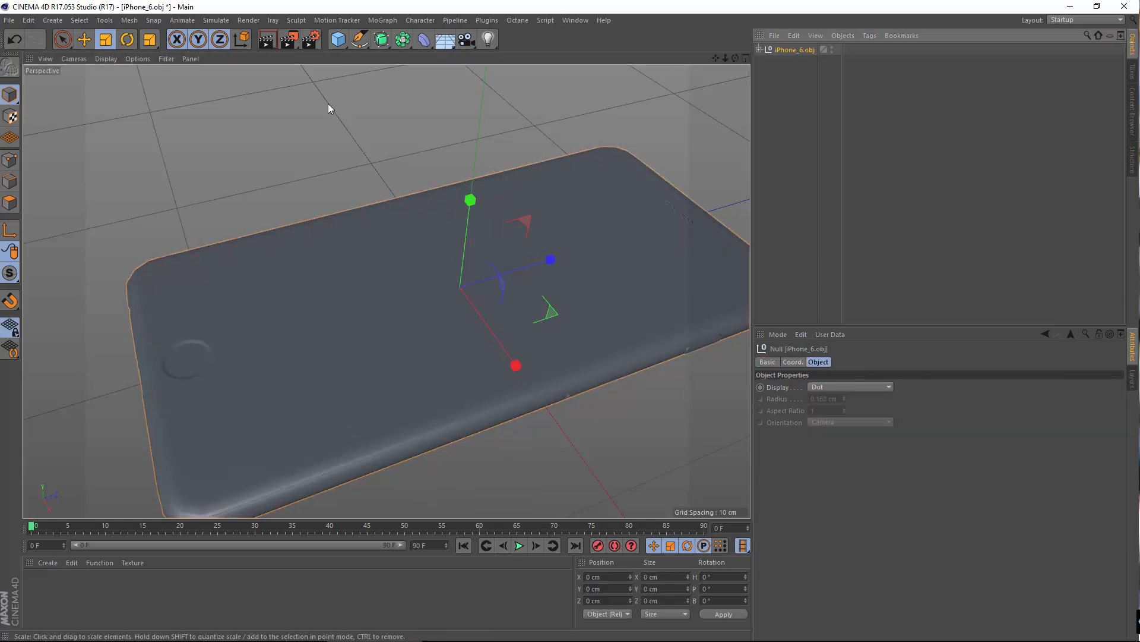
left_click_drag(328, 104, 347, 149)
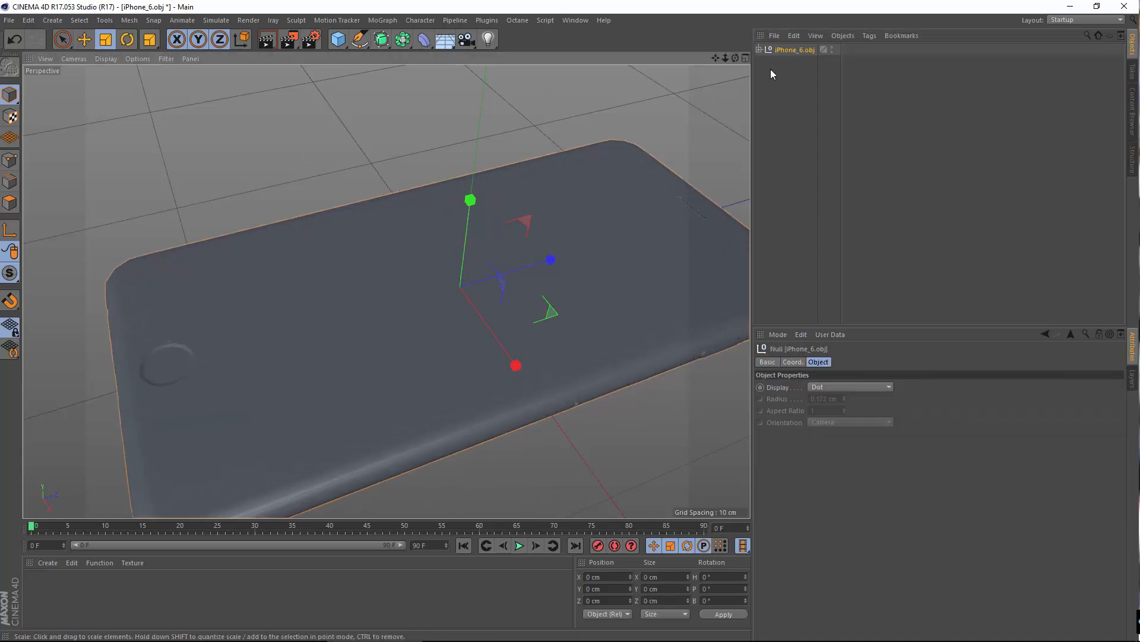
left_click(531, 420)
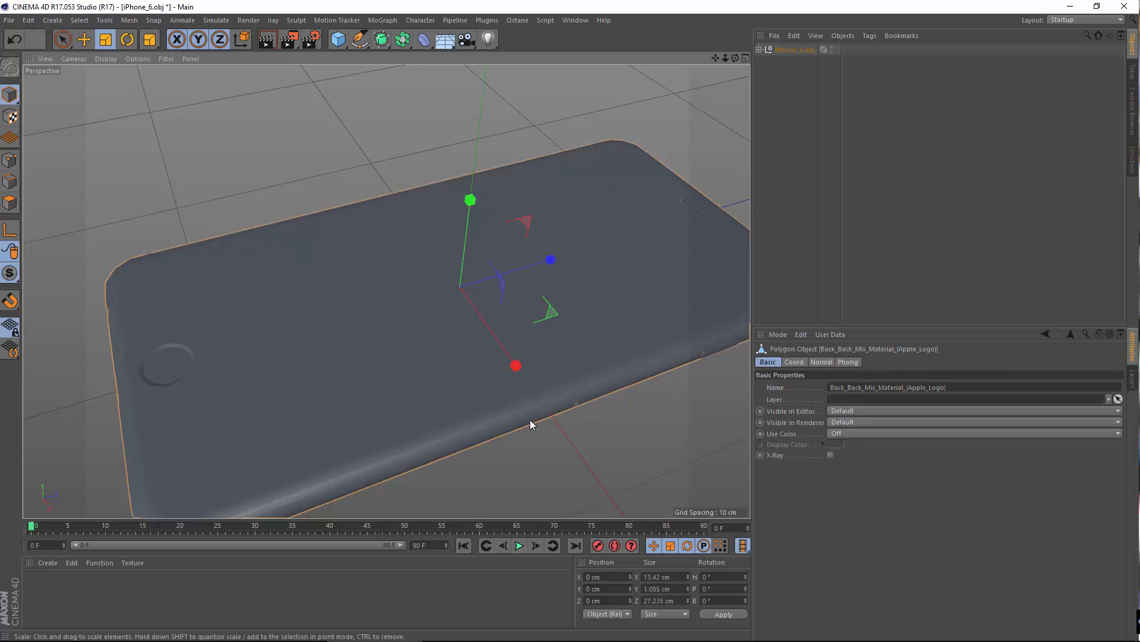
Step: Enlarge the iPhone_6.obj group in fine increments until the back part measures about 13.73 × 1.11 × 27.87 cm
left_click(795, 50)
left_click_drag(303, 162, 308, 163)
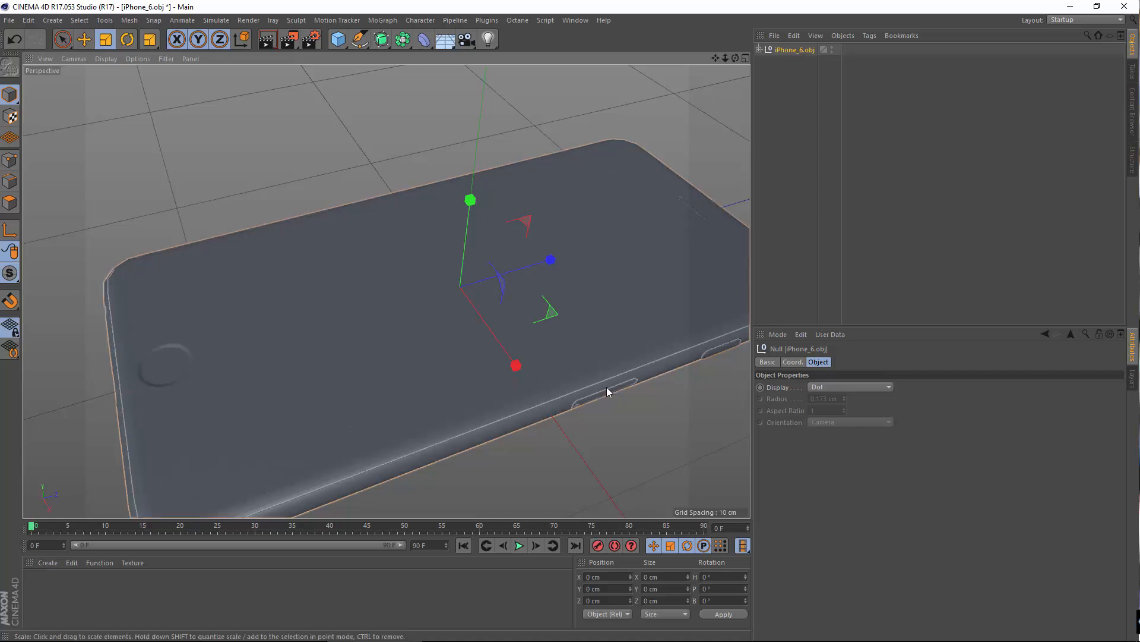
left_click(628, 375)
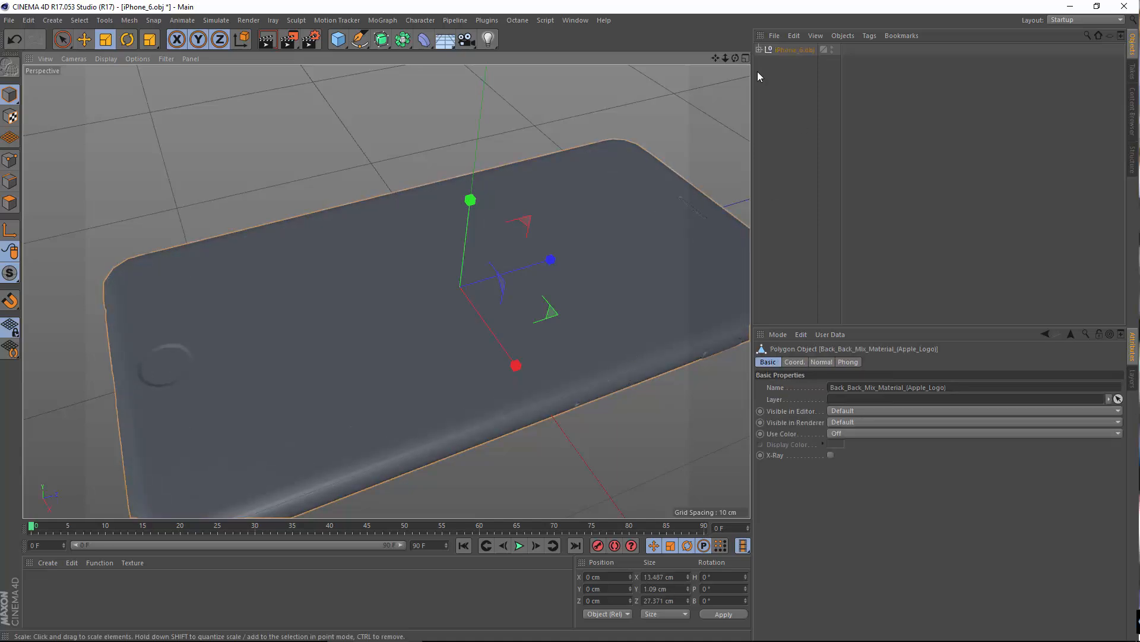
left_click(779, 50)
left_click_drag(366, 129, 398, 126)
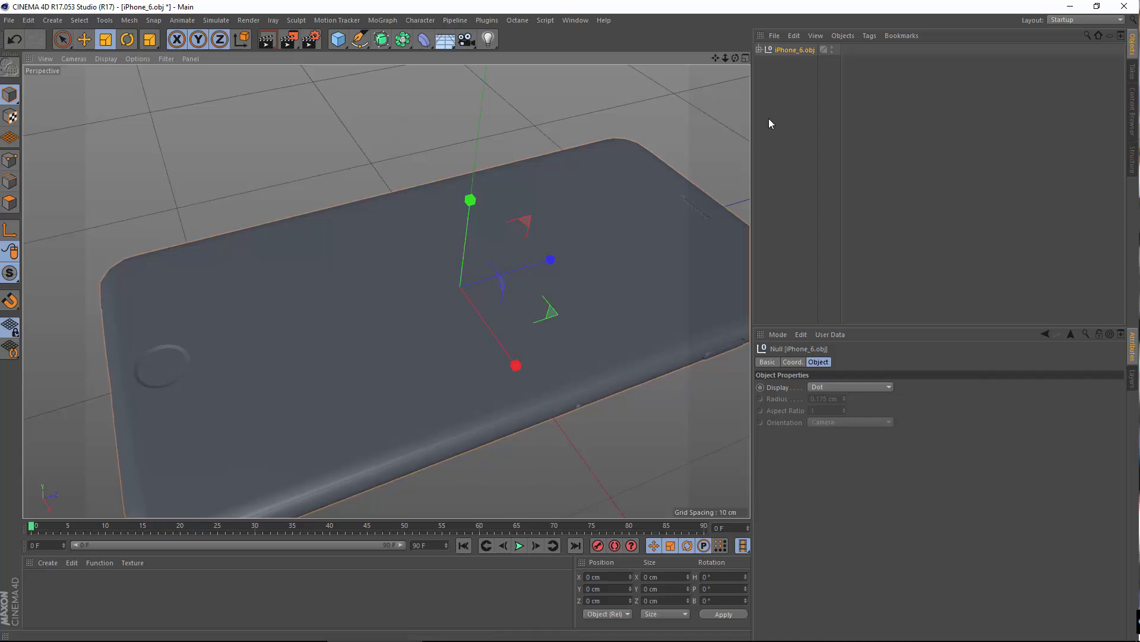
left_click(548, 417)
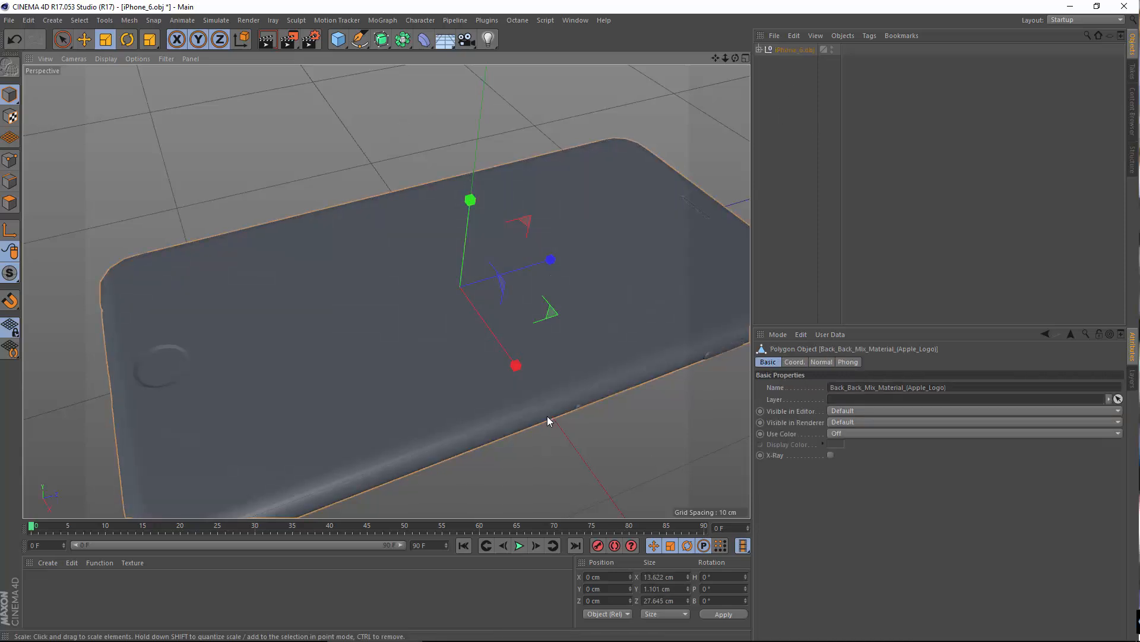
left_click(800, 51)
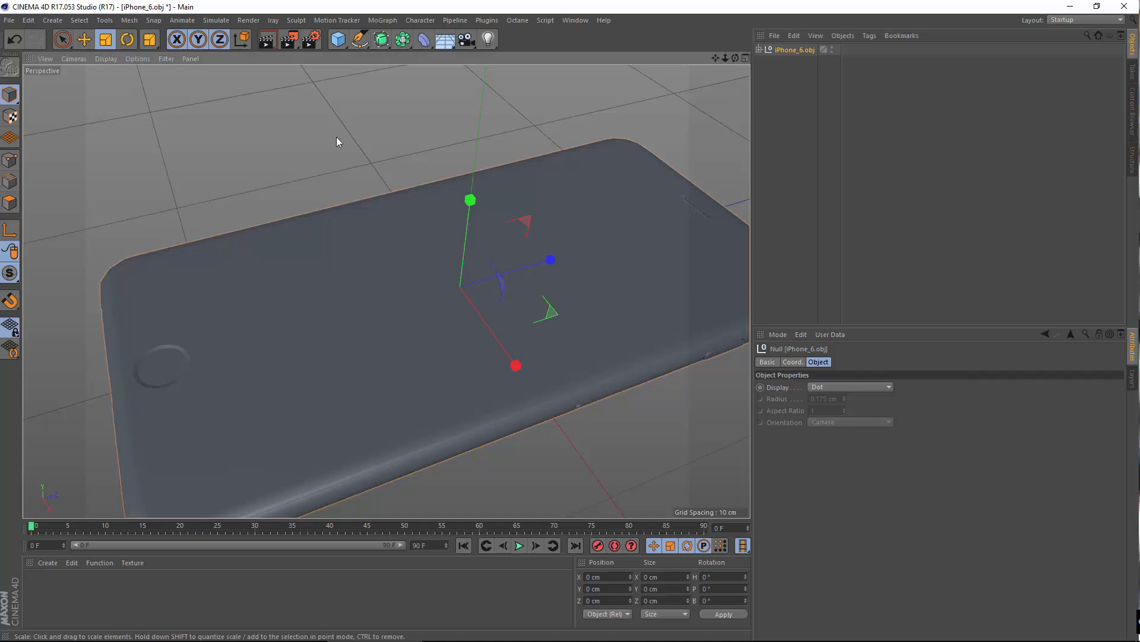
left_click_drag(336, 137, 345, 142)
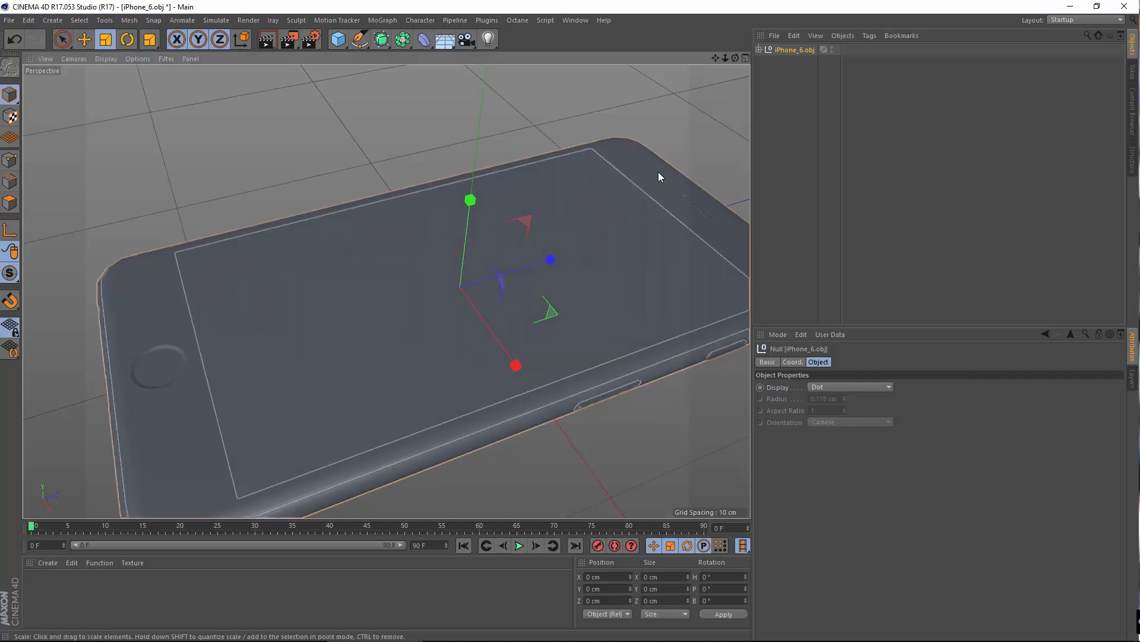
left_click(522, 424)
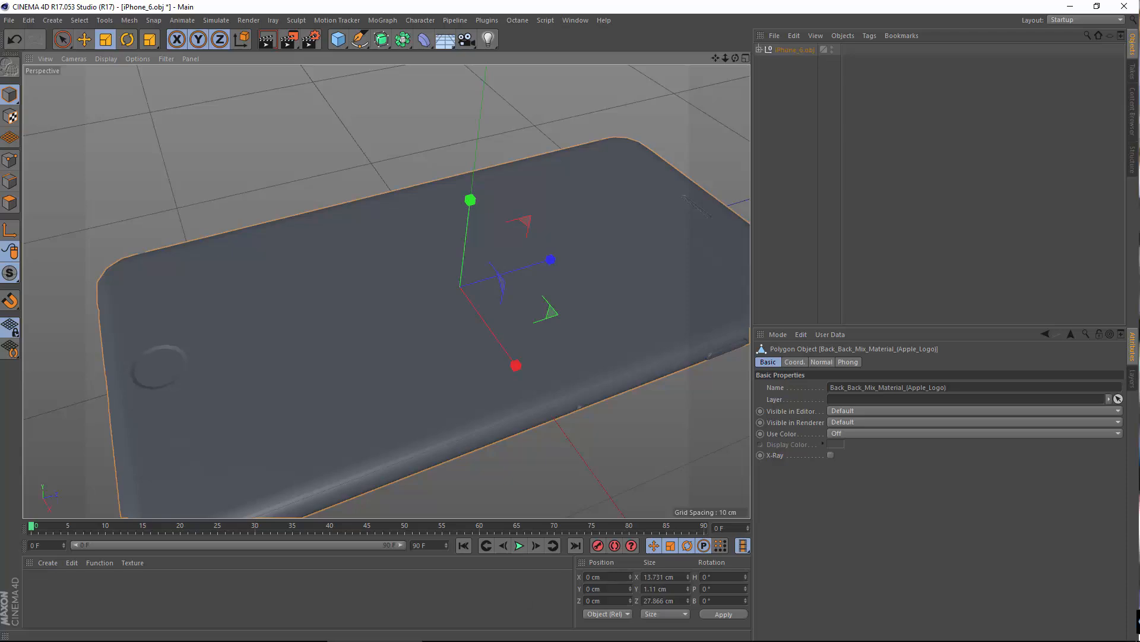
Step: Switch to the browser's iPhone 6s specifications to check the phone's dimensions, and return to Cinema 4D
mouse_move(360, 639)
left_click(905, 634)
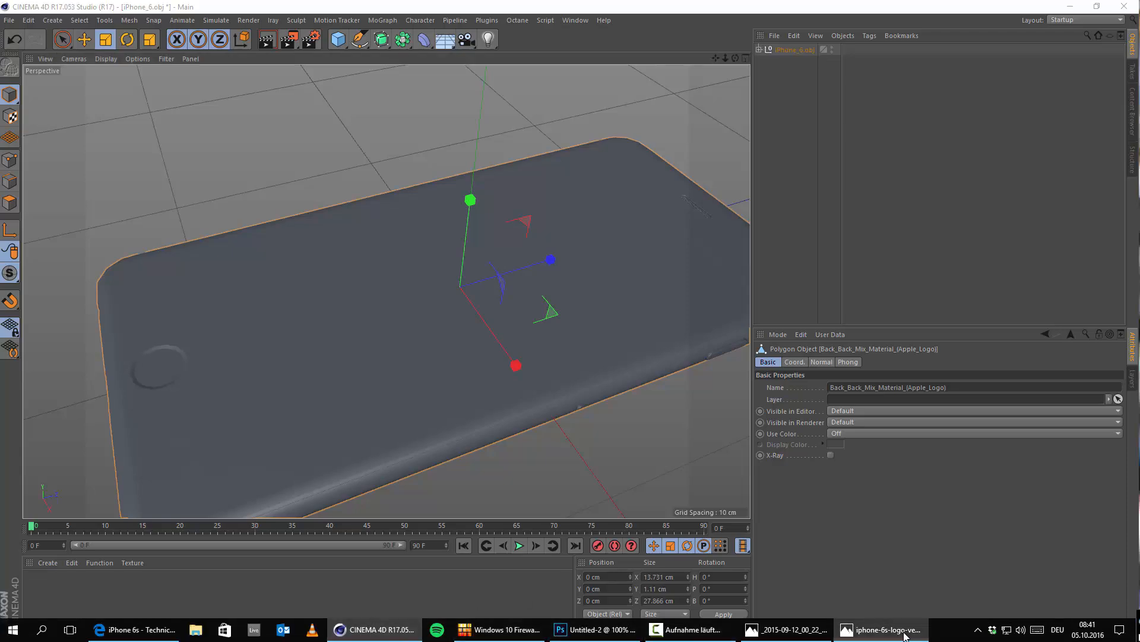
left_click(906, 634)
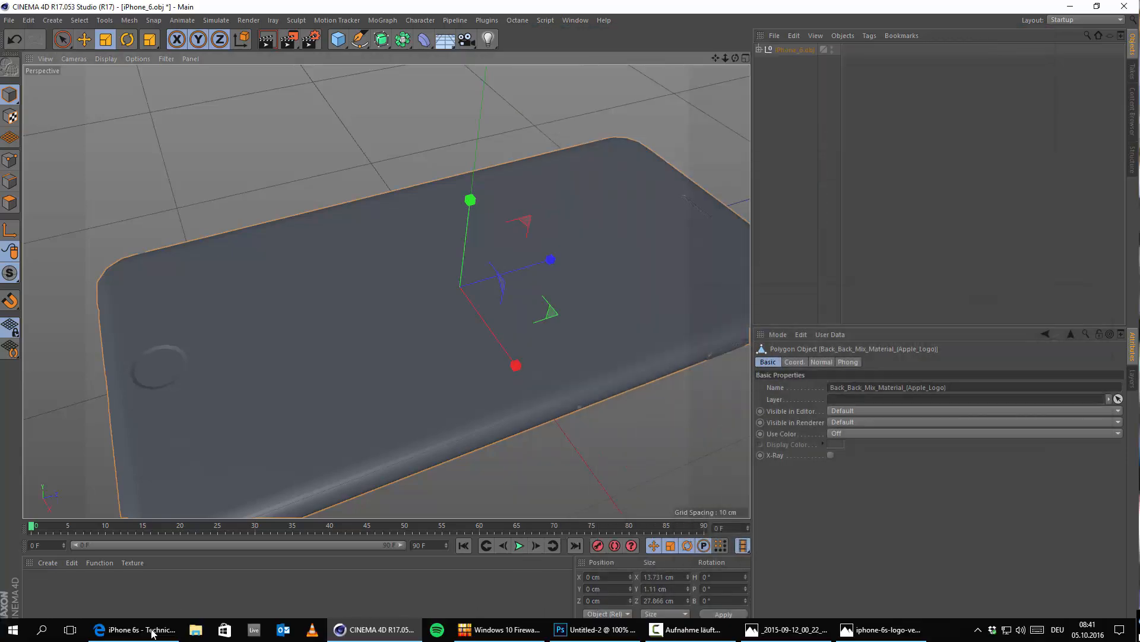
left_click(151, 632)
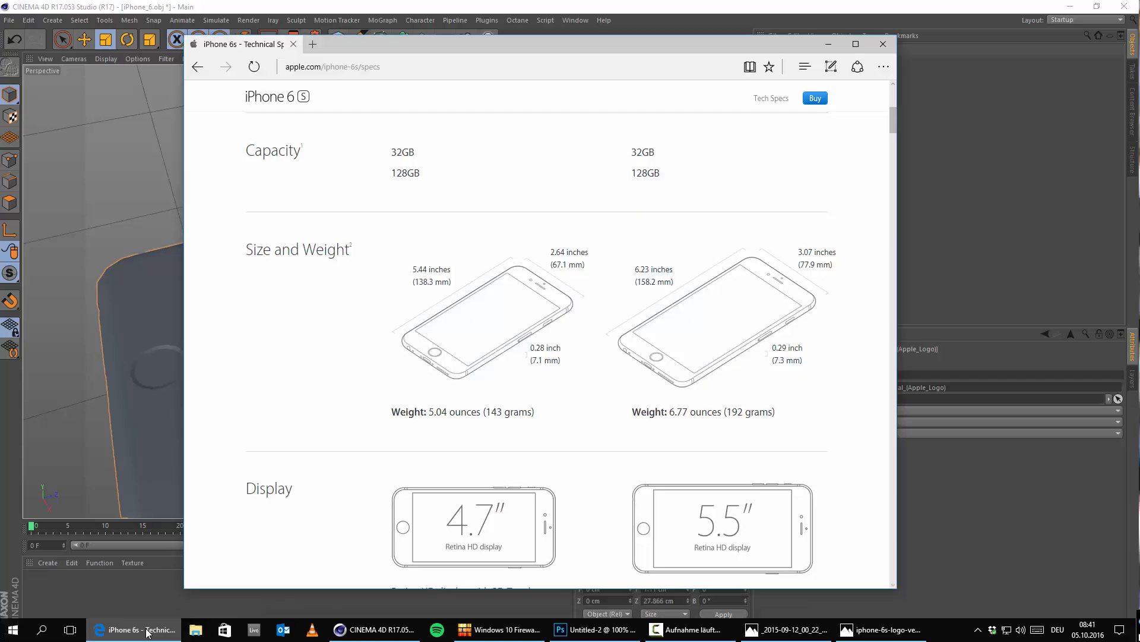
left_click(147, 632)
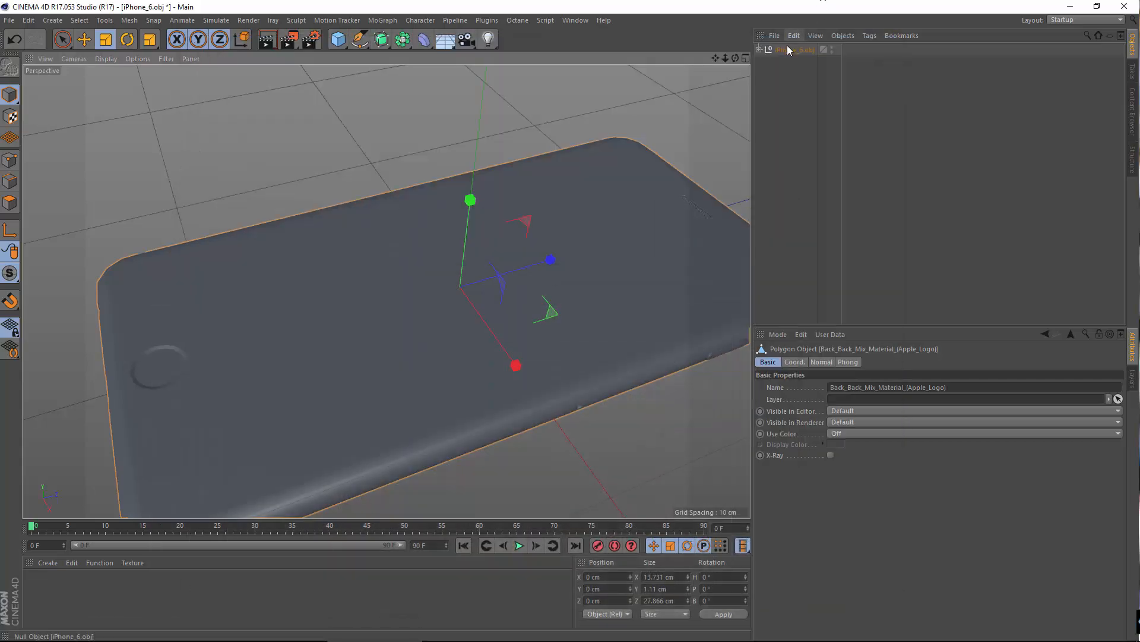
Step: Fine-tune the uniform scale of the iPhone_6.obj group until the back part measures about 13.79 × 1.11 × 27.98 cm
left_click(788, 50)
left_click_drag(415, 105, 440, 124)
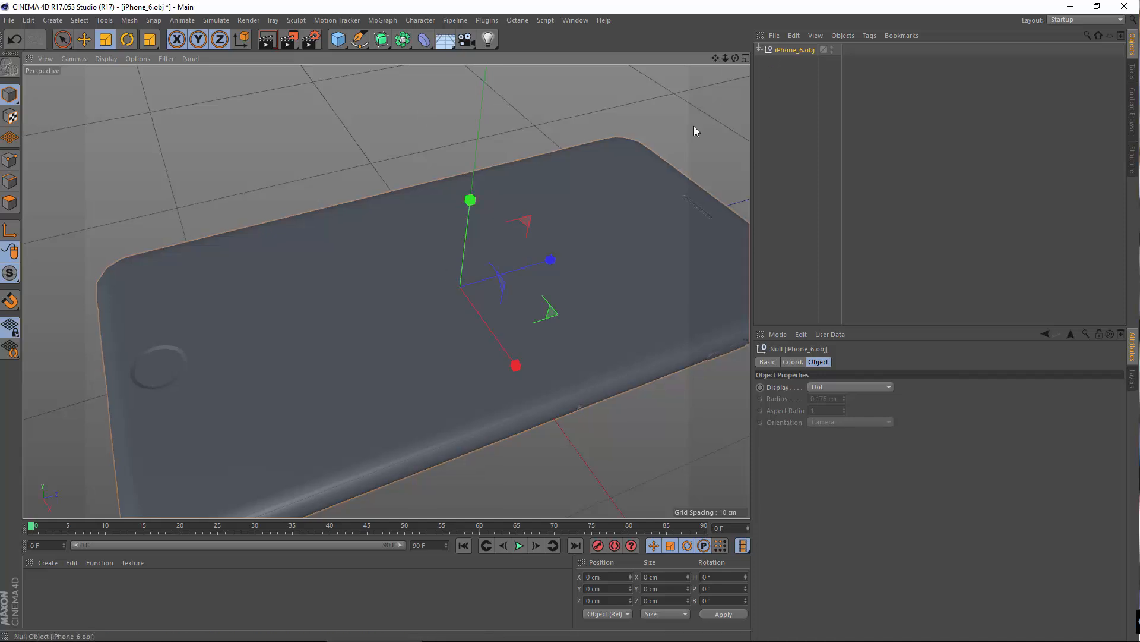
left_click(540, 424)
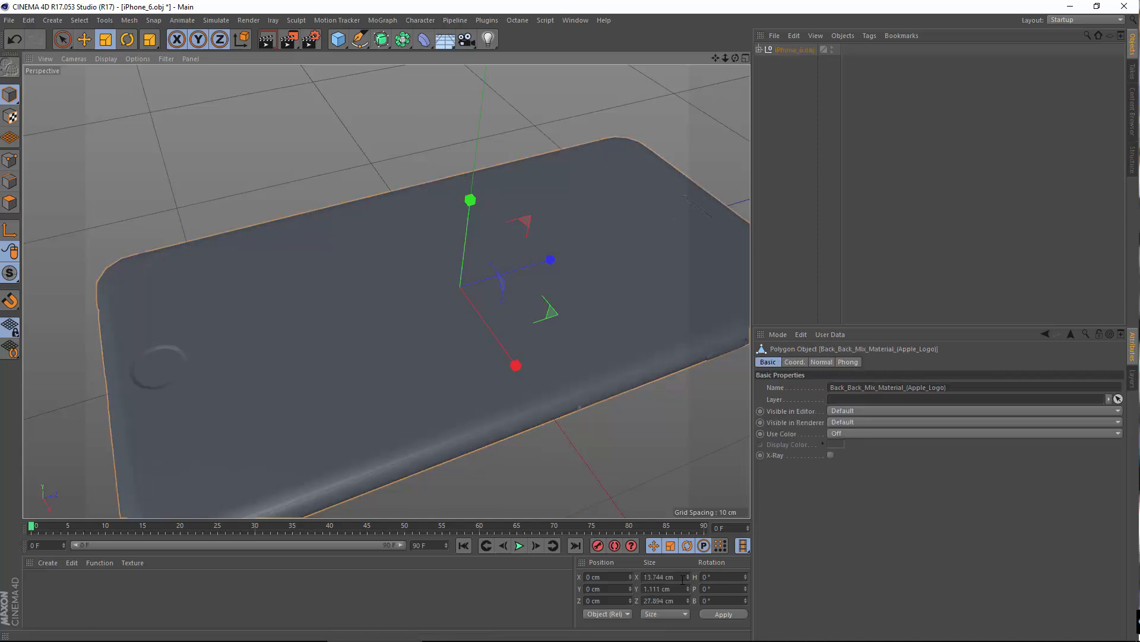
left_click(811, 51)
left_click_drag(369, 177, 378, 180)
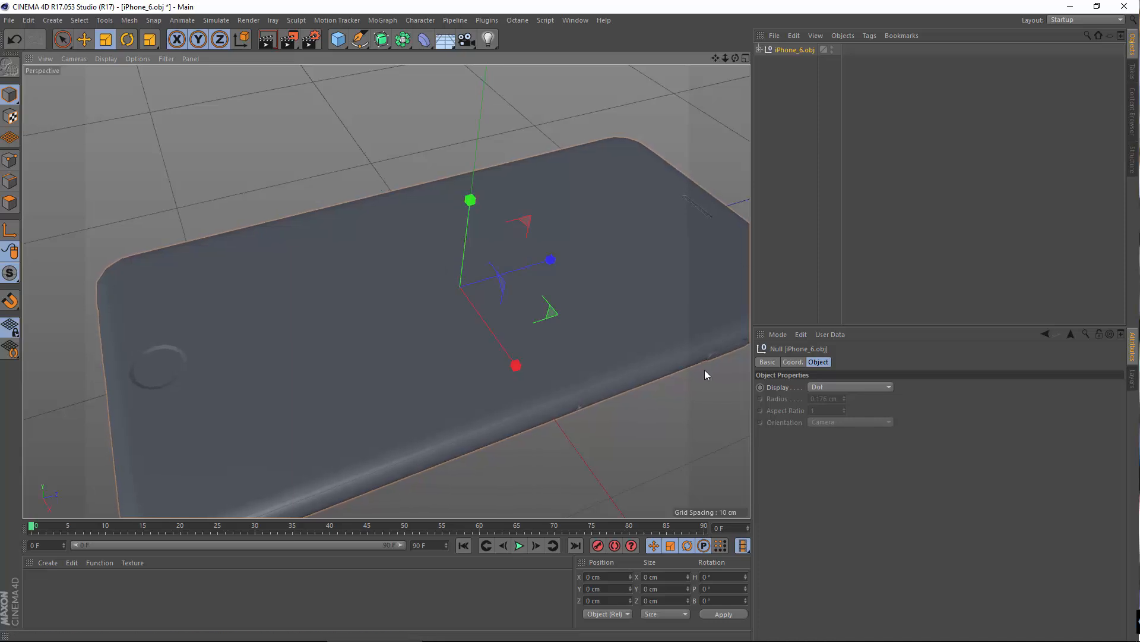
left_click(537, 440)
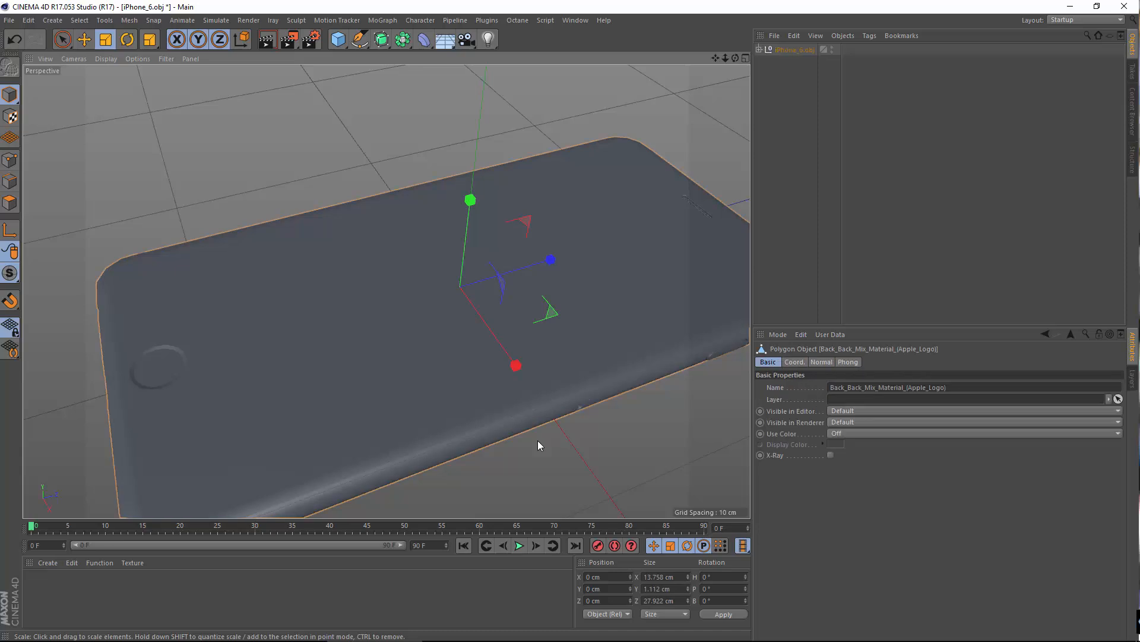
left_click(803, 51)
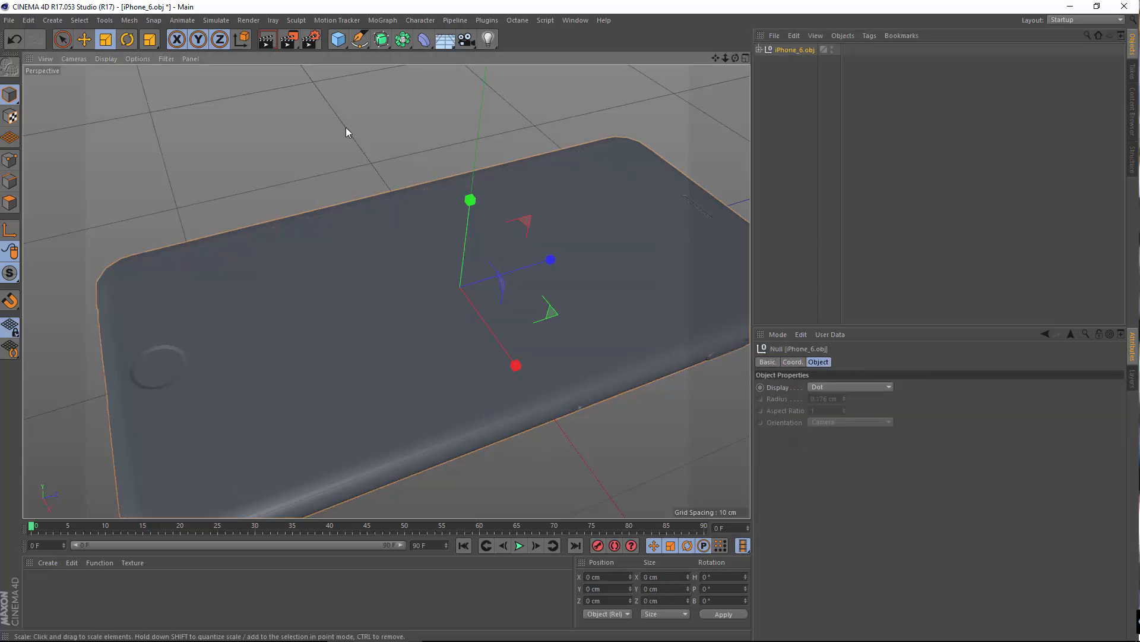
left_click_drag(345, 127, 348, 128)
left_click(509, 426)
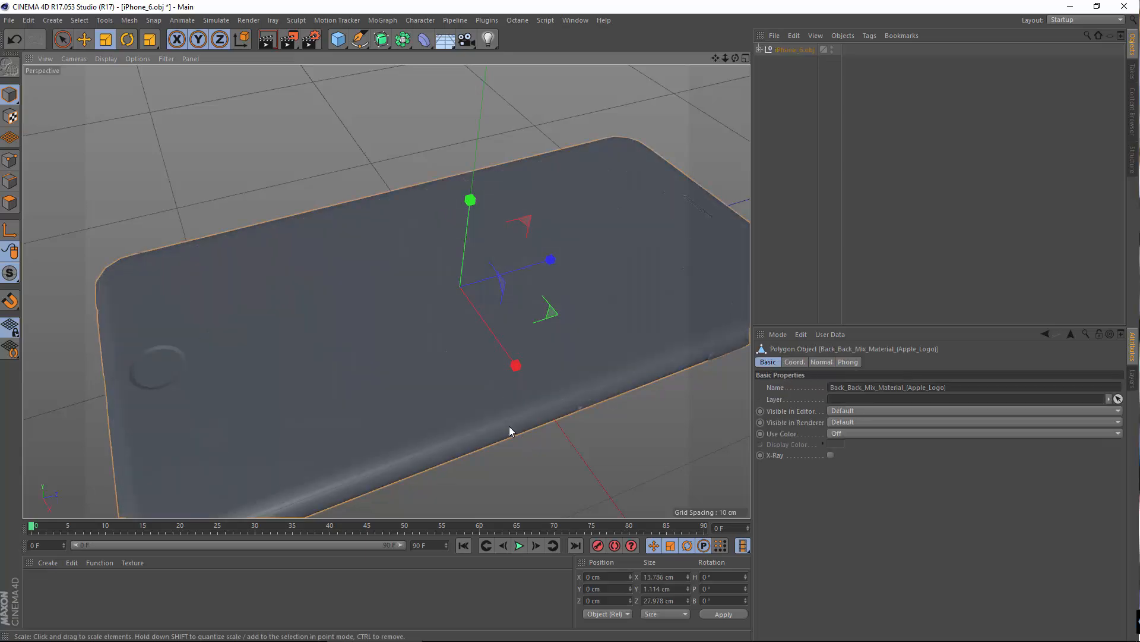
Step: Compare against the iPhone 6s dimensions in the browser and scale the iPhone_6.obj group to a back part of about 13.81 × 1.12 × 28.03 cm
mouse_move(383, 639)
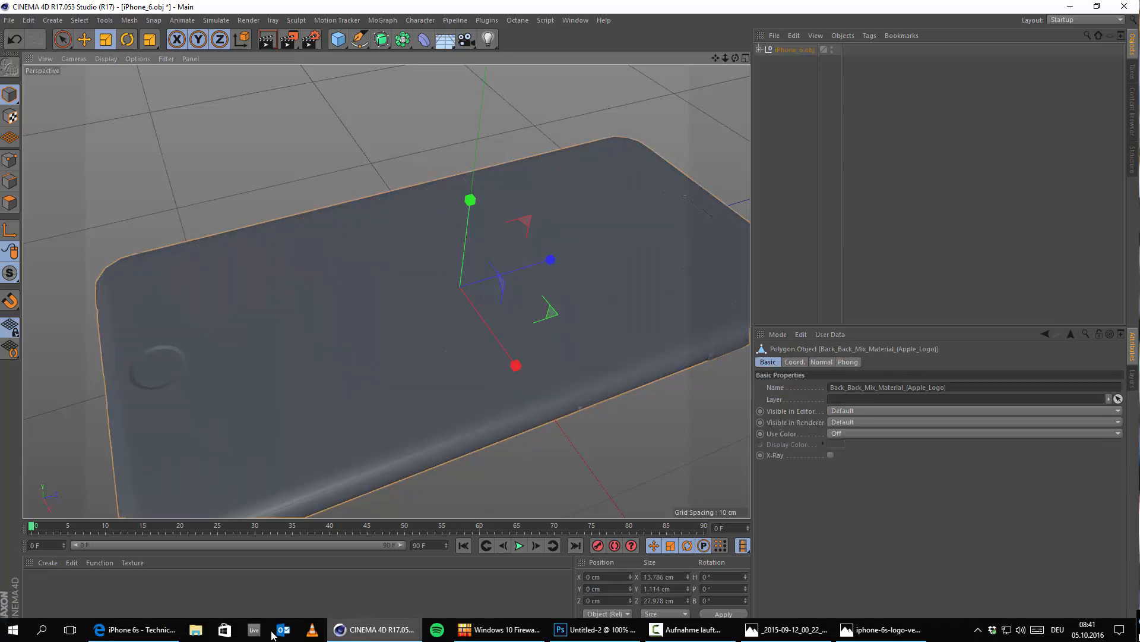
left_click(137, 629)
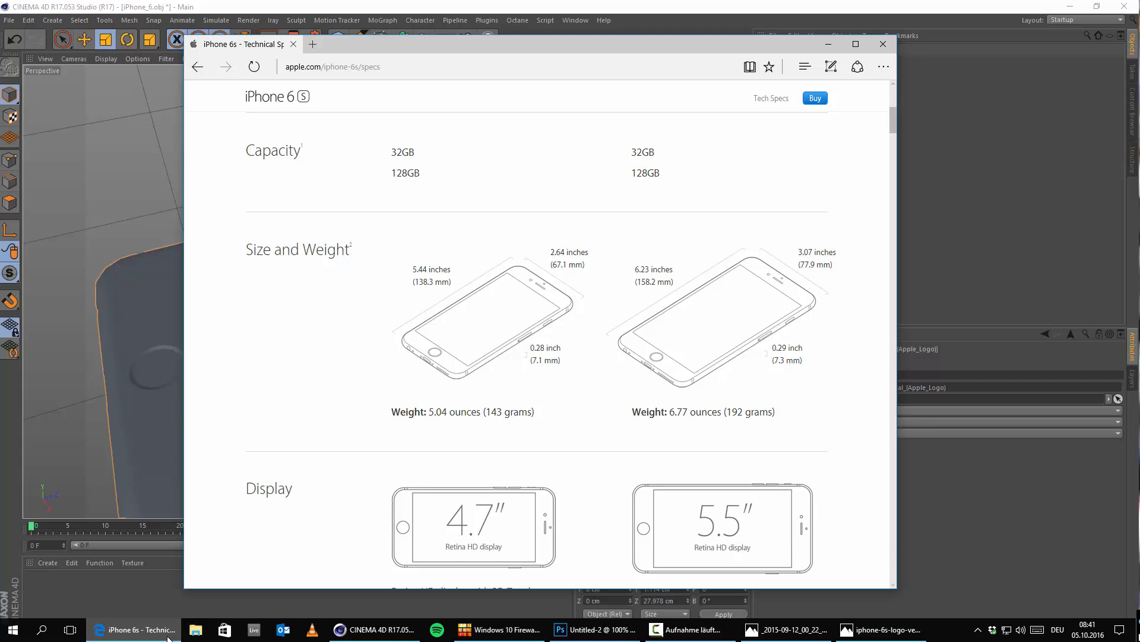
left_click(168, 637)
left_click(795, 50)
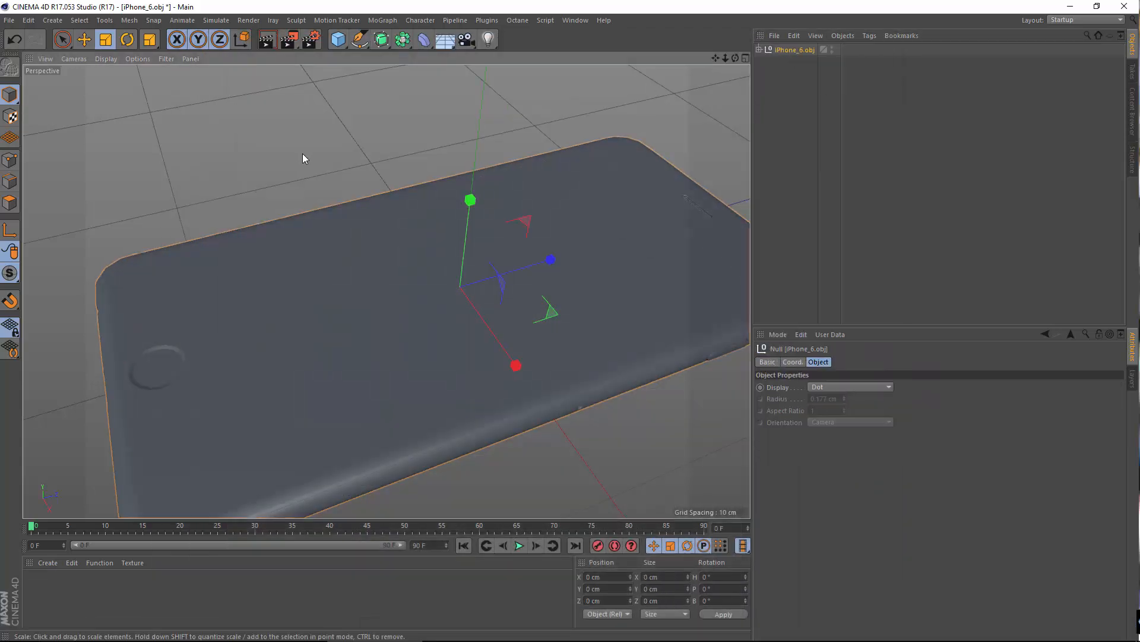
left_click_drag(303, 154, 302, 155)
left_click(482, 443)
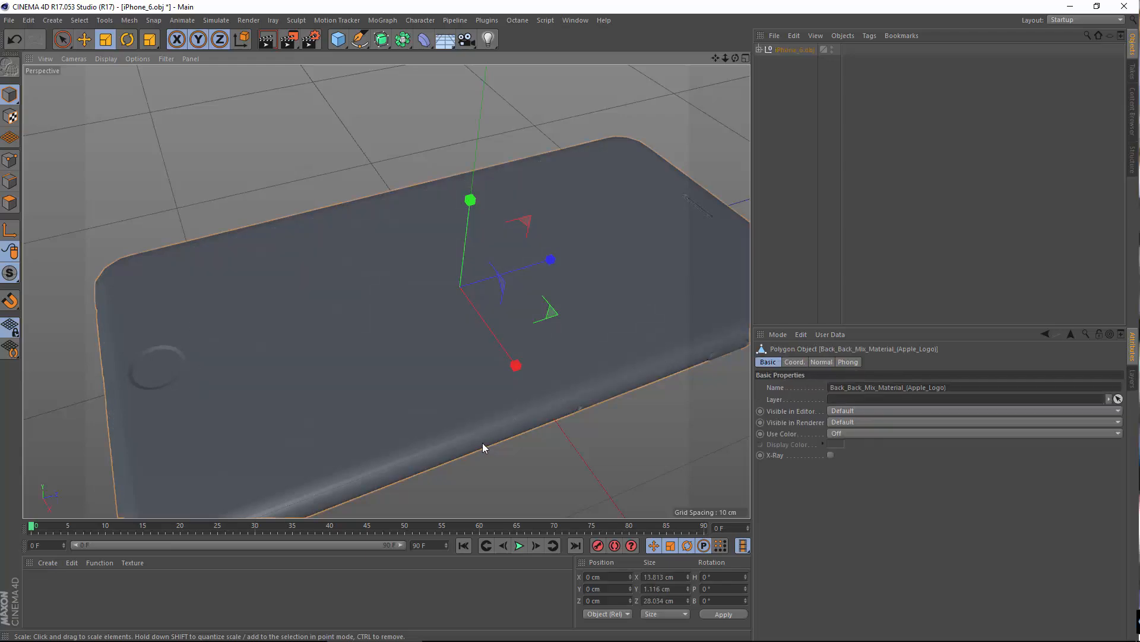
left_click(148, 636)
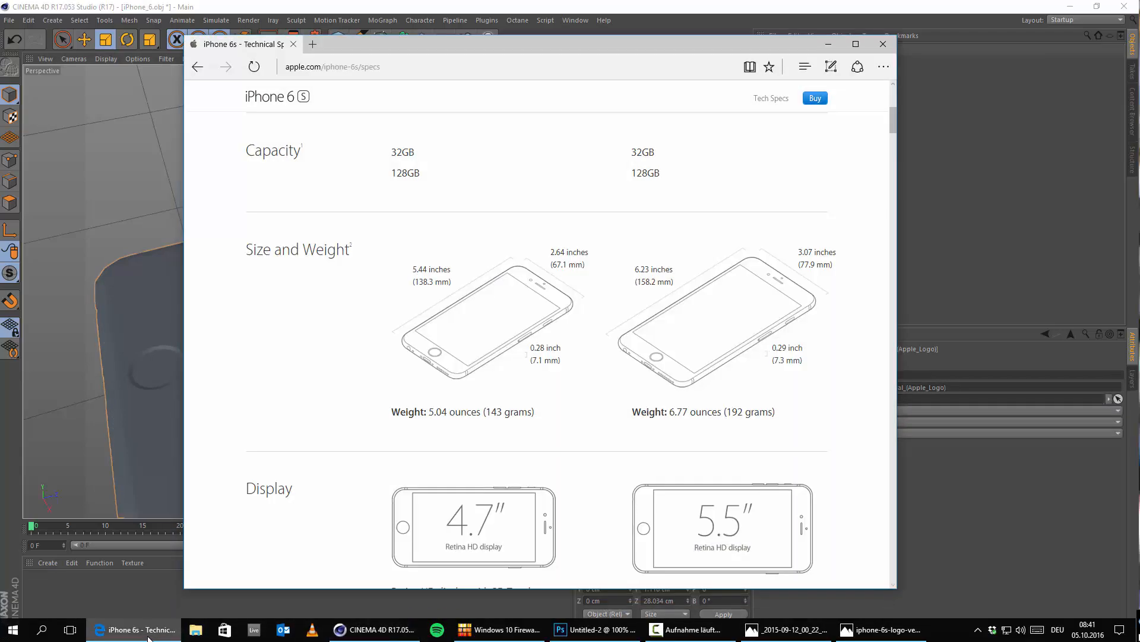
left_click(148, 635)
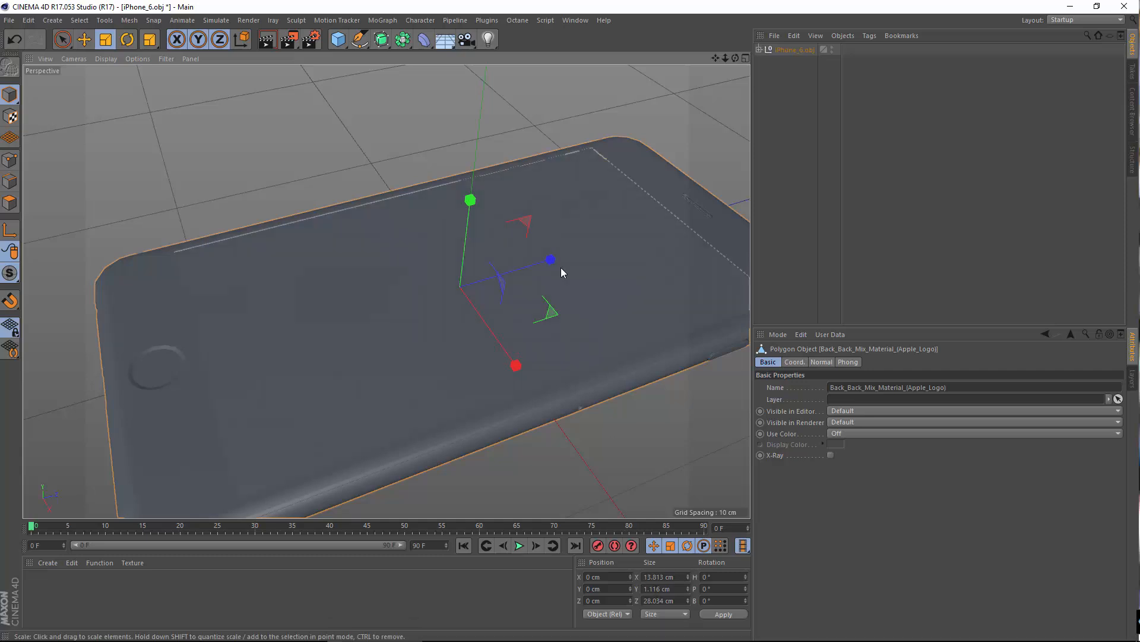
Step: Deselect the back part and inspect the scaled phone's front, home button and lower edge up close and as a whole
scroll(380, 196, "down", 4)
left_click(224, 218)
left_click_drag(225, 219, 429, 283, "alt")
scroll(412, 442, "up", 5)
left_click_drag(413, 442, 385, 380, "alt")
left_click_drag(452, 336, 435, 443, "alt")
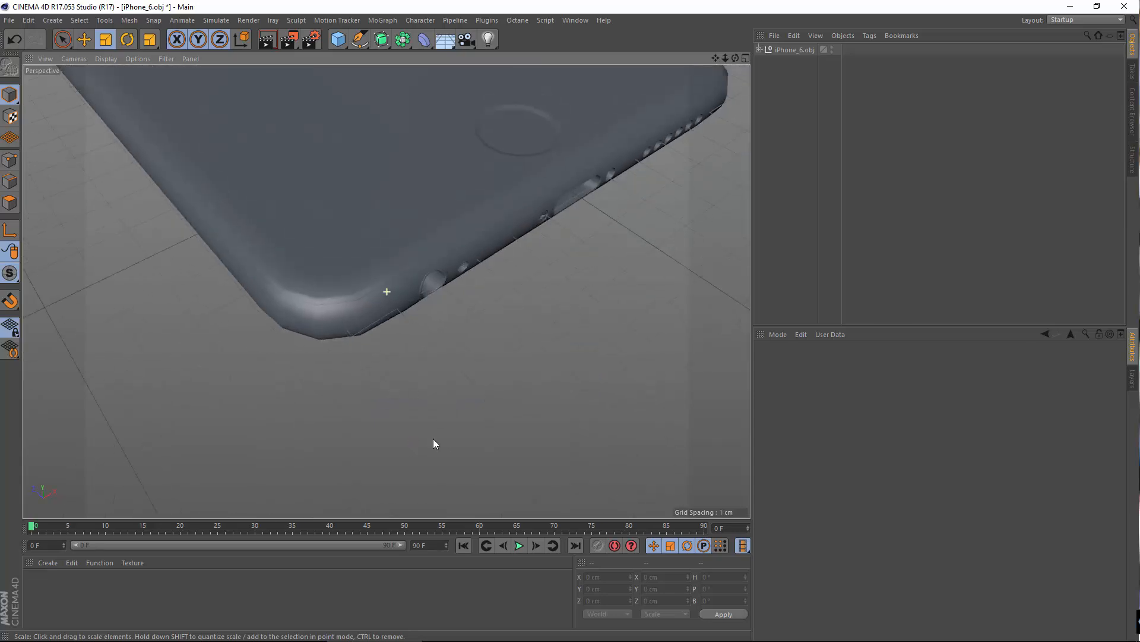
scroll(436, 392, "down", 5)
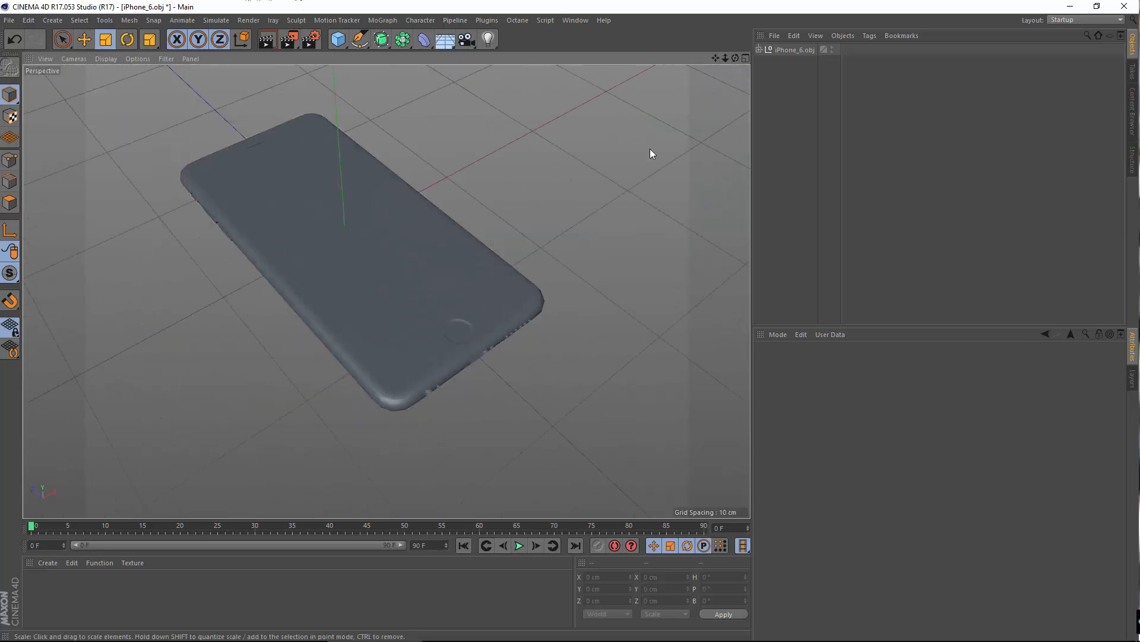
Step: Reduce the Cinema 4D window from full screen, view the iPhone 6s logo image in Fotos and hide it again
double_click(356, 6)
left_click(24, 24)
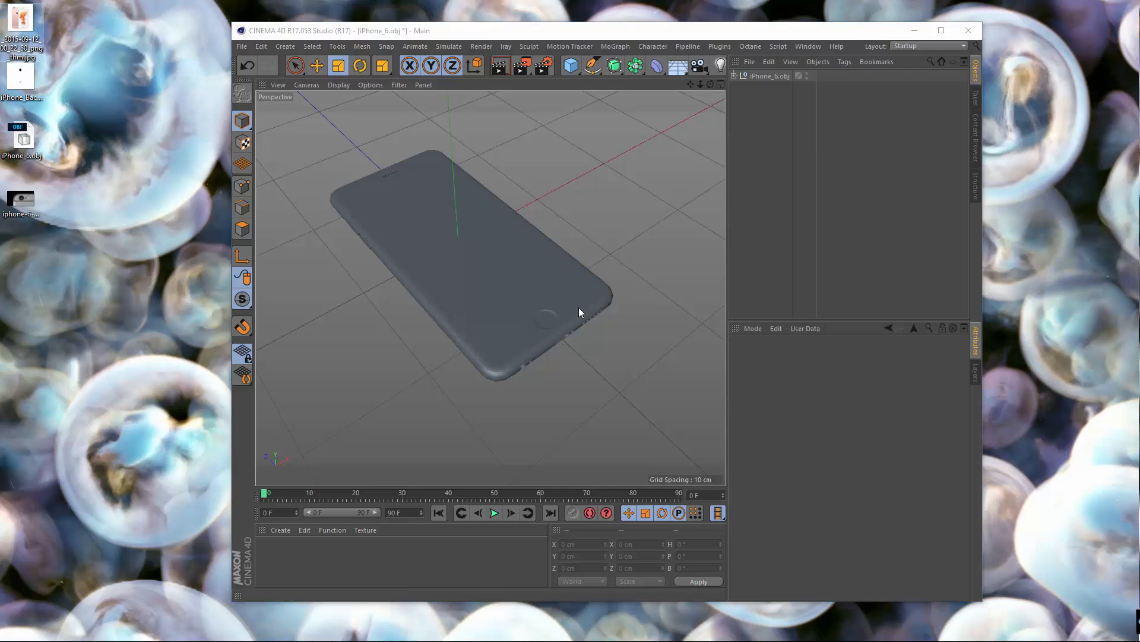
mouse_move(622, 619)
left_click(879, 629)
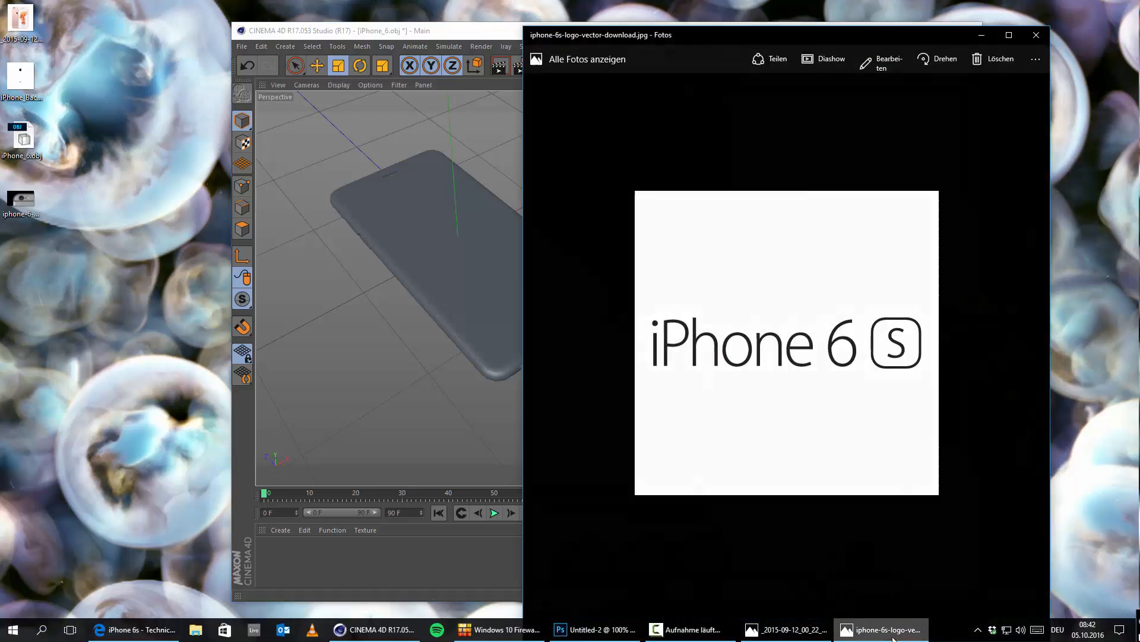
left_click(881, 631)
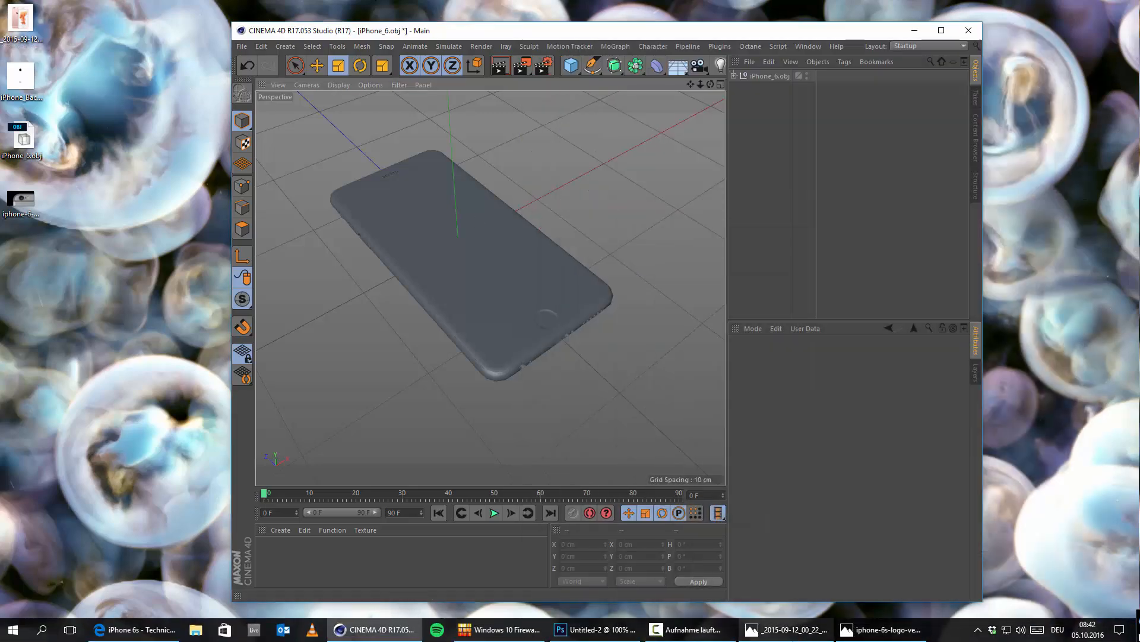
Step: Switch to the rose gold iPhone reference photo in Fotos and place its window so the Cinema 4D model stays partly visible beside it
left_click(787, 631)
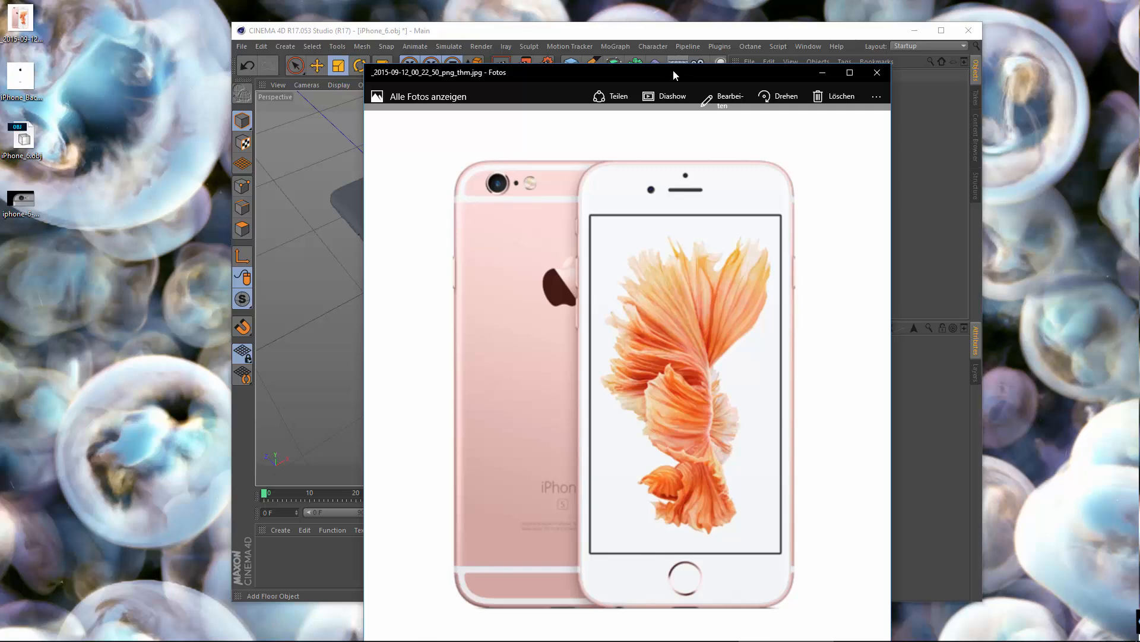
left_click_drag(674, 75, 1139, 42)
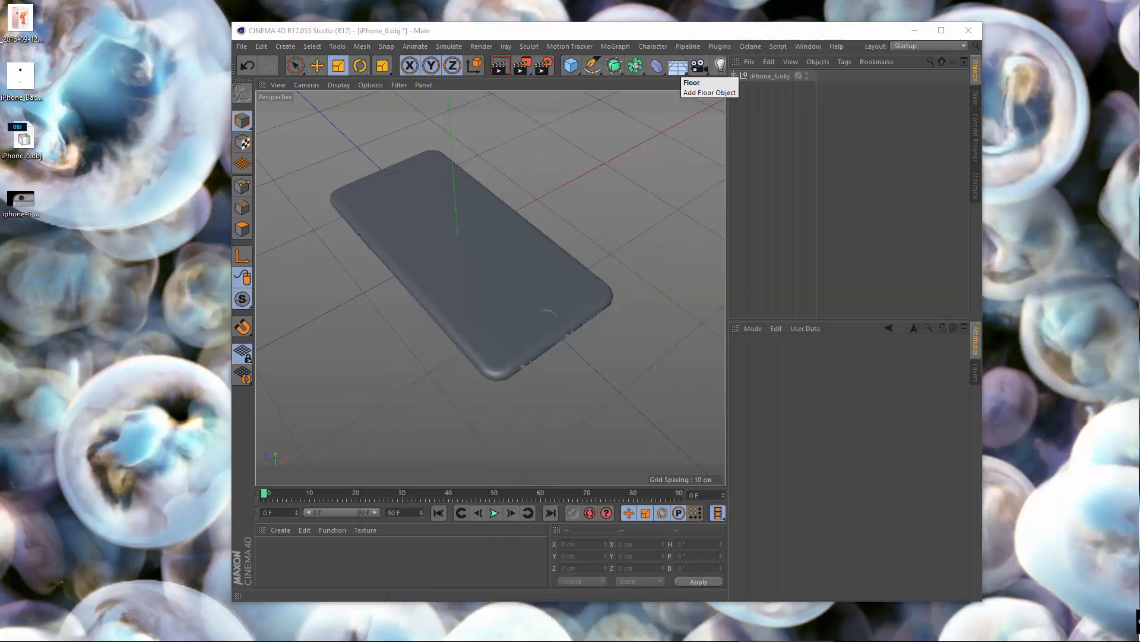
left_click_drag(1139, 41, 881, 41)
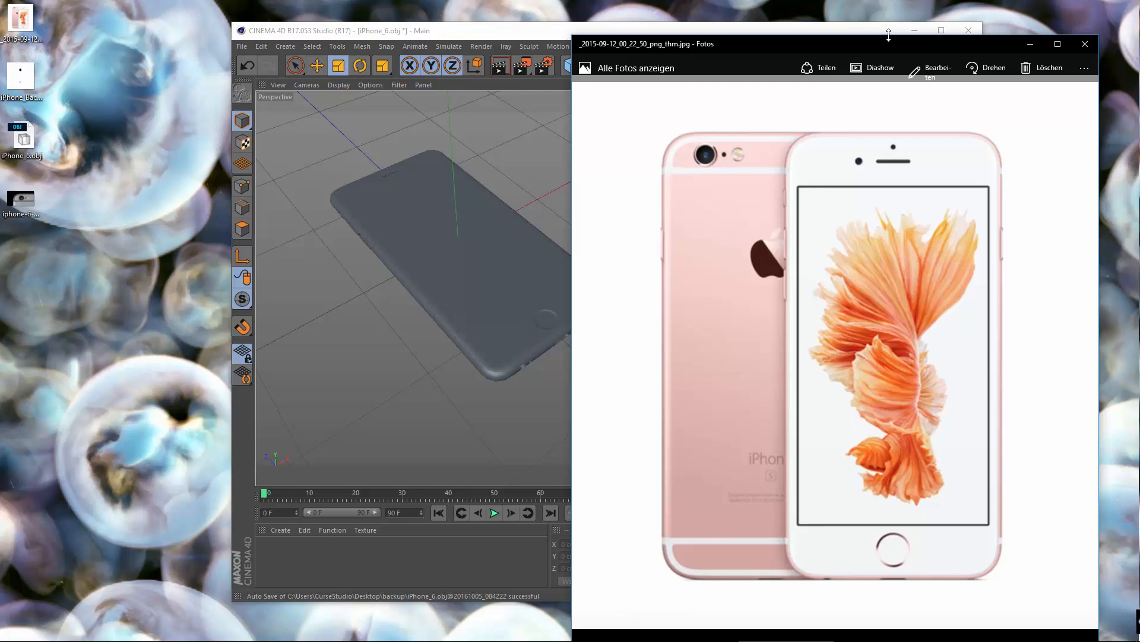
left_click(798, 632)
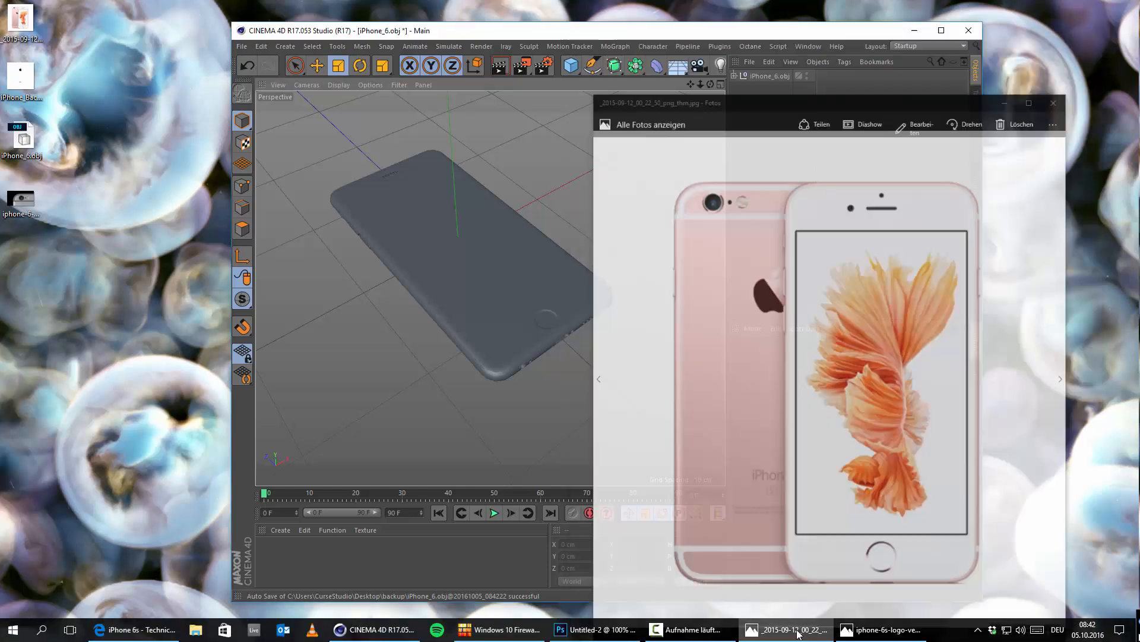
left_click(793, 630)
left_click(793, 631)
left_click(793, 631)
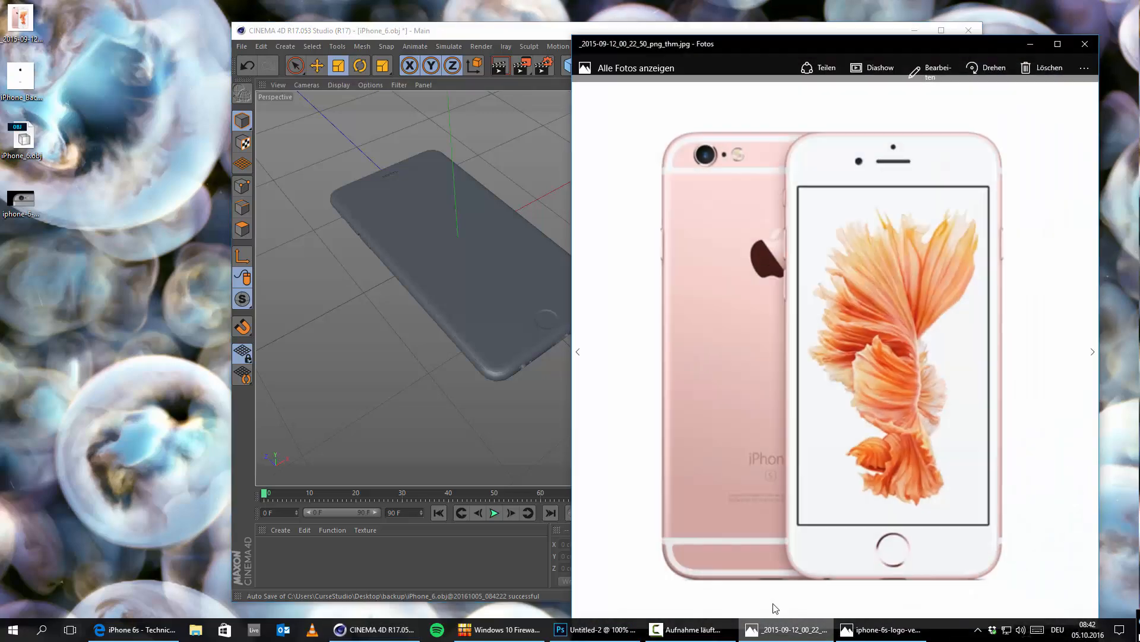
left_click_drag(807, 50, 743, 53)
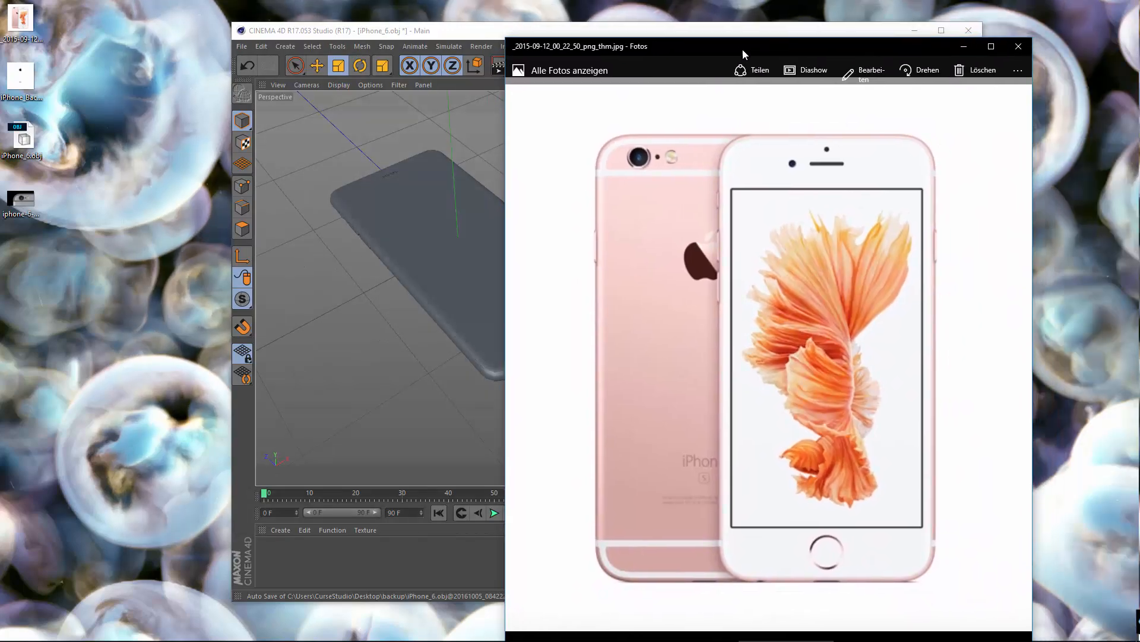
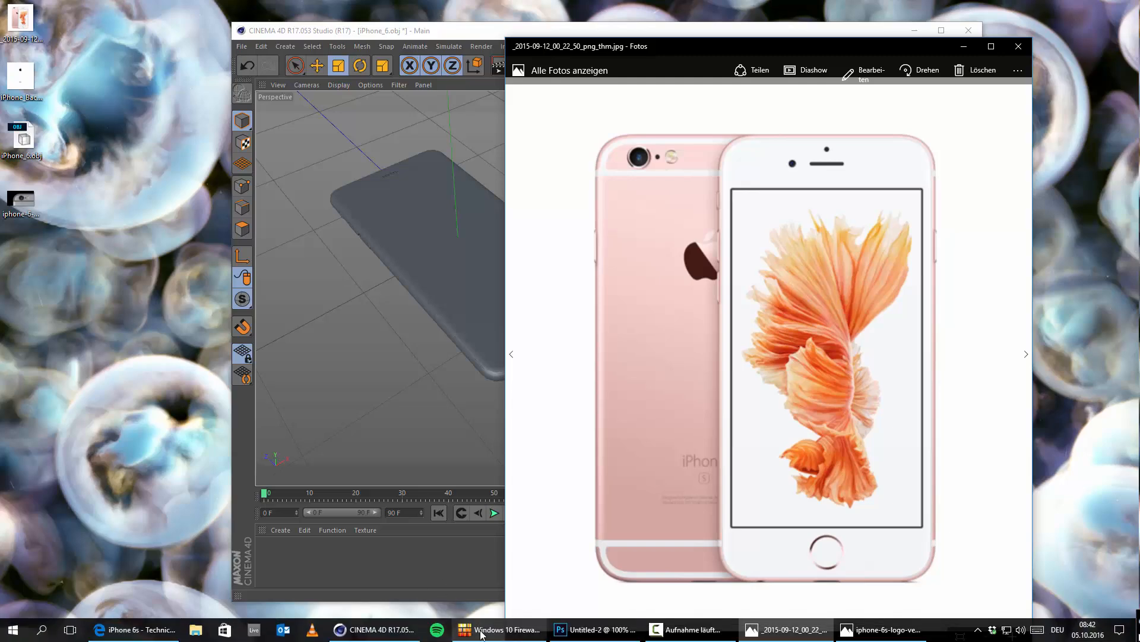
Step: Switch to Photoshop, open _2015-09-12_00_22_50_png_thm.jpg from the Desktop and convert its locked background into a regular layer
left_click(594, 638)
left_click(32, 8)
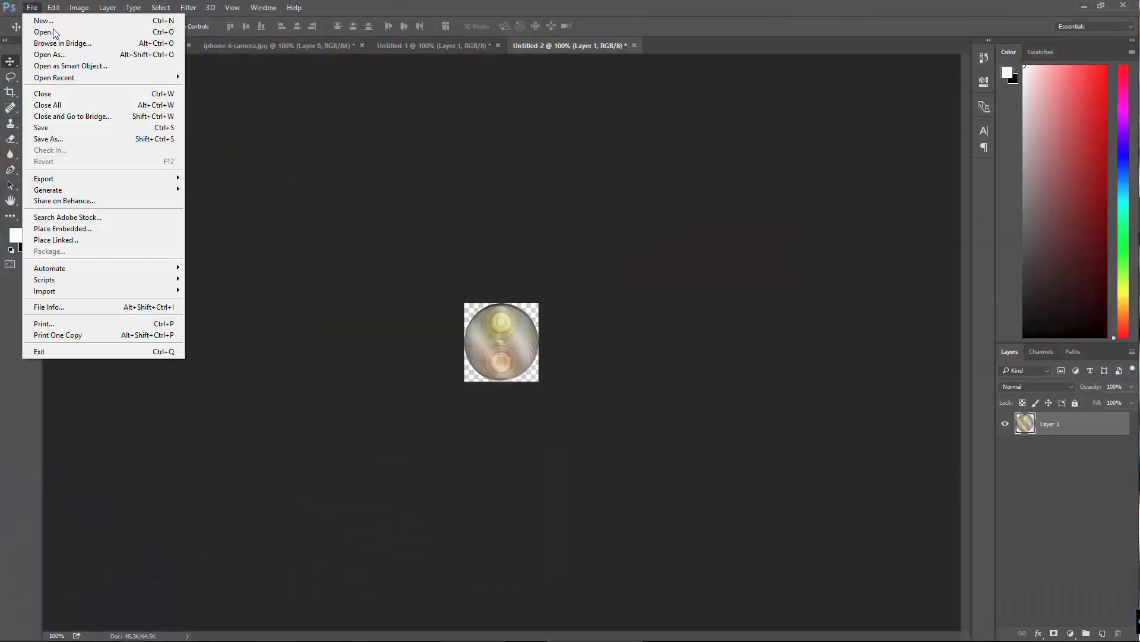
left_click(54, 31)
left_click(422, 151)
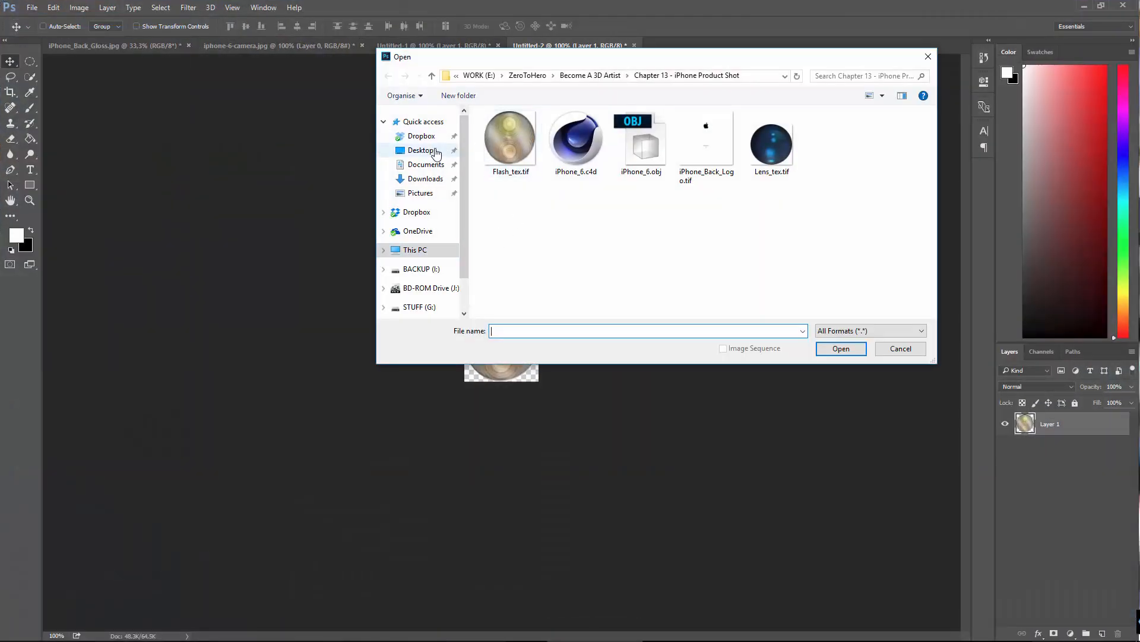
left_click(701, 238)
left_click(765, 145)
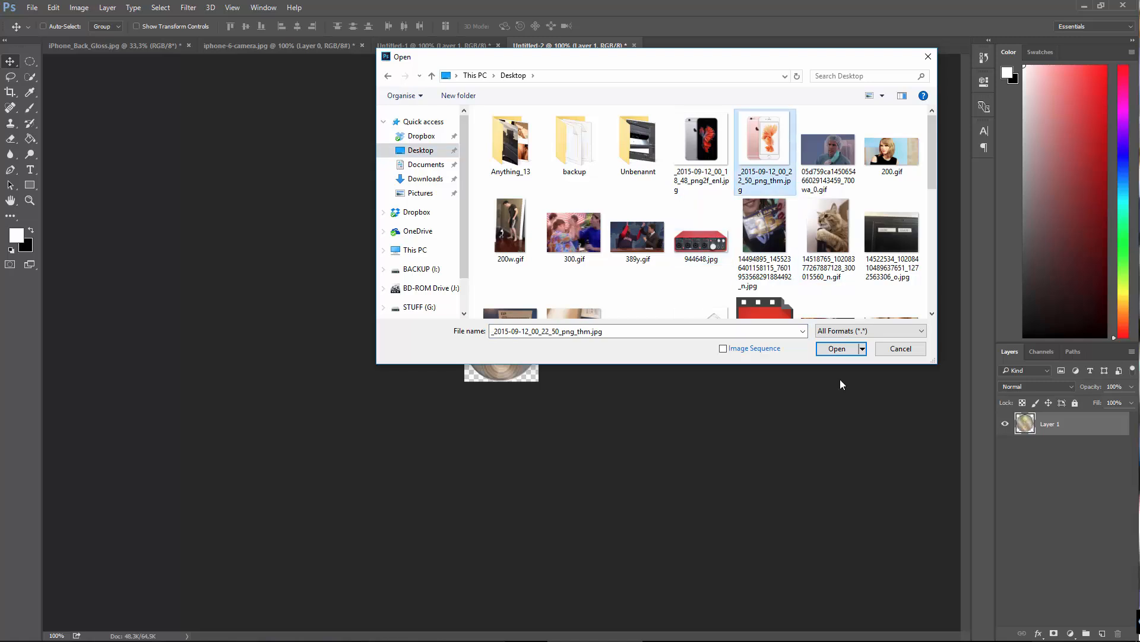
left_click(848, 346)
double_click(1024, 423)
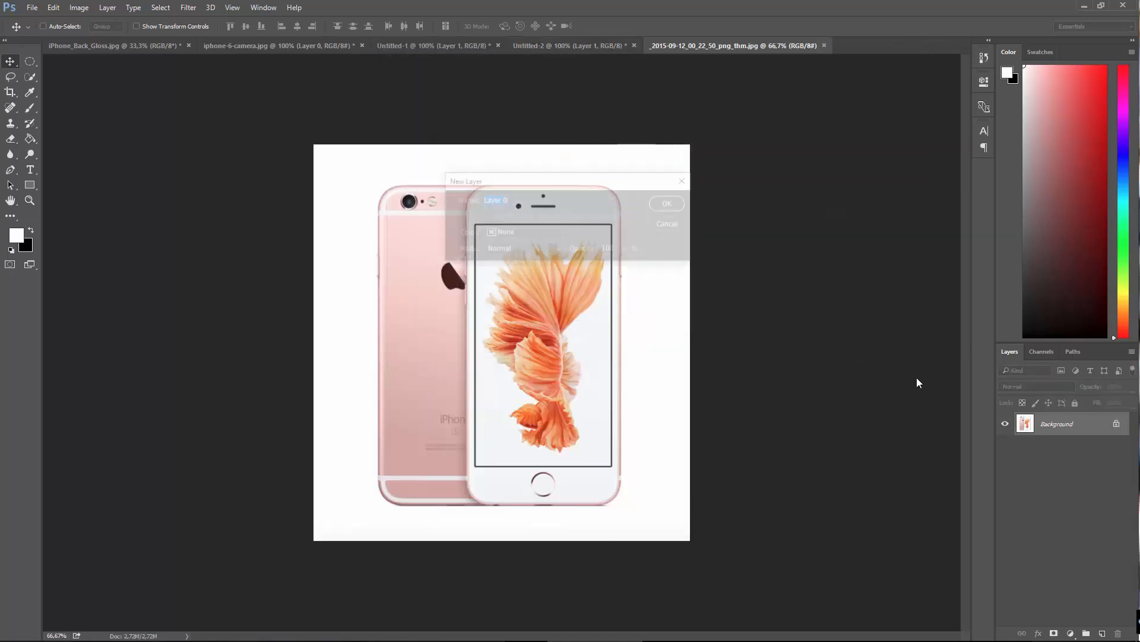
left_click(662, 198)
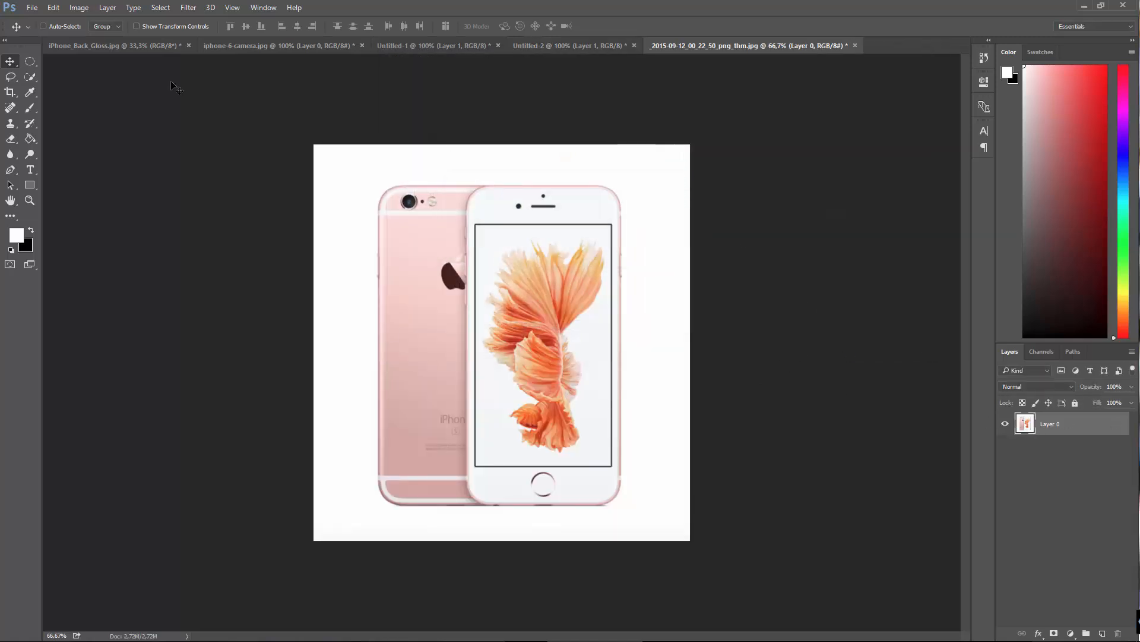
Step: Select the front phone's display area with the Rectangular Marquee, following its black frame, and cut it out of the photo
left_click(33, 60)
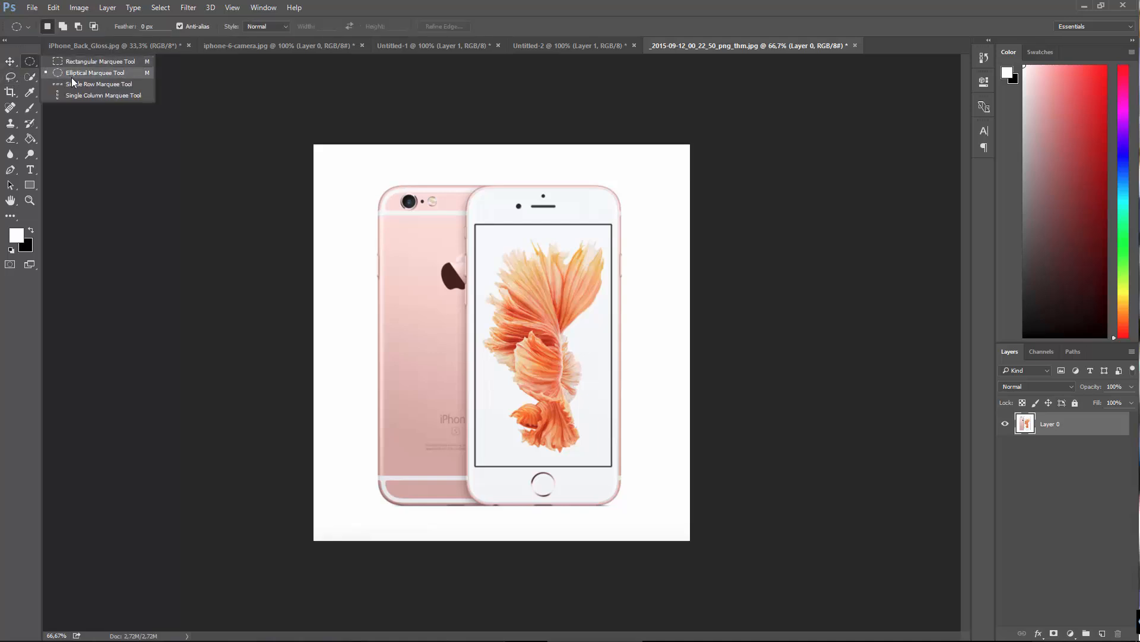
left_click(100, 61)
key("ctrl+plus")
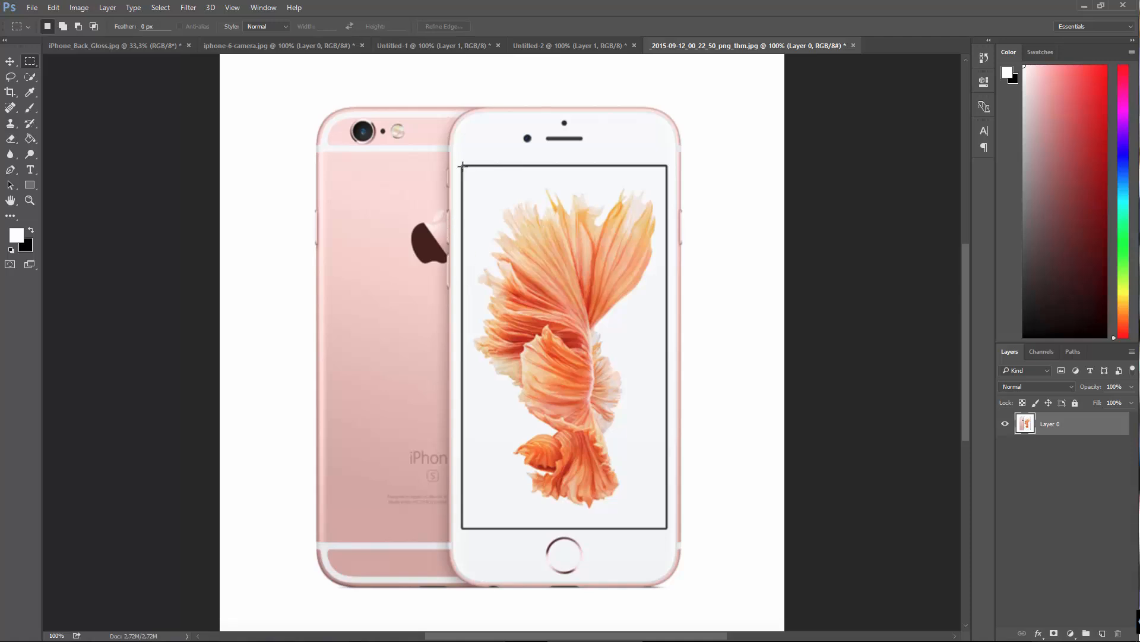
left_click_drag(463, 166, 657, 503)
left_click_drag(463, 165, 668, 530)
left_click(53, 8)
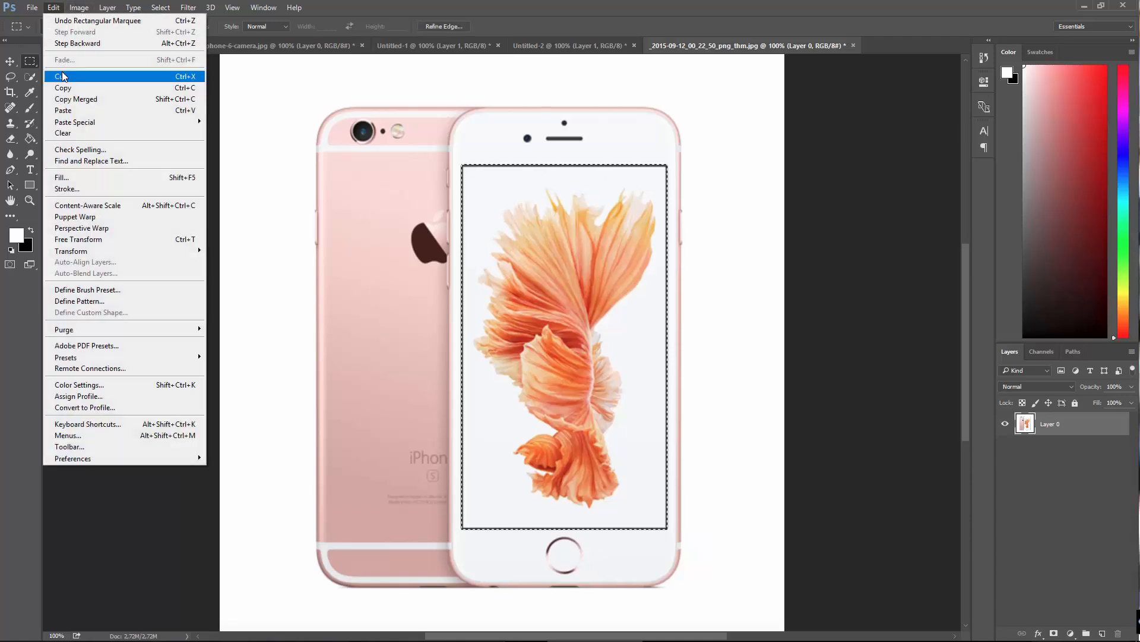
left_click(62, 76)
Step: Create a new 347 × 615 pixel document with a white background and paste the cut-out fish wallpaper into it
left_click(32, 7)
left_click(42, 20)
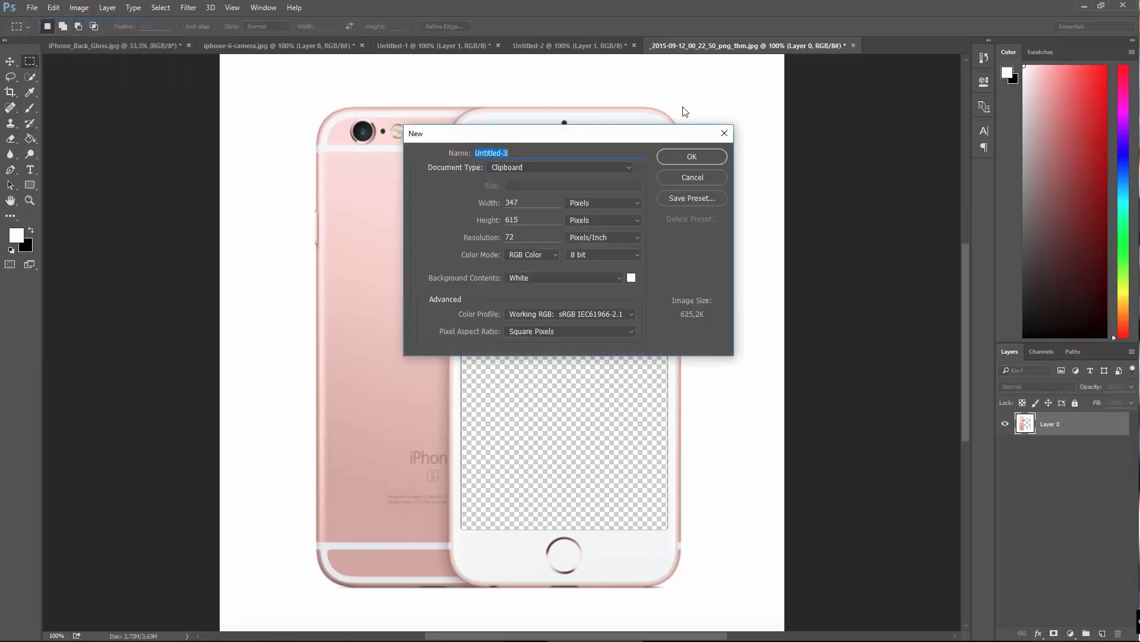
left_click(713, 155)
left_click(33, 11)
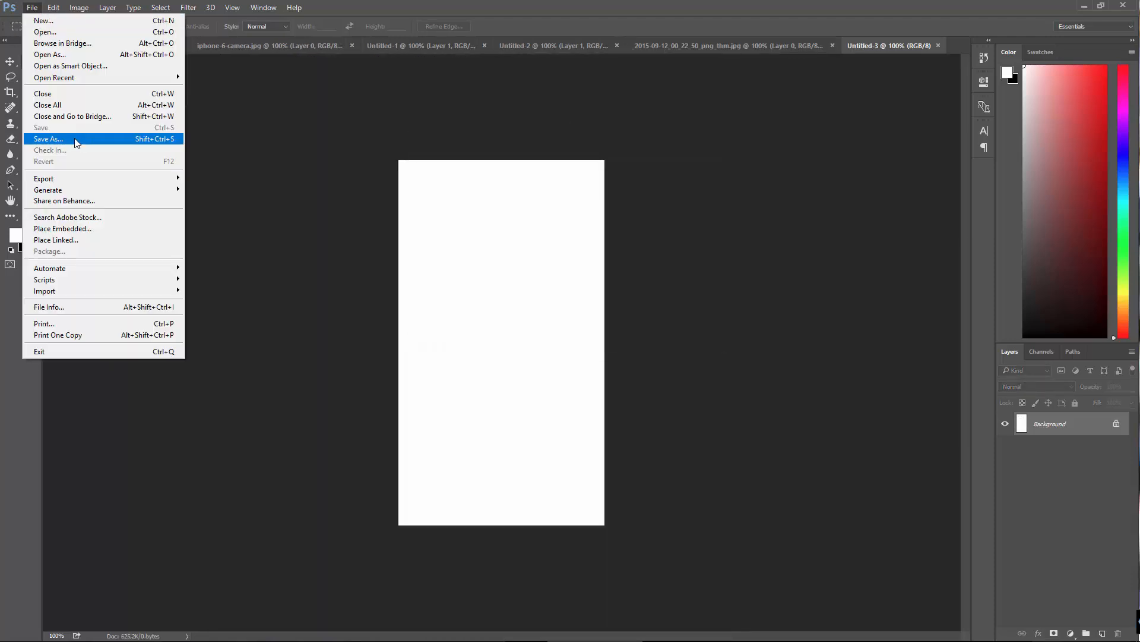
mouse_move(52, 9)
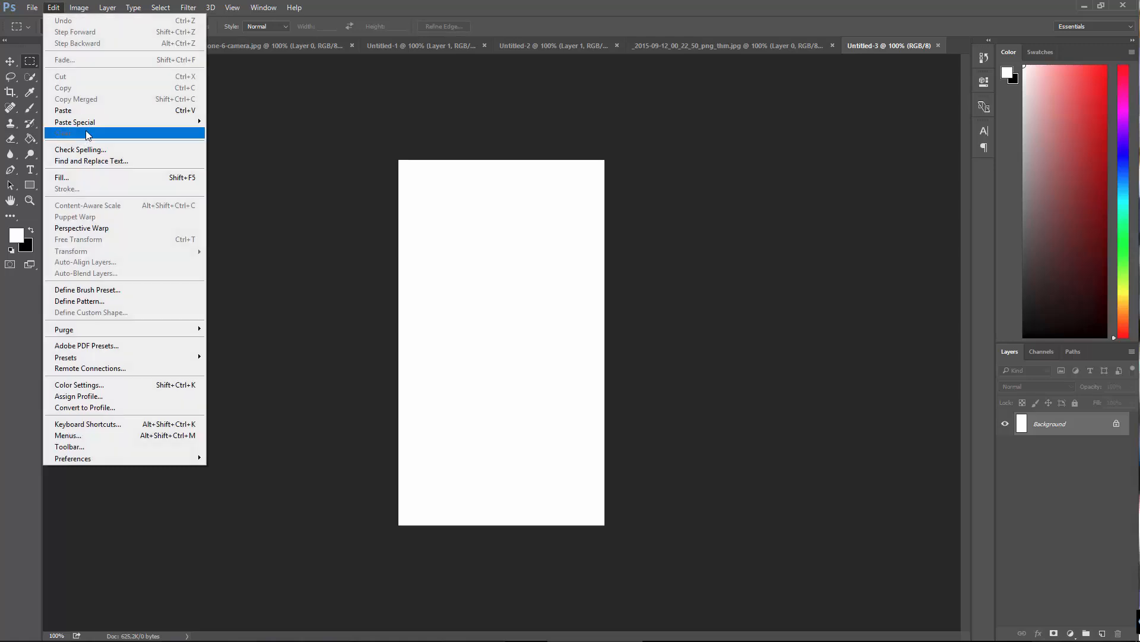
left_click(82, 111)
left_click(33, 8)
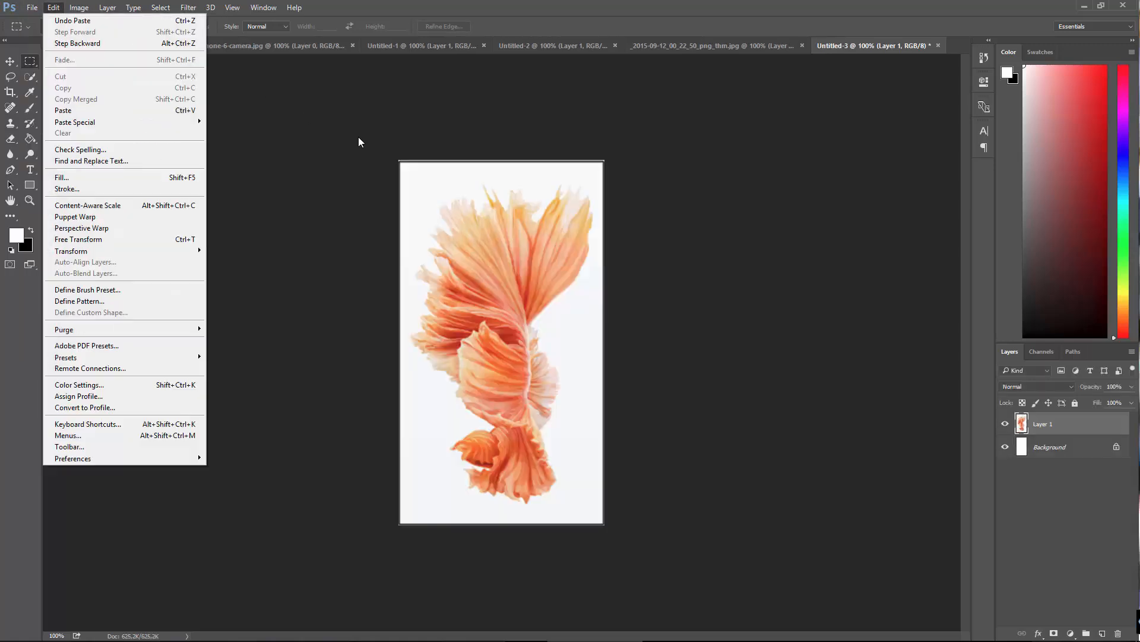
left_click(382, 183)
left_click(10, 62)
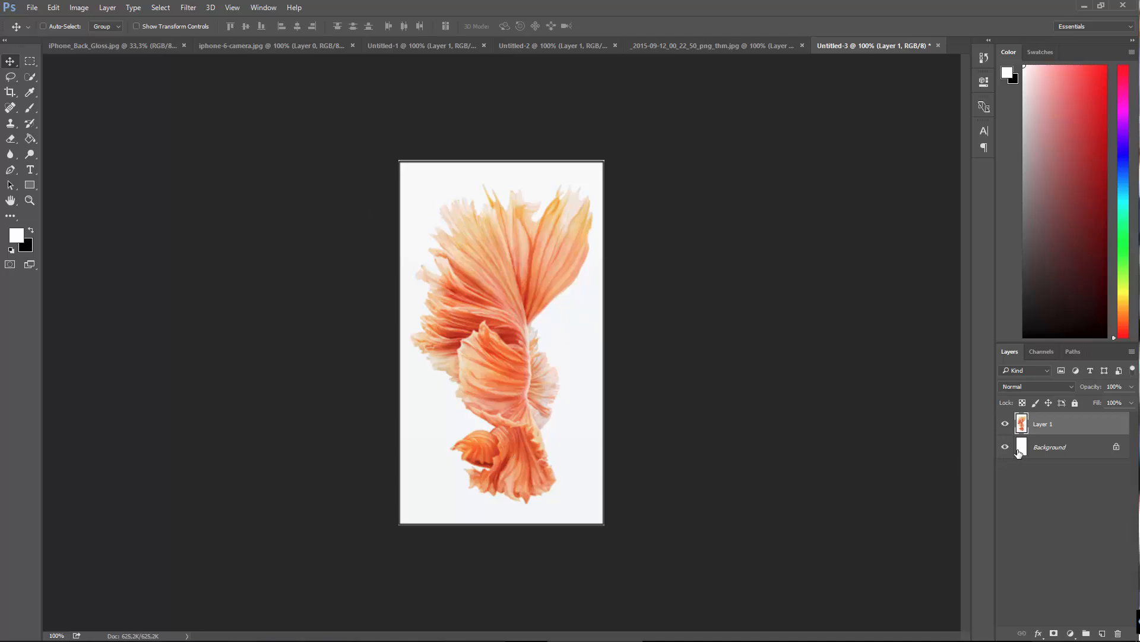
Step: Start saving the wallpaper document as a TIFF in WORK (E:) > ZeroToHero > Become A 3D Artist > Chapter 13 - iPhone Product Shot
left_click(31, 7)
left_click(48, 138)
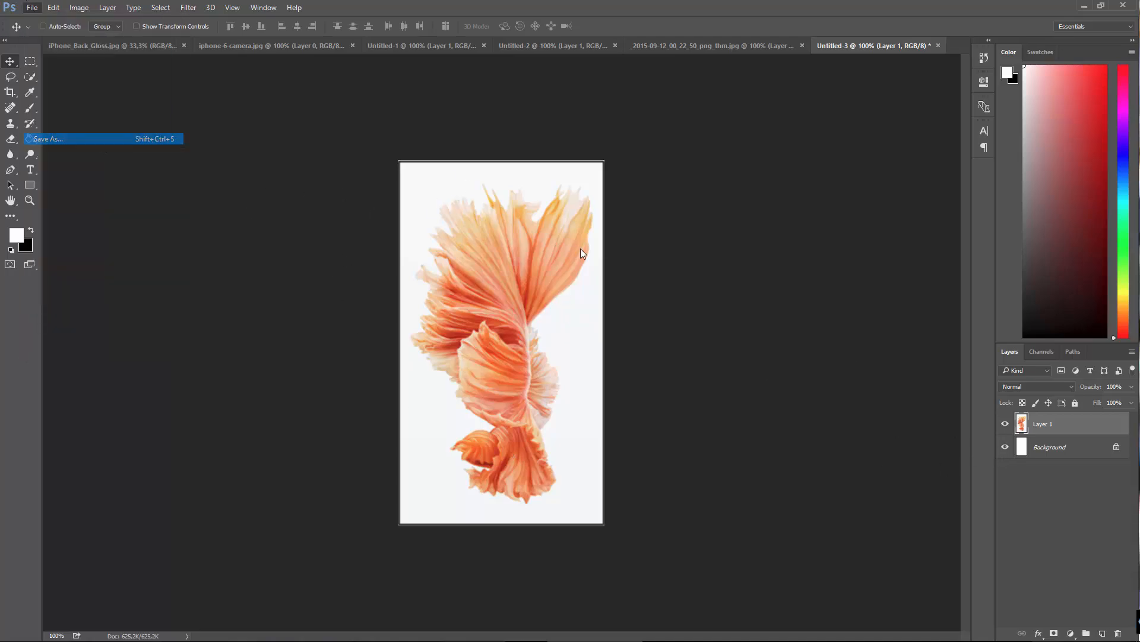
left_click(543, 322)
left_click(516, 509)
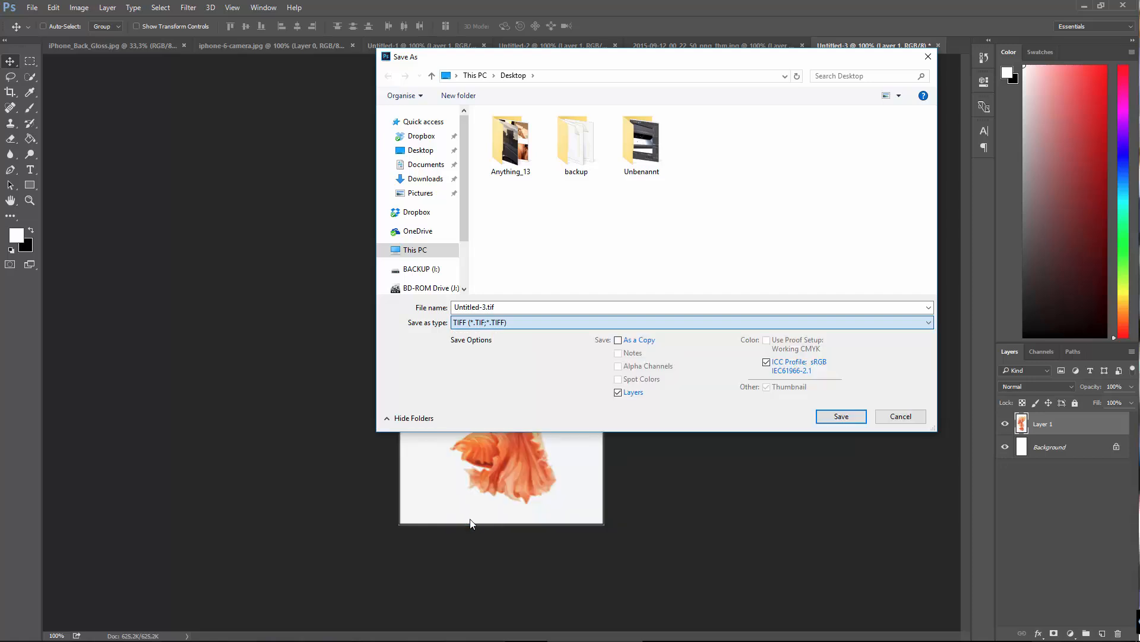
left_click(414, 250)
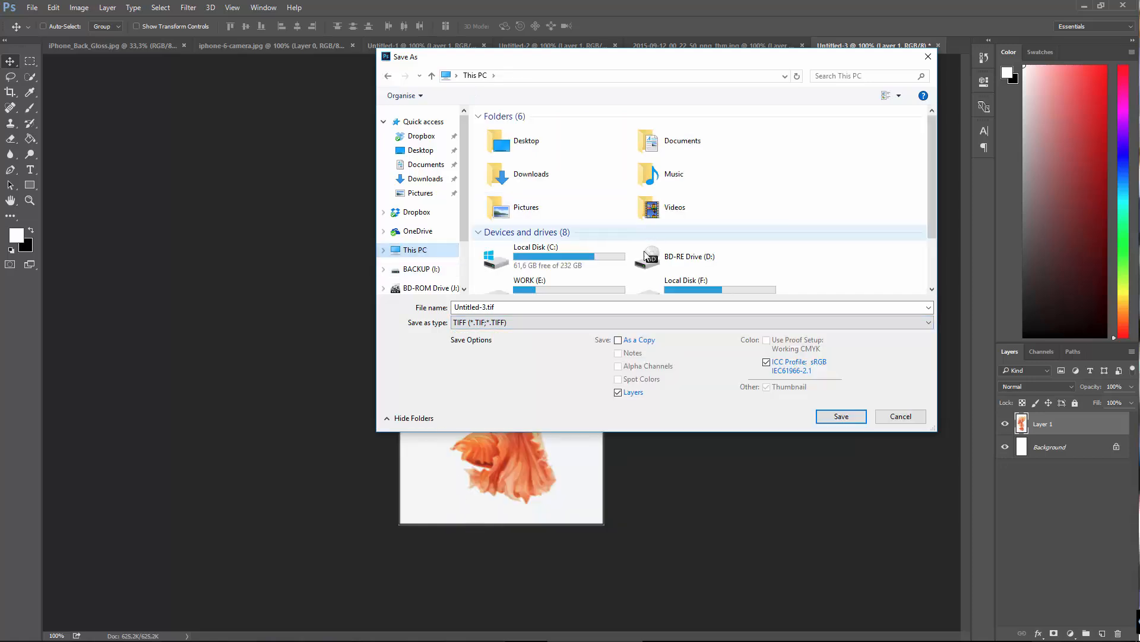
scroll(546, 253, "down", 2)
left_click(558, 209)
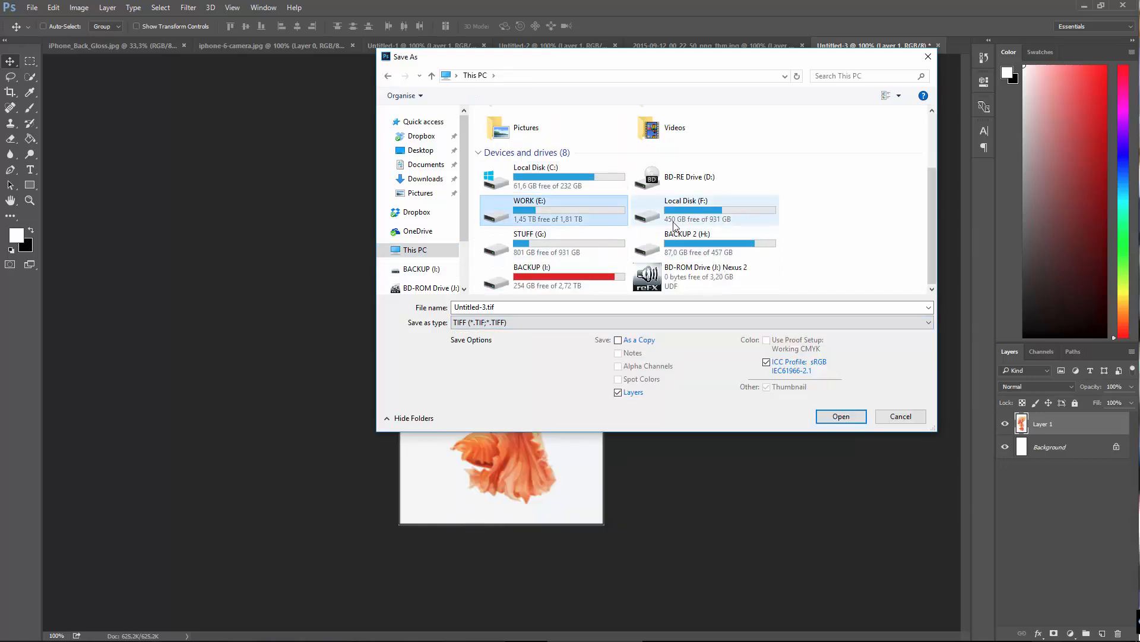
double_click(582, 204)
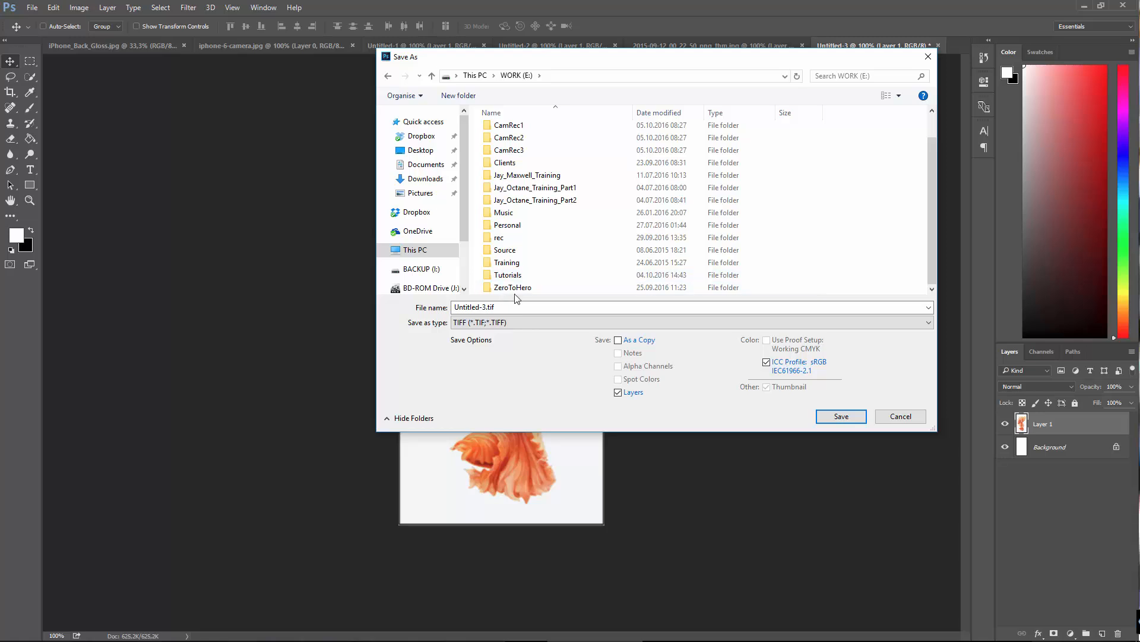
double_click(514, 290)
double_click(530, 132)
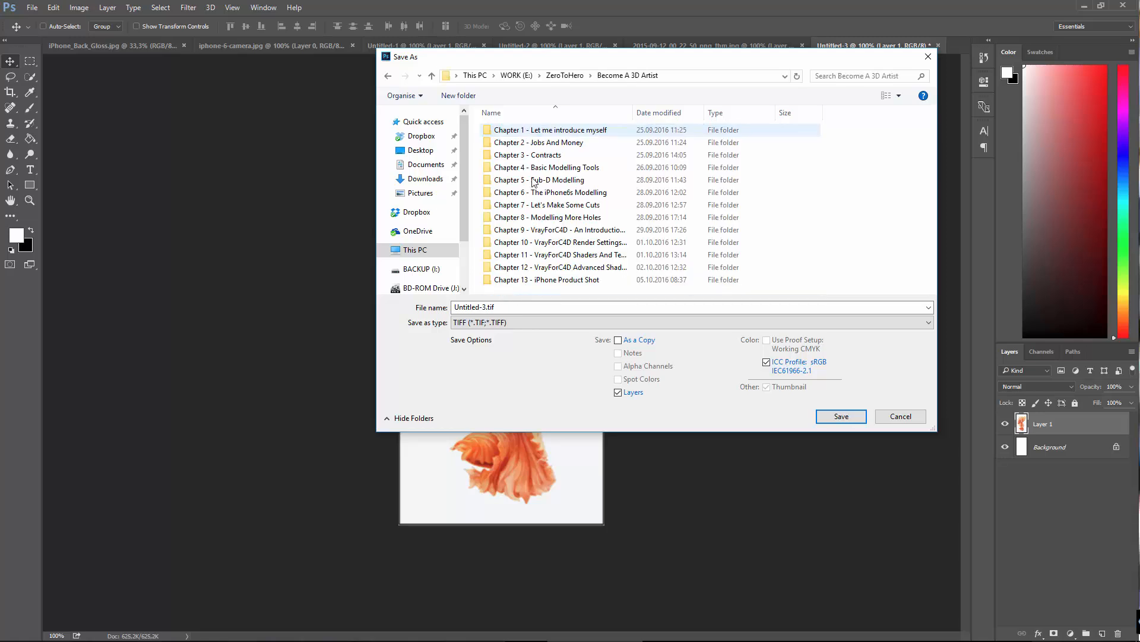
double_click(527, 281)
Step: Name the file Bg and save it without image compression, using interleaved pixel order and RLE layer compression
double_click(484, 307)
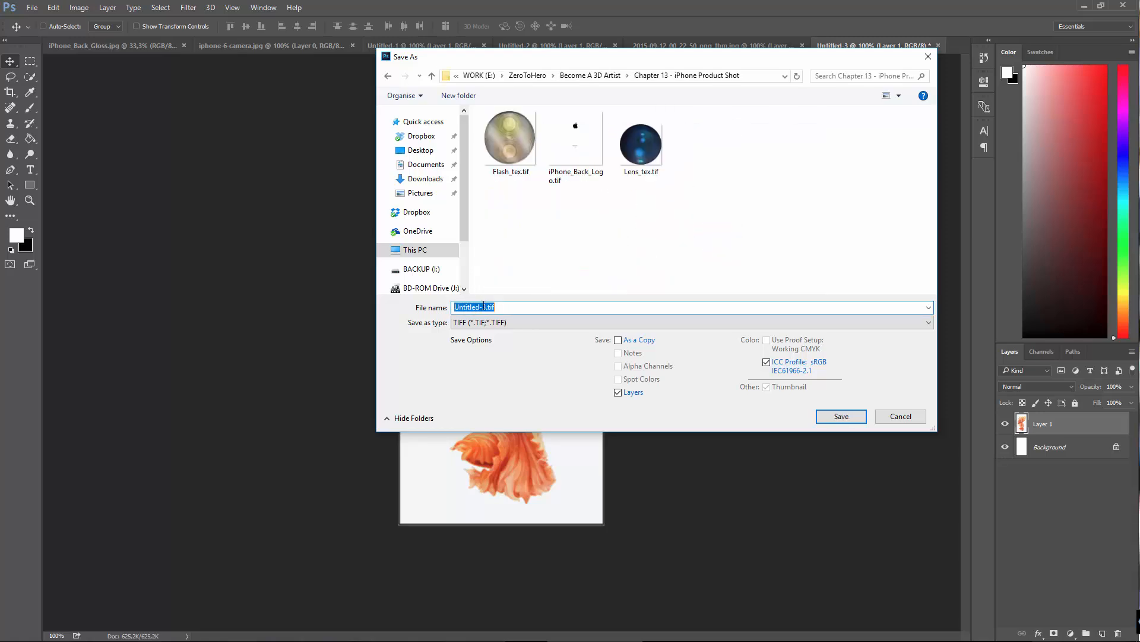
key("BackSpace")
key("Delete")
type("Bg")
key("Return")
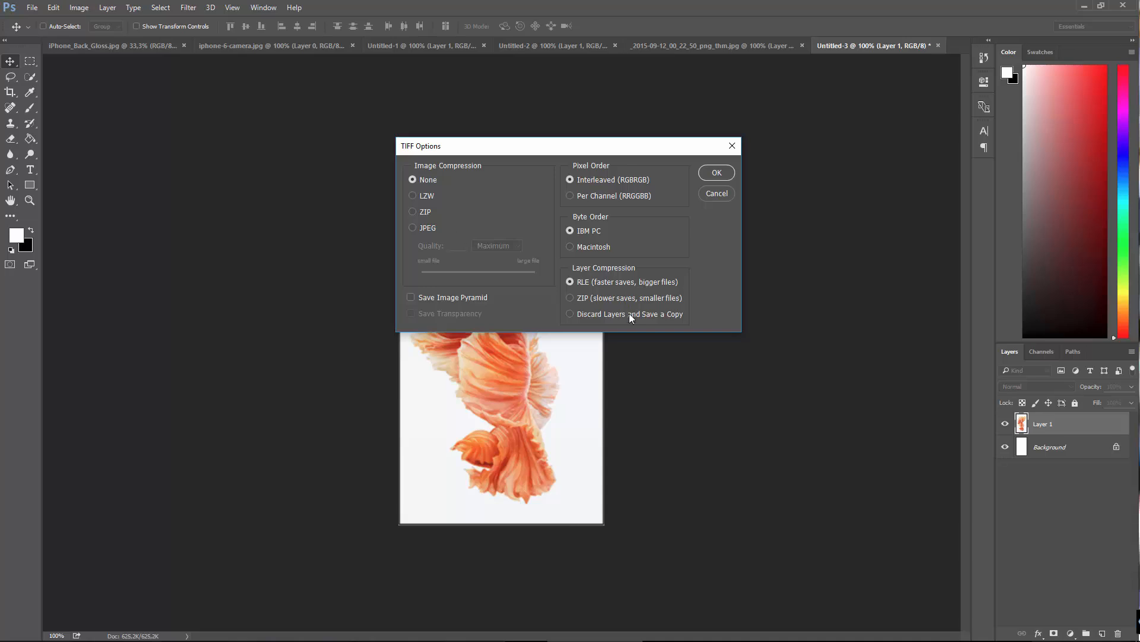
left_click(706, 173)
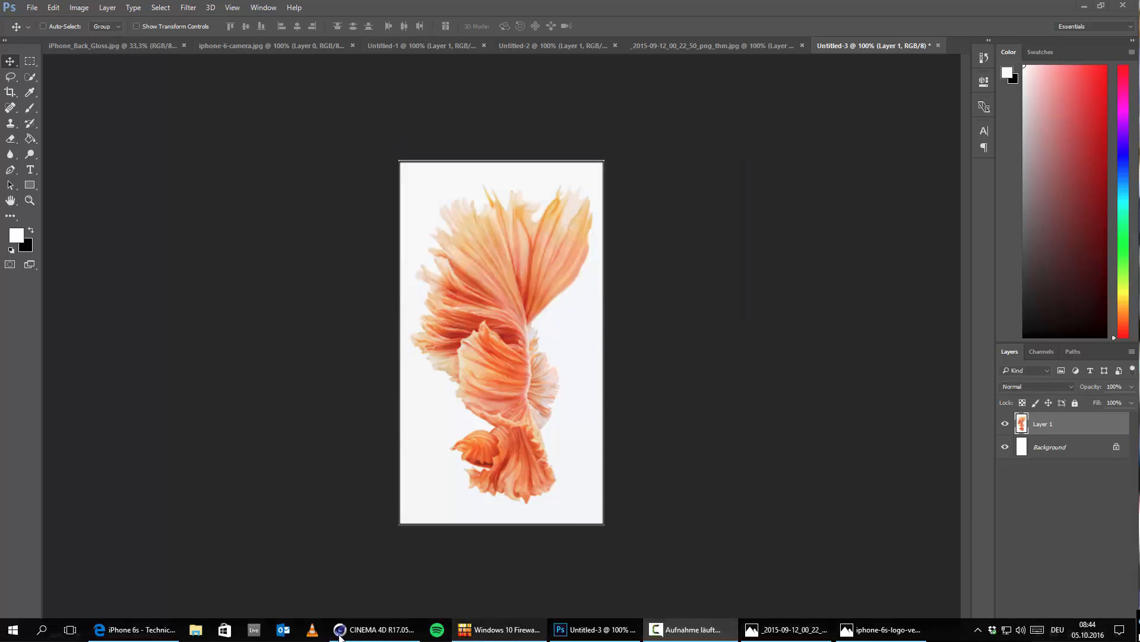
Step: Switch to Cinema 4D, maximise its window and stand the iPhone_6.obj group upright with a pitch rotation of 90°
left_click(356, 636)
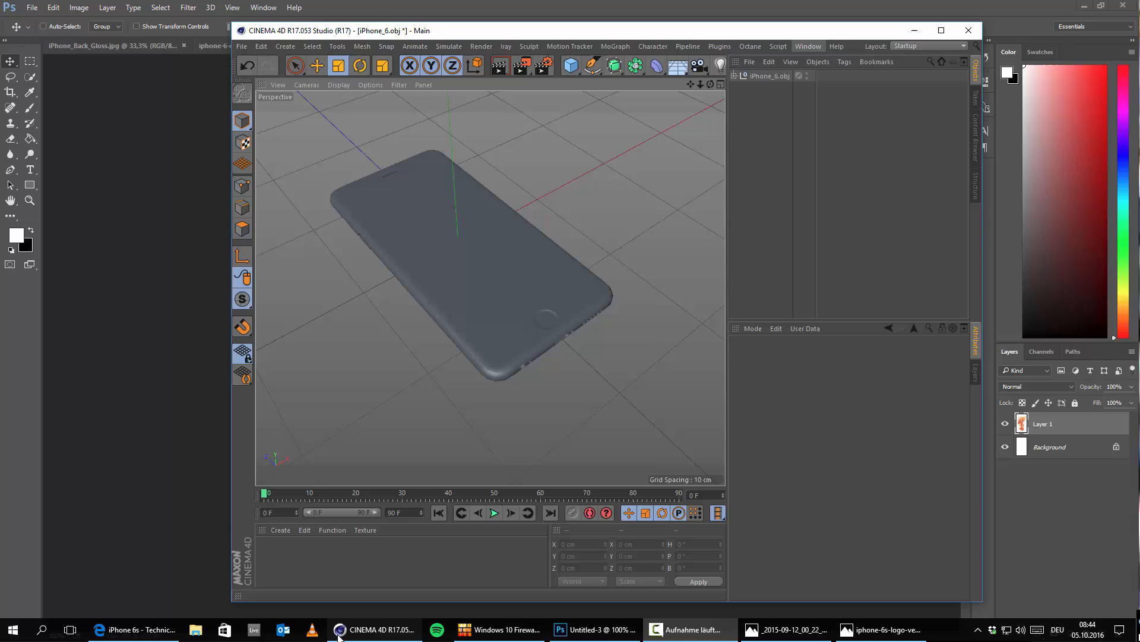
double_click(779, 31)
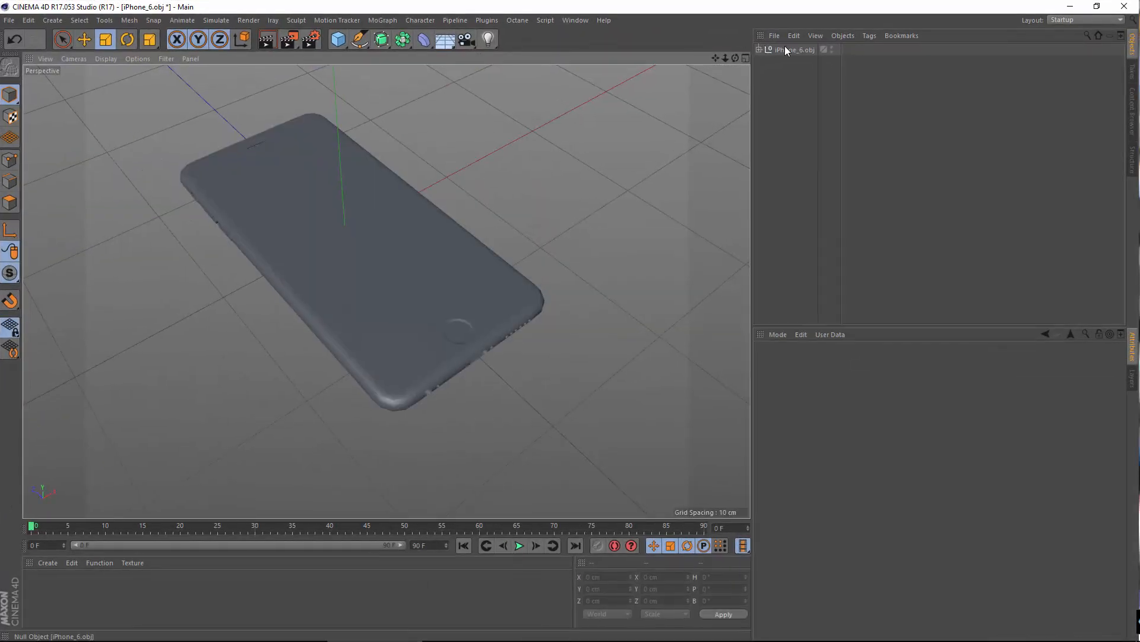
left_click(790, 49)
left_click_drag(563, 178, 229, 396, "alt")
left_click(126, 40)
left_click(796, 51)
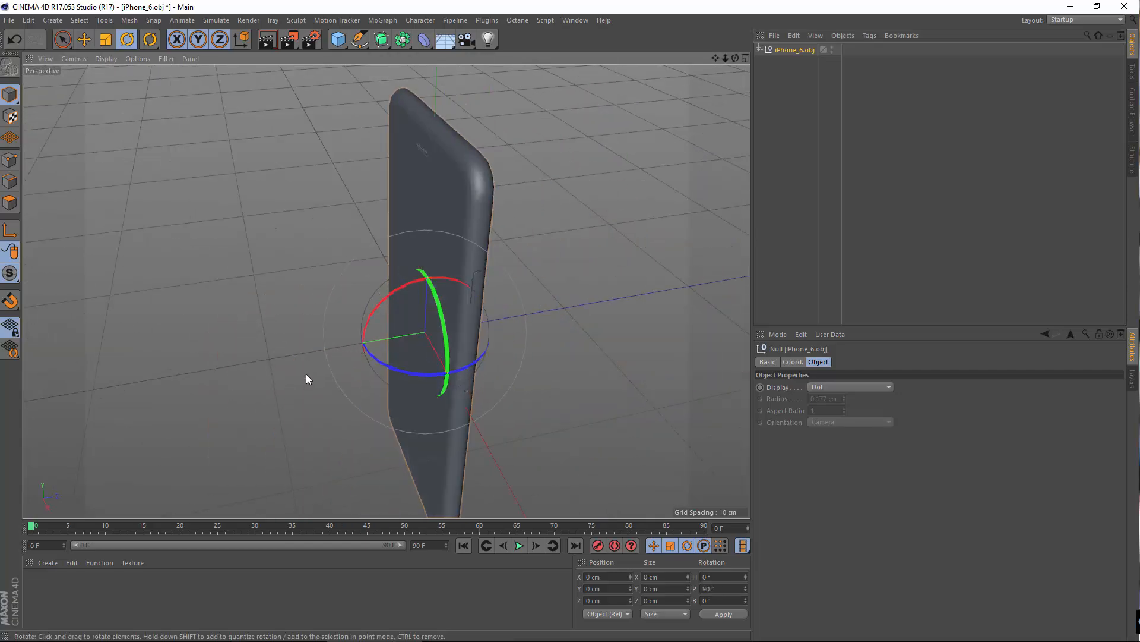
Step: Compare the upright phone model with the rose gold reference photo in Fotos, viewing the model from several sides
left_click_drag(306, 376, 454, 473, "alt")
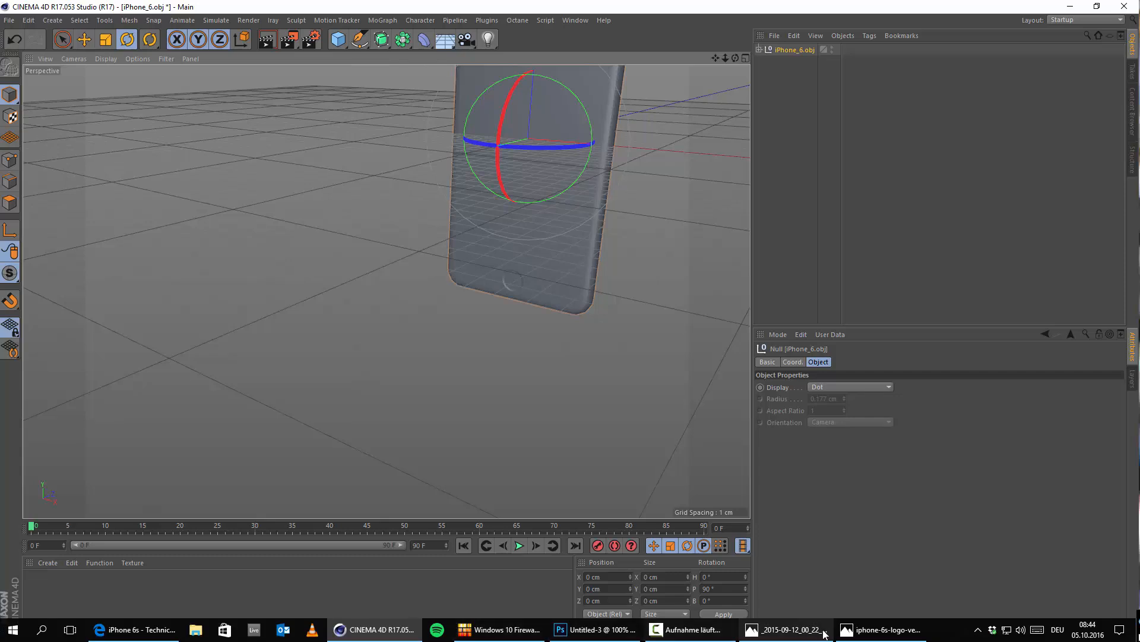
left_click(826, 633)
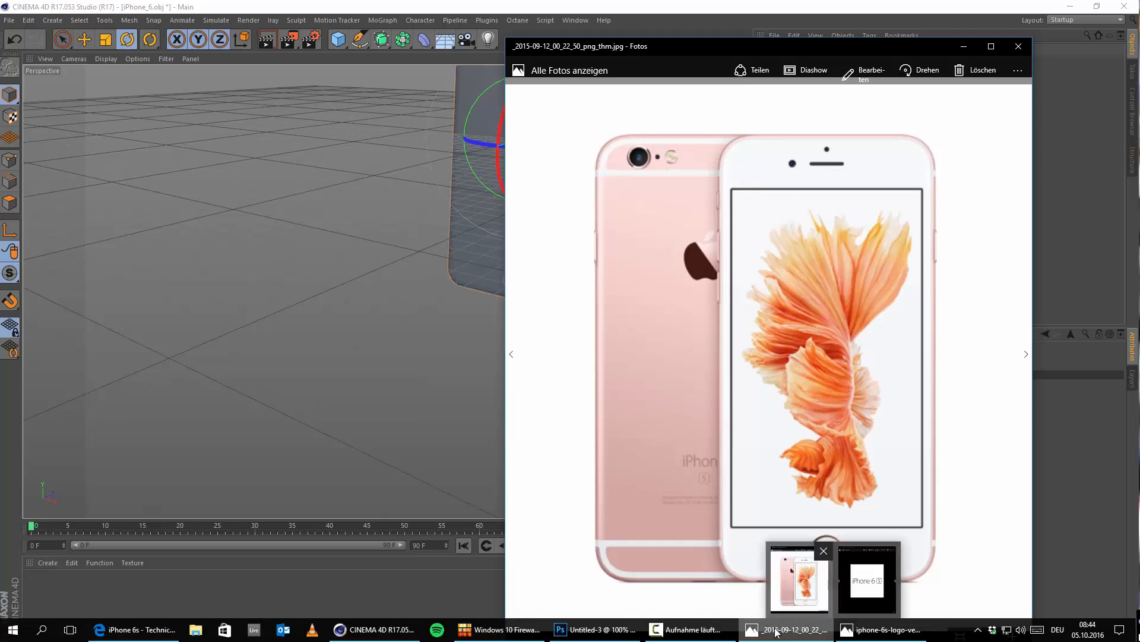
left_click(778, 632)
left_click_drag(448, 211, 554, 201, "alt")
left_click_drag(386, 290, 493, 360, "alt")
middle_click_drag(485, 218, 455, 367, "alt")
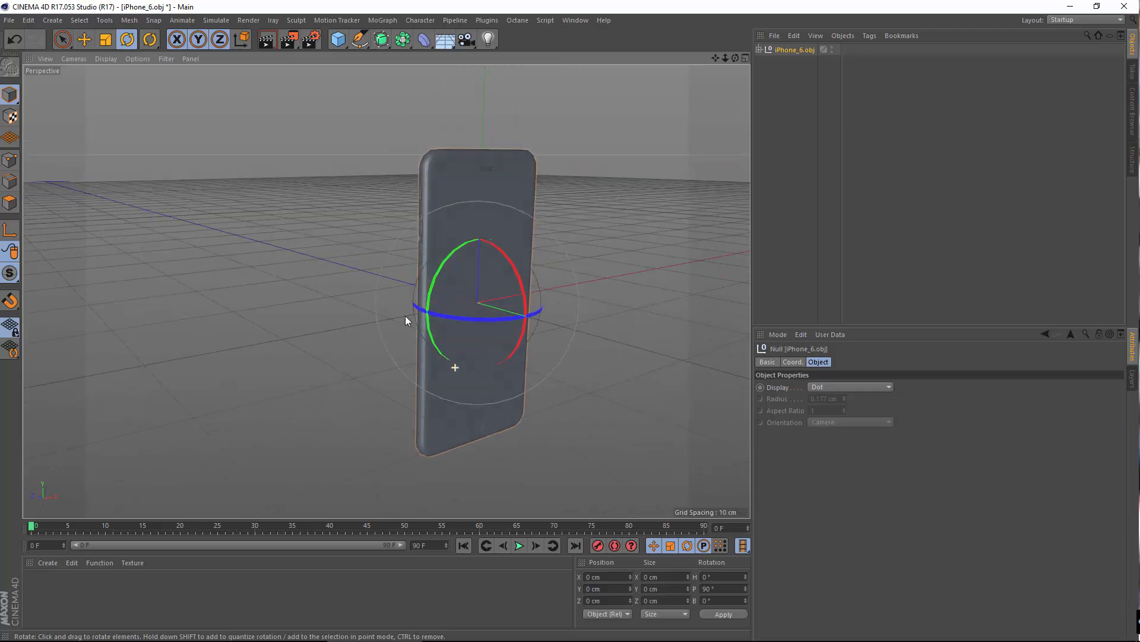
Step: Move the iPhone_6.obj group up to Y 13.316 cm, check its front and back, and deselect it
left_click(83, 39)
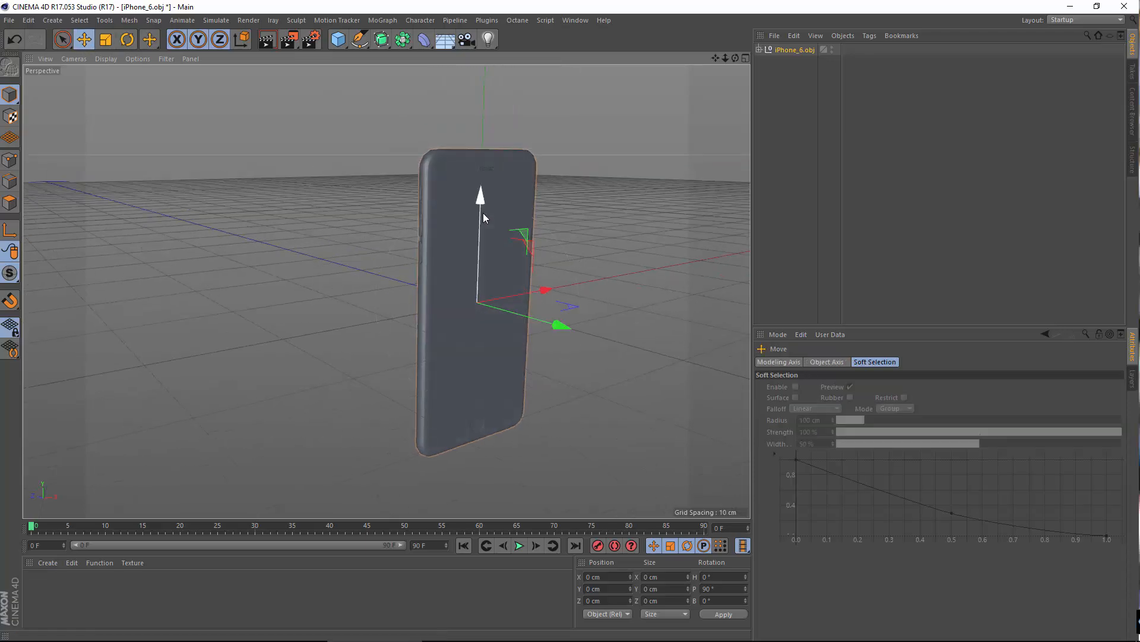
left_click_drag(483, 213, 491, 76)
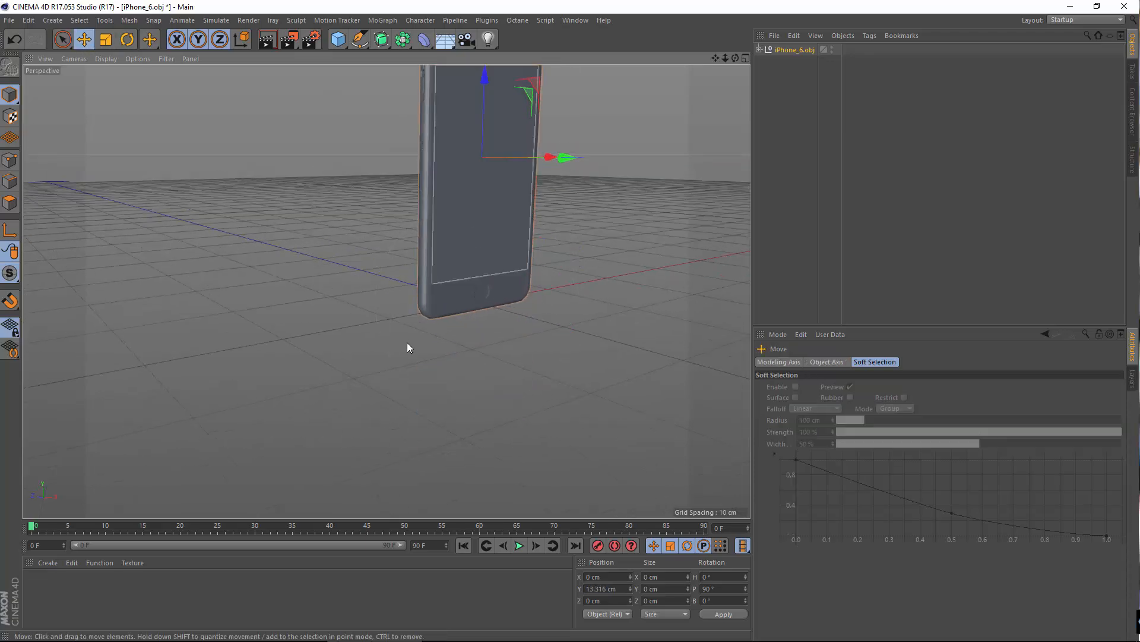
left_click_drag(407, 342, 594, 250, "alt")
scroll(606, 252, "up", 5)
middle_click_drag(571, 230, 545, 338, "alt")
scroll(506, 299, "down", 4)
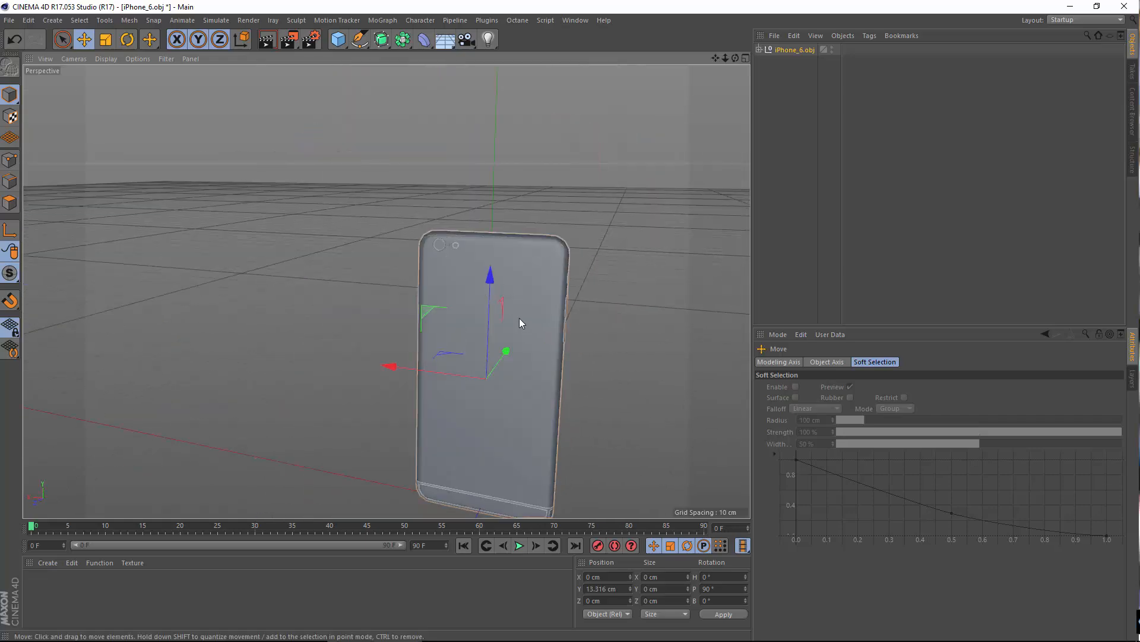
left_click(537, 294)
Step: Expand the iPhone_6.obj group, create a material and load iPhone_Back_Logo.tif as its colour texture without copying the image to the project location
left_click(758, 50)
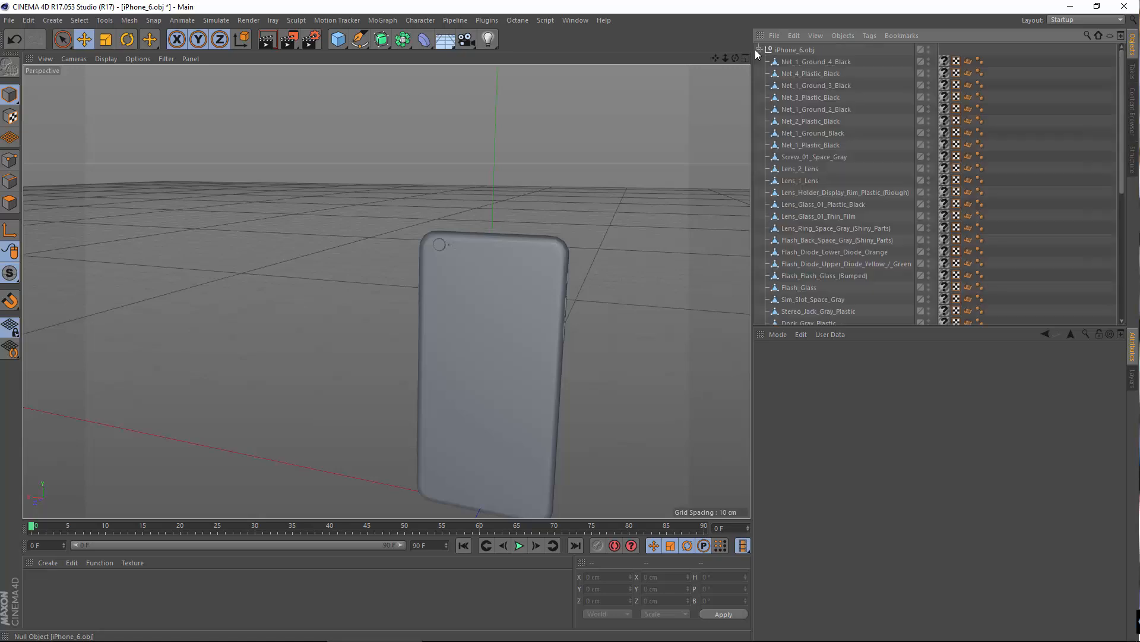
double_click(68, 587)
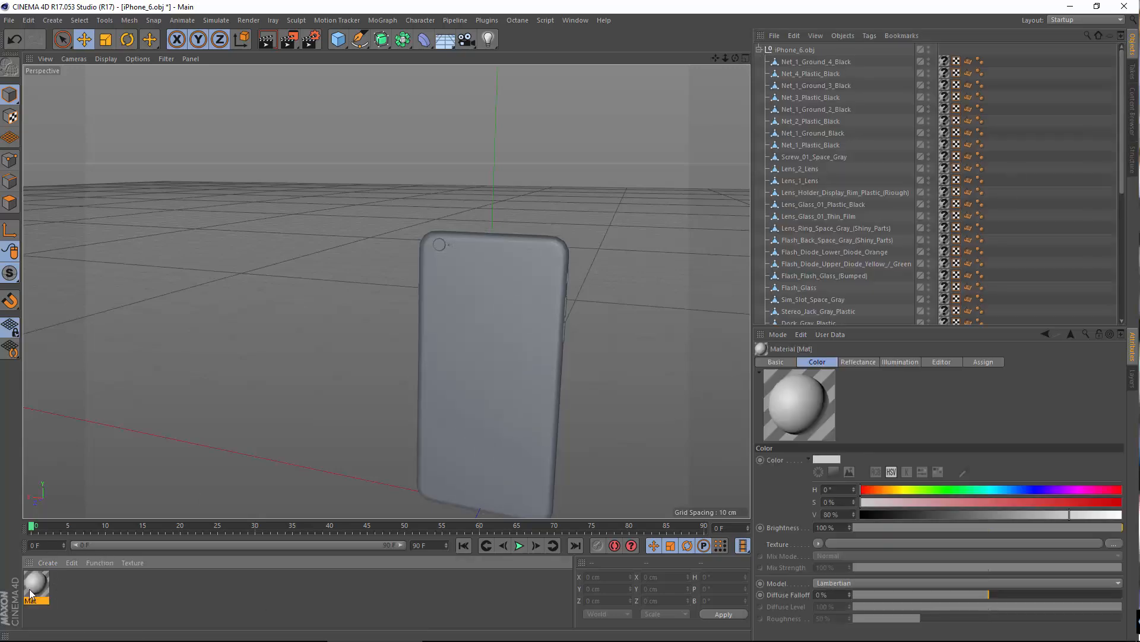
double_click(35, 585)
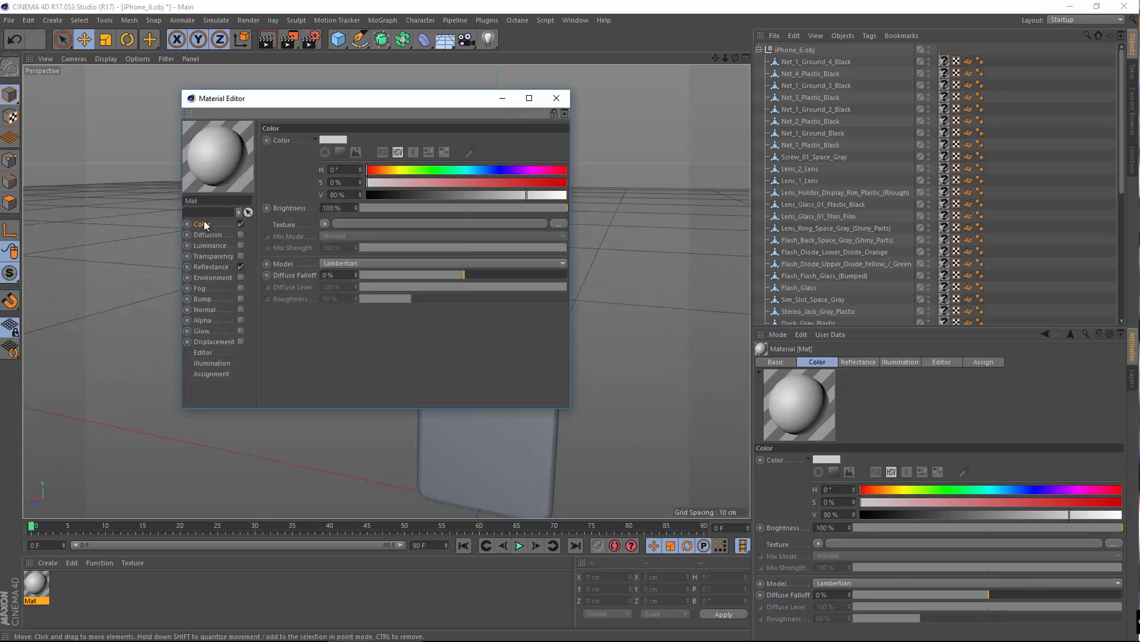
left_click(324, 224)
left_click(348, 247)
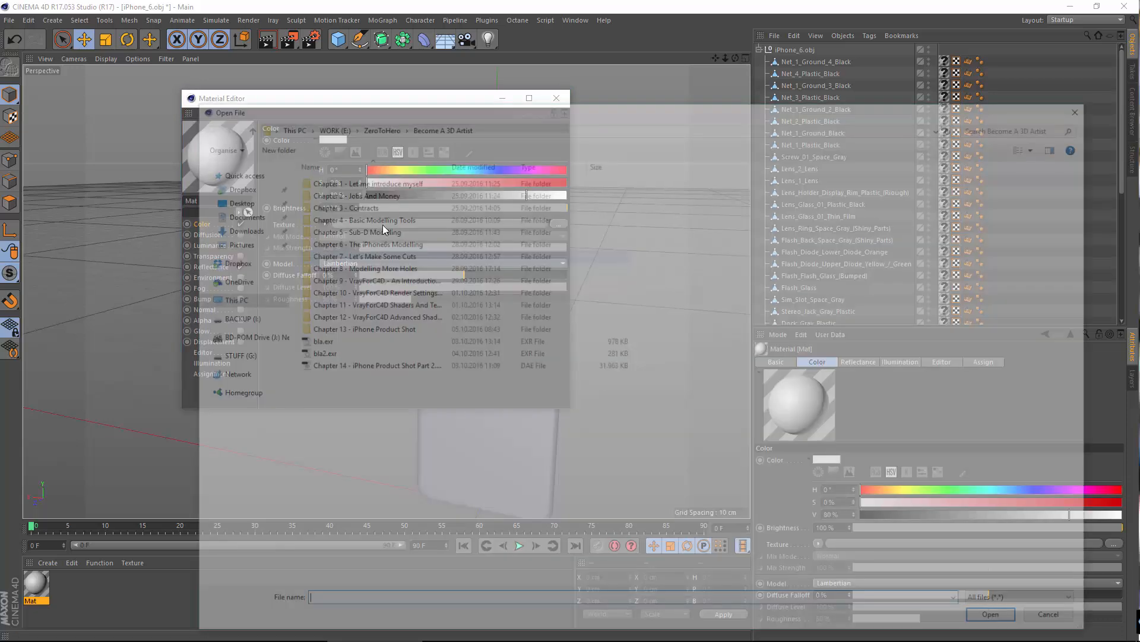
double_click(368, 328)
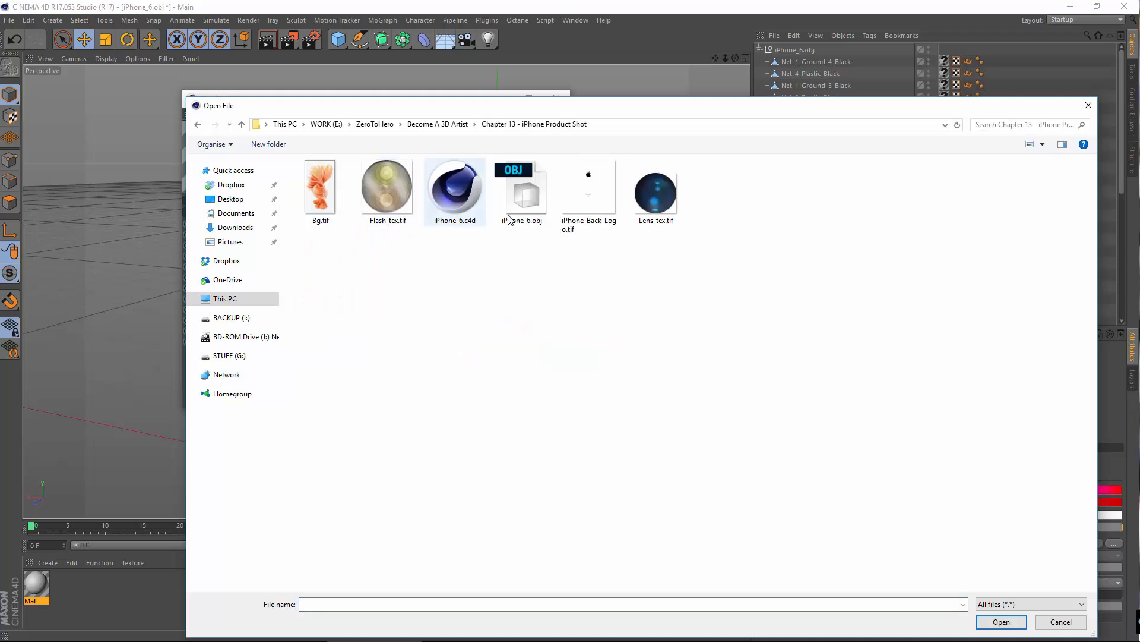
left_click(588, 205)
left_click(979, 622)
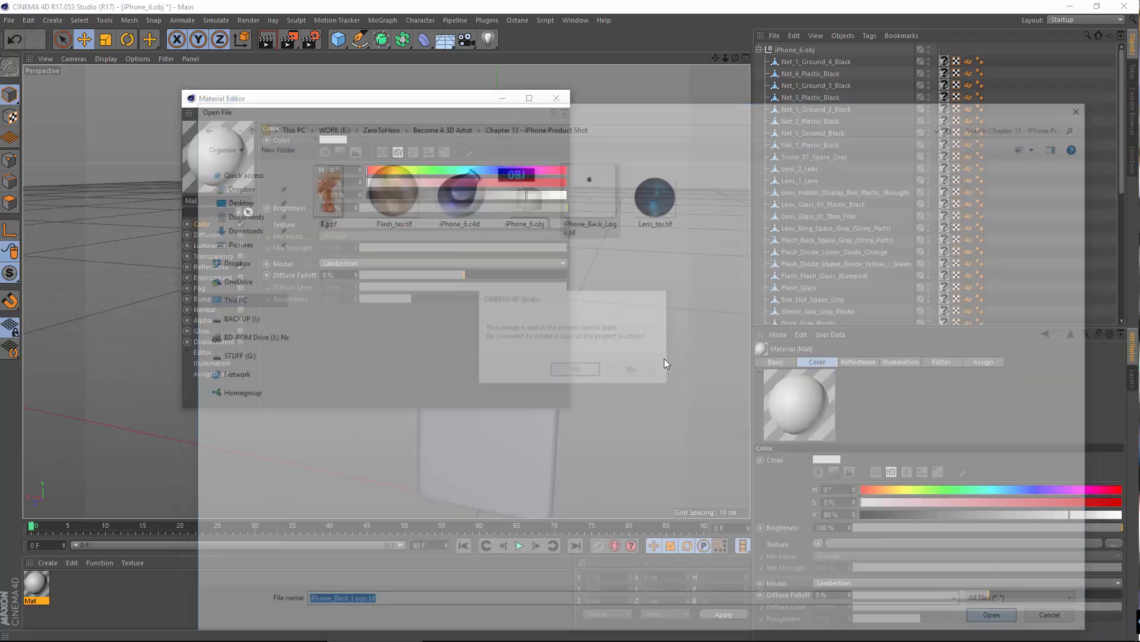
left_click(632, 368)
left_click(556, 100)
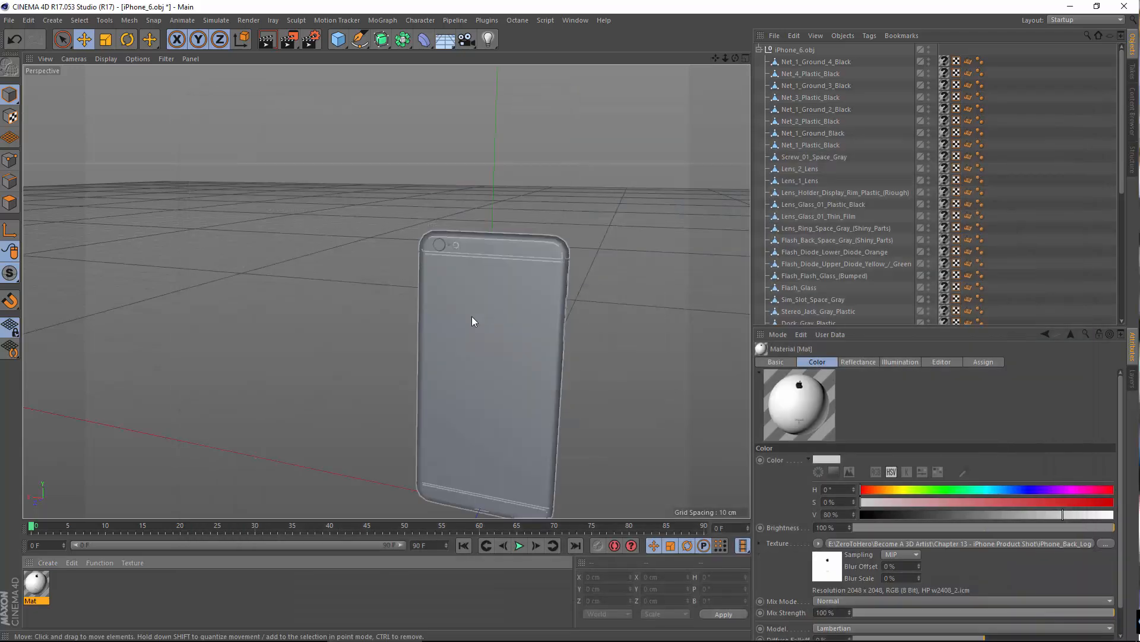
Step: Select the phone's back object and replace its missing material with the new logo material
left_click(485, 308)
scroll(920, 238, "down", 4)
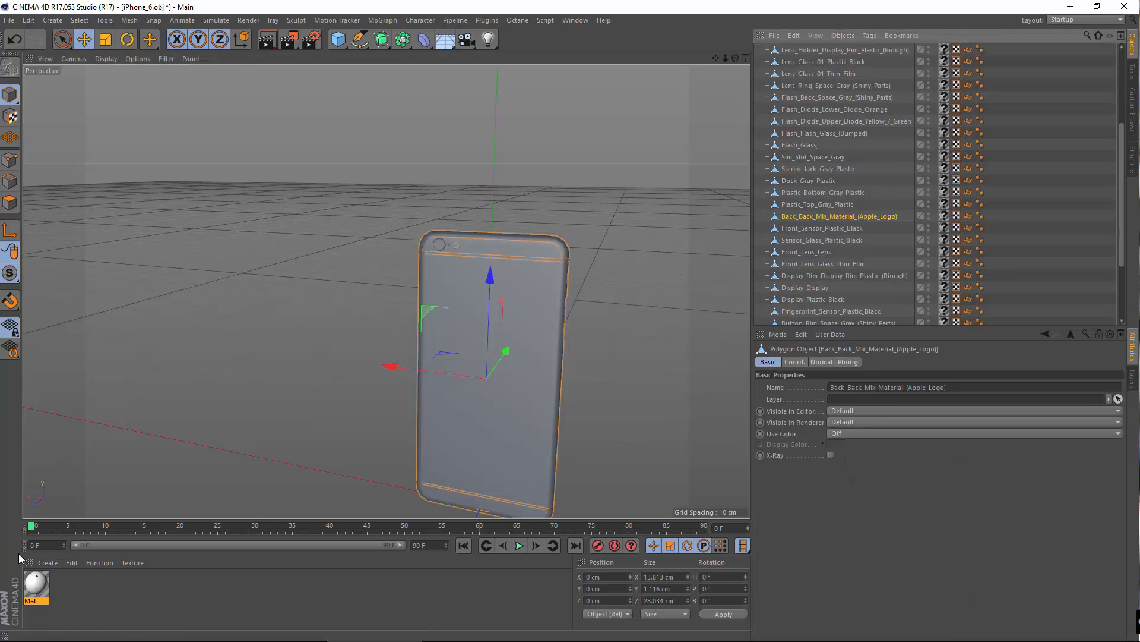
left_click_drag(51, 569, 944, 217)
Step: Examine the Apple logo and iPhone 6 lettering on the phone's back from several sides and distances
scroll(495, 386, "up", 3)
middle_click_drag(462, 390, 456, 209, "alt")
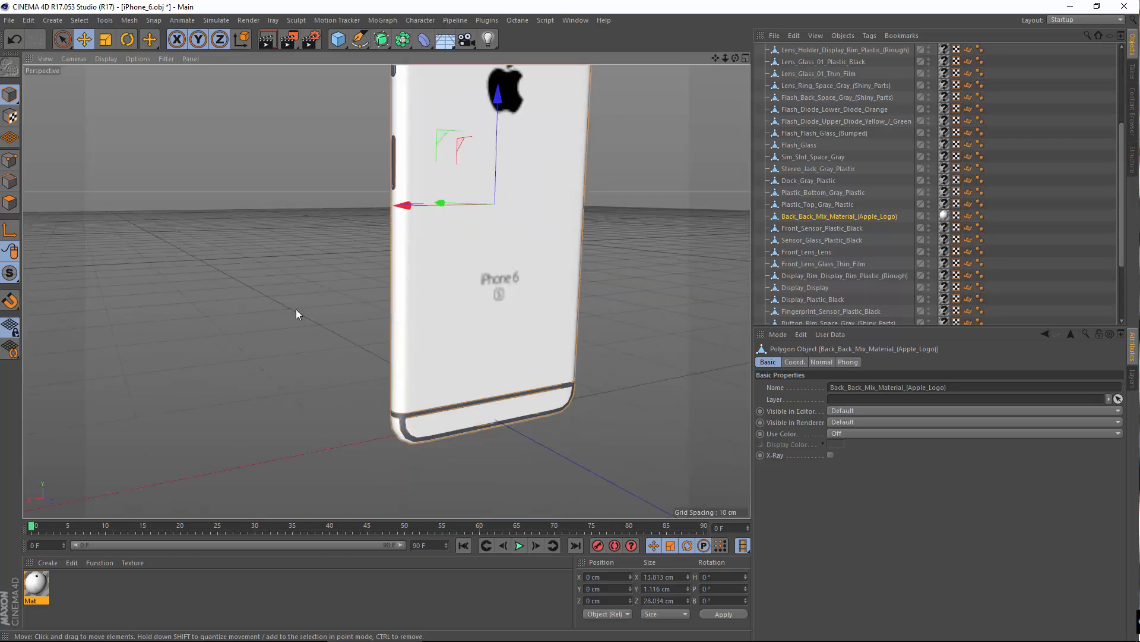
left_click_drag(296, 308, 534, 338, "alt")
right_click_drag(419, 417, 504, 337, "alt")
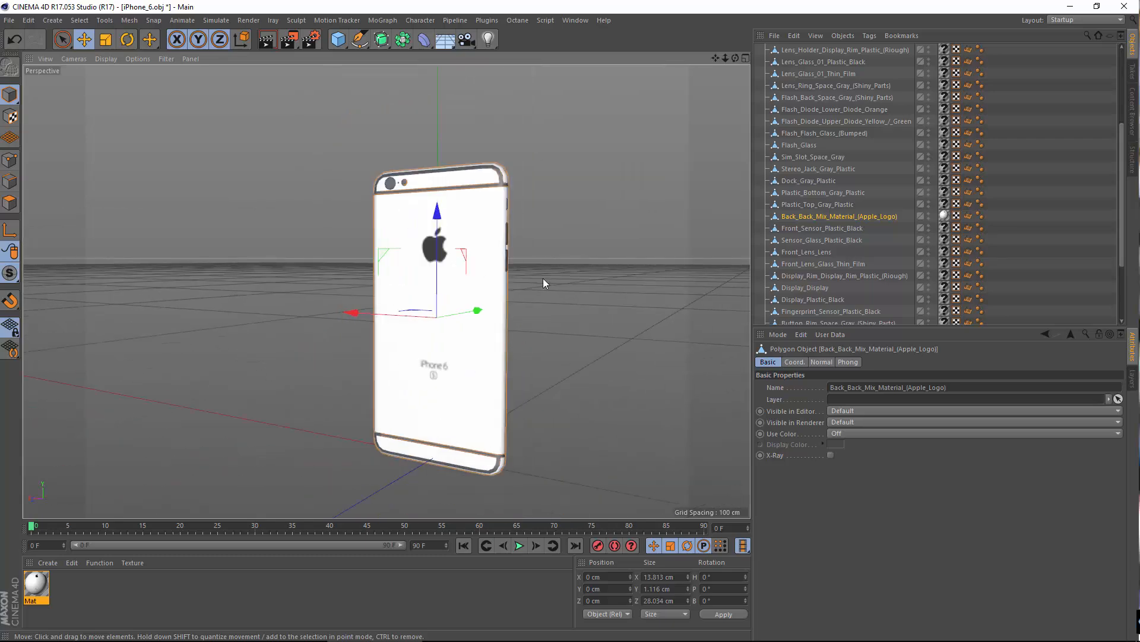
left_click_drag(453, 353, 509, 326, "alt")
right_click_drag(509, 326, 409, 410, "alt")
left_click_drag(409, 410, 471, 385, "alt")
right_click_drag(471, 384, 489, 338, "alt")
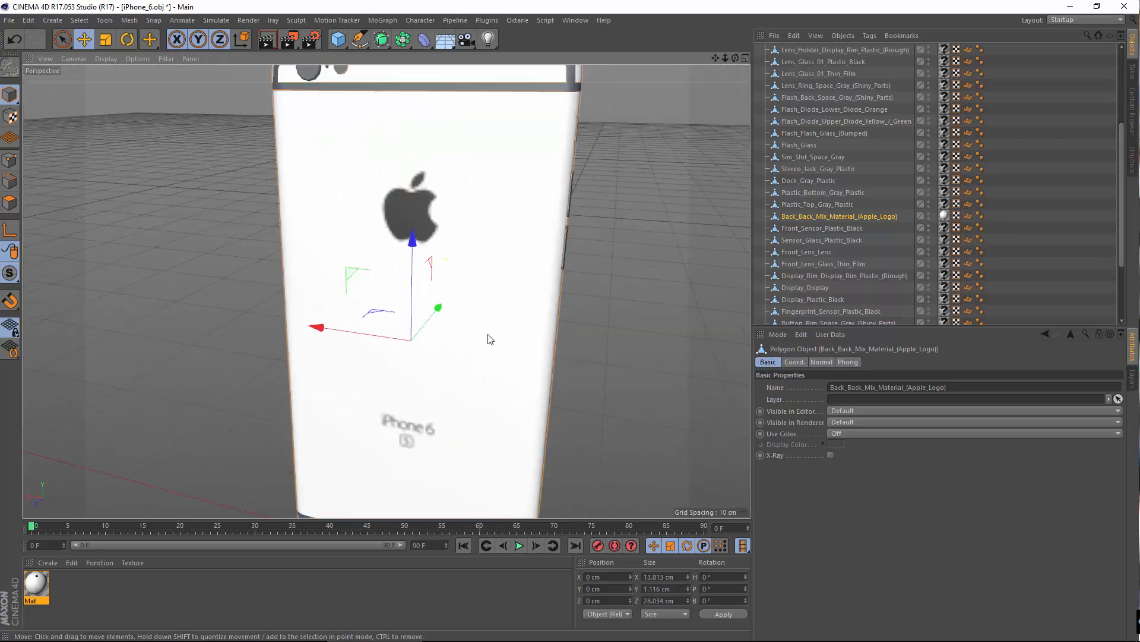
left_click_drag(489, 338, 423, 300, "alt")
middle_click_drag(444, 377, 448, 256, "alt")
right_click_drag(448, 256, 458, 328, "alt")
left_click_drag(418, 328, 446, 360, "alt")
right_click_drag(474, 267, 488, 243, "alt")
middle_click_drag(496, 316, 497, 324, "alt")
scroll(506, 299, "down", 1)
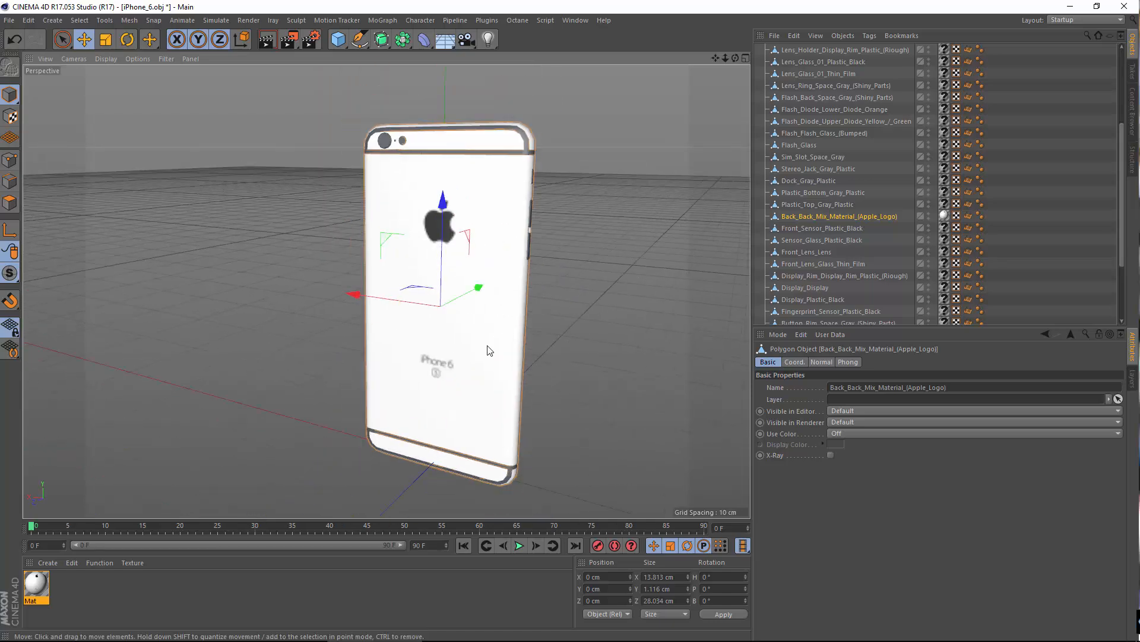
Step: Set the projection of the back object's texture tag to Cubic and check the logo pattern up close
left_click(944, 216)
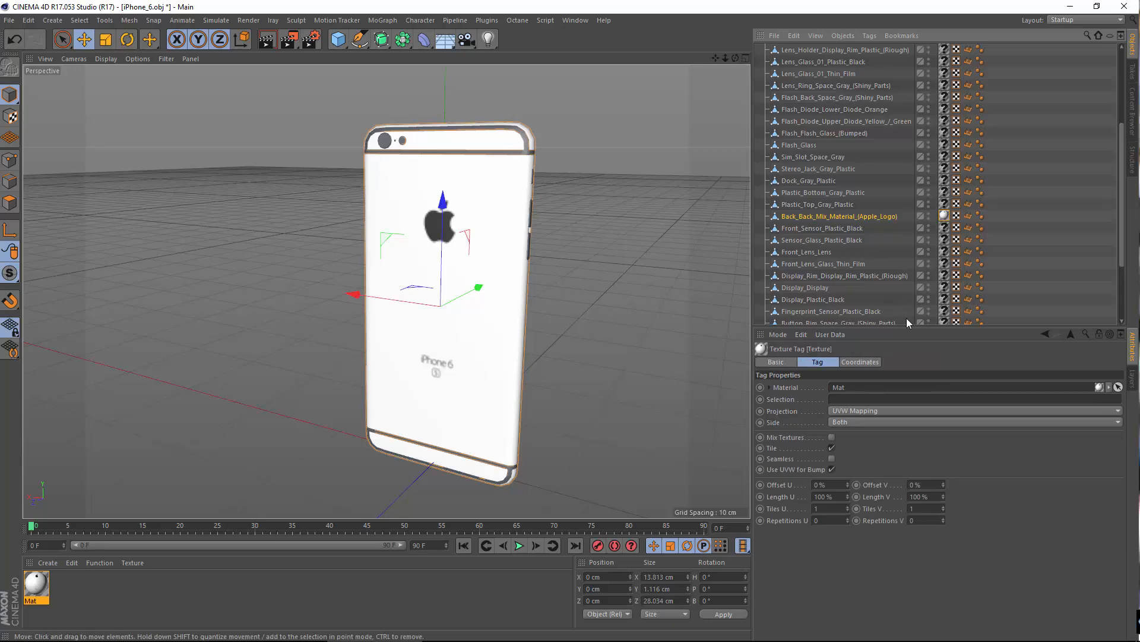
left_click(866, 410)
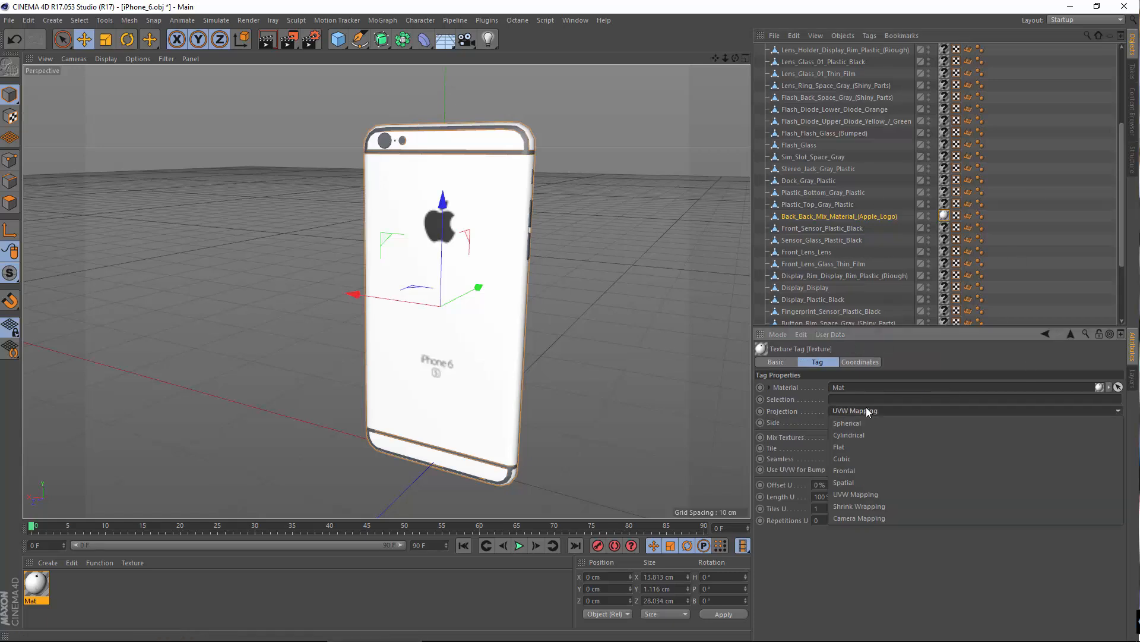
left_click(869, 455)
scroll(416, 332, "up", 10)
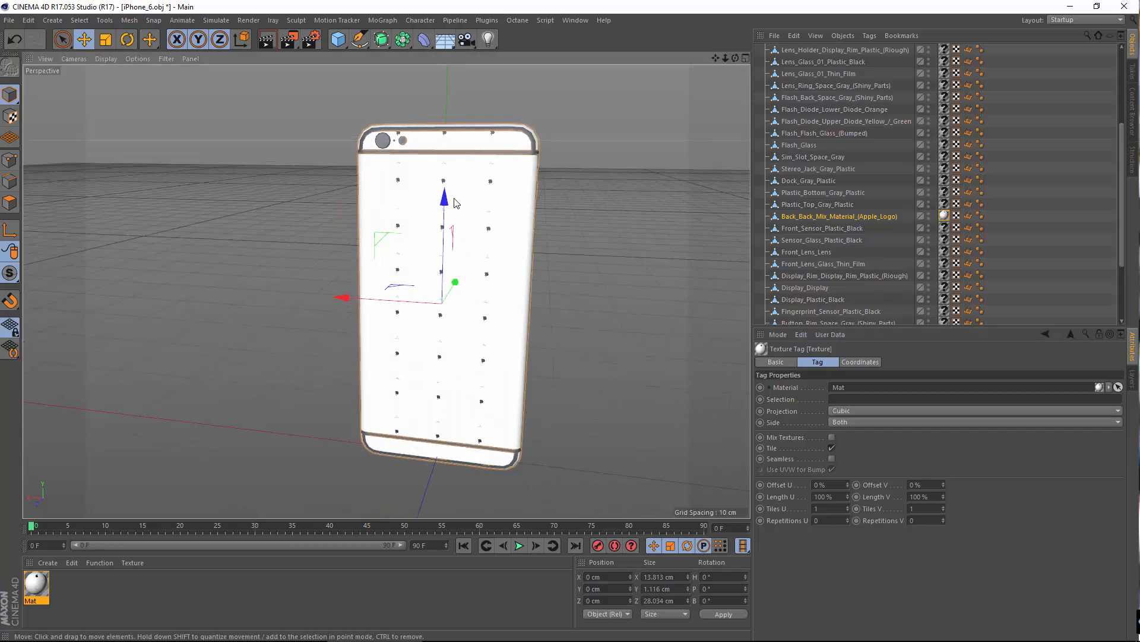
scroll(432, 289, "down", 10)
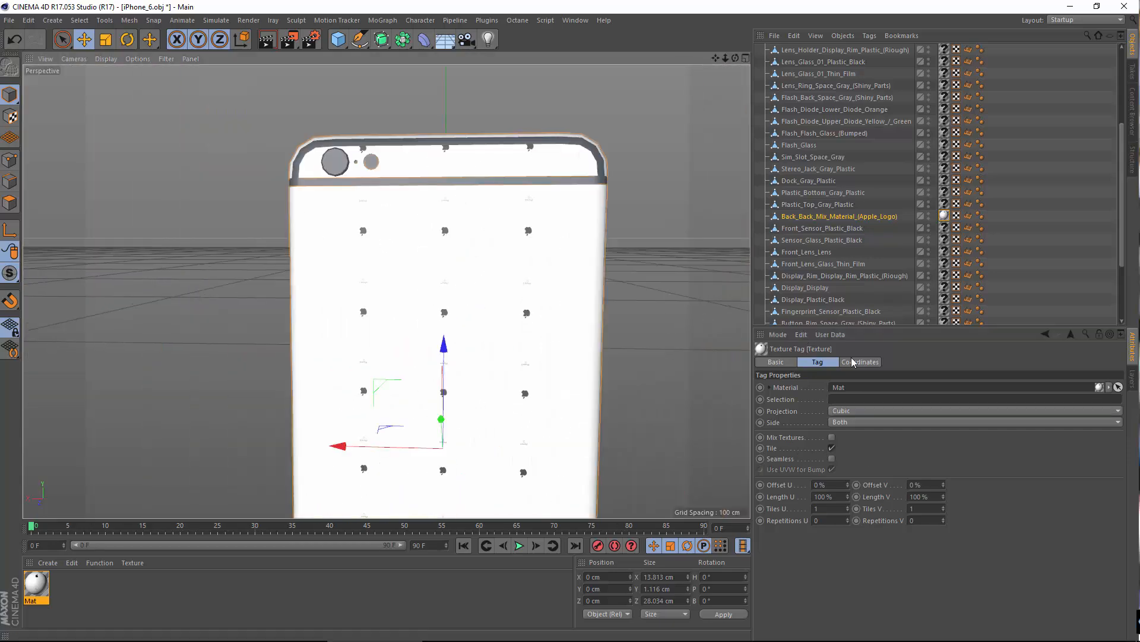
scroll(431, 289, "up", 4)
left_click_drag(432, 288, 427, 321, "alt")
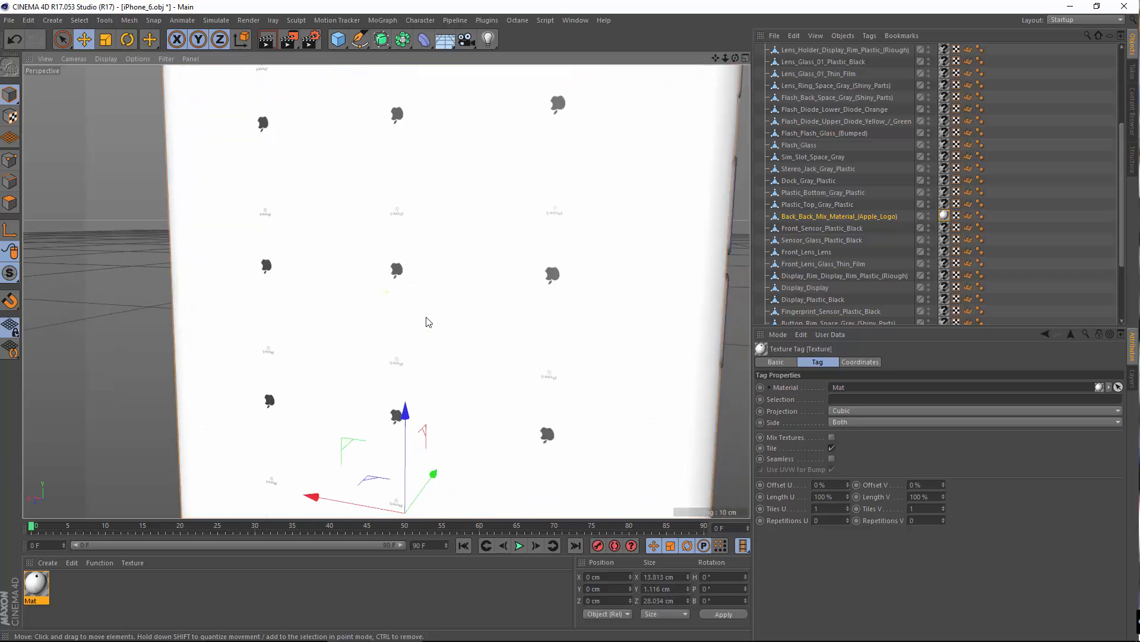
scroll(427, 321, "down", 8)
Step: Stretch the back texture to Length U 319 % and Length V 449 %, and rotate its projection heading to 180°
left_click_drag(848, 498, 856, 448)
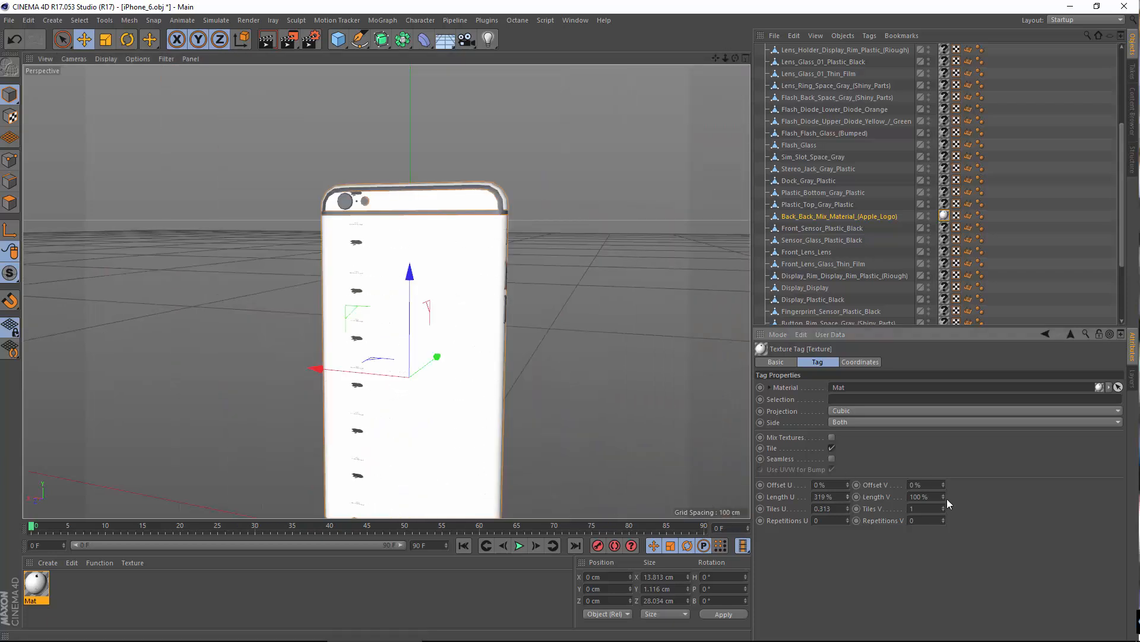
left_click_drag(947, 498, 952, 454)
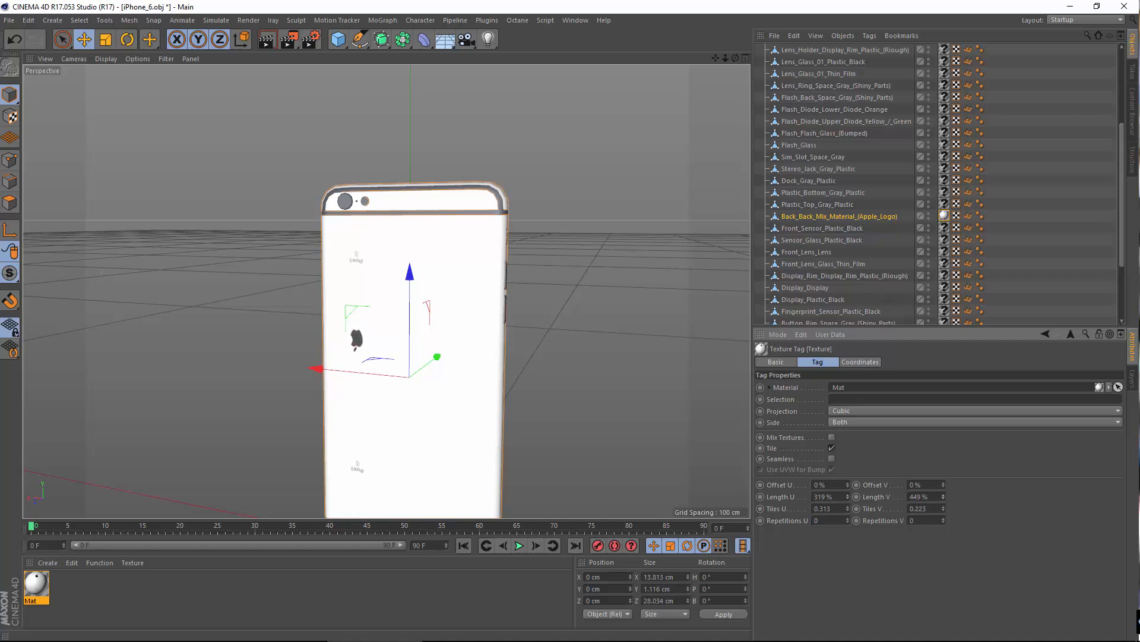
left_click(862, 363)
mouse_move(958, 391)
left_mouse_down()
mouse_move(961, 341)
mouse_move(959, 397)
left_mouse_up()
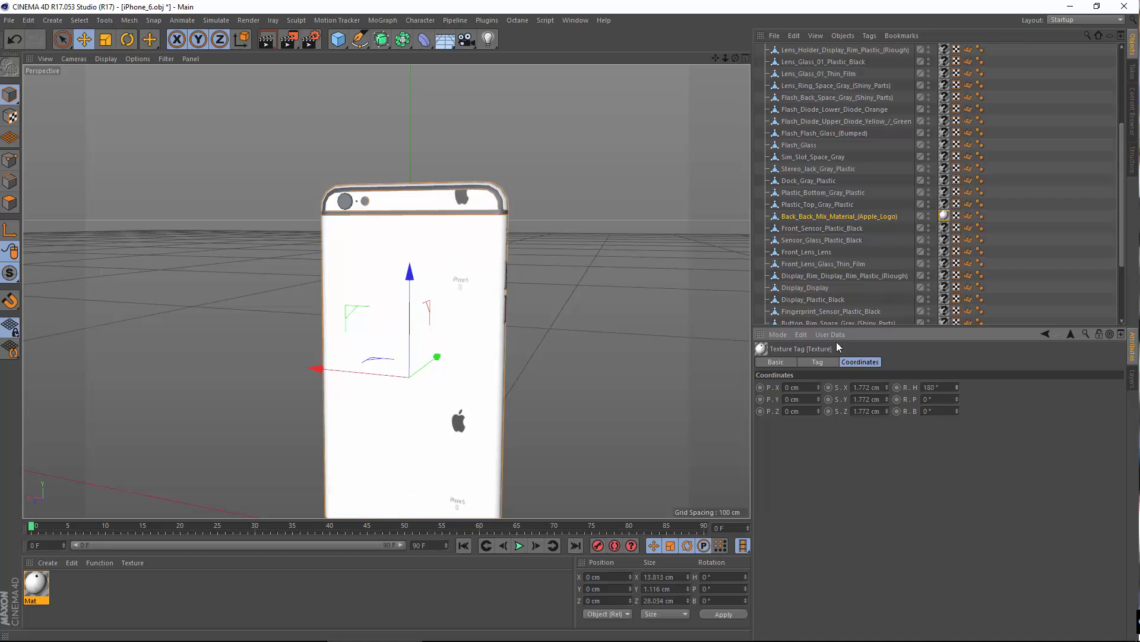
Step: Enlarge the back texture to Length U 748 % and Length V 796 %, with Offset U at -326 % and Offset V at -117 %
left_click(817, 362)
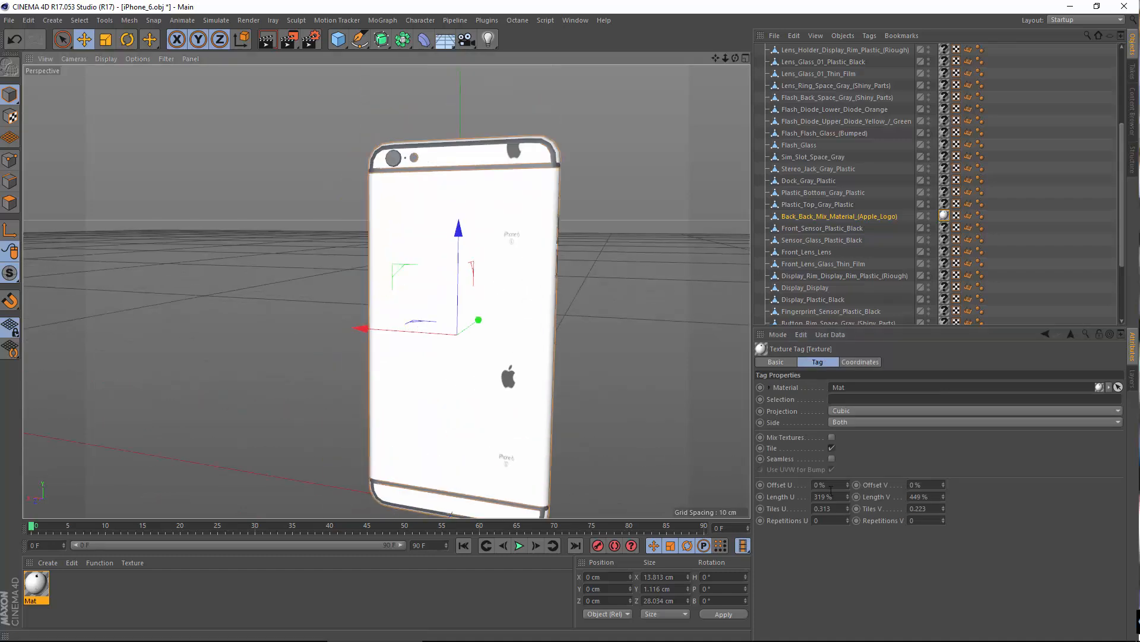
left_click_drag(848, 497, 846, 540)
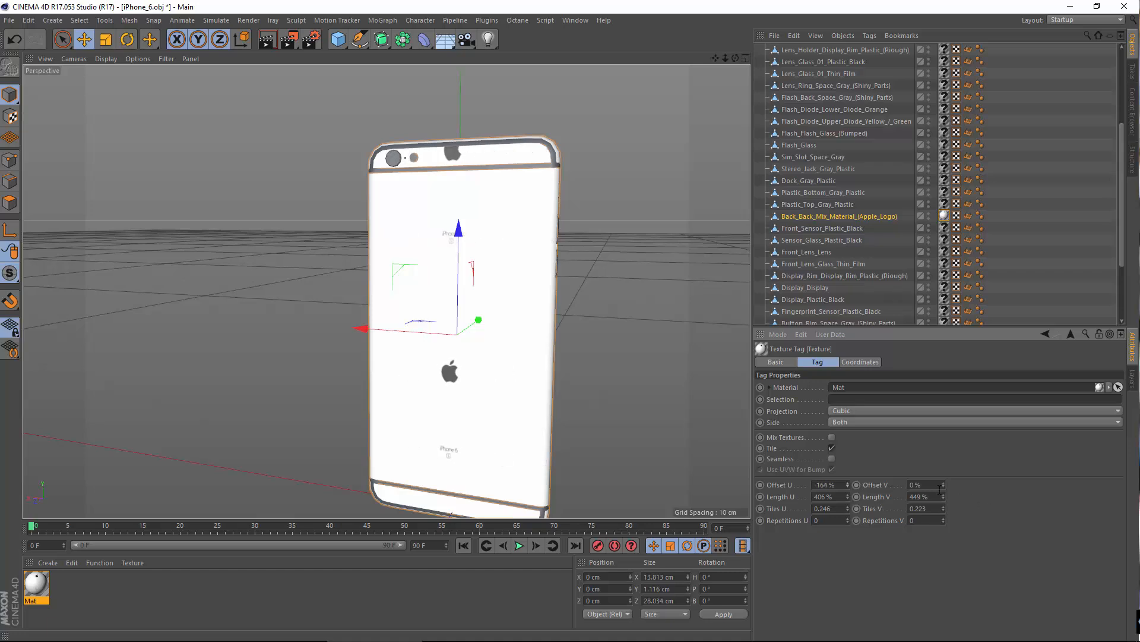
mouse_move(943, 487)
left_mouse_down()
mouse_move(943, 502)
mouse_move(926, 475)
left_mouse_up()
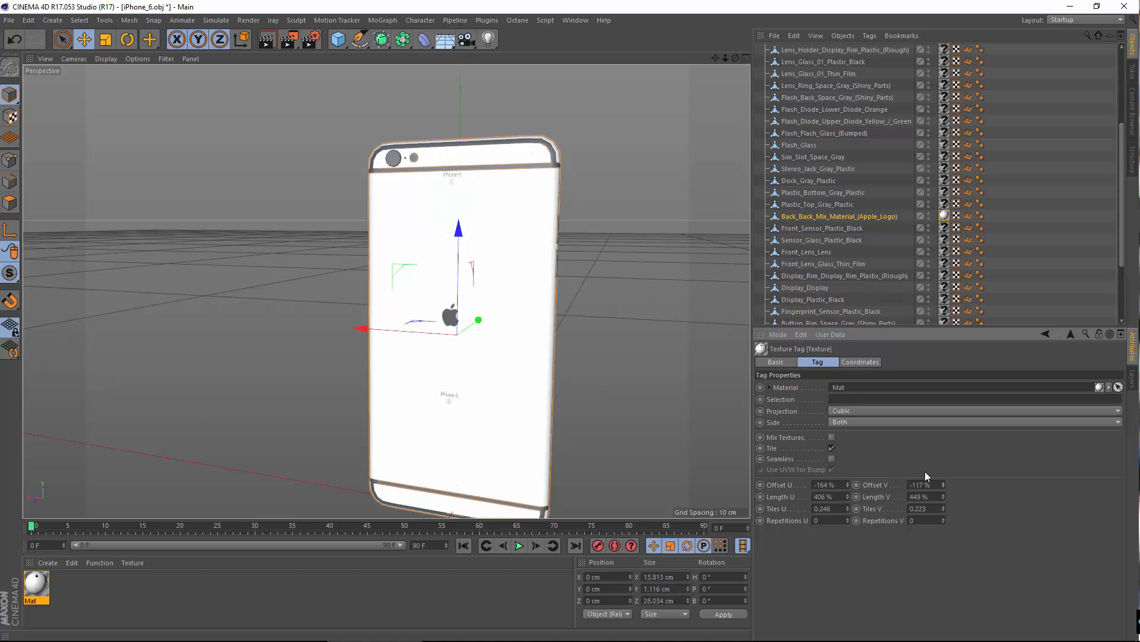
mouse_move(848, 497)
left_mouse_down()
mouse_move(847, 473)
mouse_move(849, 505)
left_mouse_up()
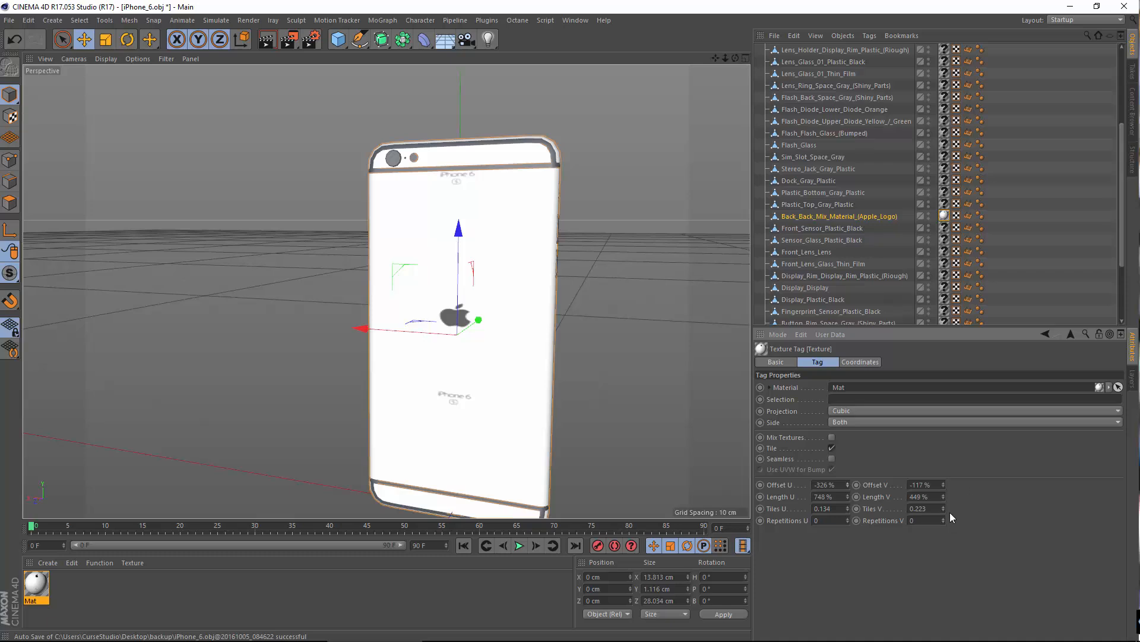
left_click_drag(942, 498, 942, 475)
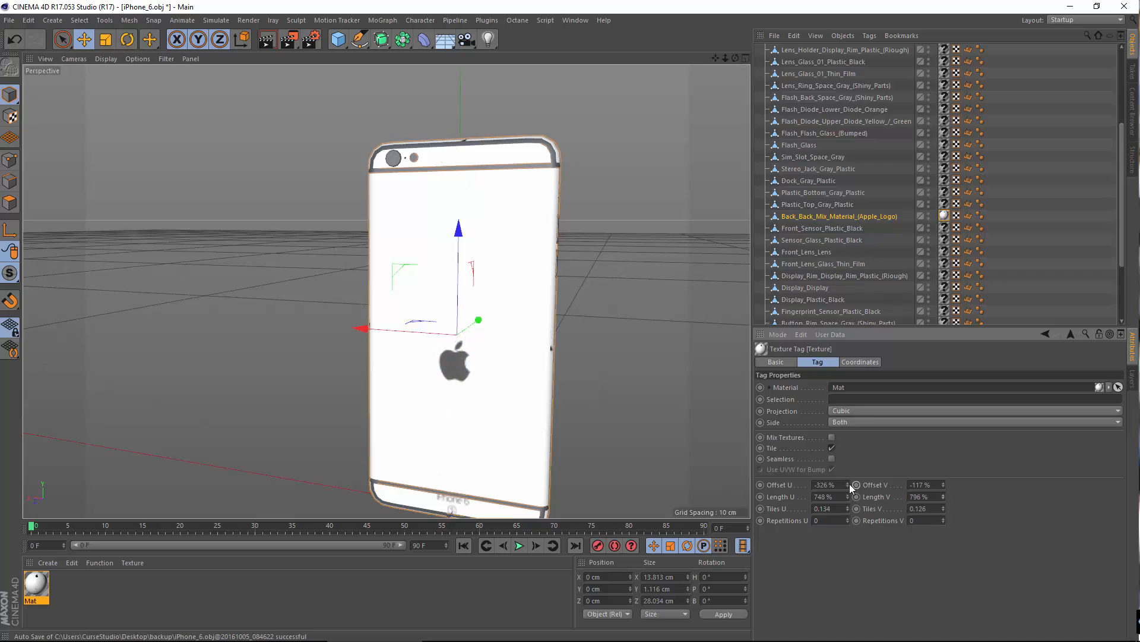
Step: Set both texture lengths to 800 % and centre the logo on the back with Offset U -353 % and Offset V -323 %
left_click_drag(848, 484, 848, 486)
mouse_move(942, 484)
left_mouse_down()
mouse_move(942, 498)
mouse_move(937, 484)
left_mouse_up()
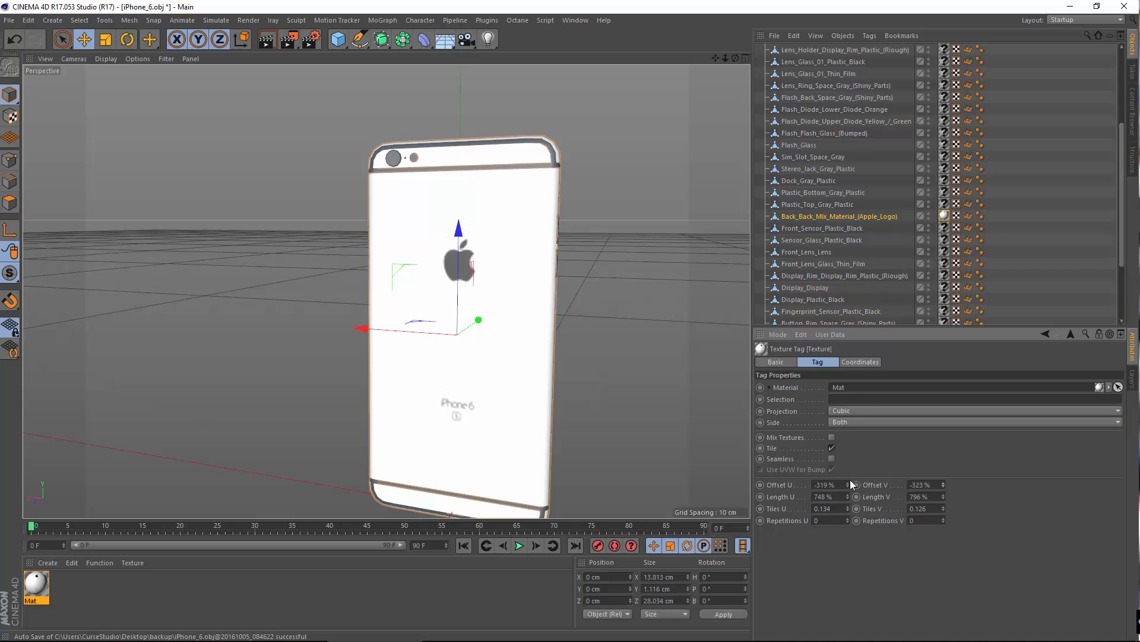
left_click_drag(848, 485, 841, 494)
type("800")
key("Return")
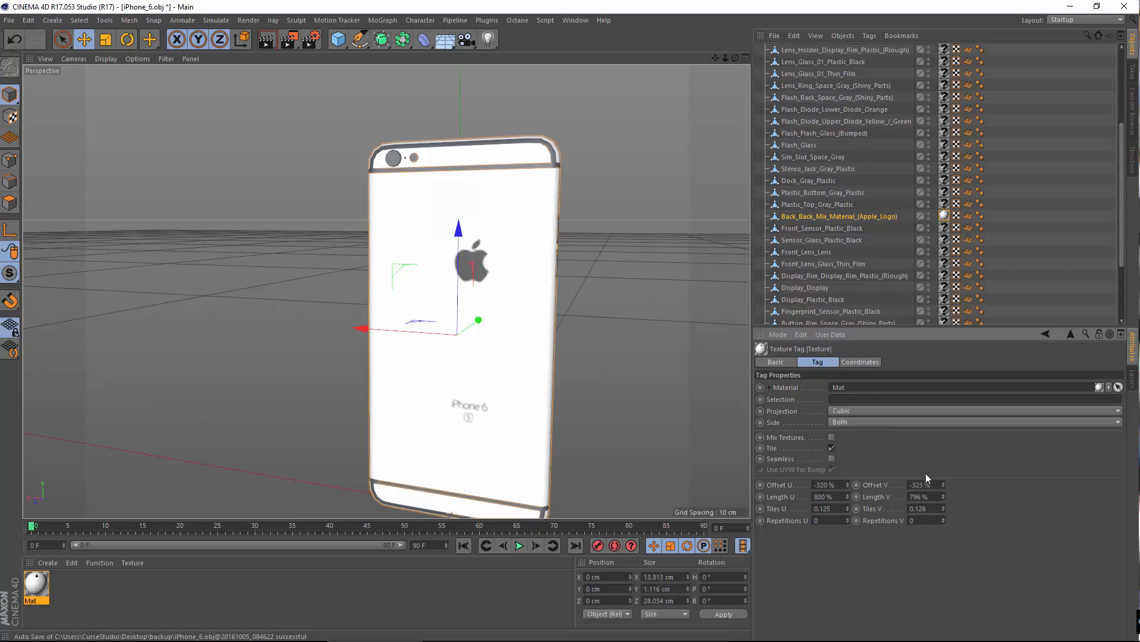
left_click(932, 496)
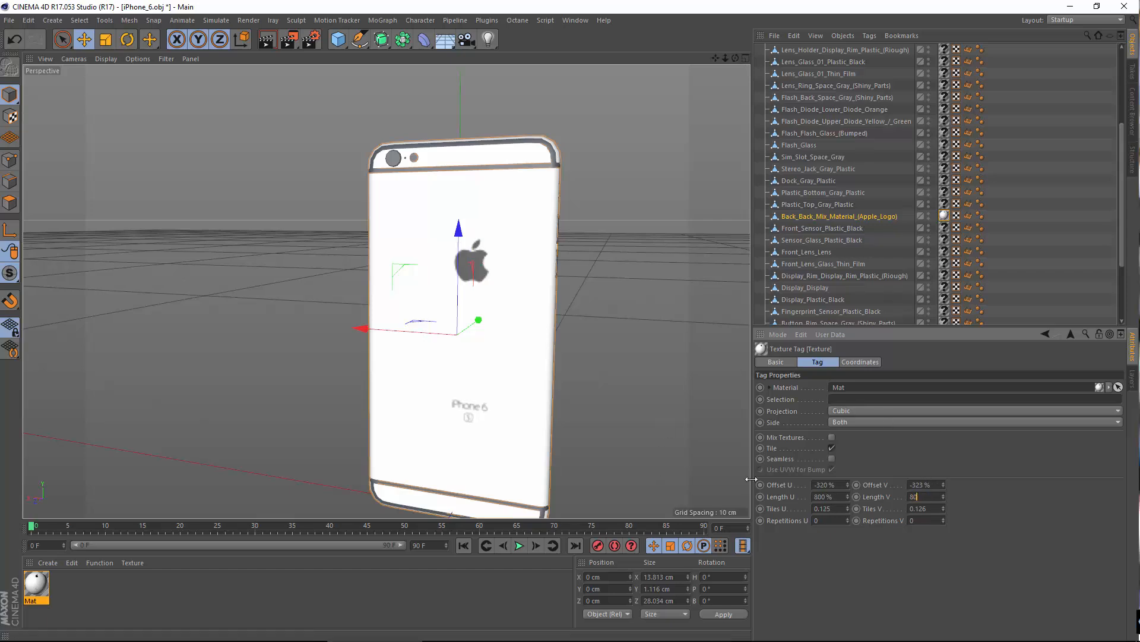
left_click_drag(847, 487, 832, 493)
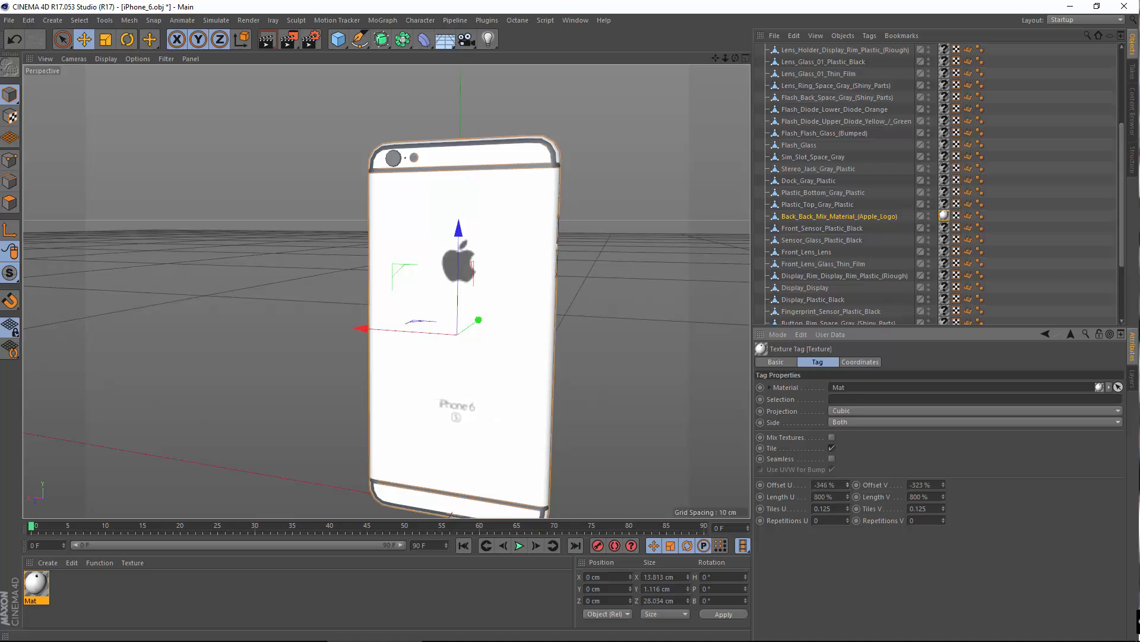
left_click_drag(364, 308, 429, 336, "alt")
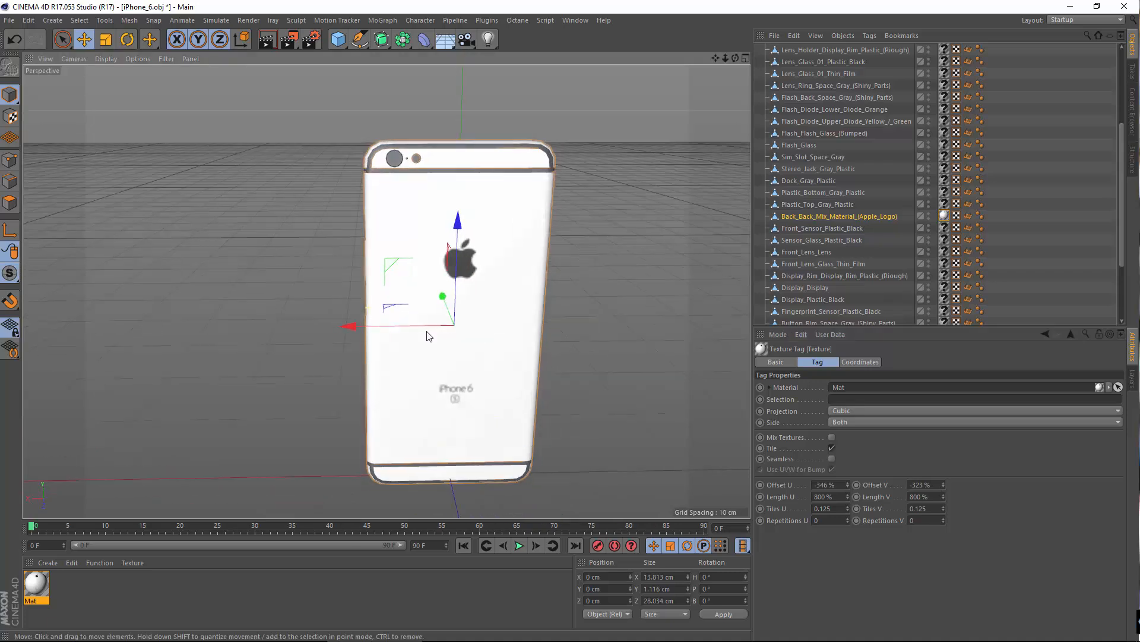
left_click_drag(516, 350, 604, 333, "alt")
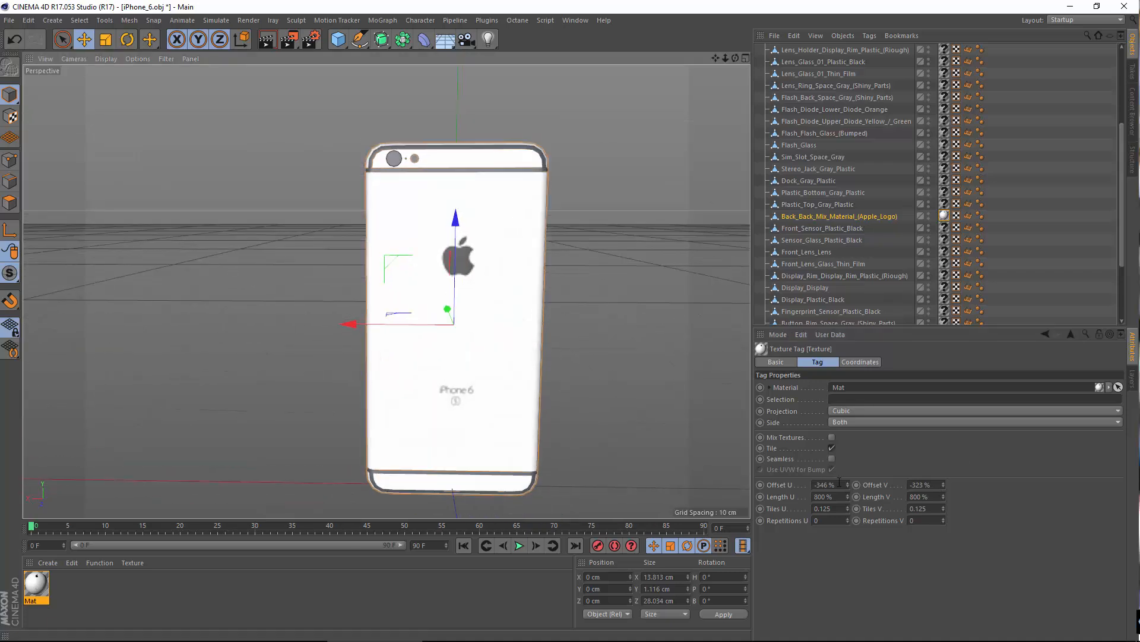
left_click_drag(850, 484, 837, 489)
Step: Inspect the cubic-projected logo and lettering on the phone's back and rounded side from several angles
left_click_drag(682, 454, 438, 260, "alt")
scroll(442, 249, "up", 4)
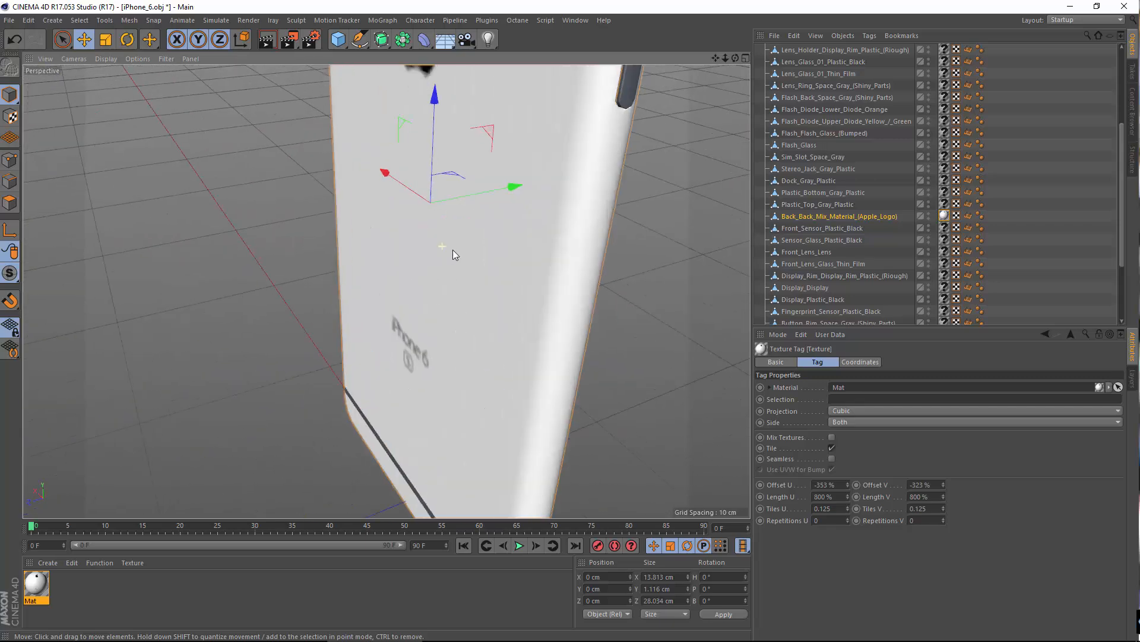
left_click_drag(472, 294, 501, 279, "alt")
middle_click_drag(502, 280, 565, 273, "alt")
scroll(565, 273, "down", 5)
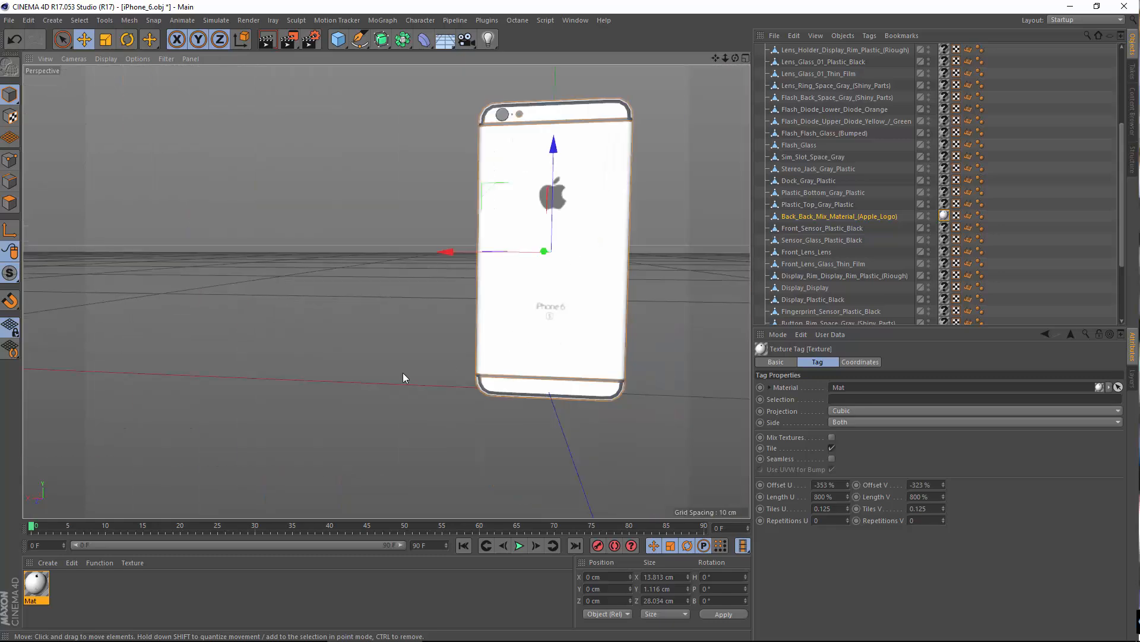
left_click_drag(496, 353, 613, 304, "alt")
scroll(613, 303, "up", 3)
middle_click_drag(497, 346, 375, 411, "alt")
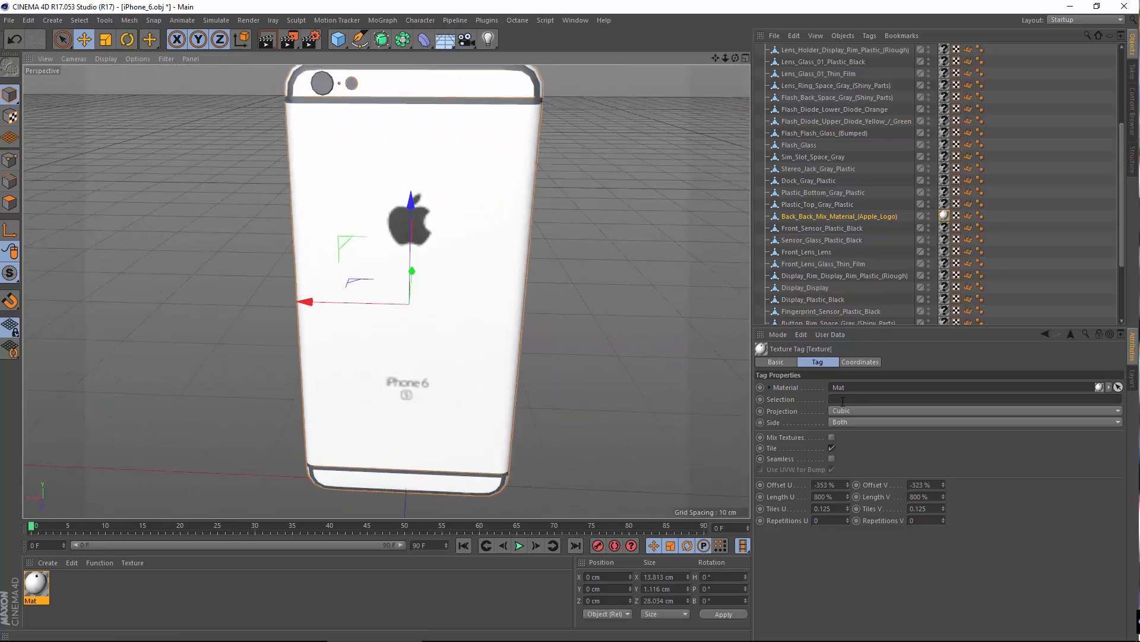
Step: Switch the back texture tag's projection to UVW Mapping
left_click(854, 412)
left_click(875, 497)
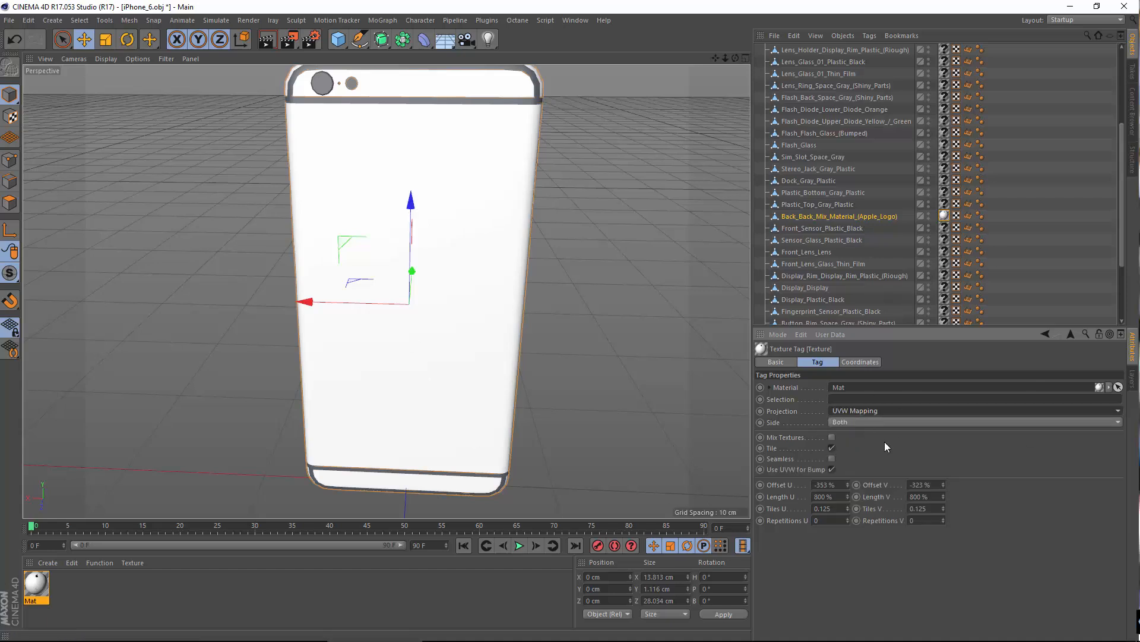
Step: Reset the back texture tag's Offset U and V to 0 % and Length U and V to 100 %
right_click(848, 482)
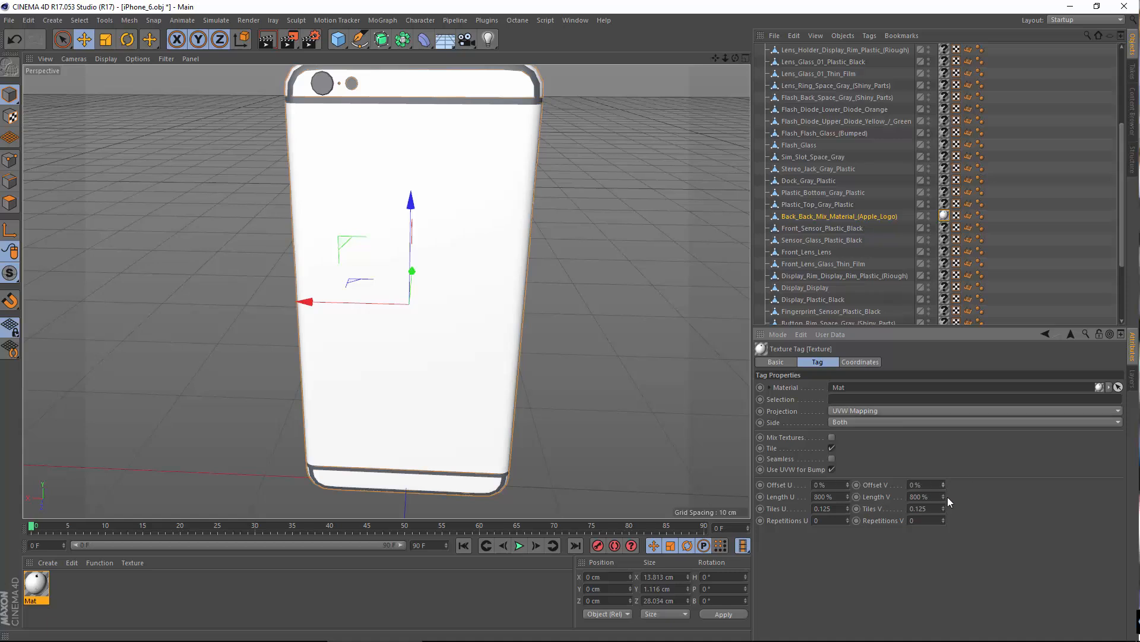
right_click(848, 497)
Step: Examine the UVW-mapped logo and lettering on the phone's back from several angles and view the available projection types
left_click_drag(405, 384, 327, 371, "alt")
scroll(500, 336, "down", 5)
middle_click_drag(488, 352, 388, 390, "alt")
scroll(391, 331, "up", 5)
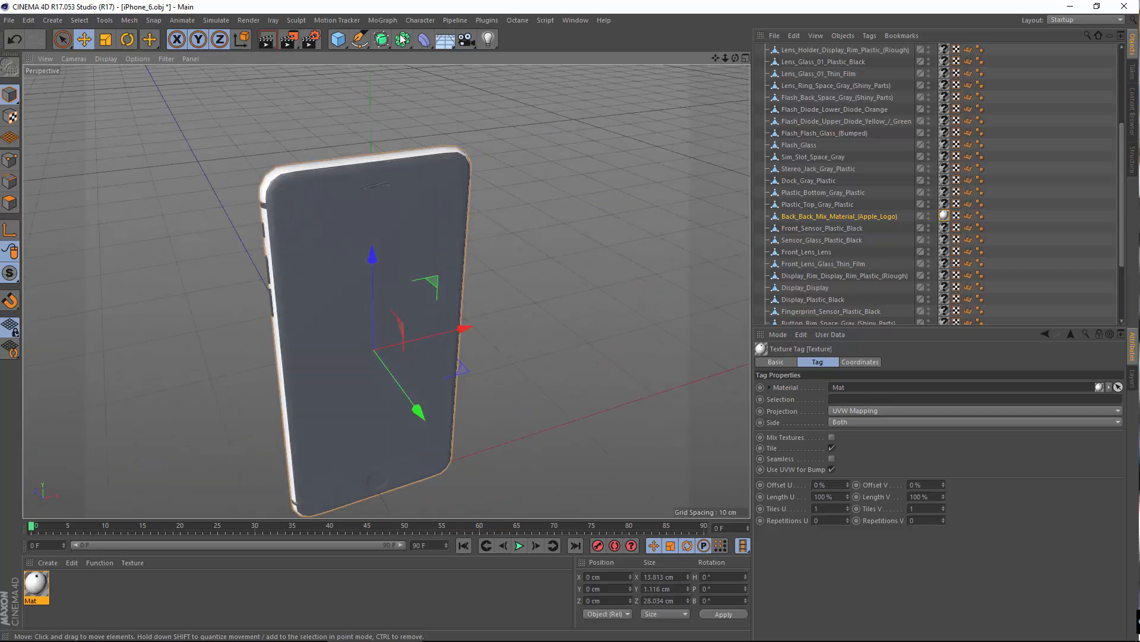
left_click_drag(385, 286, 421, 421, "alt")
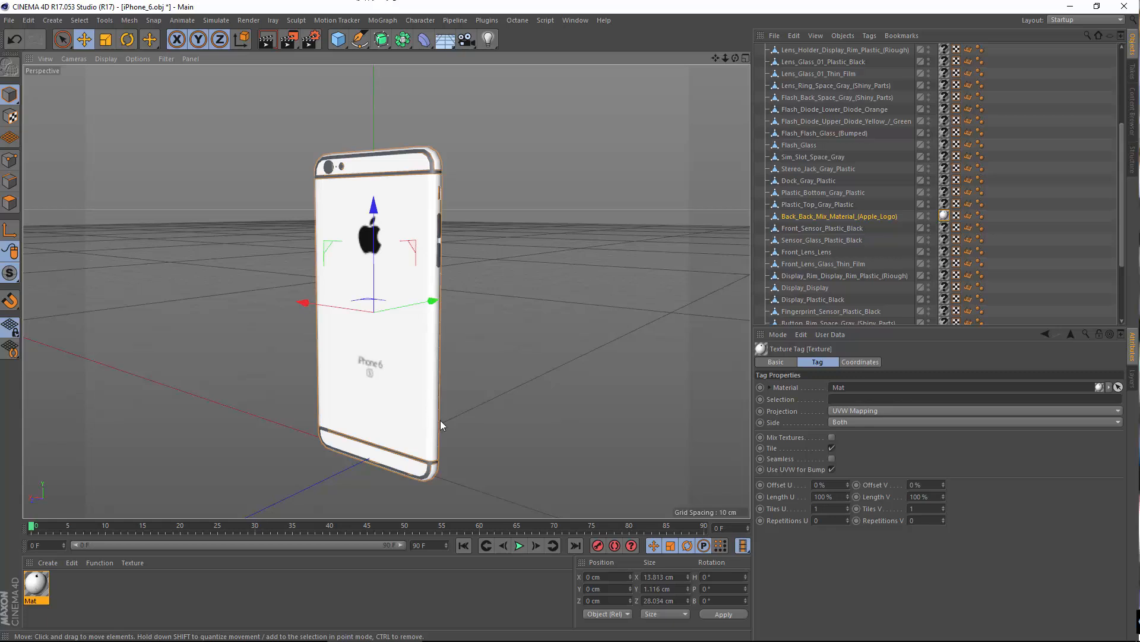
left_click_drag(500, 434, 520, 422, "alt")
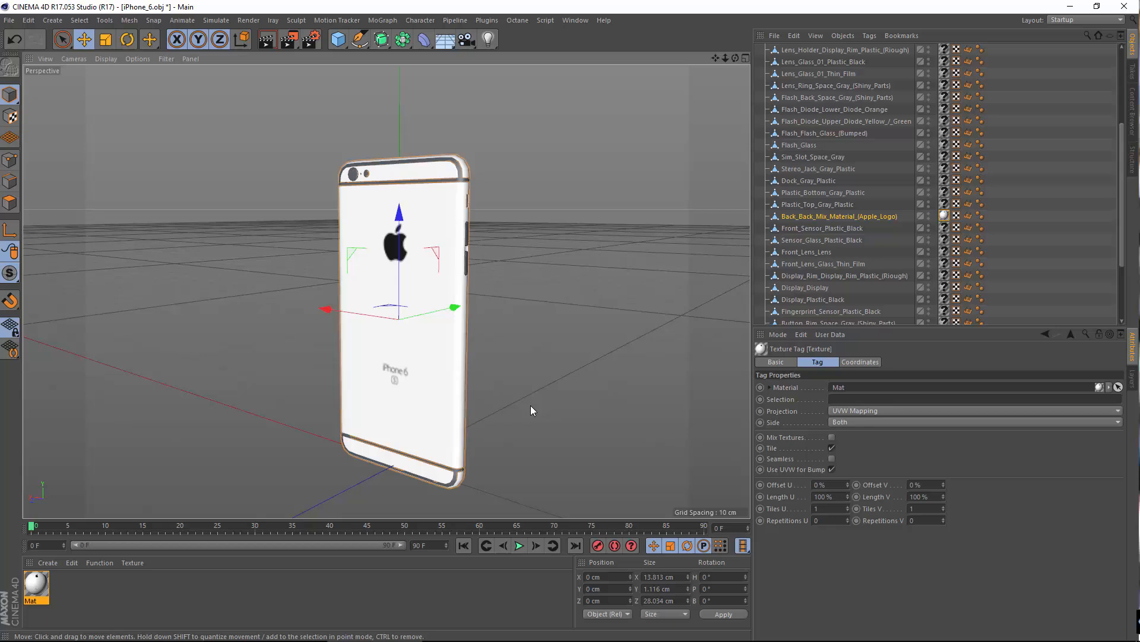
left_click_drag(461, 417, 478, 434, "alt")
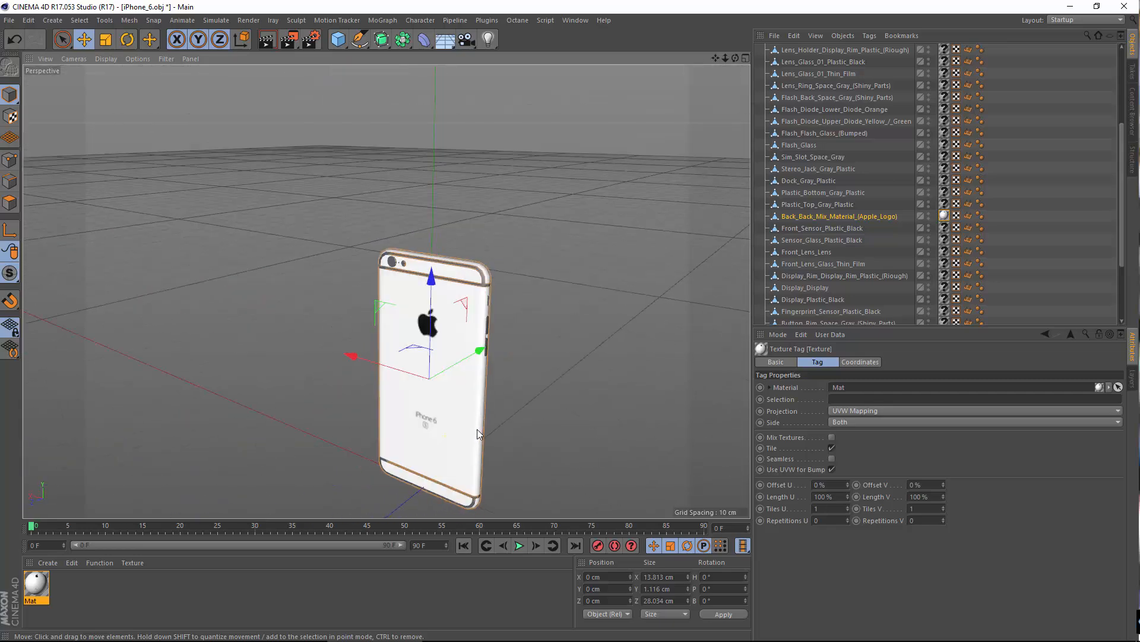
middle_click_drag(478, 430, 461, 343, "alt")
scroll(441, 324, "up", 4)
mouse_move(433, 365)
left_mouse_down("alt")
mouse_move(444, 350)
mouse_move(420, 366)
left_mouse_up("alt")
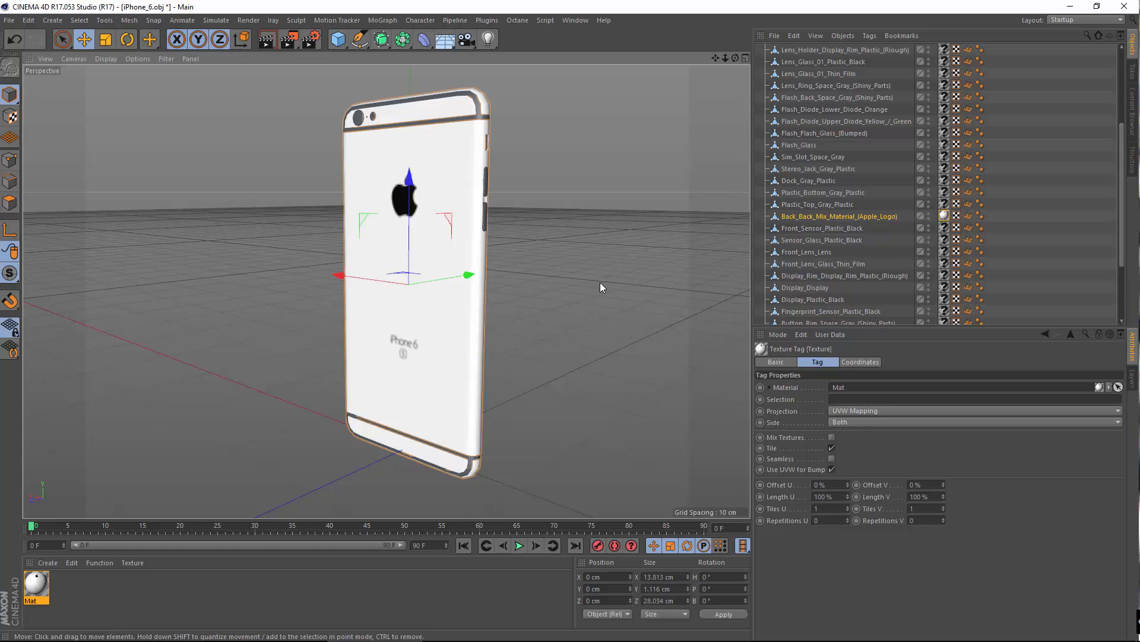
left_click(868, 409)
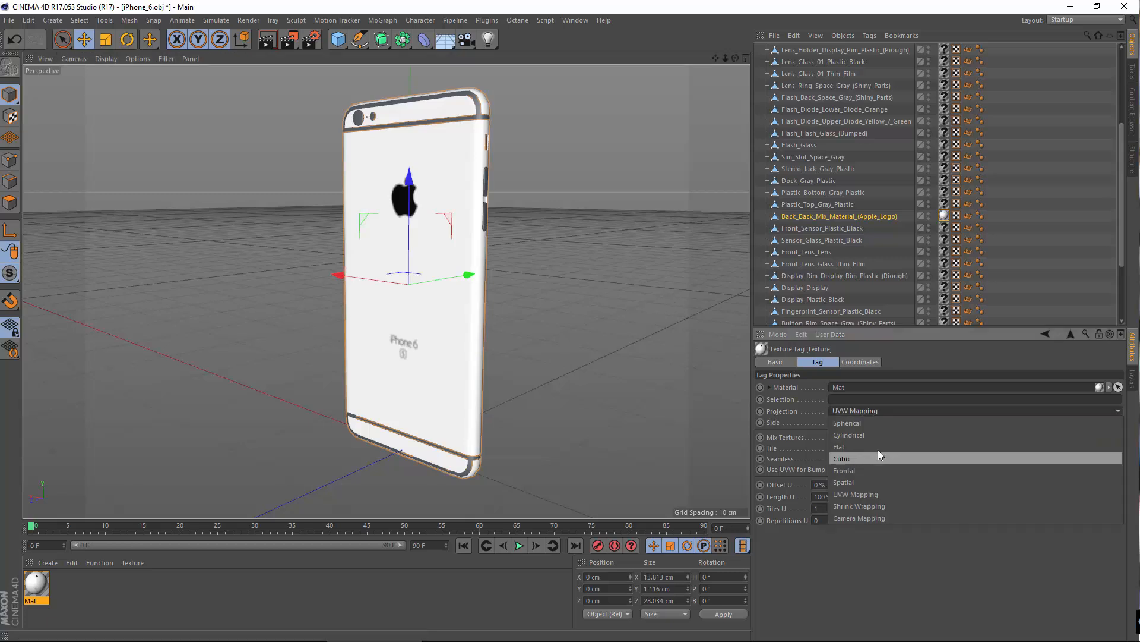
left_click(834, 600)
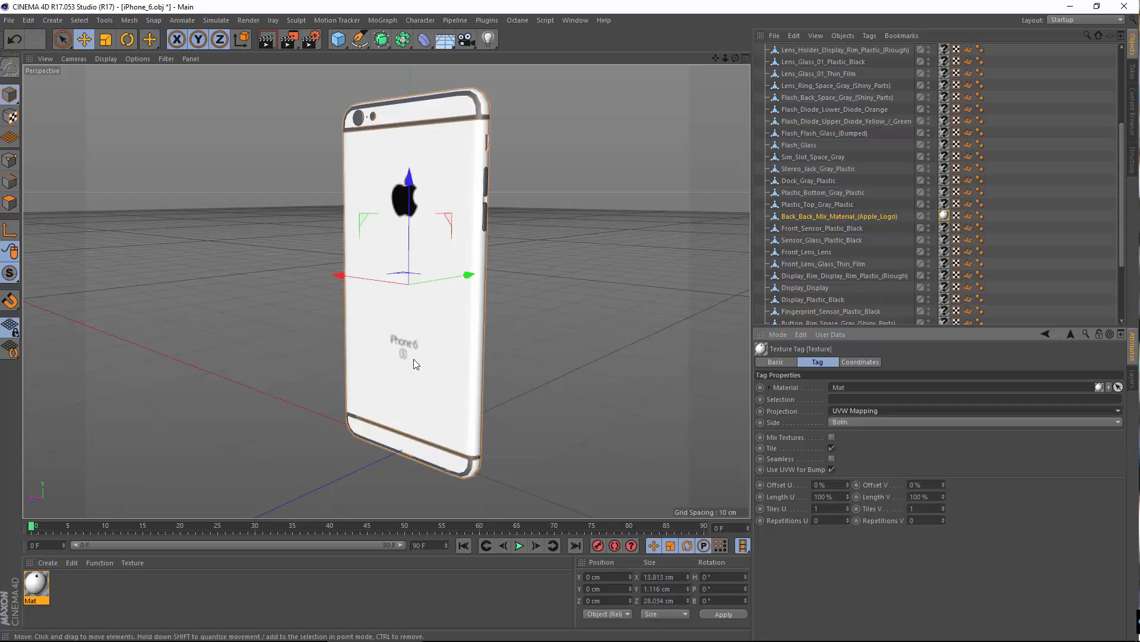
left_click_drag(414, 358, 461, 395, "alt")
middle_click_drag(356, 211, 328, 266, "alt")
left_click_drag(517, 340, 475, 332, "alt")
Step: Delete the standard Mat material that carries the back logo texture
left_click(40, 581)
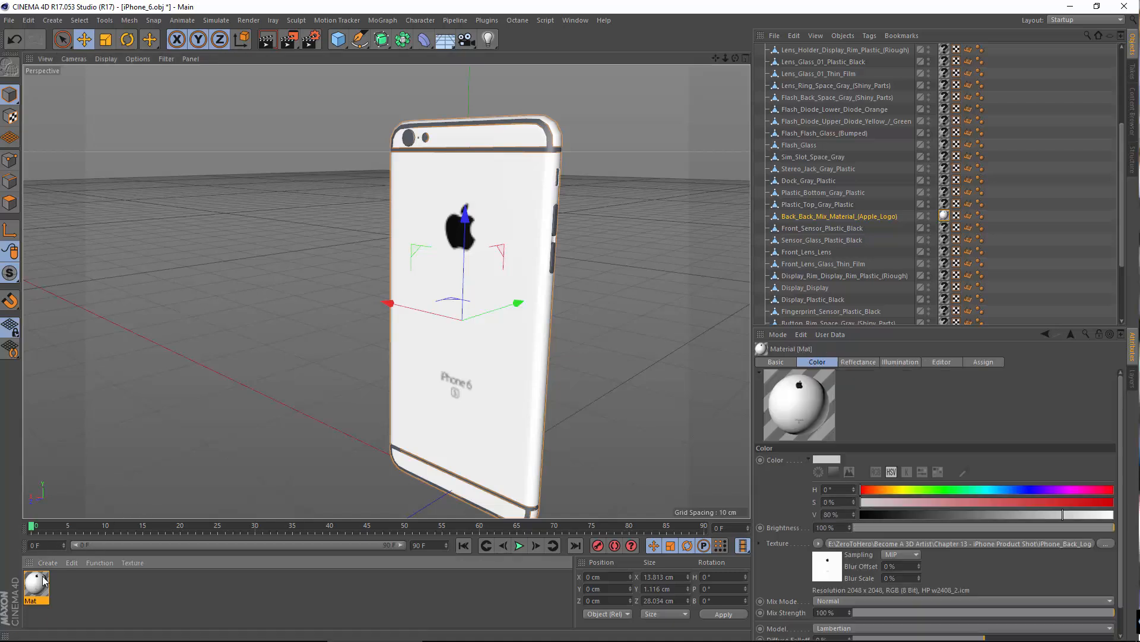
key("Delete")
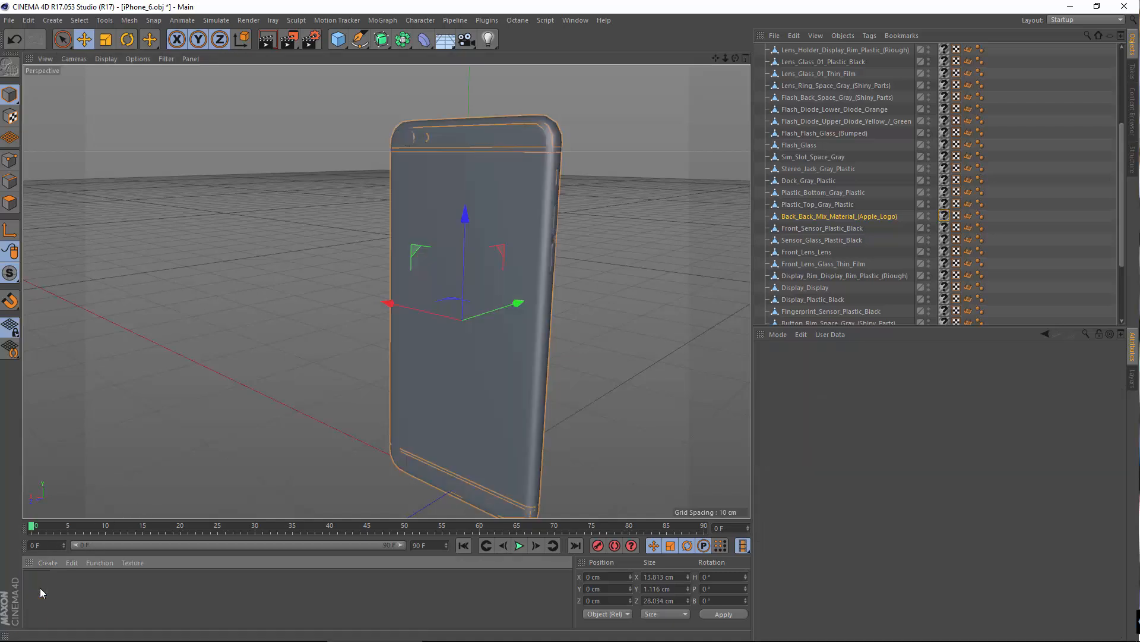
Step: Set the renderer to VrayBridge in the render settings
left_click(309, 41)
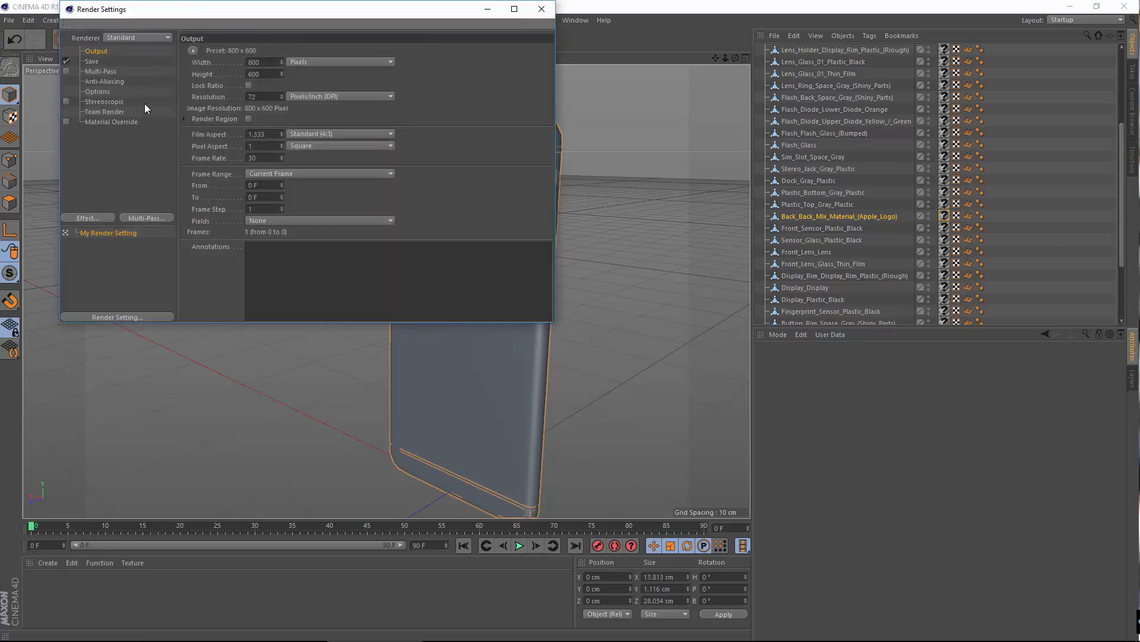
left_click_drag(230, 9, 456, 103)
left_click(376, 132)
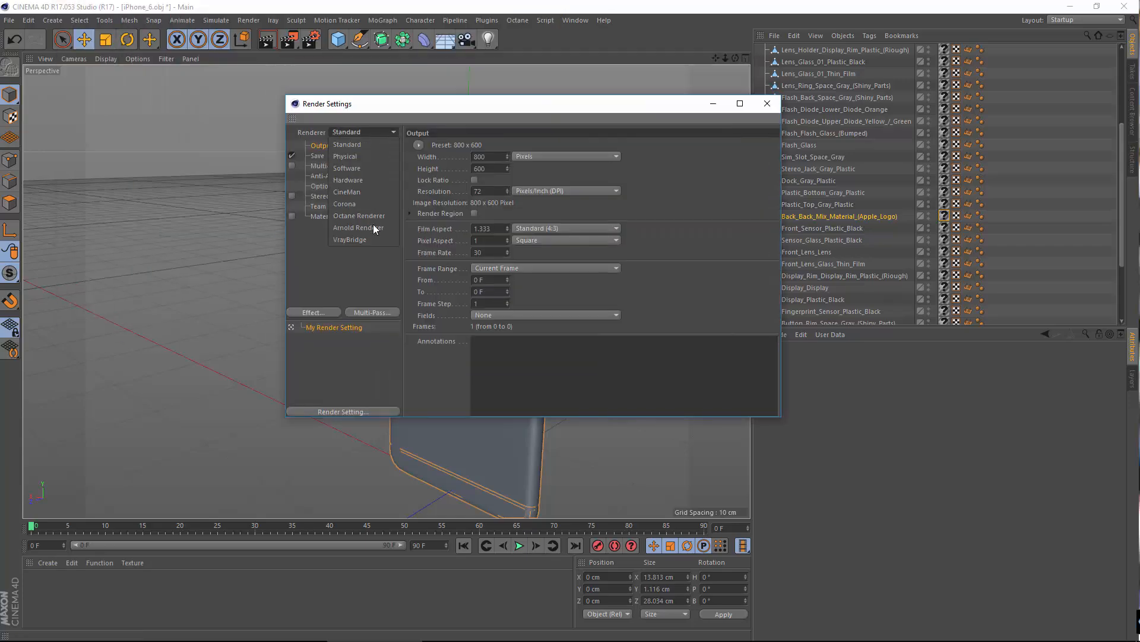
left_click(376, 239)
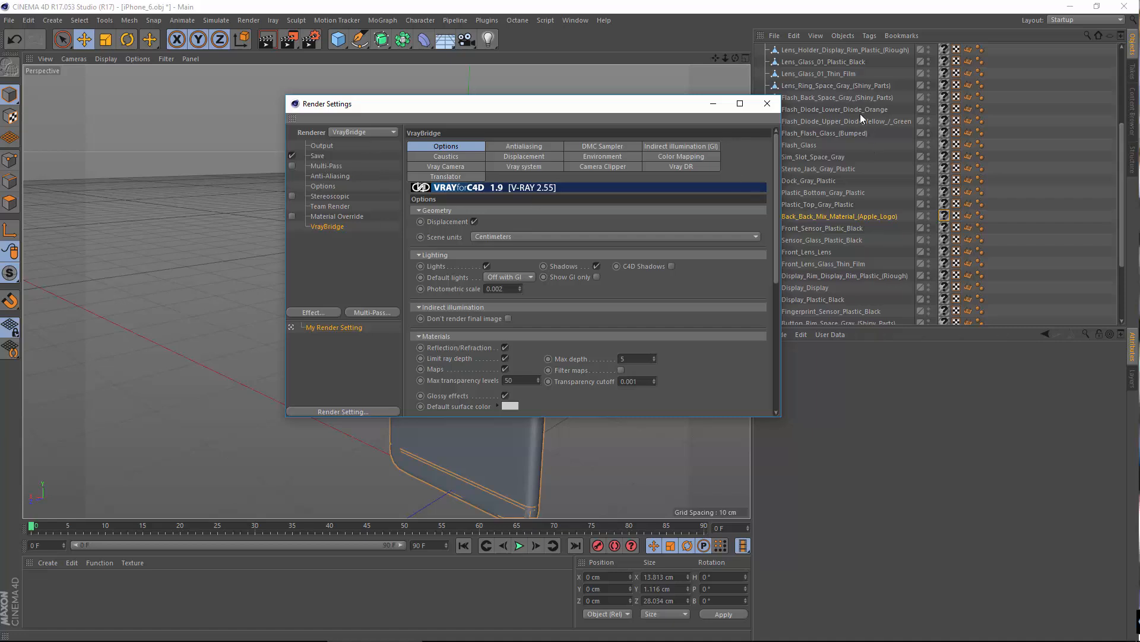
left_click(766, 104)
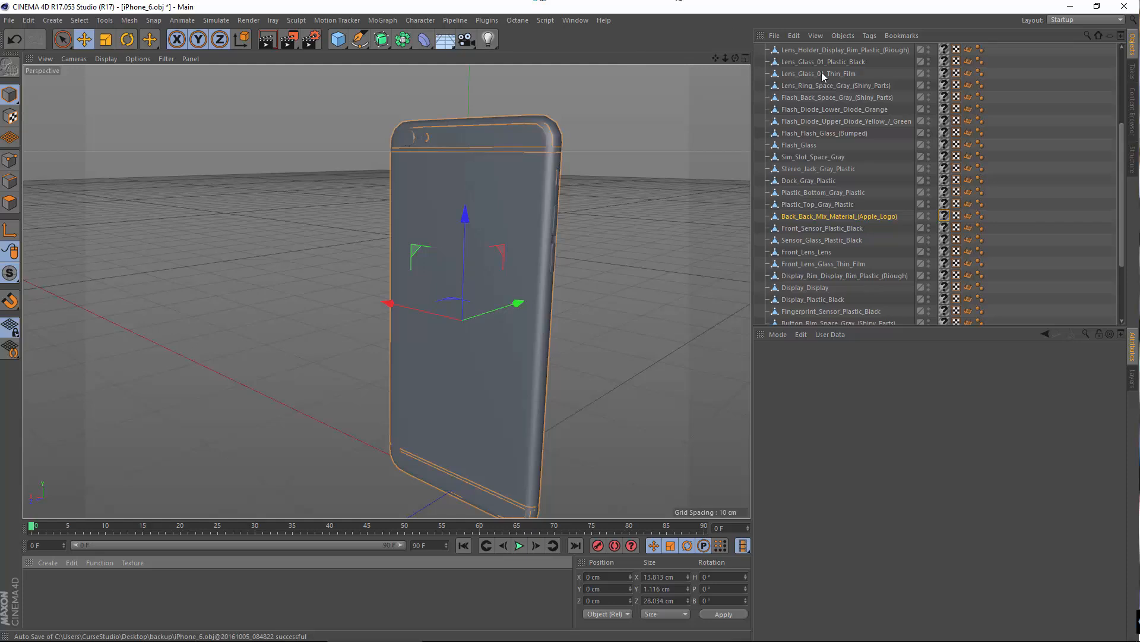
Step: Deselect the back object and turn off Linear Workflow in the project settings
left_click(645, 280)
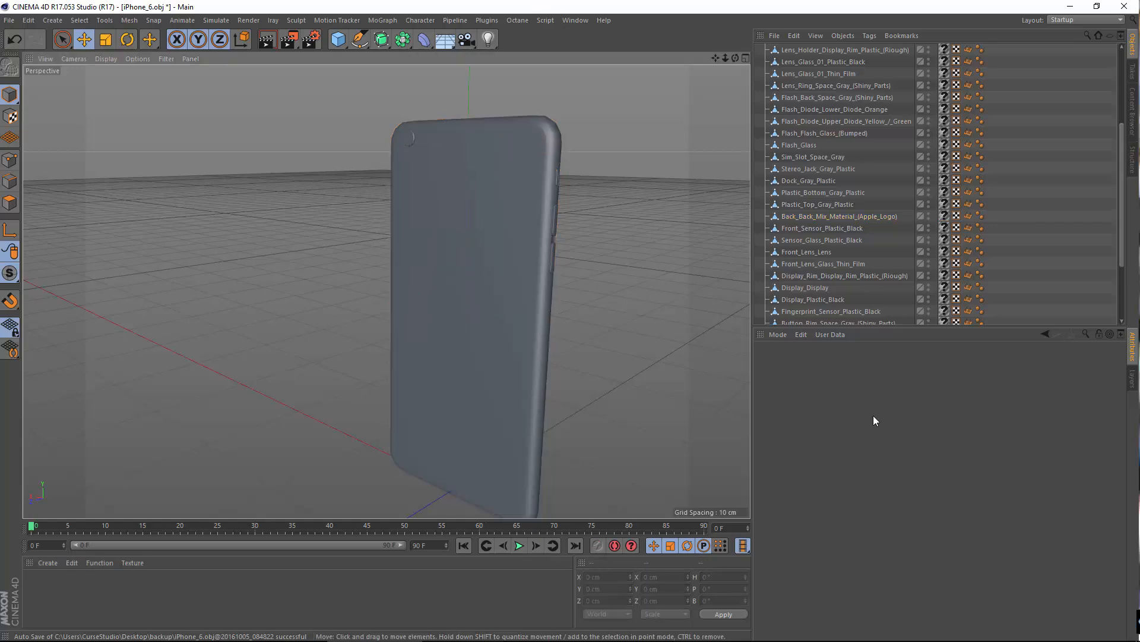
key("ctrl+d")
left_click(836, 557)
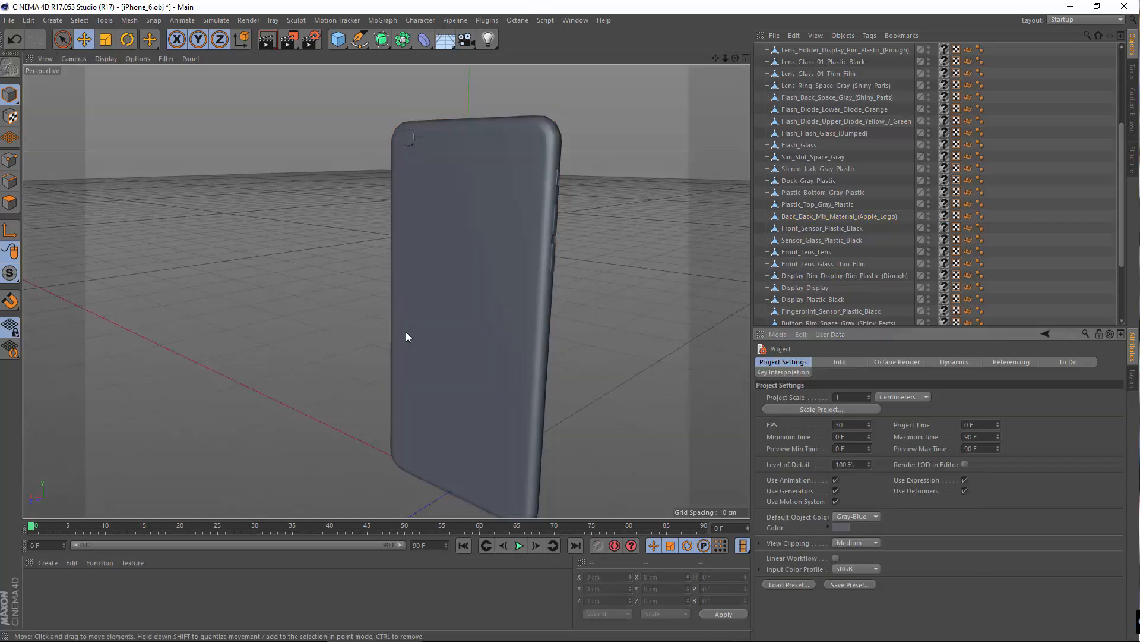
mouse_move(446, 333)
left_mouse_down("alt")
mouse_move(346, 382)
mouse_move(321, 374)
left_mouse_up("alt")
middle_click_drag(380, 409, 348, 312, "alt")
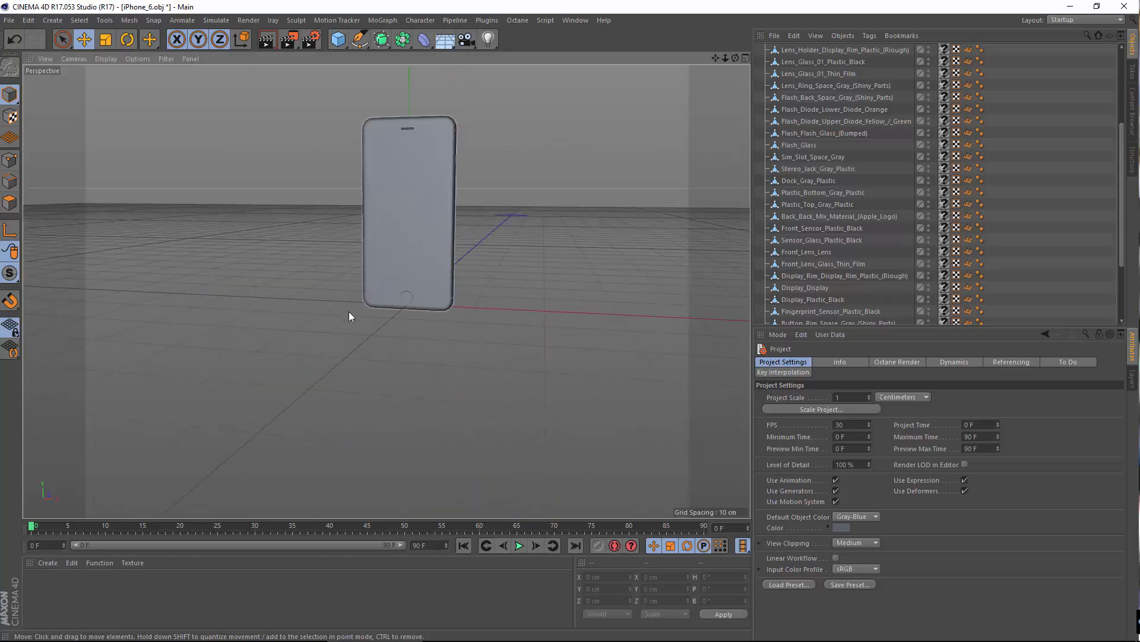
right_click_drag(348, 312, 414, 328, "alt")
left_click_drag(415, 328, 438, 398, "alt")
middle_click_drag(353, 219, 338, 374, "alt")
left_click_drag(338, 373, 484, 332, "alt")
left_click_drag(409, 385, 486, 416, "alt")
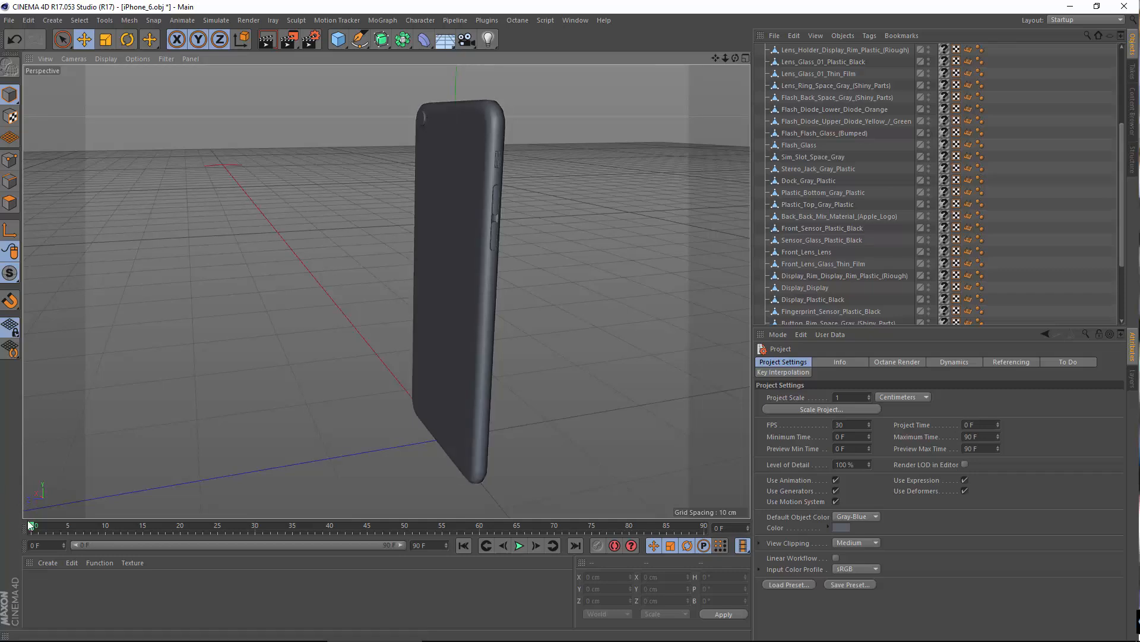
Step: Create a VRay Advanced Material and open it in an enlarged Material Editor
left_click(41, 565)
mouse_move(68, 467)
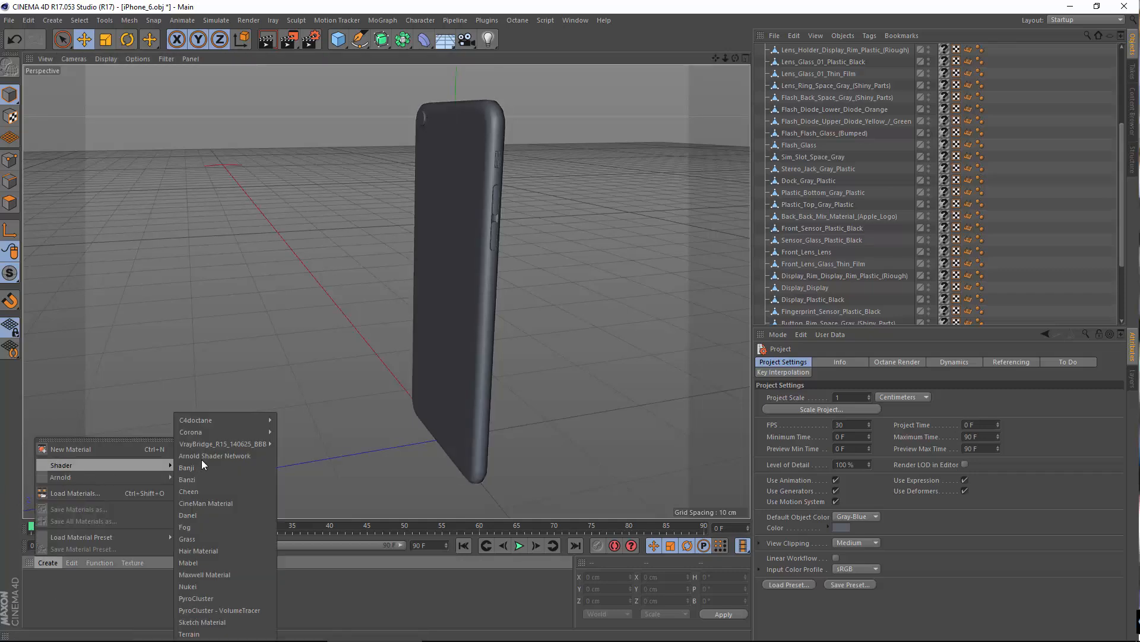
mouse_move(213, 441)
left_click(333, 452)
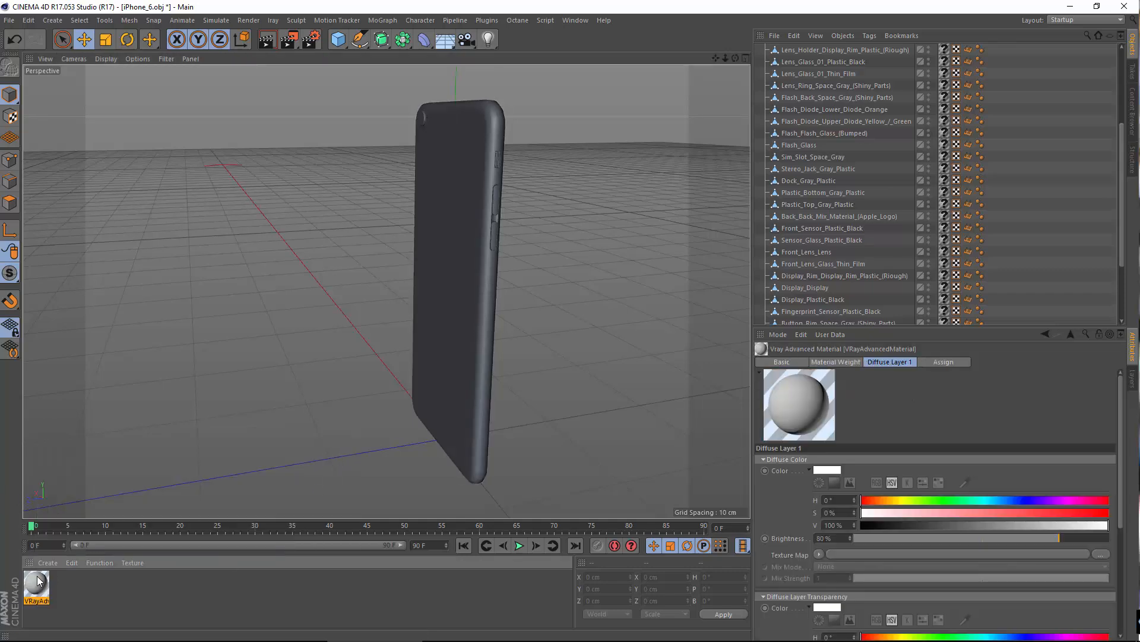
double_click(34, 579)
left_click_drag(350, 89, 502, 135)
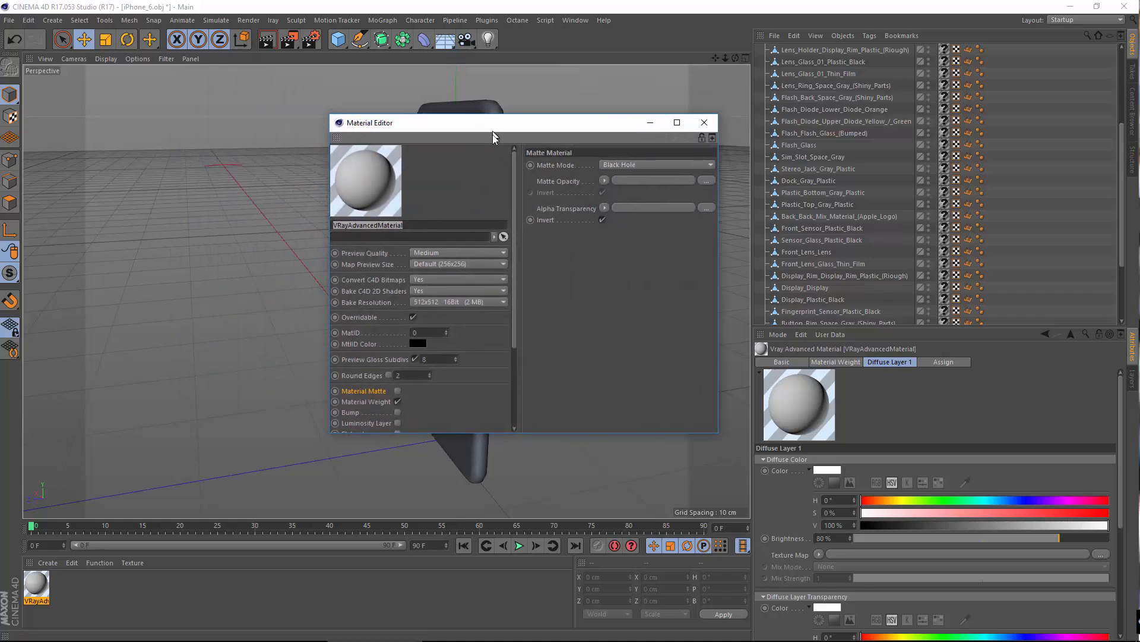
left_click_drag(718, 440, 862, 604)
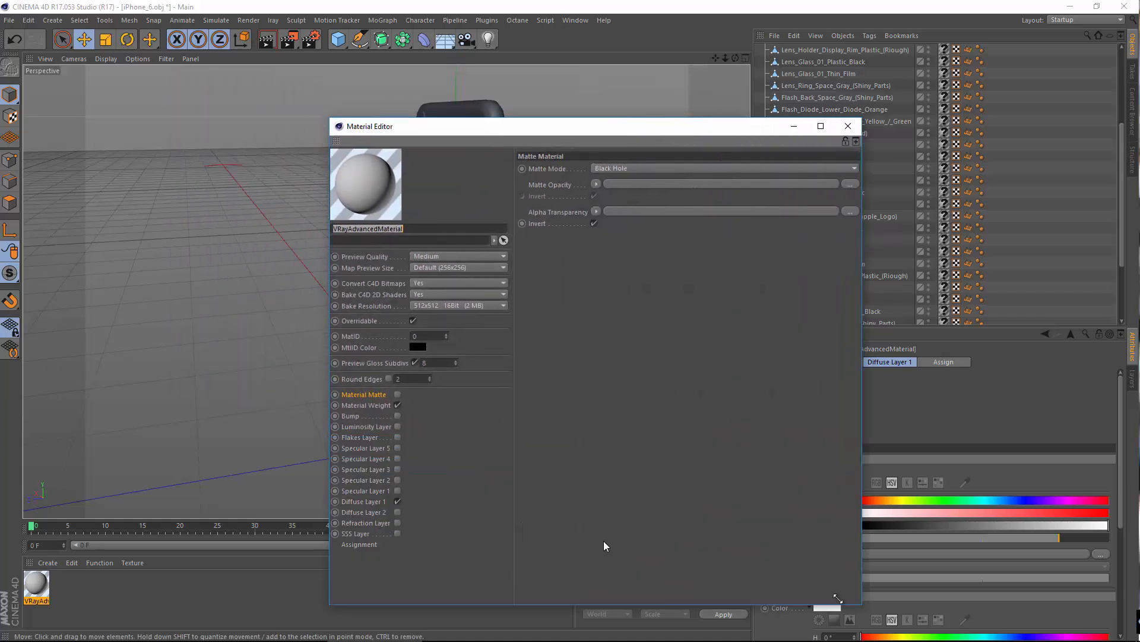
Step: Load iPhone_Back_Logo.tif as the Diffuse Layer 1 colour texture map, without copying the image to the project location
left_click(372, 502)
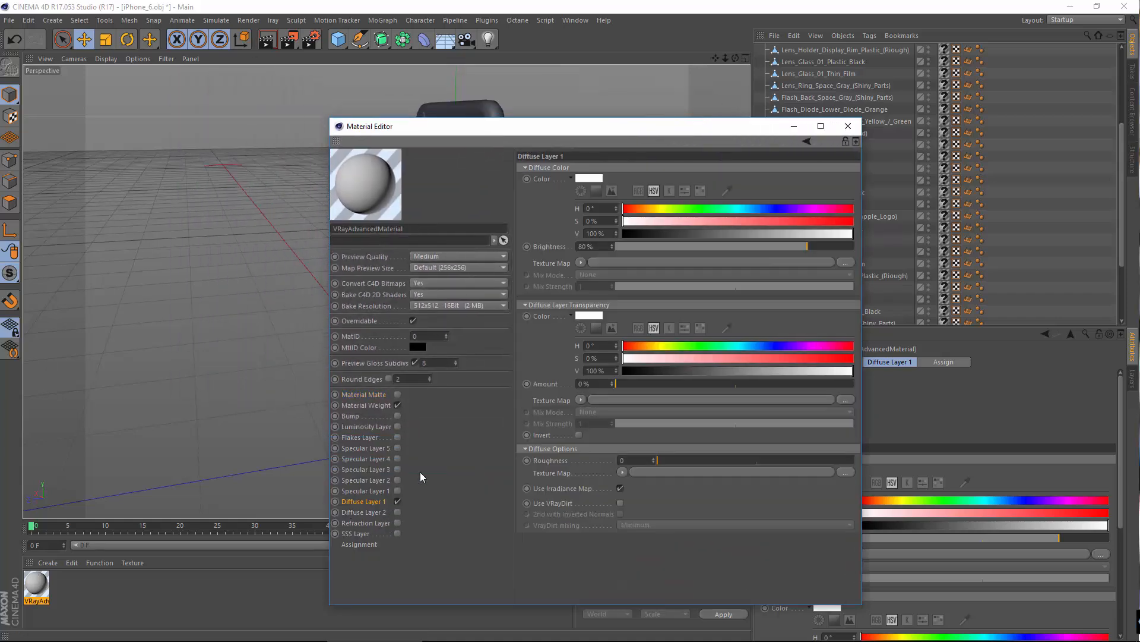
left_click(578, 265)
left_click(591, 286)
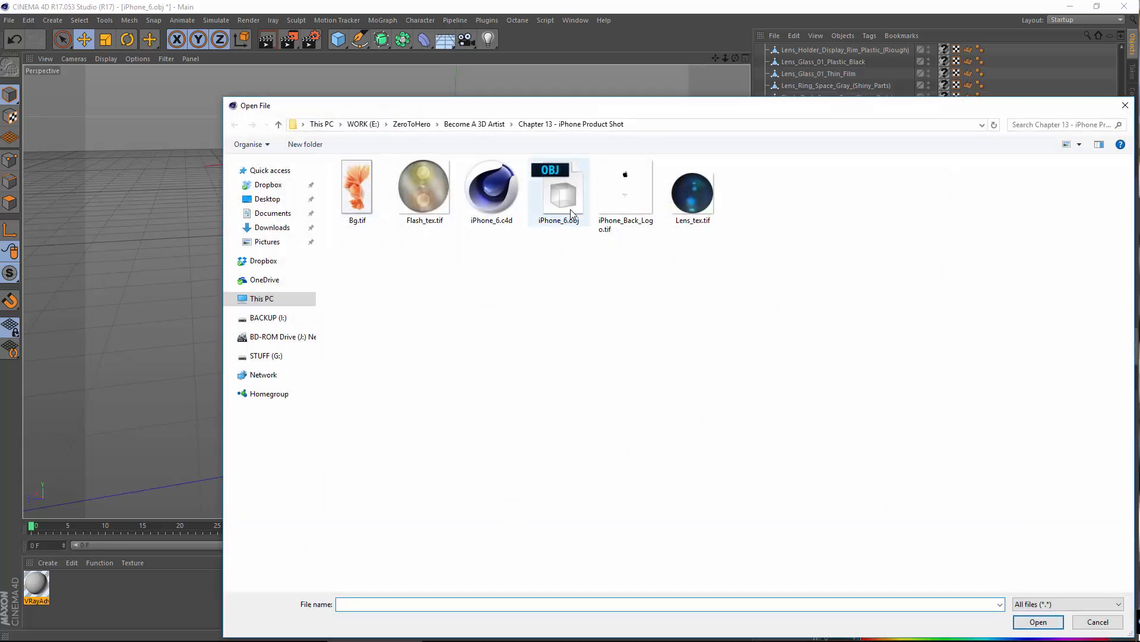
left_click(558, 193)
left_click(625, 196)
left_click(1038, 622)
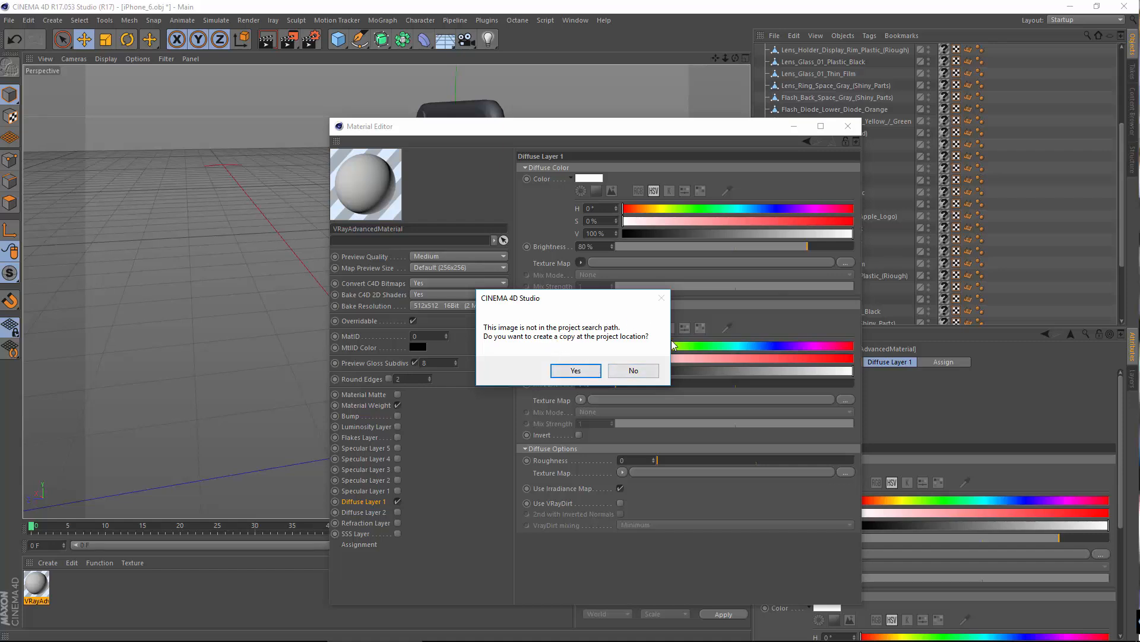
left_click(633, 370)
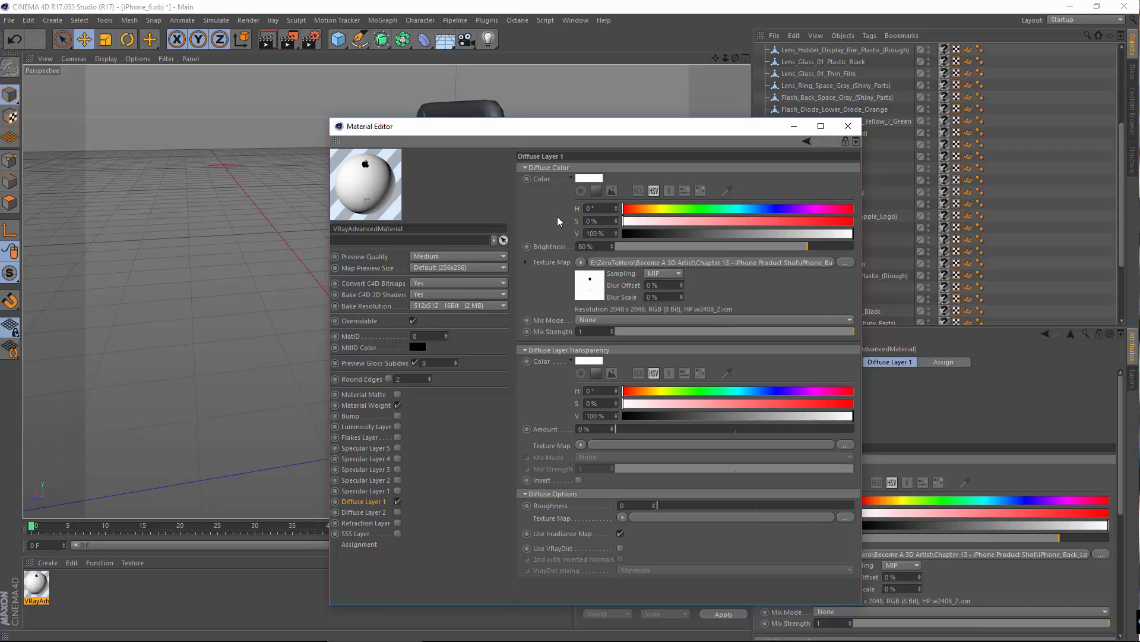
Step: Show the Material Weight settings and check the logo material in an enlarged separate preview window
left_click(364, 405)
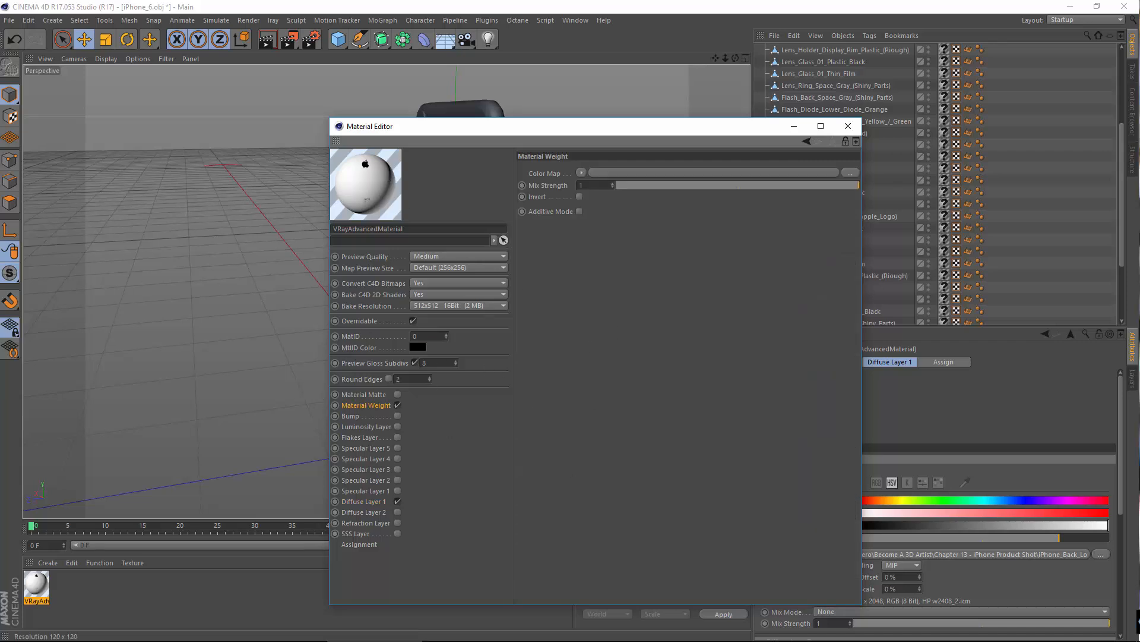
right_click(371, 182)
left_click(425, 25)
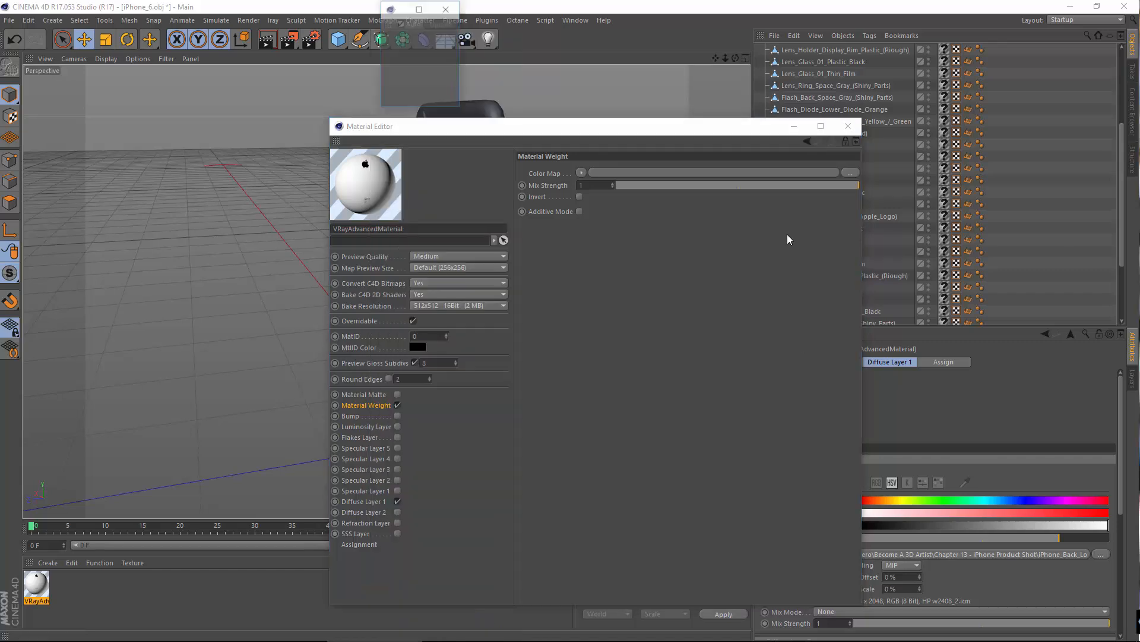
left_click_drag(460, 108, 914, 497)
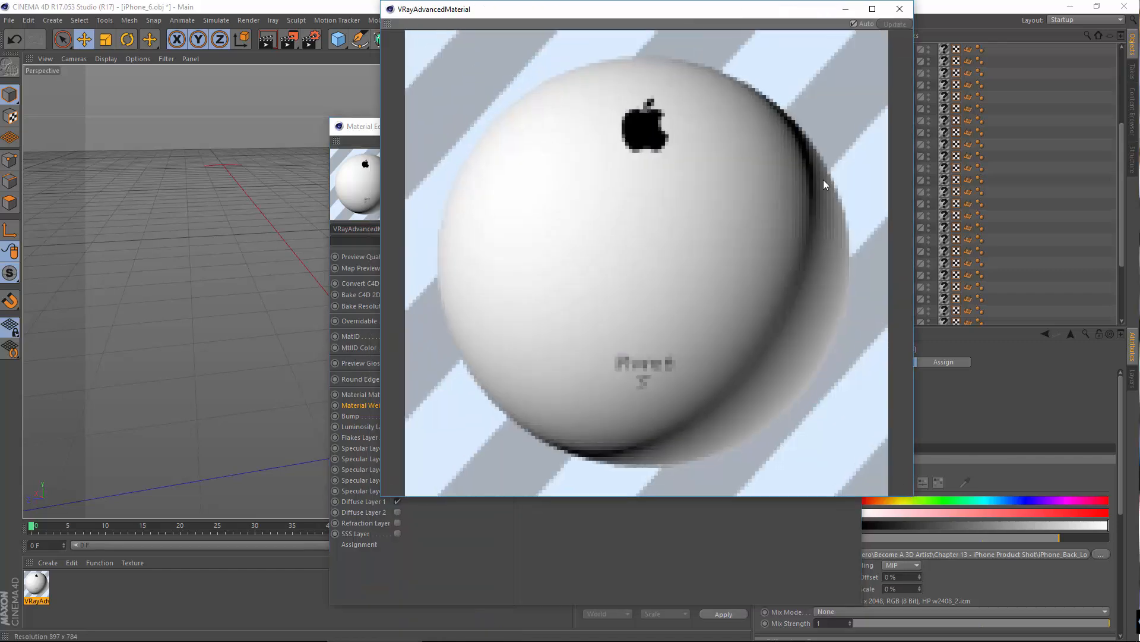
left_click(909, 17)
Step: Load iPhone_Back_Logo.tif as the Material Weight colour map, without copying the image to the project location
left_click(580, 176)
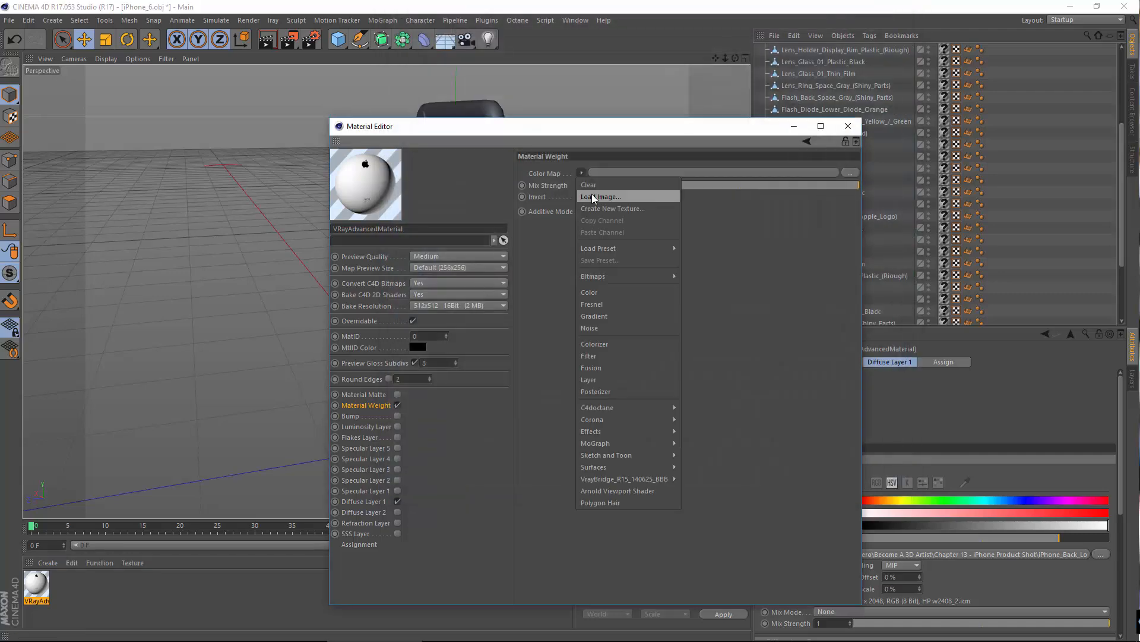
left_click(591, 194)
left_click(618, 200)
double_click(618, 200)
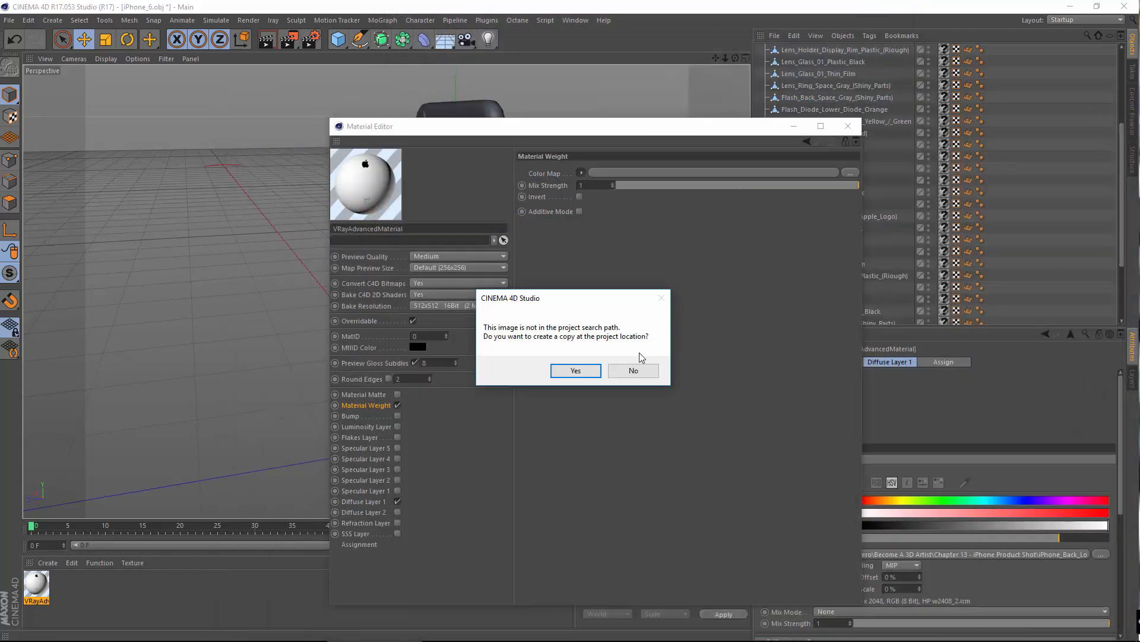
left_click(649, 370)
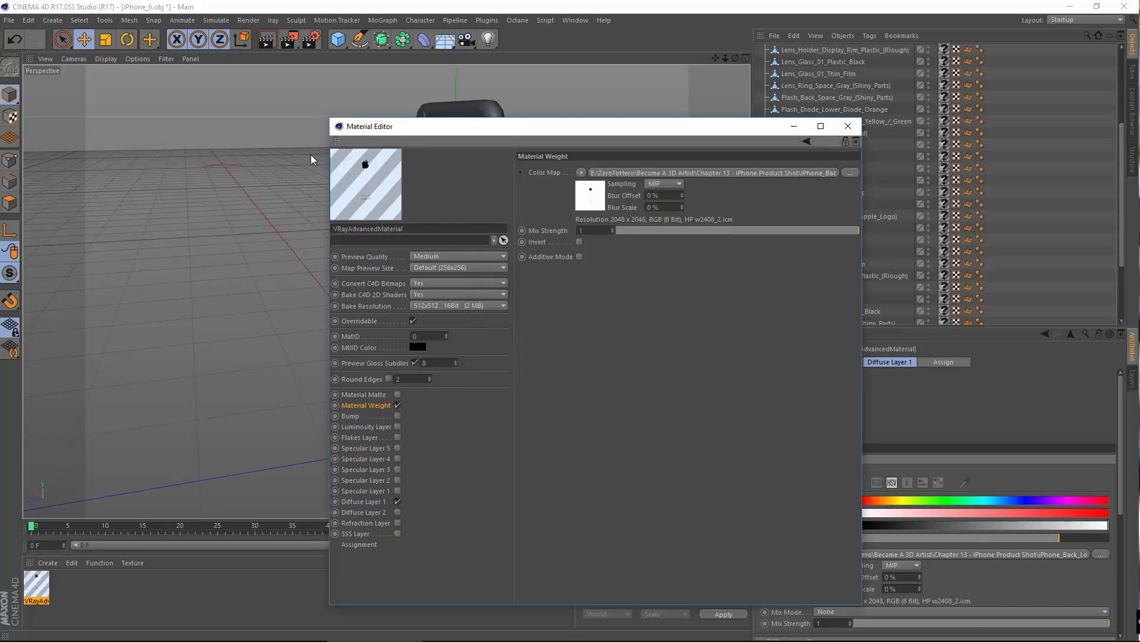
Step: Check the logo material's weight-map transparency in a separate large preview window
right_click(366, 177)
left_click(406, 31)
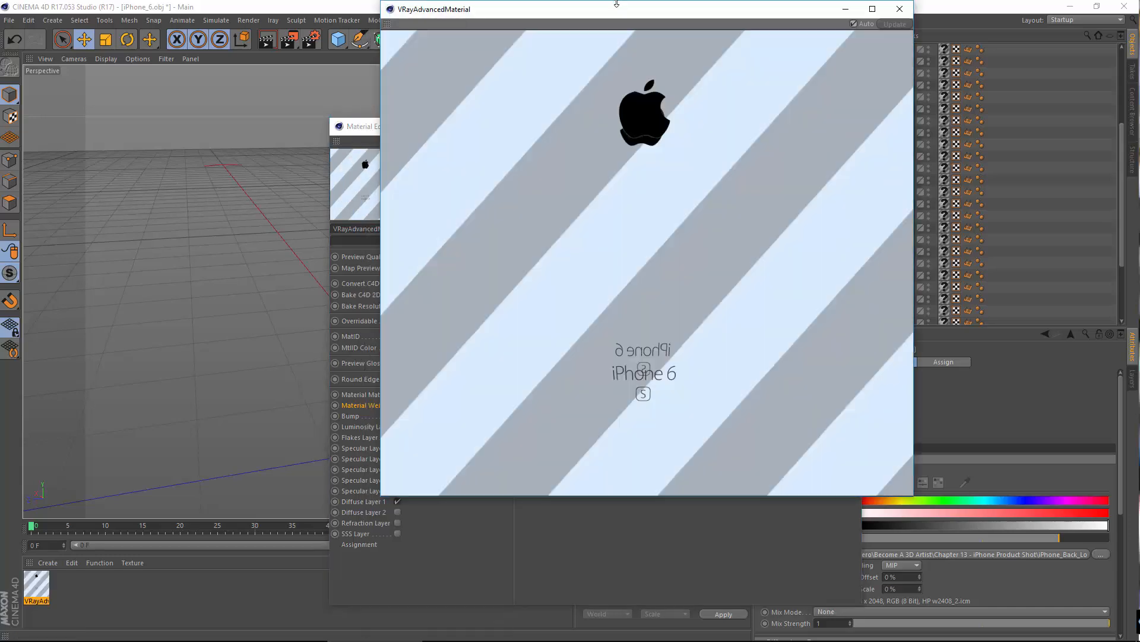
left_click_drag(621, 12, 440, 38)
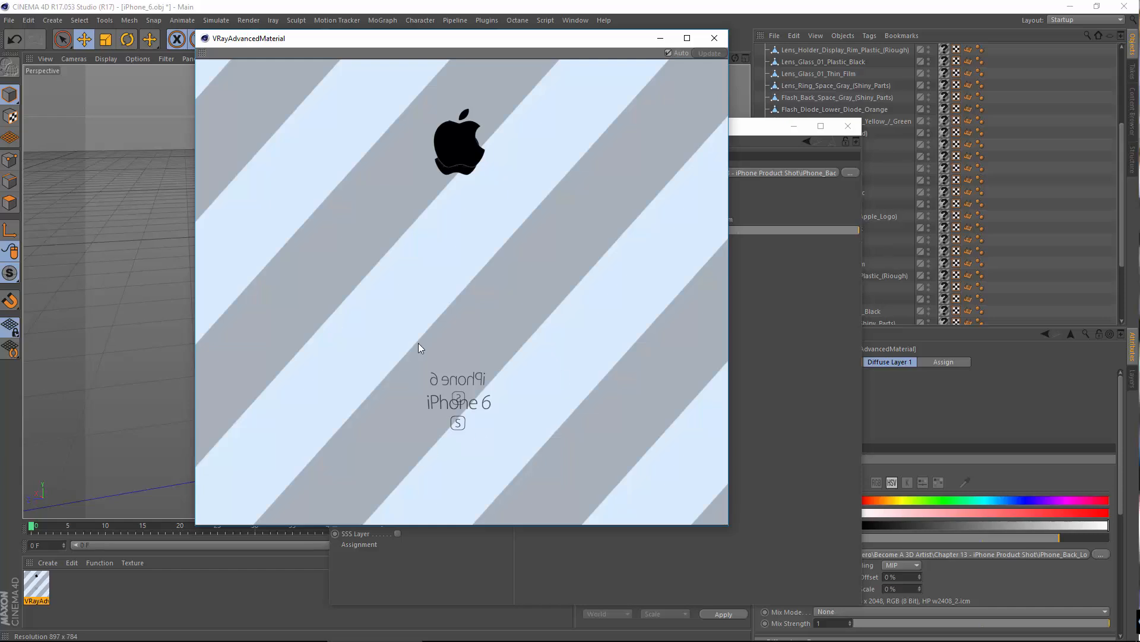
left_click(715, 38)
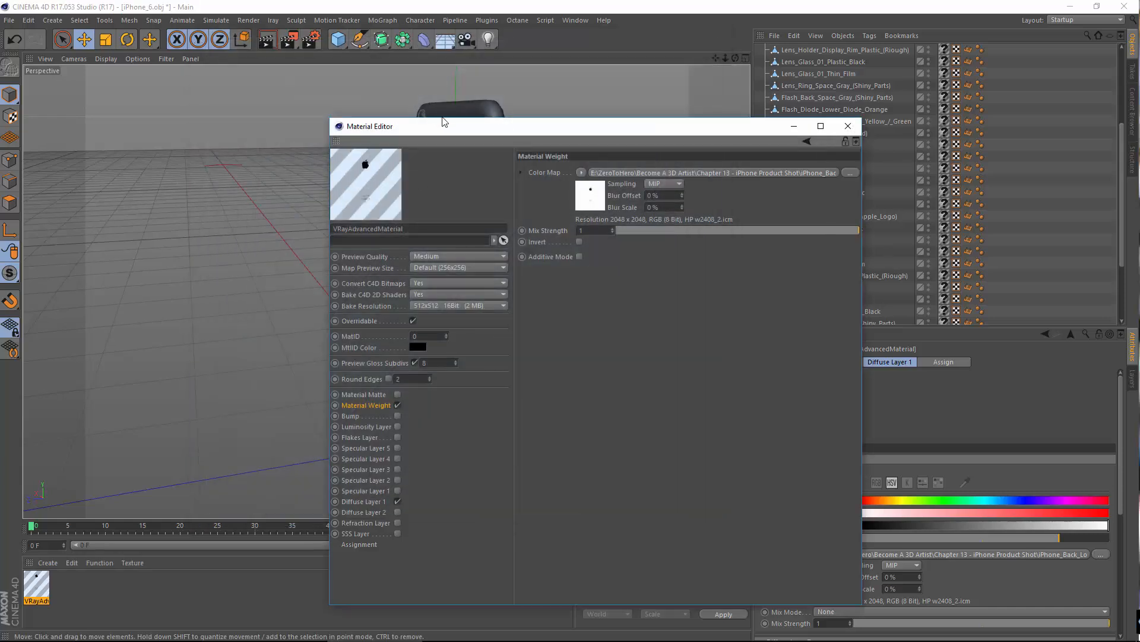
Step: Show the logo material's Diffuse Layer 1 settings and examine the rose gold iPhone reference photo in the Photos app
left_click_drag(427, 123, 578, 72)
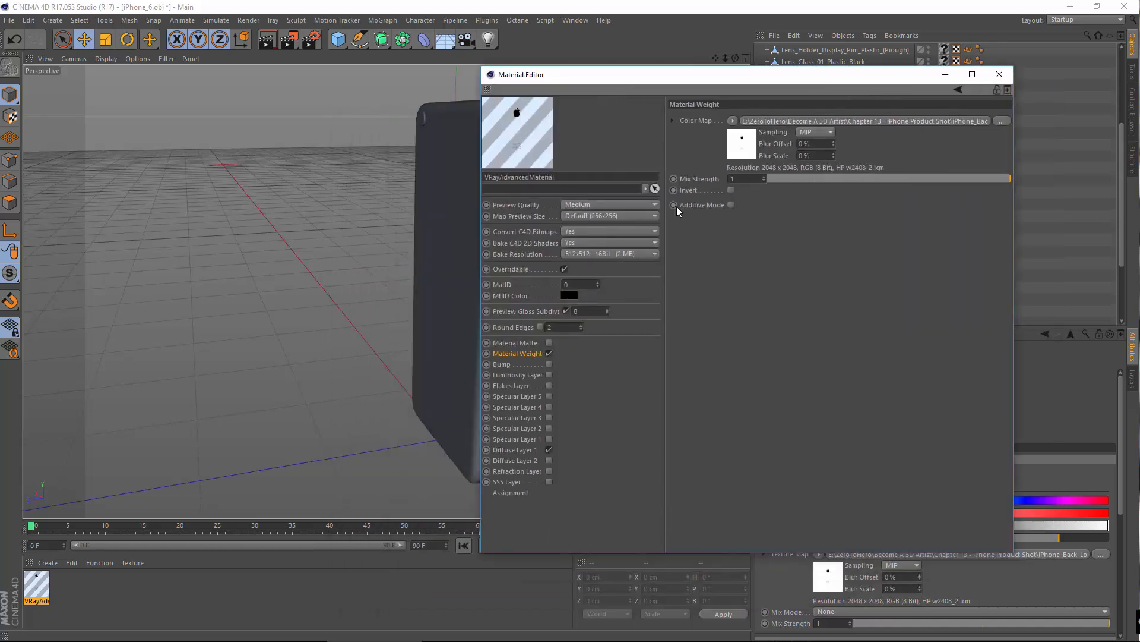
left_click(519, 449)
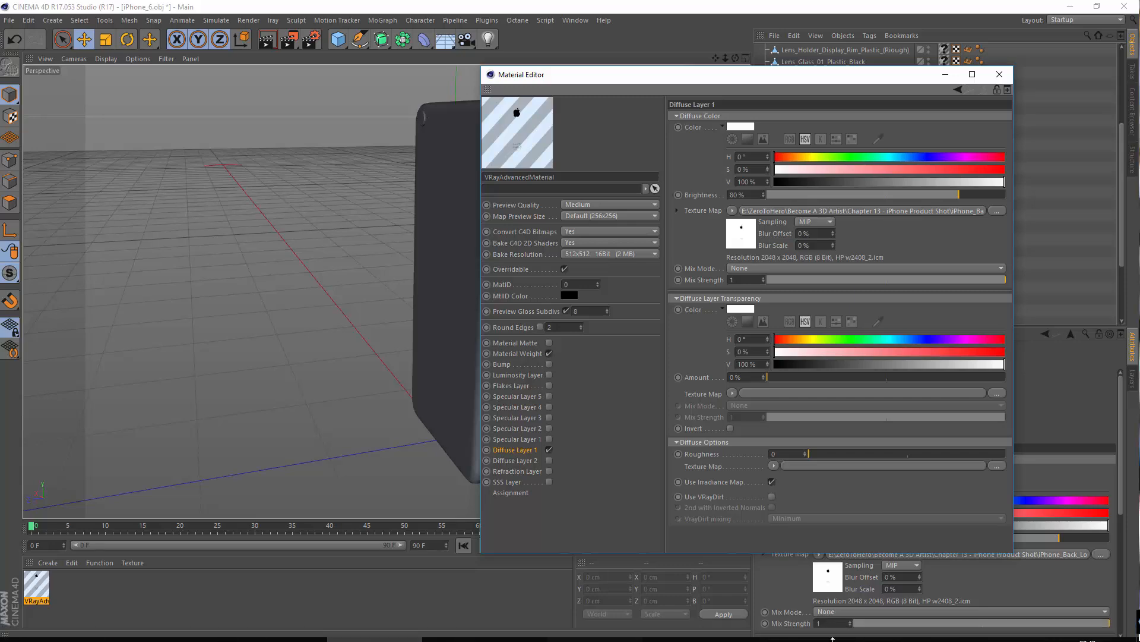
left_click(882, 635)
left_click(881, 635)
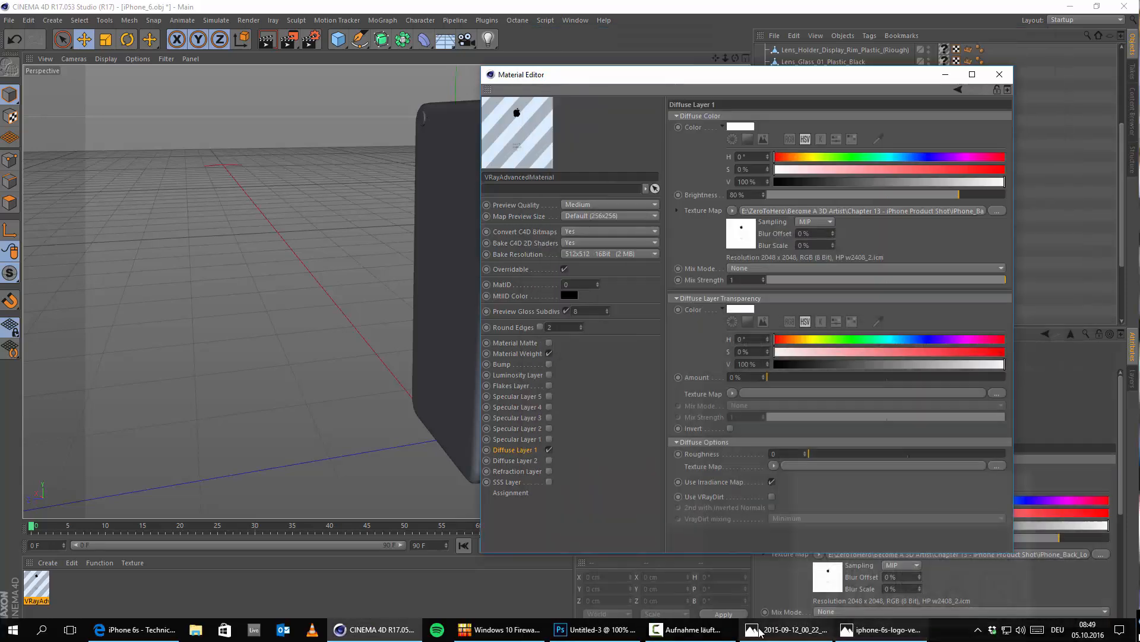
left_click(759, 631)
left_click_drag(658, 42, 466, 50)
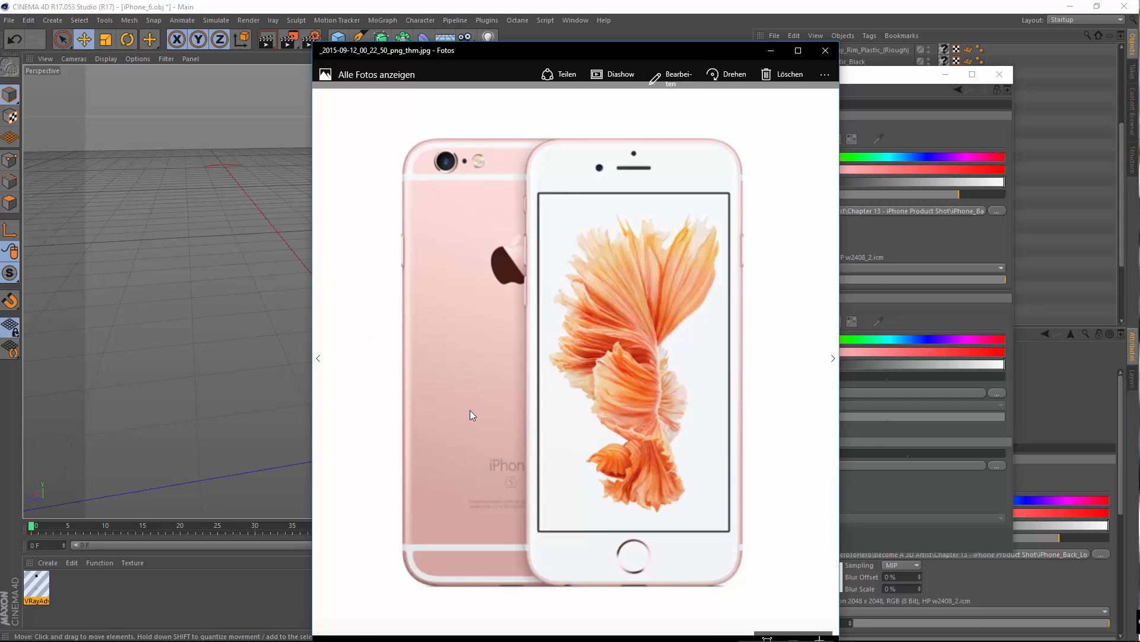
left_click(770, 48)
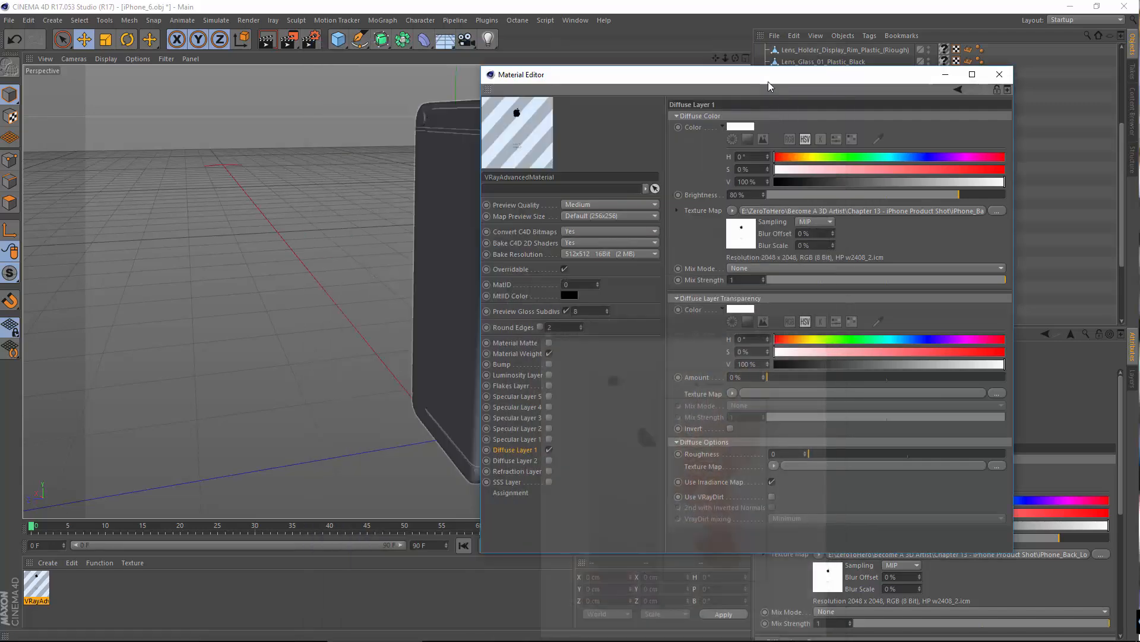
Step: Inspect the Apple logo and iPhone lettering of the logo material in a separate large preview window
left_click_drag(640, 89, 454, 110)
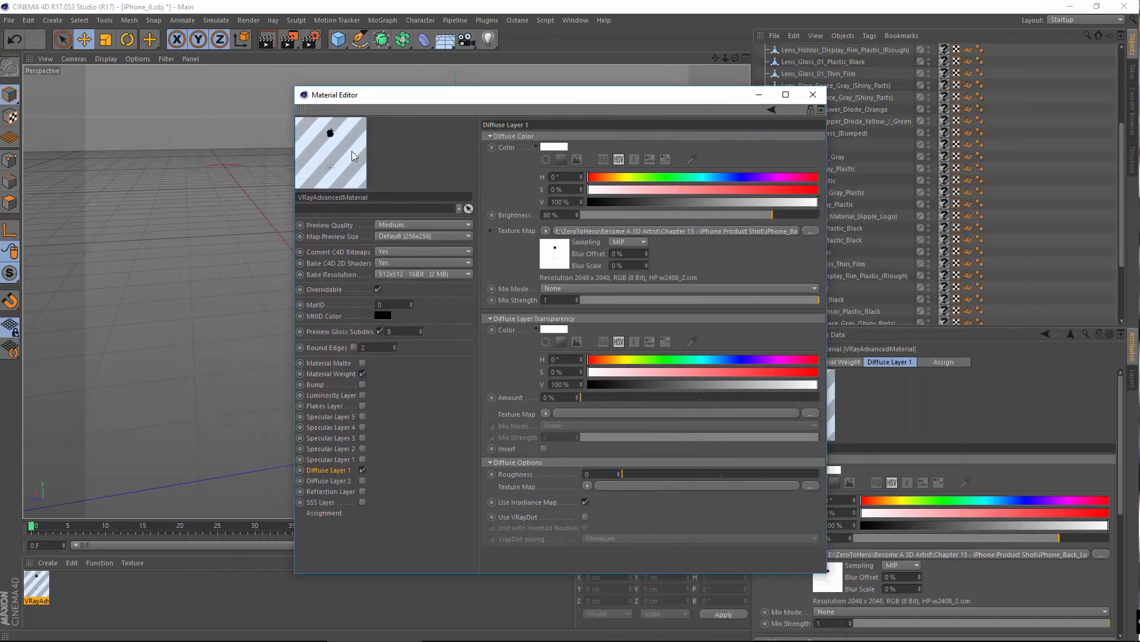
left_click_drag(372, 98, 312, 70)
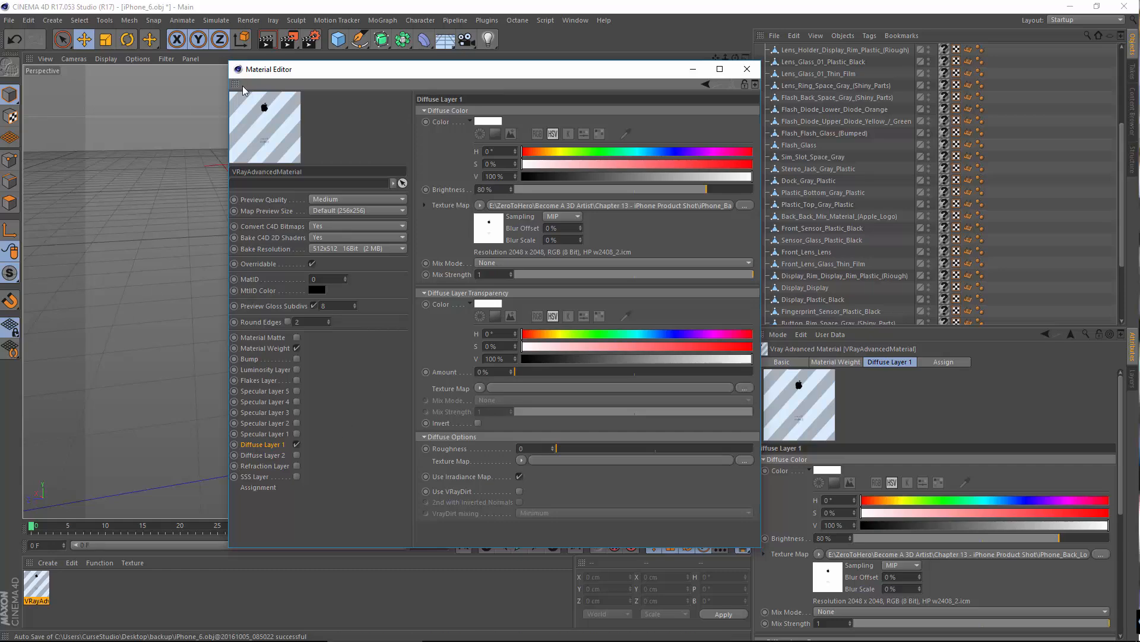
right_click(267, 116)
left_click(309, 27)
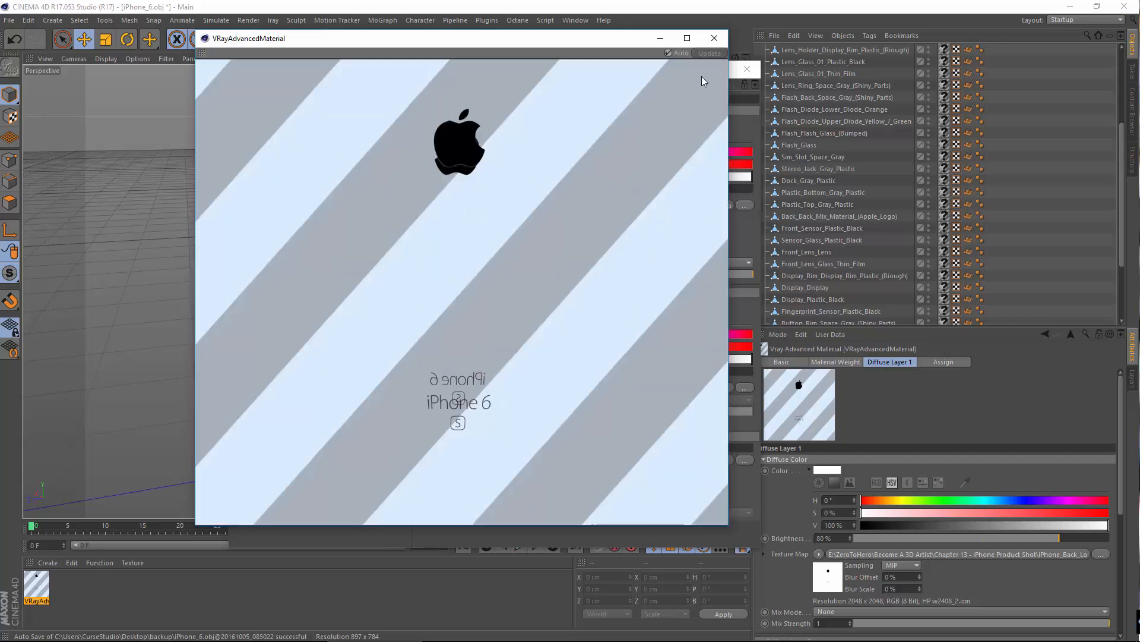
left_click(714, 38)
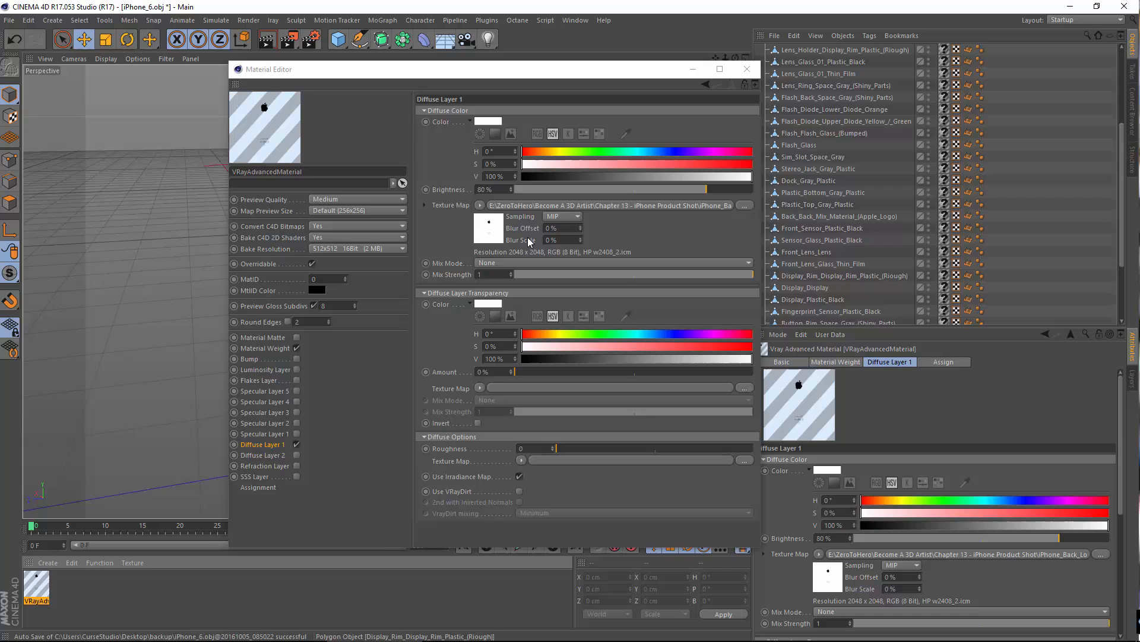
left_click(450, 155)
left_click(489, 121)
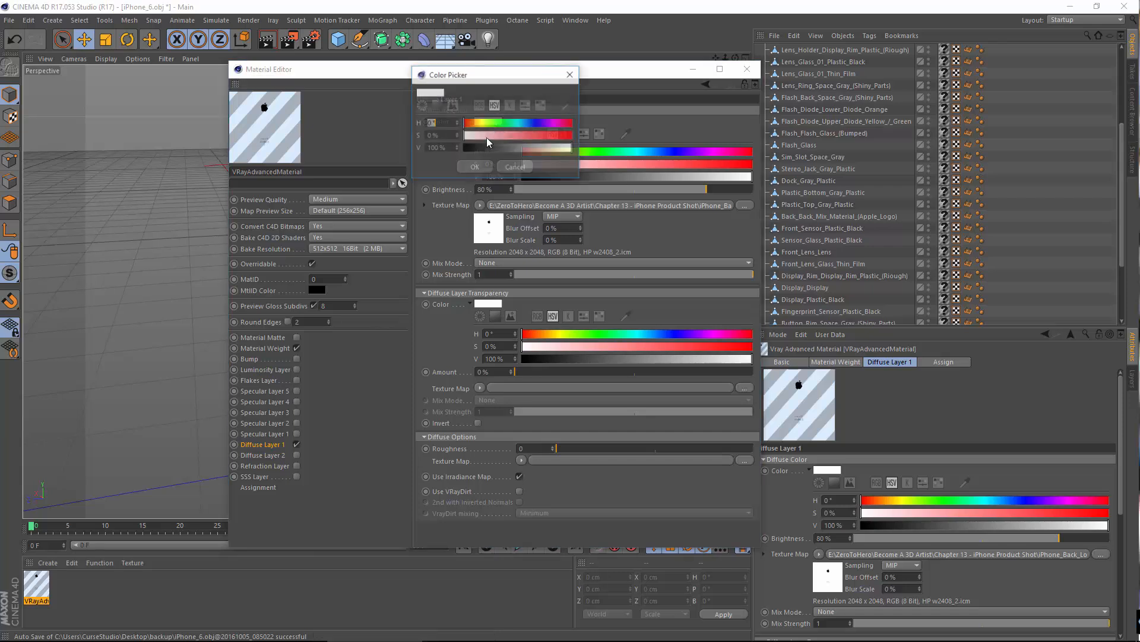
left_click(470, 148)
left_click(516, 167)
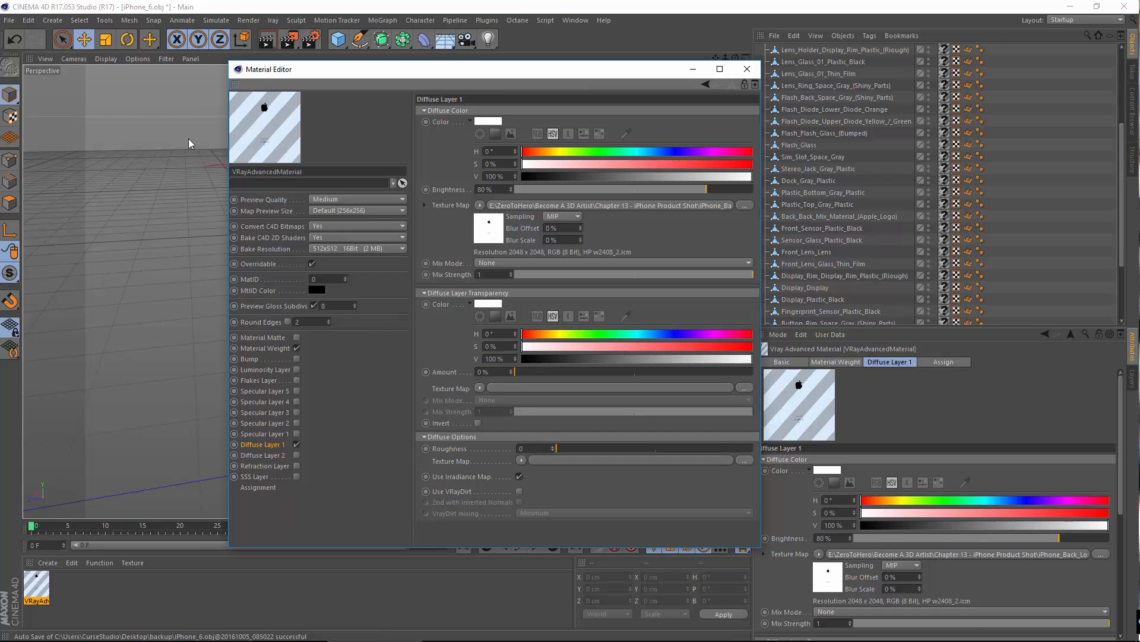
Step: Enable Specular Layer 1 on the logo material with a Fresnel IOR of 10 and a reflection glossiness of 0.68
left_click(264, 433)
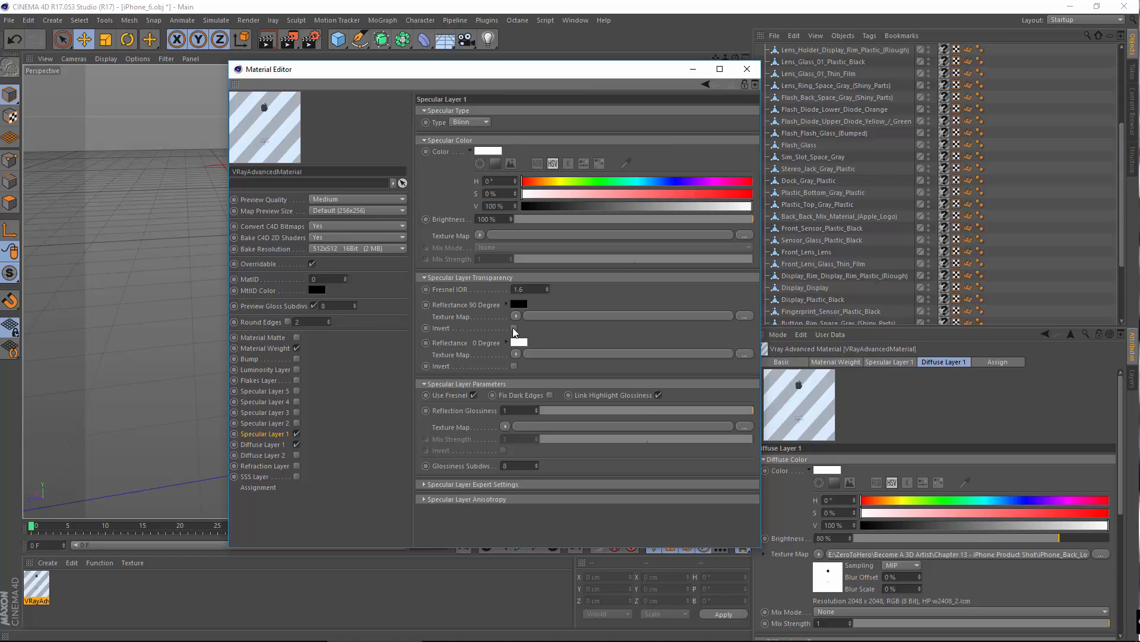
left_click_drag(530, 288, 378, 260)
type("10")
key("Return")
left_click_drag(751, 411, 683, 415)
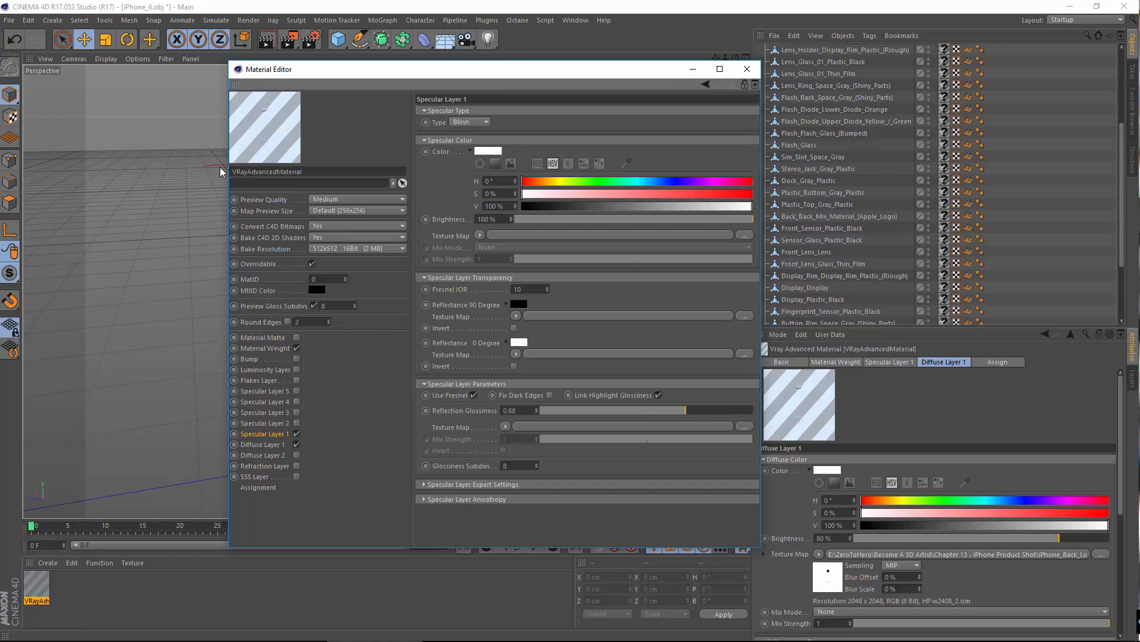
Step: Tint the Specular Layer 1 colour light pink with hue 0°, saturation 22% and value 100%
left_click(484, 152)
left_click(509, 190)
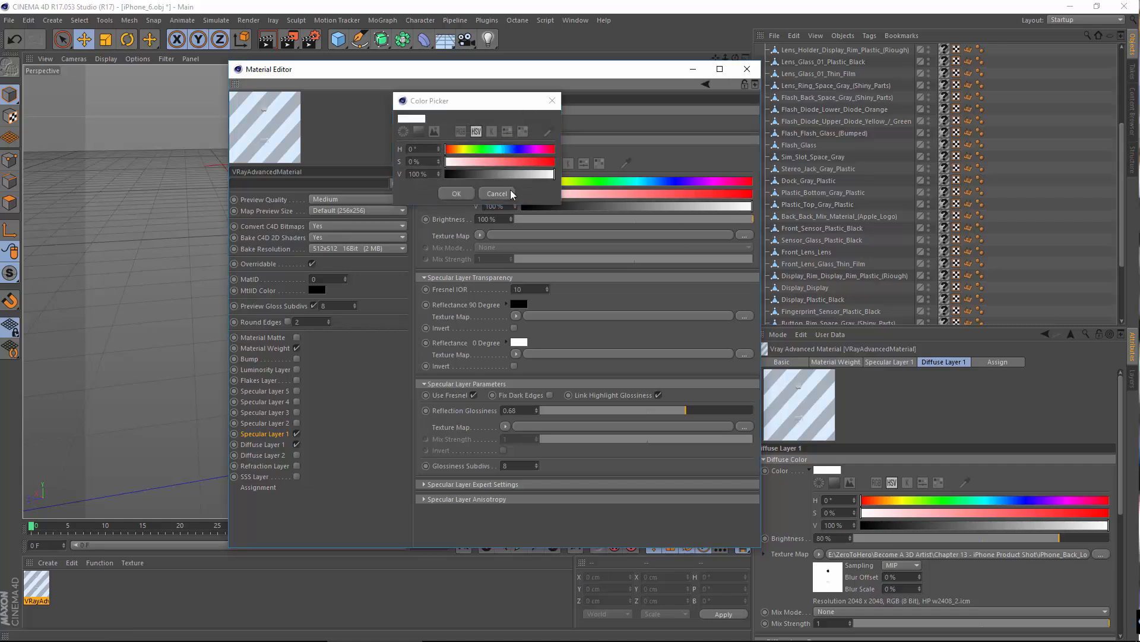
left_click_drag(523, 193, 575, 196)
left_click(574, 195)
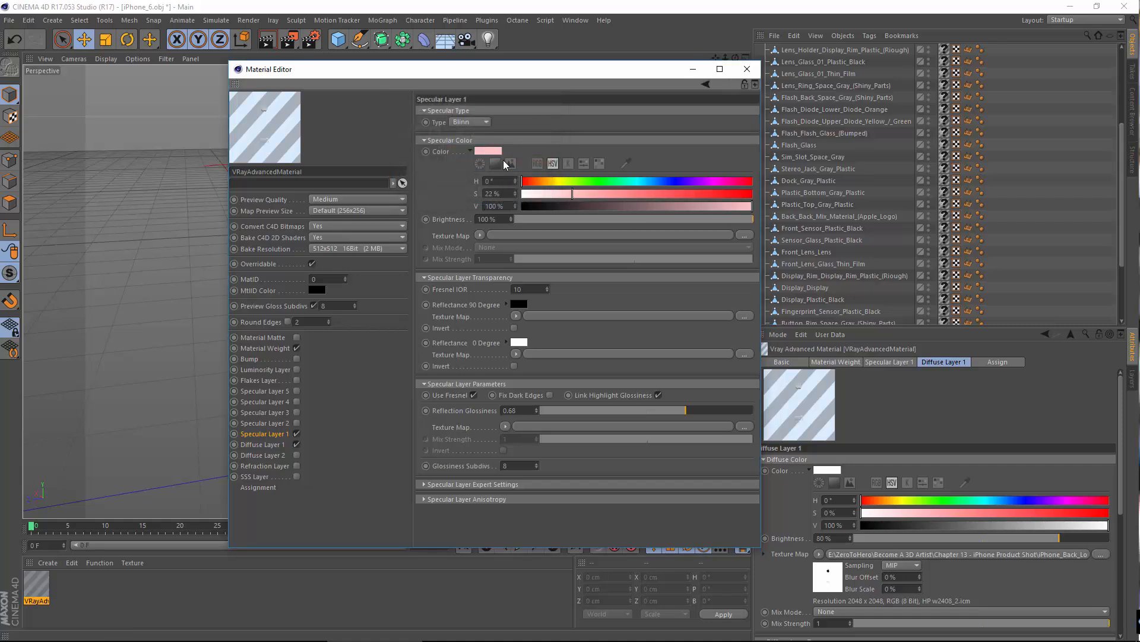
Step: Check the pink specular reflection on the logo in a separate large preview window
right_click(258, 116)
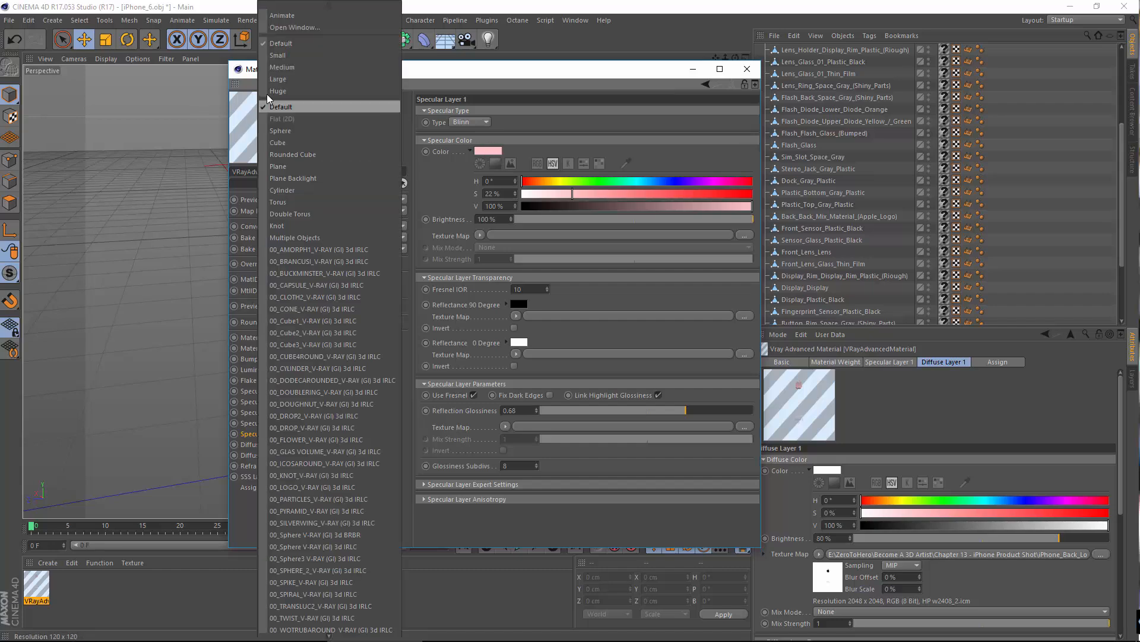
left_click(291, 28)
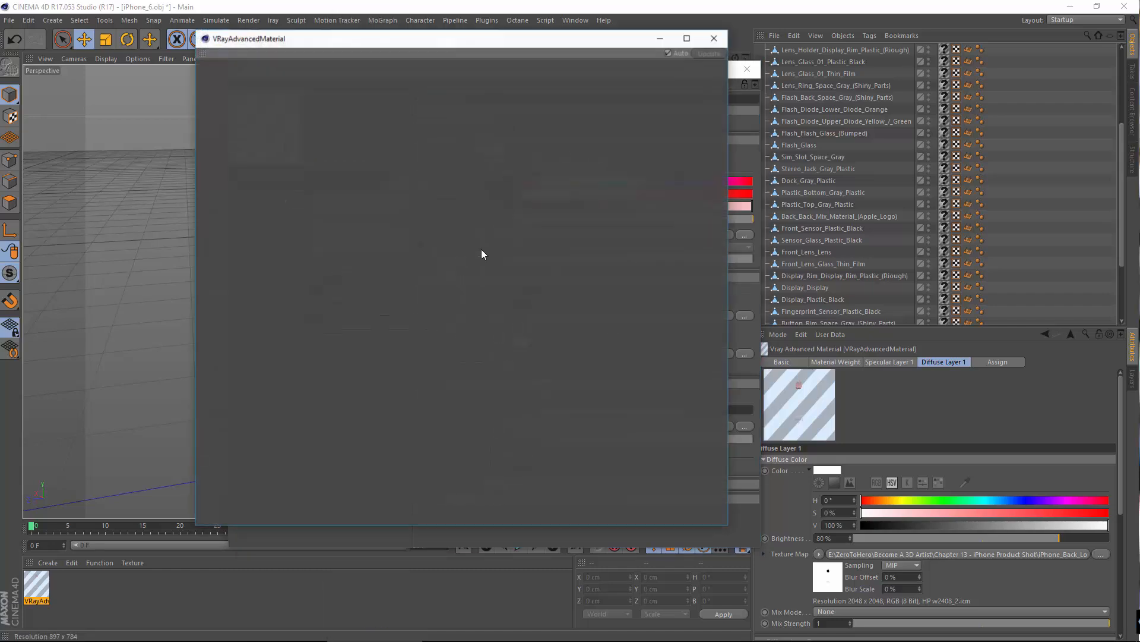
left_click_drag(322, 40, 420, 68)
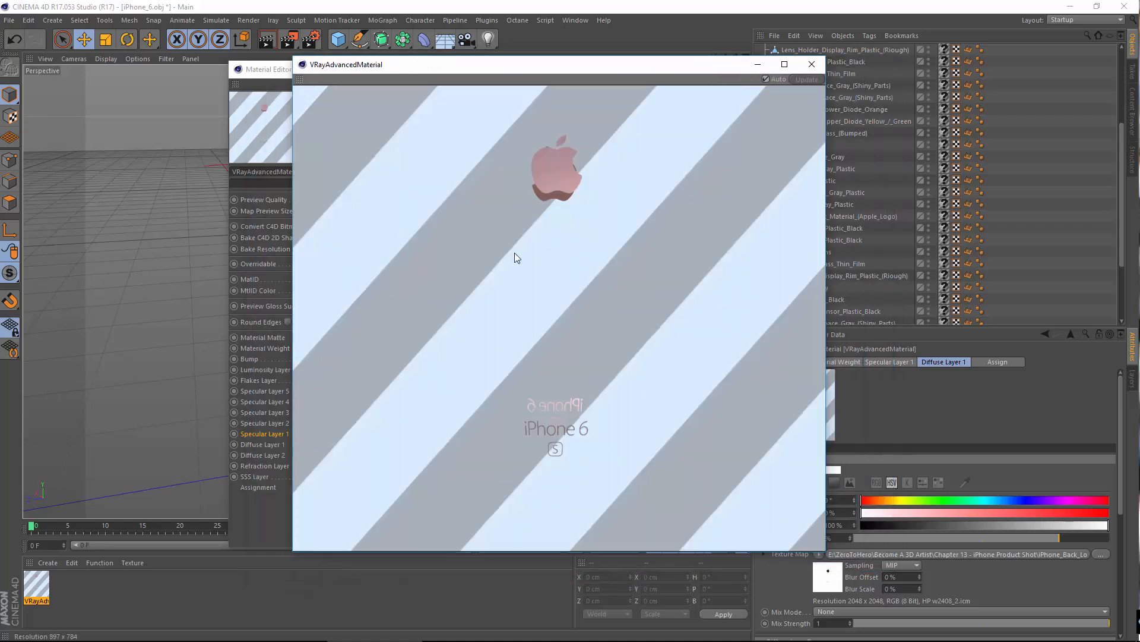
left_click(812, 65)
Step: Raise the Specular Layer 1 reflection glossiness to 0.99 and check the logo in an enlarged preview
left_click_drag(688, 408, 756, 416)
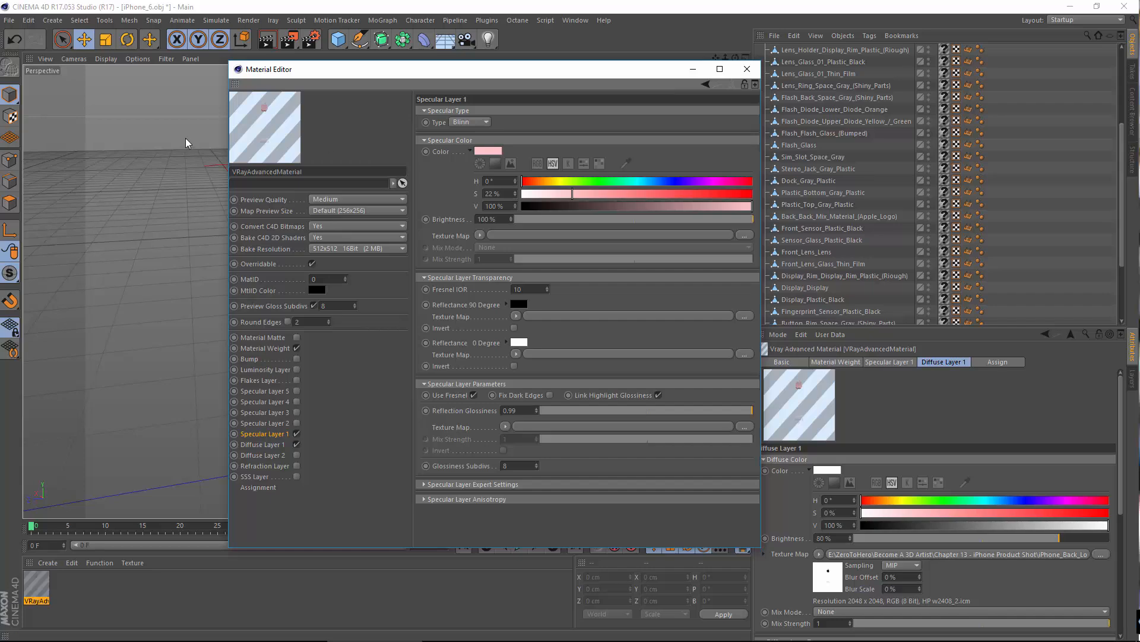
right_click(266, 109)
left_click(306, 27)
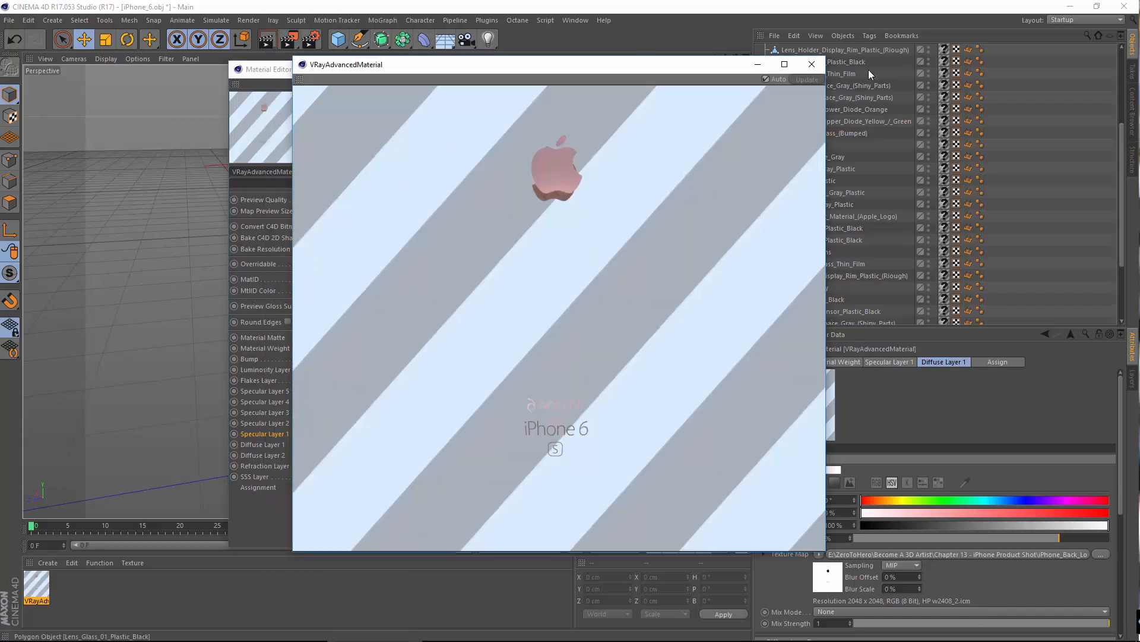
left_click(812, 64)
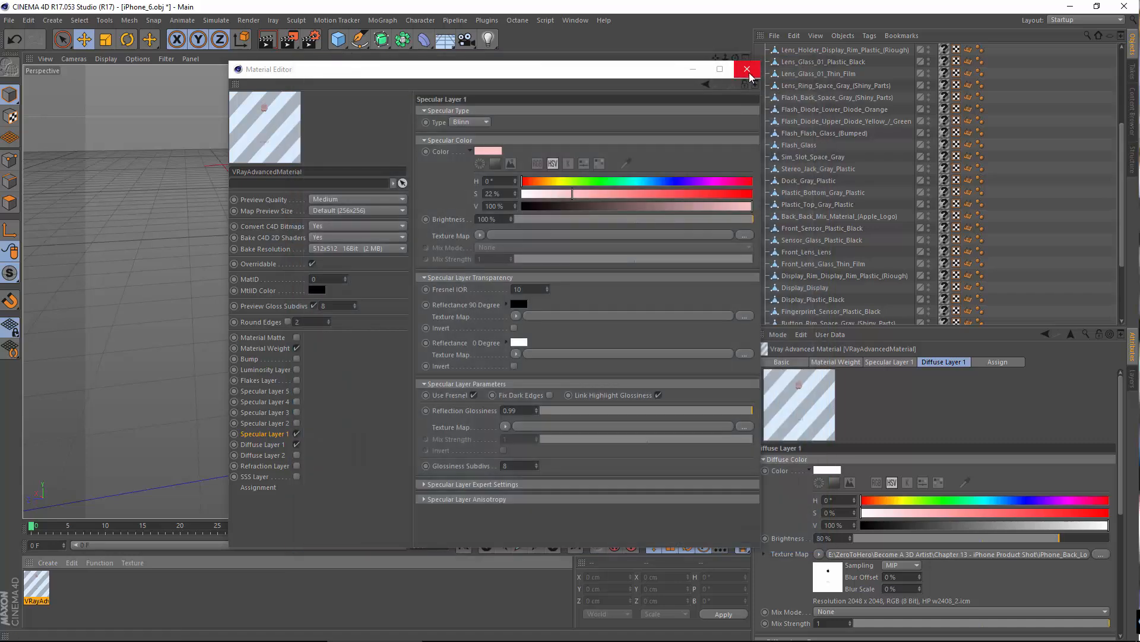
Step: Rename the VRayAdvancedMaterial to "iPhone Logo" and close its editor
left_click(750, 73)
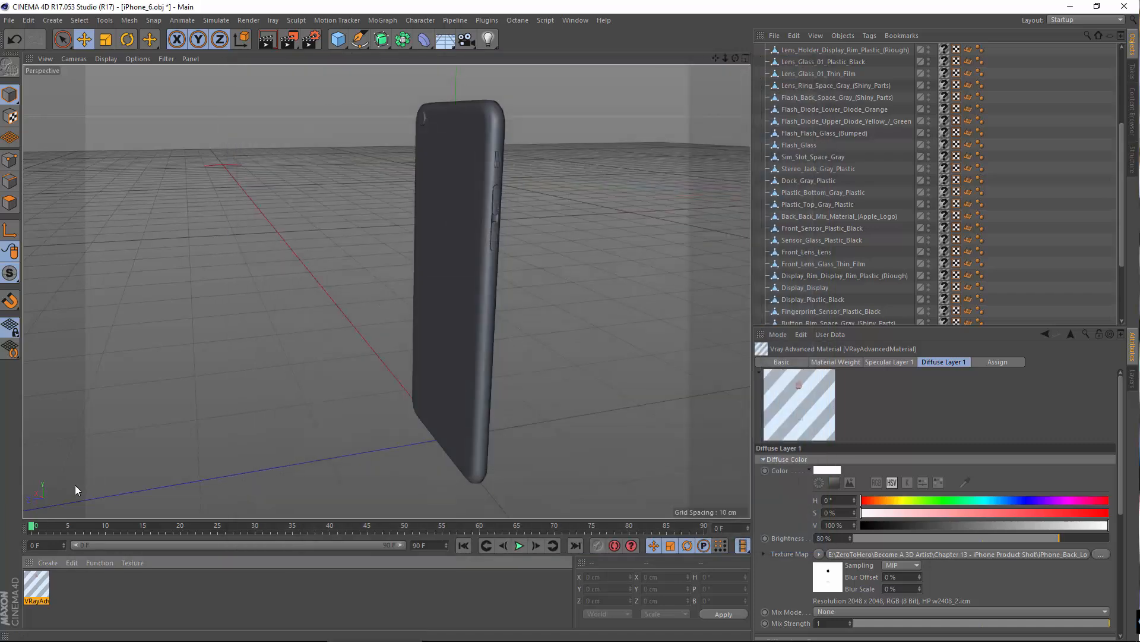
double_click(42, 606)
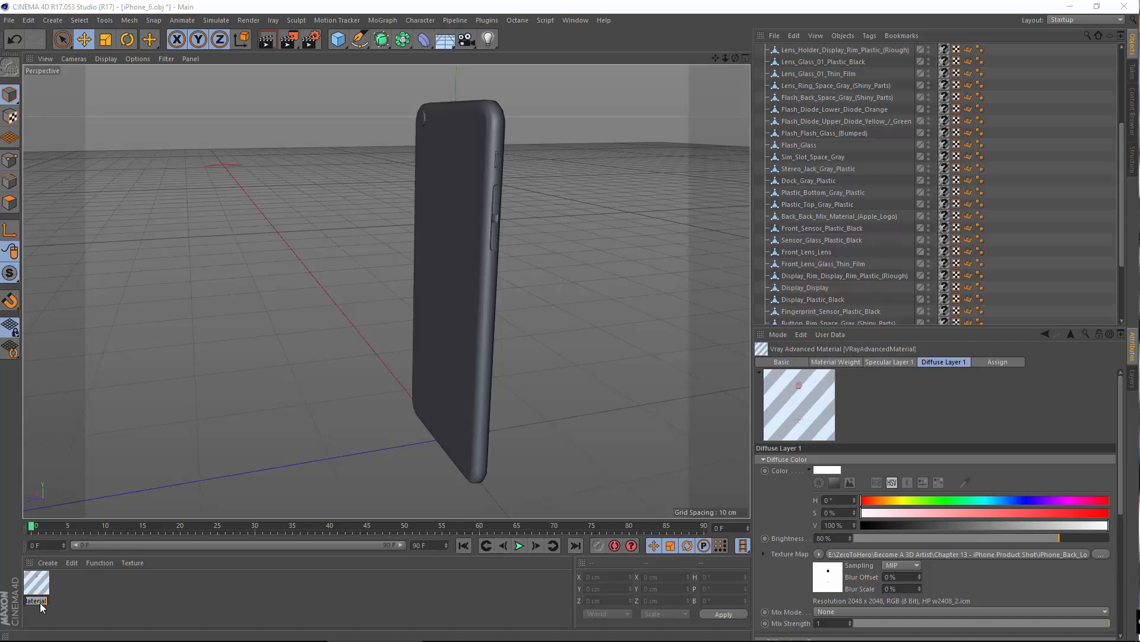
double_click(36, 582)
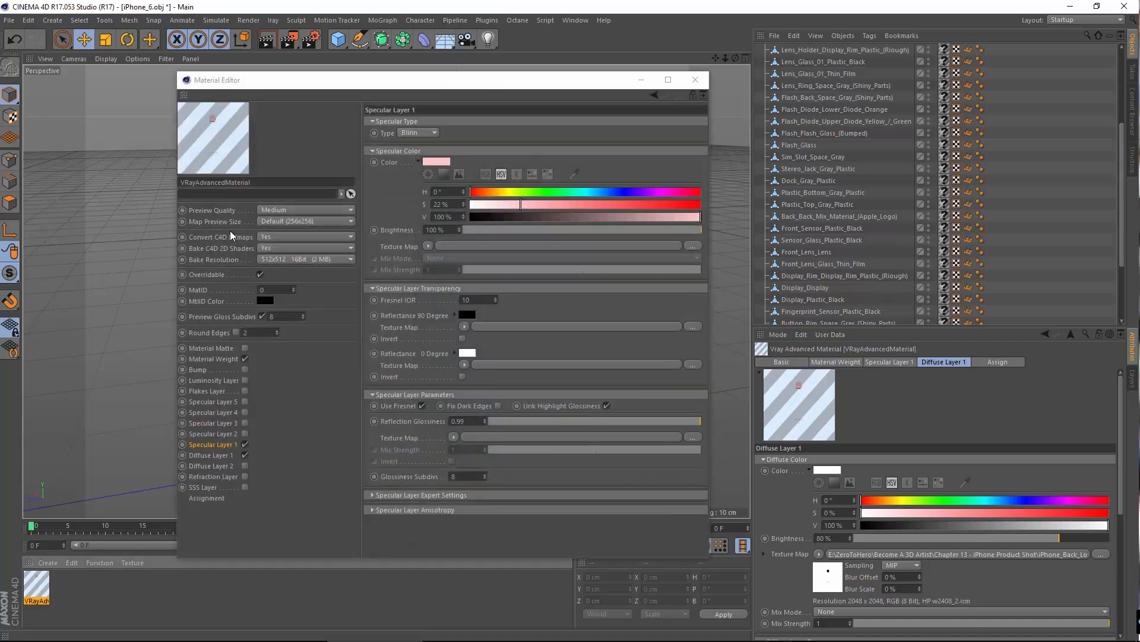
double_click(270, 181)
type("iPhonb")
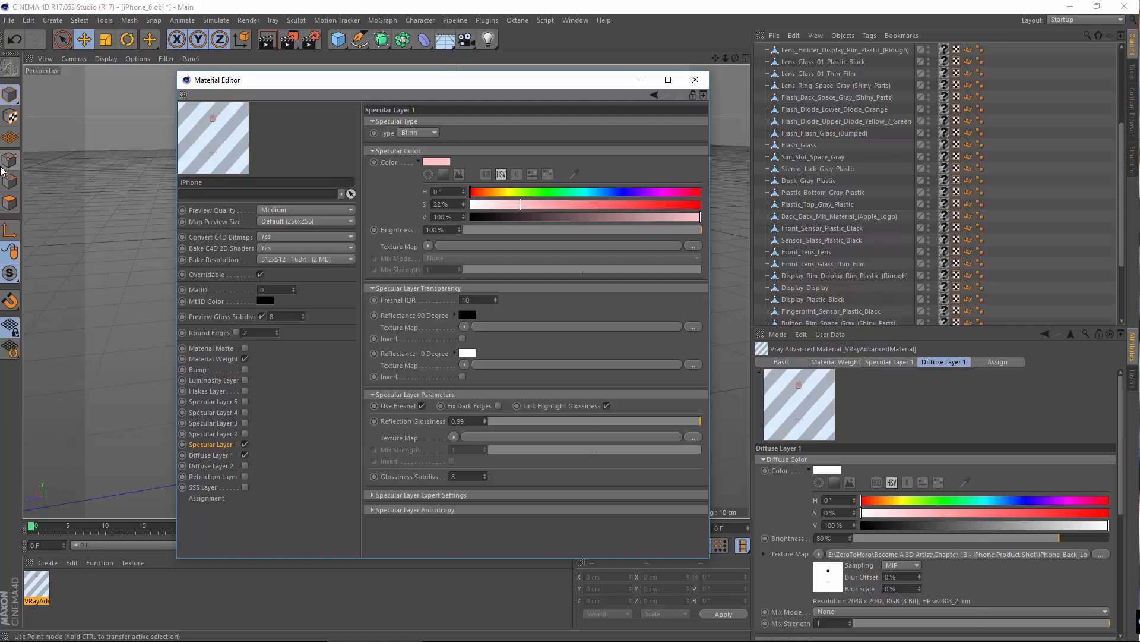
type(" Logo")
key("Return")
left_click(695, 80)
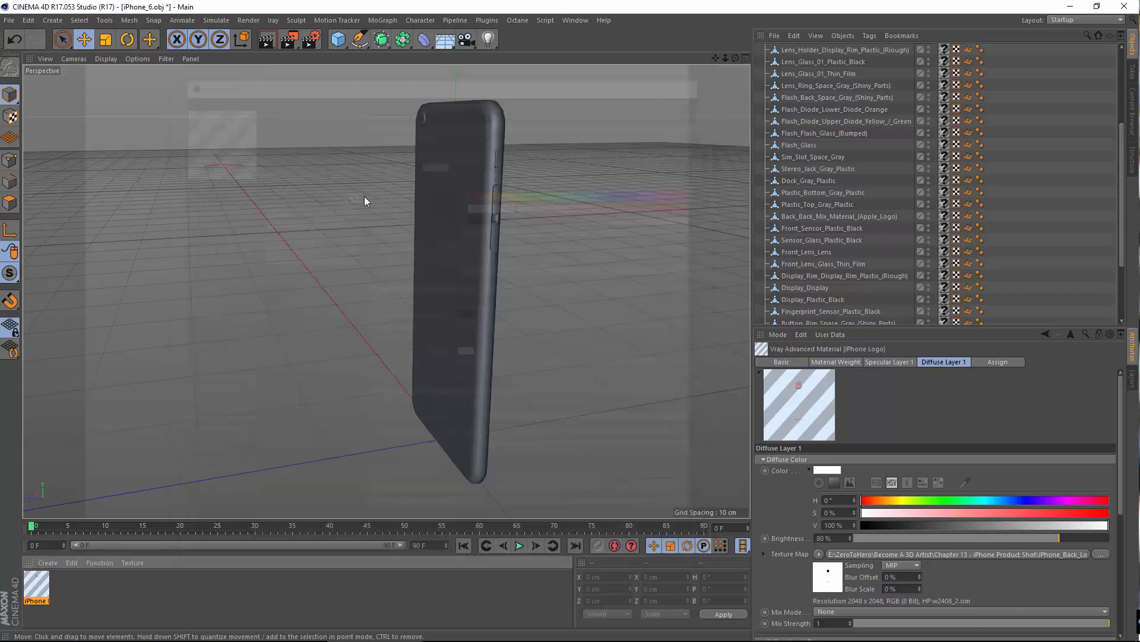
Step: Duplicate the iPhone Logo material and name the copy "iPhone Blurry Metal"
left_click_drag(36, 596, 79, 588, "ctrl")
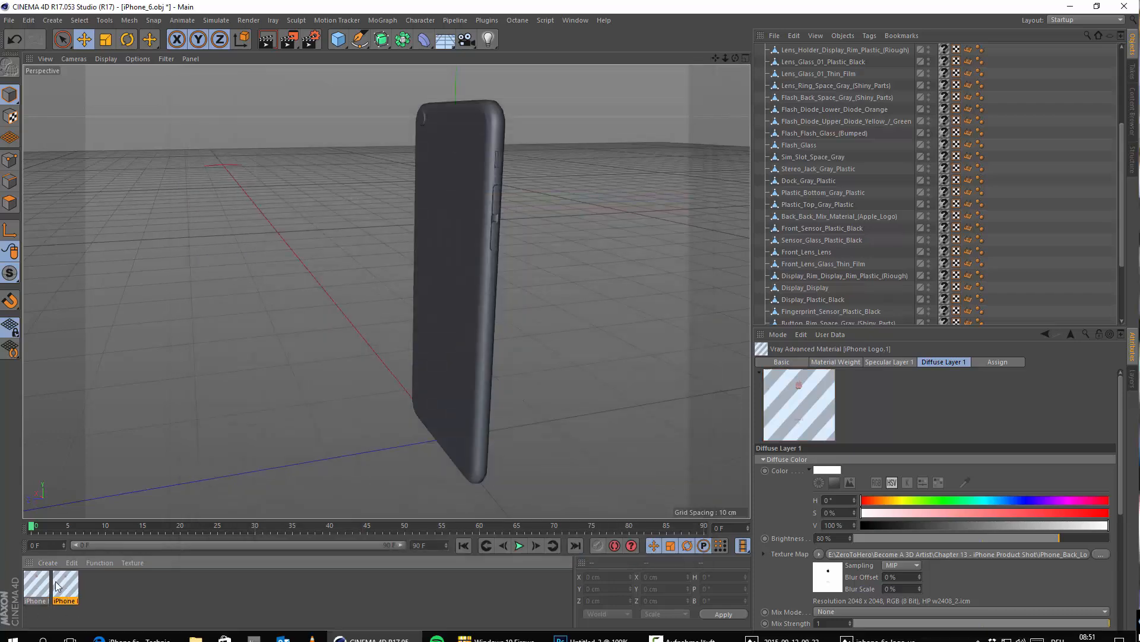
double_click(66, 584)
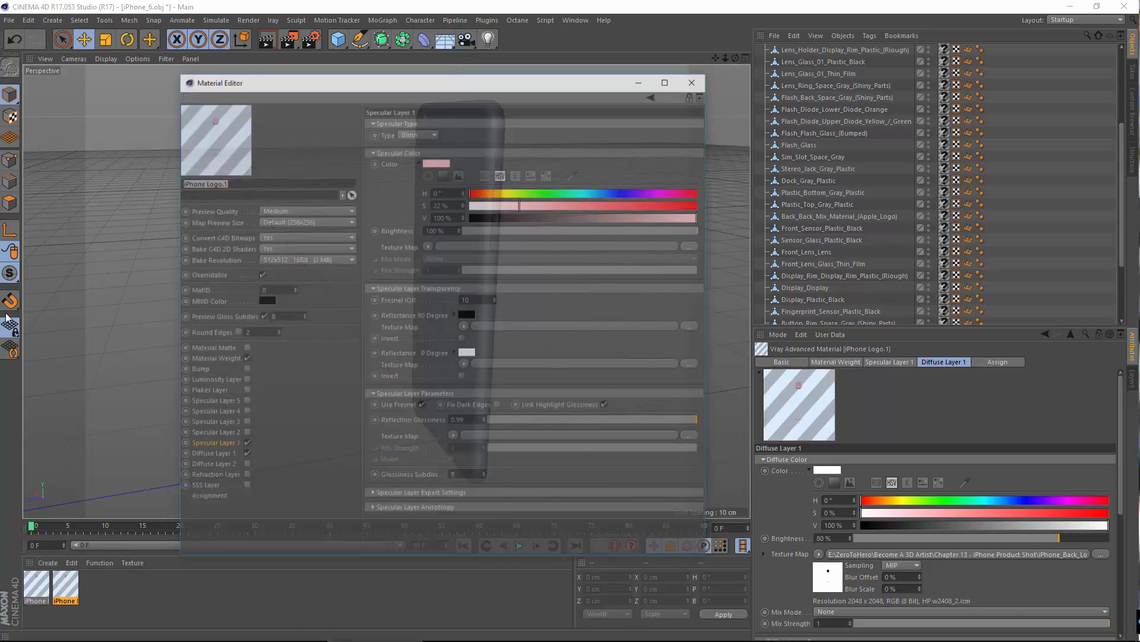
left_click(202, 182)
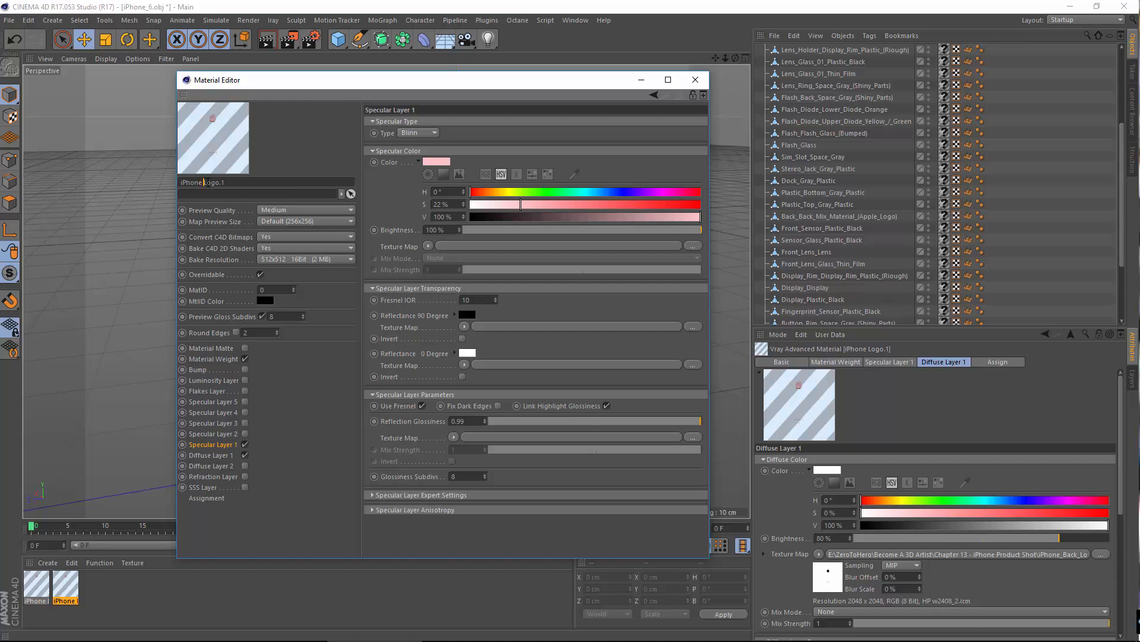
left_click_drag(204, 182, 363, 196)
type("Blurry Metal")
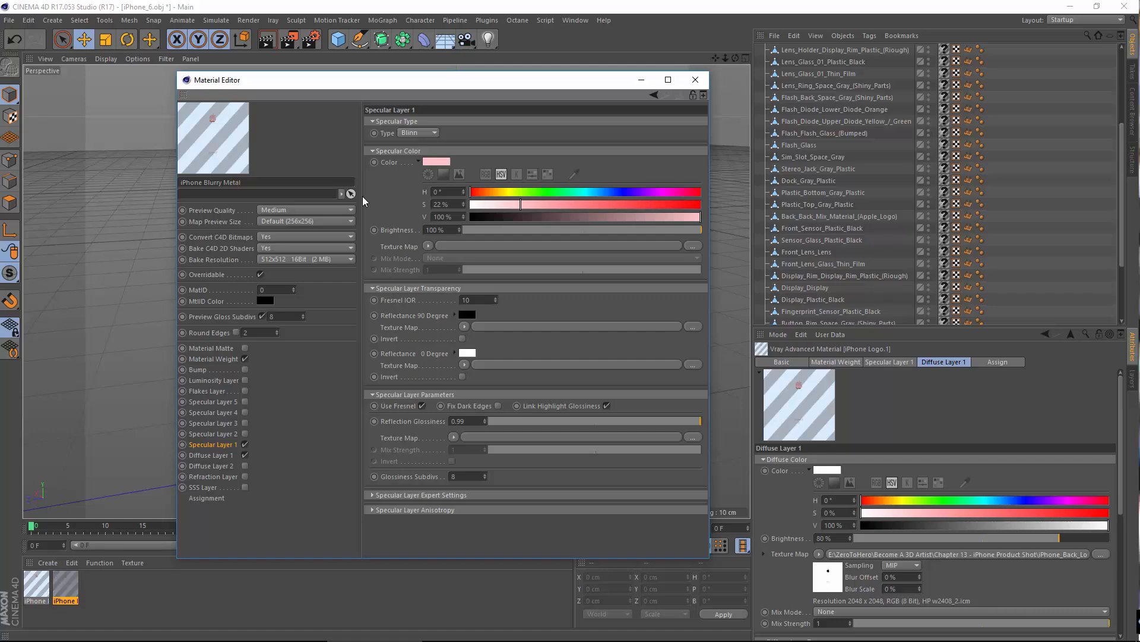
Step: Clear the texture map from the iPhone Blurry Metal material's Diffuse Layer 1 and set its diffuse colour to black
left_click(209, 455)
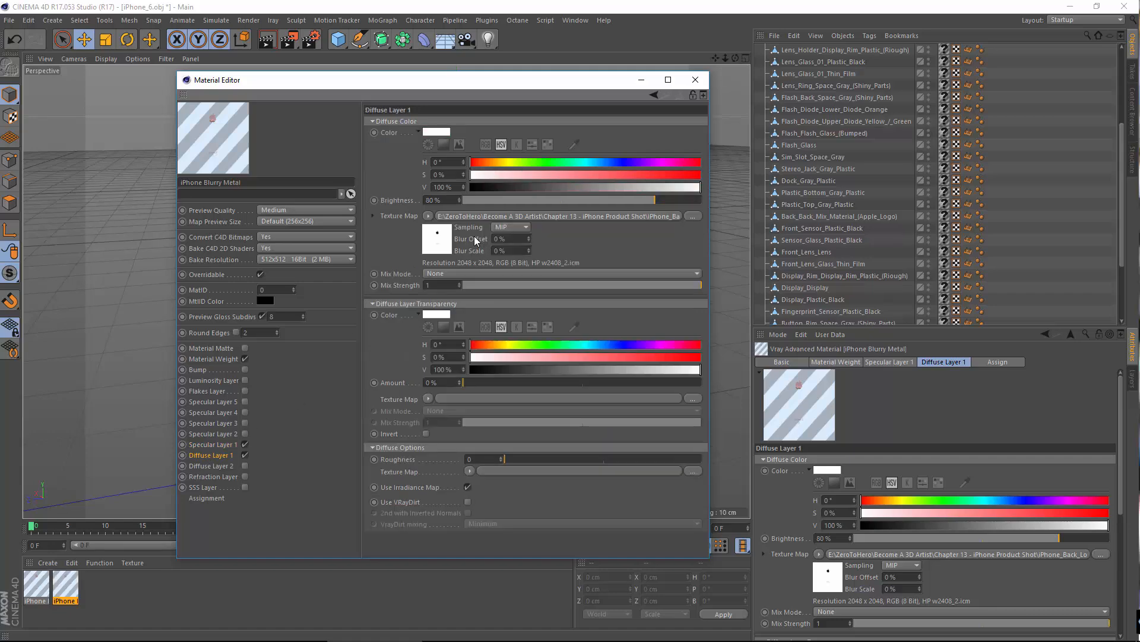
left_click(427, 215)
left_click(443, 231)
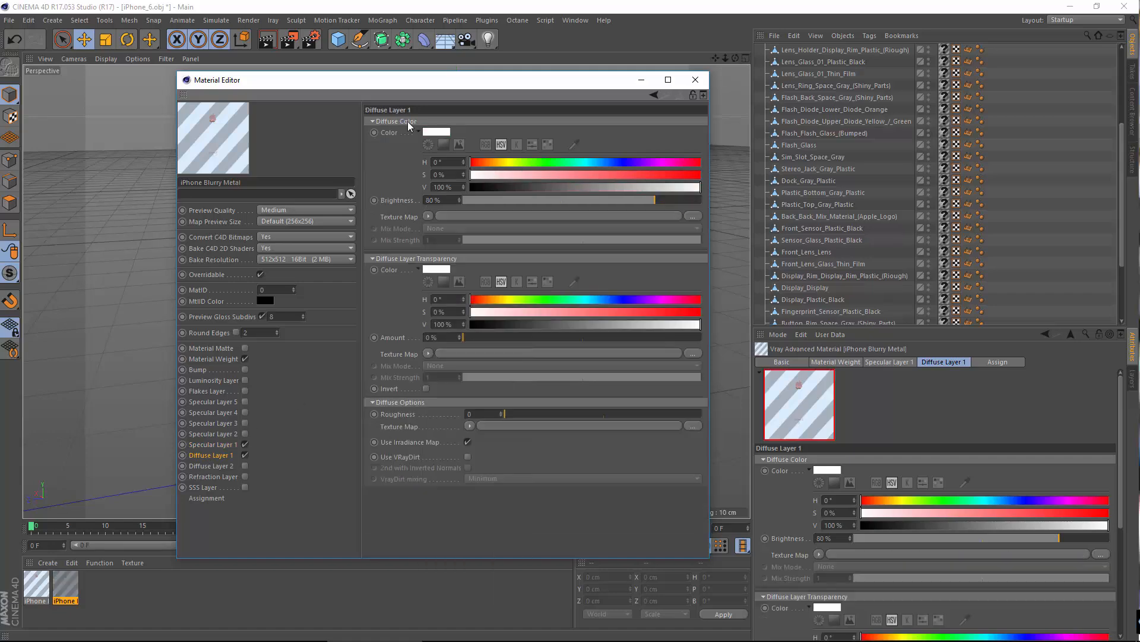
left_click(438, 132)
left_click_drag(420, 159, 403, 159)
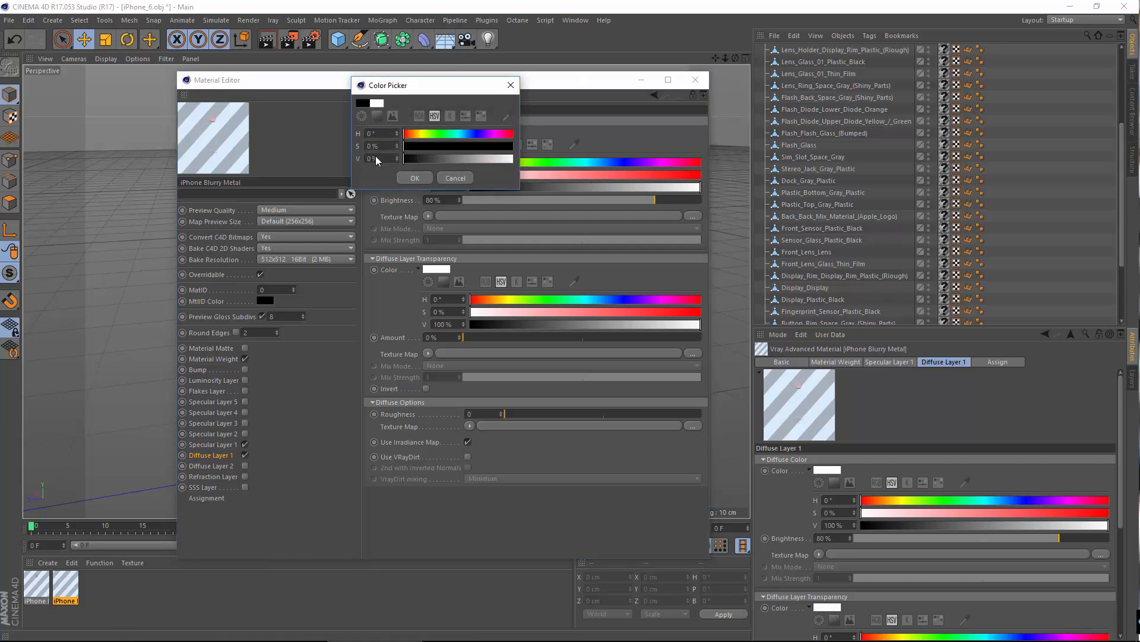
left_click(420, 179)
Step: Clear the colour map from the iPhone Blurry Metal material's Material Weight
left_click(214, 359)
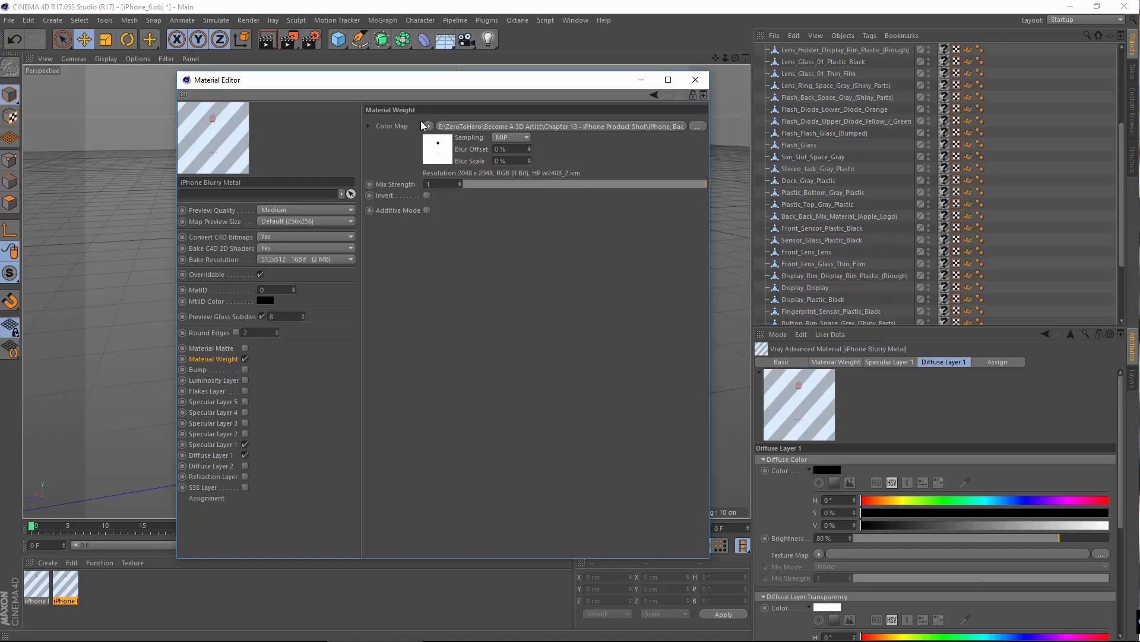
left_click(425, 126)
left_click(446, 140)
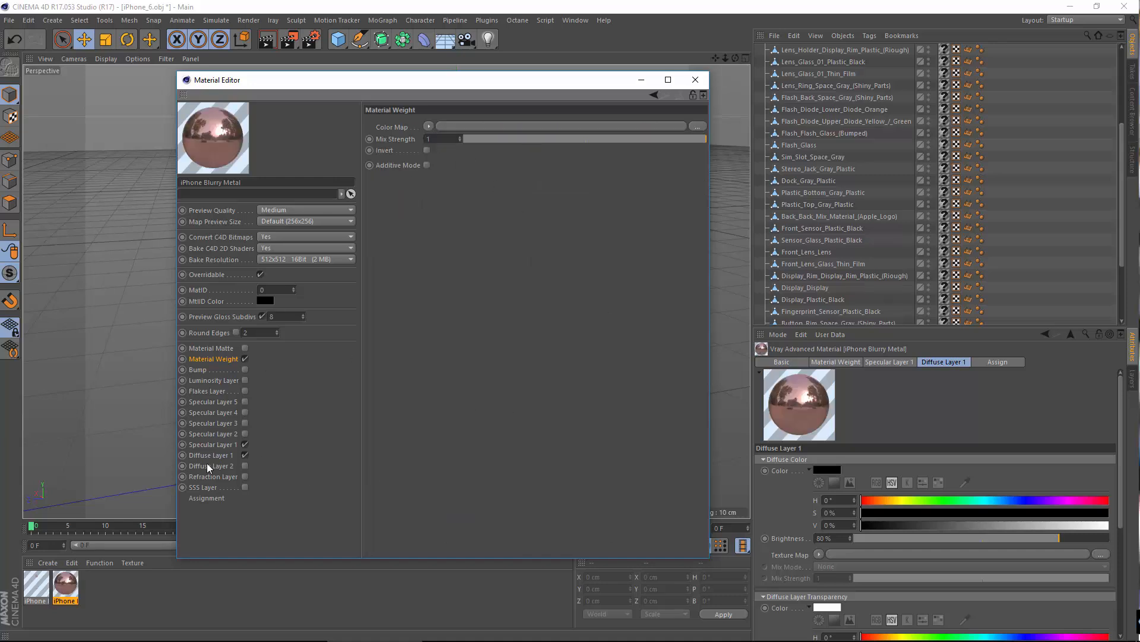
Step: Compare the Specular Layer 1 settings of the iPhone Blurry Metal and iPhone Logo materials
left_click(208, 444)
left_click(219, 456)
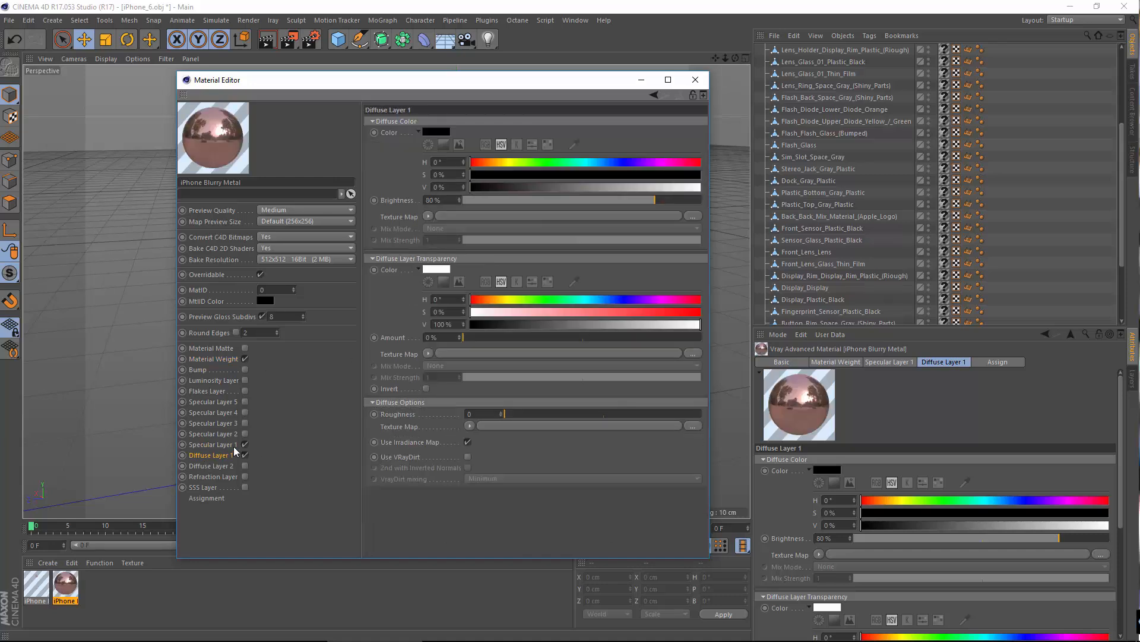
left_click(234, 445)
left_click(48, 587)
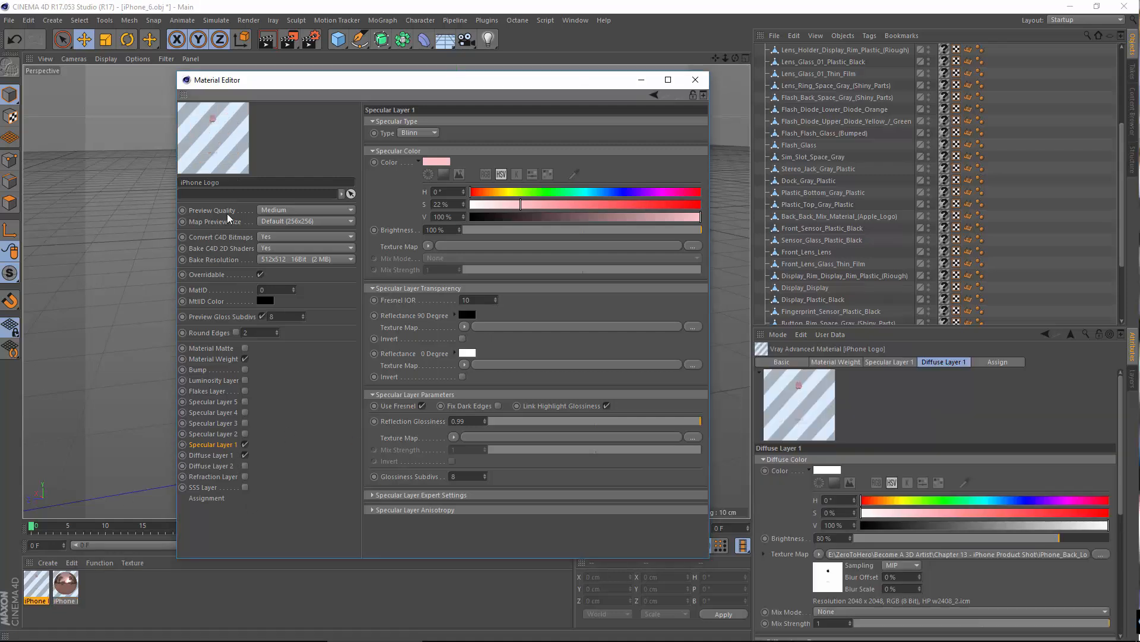
left_click(309, 373)
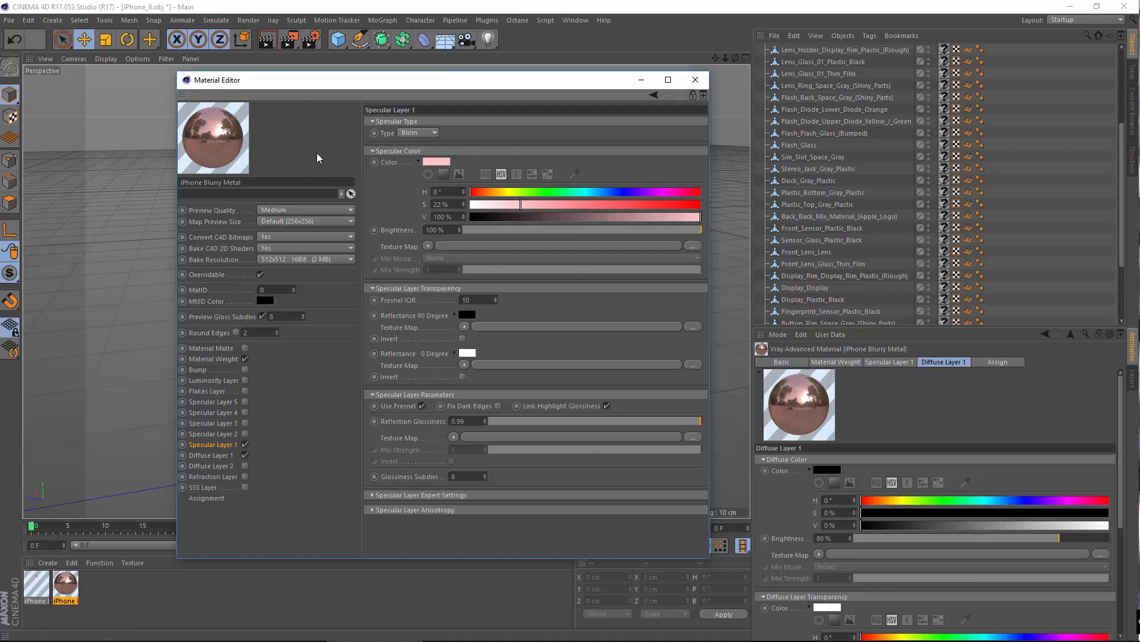
Step: Try the Ward specular type on iPhone Blurry Metal's Specular Layer 1, and return it to Blinn
left_click(435, 131)
left_click(419, 169)
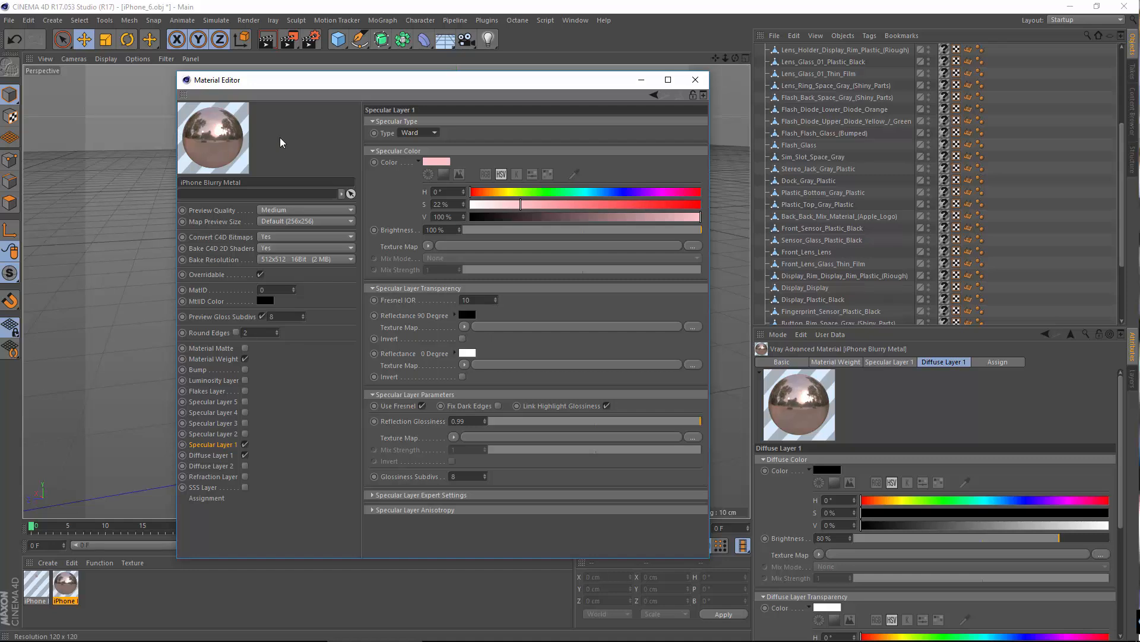
left_click(433, 132)
left_click(415, 158)
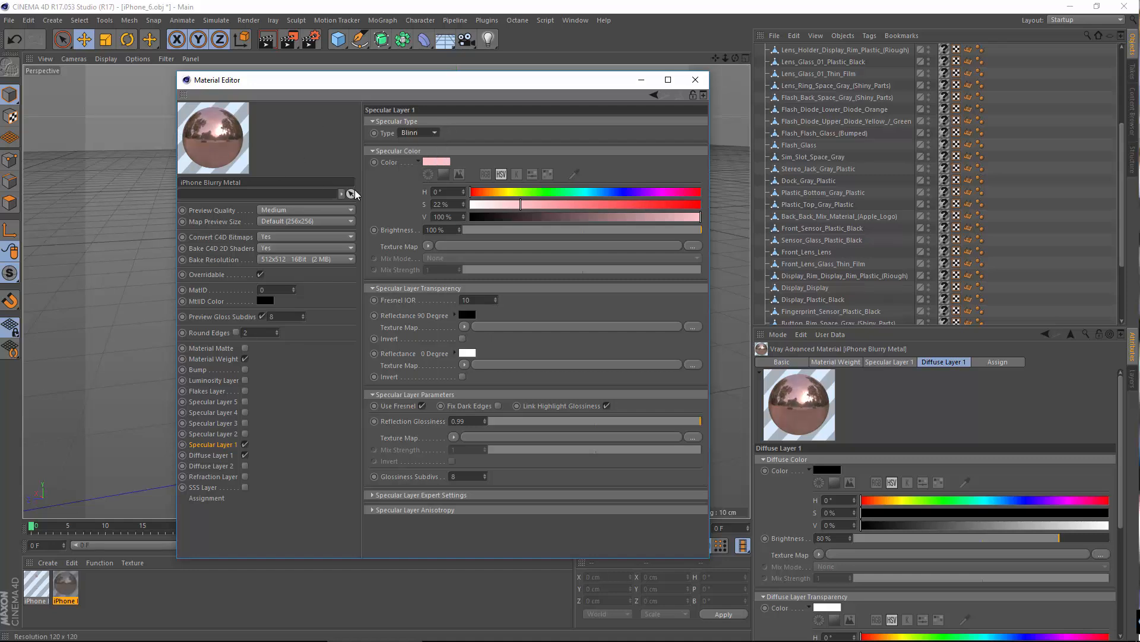
Step: Lower iPhone Blurry Metal's Specular Layer 1 Reflection Glossiness to 0.69 and close the material editor
left_click_drag(683, 427, 645, 426)
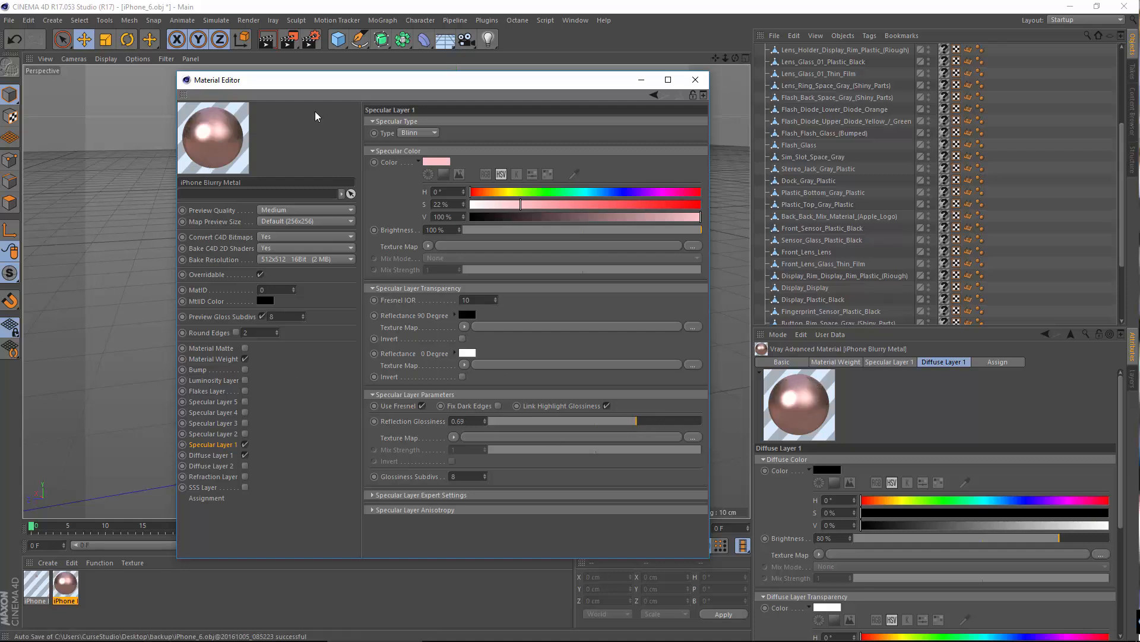
left_click(707, 80)
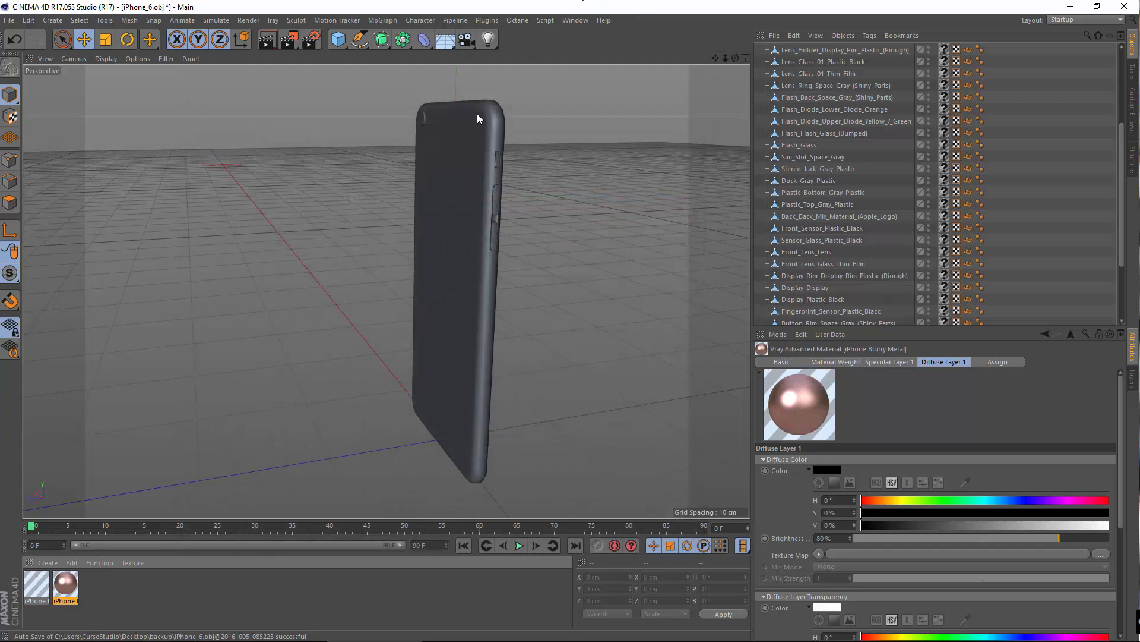
Step: Apply the iPhone Blurry Metal material to the Back_Back_Mix_Material_(Apple_Logo) object, replacing its existing material
left_click(29, 580)
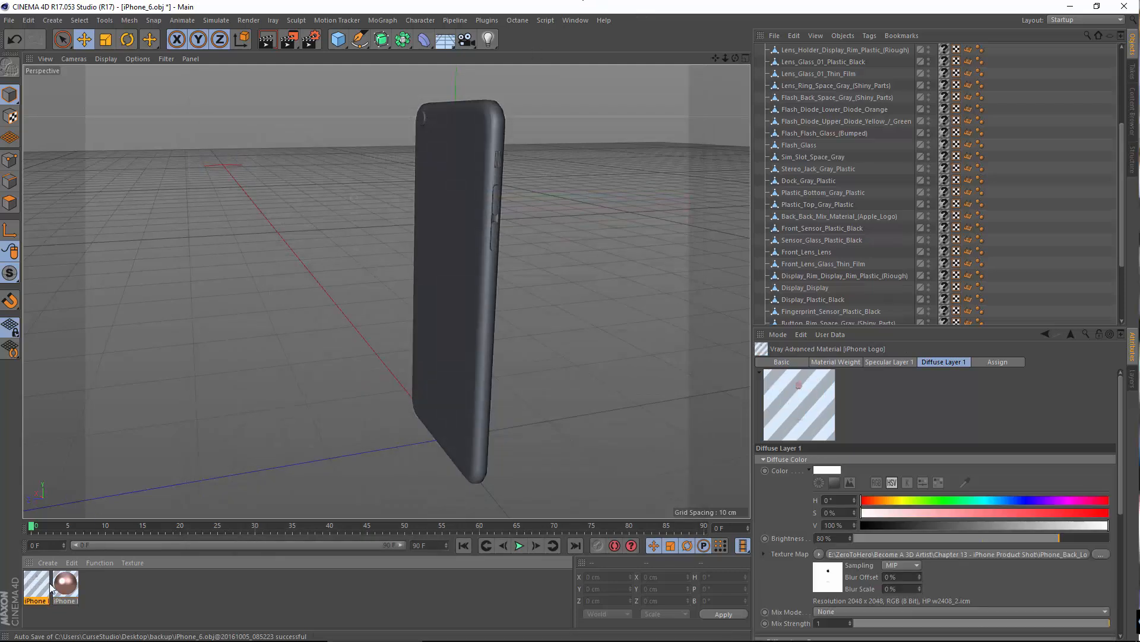
left_click(66, 584)
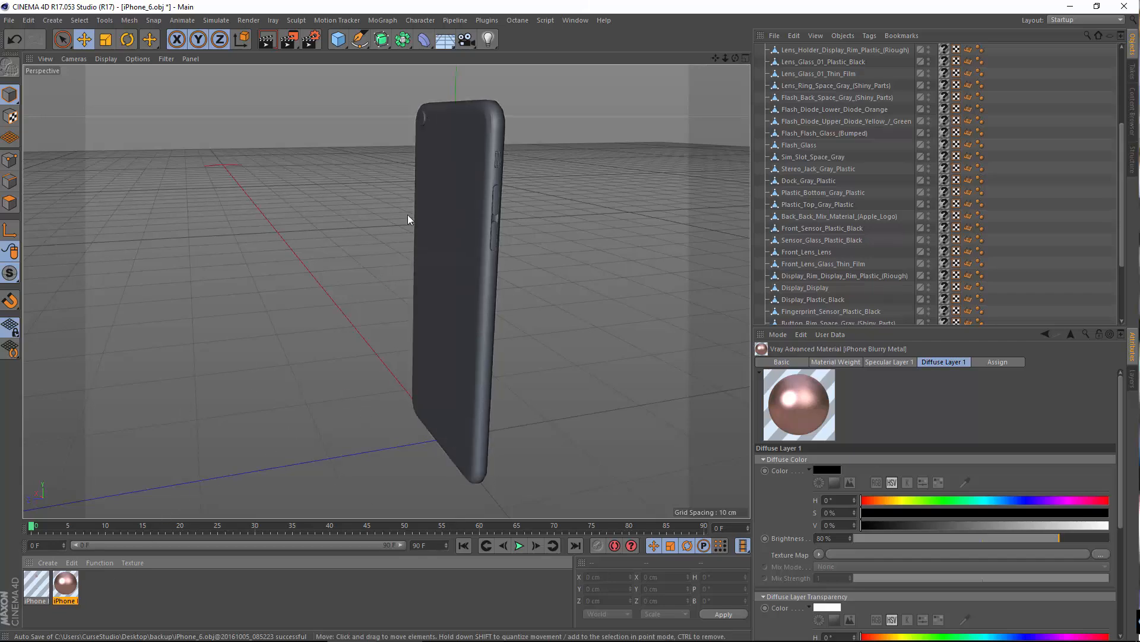
left_click(441, 215)
left_click_drag(345, 306, 370, 345, "alt")
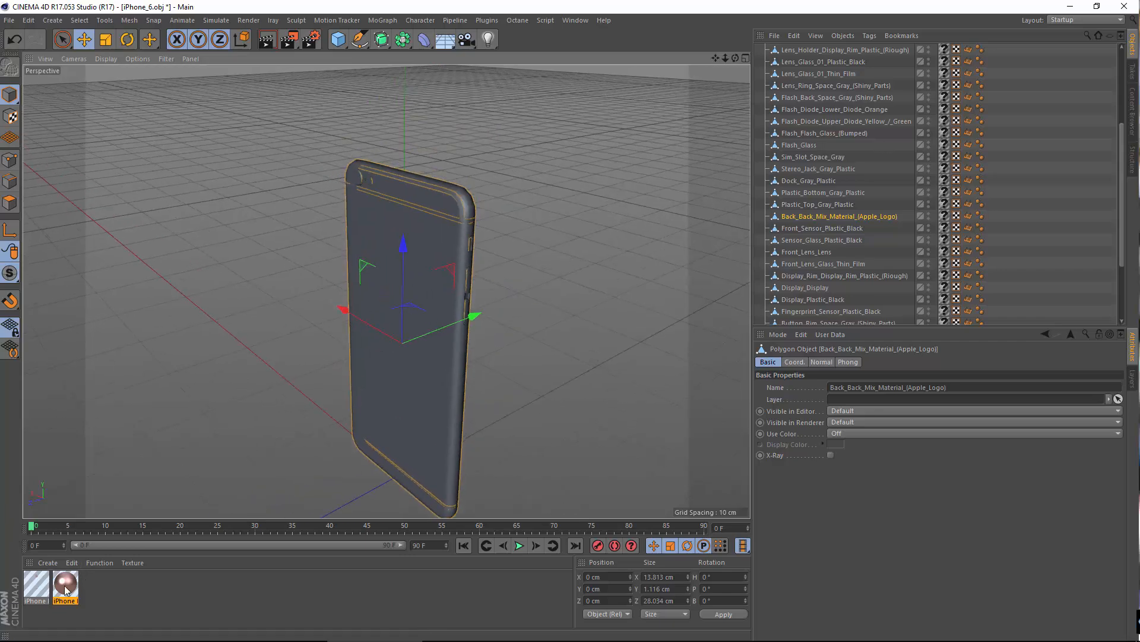
left_click_drag(65, 585, 944, 217)
left_click_drag(433, 254, 303, 230, "alt")
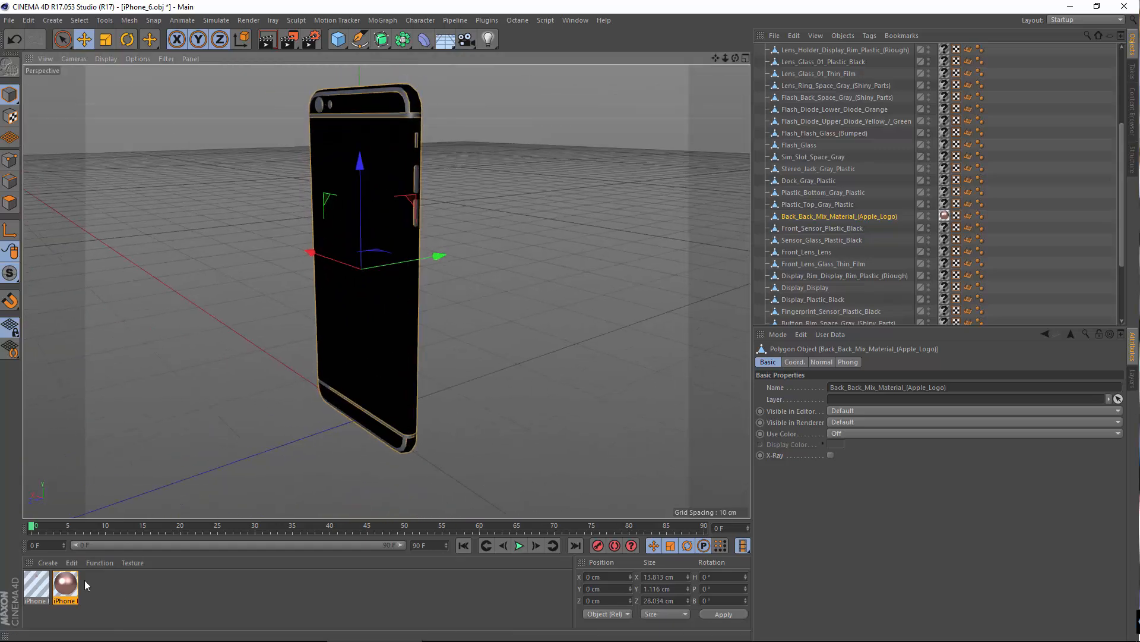
Step: Add the iPhone Logo material to the Back_Back_Mix_Material_(Apple_Logo) object as a second texture tag
double_click(65, 585)
left_click(698, 79)
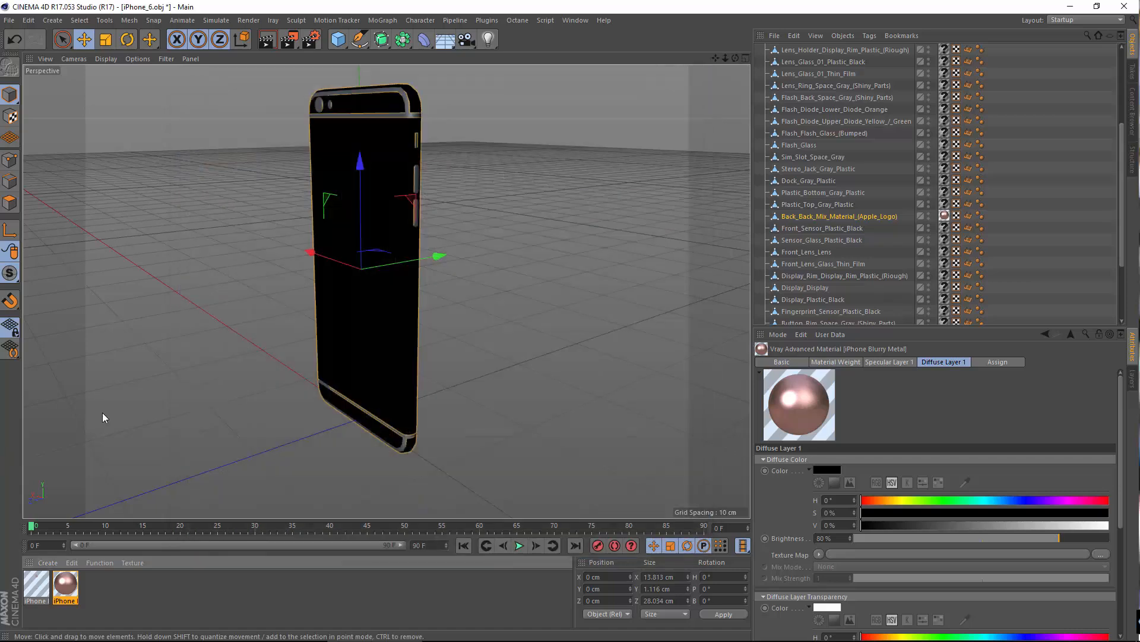
left_click_drag(36, 585, 862, 221)
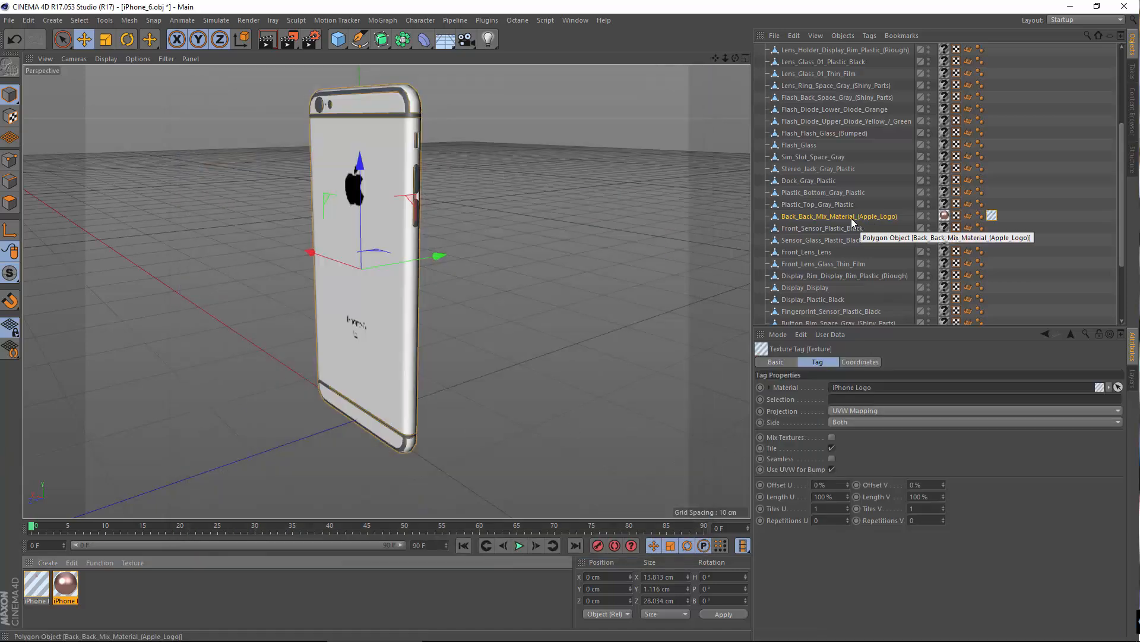
left_click_drag(392, 297, 461, 326, "alt")
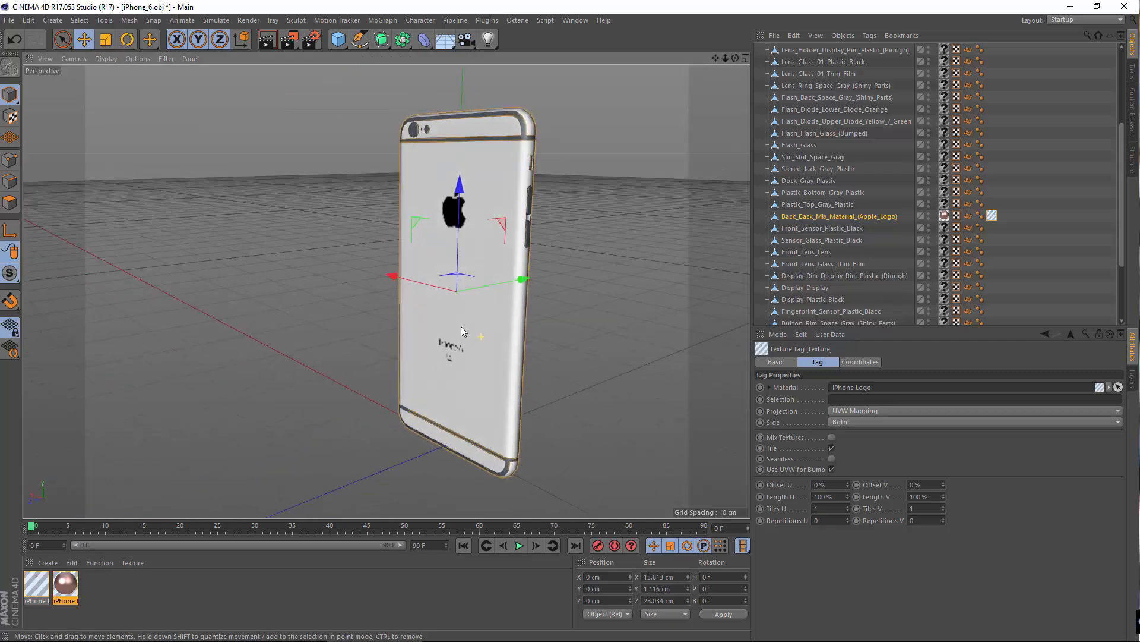
Step: Try different orders of the two texture tags on the Apple-logo back object, and delete its iPhone Blurry Metal tag
left_click(945, 215)
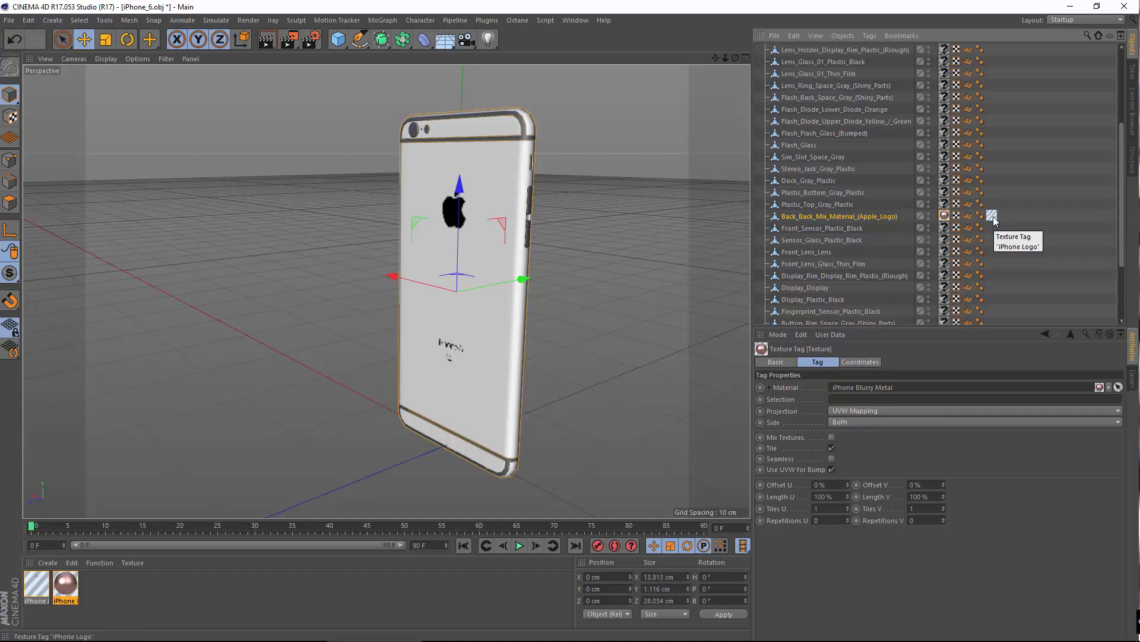
left_click_drag(992, 216, 958, 217)
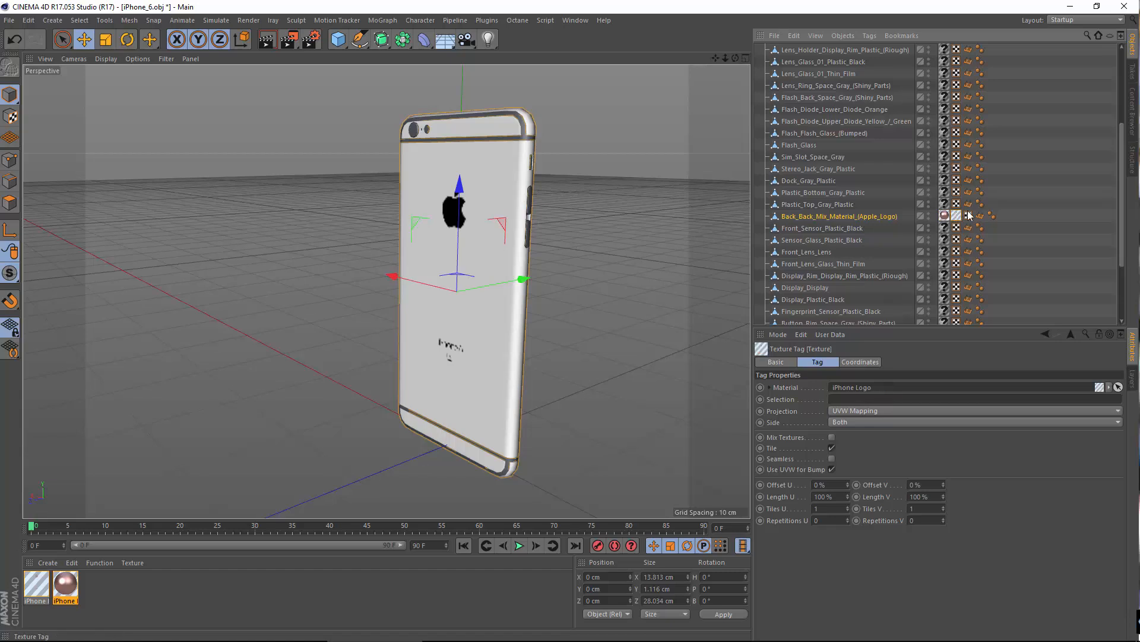
left_click_drag(957, 216, 947, 218)
left_click(954, 217)
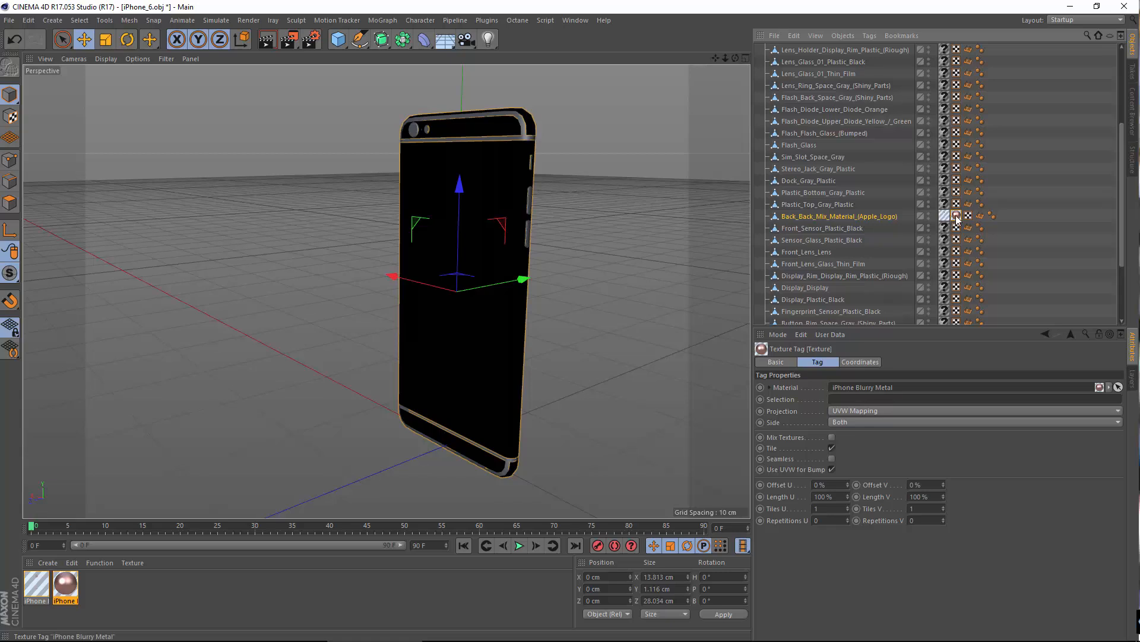
left_click_drag(957, 216, 939, 216)
left_click_drag(940, 219, 996, 219)
key("Delete")
Step: Create a VrayBlendMaterial and open it for editing
left_click(48, 562)
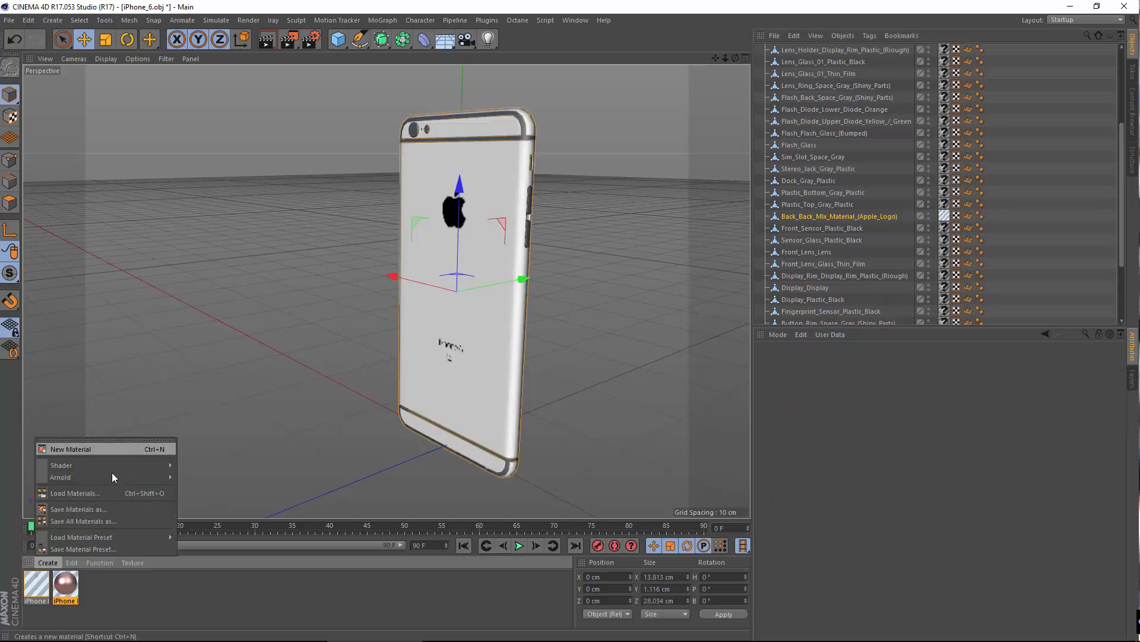
mouse_move(142, 465)
mouse_move(247, 445)
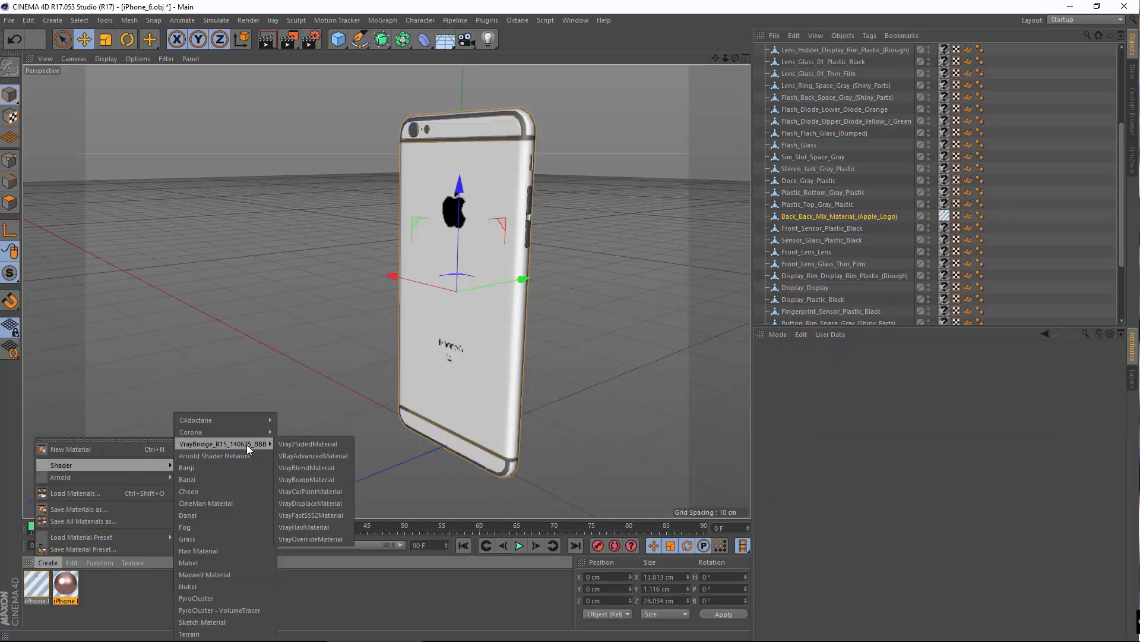
left_click(327, 467)
double_click(35, 588)
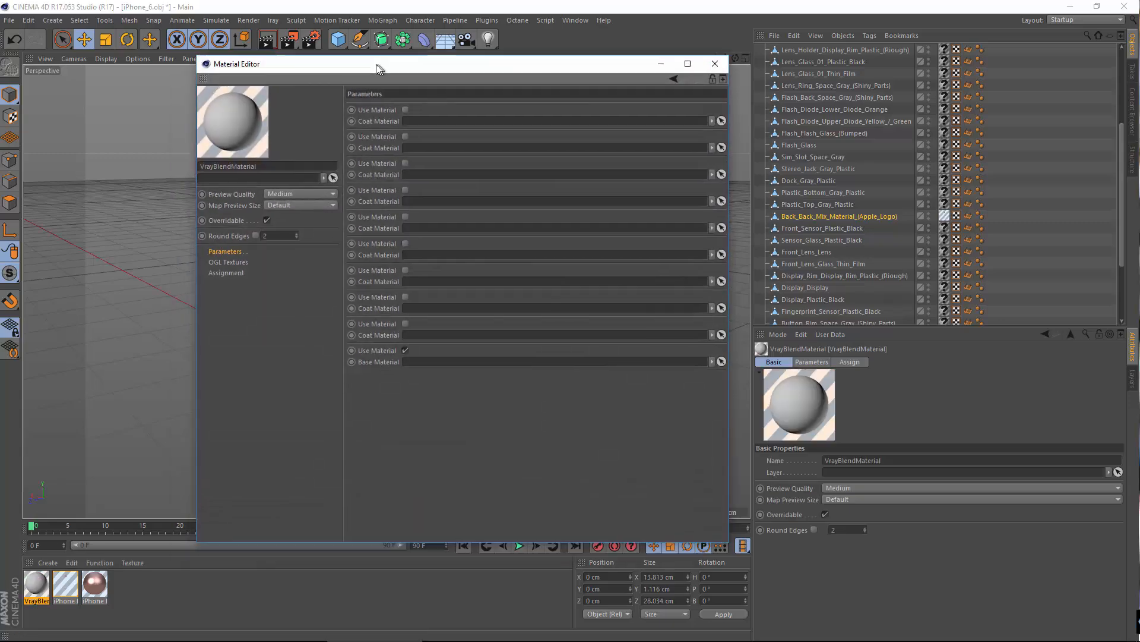
left_click_drag(359, 79, 377, 64)
Step: Assign iPhone Blurry Metal as the blend's base material and iPhone Logo as an enabled coat material directly above it
left_click_drag(106, 587, 273, 405)
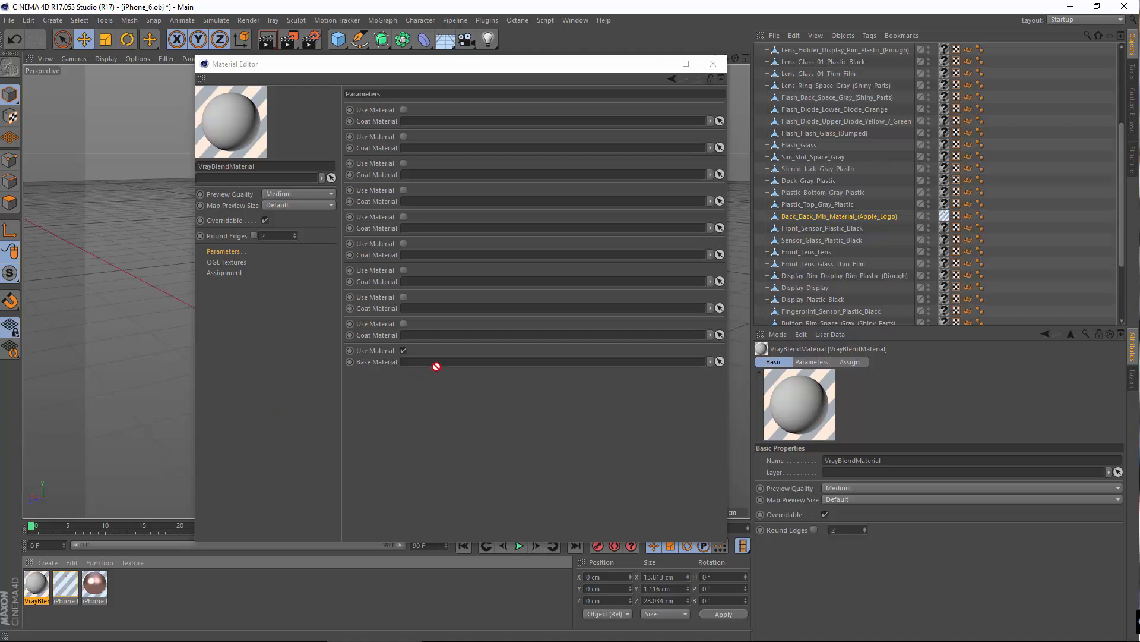
left_click_drag(437, 367, 436, 362)
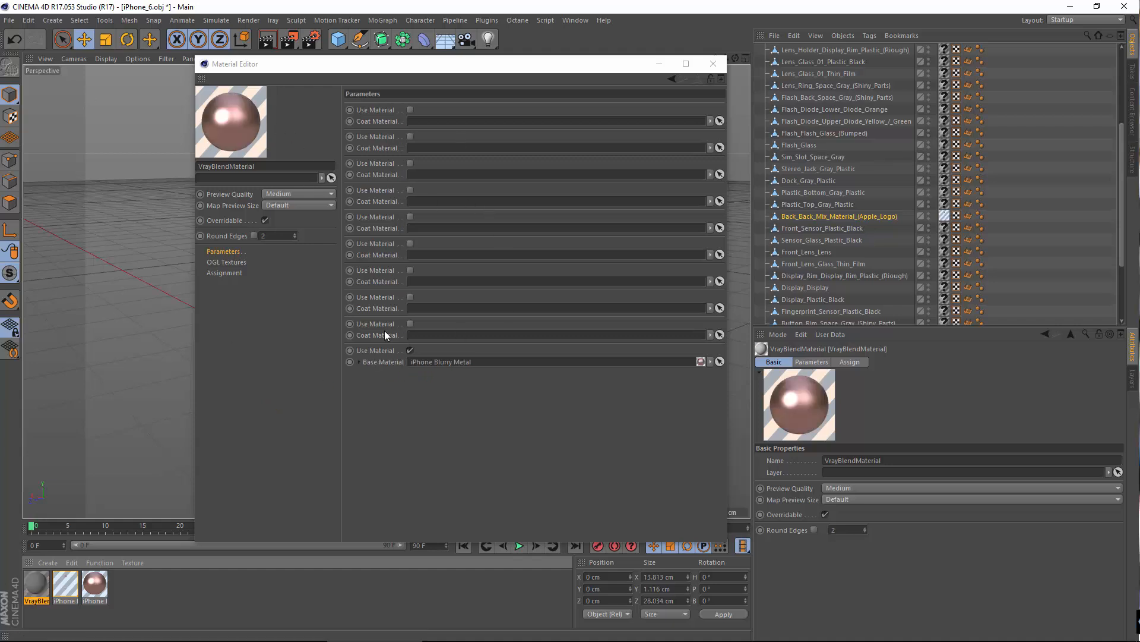
left_click(410, 323)
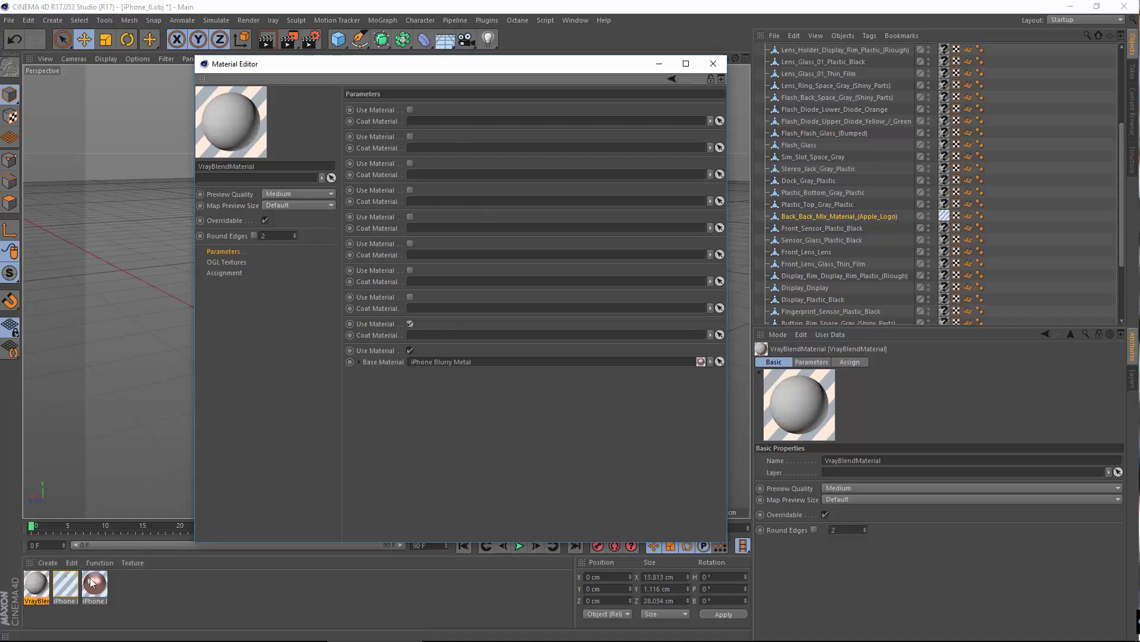
left_click_drag(66, 586, 447, 344)
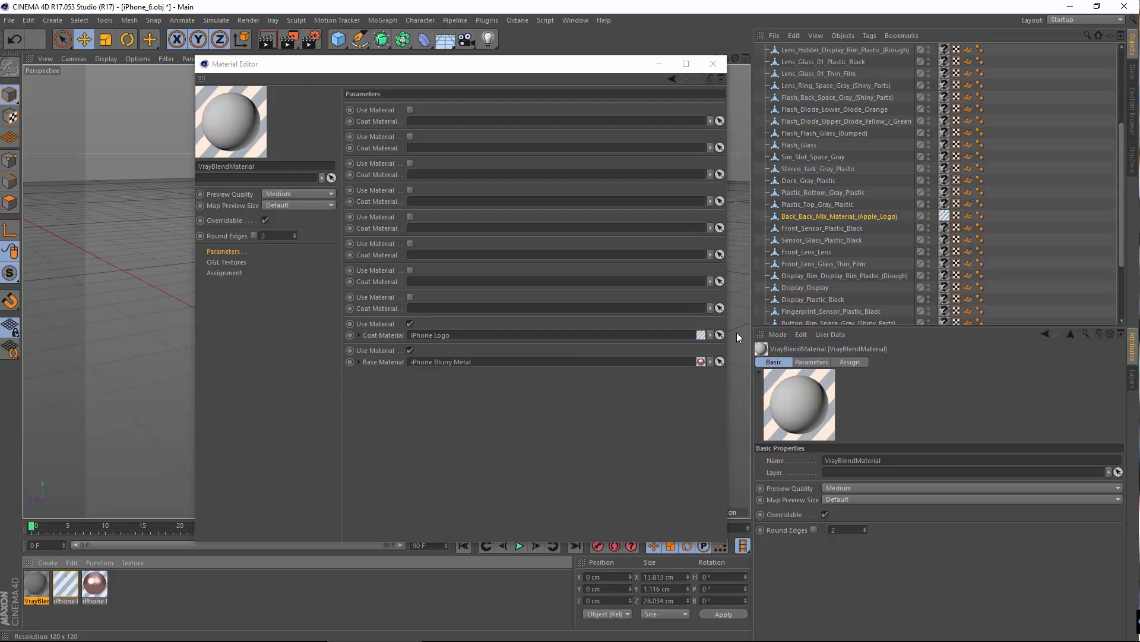
left_click(713, 63)
Step: Replace the iPhone Logo material on the Apple-logo back object with VrayBlendMaterial, and collapse the iPhone_6.obj hierarchy
double_click(36, 584)
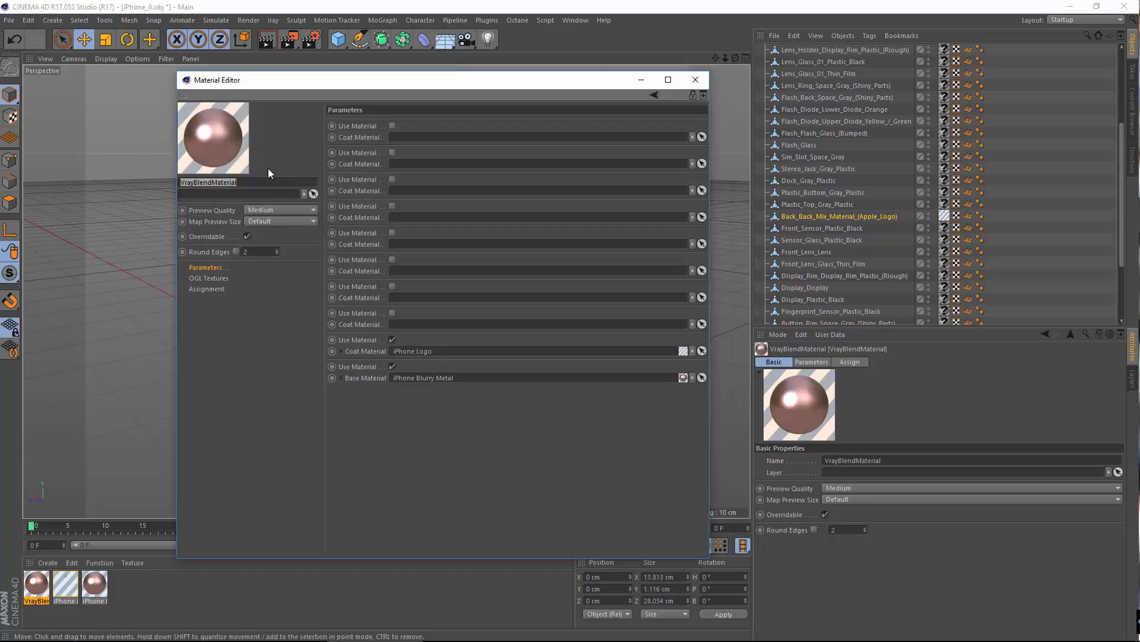
left_click(695, 79)
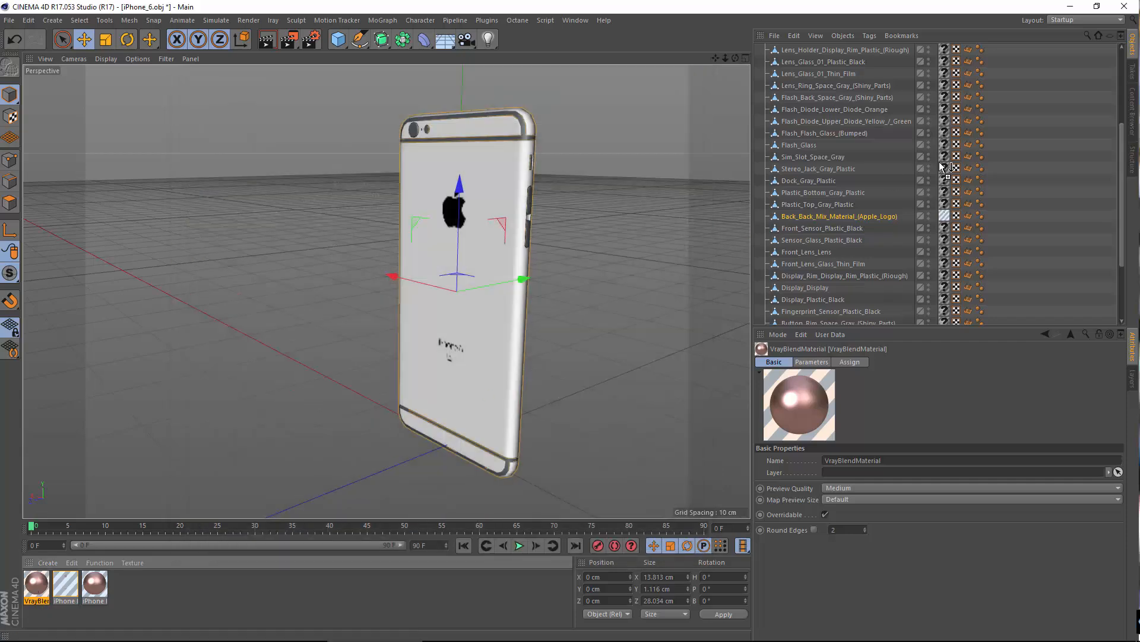
left_click_drag(943, 167, 945, 215)
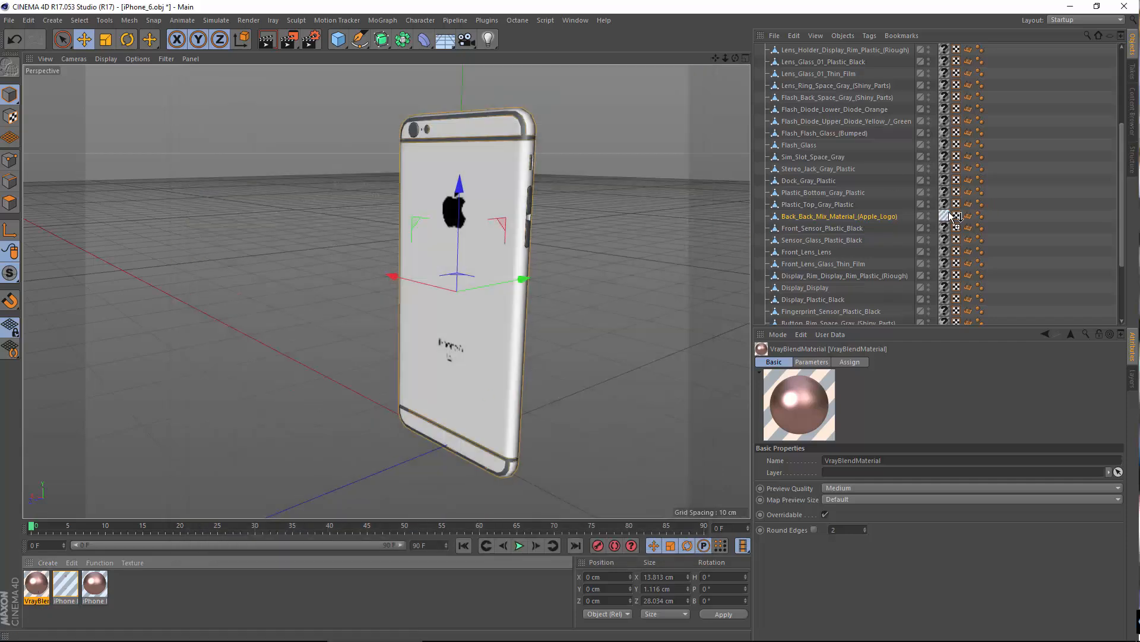
left_click(1058, 140)
scroll(1022, 166, "up", 4)
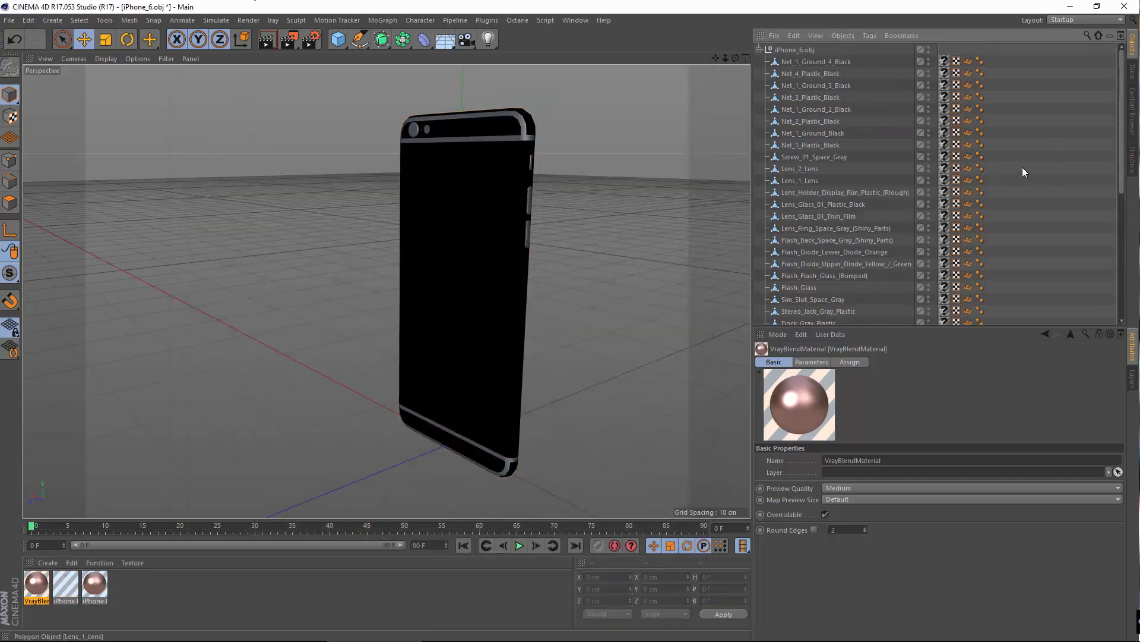
left_click(760, 50)
Step: Add an area light to the scene and give it a VrayLight tag
left_click(52, 19)
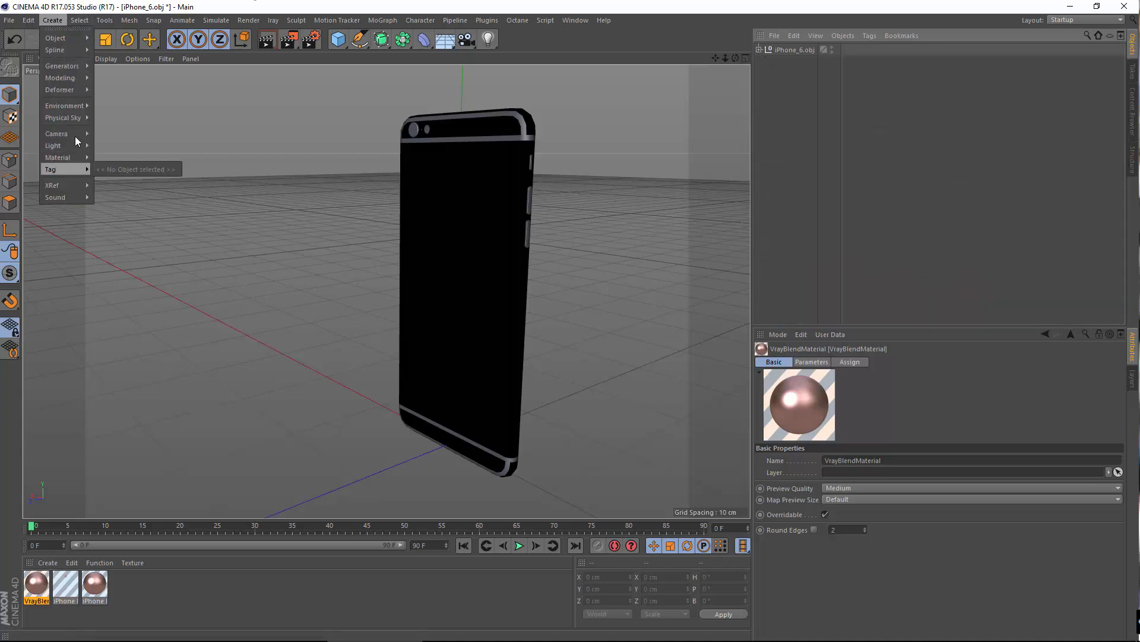
mouse_move(73, 145)
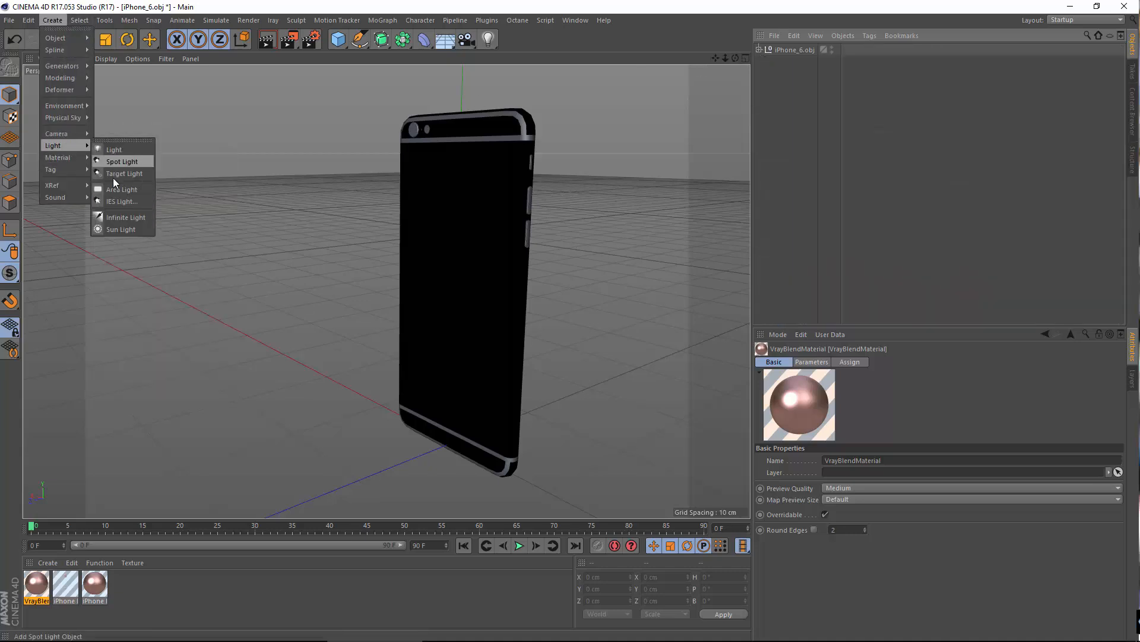
left_click(151, 187)
right_click(784, 50)
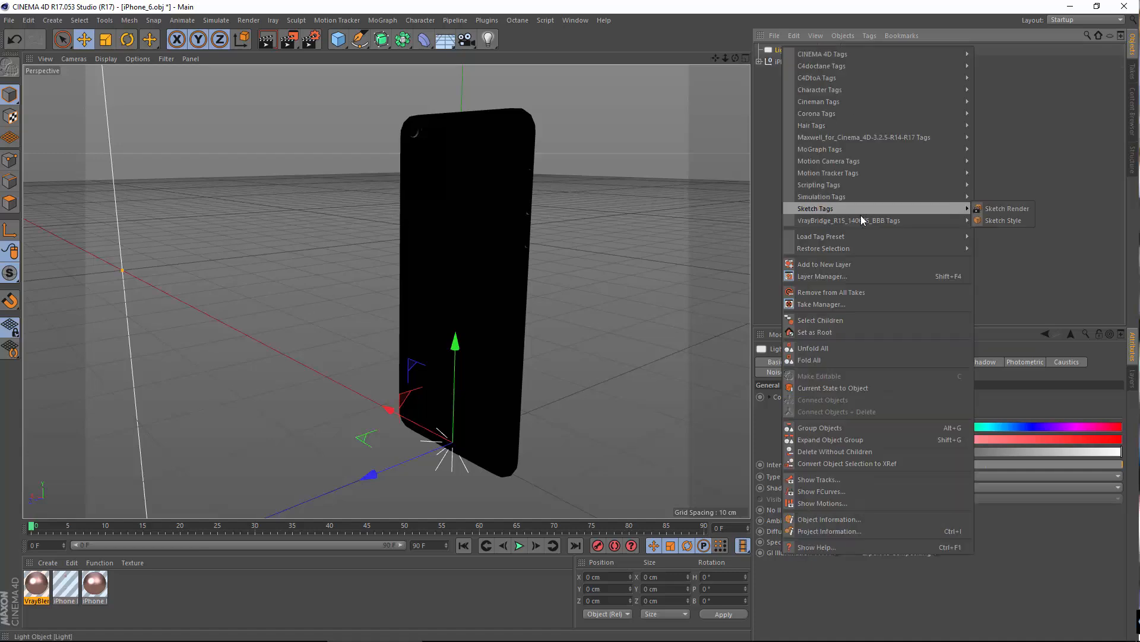
mouse_move(863, 220)
left_click(1007, 272)
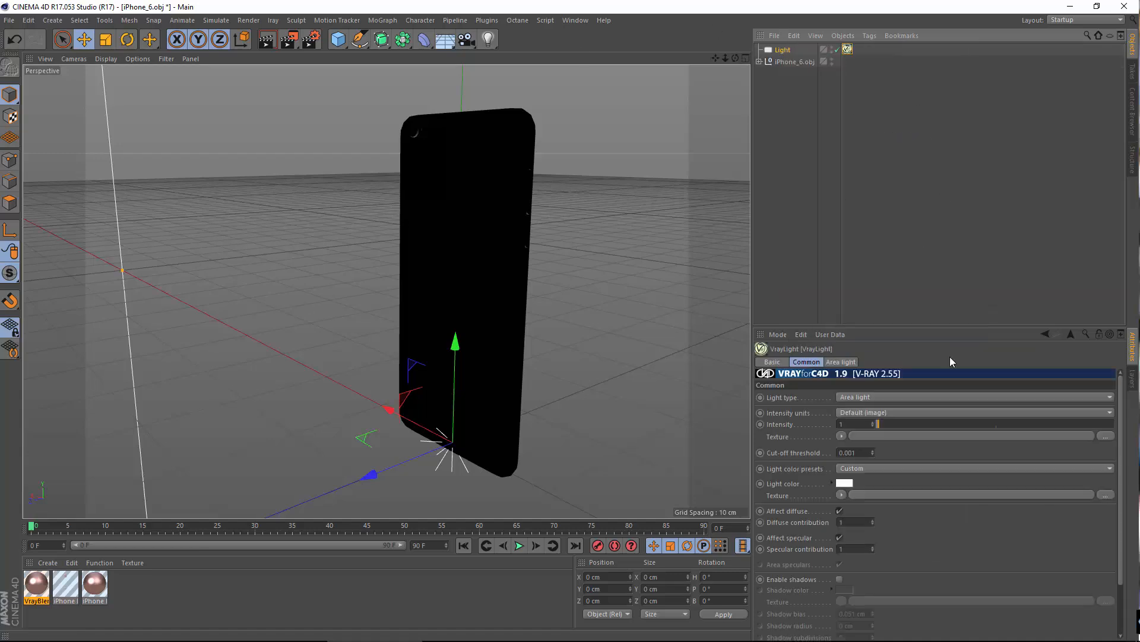
Step: Configure the VrayLight as a Dome with 128 subdivisions, enabling Spherical Dome and Use Texture
left_click(841, 361)
double_click(865, 462)
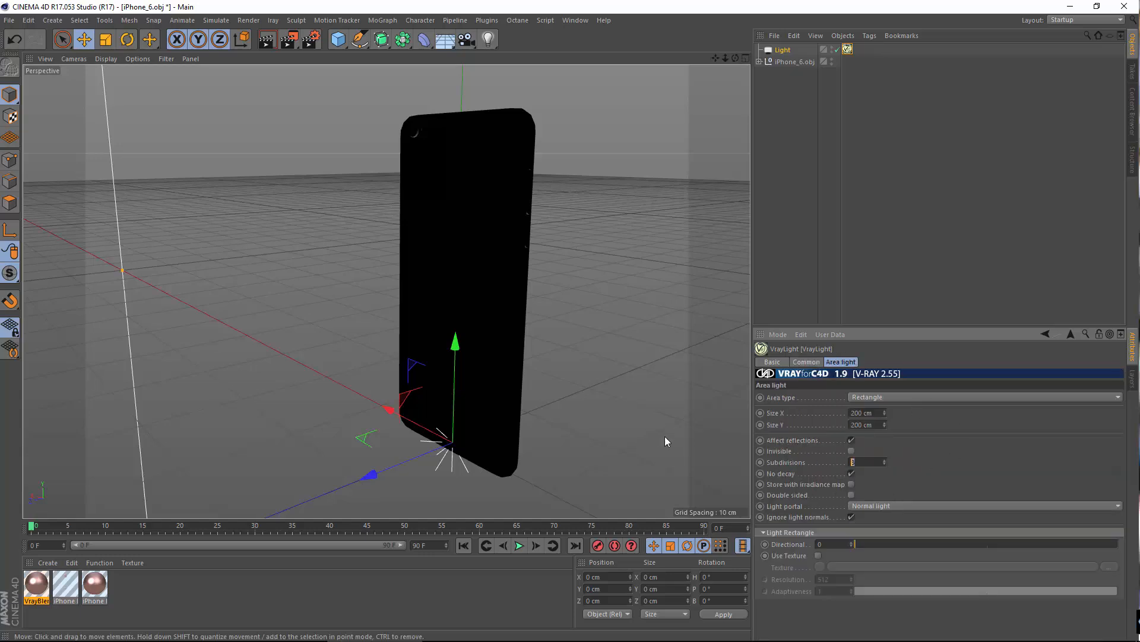
left_click(882, 397)
left_click(878, 435)
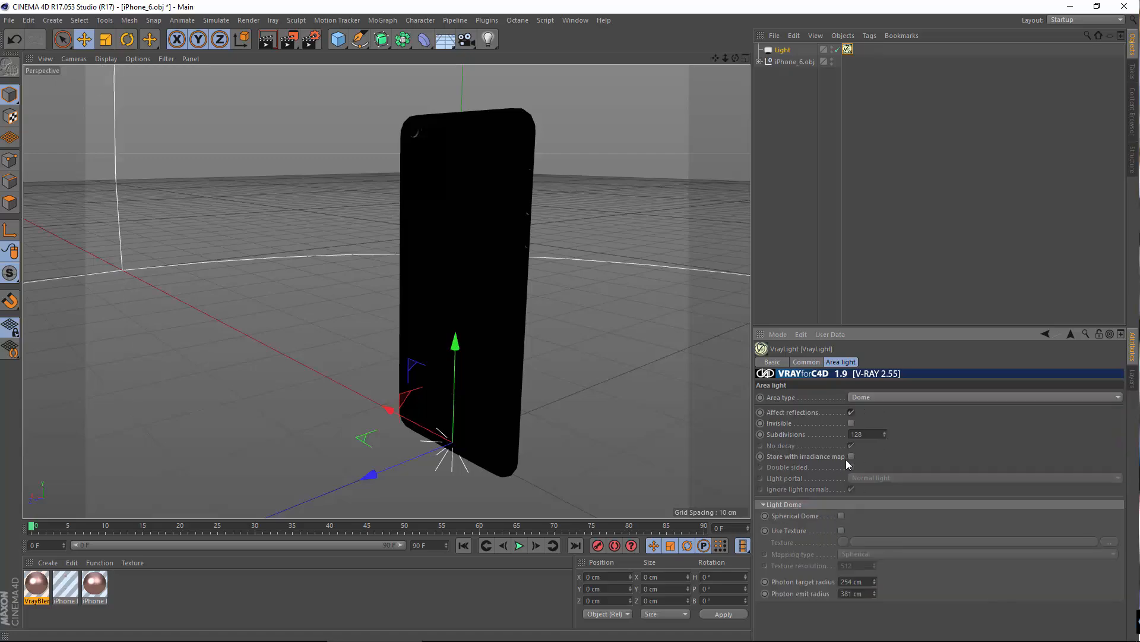
left_click(841, 531)
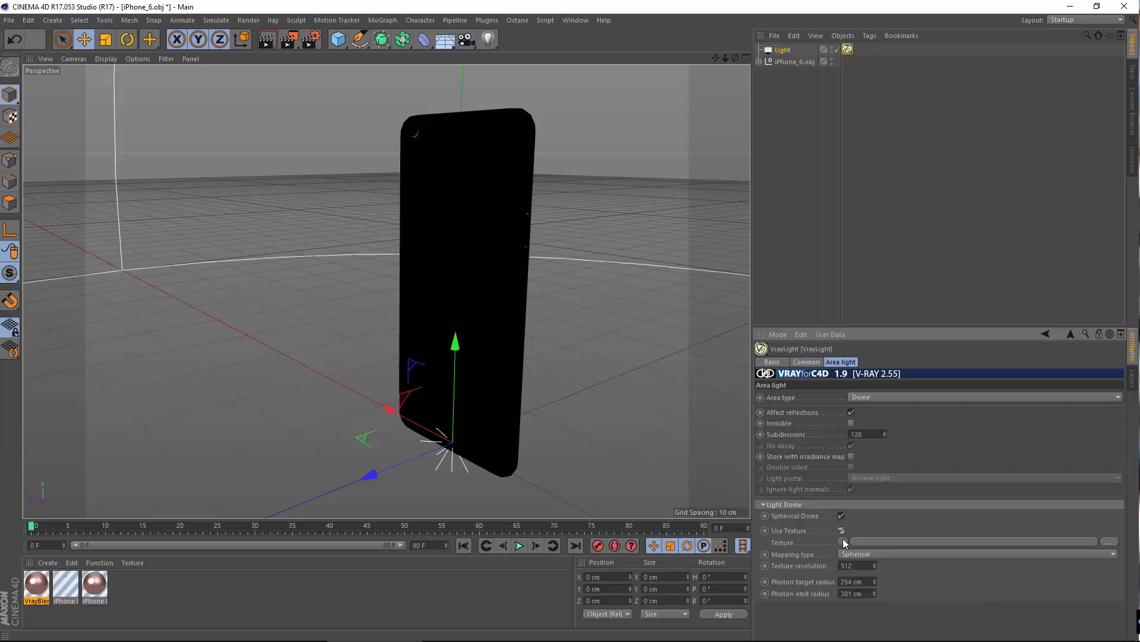
Step: Load fin4_Ref.exr from the Chapter 9 - VrayForC4D folder as the dome light's texture
left_click(843, 541)
left_click(894, 239)
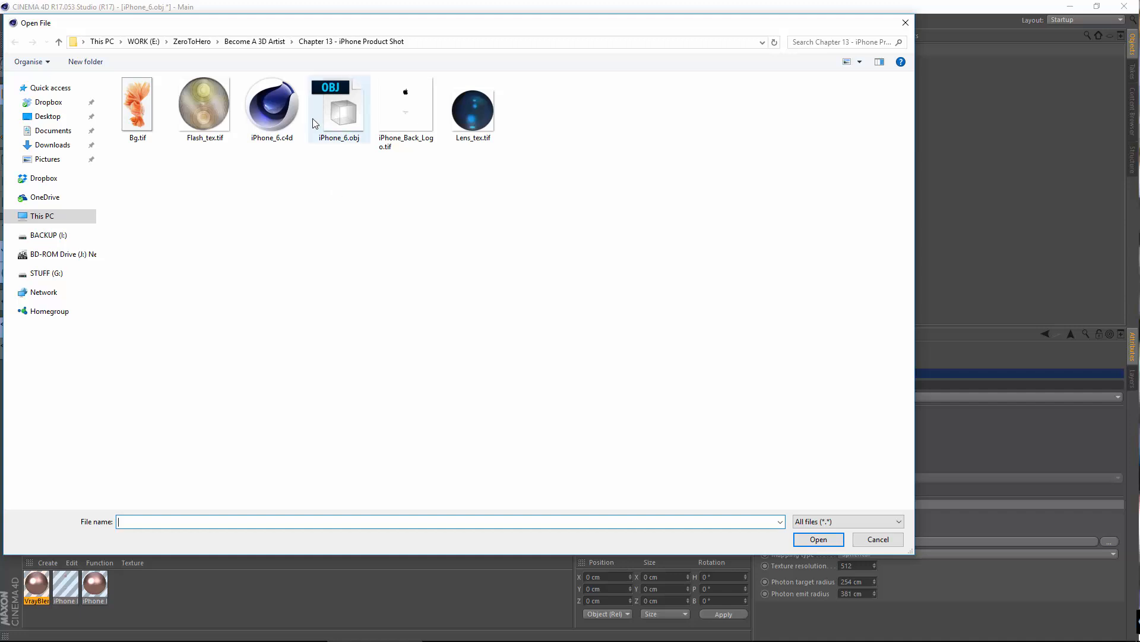
left_click(257, 43)
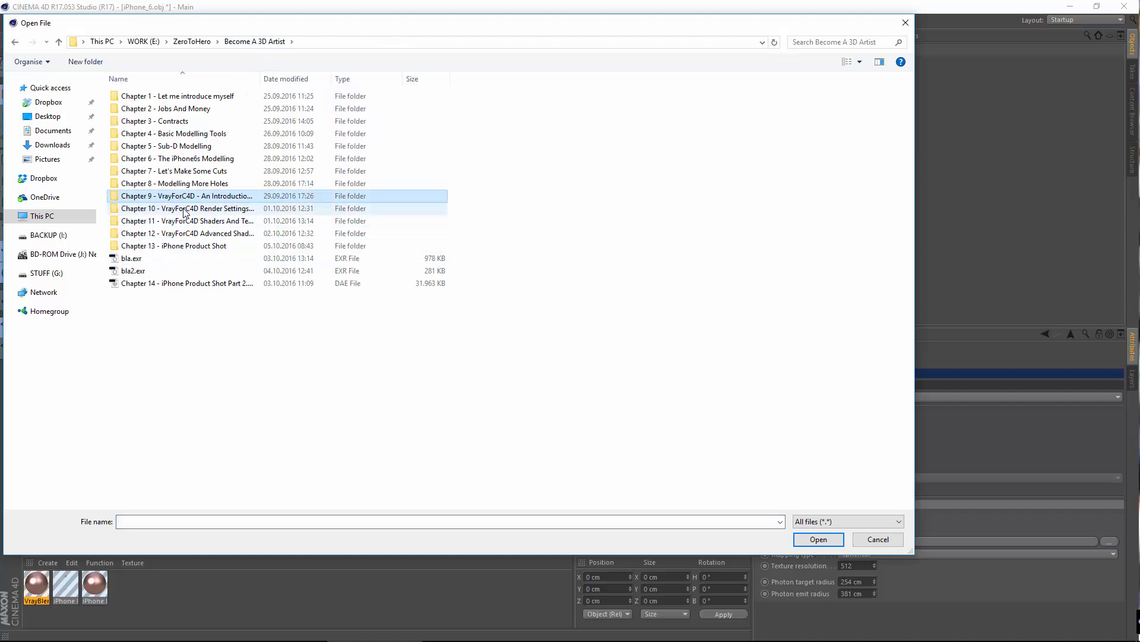
double_click(178, 221)
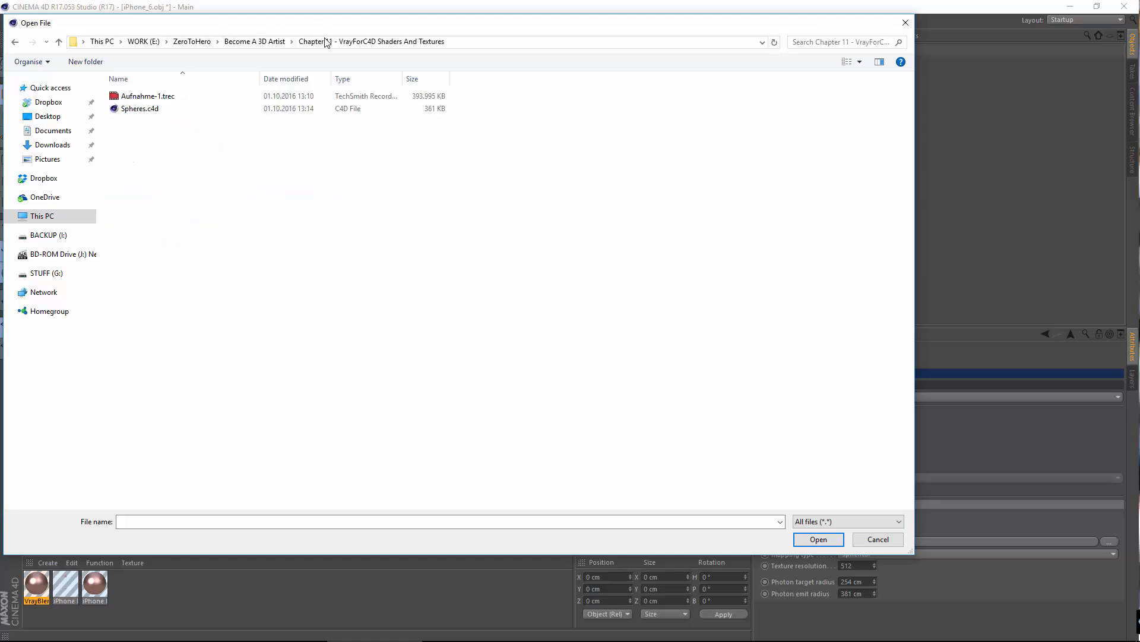
left_click(269, 44)
double_click(169, 208)
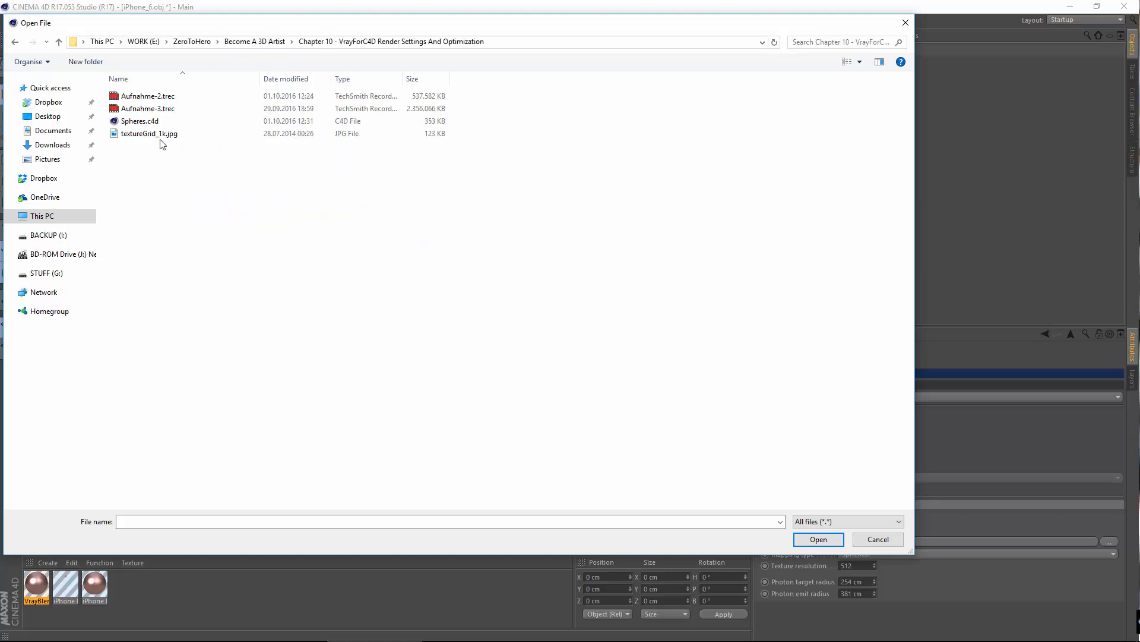
left_click(265, 43)
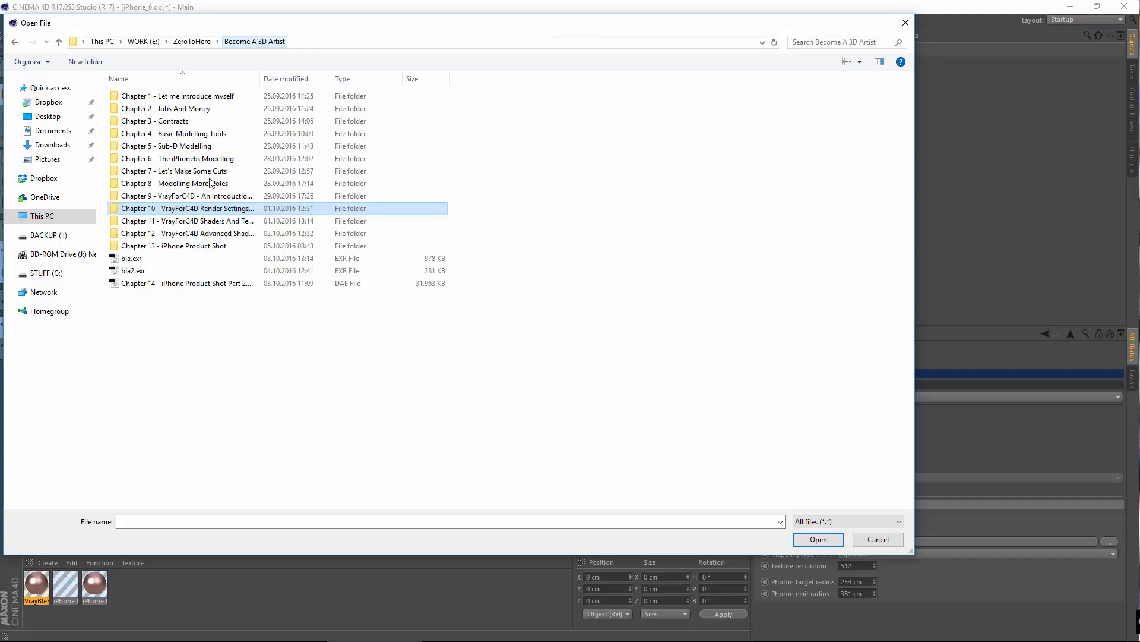
double_click(188, 197)
double_click(138, 120)
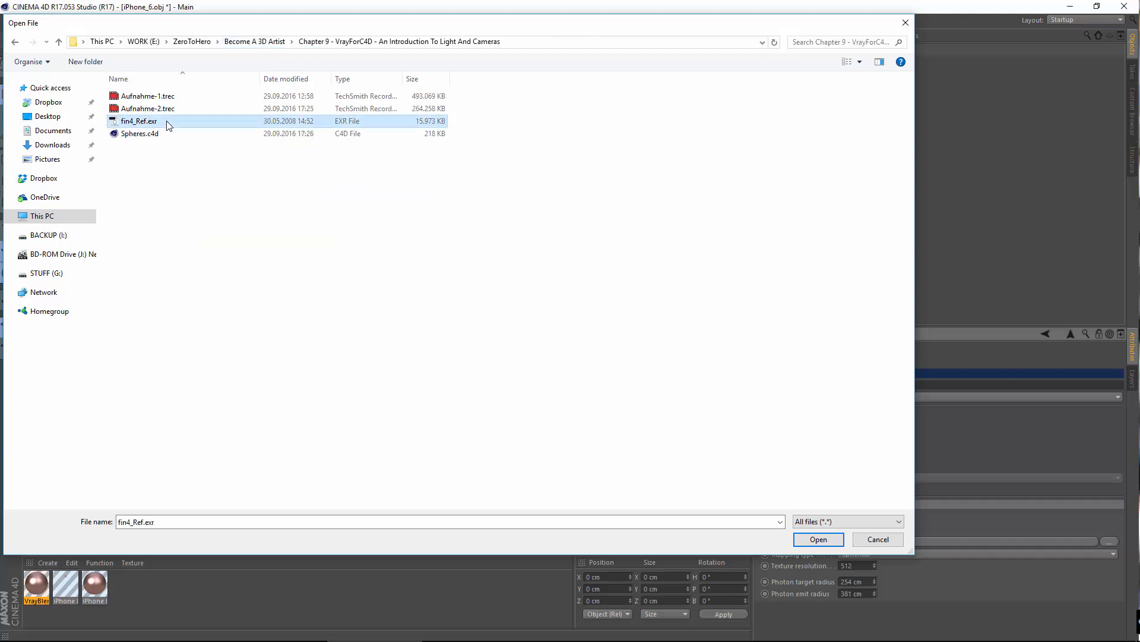
left_click(631, 370)
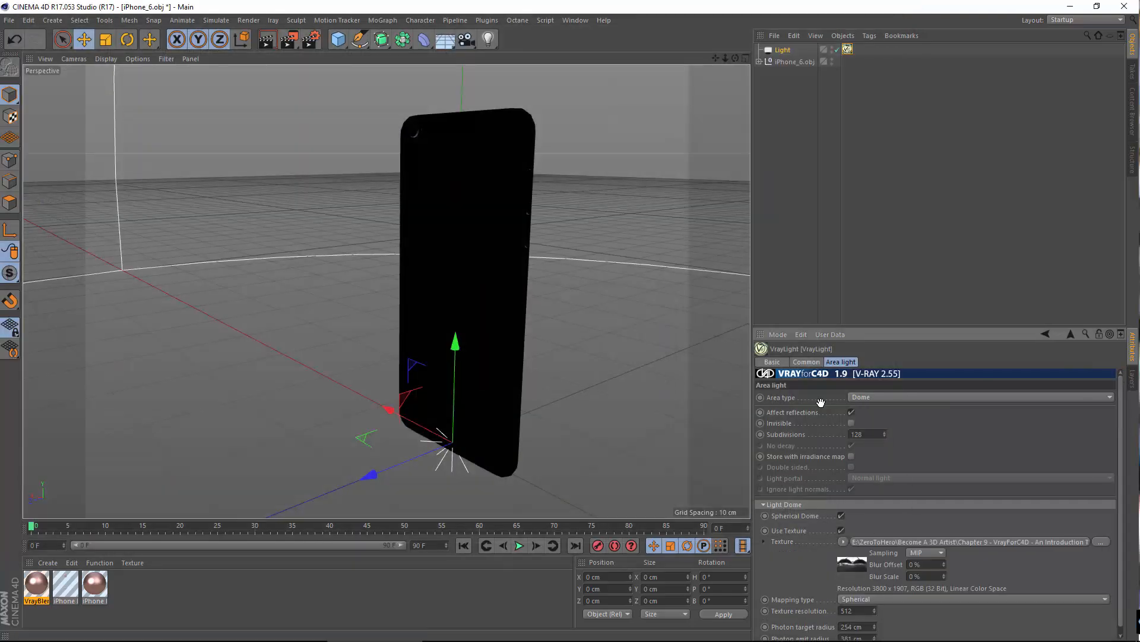
Step: Set the dome light's texture resolution to 3800
scroll(821, 404, "down", 1)
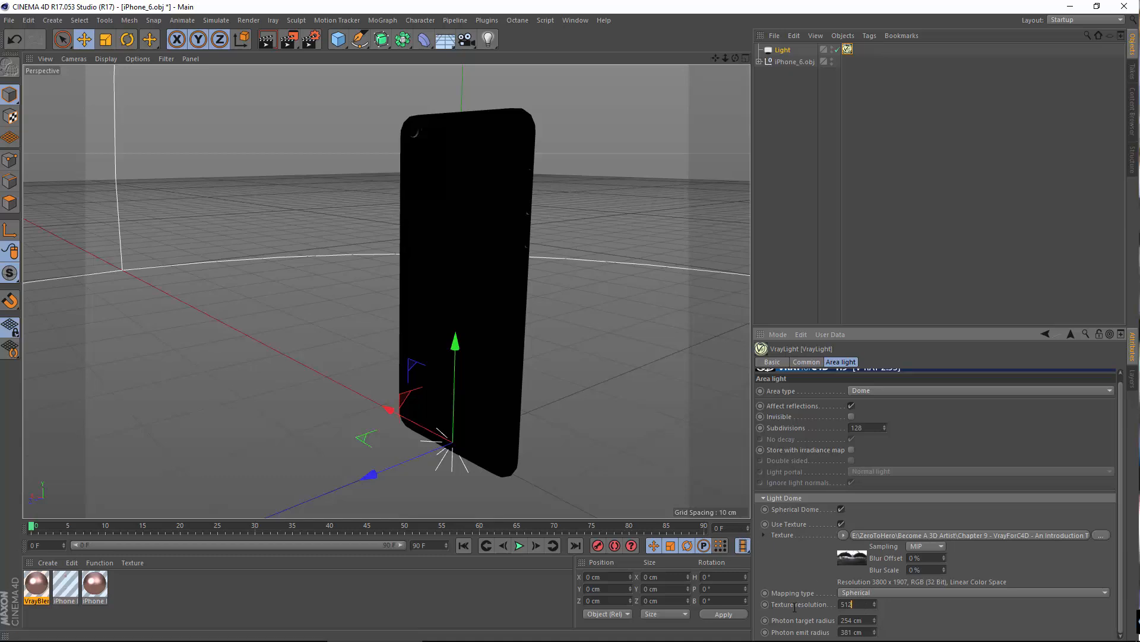
left_click_drag(795, 607, 787, 604)
type("3800")
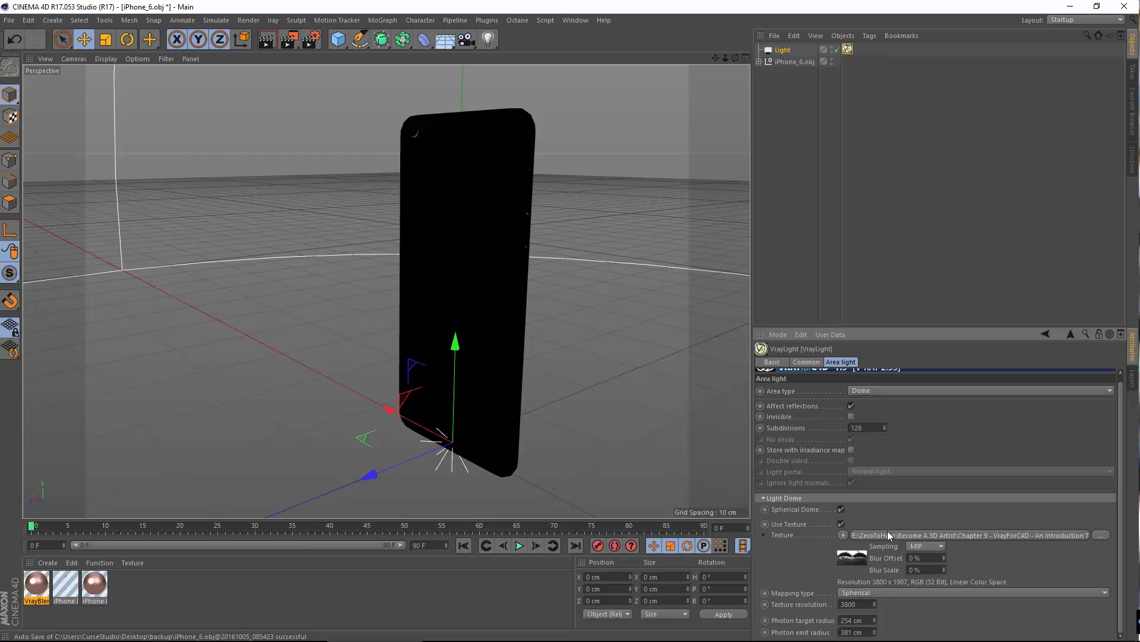
Step: Set the color profile of the dome's bitmap texture to sRGB, and return to the VrayLight settings
left_click(887, 534)
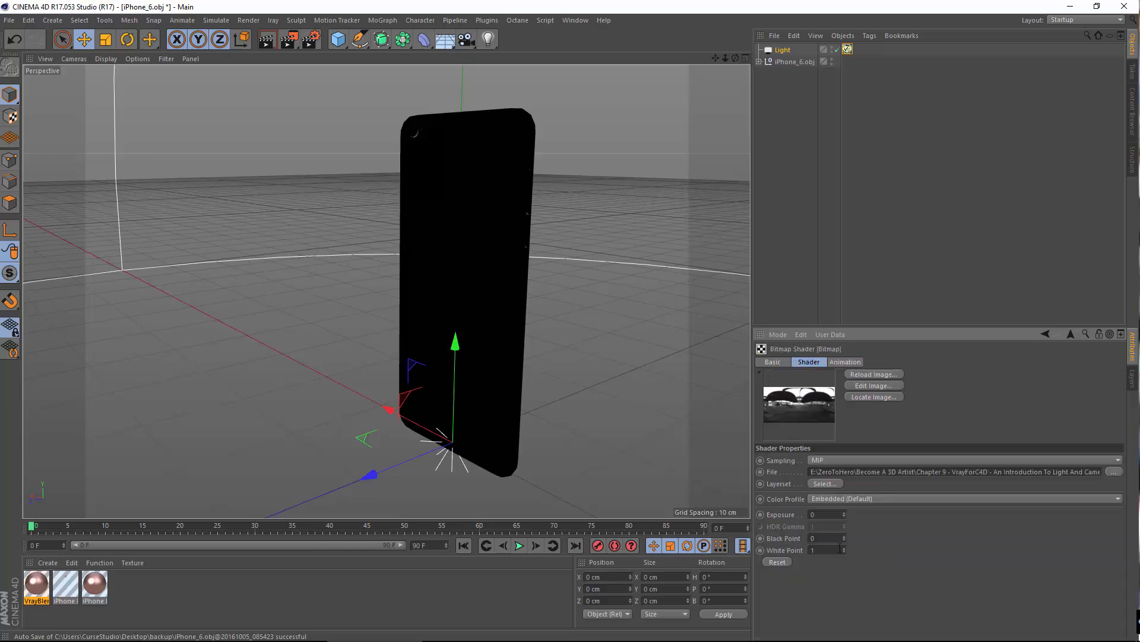
left_click(883, 499)
left_click(869, 535)
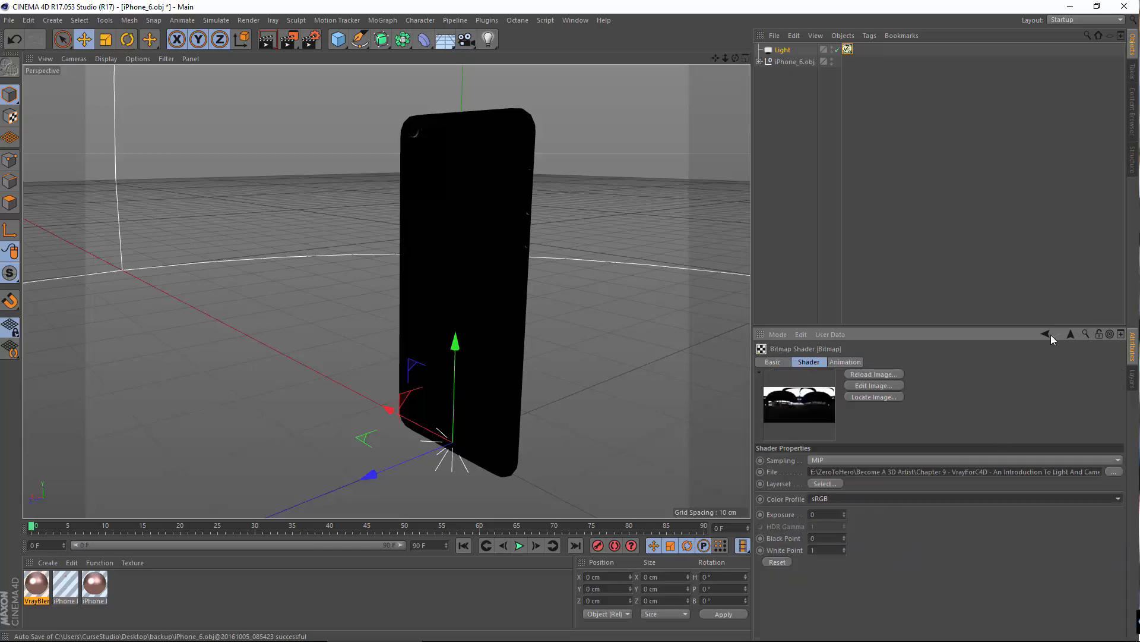
left_click(1047, 334)
Step: Turn on GI in the VrayBridge render settings and load the 02B_Bruteforce_Pathtracing medium [BRLC] preset
left_click_drag(485, 363, 505, 332, "alt")
left_click(310, 40)
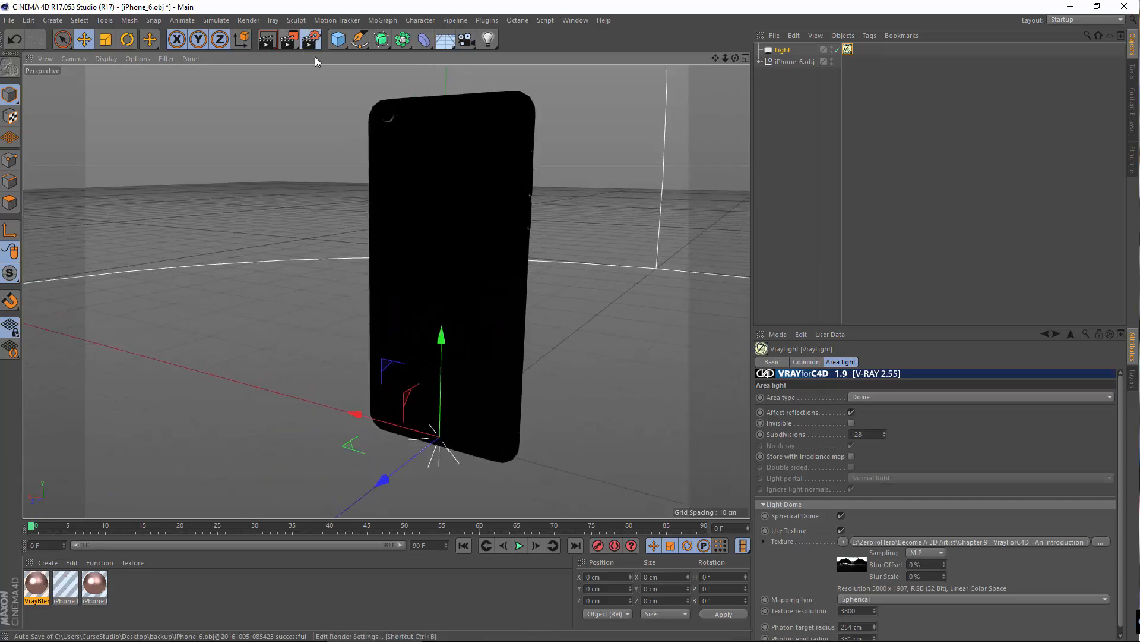
left_click(701, 148)
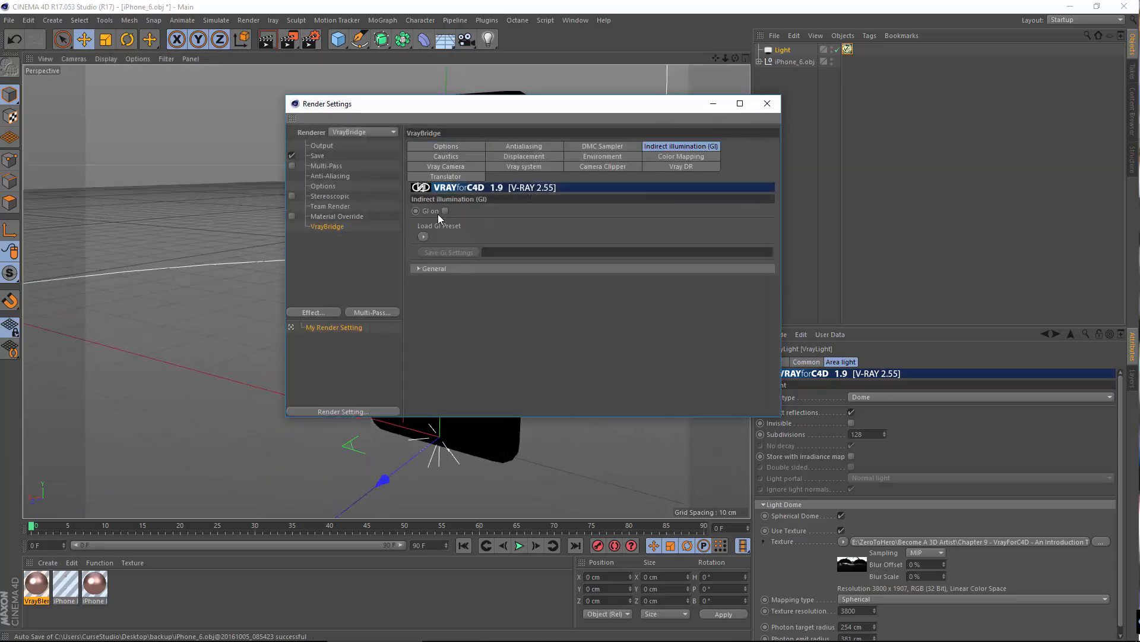
left_click(423, 237)
mouse_move(466, 262)
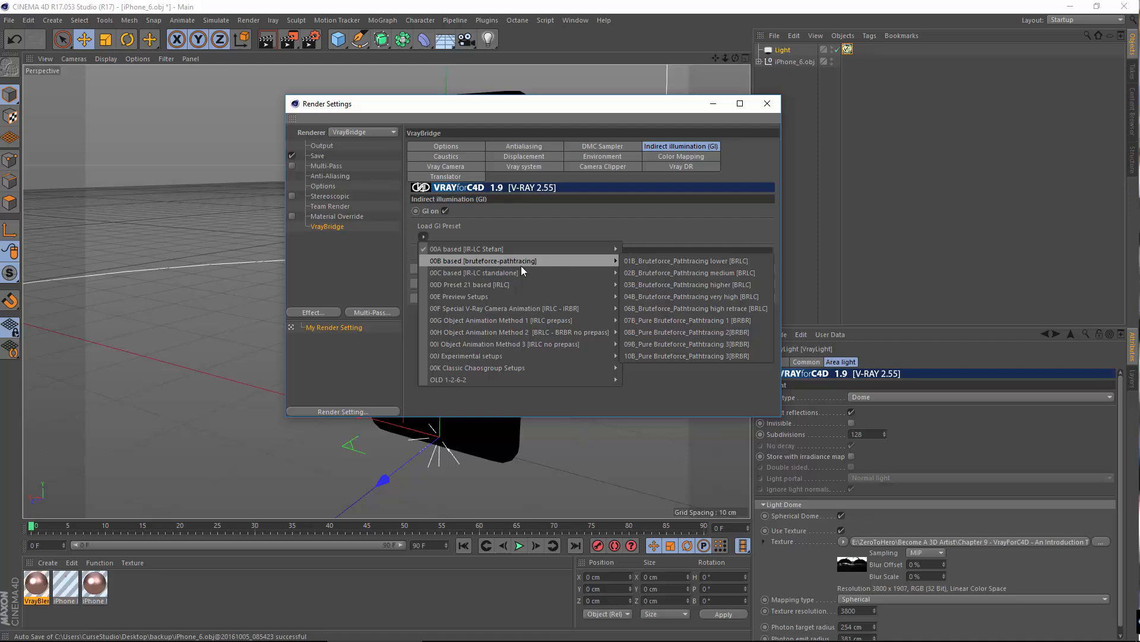
left_click(720, 273)
Step: Set the Adaptive DMC antialiasing to max subdivision 10 and threshold 0.03, and close the render settings
left_click(665, 157)
left_click(671, 166, "shift")
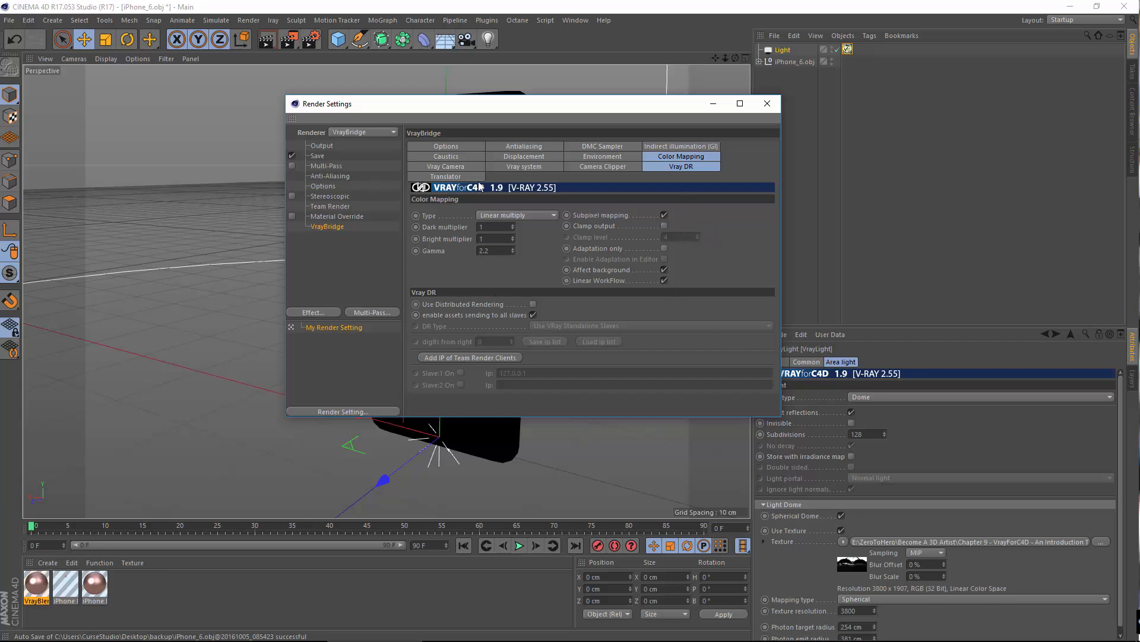
left_click(530, 149)
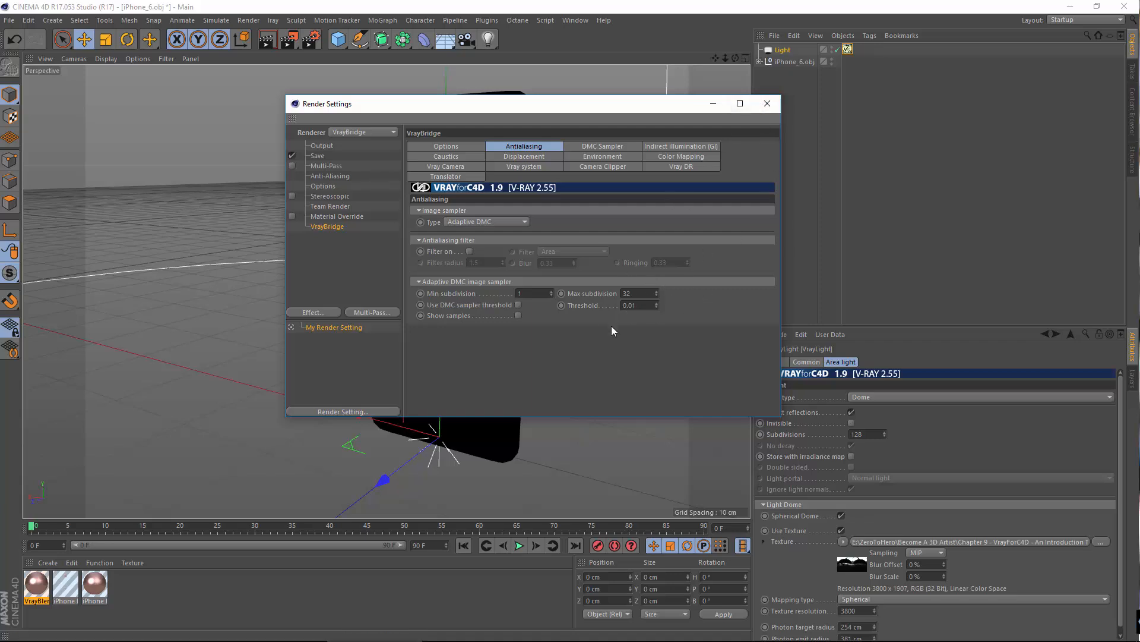
left_click(645, 294)
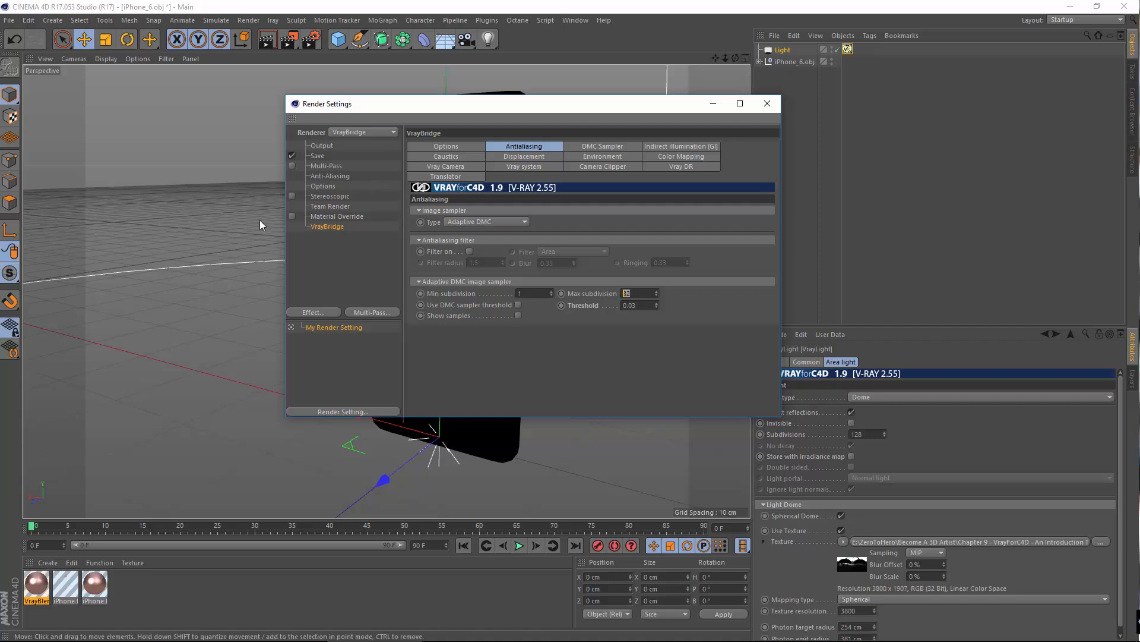
key("Return")
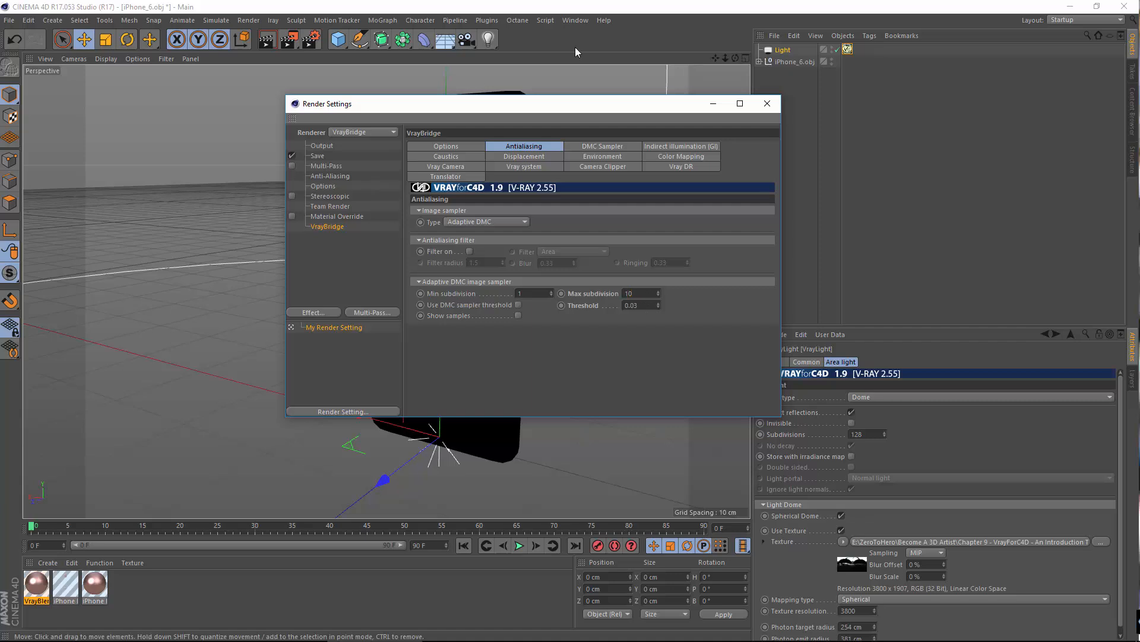
left_click(766, 107)
Step: Add a Subdivision Surface and nest the iPhone_6.obj group under it
mouse_move(504, 250)
left_mouse_down("alt")
mouse_move(488, 256)
mouse_move(494, 247)
left_mouse_up("alt")
middle_click_drag(494, 247, 481, 271, "alt")
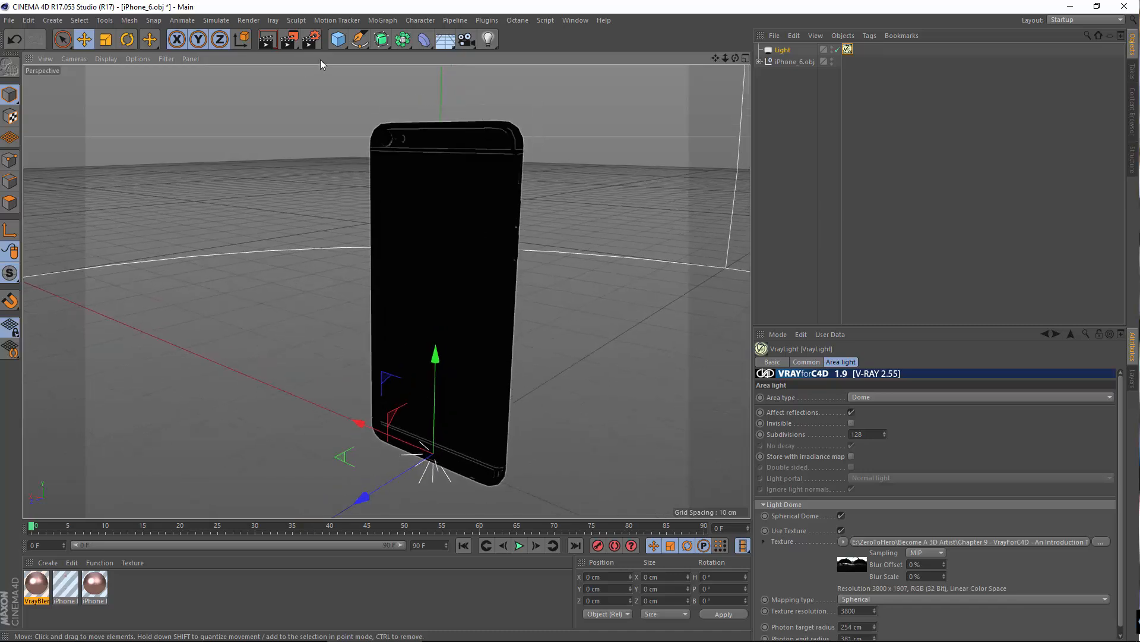
left_click_drag(381, 39, 410, 53)
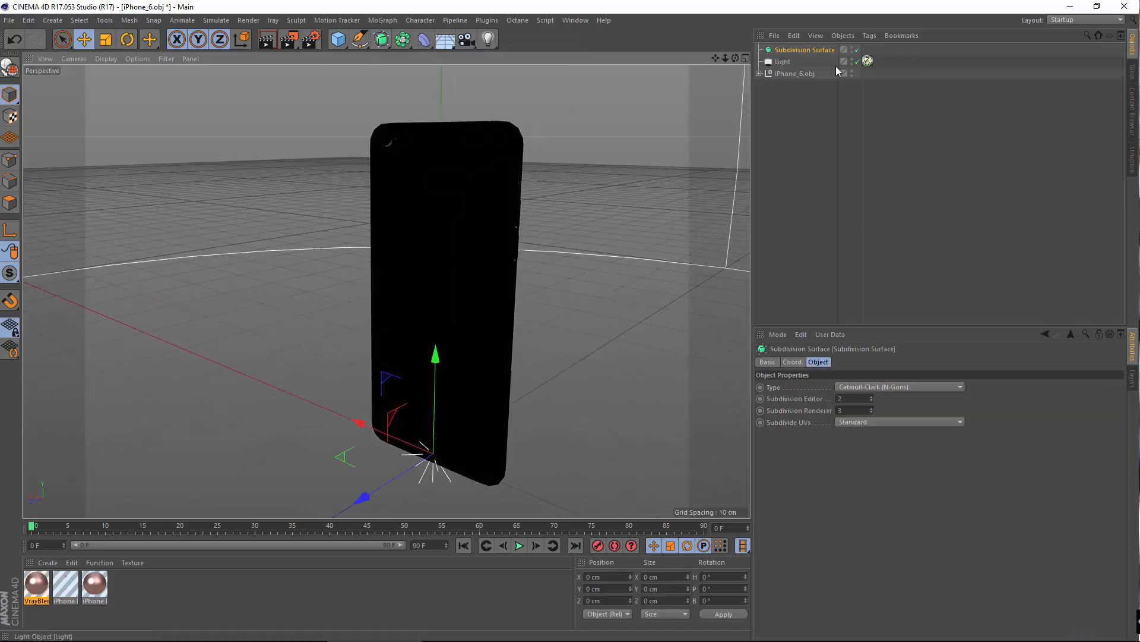
mouse_move(783, 62)
left_mouse_down()
mouse_move(816, 37)
mouse_move(793, 44)
mouse_move(787, 63)
left_mouse_up()
left_click(787, 62)
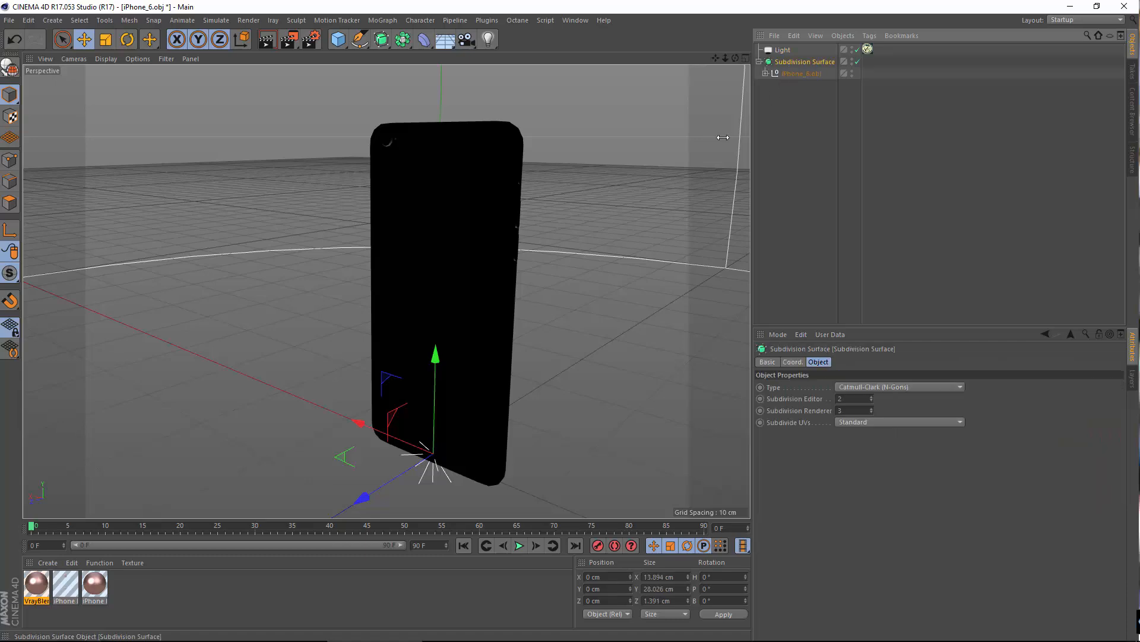
Step: Try to render a viewport region enclosing the whole phone back
left_click_drag(723, 137, 390, 174, "alt")
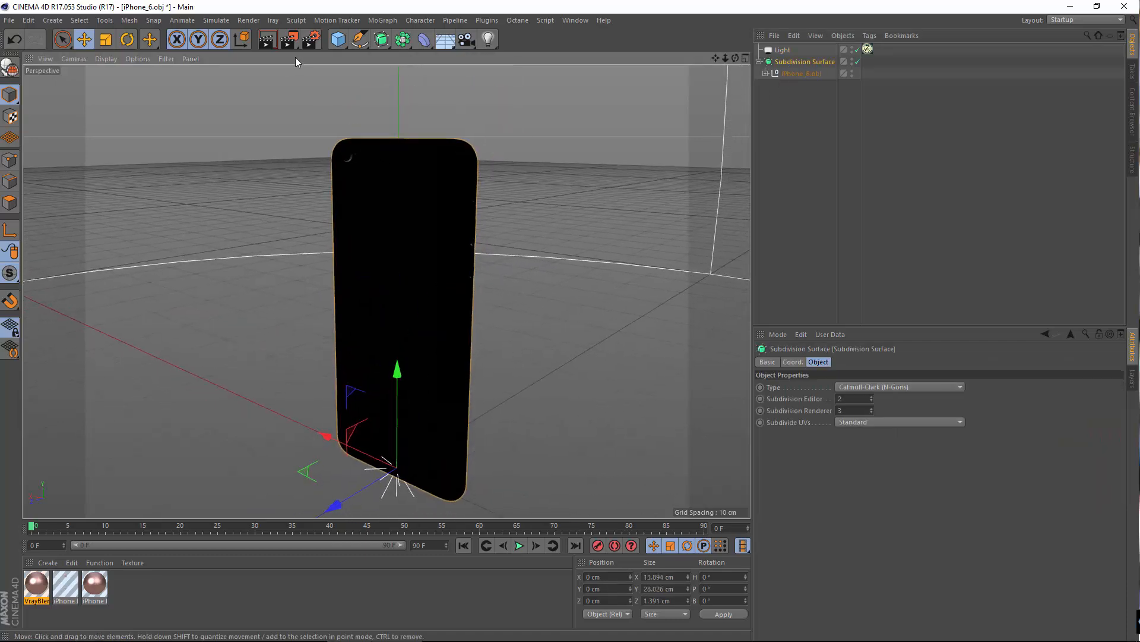
left_click(289, 39)
left_click(321, 53)
left_click_drag(285, 97, 538, 404)
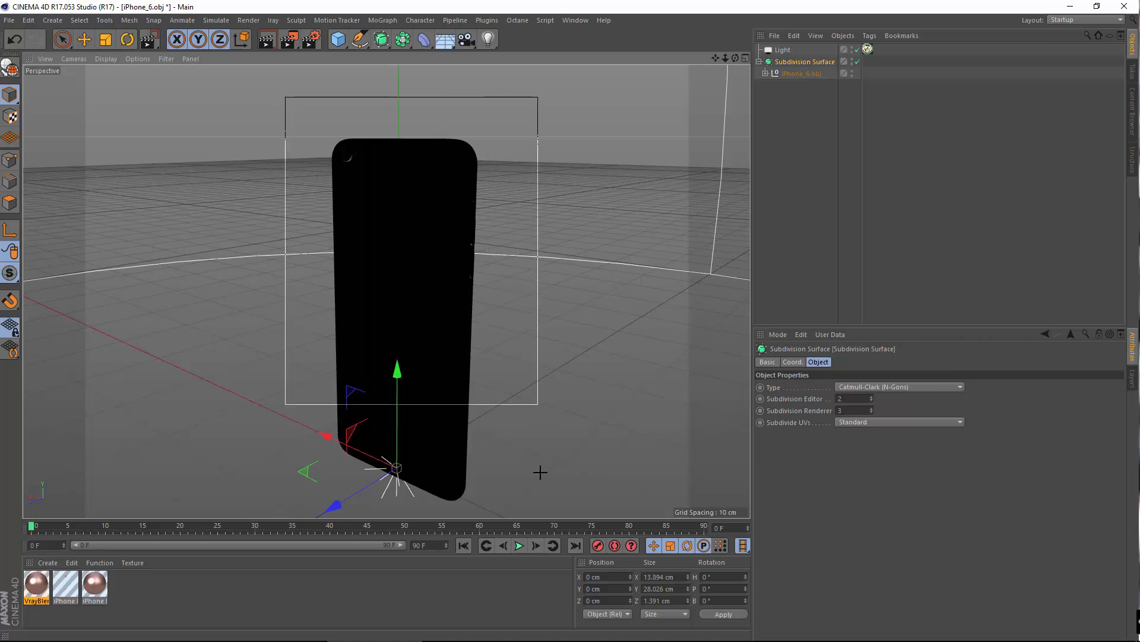
left_click_drag(540, 472, 526, 505)
left_click_drag(493, 379, 286, 91)
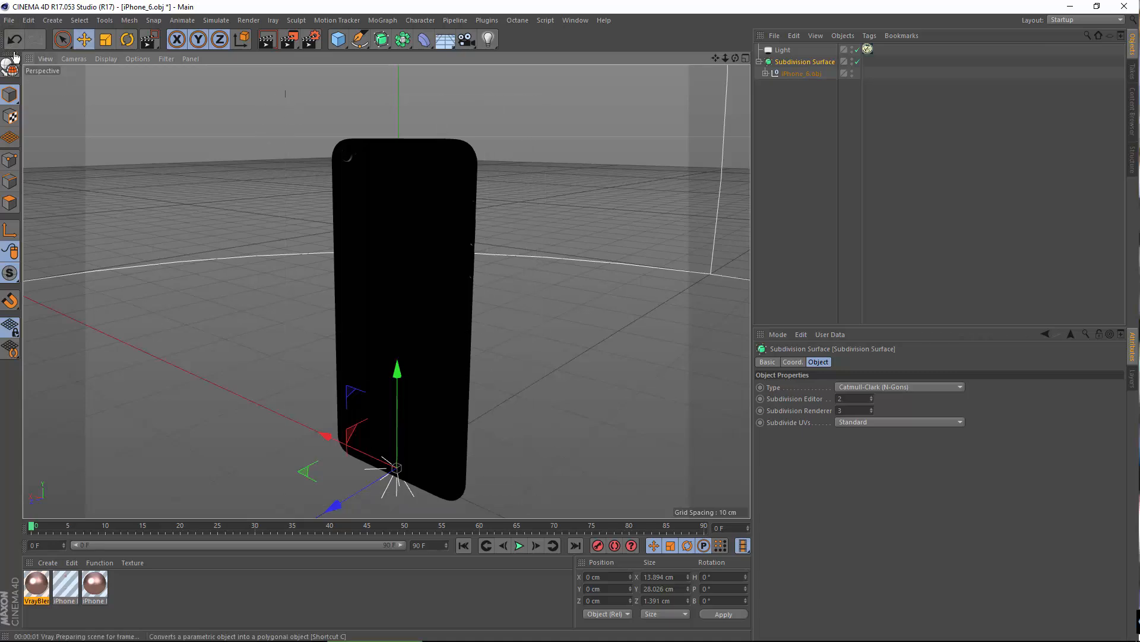
Step: Save the project over iPhone_6.c4d in the Chapter 13 - iPhone Product Shot folder
left_click(14, 19)
left_click(39, 132)
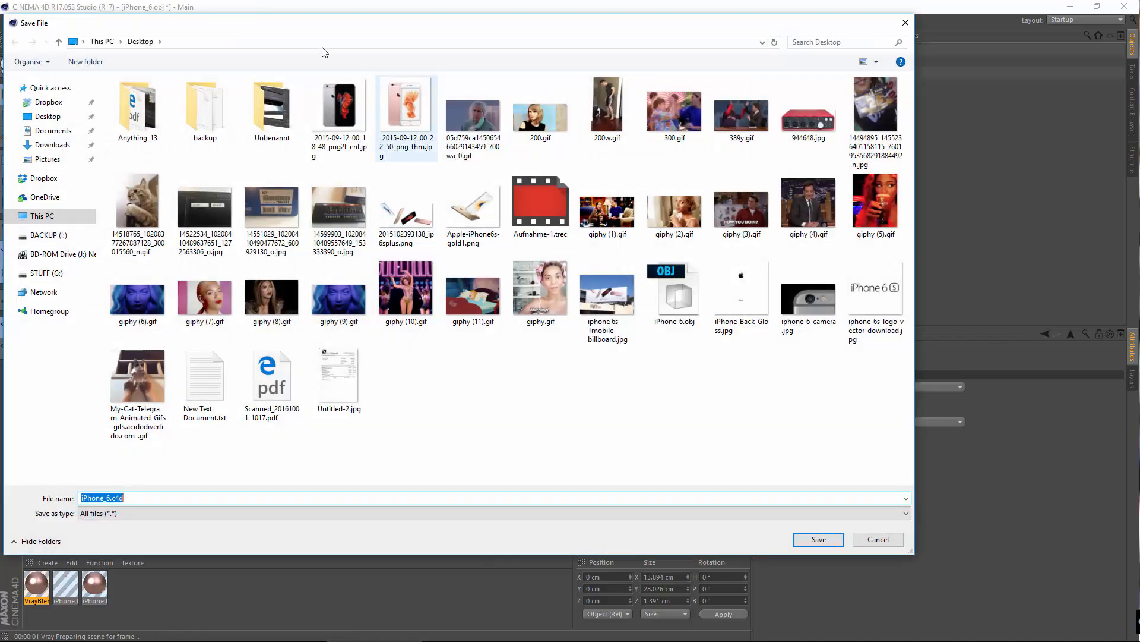
left_click(42, 216)
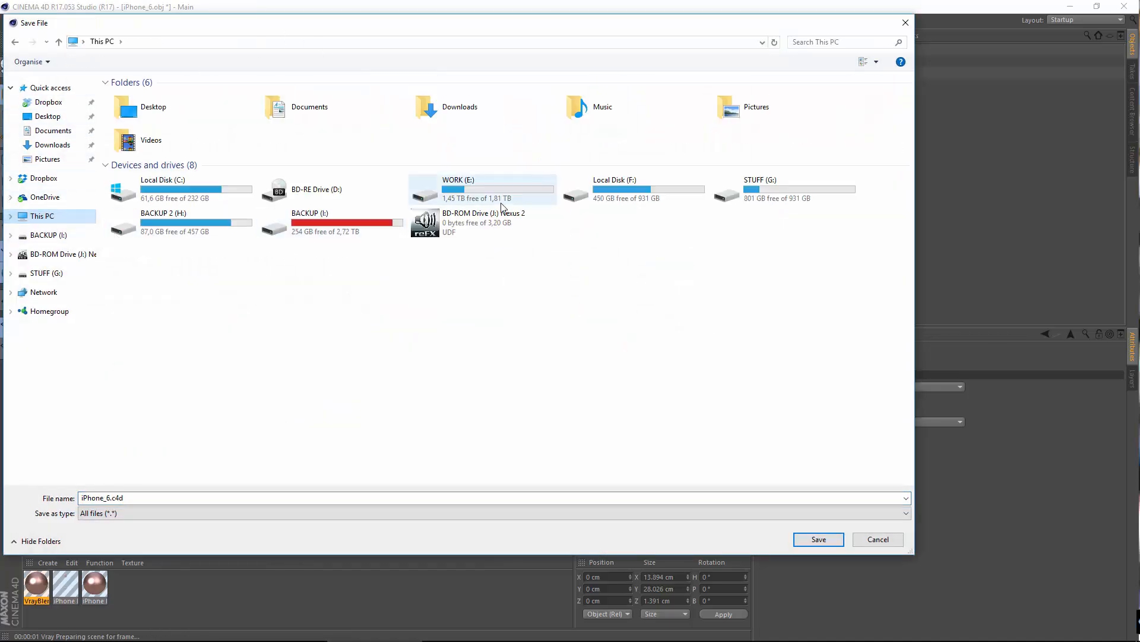
double_click(469, 189)
left_click(173, 295)
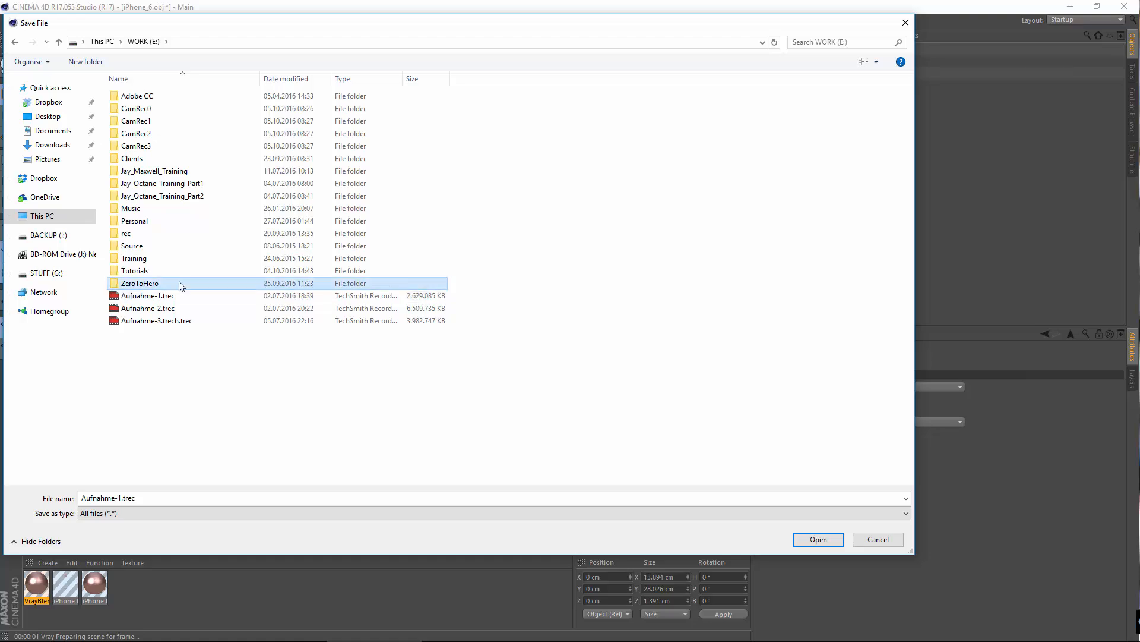
double_click(177, 283)
double_click(197, 102)
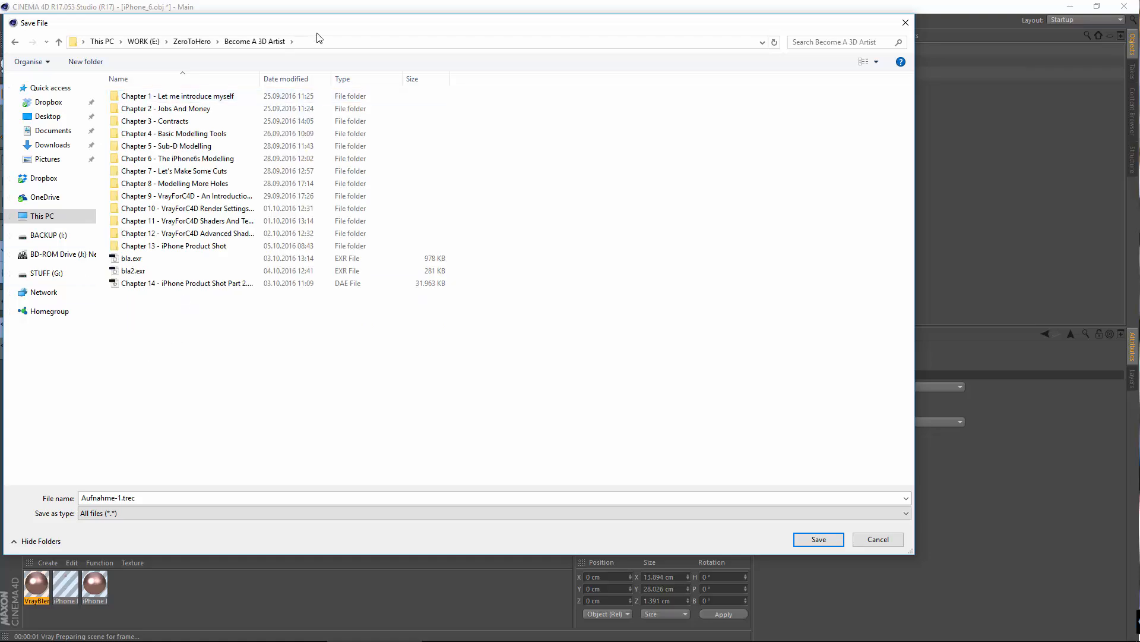
left_click_drag(323, 28, 512, 68)
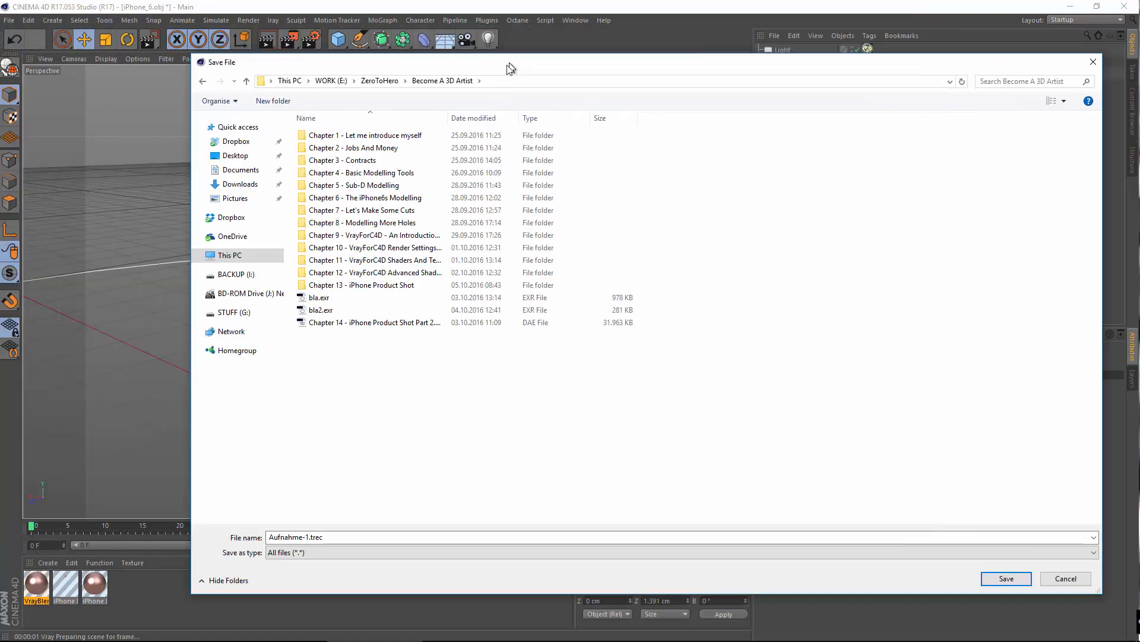
double_click(367, 285)
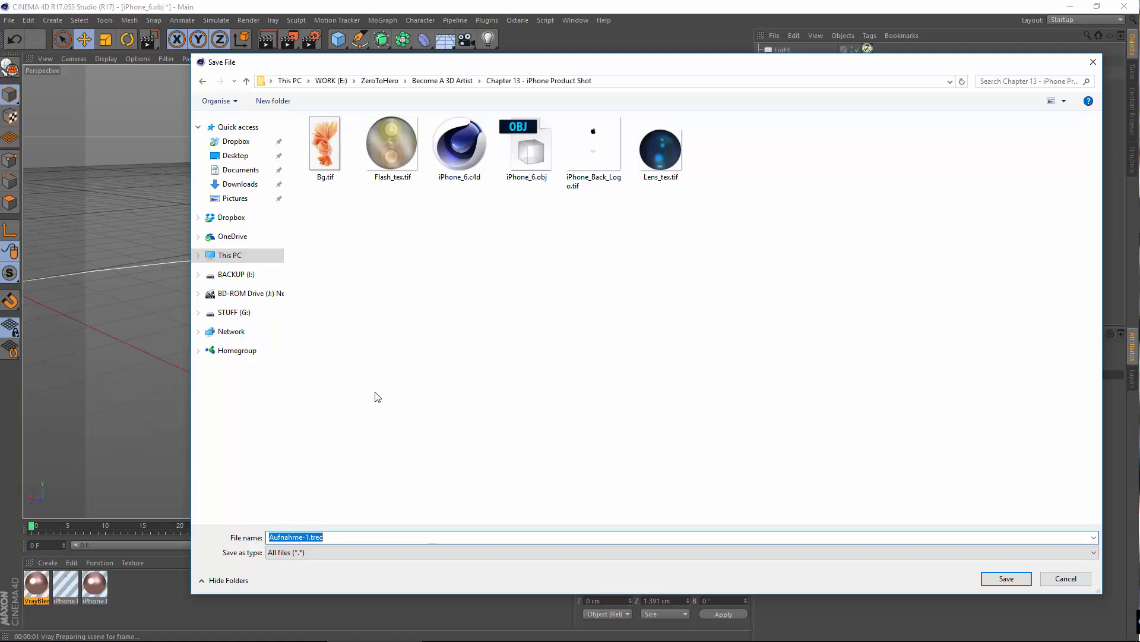
left_click(470, 163)
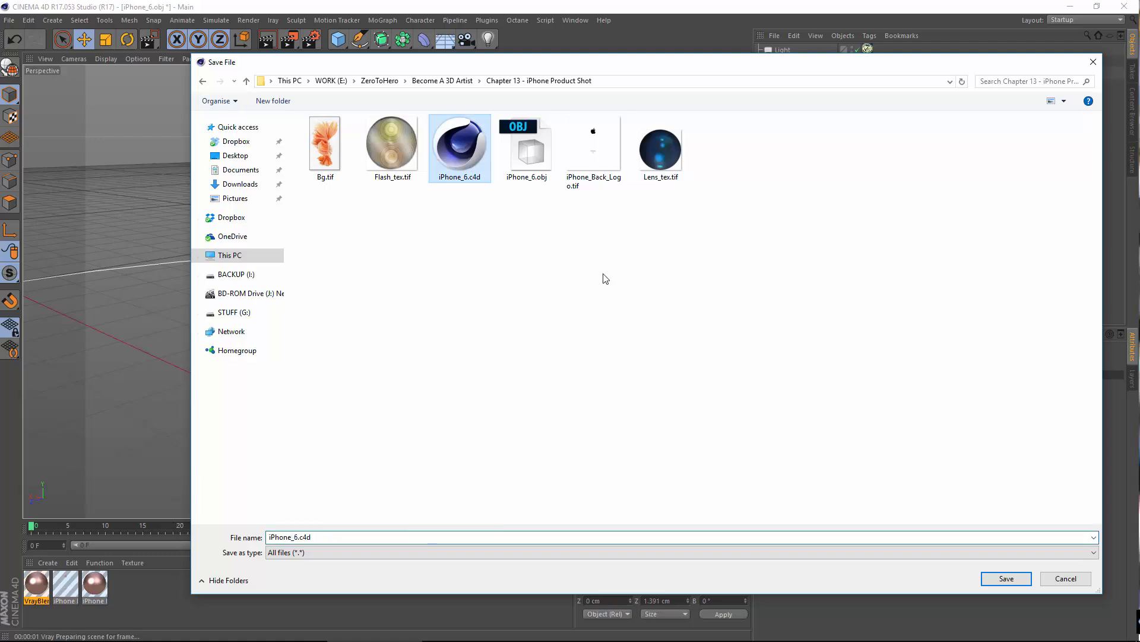
left_click(1007, 581)
left_click(595, 327)
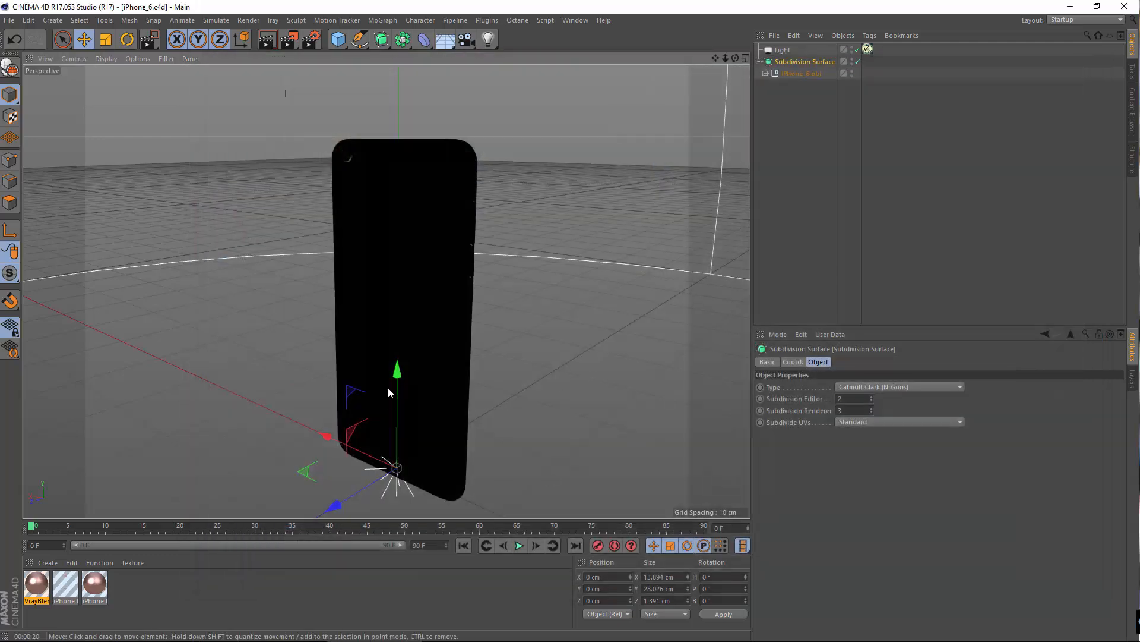
Step: Render a viewport region around the entire phone to preview its materials and dome lighting
left_click(831, 175)
left_click(809, 62)
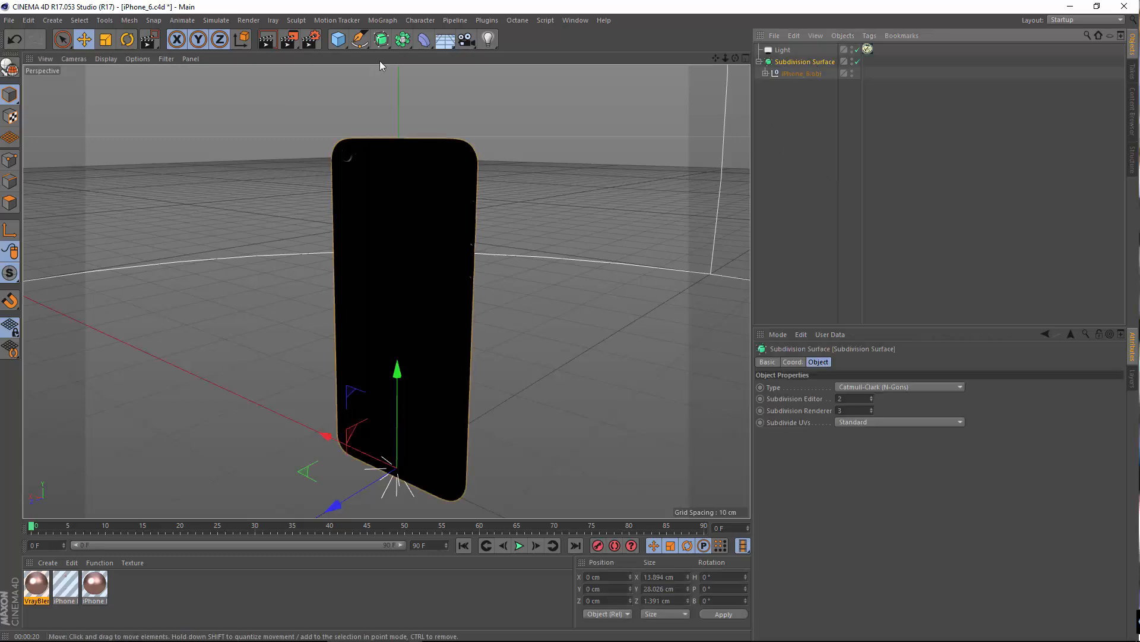
left_click_drag(289, 39, 351, 62)
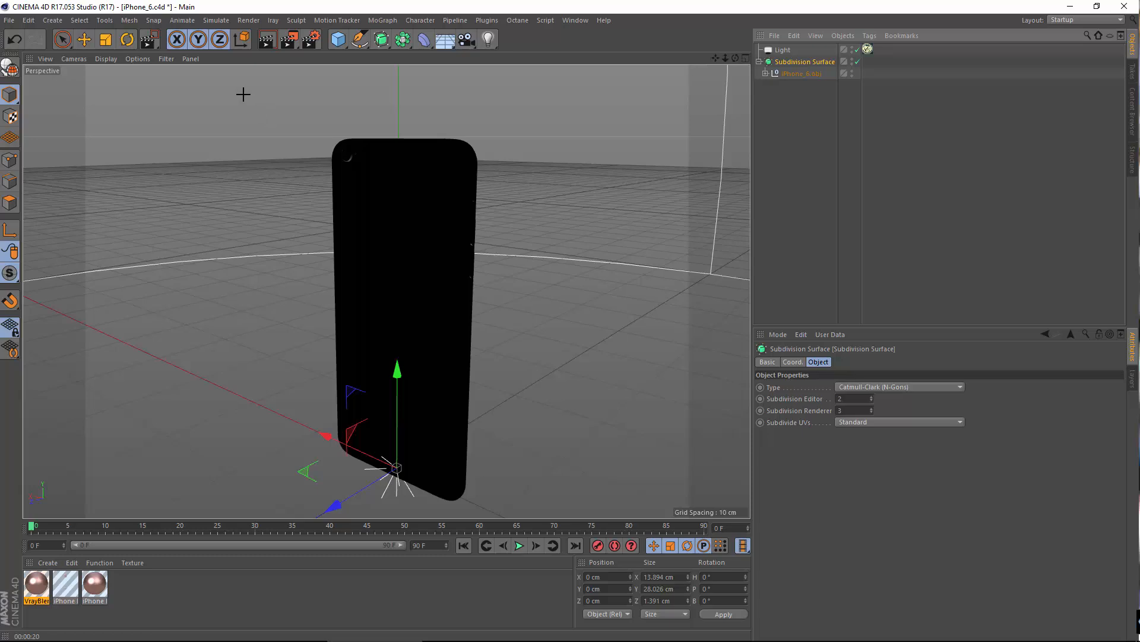
left_click_drag(242, 95, 579, 515)
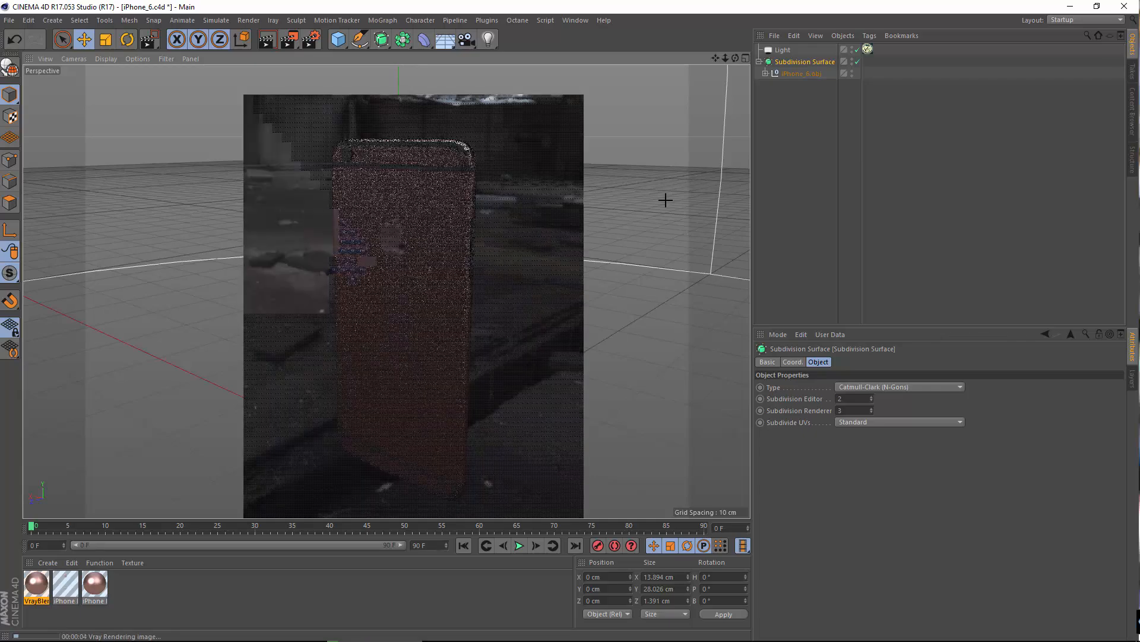
Step: Set the dome light's V-Ray intensity to 3 and render a viewport region around the whole phone
left_click(868, 49)
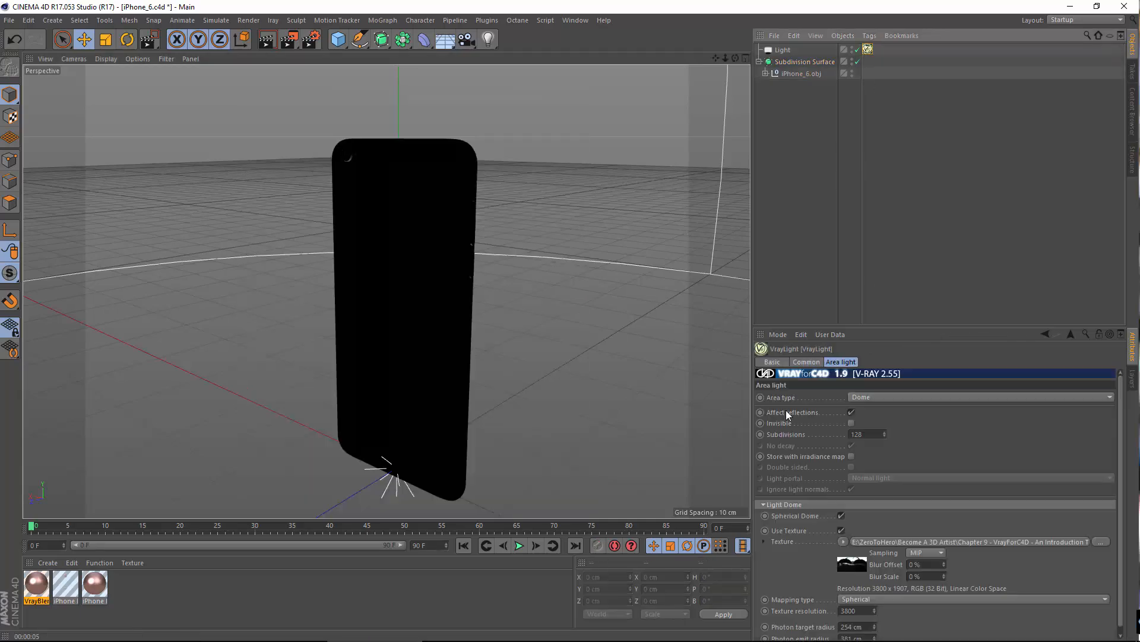
left_click(803, 361)
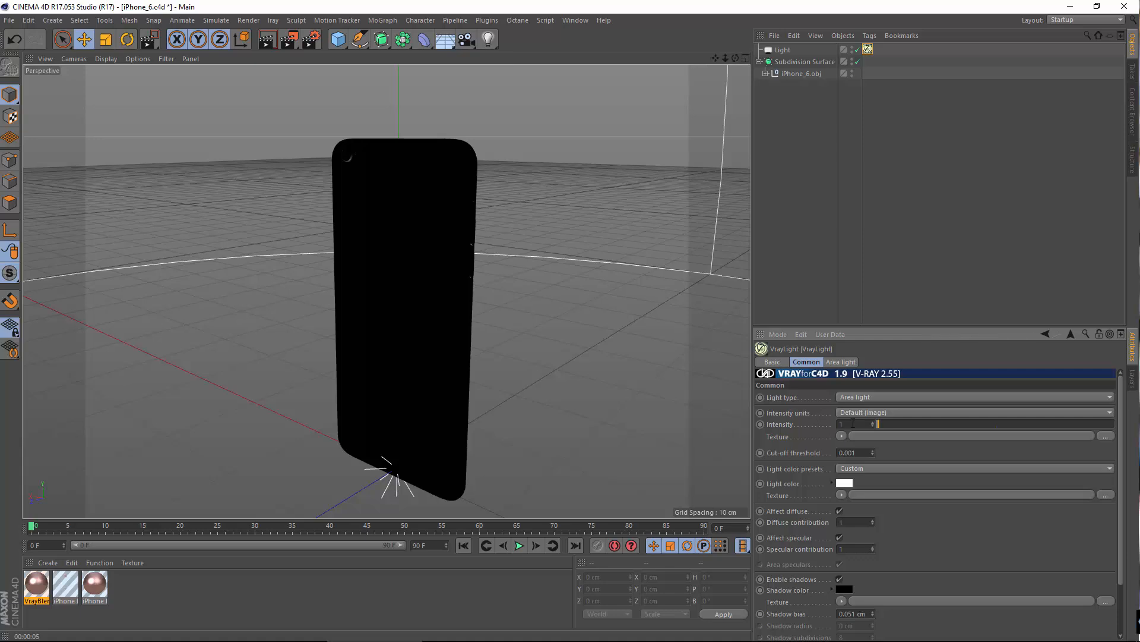
type("3")
key("Return")
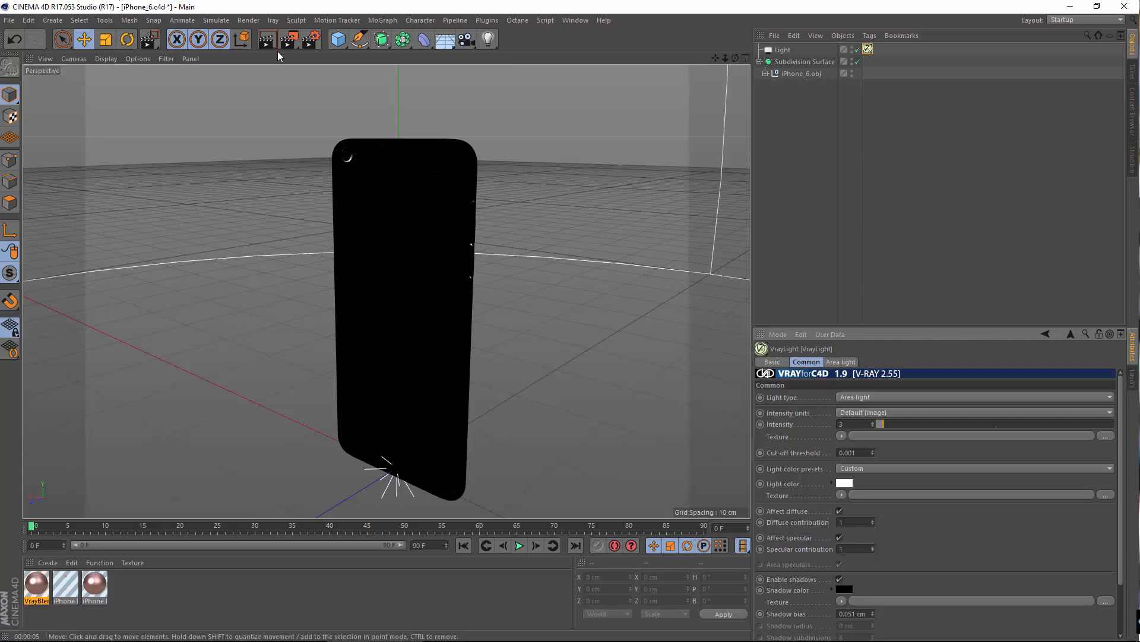
left_click_drag(290, 41, 322, 57)
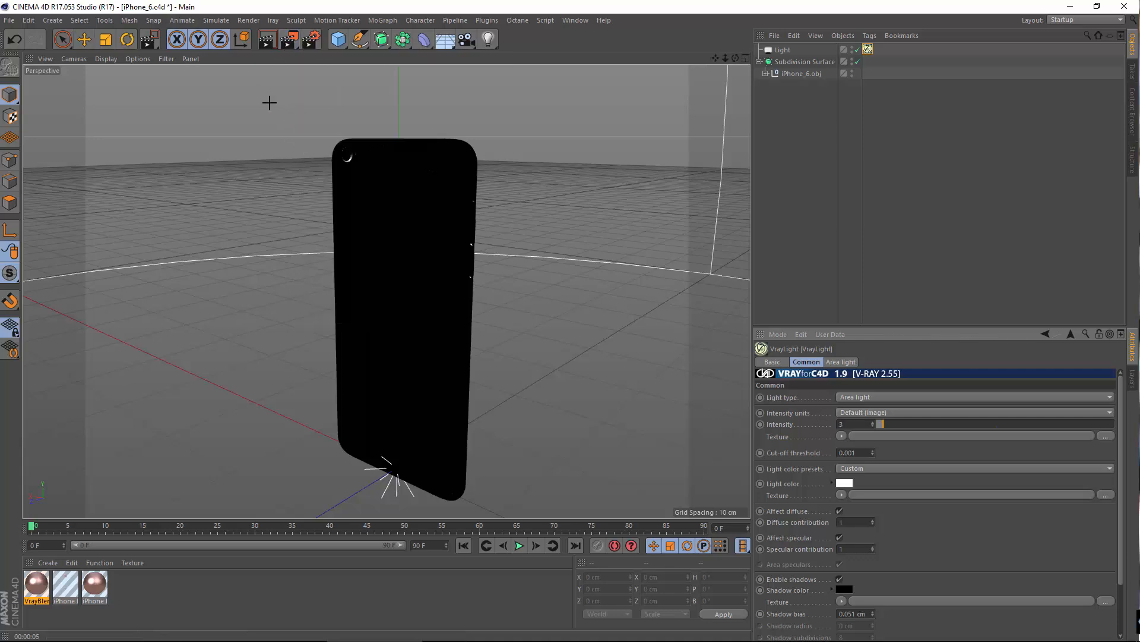
left_click_drag(269, 103, 537, 522)
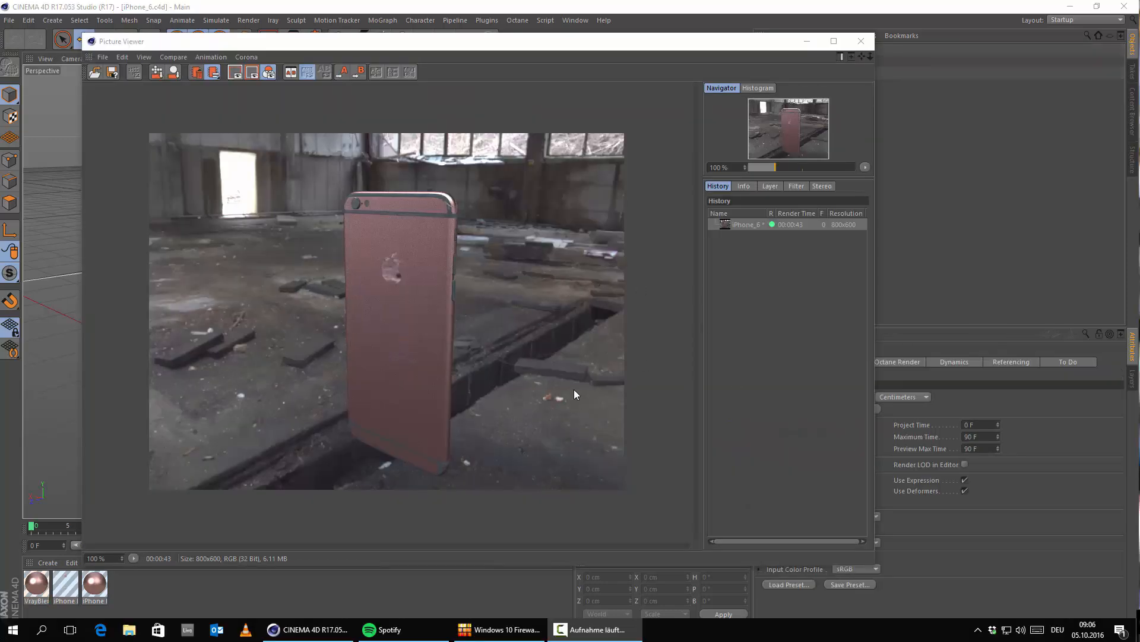
Step: Examine the finished render in the Picture Viewer, checking the phone's rose-gold back, logo and edges up close against the background
left_click(628, 336)
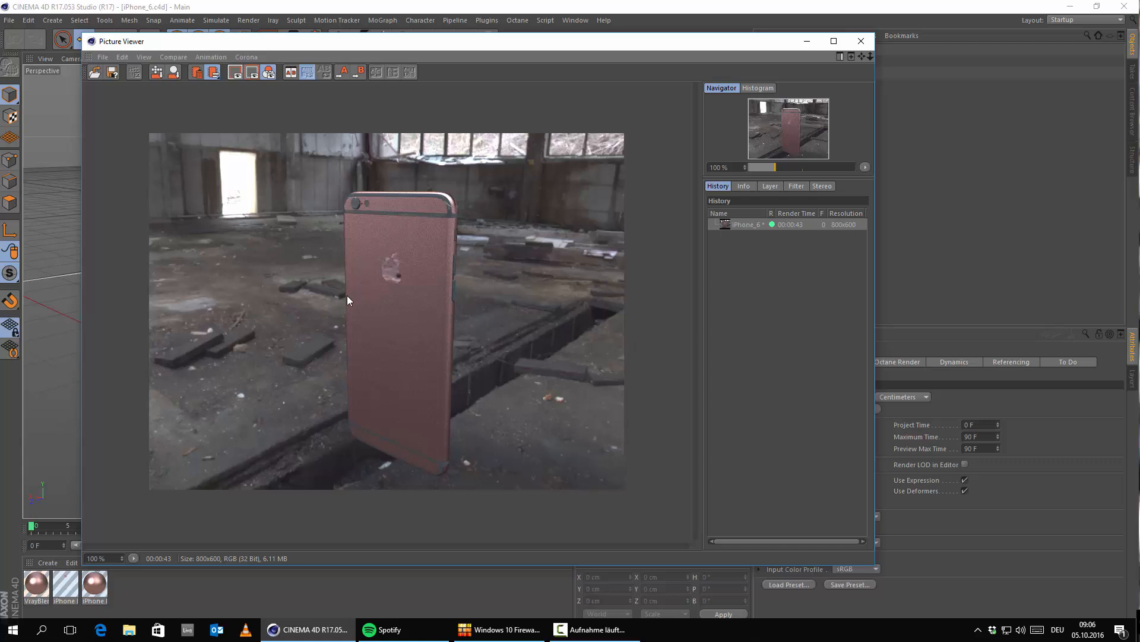
scroll(347, 296, "up", 3)
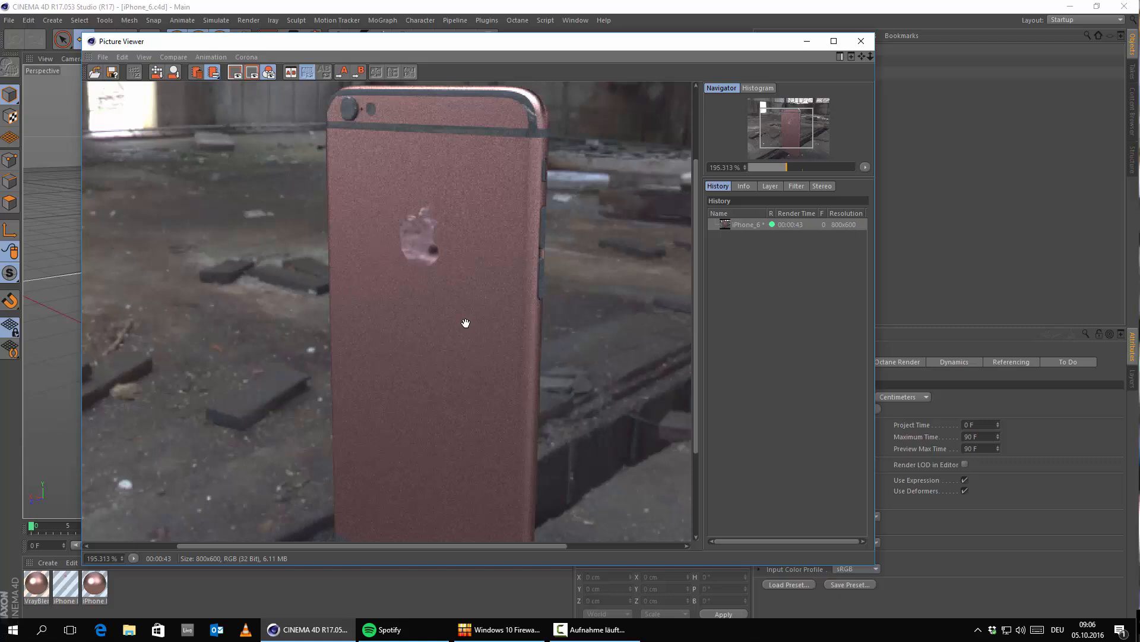
scroll(440, 302, "up", 2)
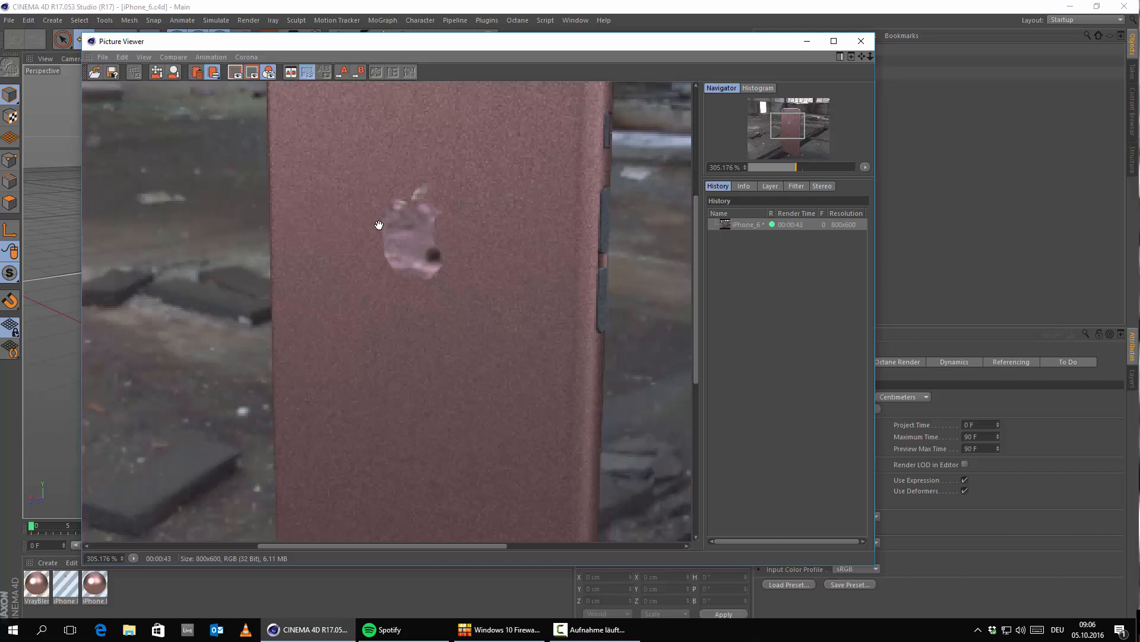
scroll(378, 225, "down", 6)
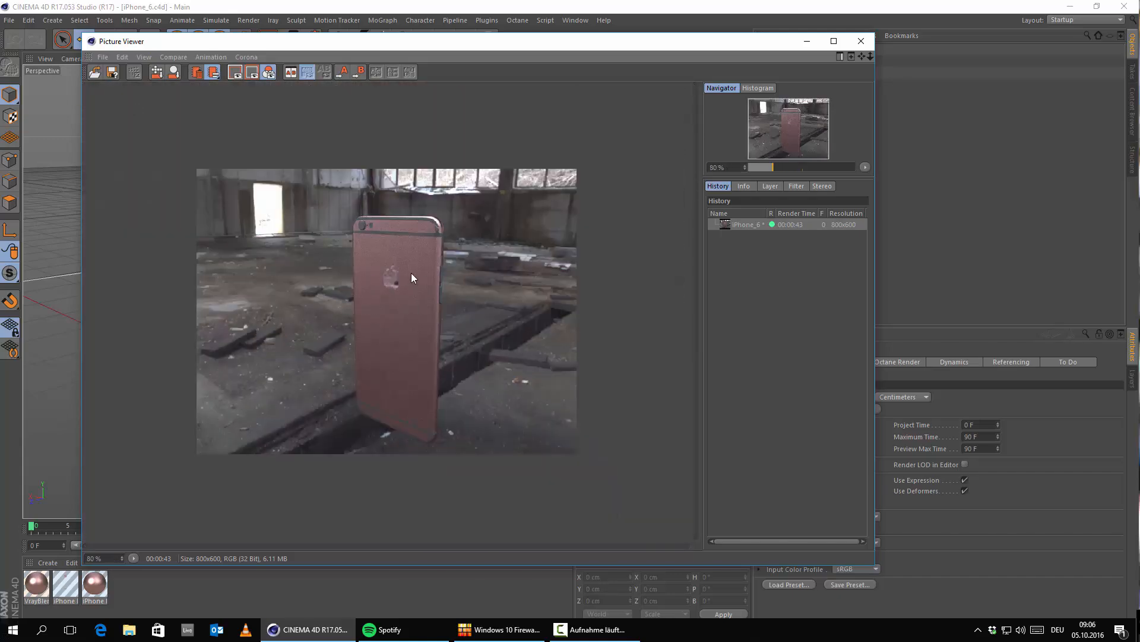
scroll(394, 275, "up", 2)
scroll(438, 343, "up", 2)
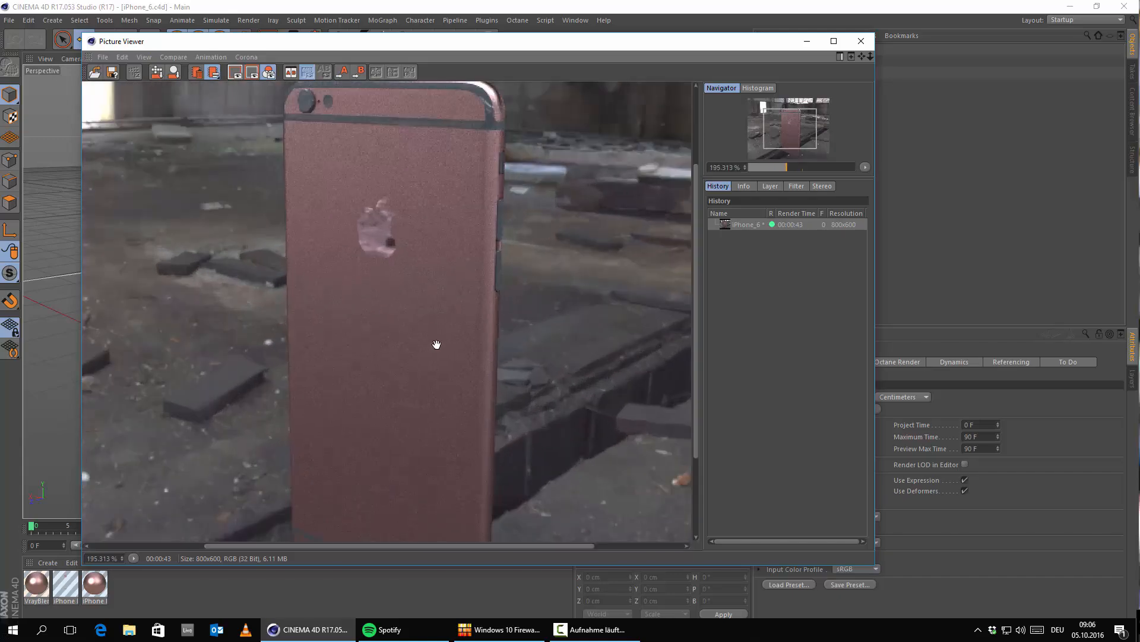
scroll(415, 288, "down", 2)
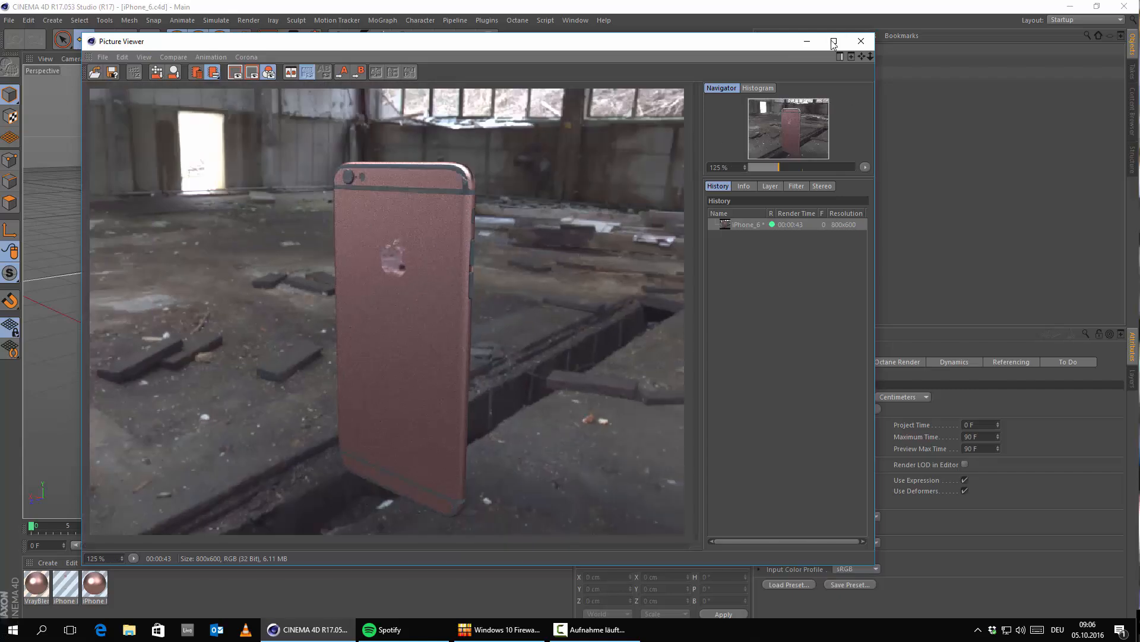
left_click(862, 42)
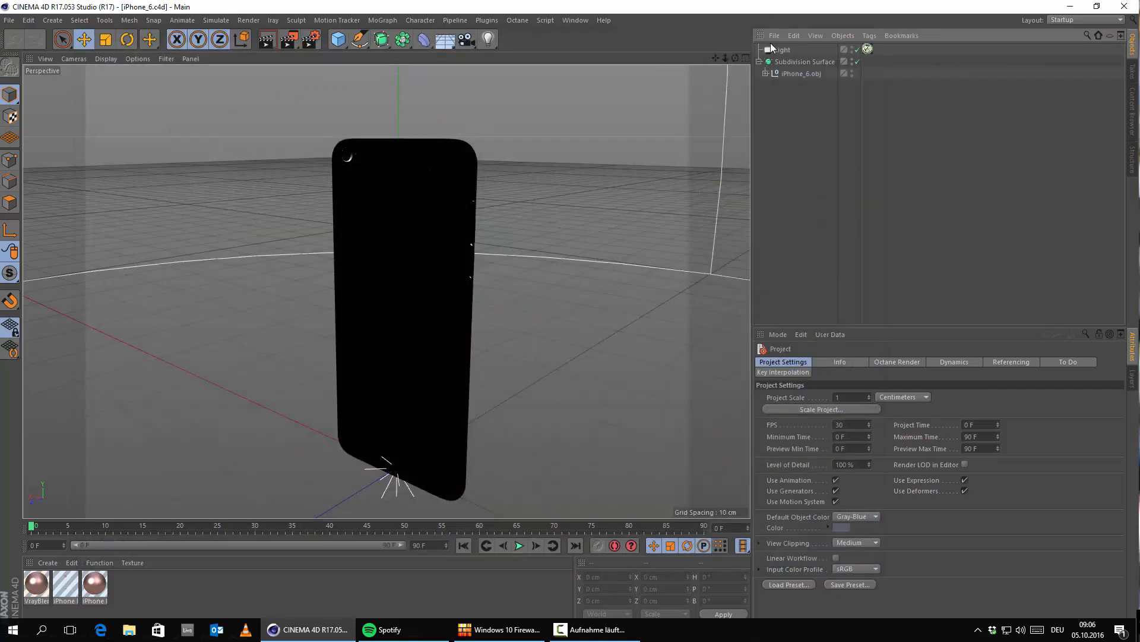
left_click(788, 51)
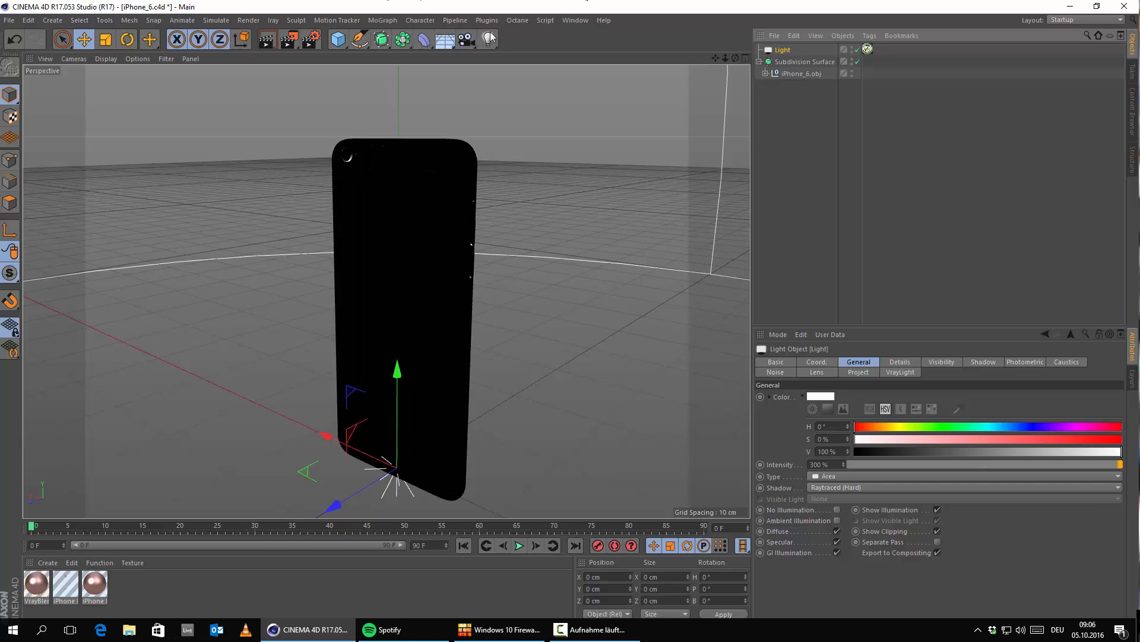
left_click(574, 22)
left_click(612, 237)
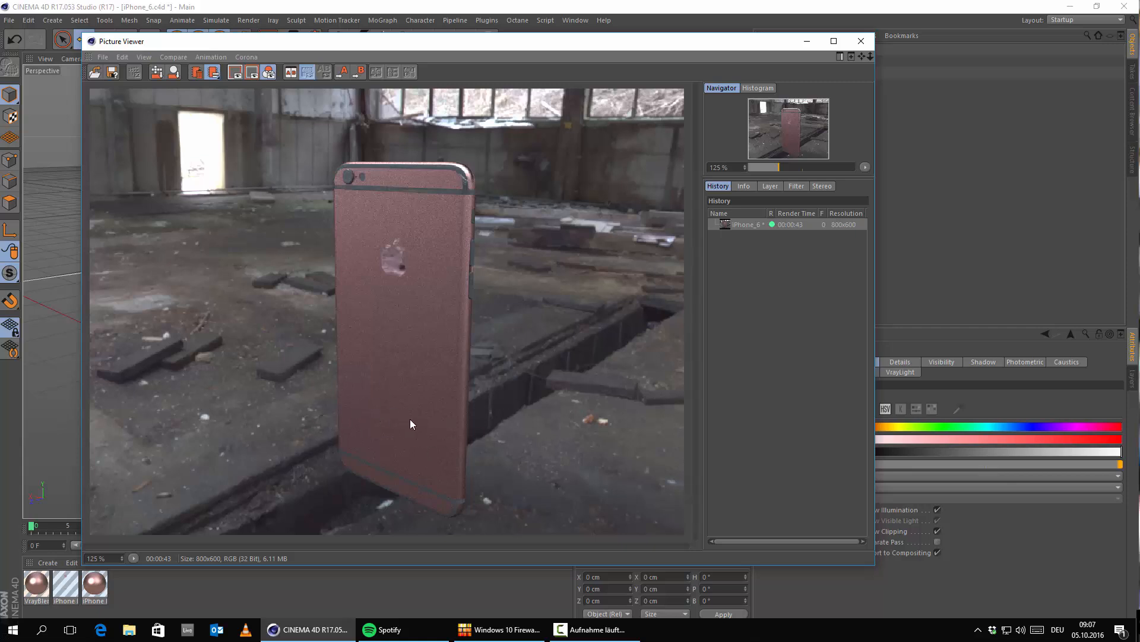
left_click(861, 41)
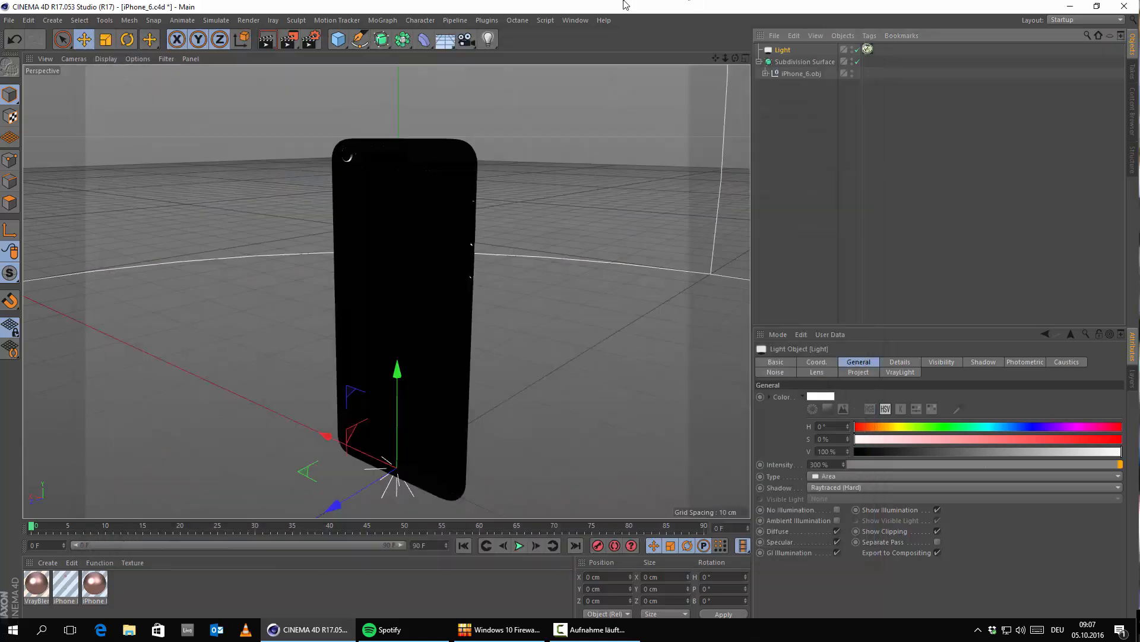
Step: Delete the dome light from the scene
left_click(843, 122)
left_click_drag(380, 294, 250, 339, "alt")
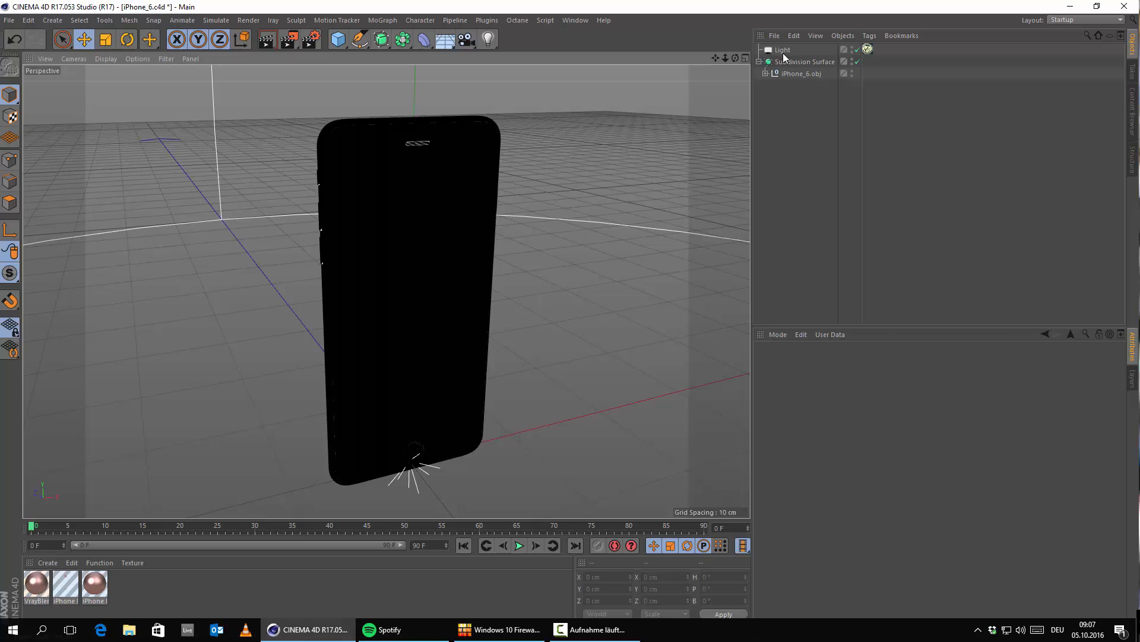
left_click(783, 52)
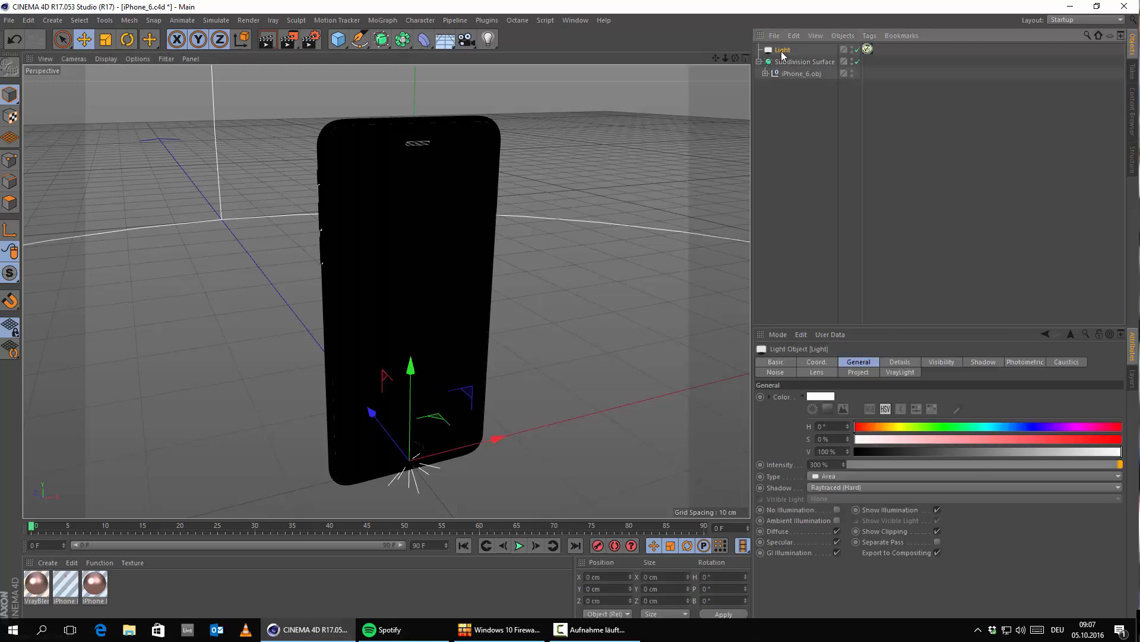
key("Delete")
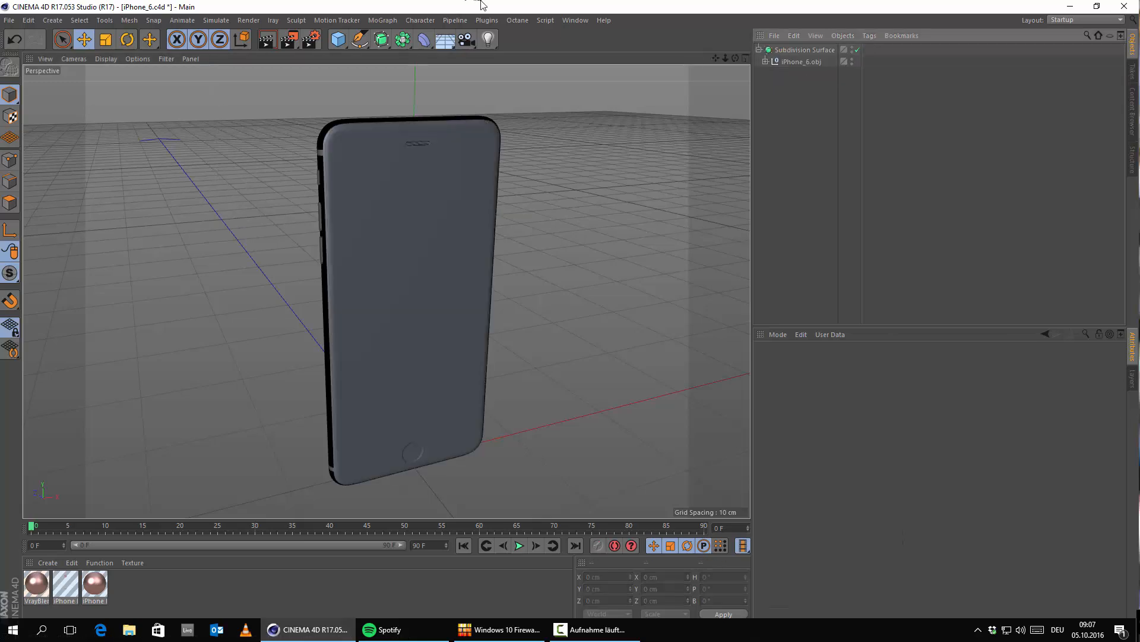
left_click_drag(451, 262, 421, 235, "alt")
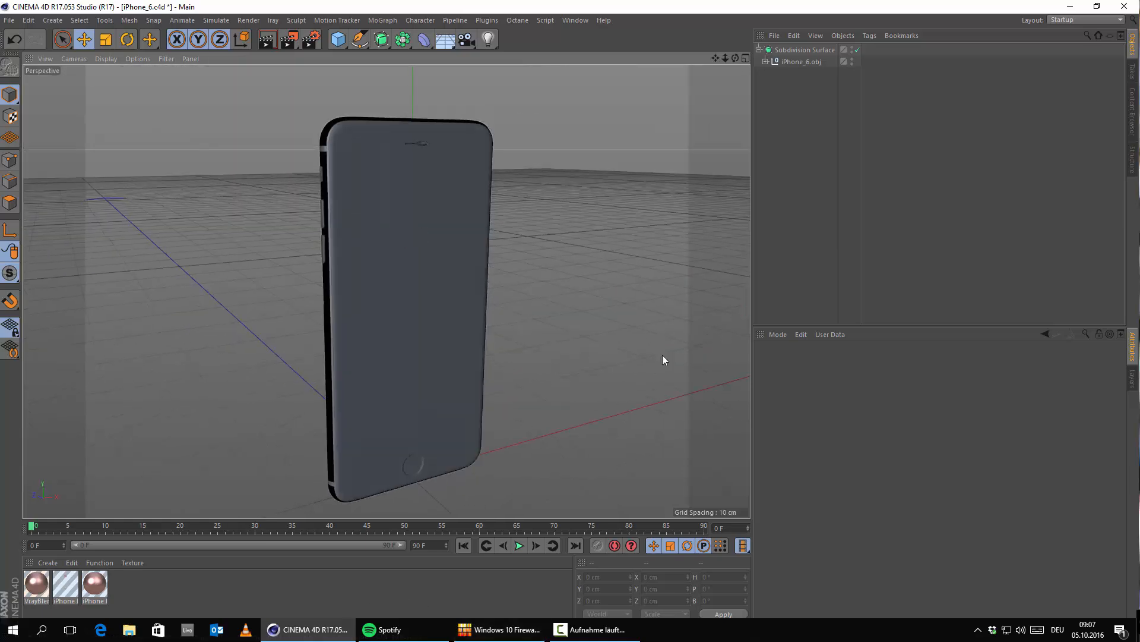
Step: Open the rose-gold iPhone reference photo _2015-09-12_00_22_50_png_thm.jpg from the desktop and place its window over Cinema 4D, beside the phone model
left_click(1070, 7)
double_click(20, 19)
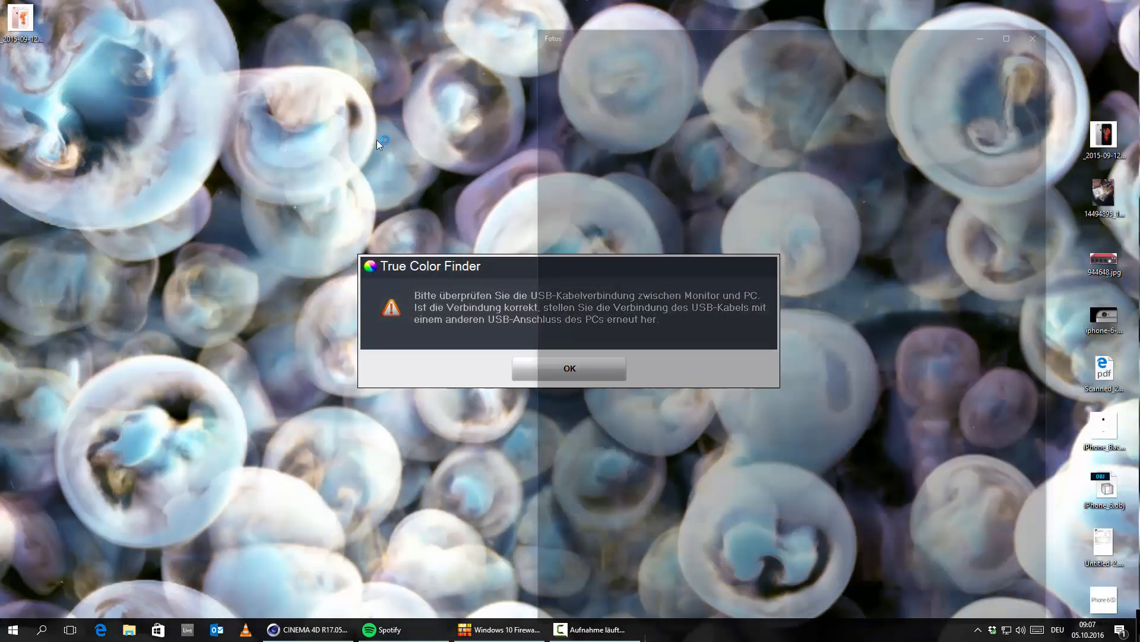
left_click(523, 373)
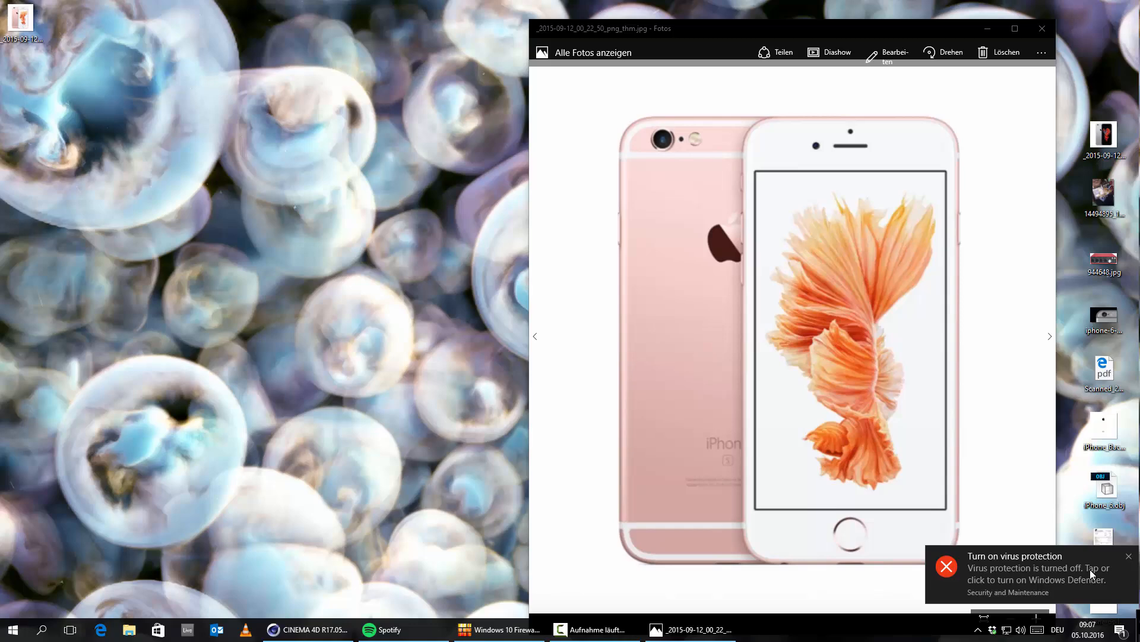
left_click(1128, 556)
left_click_drag(697, 32, 746, 37)
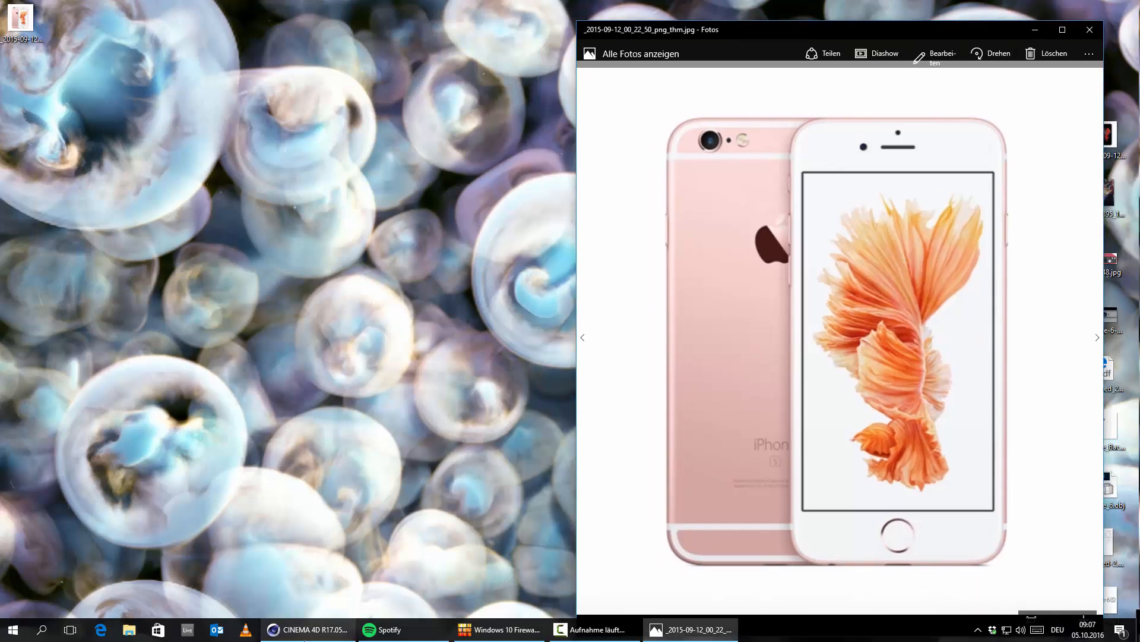
left_click(317, 629)
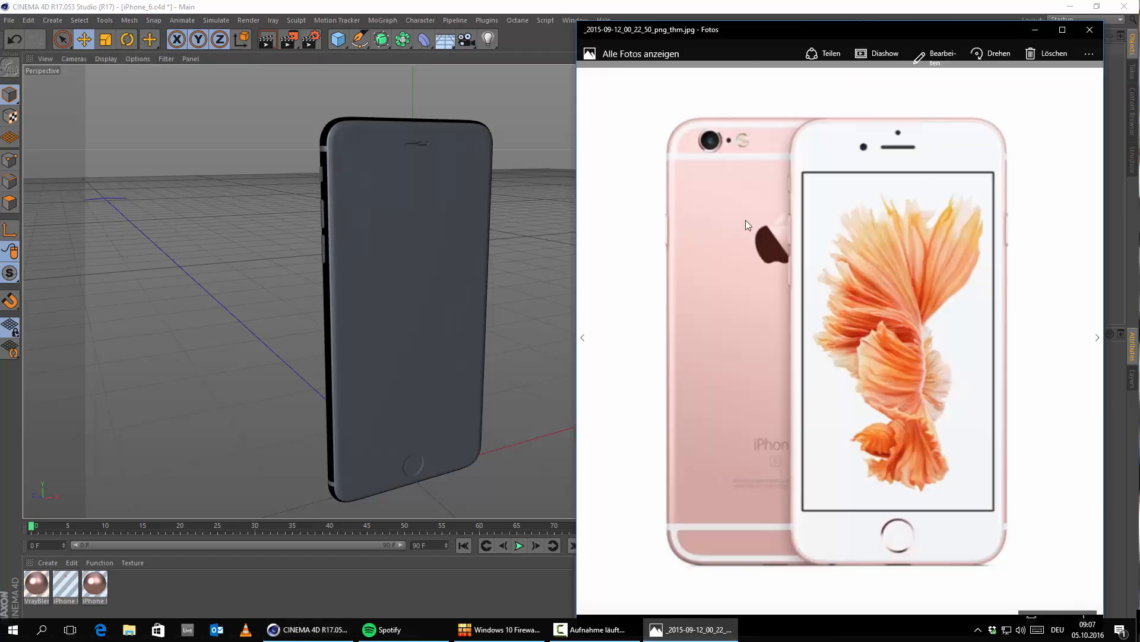
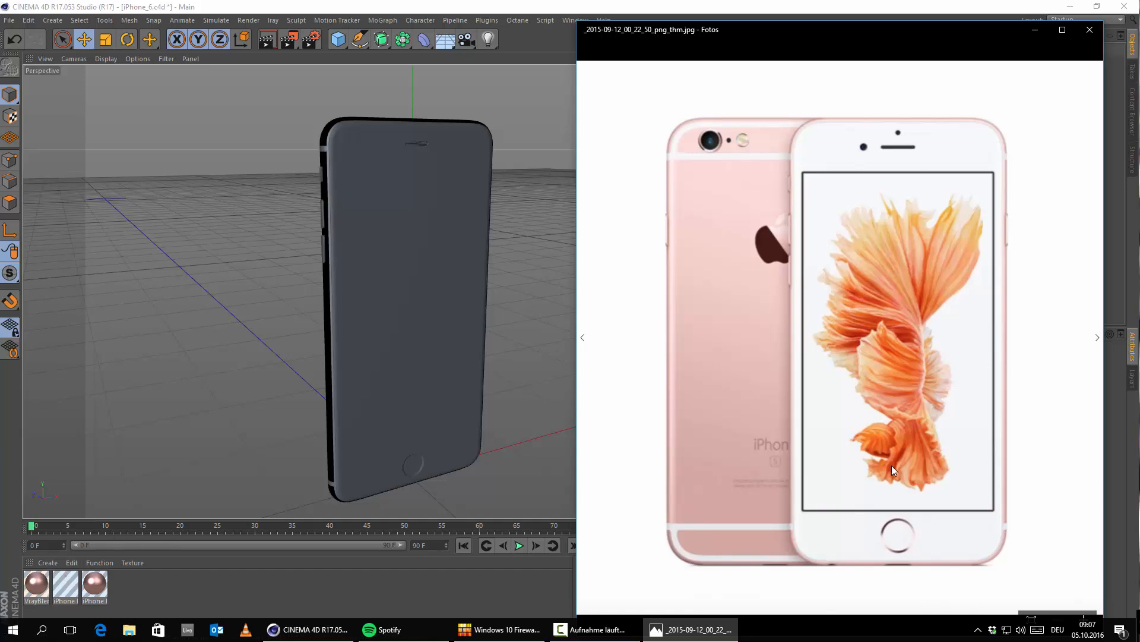
Step: Minimise the reference photo and make a copy of the iPhone Logo material
left_click(1036, 31)
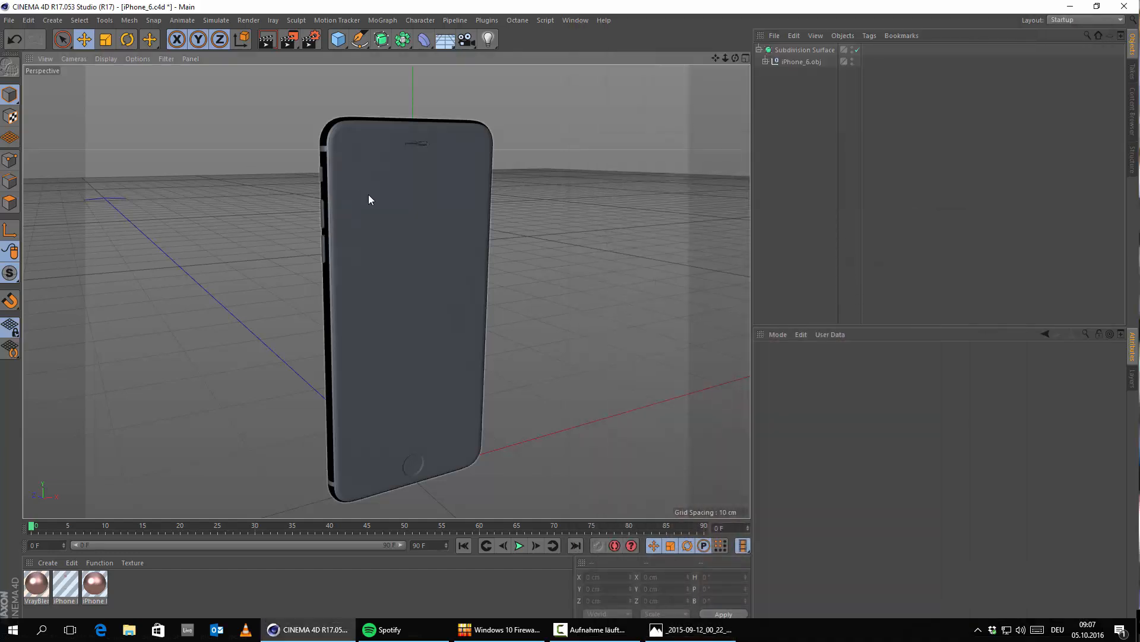
left_click(48, 562)
mouse_move(83, 466)
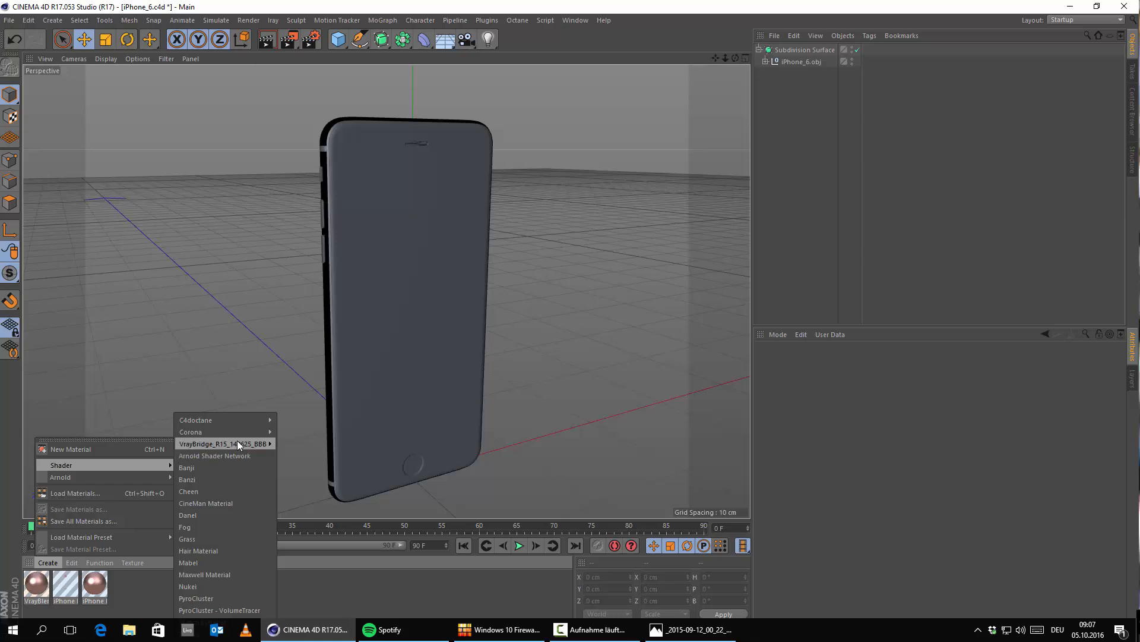
left_click(109, 592)
left_click(65, 585)
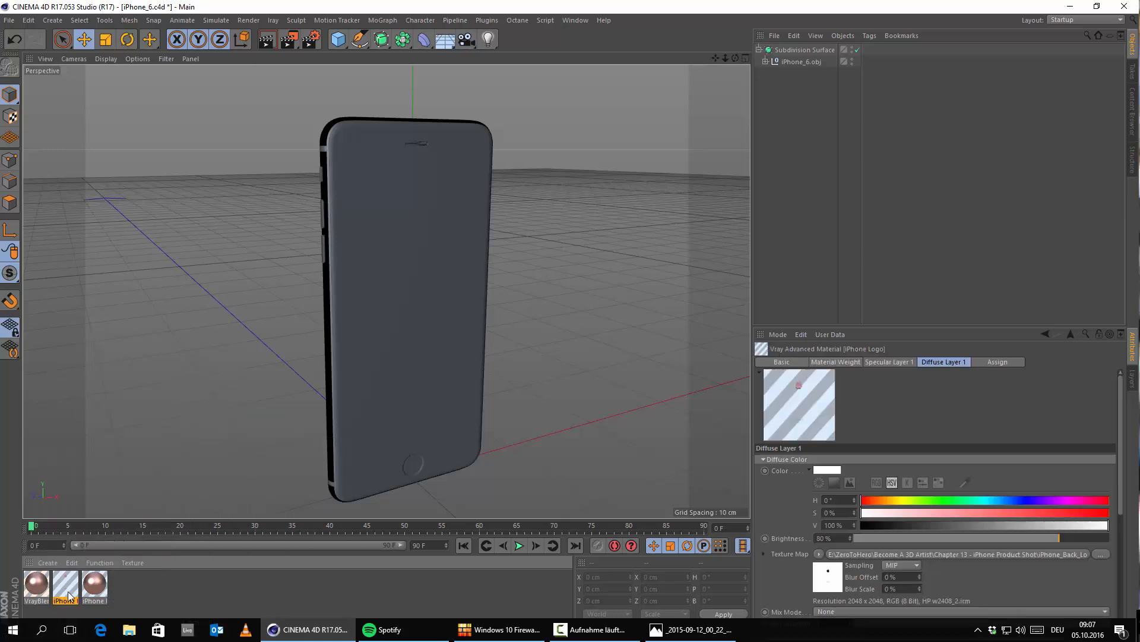
left_click_drag(68, 592, 126, 588, "ctrl")
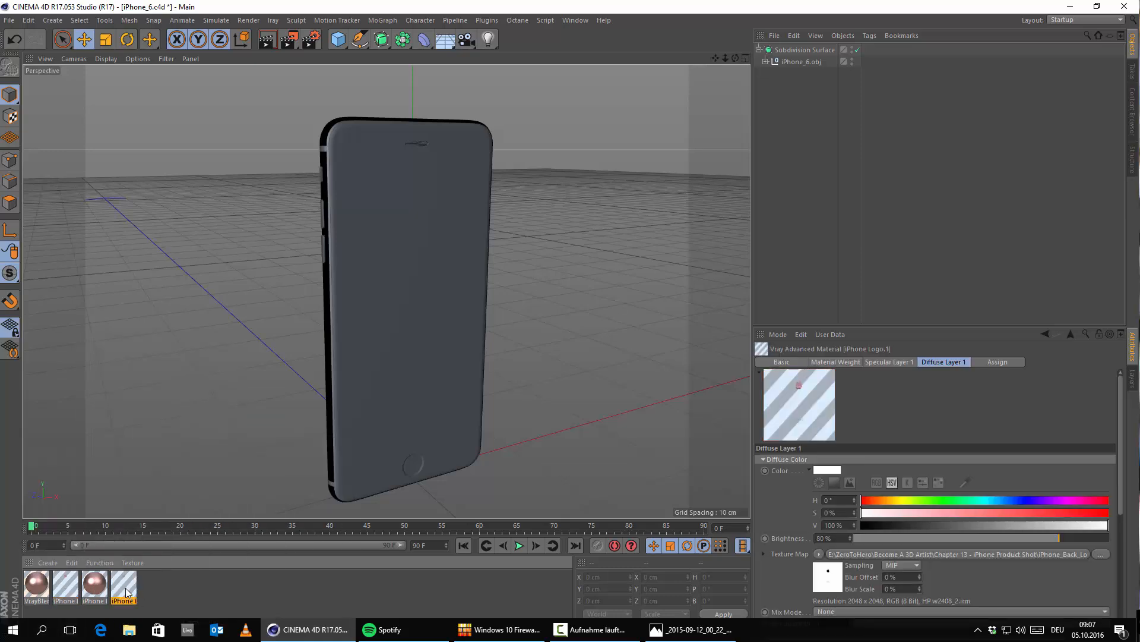
Step: Rename the copied iPhone Logo material "Glossy Rose Gold"
double_click(126, 588)
left_click(256, 200)
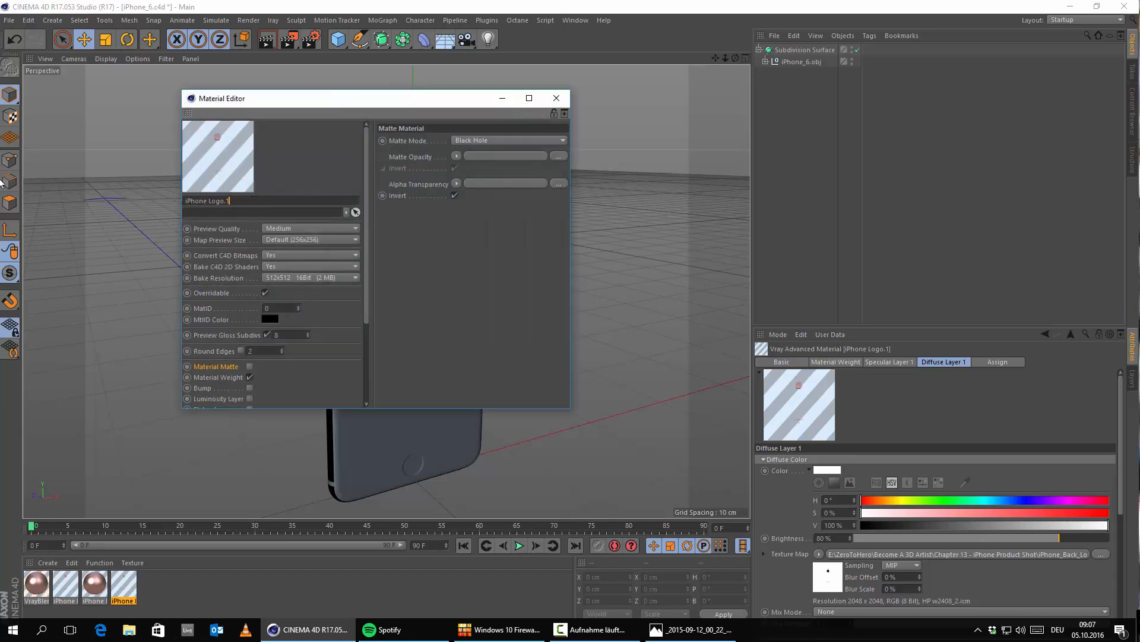
key("ctrl+a")
type("Glossy Rose Gold")
key("Return")
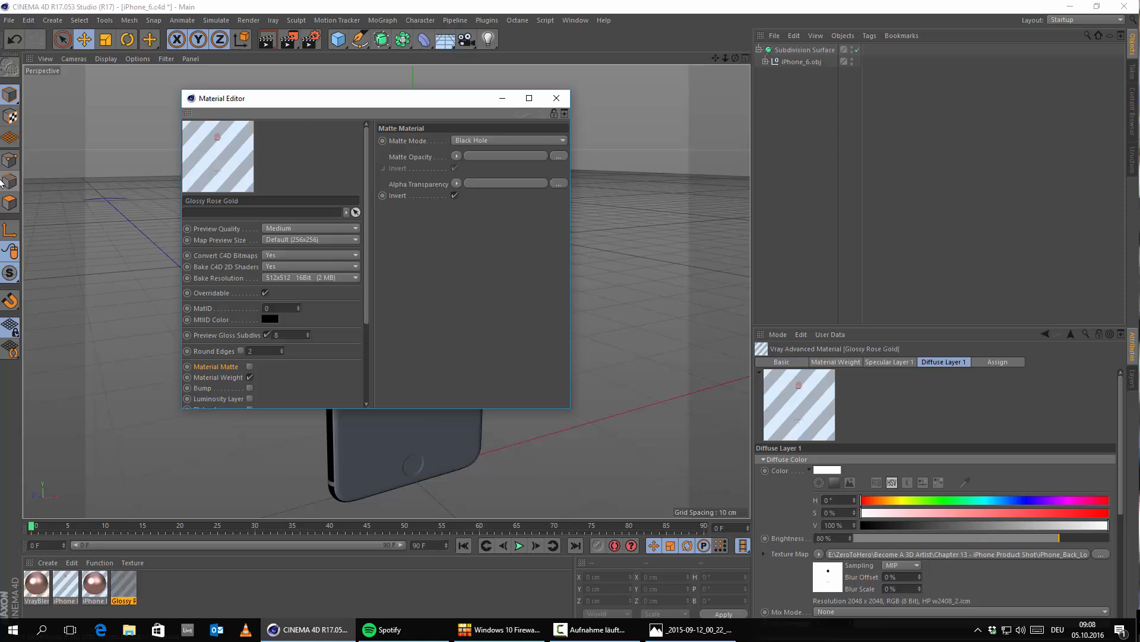
Step: Clear the colour map from the Glossy Rose Gold material's Material Weight channel
left_click(218, 377)
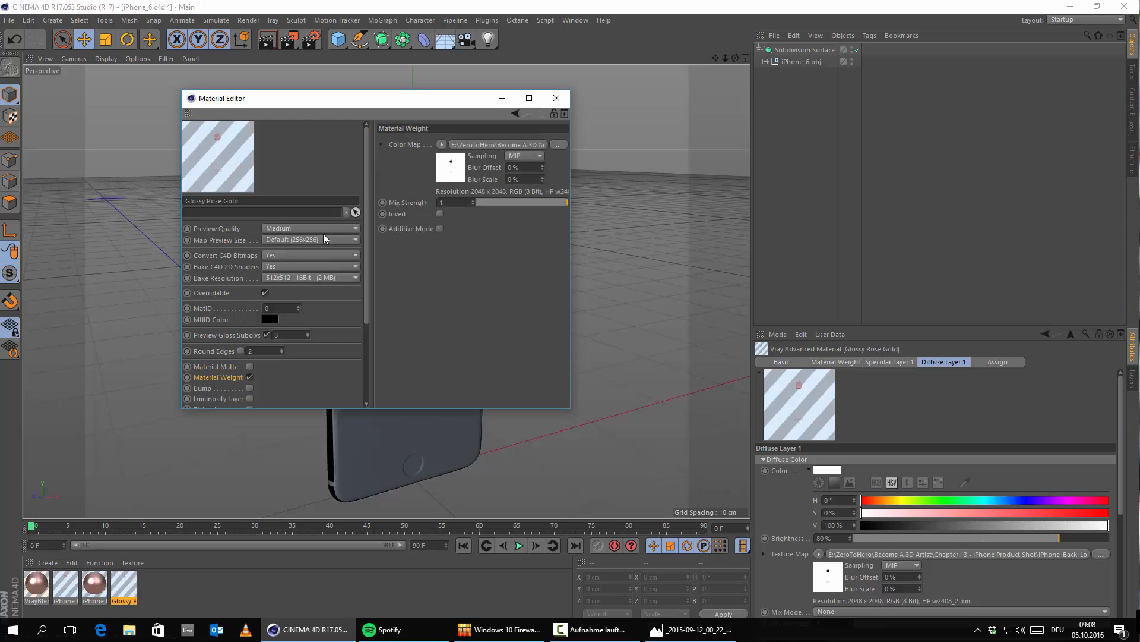
left_click(442, 145)
left_click(447, 157)
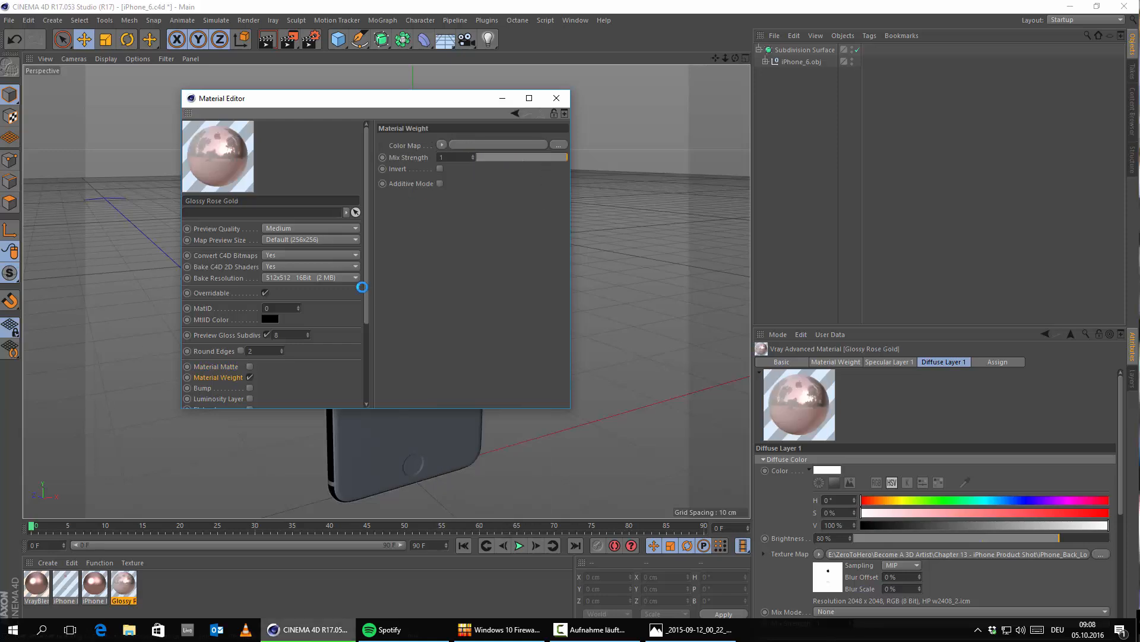
Step: Clear the Diffuse Layer 1 texture map of Glossy Rose Gold, make its diffuse colour black, and close the enlarged material editor
scroll(216, 376, "down", 4)
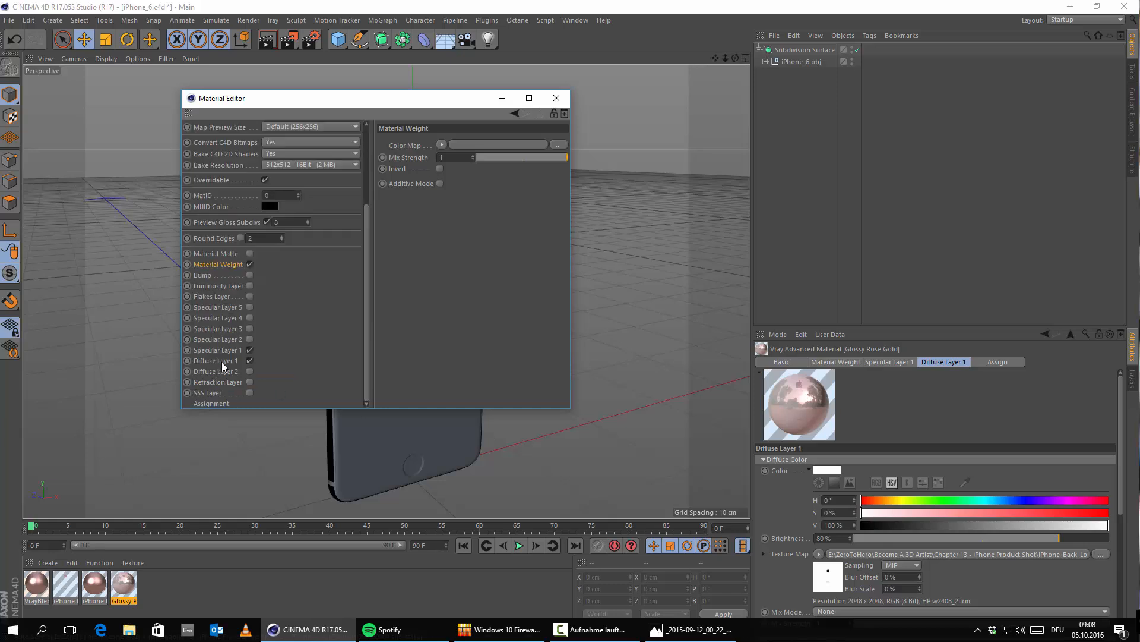
left_click(222, 361)
left_click(440, 234)
left_click(447, 246)
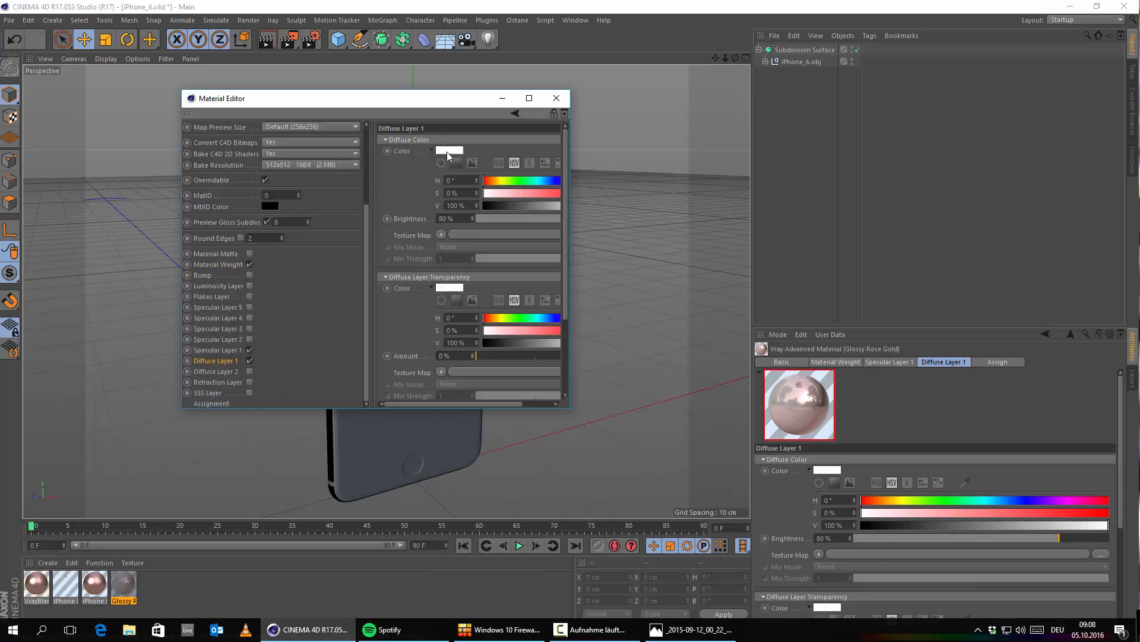
left_click(448, 156)
left_click(430, 177)
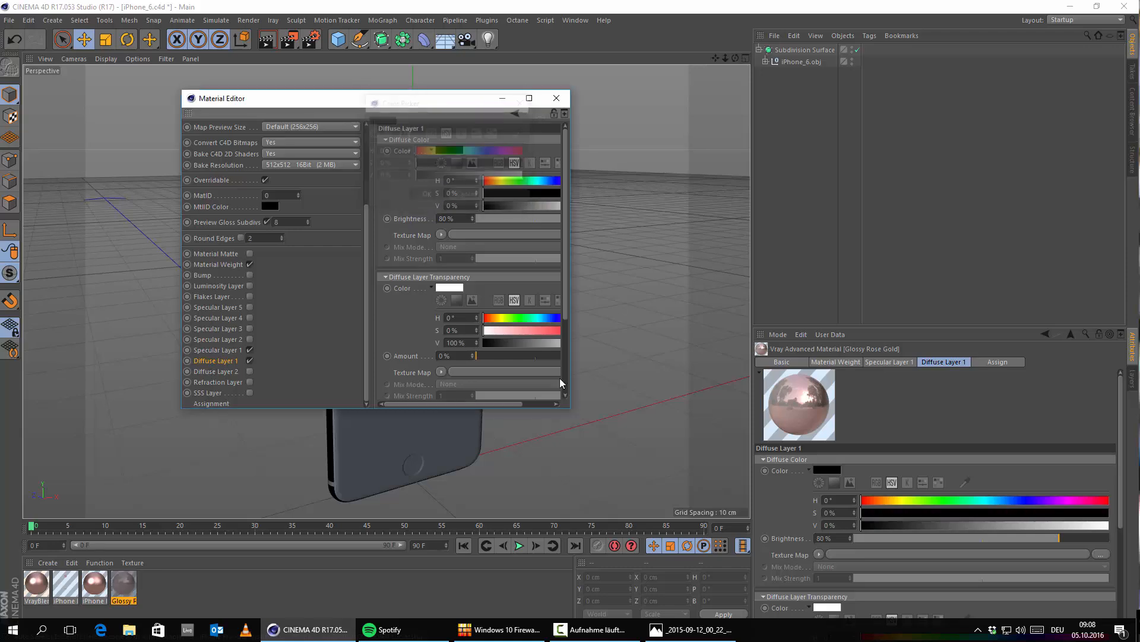
left_click_drag(567, 411, 772, 569)
left_click(760, 98)
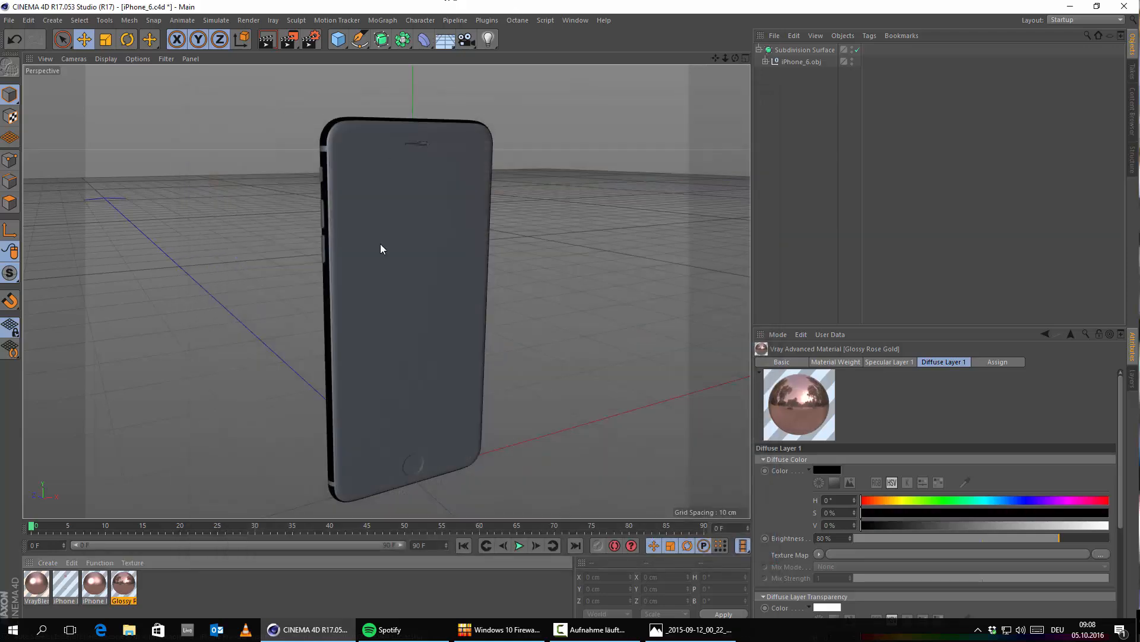
Step: Expand iPhone_6.obj in the object hierarchy and examine its part list alongside the phone's front, side and back
scroll(380, 247, "up", 6)
middle_click_drag(386, 290, 531, 395, "alt")
left_click_drag(531, 394, 484, 379, "alt")
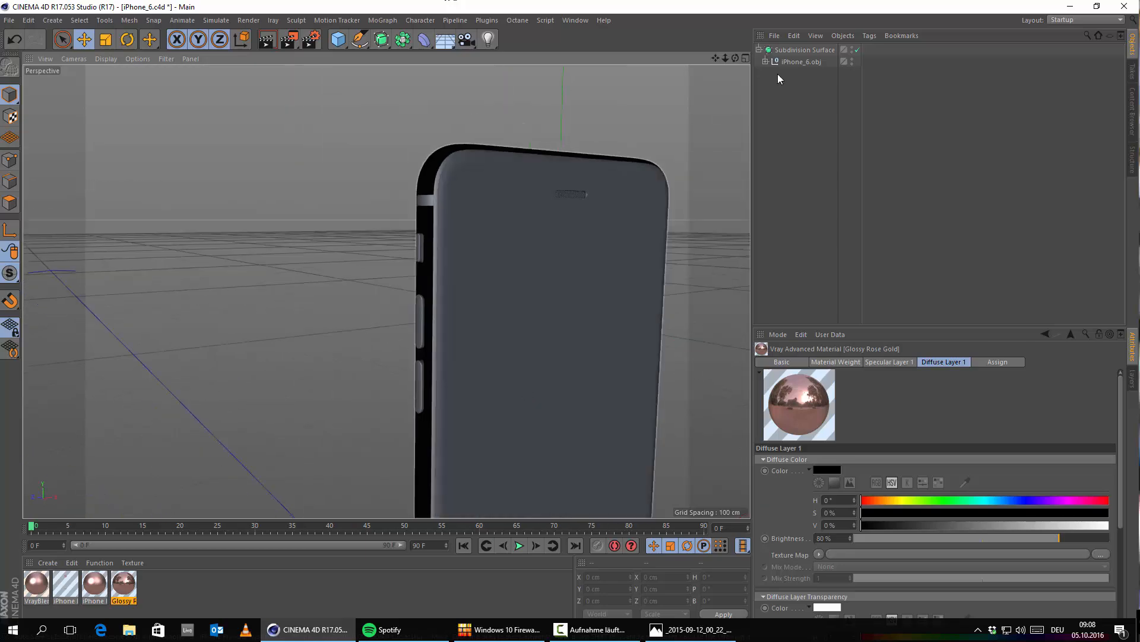
left_click(767, 62)
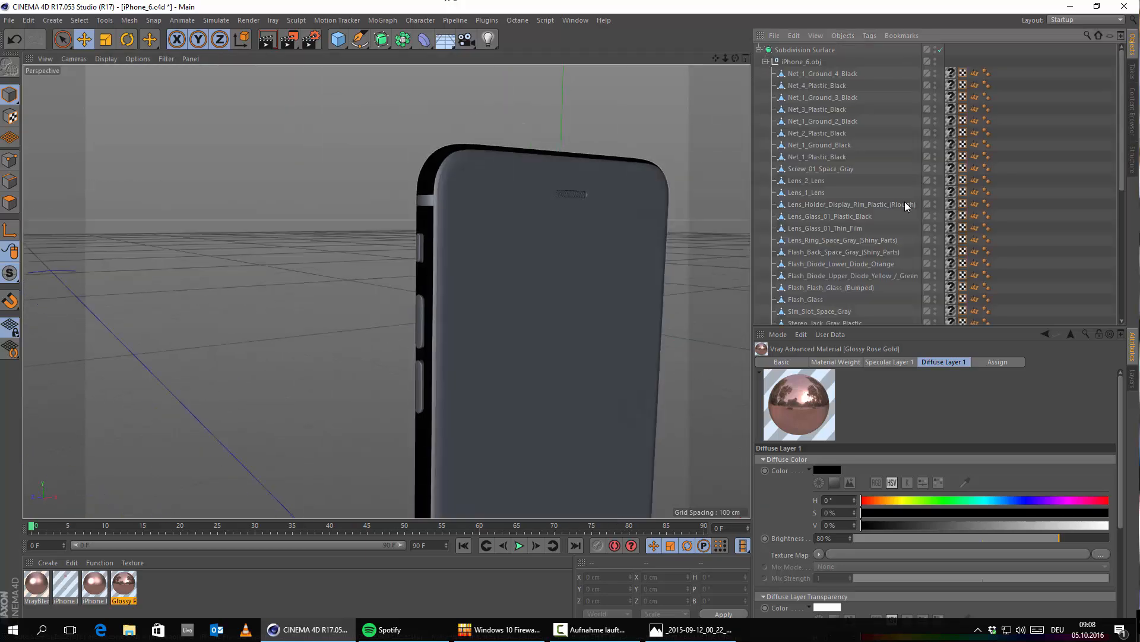
scroll(900, 217, "down", 7)
middle_click_drag(488, 331, 328, 319, "alt")
left_click_drag(328, 319, 373, 333, "alt")
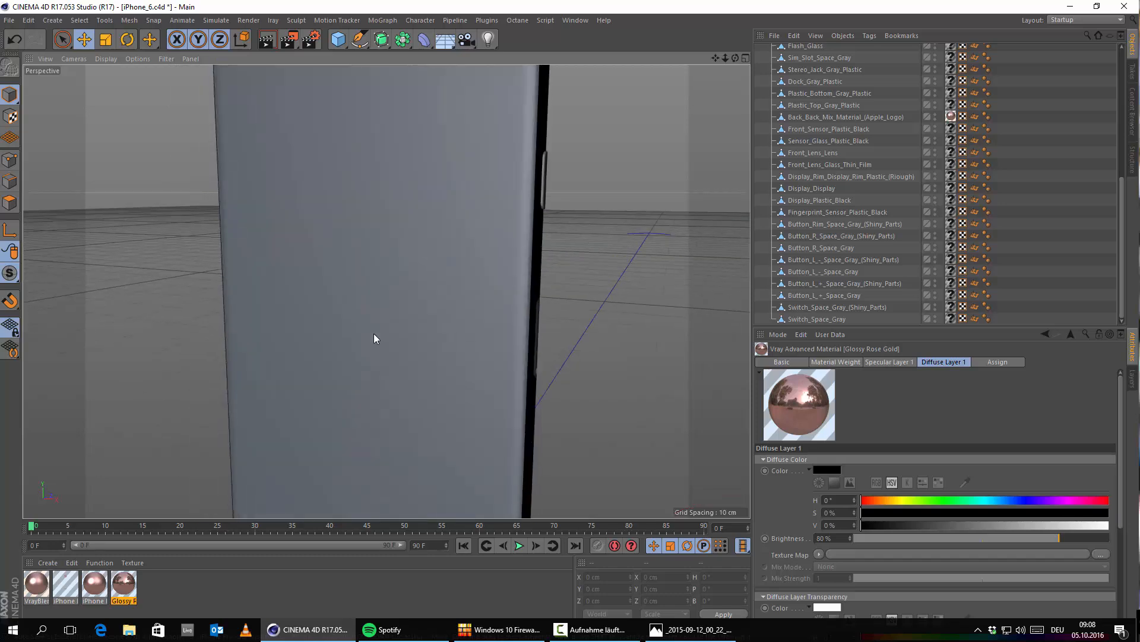
middle_click_drag(373, 334, 255, 324, "alt")
scroll(842, 211, "up", 7)
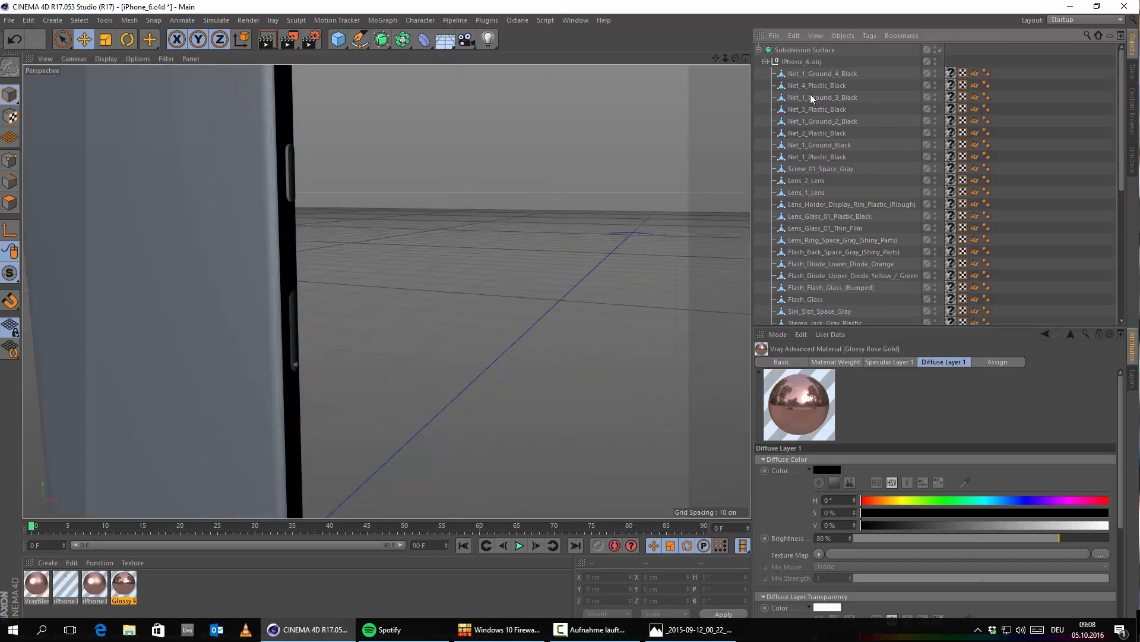
left_click_drag(435, 206, 365, 248, "alt")
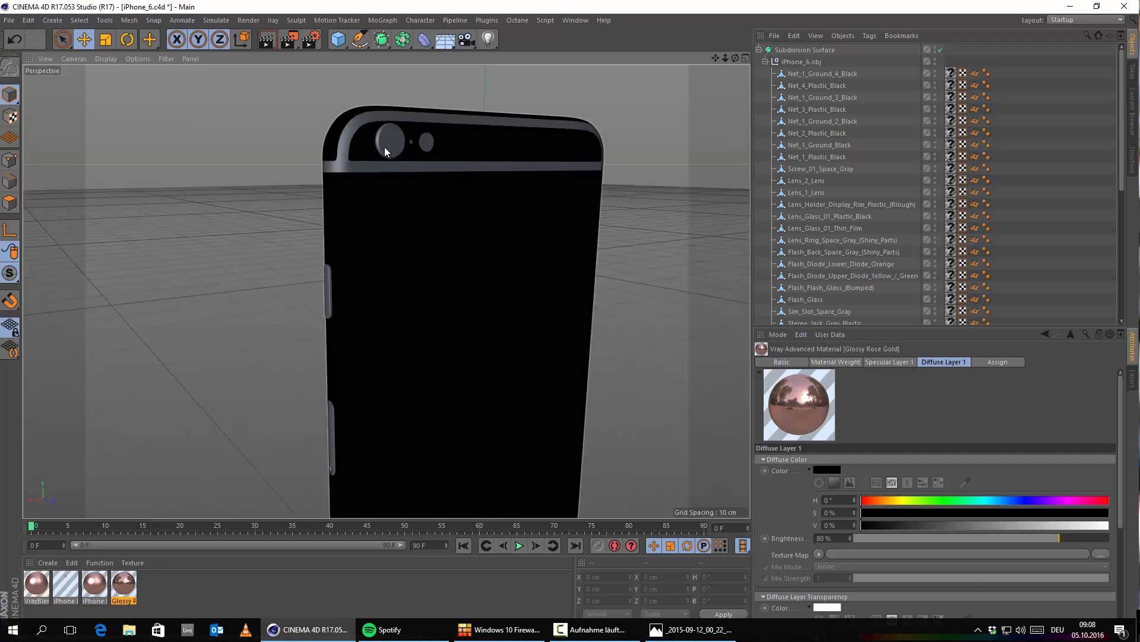
scroll(832, 236, "down", 5)
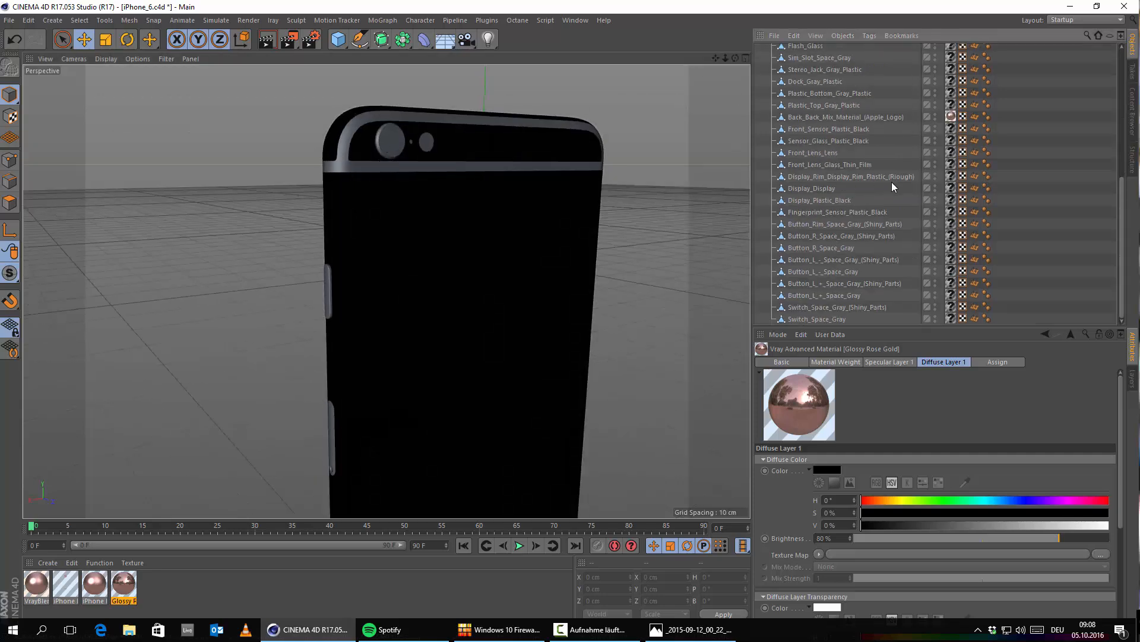
scroll(858, 185, "up", 4)
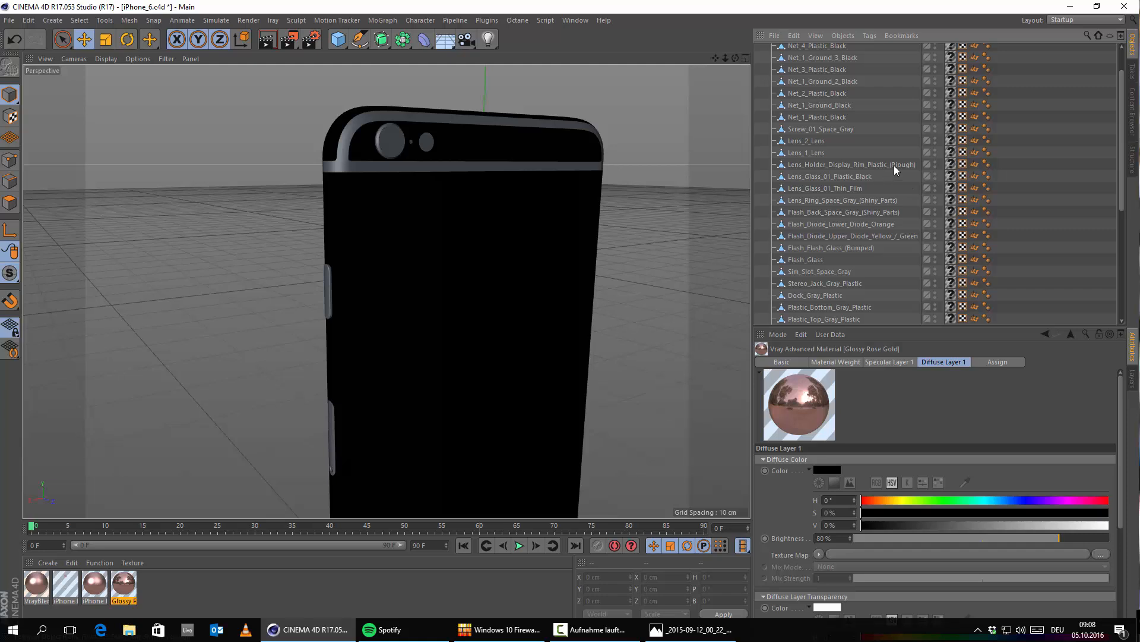
Step: Select Flash_Back_Space_Gray_(Shiny_Parts), inspect the camera area and upper antenna bands up close, and compare them with the reference photo
left_click(879, 165)
left_click(882, 209)
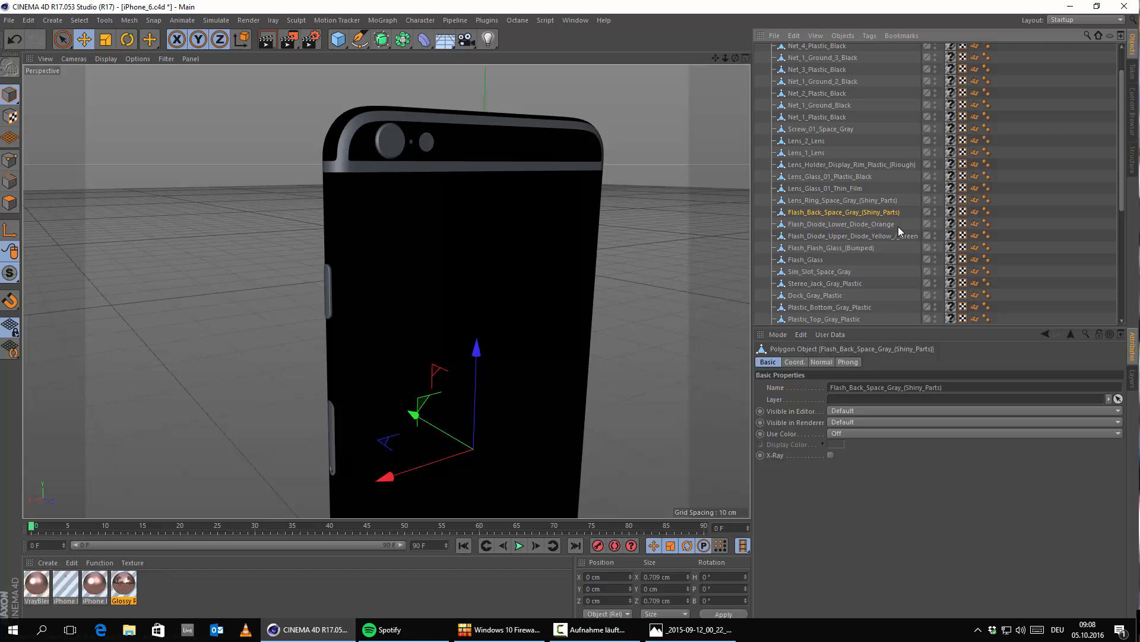
scroll(898, 229, "down", 6)
left_click_drag(657, 262, 165, 335, "alt")
middle_click_drag(319, 320, 465, 375, "alt")
scroll(387, 229, "up", 5)
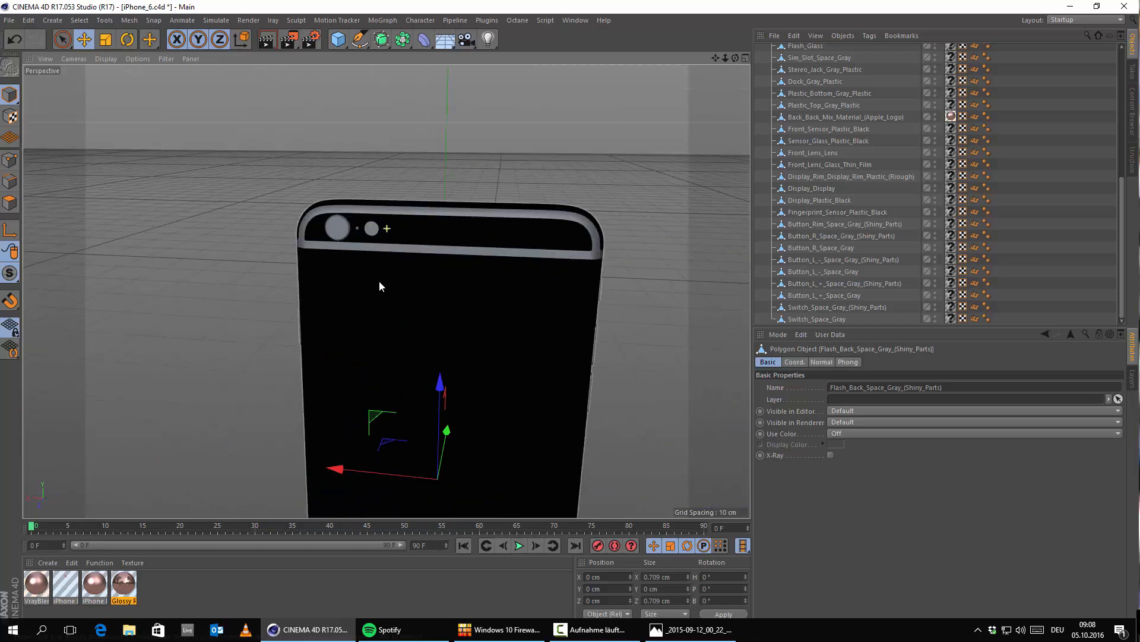
left_click_drag(381, 282, 471, 276, "alt")
scroll(246, 229, "up", 7)
scroll(438, 305, "down", 8)
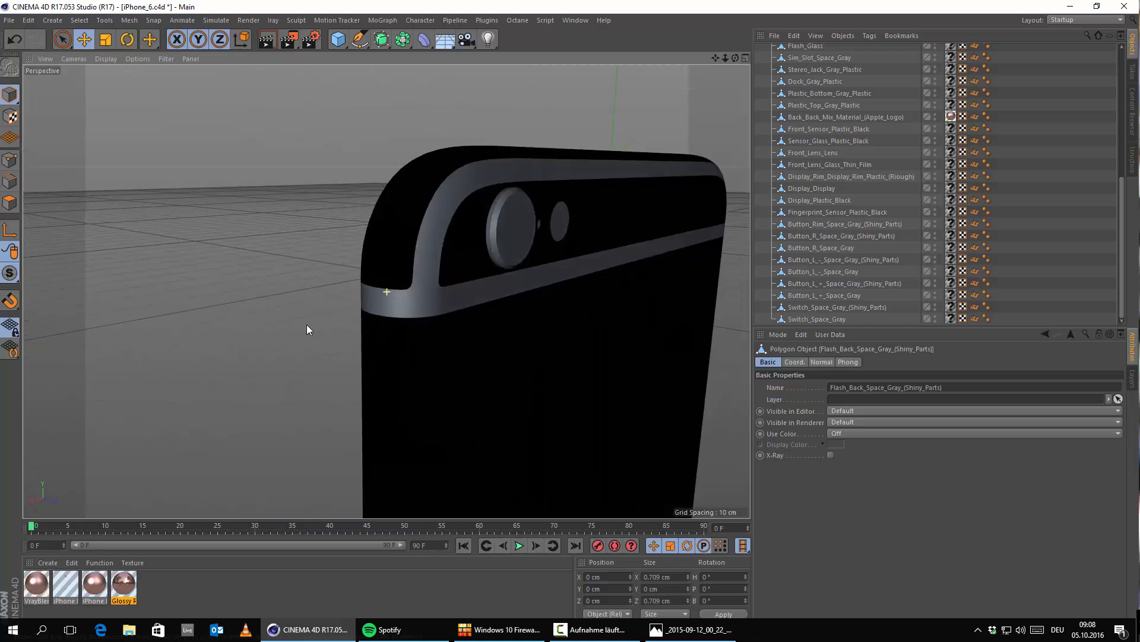
left_click(676, 629)
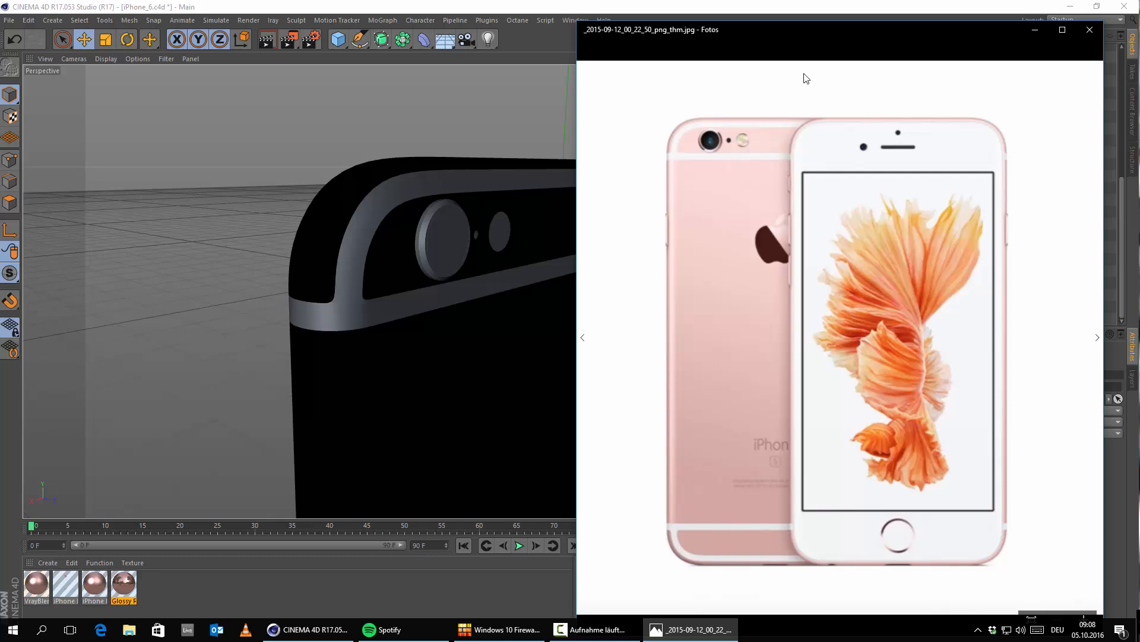
left_click(1034, 33)
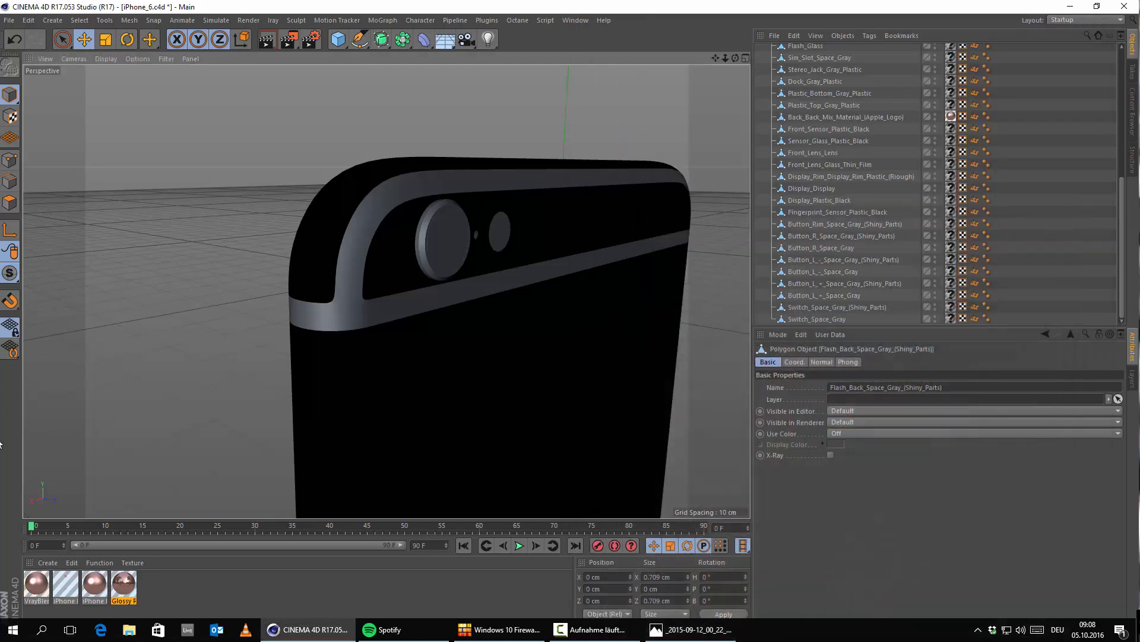
Step: Create a VRayAdvancedMaterial, name it "Plastic White" and set its diffuse brightness to 90%
left_click(44, 562)
mouse_move(116, 467)
mouse_move(223, 445)
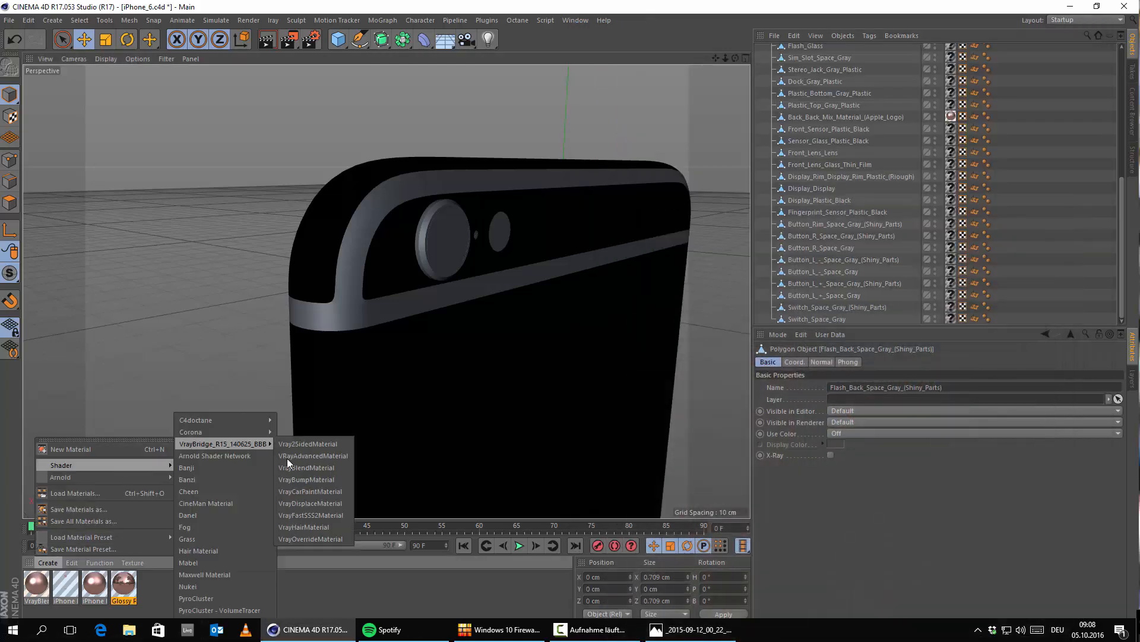
left_click(287, 456)
double_click(38, 587)
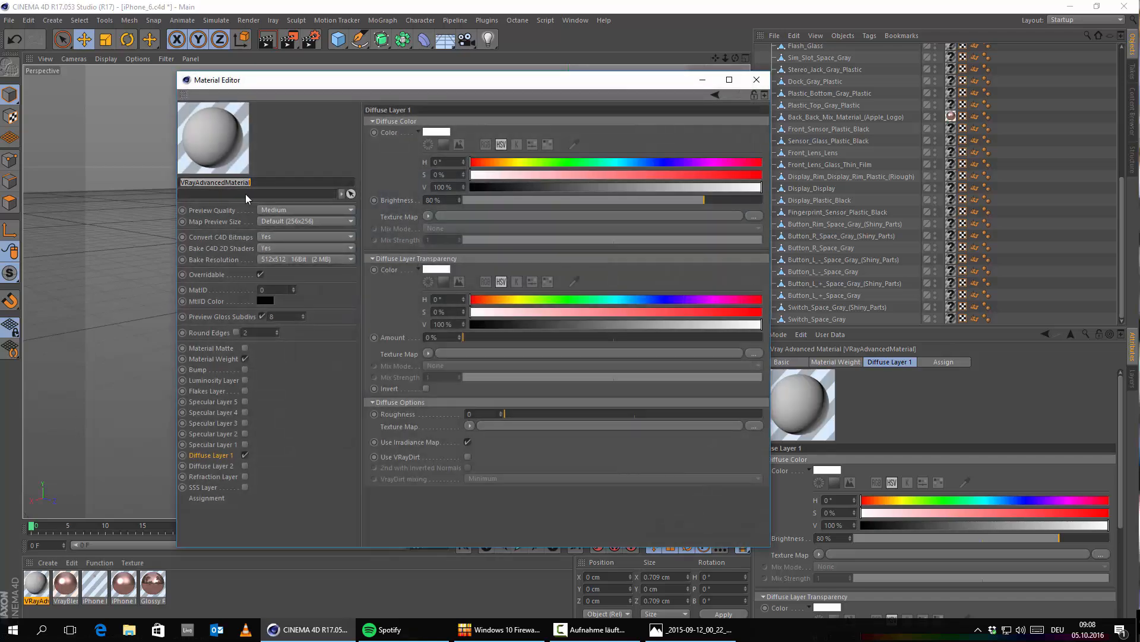
type("Plastic White")
key("Return")
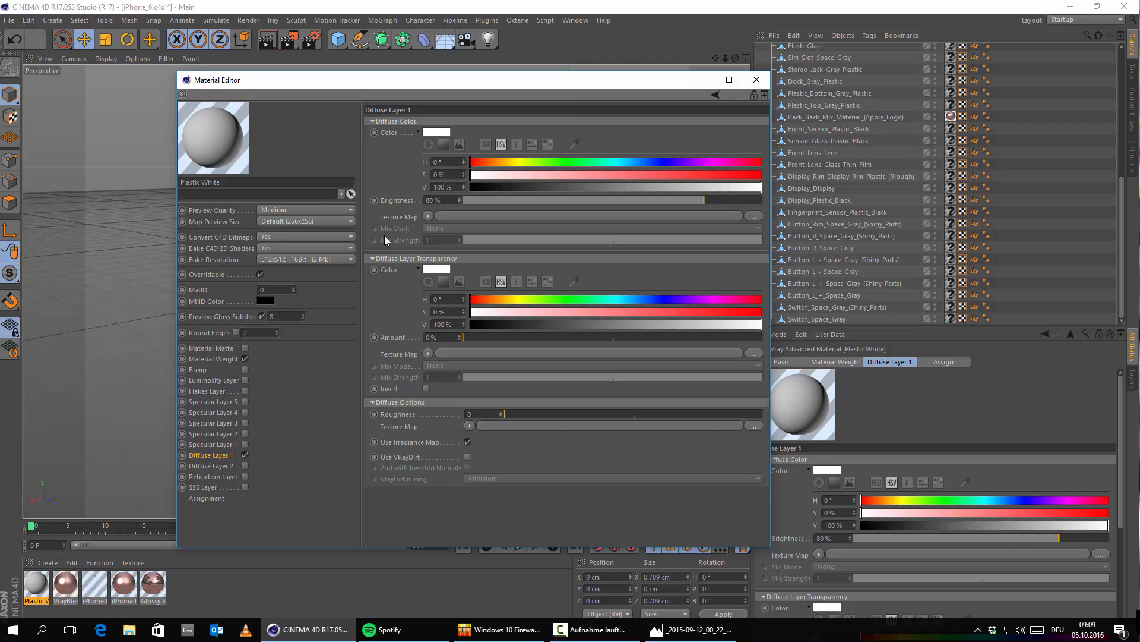
left_click_drag(707, 208, 736, 208)
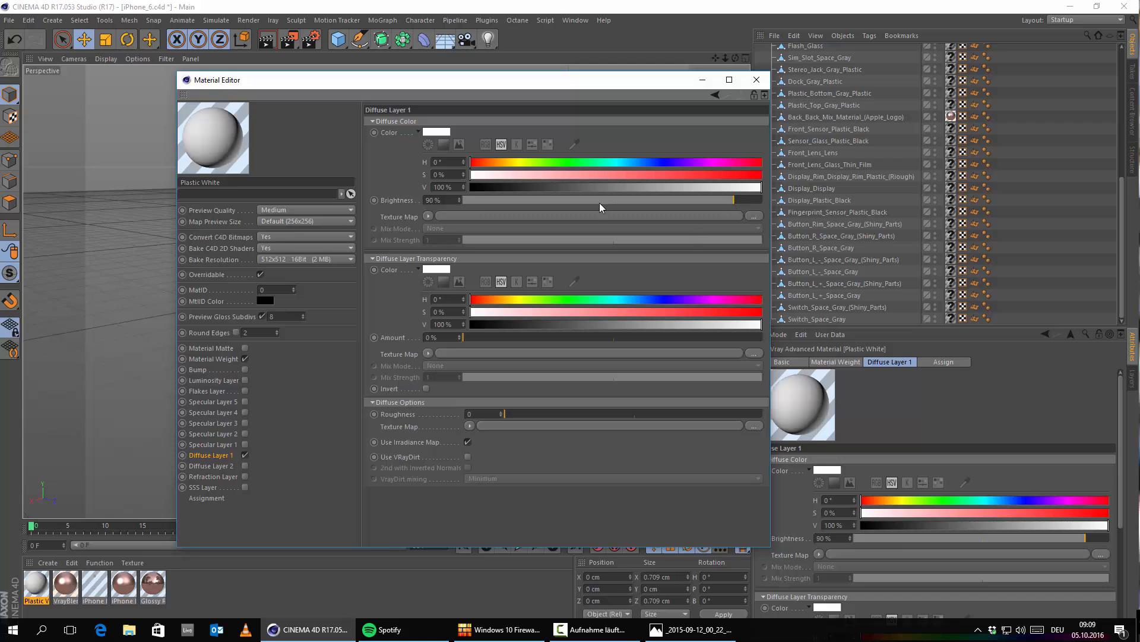
Step: Enable Specular Layer 1 on Plastic White with Fresnel IOR 1.56, reflection glossiness 0.97 and 64 glossiness subdivisions
left_click(244, 445)
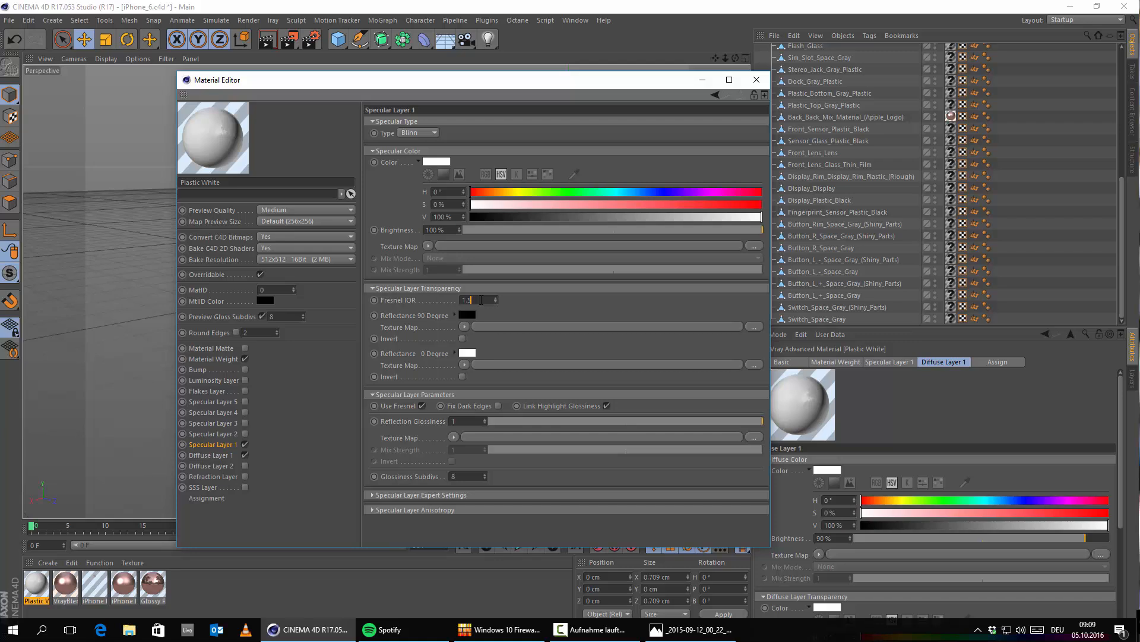
type("6")
key("Return")
left_click_drag(762, 421, 748, 425)
type("64")
key("Return")
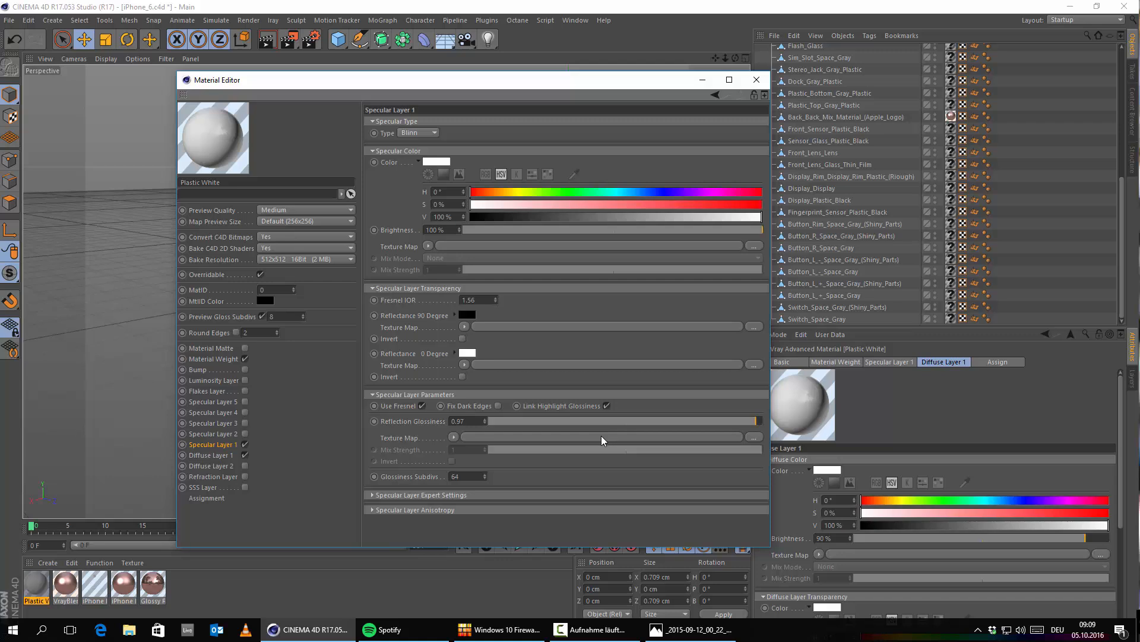
Step: Set the specular glossiness subdivisions to 64 on the iPhone Logo, iPhone Blurry Metal and Glossy Rose Gold materials
left_click(102, 590)
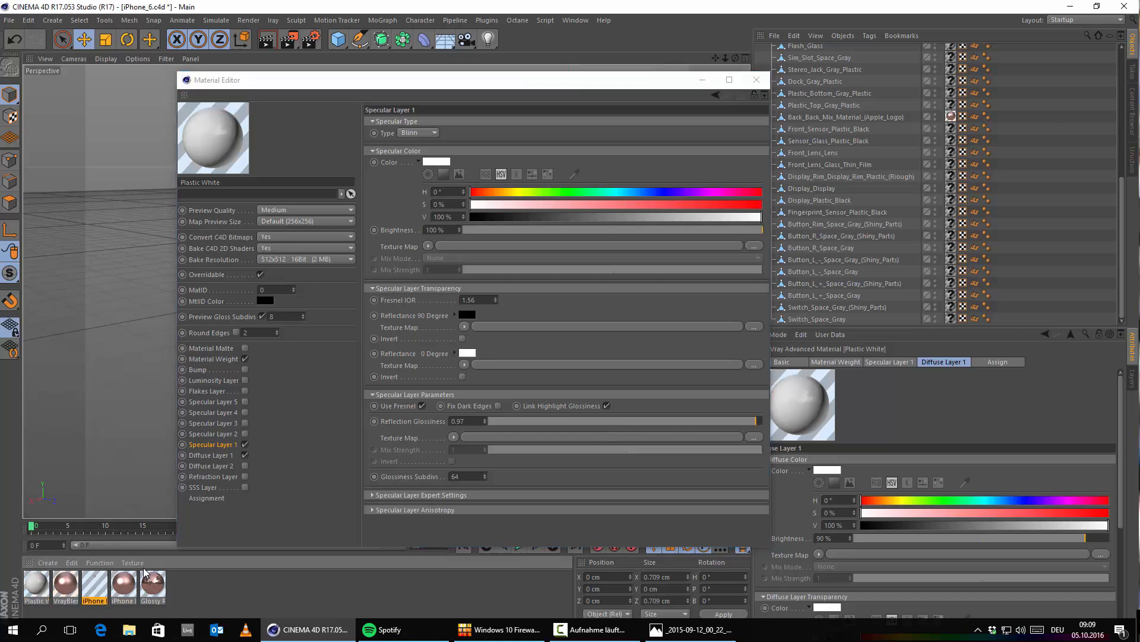
type("64")
key("Return")
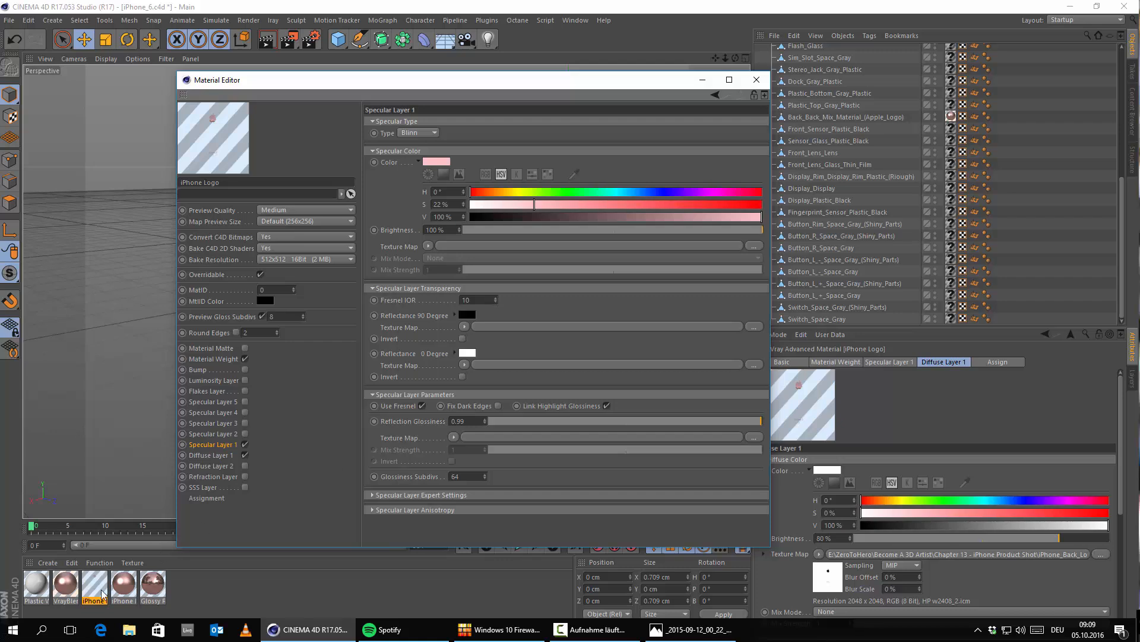
left_click(117, 590)
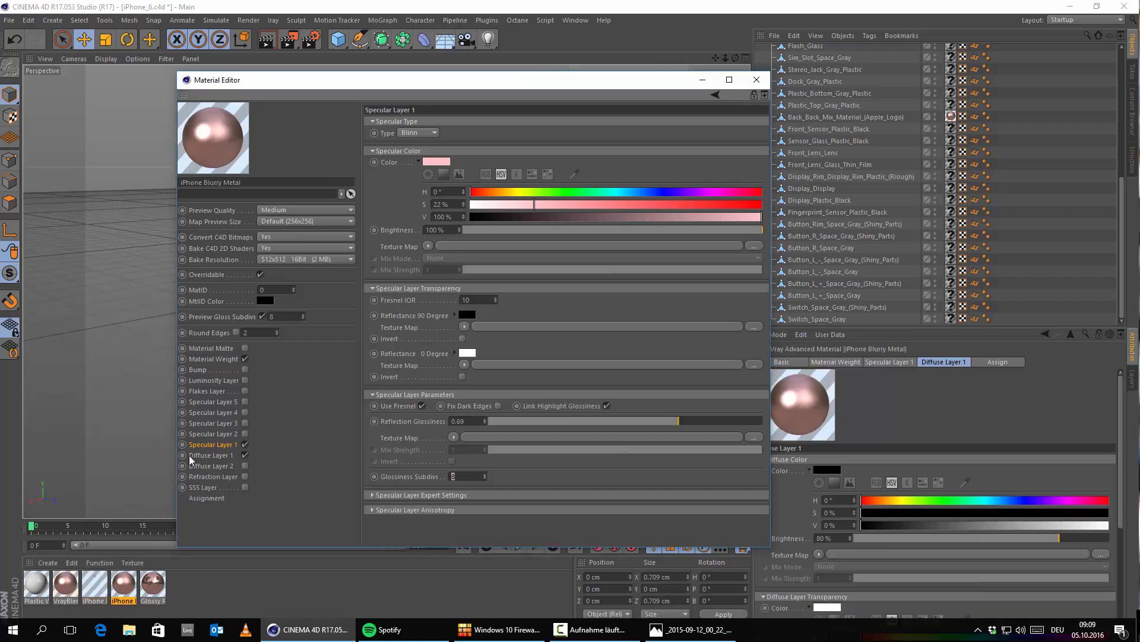
type("64")
key("Return")
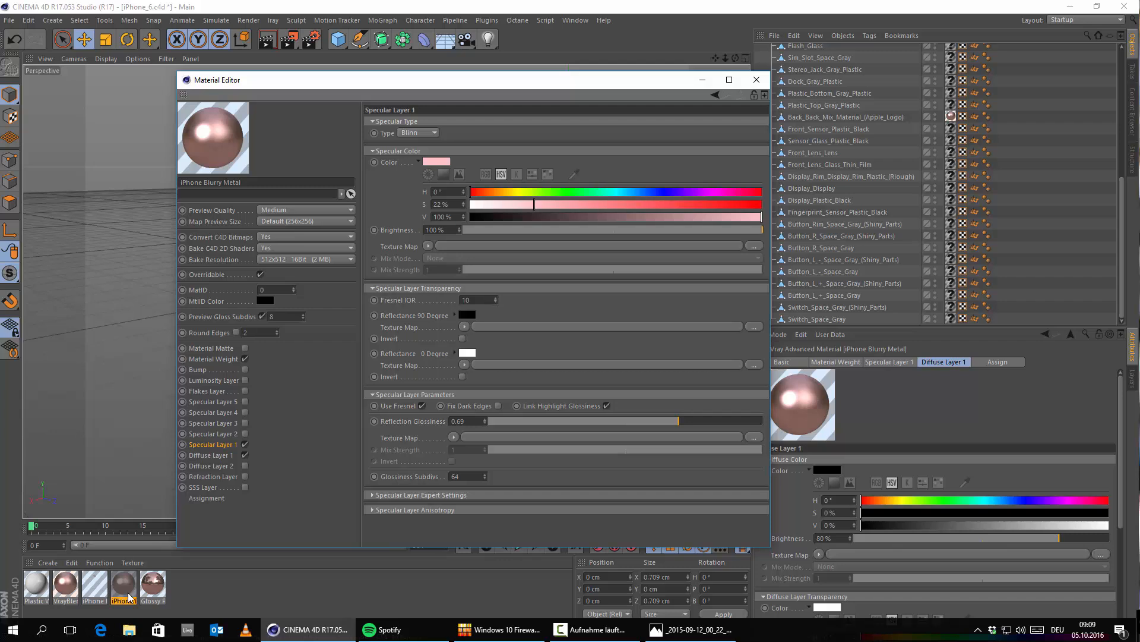
left_click(152, 585)
double_click(455, 476)
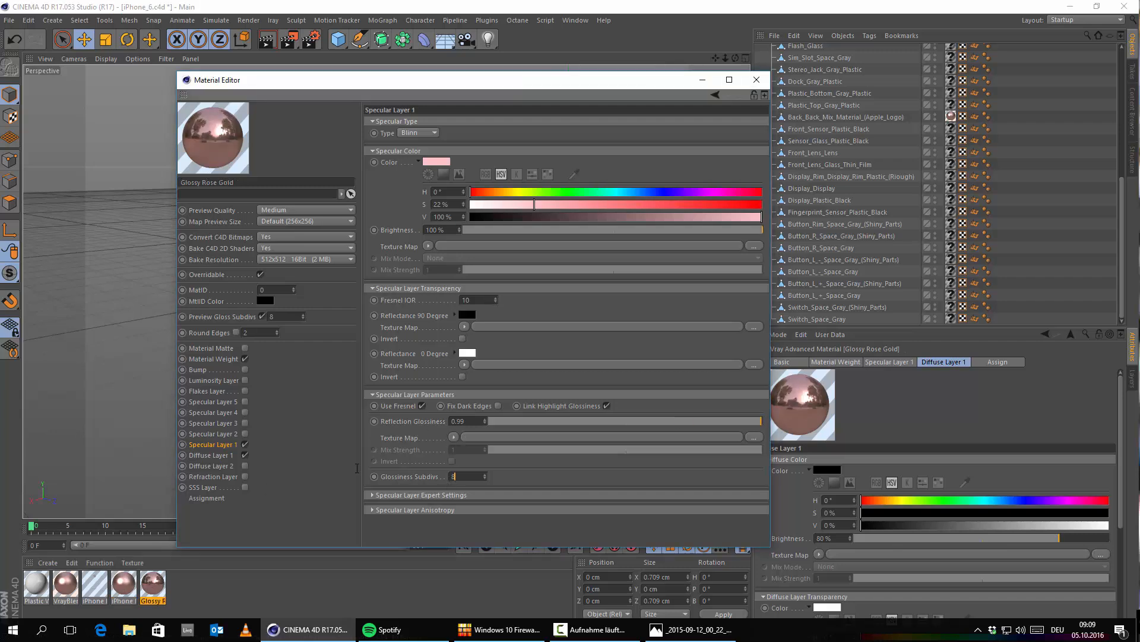
Step: Close the material editor and apply the Plastic White material to the upper antenna bands on the phone's back
left_click(756, 80)
left_click_drag(376, 219, 396, 239, "alt")
middle_click_drag(396, 239, 307, 203, "alt")
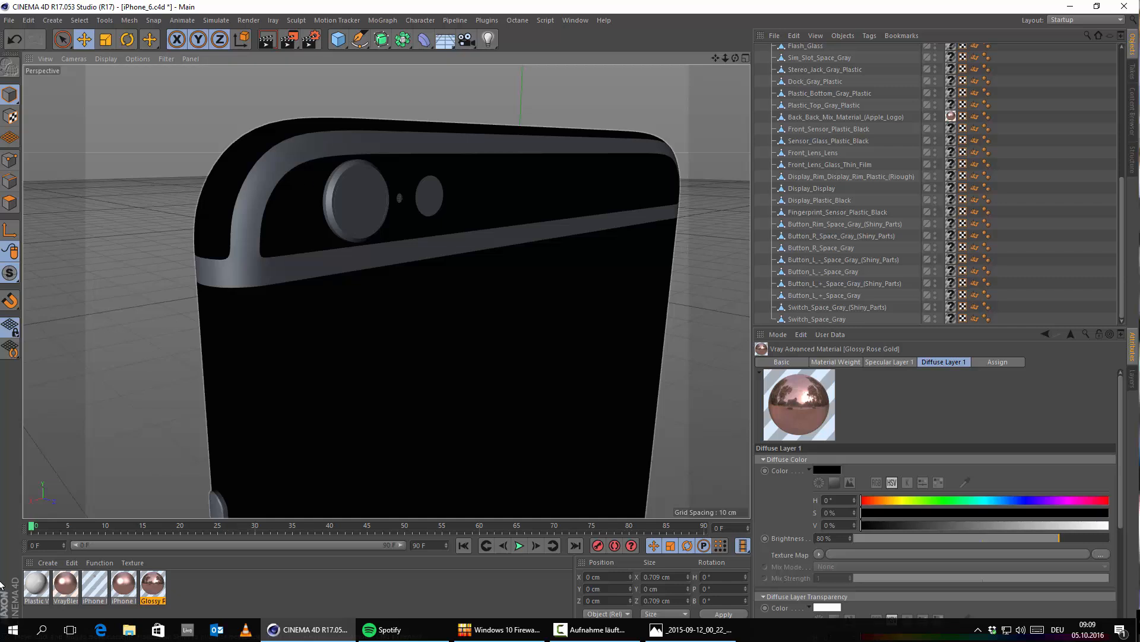
mouse_move(169, 501)
left_mouse_down("alt")
mouse_move(191, 495)
mouse_move(187, 479)
left_mouse_up("alt")
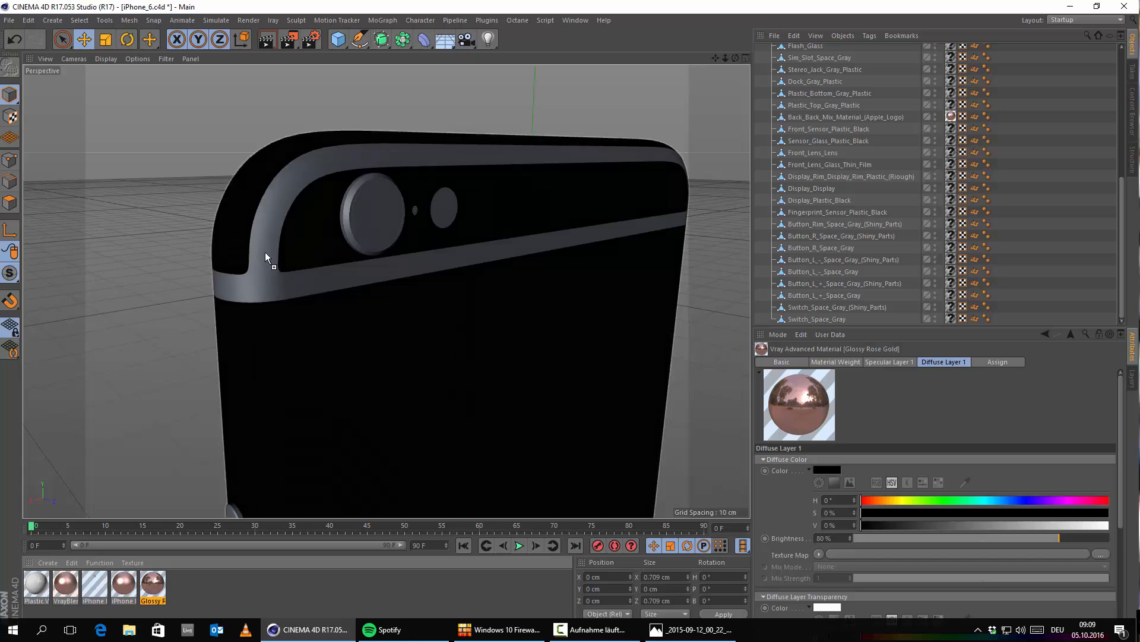
left_click_drag(262, 251, 262, 251)
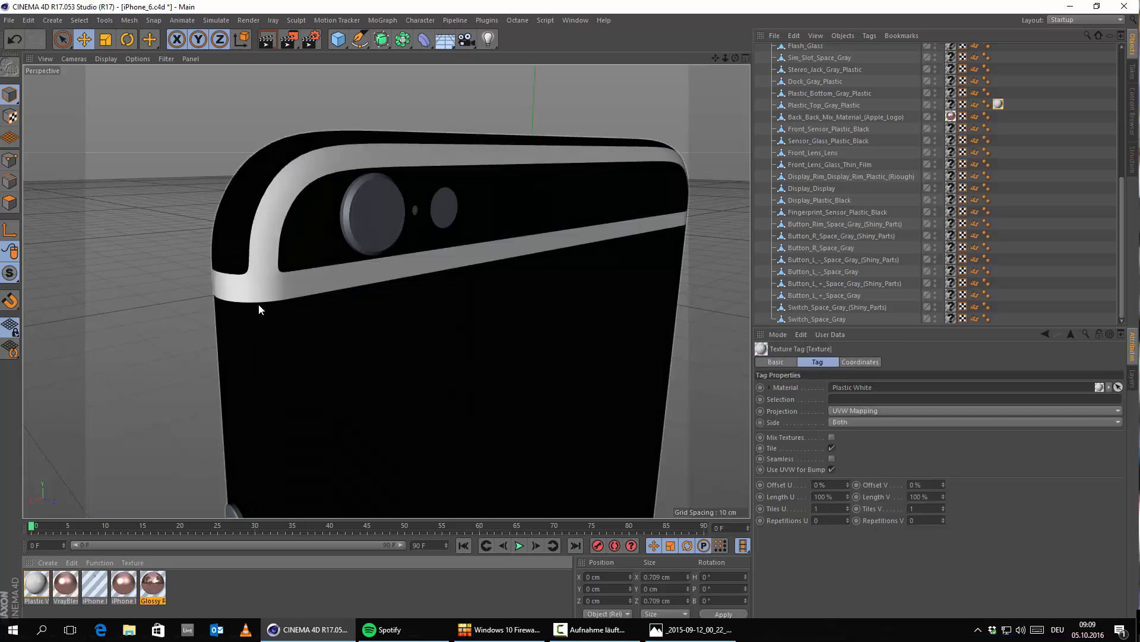
Step: Apply the Plastic White material to the lower antenna bands on the phone's back
scroll(284, 439, "down", 3)
middle_click_drag(284, 439, 316, 46, "alt")
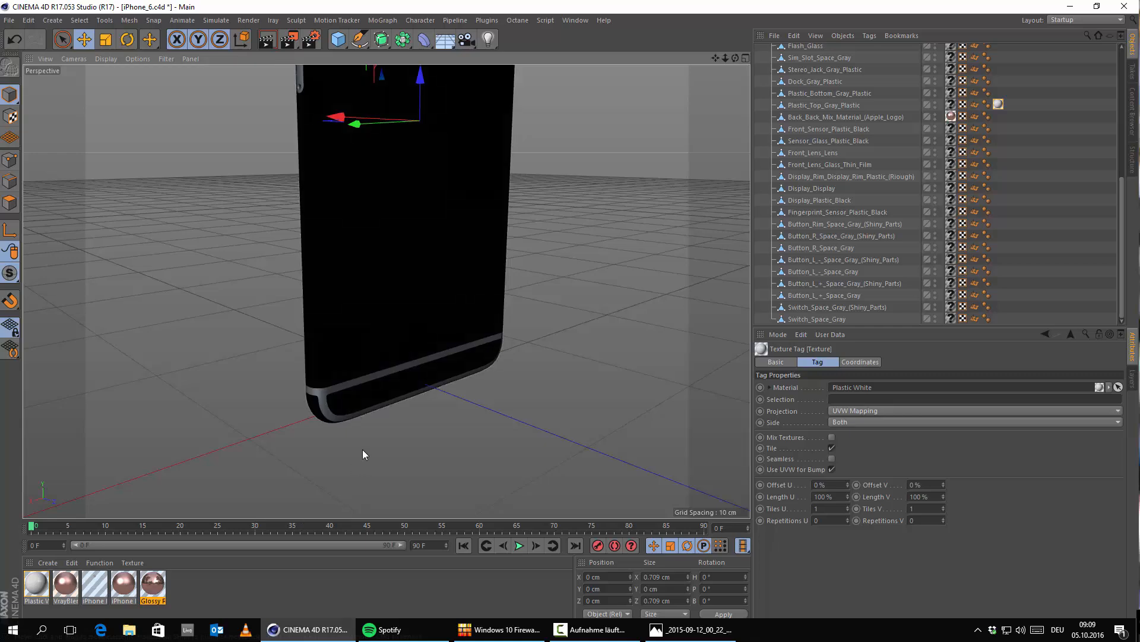
scroll(362, 449, "up", 6)
left_click_drag(42, 588, 223, 287)
scroll(309, 297, "down", 5)
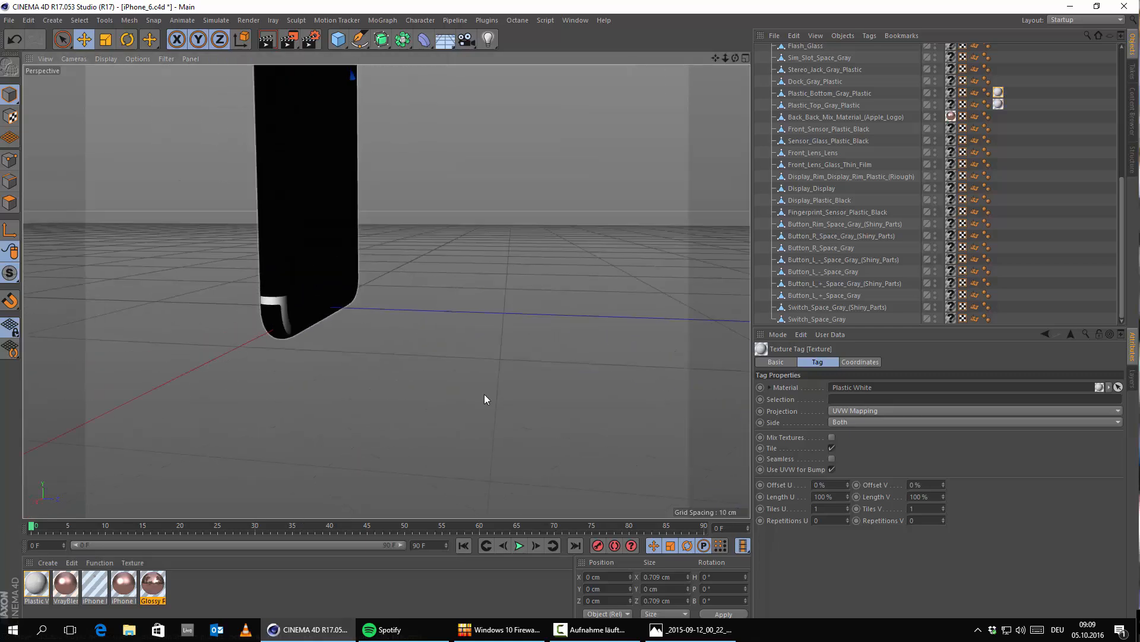
Step: Examine the side buttons up close from both the back and the front, trying to select the button itself in the viewport
left_click_drag(485, 399, 316, 312, "alt")
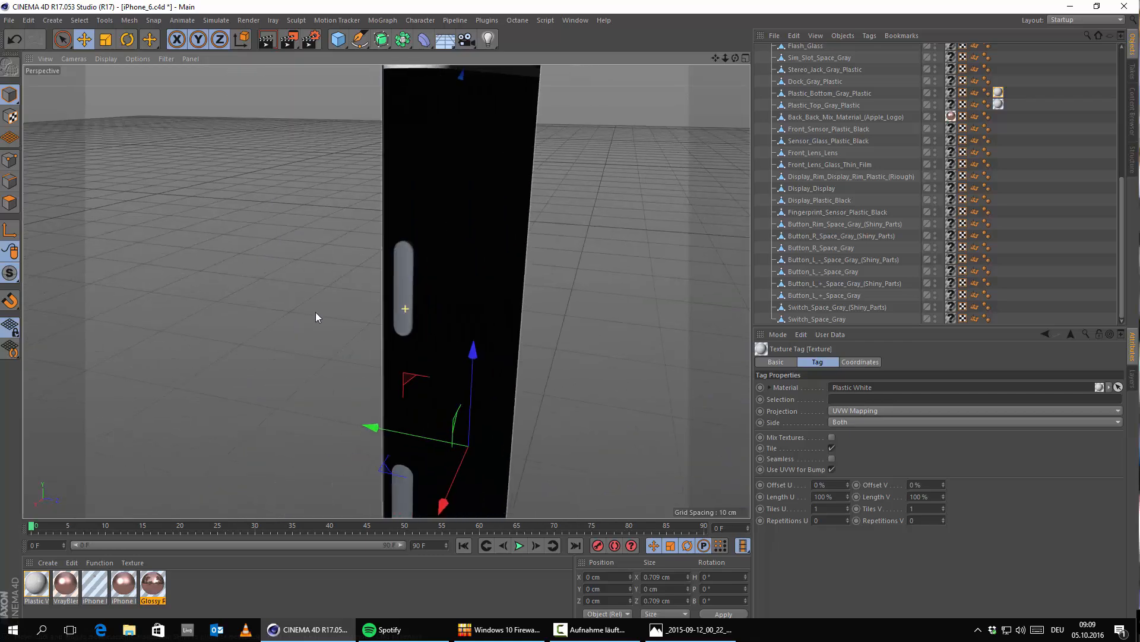
left_click(395, 284)
left_click_drag(407, 313, 350, 327, "alt")
scroll(442, 261, "up", 4)
left_click_drag(440, 262, 376, 260, "alt")
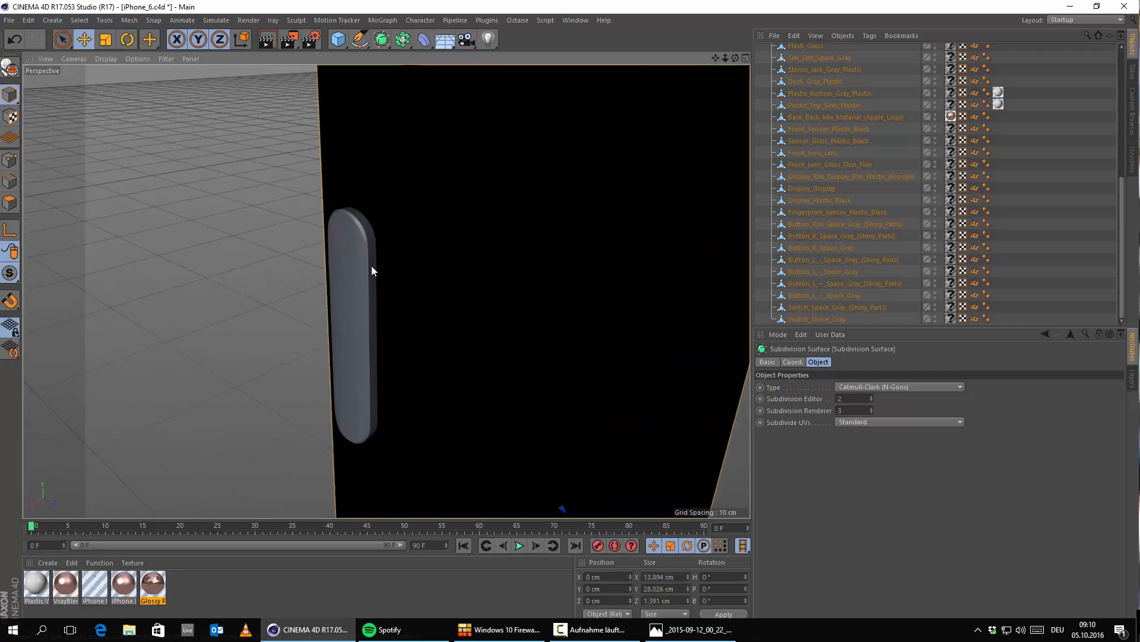
scroll(371, 265, "down", 4)
left_click(365, 283)
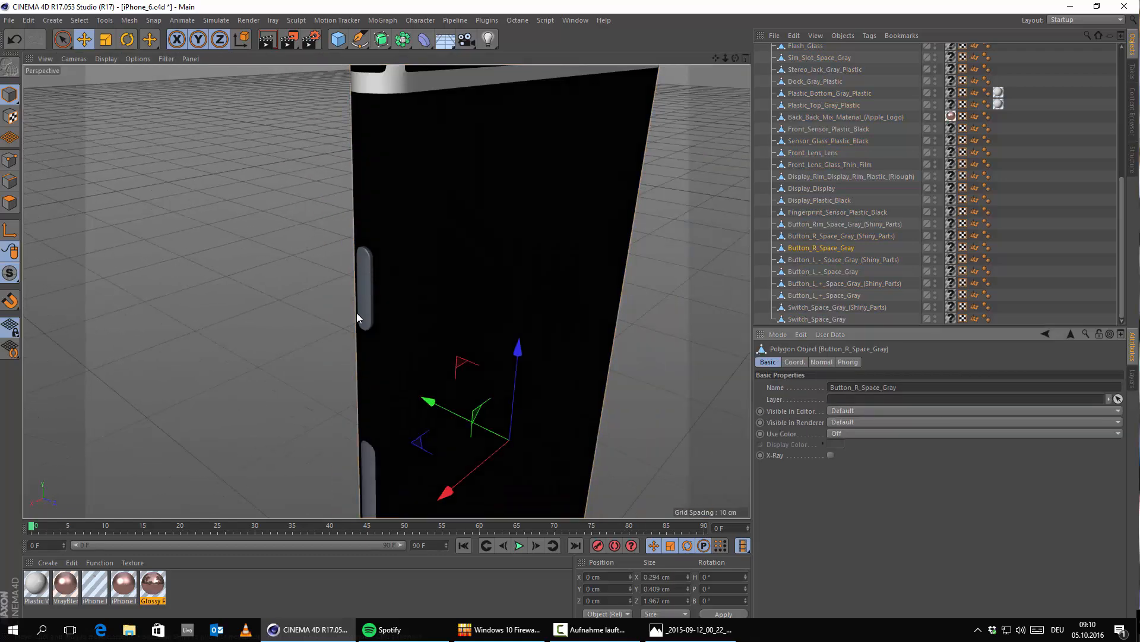
scroll(368, 300, "up", 3)
left_click_drag(455, 305, 547, 285, "alt")
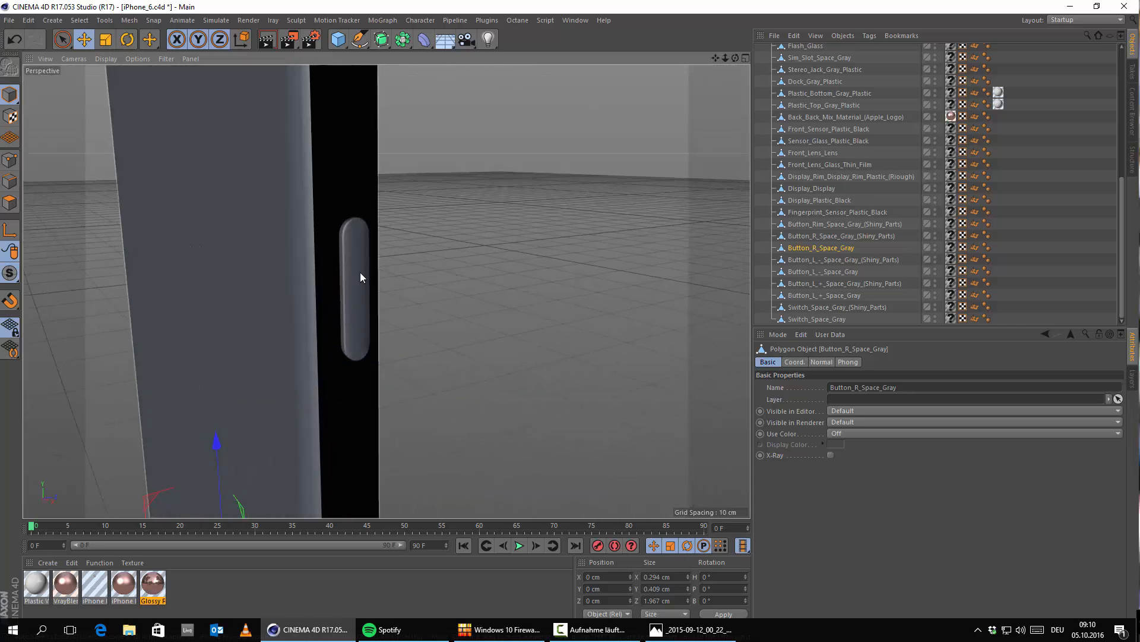
left_click(360, 274)
scroll(499, 351, "down", 4)
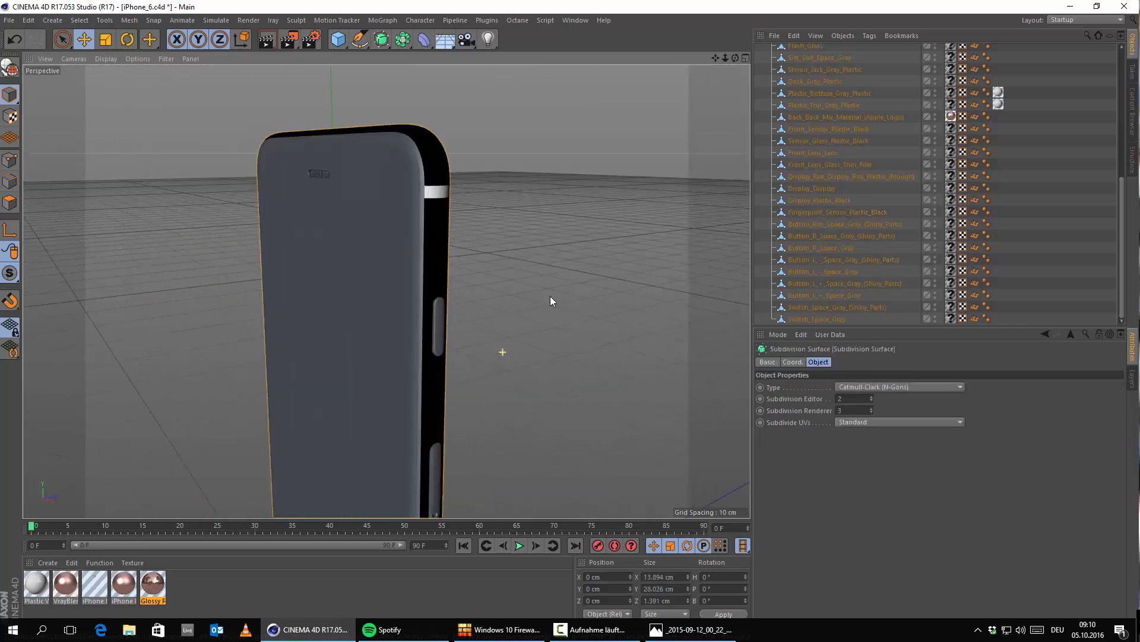
left_click(552, 295)
left_click(435, 326)
left_click(511, 313)
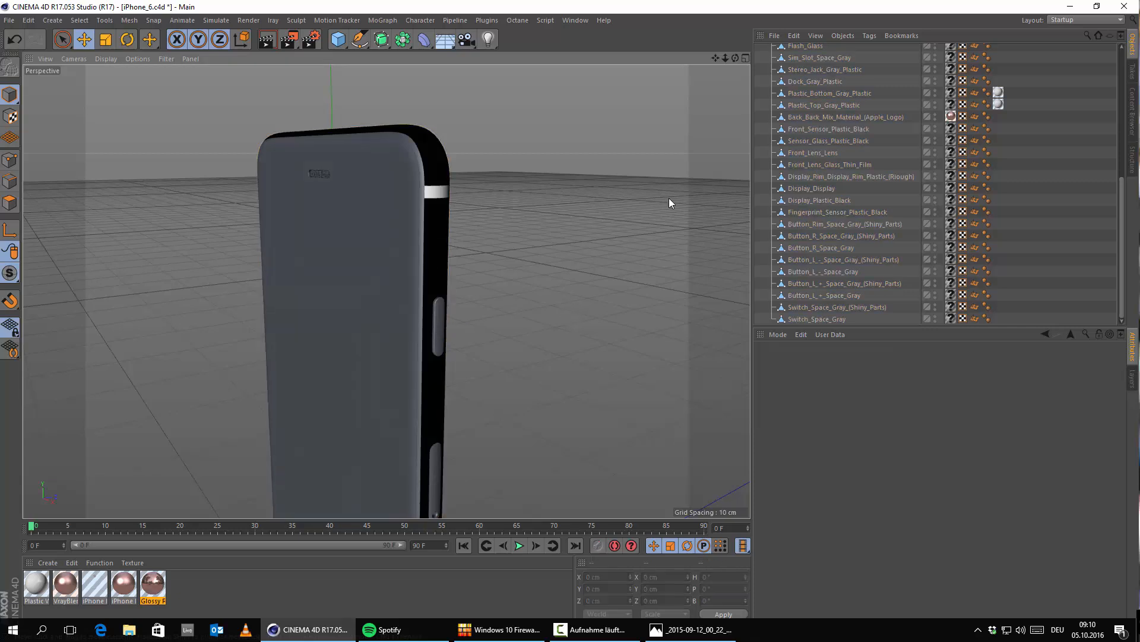
left_click(822, 176)
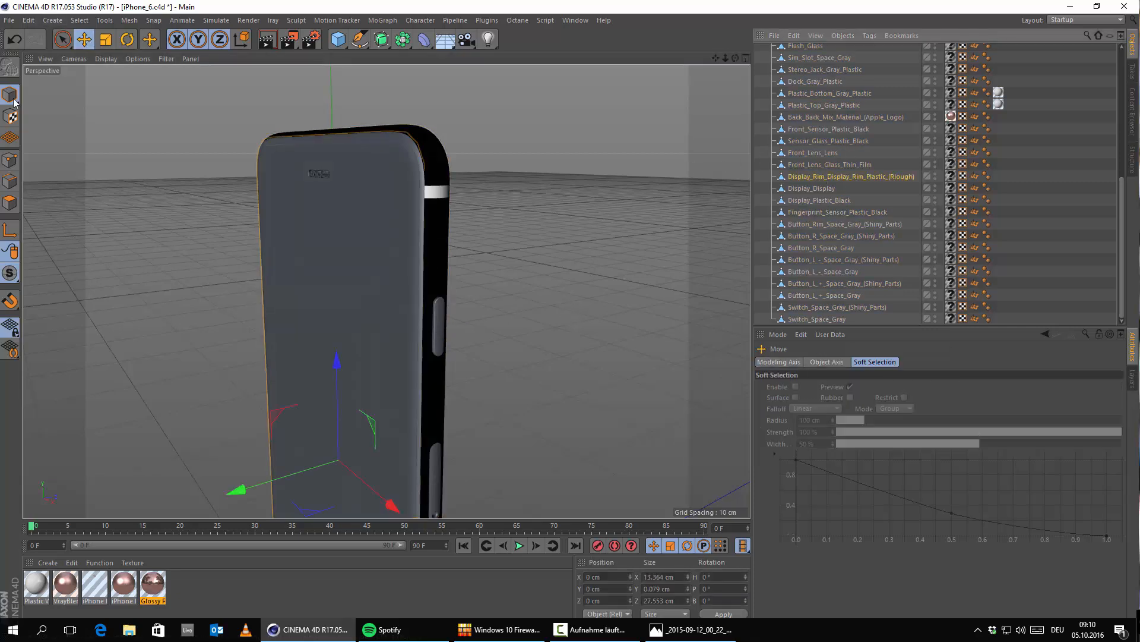
scroll(453, 295, "up", 2)
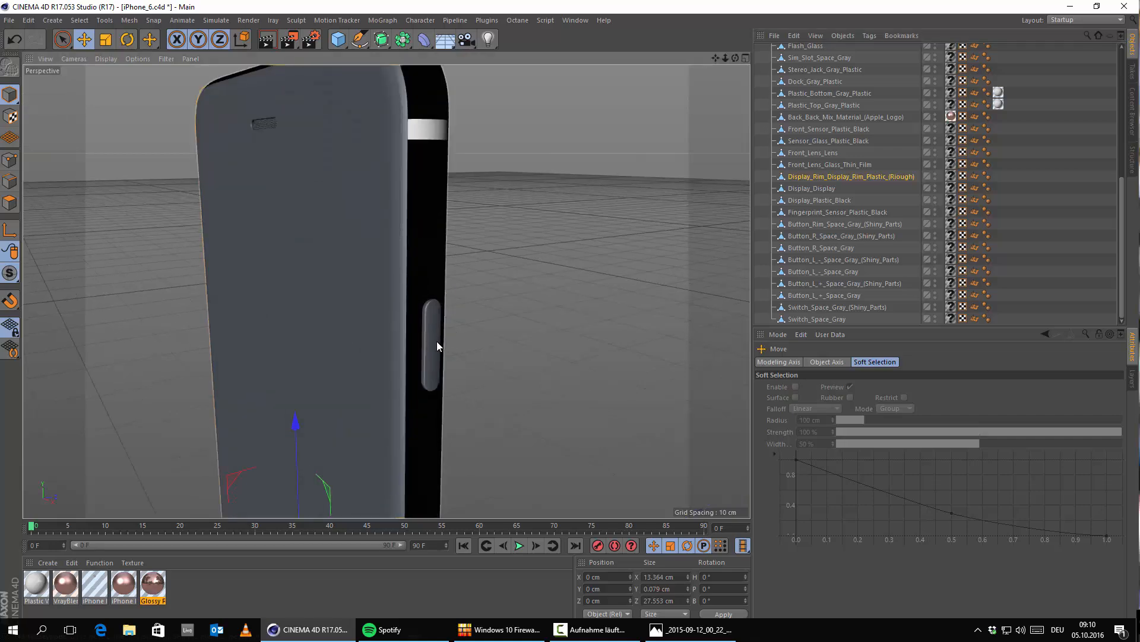
left_click(437, 341)
scroll(437, 351, "down", 3)
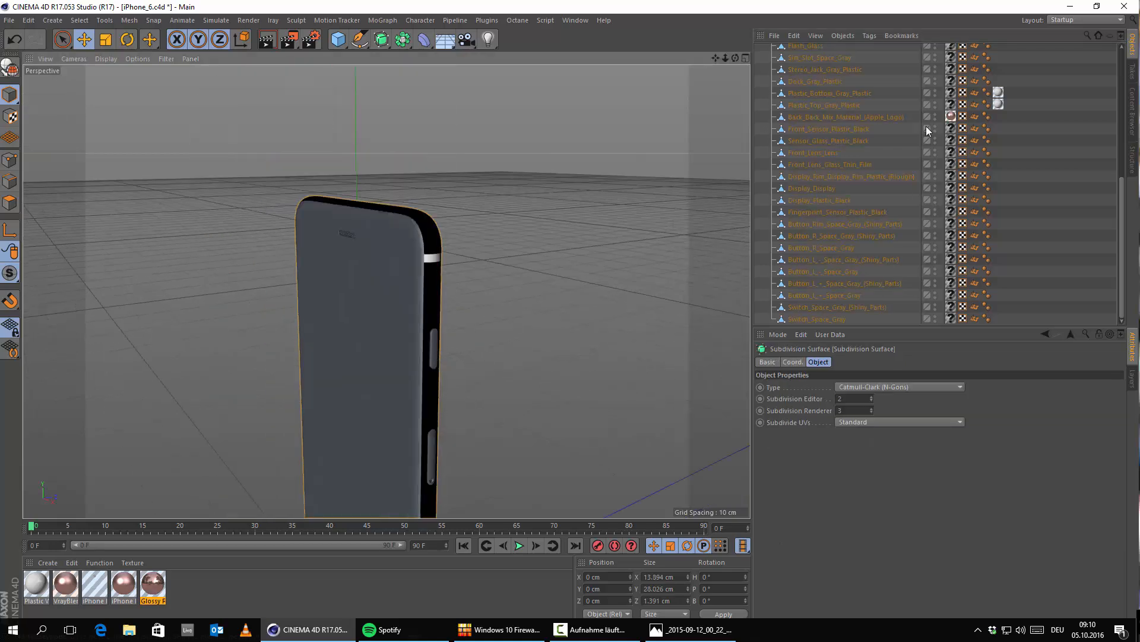
Step: Turn off the Subdivision Surface and replace the material of Button_R_Space_Gray with iPhone Blurry Metal
scroll(857, 128, "up", 5)
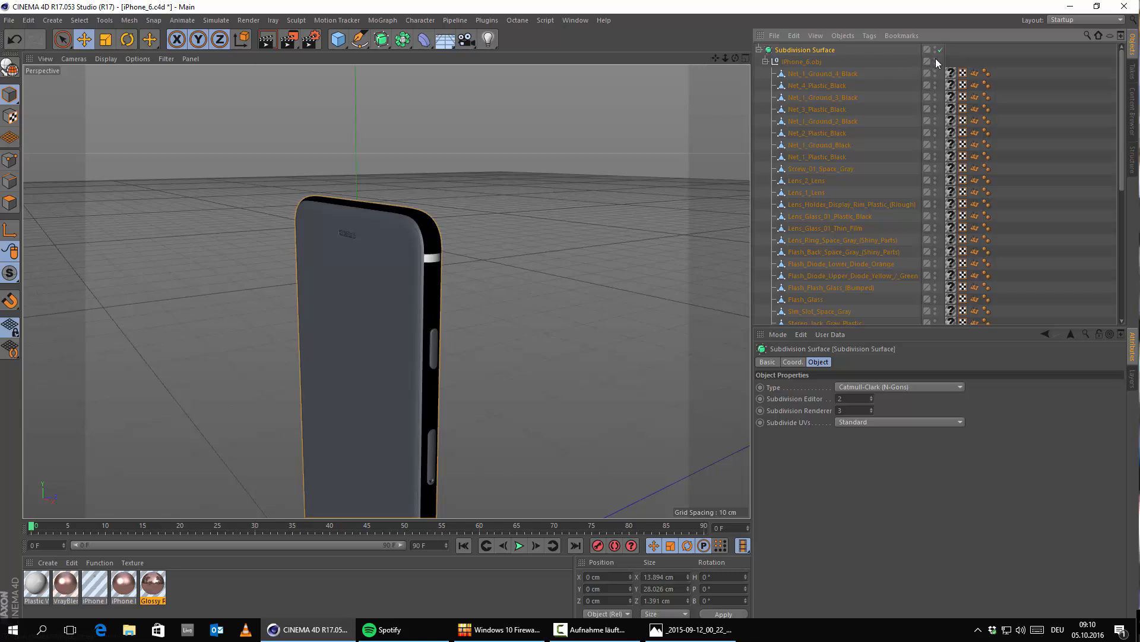
scroll(452, 338, "up", 3)
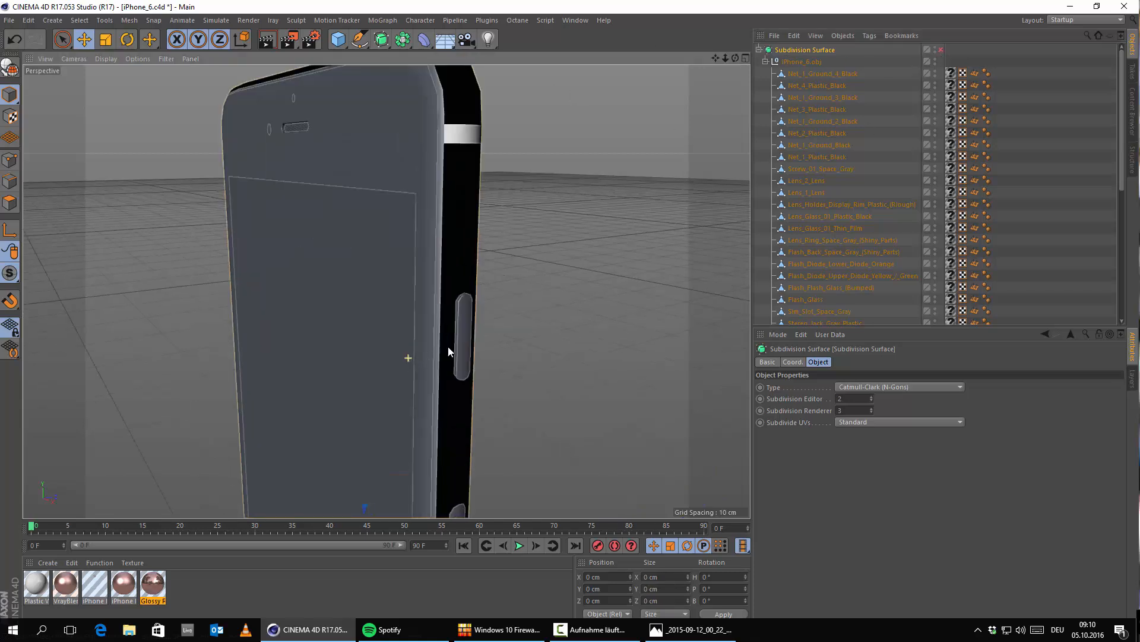
left_click(466, 333)
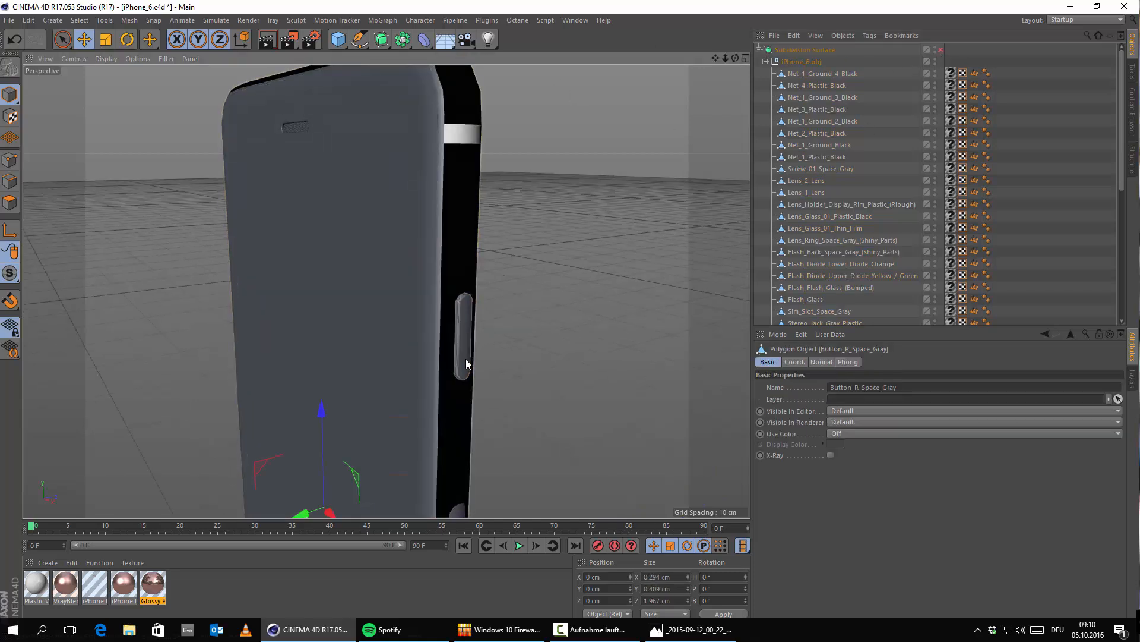
scroll(822, 231, "down", 5)
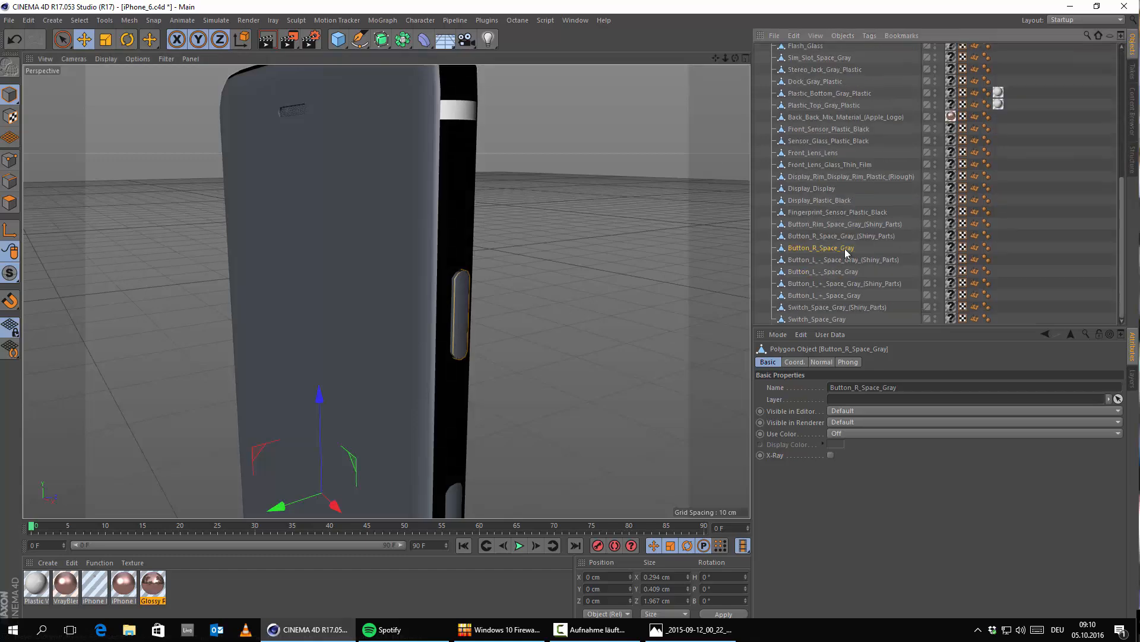
left_click_drag(538, 321, 329, 385, "alt")
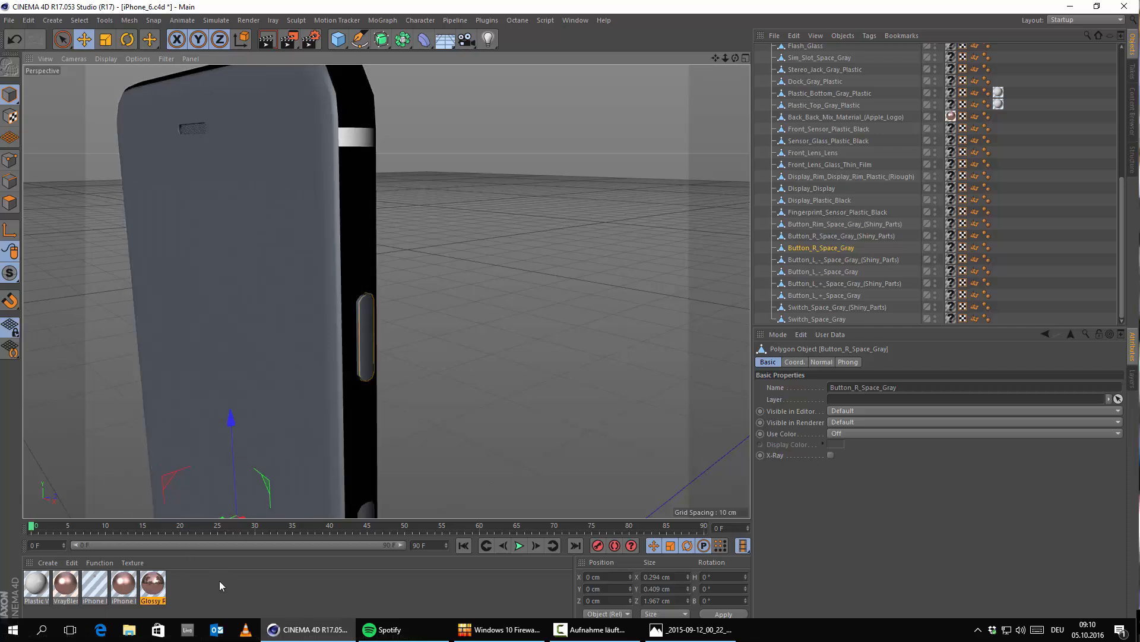
left_click_drag(132, 588, 953, 248)
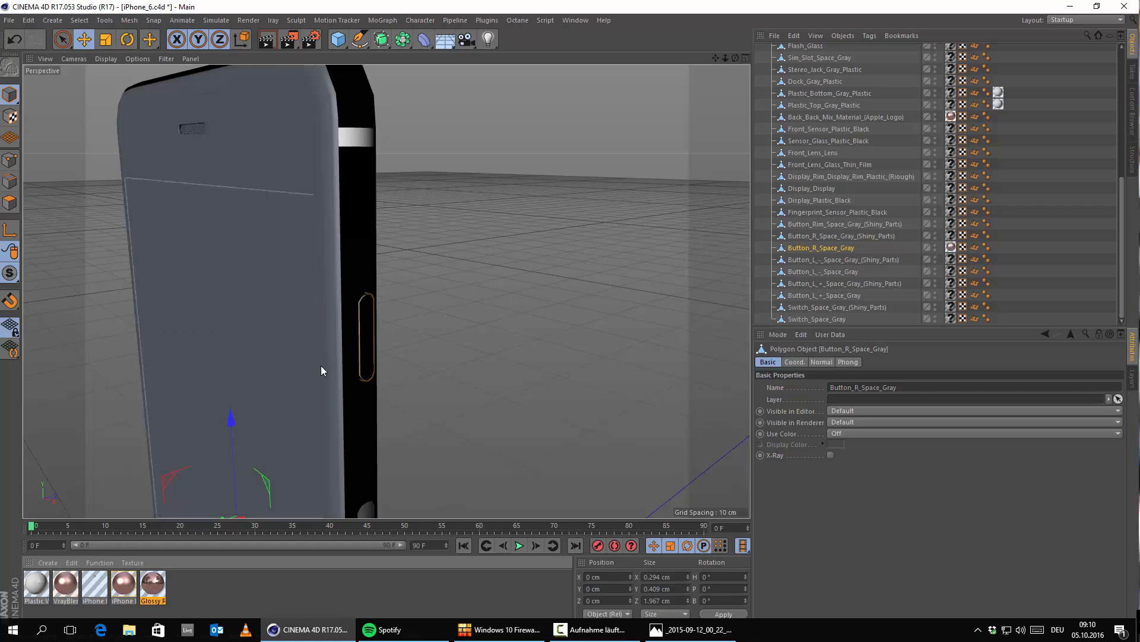
Step: Apply the iPhone Blurry Metal material to the SIM slot below the side button
left_click_drag(320, 365, 333, 256, "alt")
left_click(369, 359)
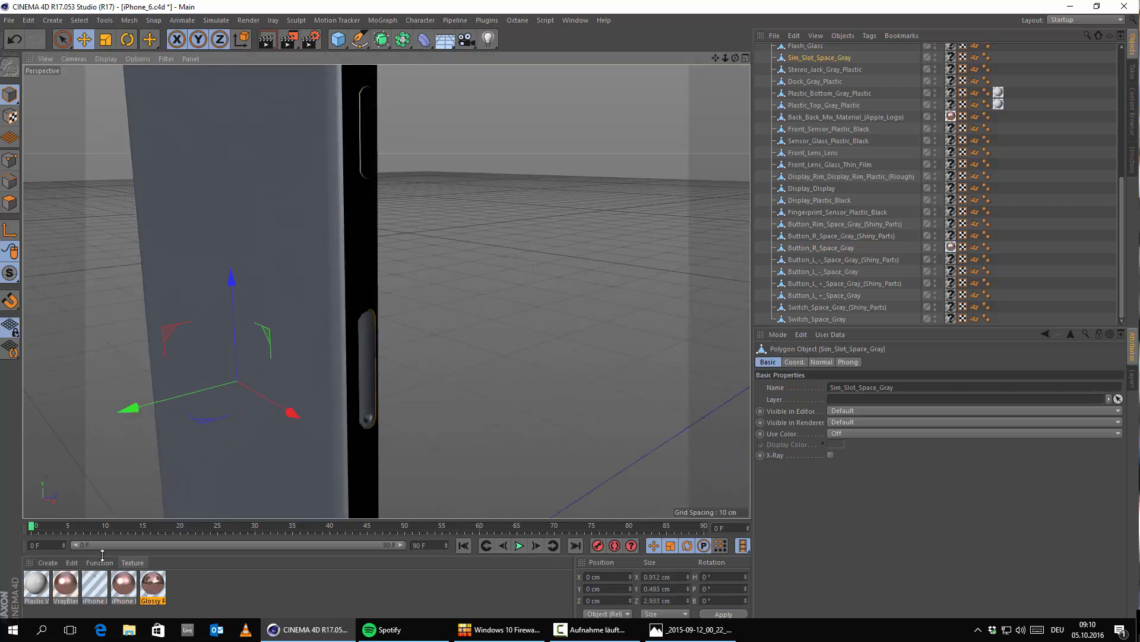
left_click_drag(124, 589, 490, 380)
Step: Apply the iPhone Blurry Metal material to Switch_Space_Gray_(Shiny_Parts) on the phone's opposite side
middle_click_drag(281, 323, 424, 364, "alt")
scroll(389, 260, "up", 5)
scroll(402, 271, "up", 2)
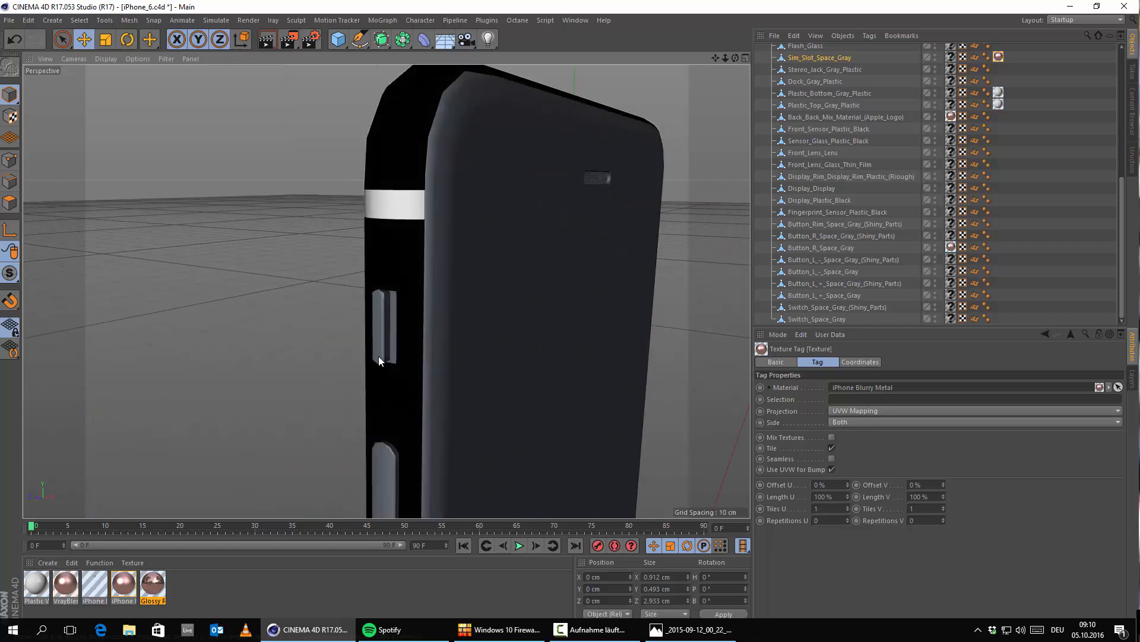
left_click_drag(122, 584, 385, 329)
Step: Try applying iPhone Blurry Metal to the remaining mute switch surfaces, and undo the last assignment
scroll(397, 330, "up", 2)
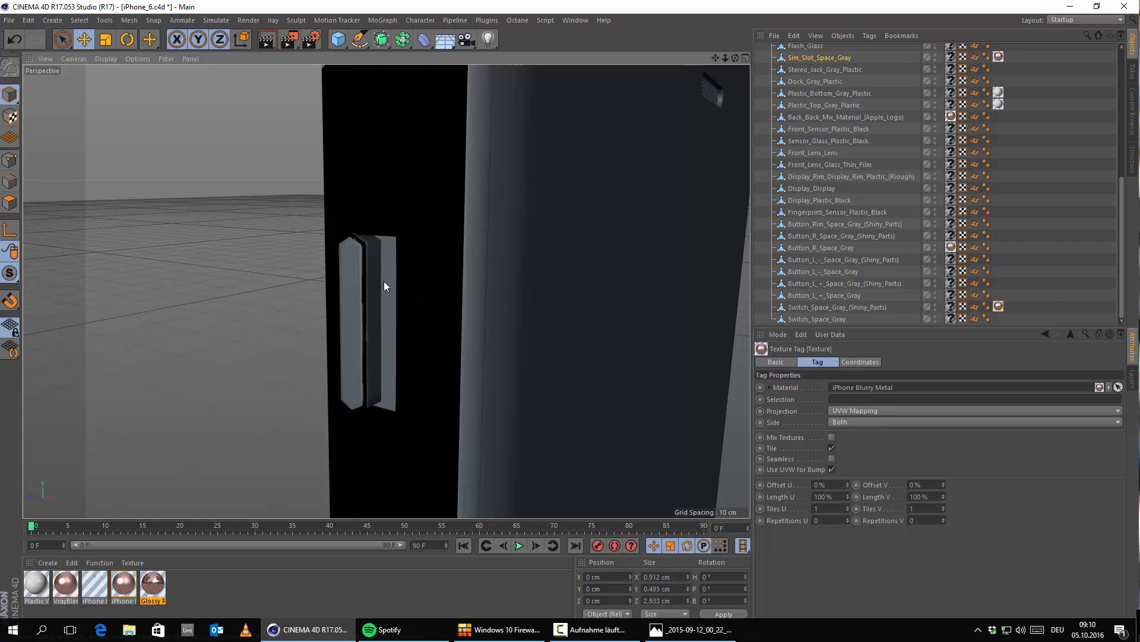
scroll(384, 283, "up", 2)
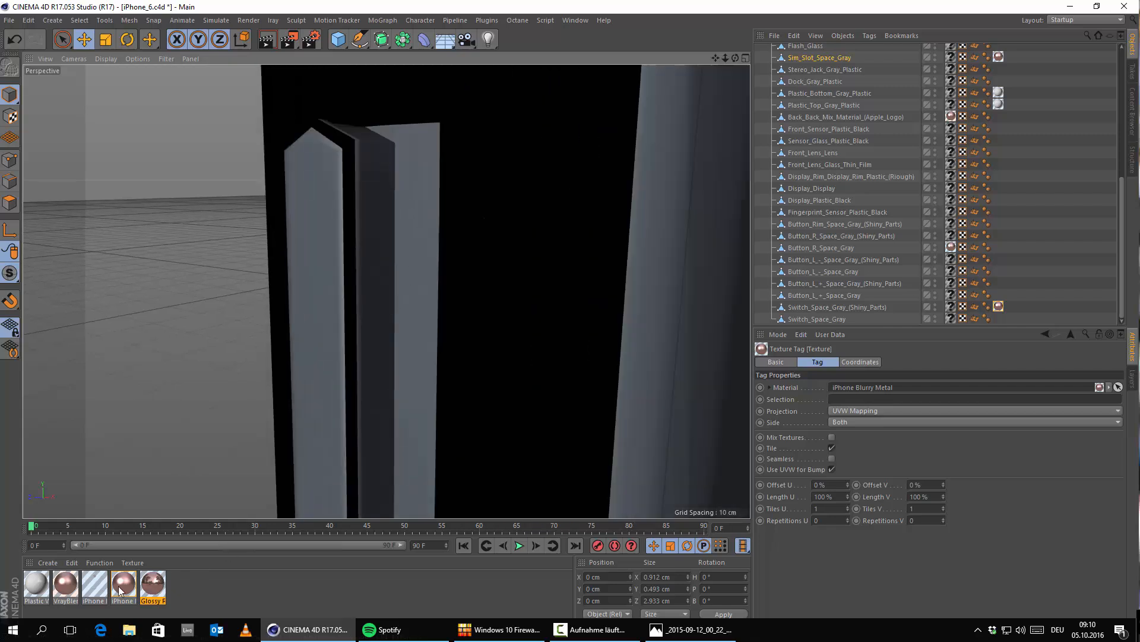
left_click_drag(122, 585, 411, 280)
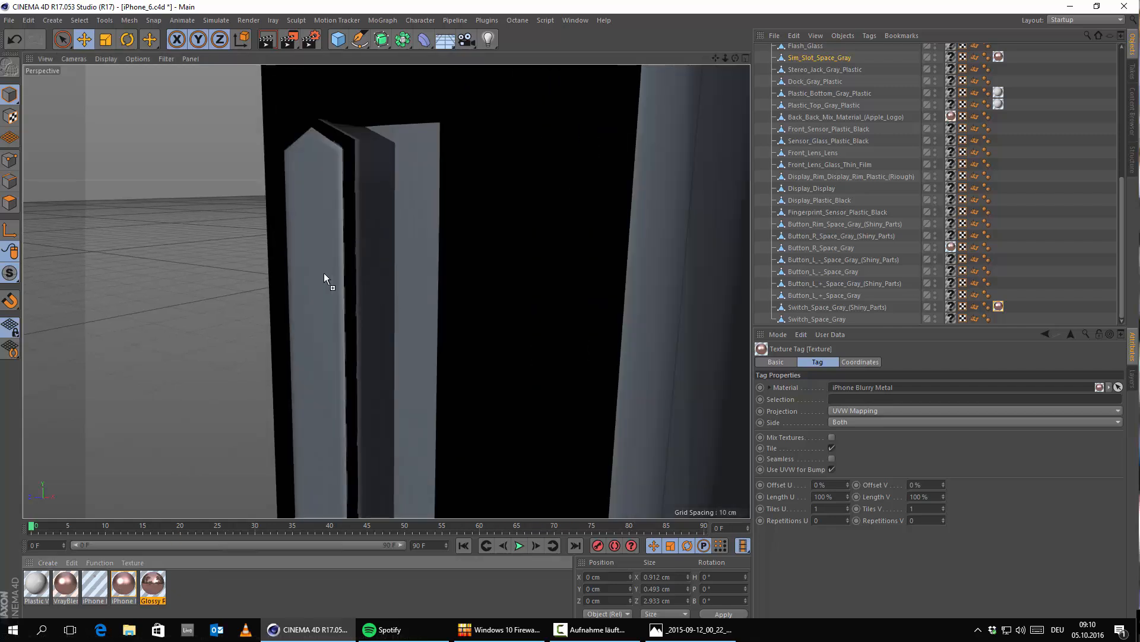
left_click_drag(324, 277, 324, 277)
scroll(423, 322, "up", 2)
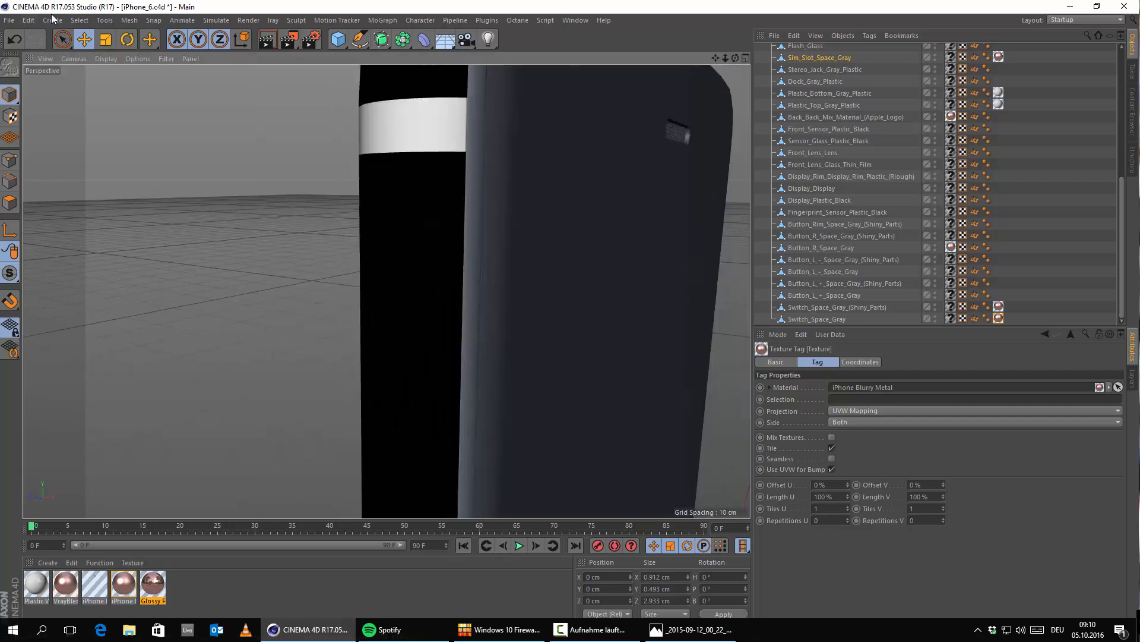
left_click(14, 39)
Step: Apply the iPhone Blurry Metal material to the front face of the mute switch, Switch_Space_Gray
scroll(426, 364, "up", 2)
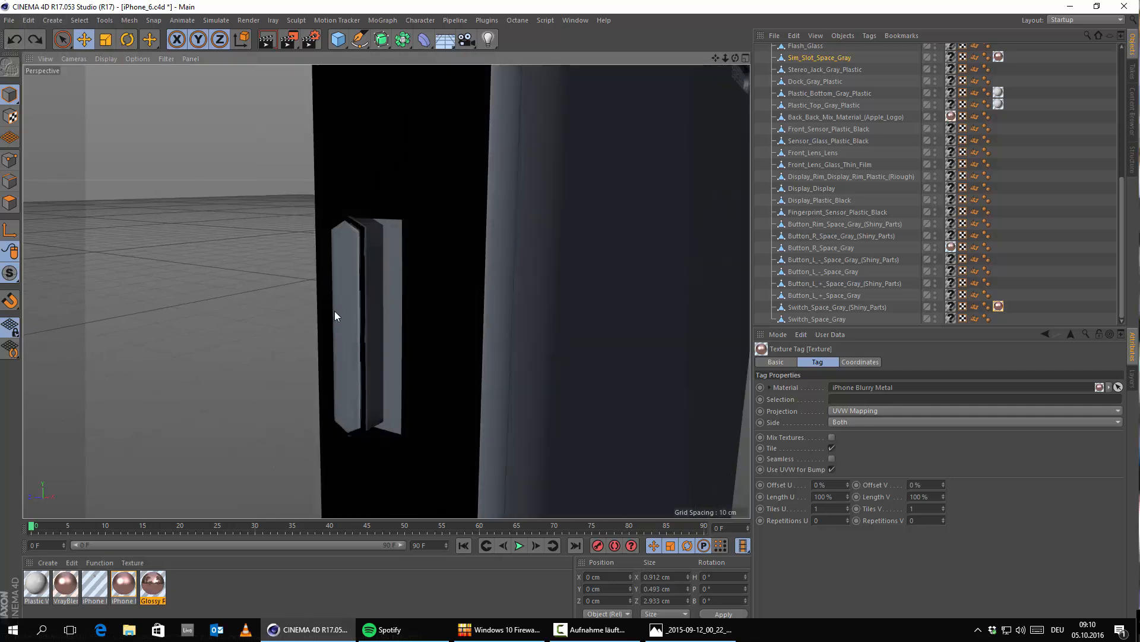
left_click_drag(123, 585, 354, 321)
Step: Apply the iPhone Blurry Metal material to both volume buttons and their shiny parts
scroll(356, 321, "down", 5)
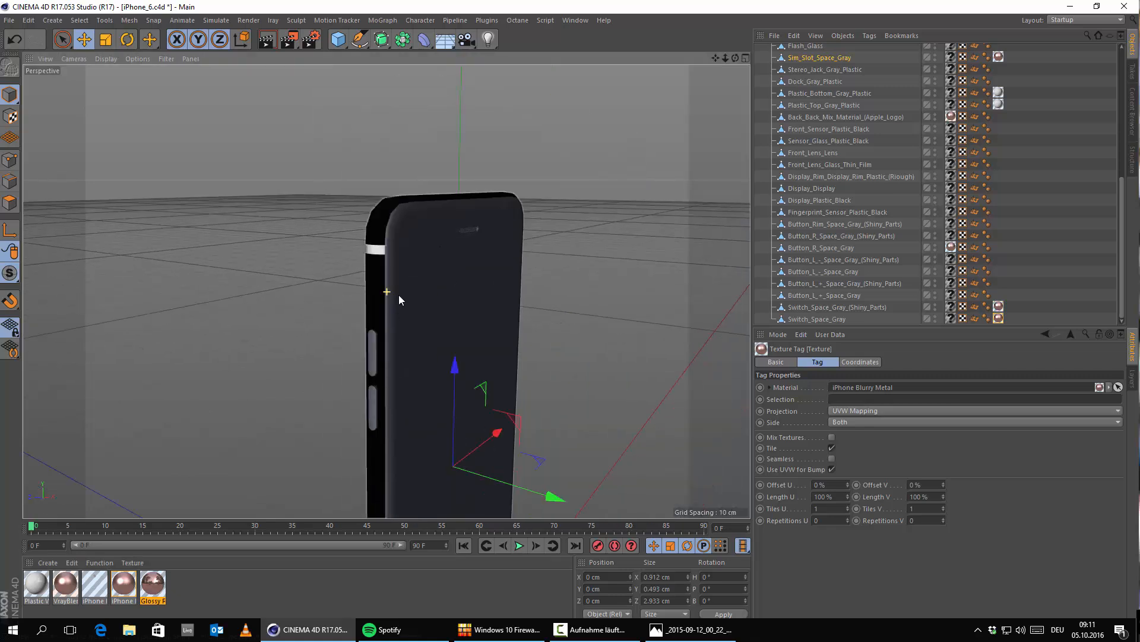
scroll(398, 296, "up", 6)
left_click_drag(118, 588, 373, 289)
scroll(443, 206, "up", 5)
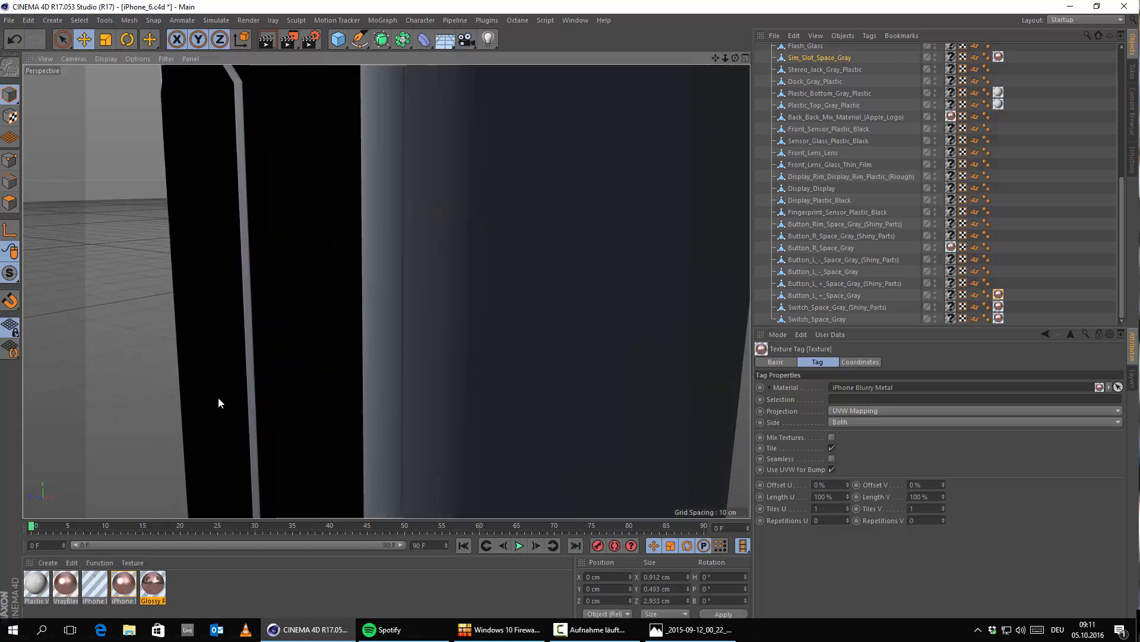
left_click_drag(219, 396, 286, 401, "alt")
middle_click_drag(286, 400, 295, 410, "alt")
left_click_drag(121, 575, 316, 372)
middle_click_drag(316, 372, 324, 92, "alt")
left_click_drag(122, 583, 316, 332)
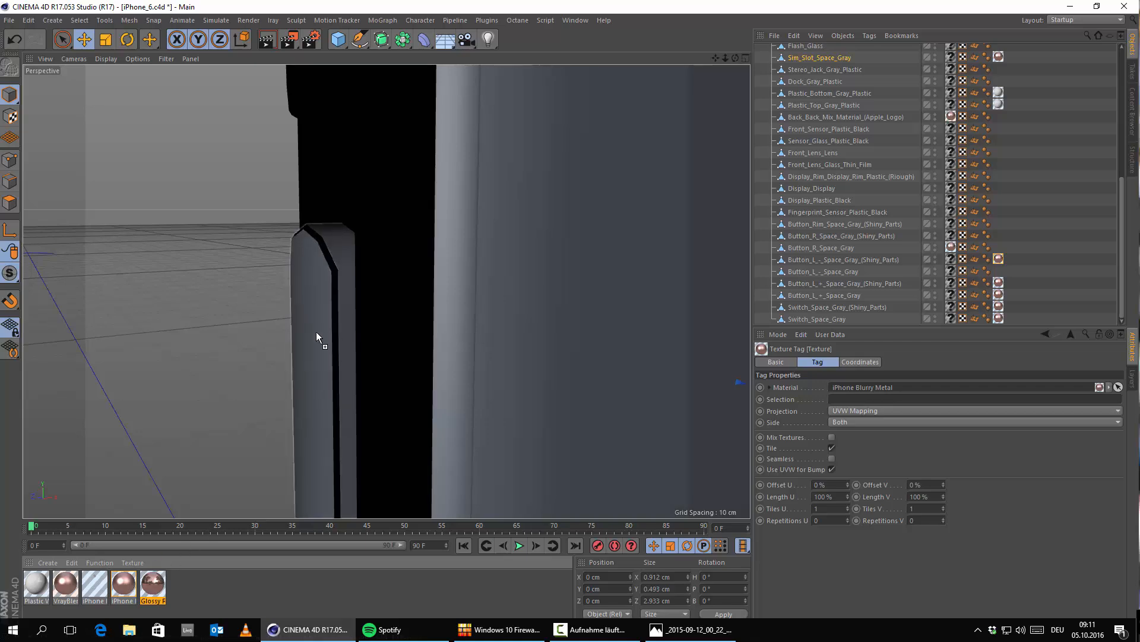
Step: Apply the Glossy Rose Gold material to the ring around the home button
scroll(332, 358, "down", 10)
middle_click_drag(351, 369, 348, 24, "alt")
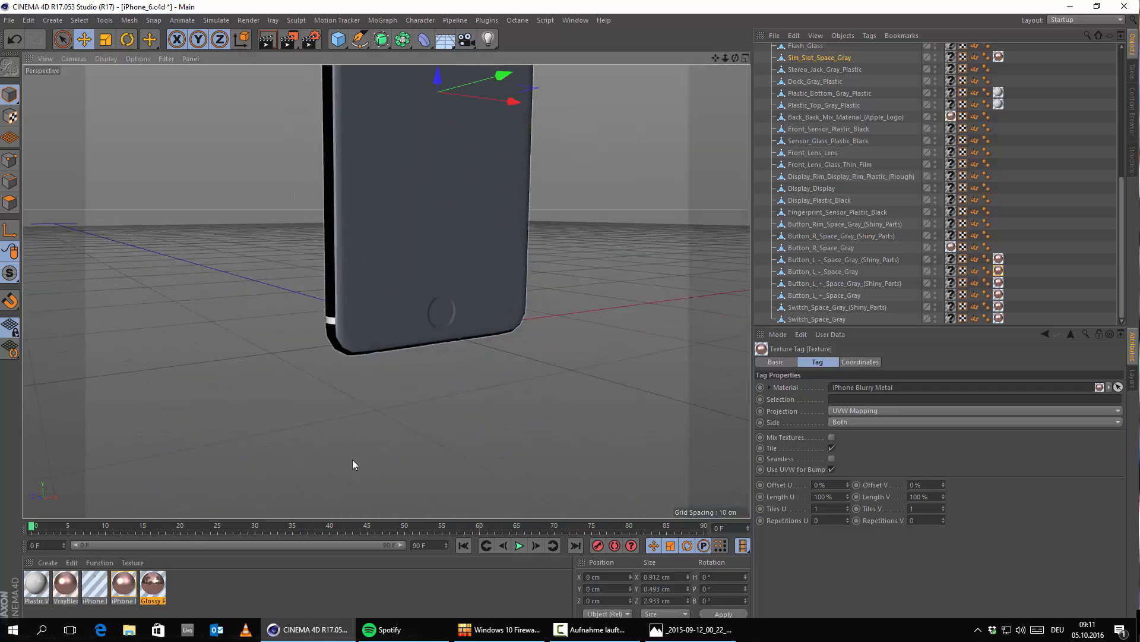
left_click_drag(352, 458, 482, 280, "alt")
scroll(474, 278, "up", 8)
scroll(414, 337, "up", 3)
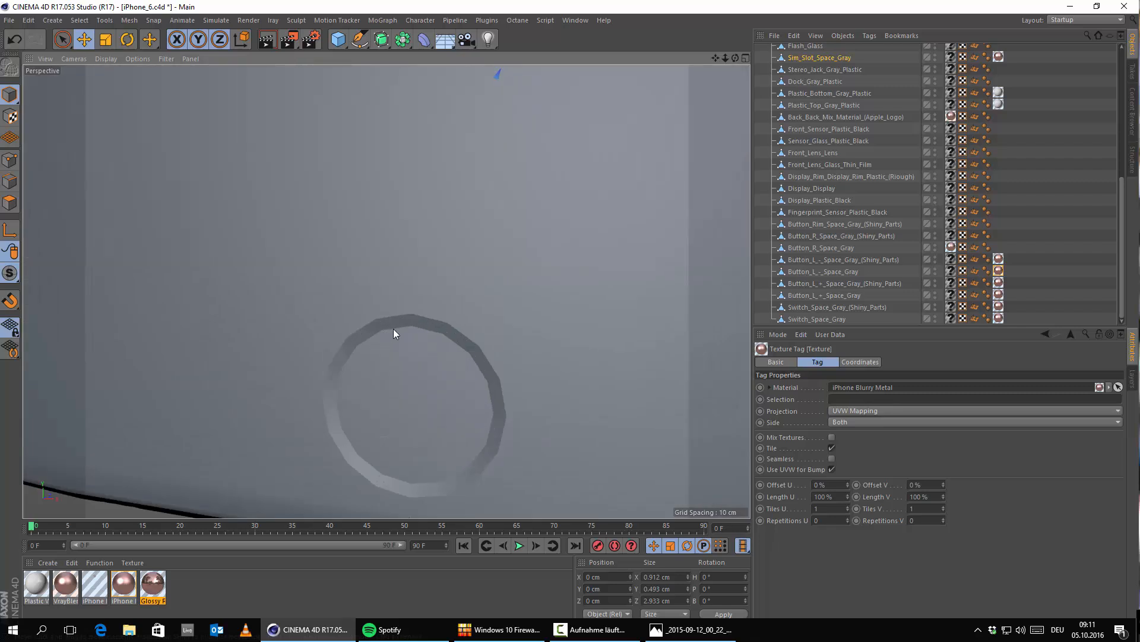
scroll(387, 329, "up", 3)
left_click_drag(151, 586, 349, 343)
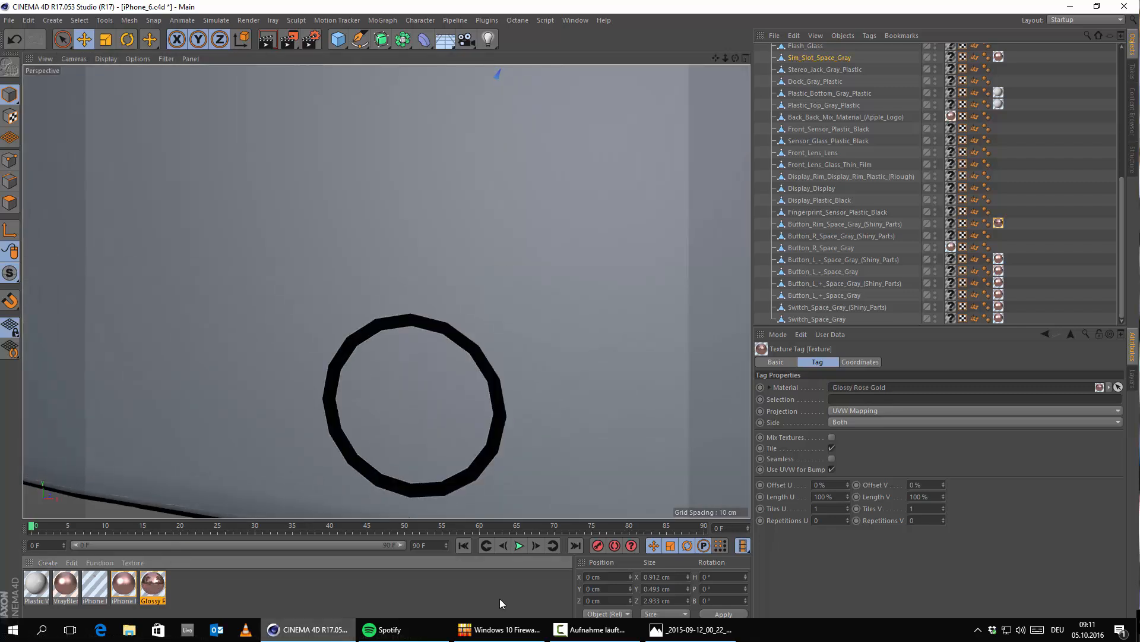
Step: Check the reference photo and apply the Plastic White material to the fingerprint sensor inside the home button ring
left_click(713, 631)
left_click(707, 631)
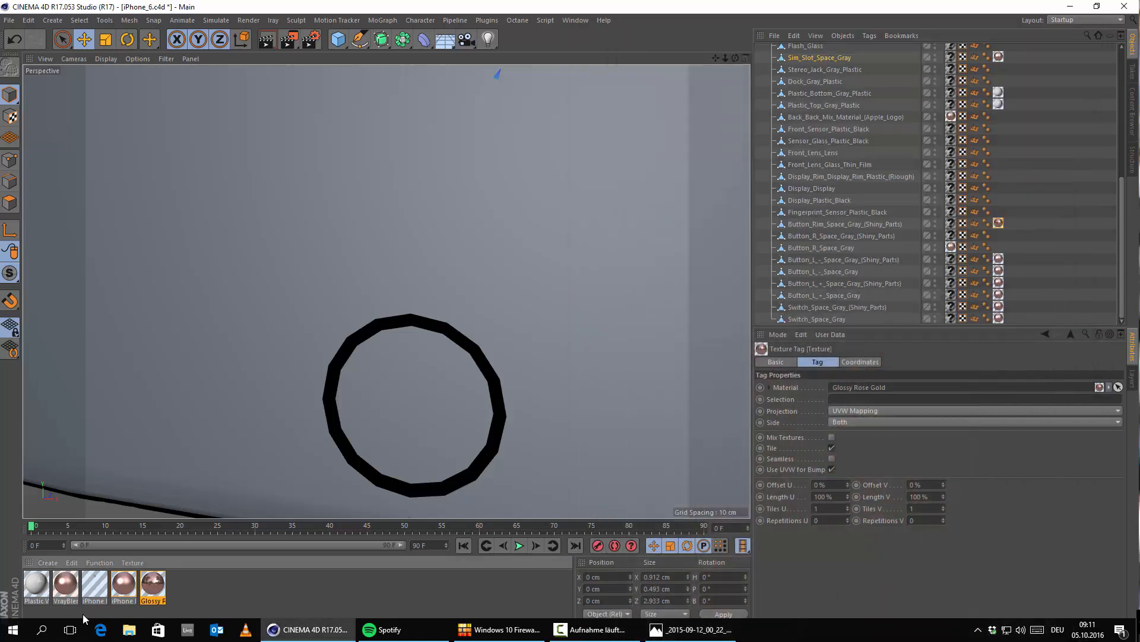
left_click_drag(36, 592, 420, 380)
scroll(389, 303, "down", 3)
scroll(389, 299, "down", 3)
left_click_drag(318, 344, 361, 312, "alt")
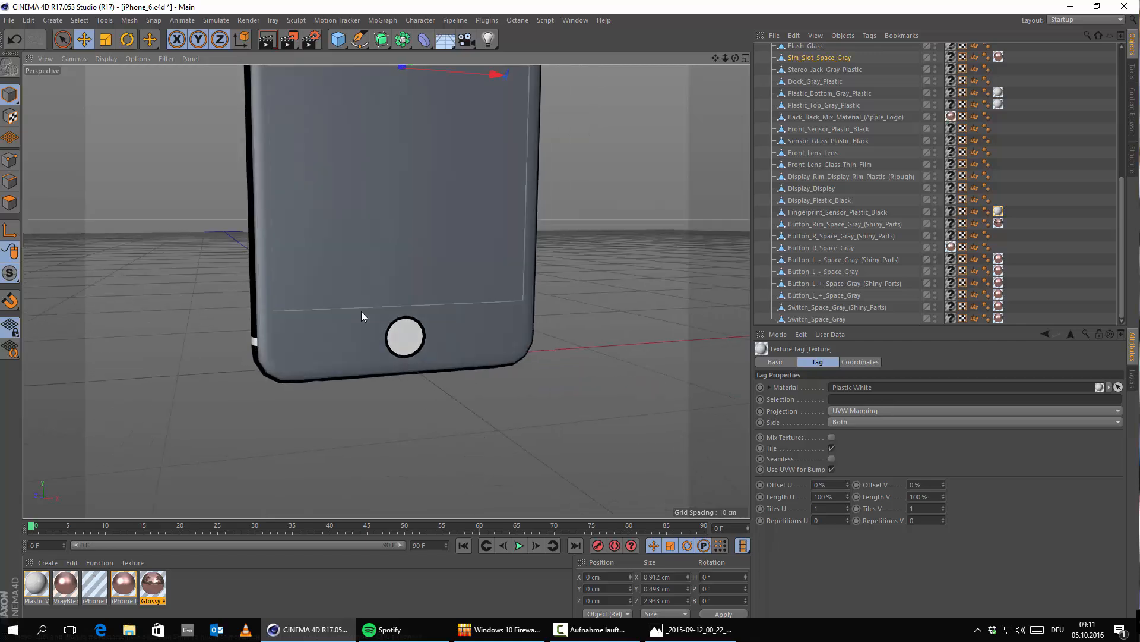
Step: Compare with the reference photo and apply the Plastic White material to the phone's front panel, Display_Plastic_Black
middle_click_drag(361, 312, 369, 412, "alt")
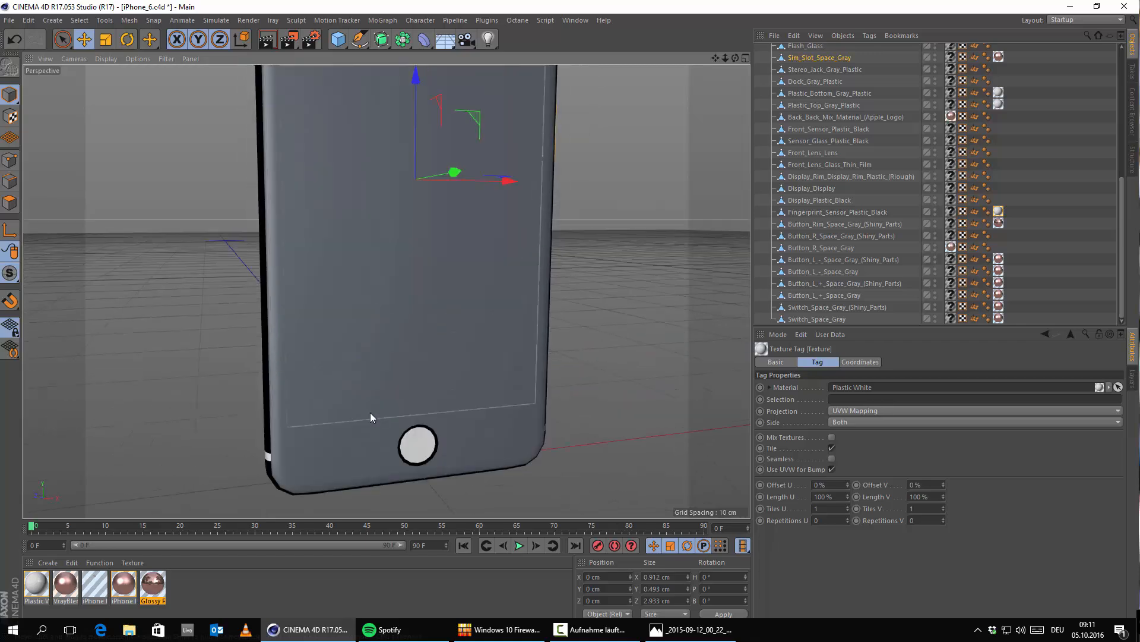
left_click(707, 630)
left_click(707, 630)
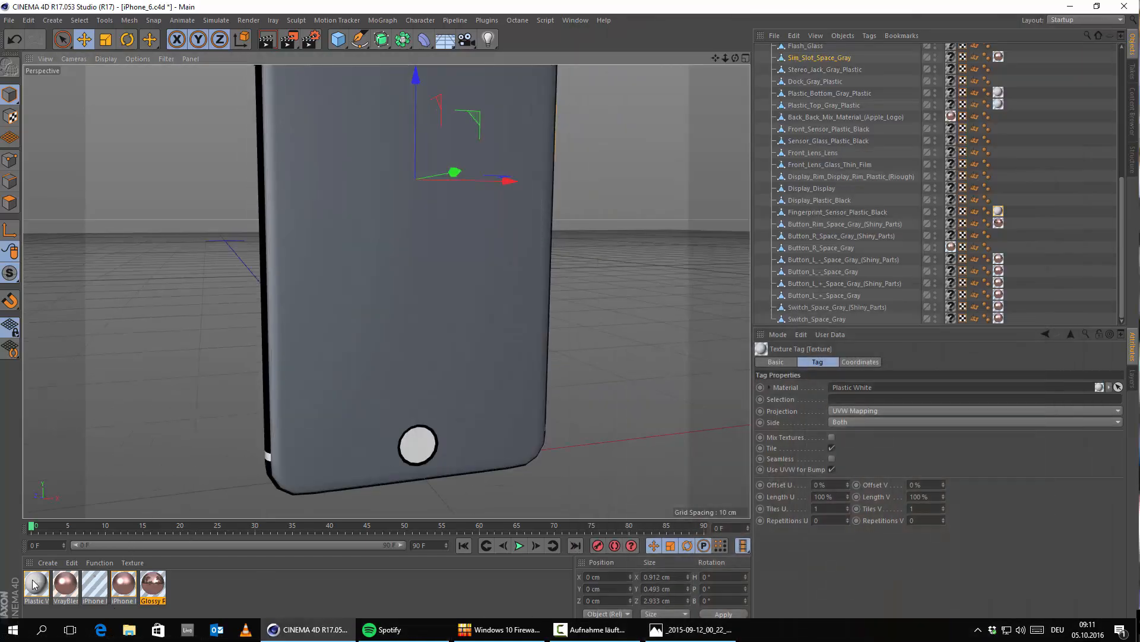
left_click_drag(38, 592, 276, 283)
scroll(352, 397, "down", 5)
middle_click_drag(405, 262, 461, 295, "alt")
scroll(457, 288, "up", 7)
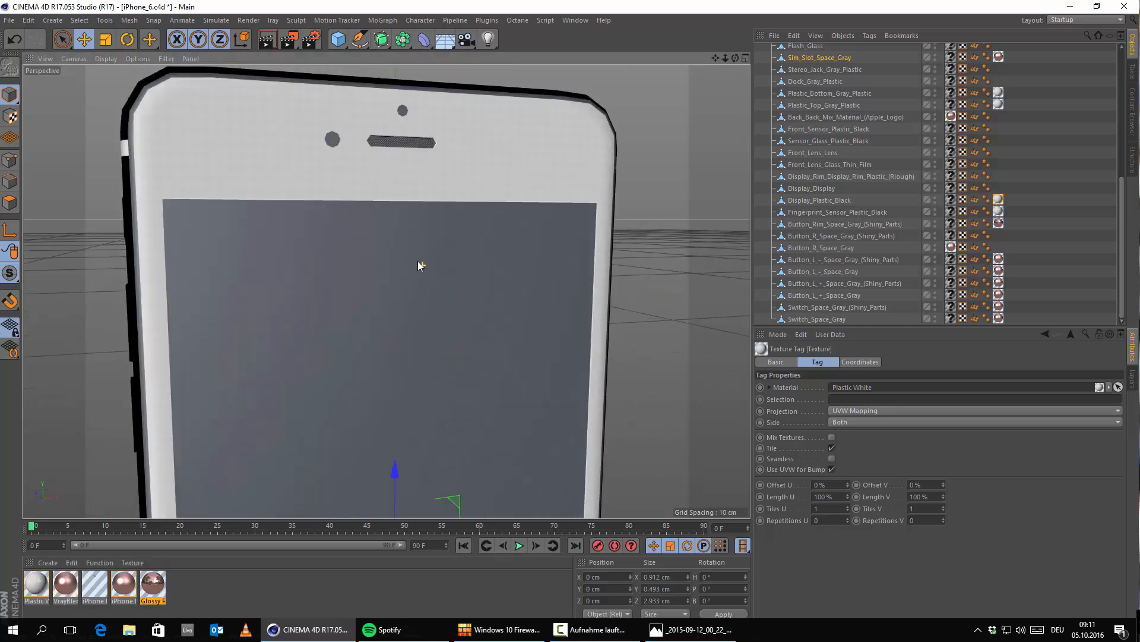
left_click_drag(381, 293, 297, 305, "alt")
middle_click_drag(382, 437, 387, 290, "alt")
right_click_drag(365, 225, 169, 454, "alt")
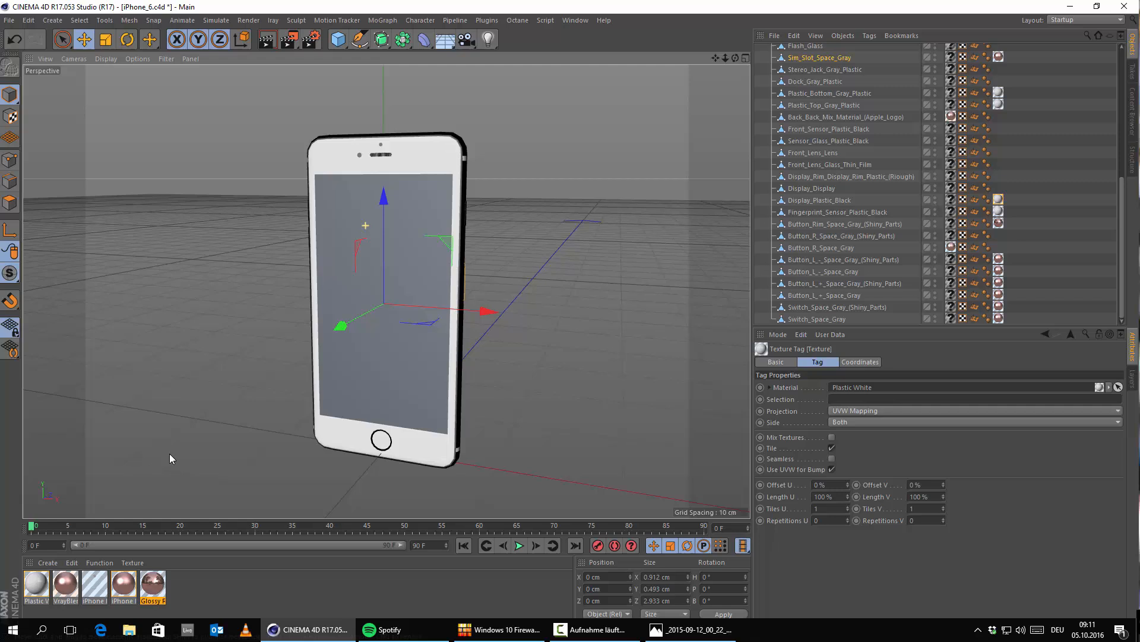
Step: Create a V-Ray Advanced Material and name it Bg
left_click(39, 563)
mouse_move(128, 465)
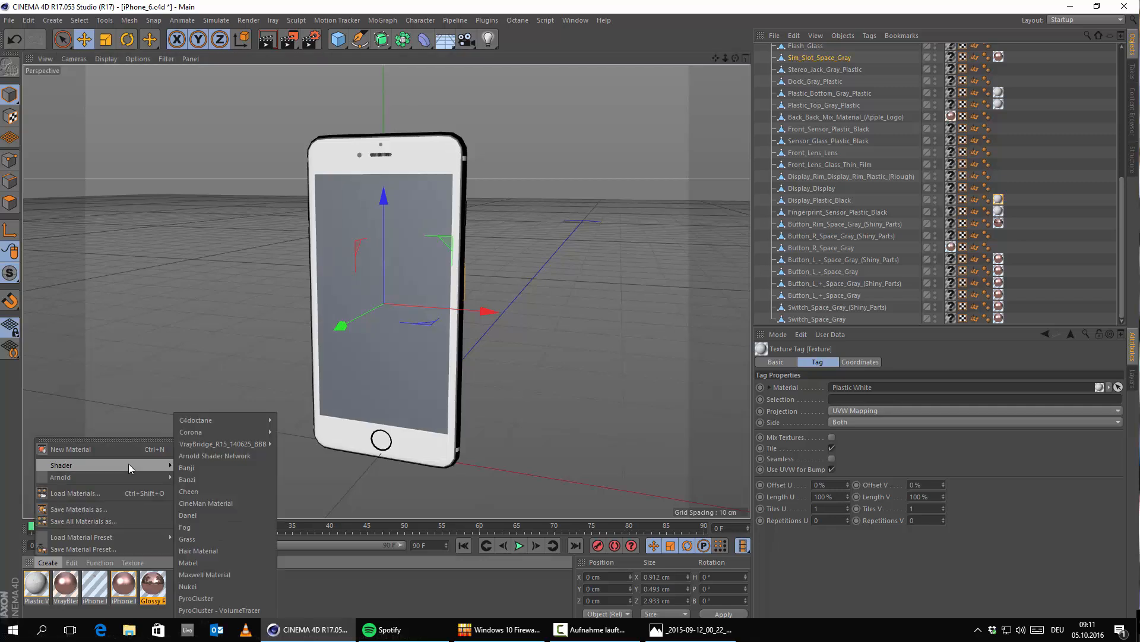
mouse_move(252, 444)
left_click(331, 462)
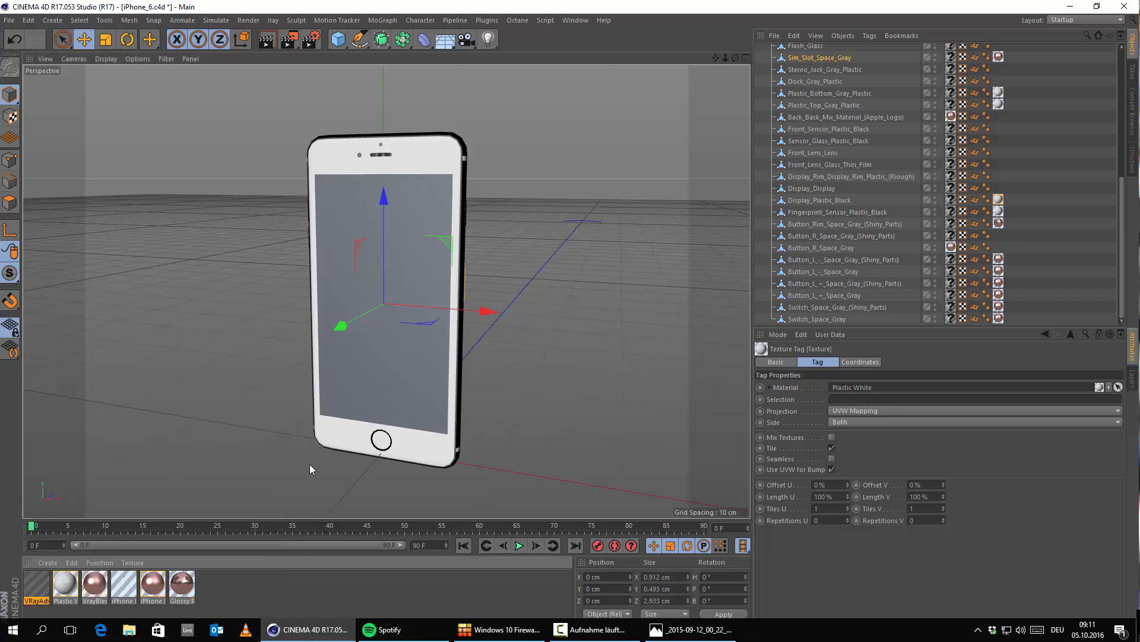
double_click(45, 584)
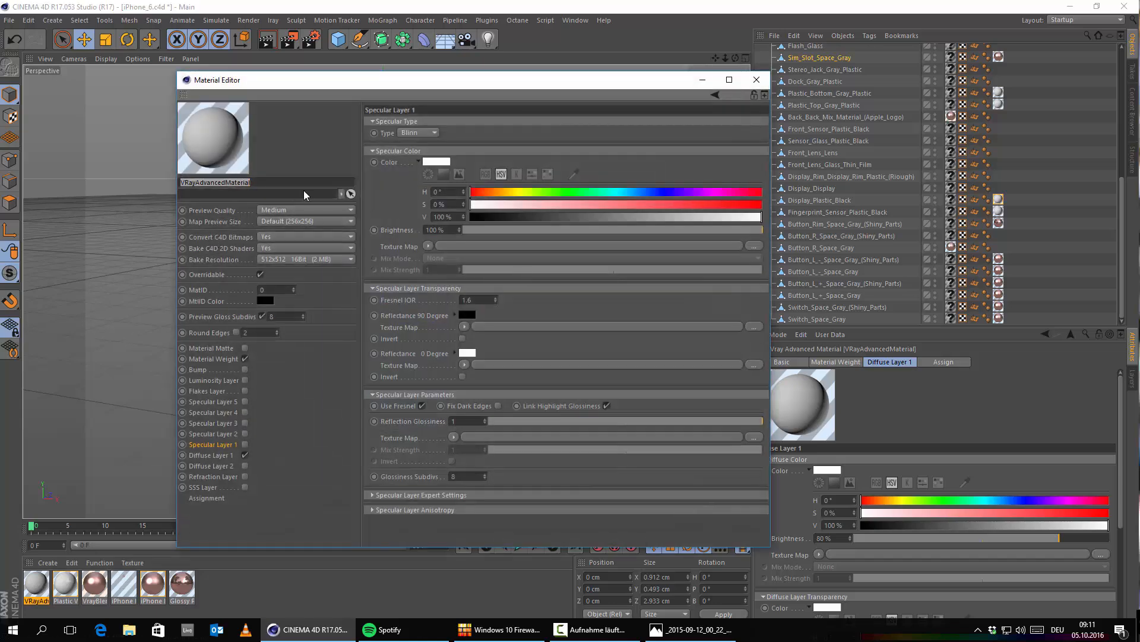
key("BackSpace")
type("Bg Logo")
key("Return")
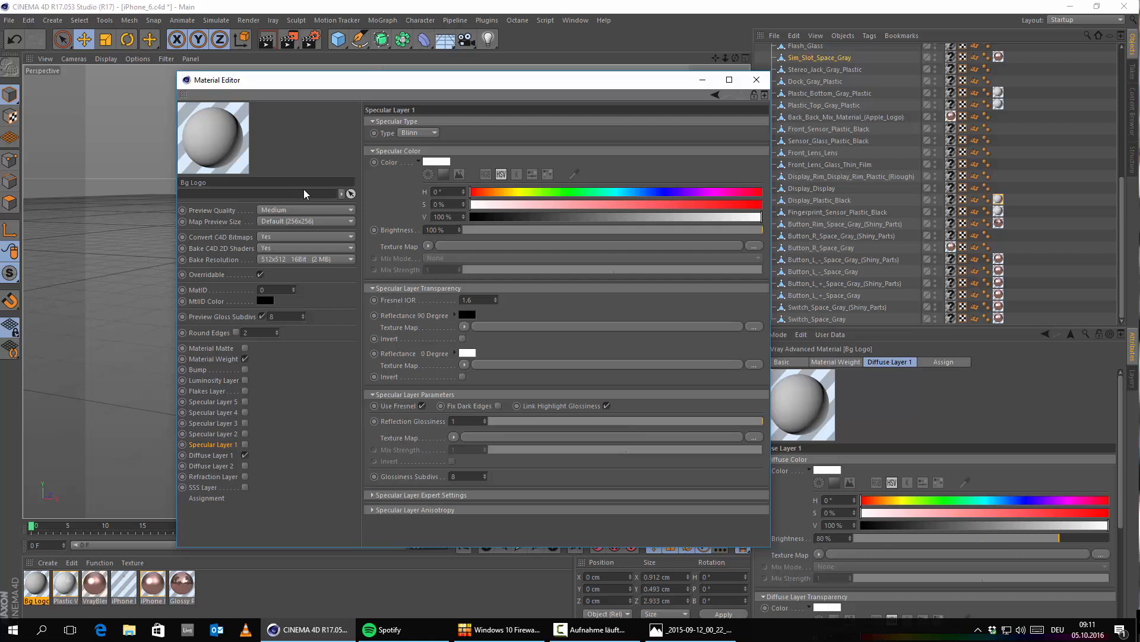
key("BackSpace")
key("BackSpace")
key("Return")
Step: Load Bg.tif from the Chapter 13 - iPhone Product Shot folder as the Bg material's Diffuse Layer 1 texture map
left_click(211, 455)
left_click(427, 217)
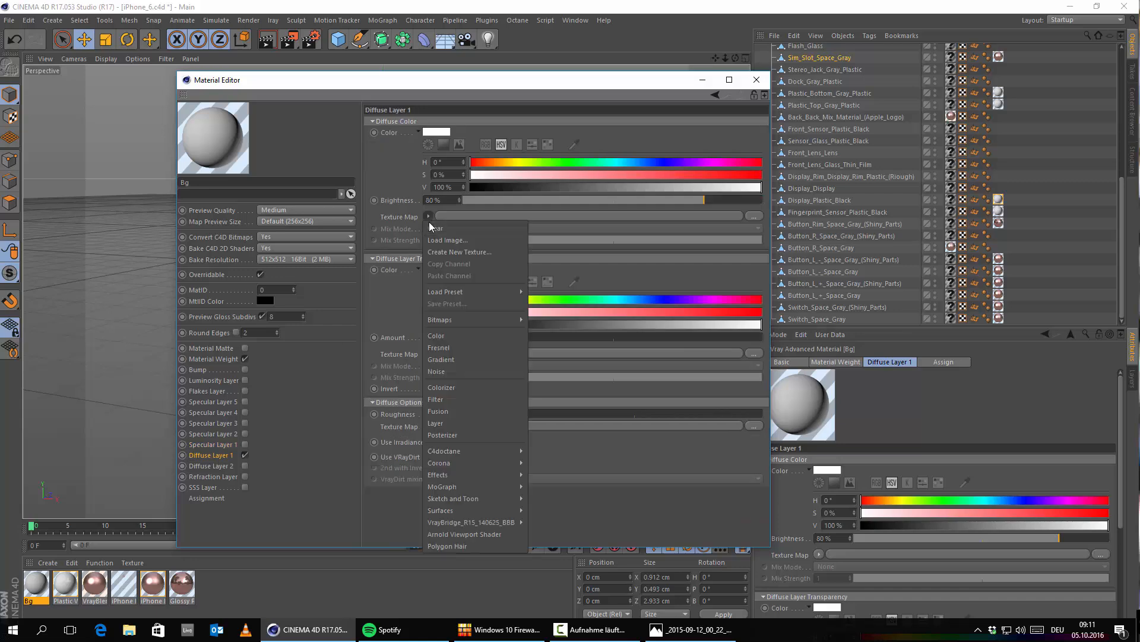
left_click(445, 235)
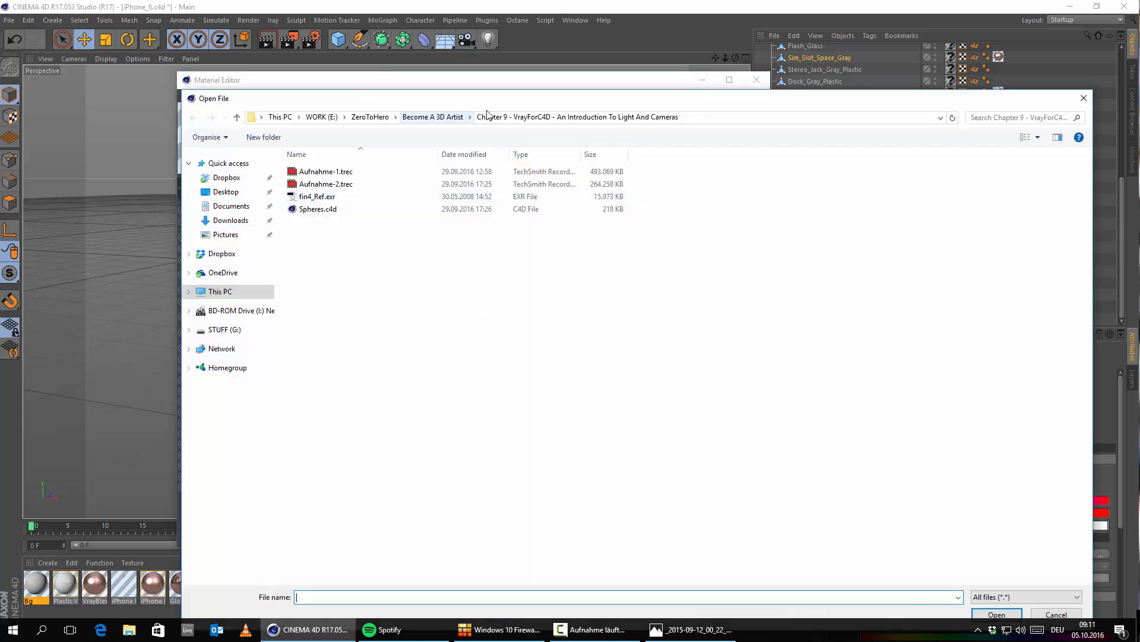
left_click(428, 117)
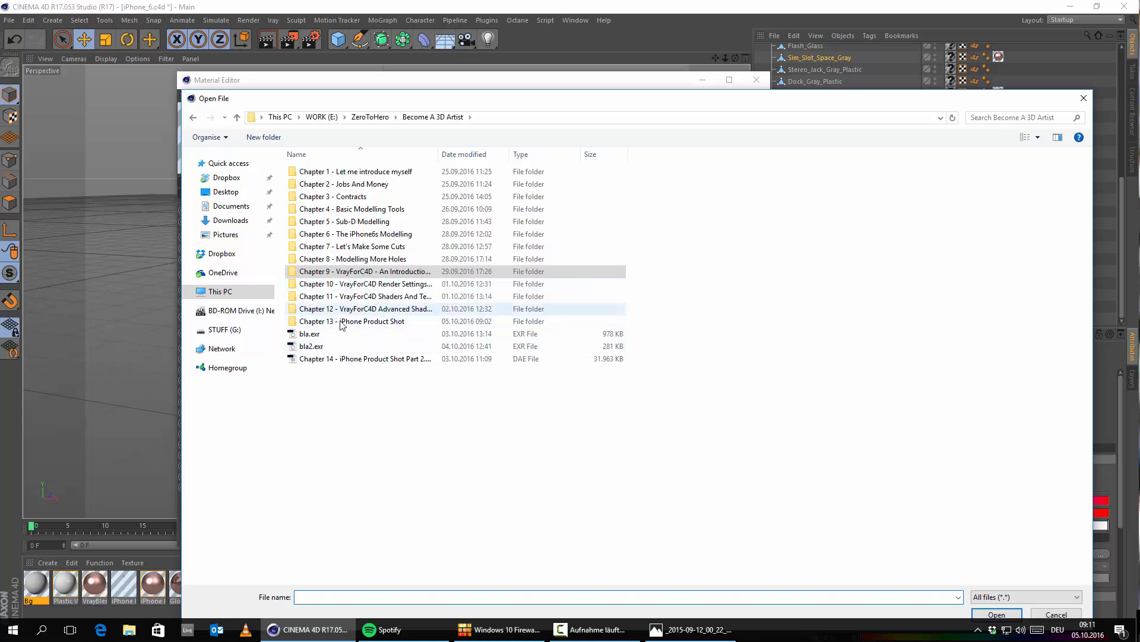
double_click(333, 321)
double_click(383, 190)
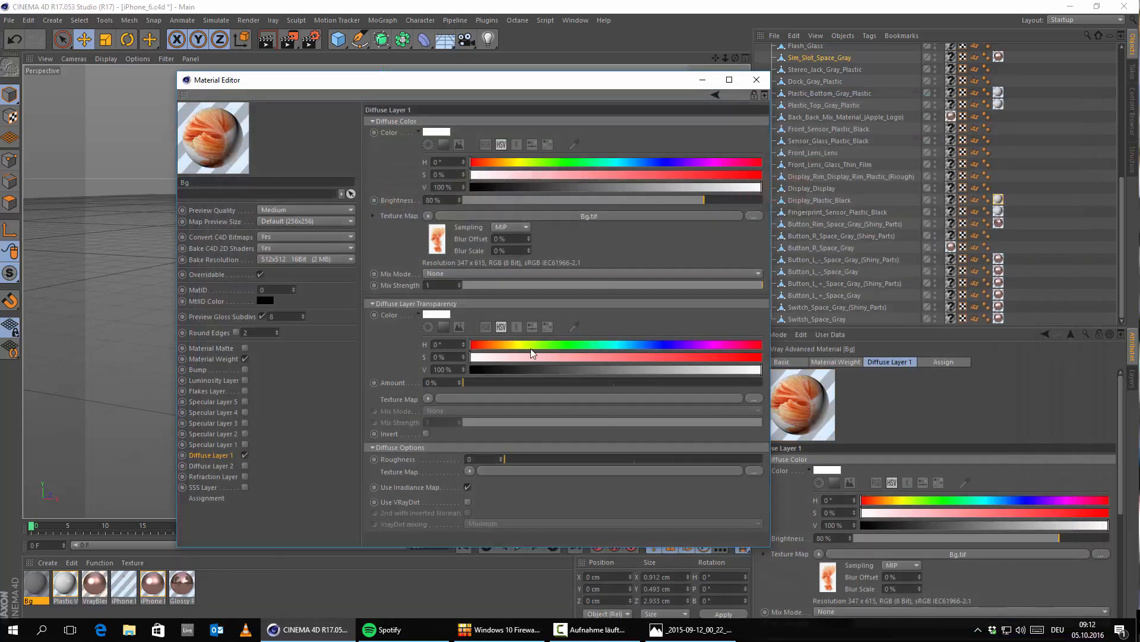
left_click(757, 81)
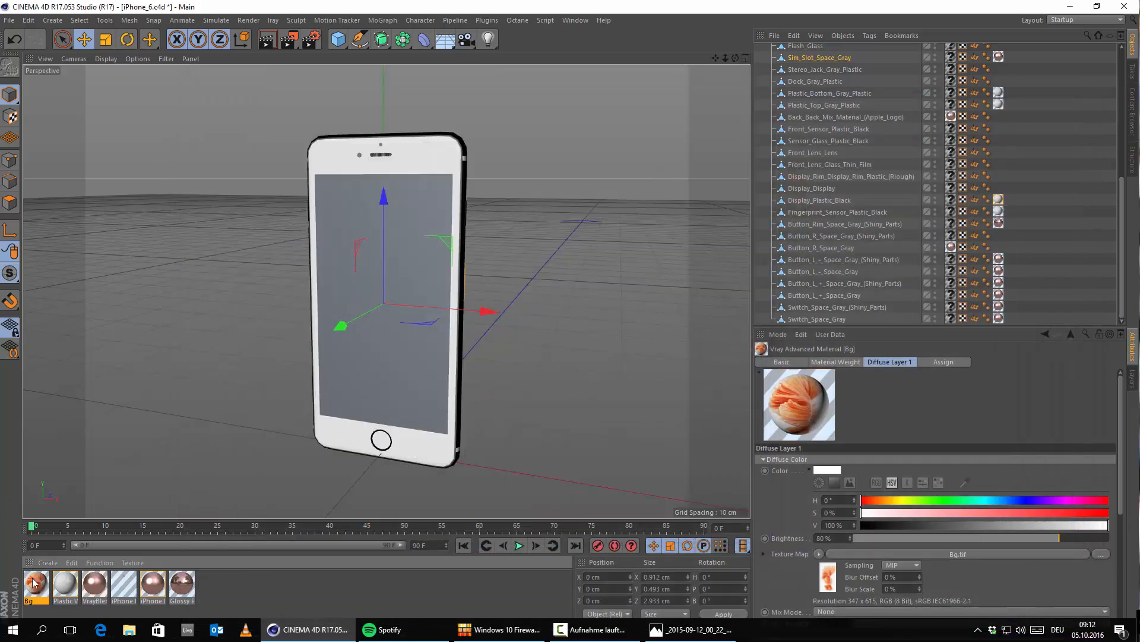
Step: Apply the Bg material to the phone's screen, Display_Display, replacing its existing material, and check the image from several angles
left_click(349, 209)
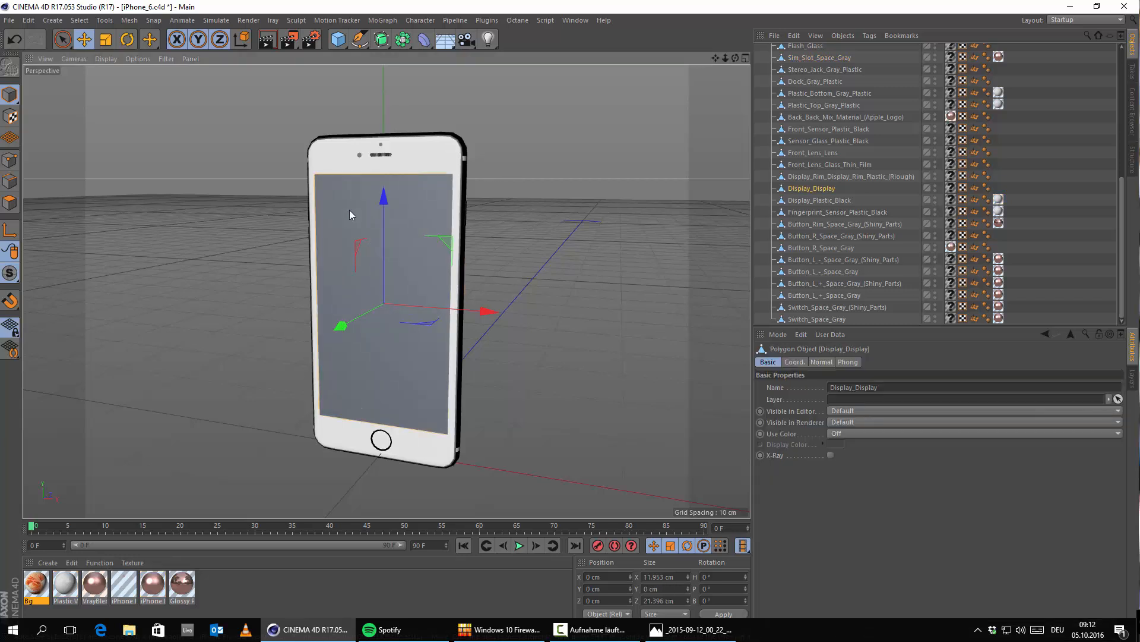
left_click_drag(35, 582, 952, 191)
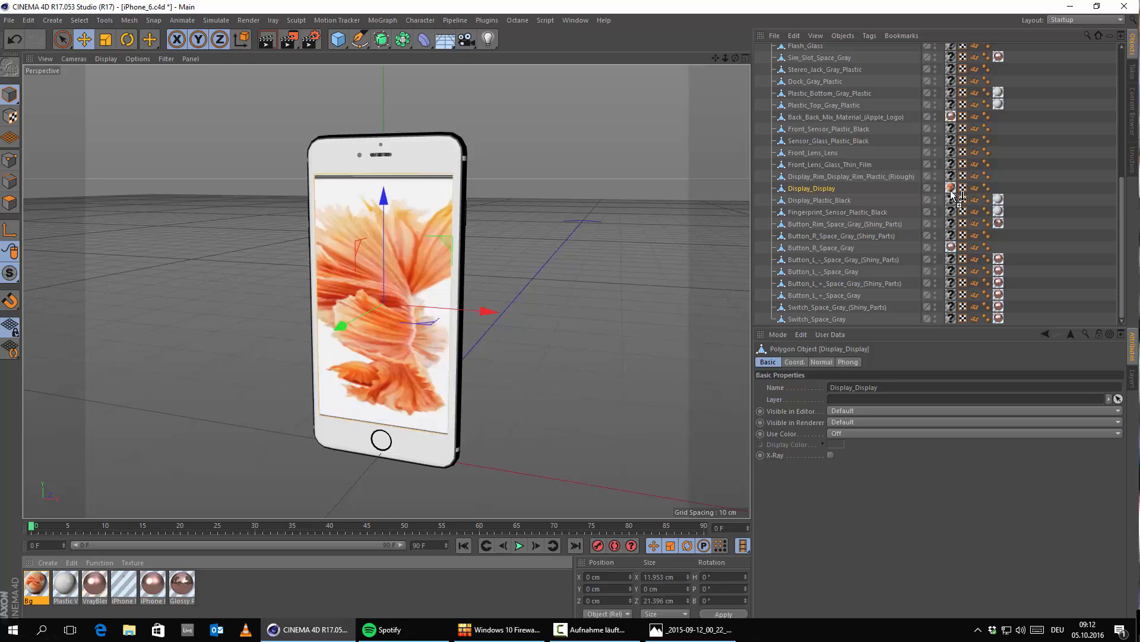
right_click_drag(314, 247, 423, 312, "alt")
left_click_drag(423, 312, 411, 369, "alt")
middle_click_drag(411, 368, 407, 220, "alt")
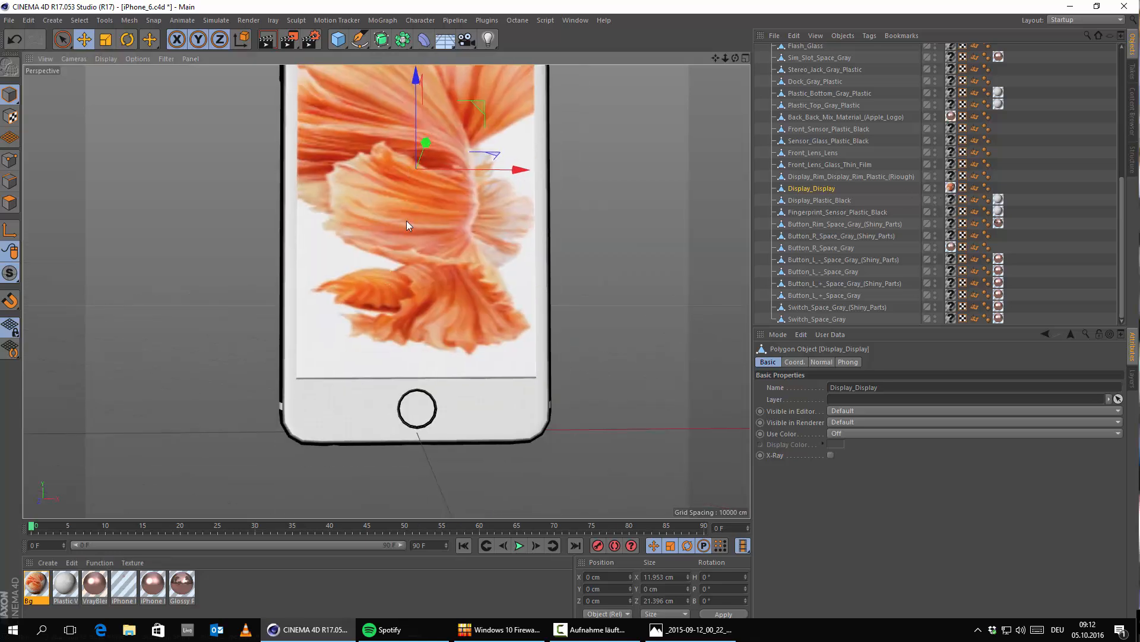
right_click_drag(407, 219, 387, 269, "alt")
left_click_drag(387, 270, 440, 234, "alt")
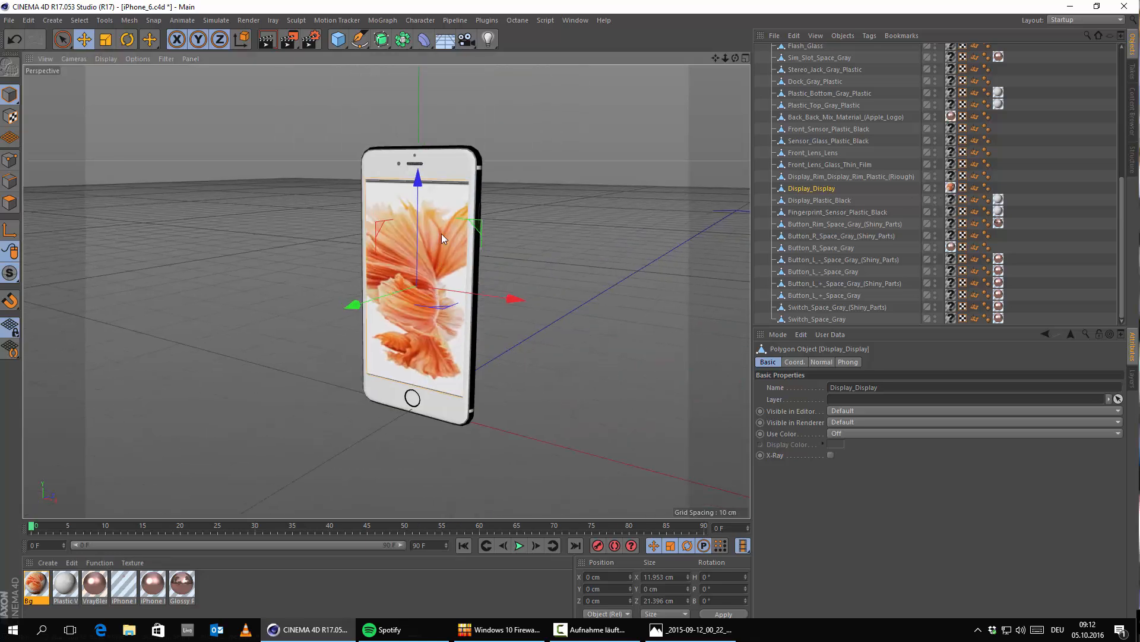
Step: Set the projection of the screen's Bg texture tag to Cubic
left_click(951, 189)
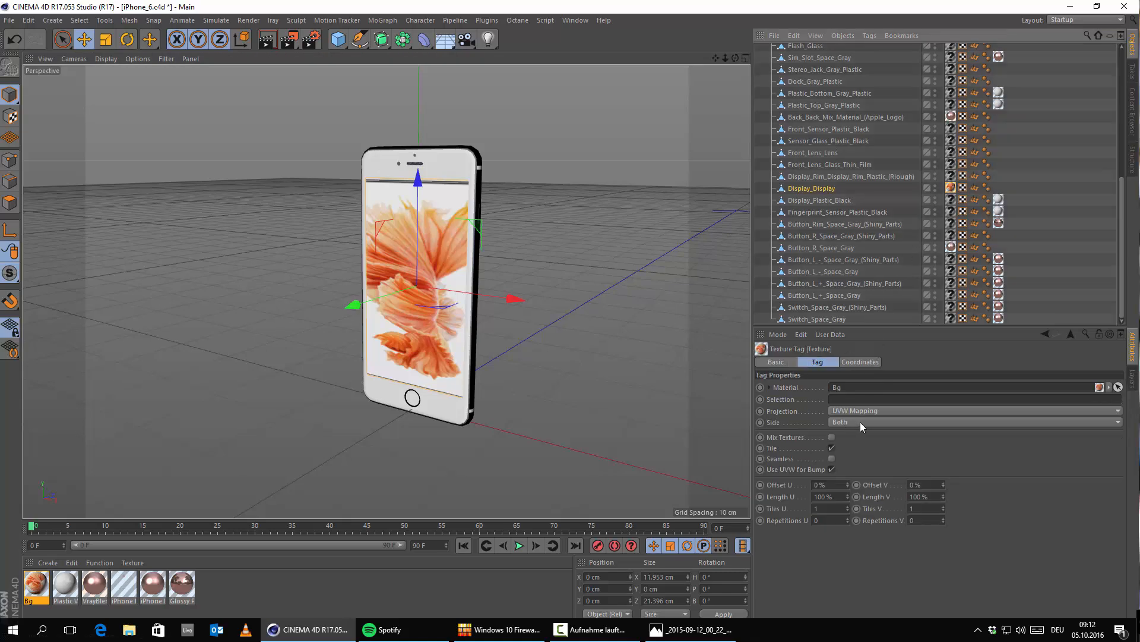
left_click(876, 408)
left_click(843, 458)
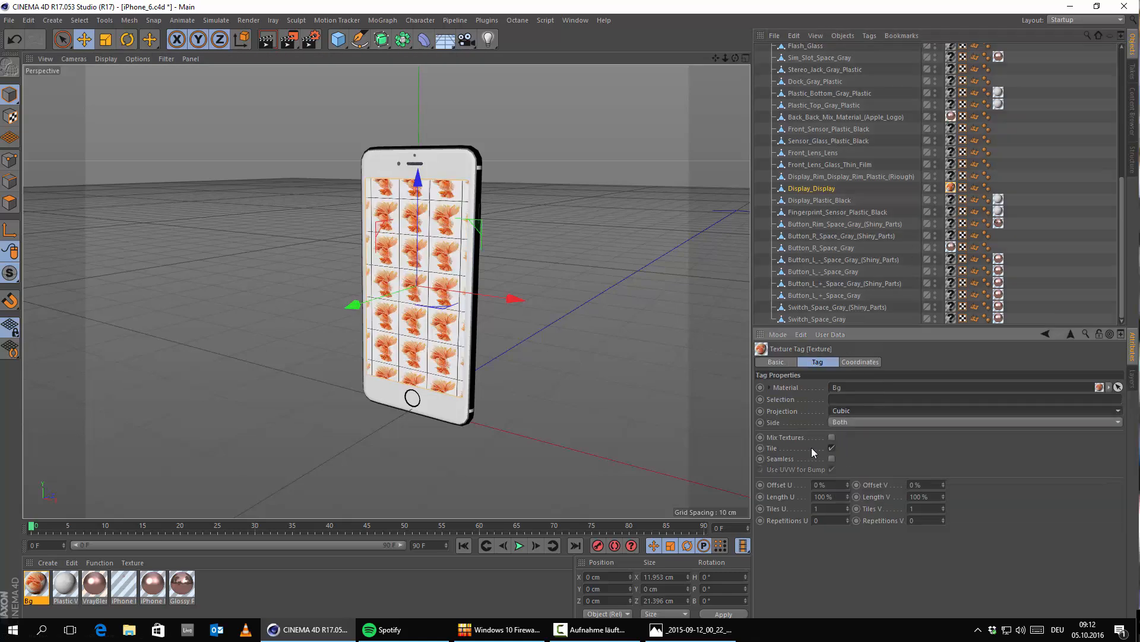
scroll(414, 273, "up", 4)
left_click_drag(414, 273, 439, 291, "alt")
middle_click_drag(380, 362, 472, 363, "alt")
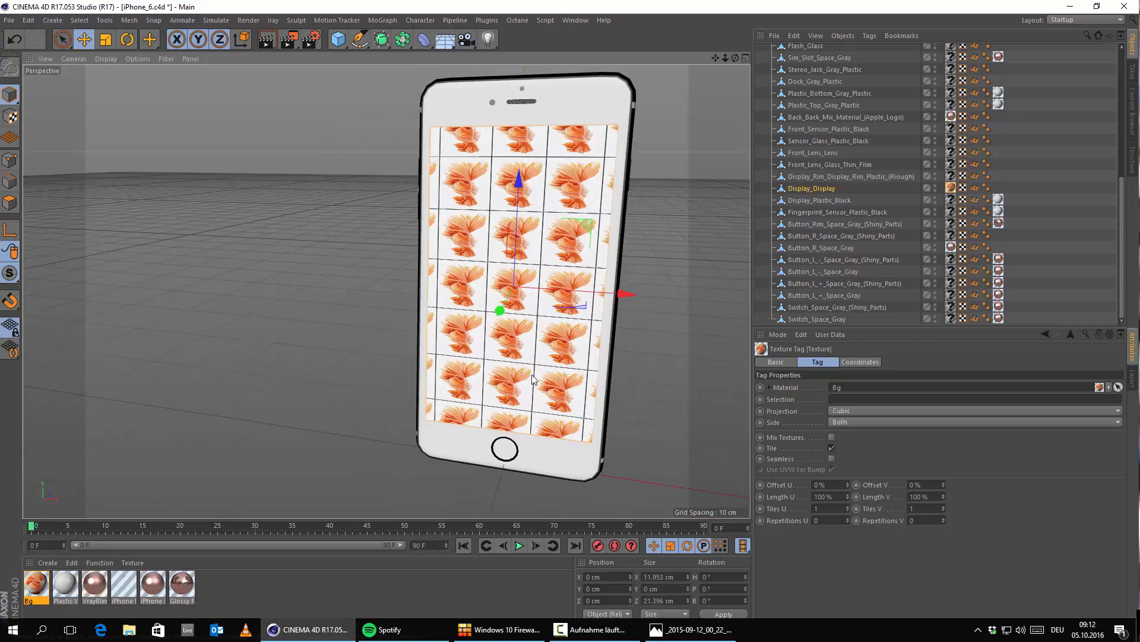
left_click_drag(464, 369, 490, 373, "alt")
middle_click_drag(489, 373, 409, 391, "alt")
Step: Fit the screen image to the reference photo with Length U 335%, Length V 600%, Offset U -118% and Offset V -253%
left_click_drag(848, 485, 943, 491)
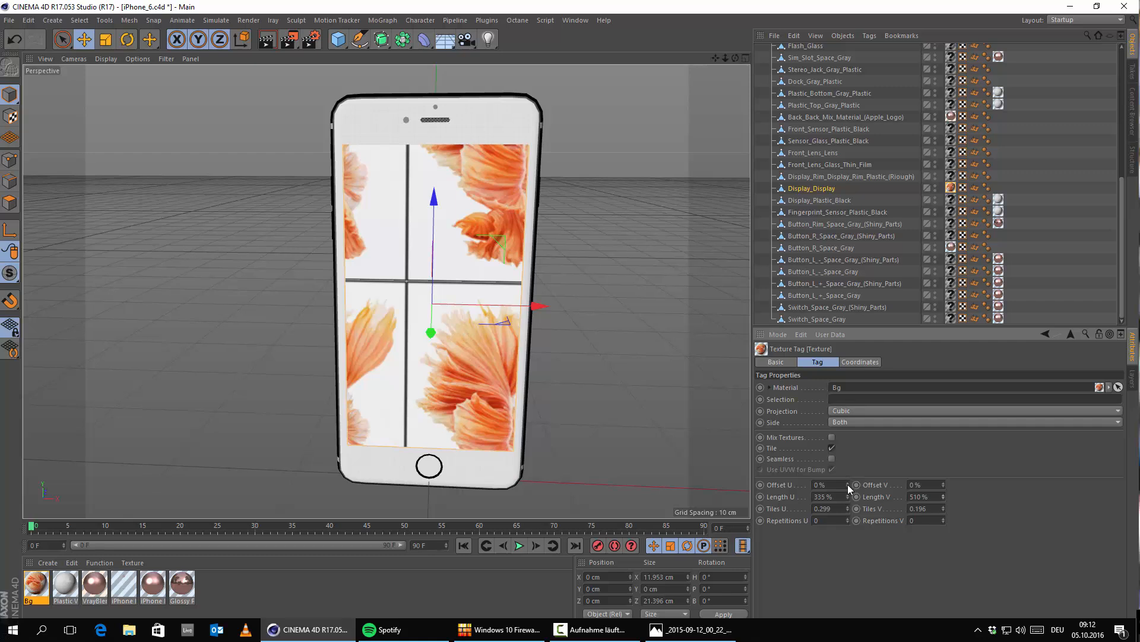
left_click_drag(849, 488, 781, 488)
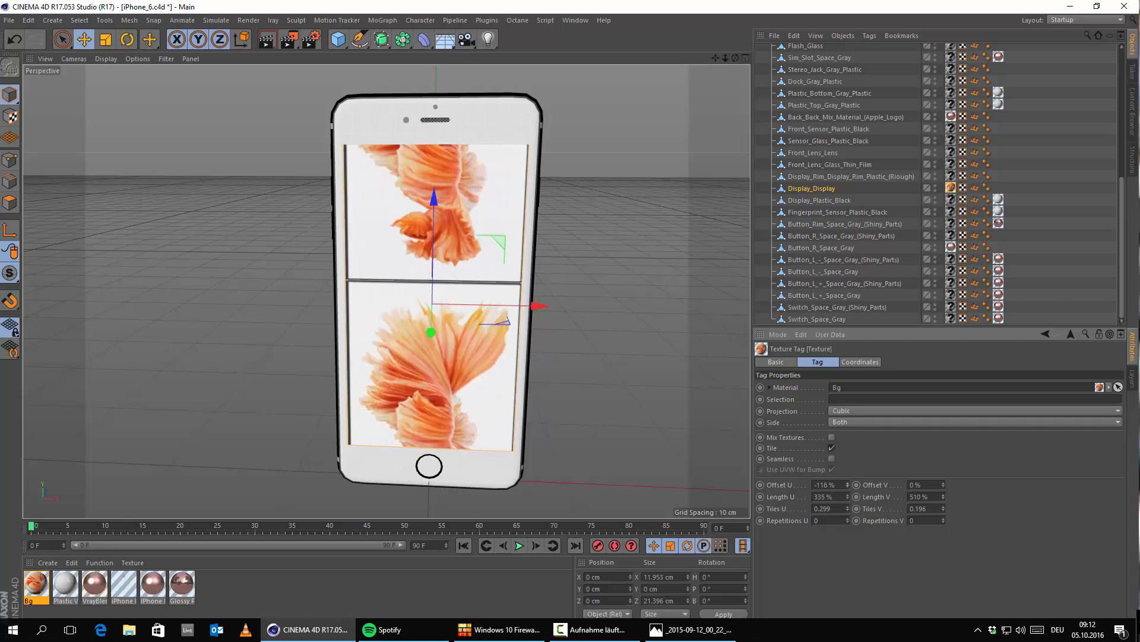
left_click(849, 486)
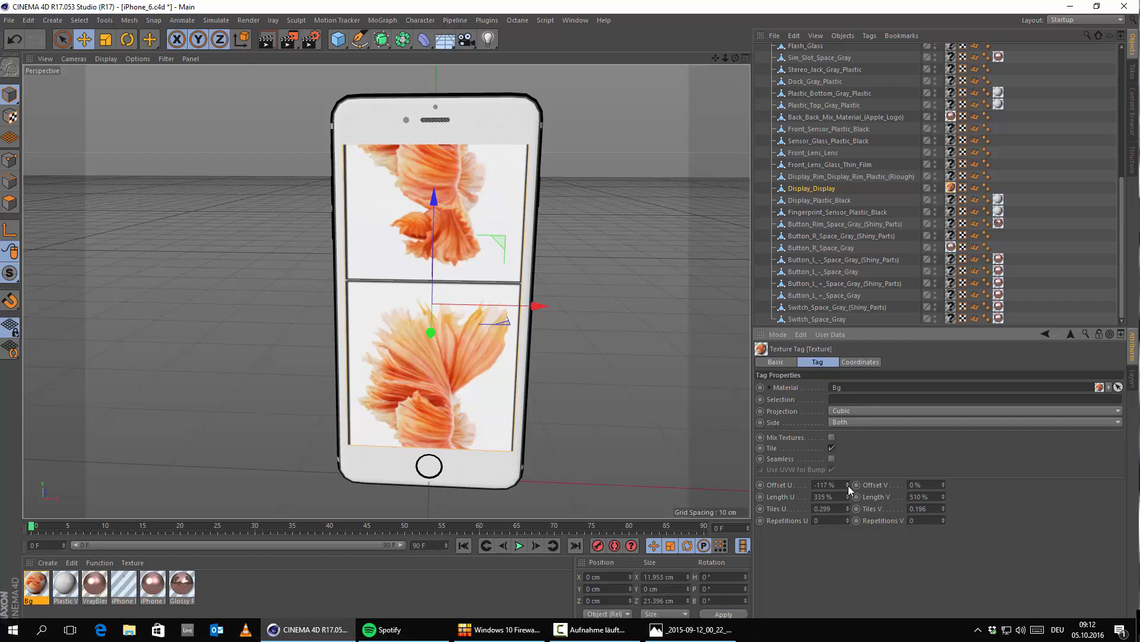
left_click(848, 486)
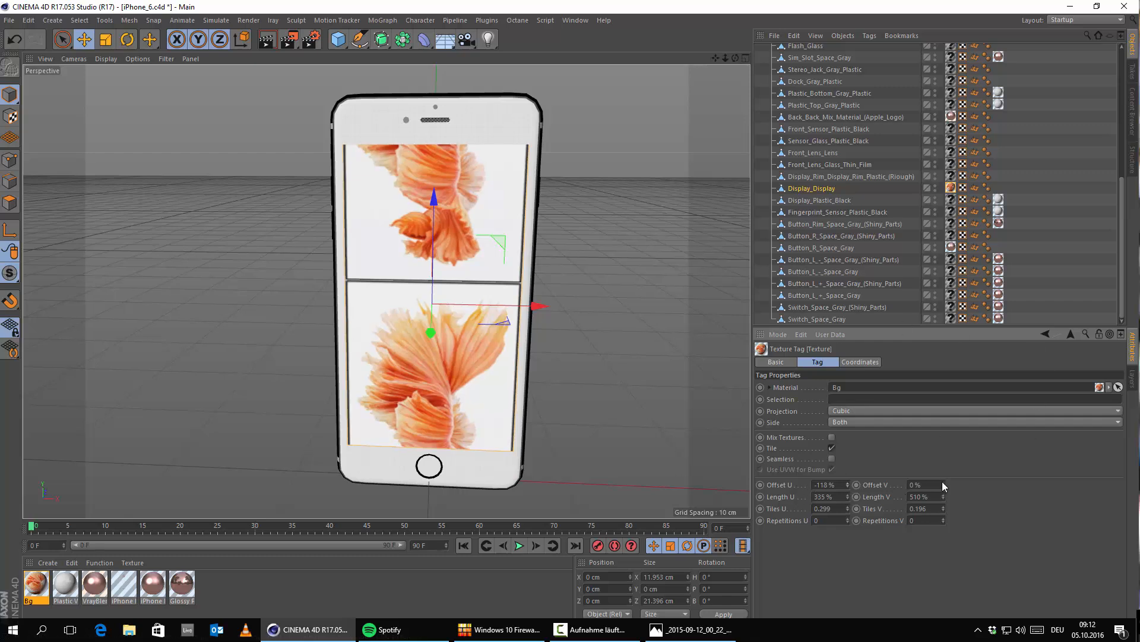
mouse_move(944, 486)
left_mouse_down()
mouse_move(873, 486)
mouse_move(944, 494)
mouse_move(943, 450)
mouse_move(943, 526)
mouse_move(946, 481)
left_mouse_up()
left_click_drag(641, 398, 507, 343, "alt")
left_click(708, 631)
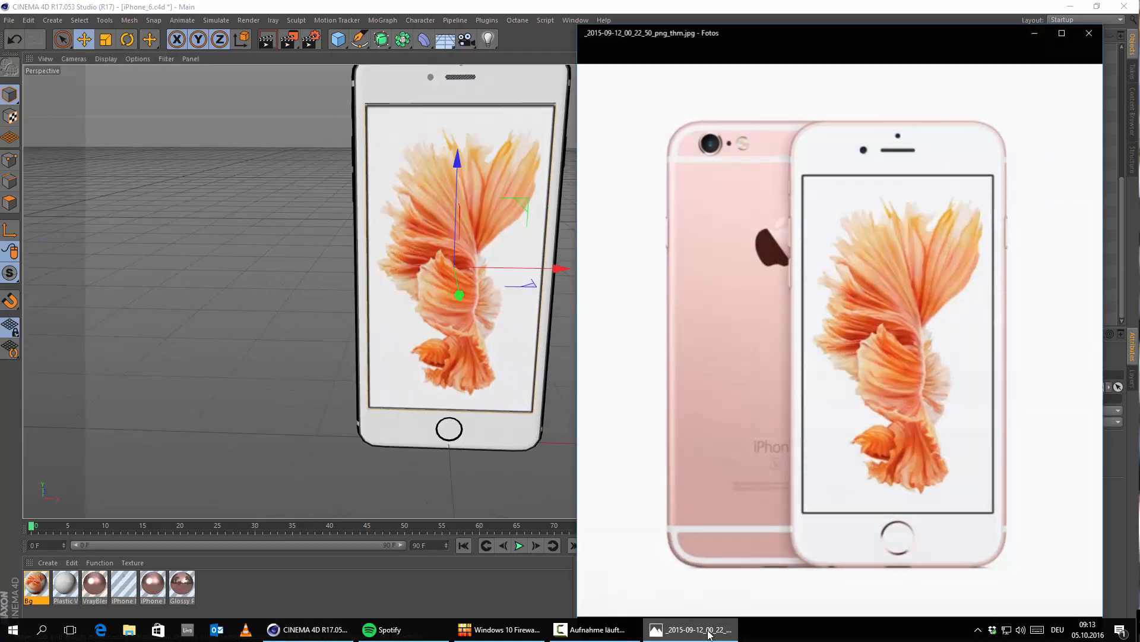
left_click(708, 631)
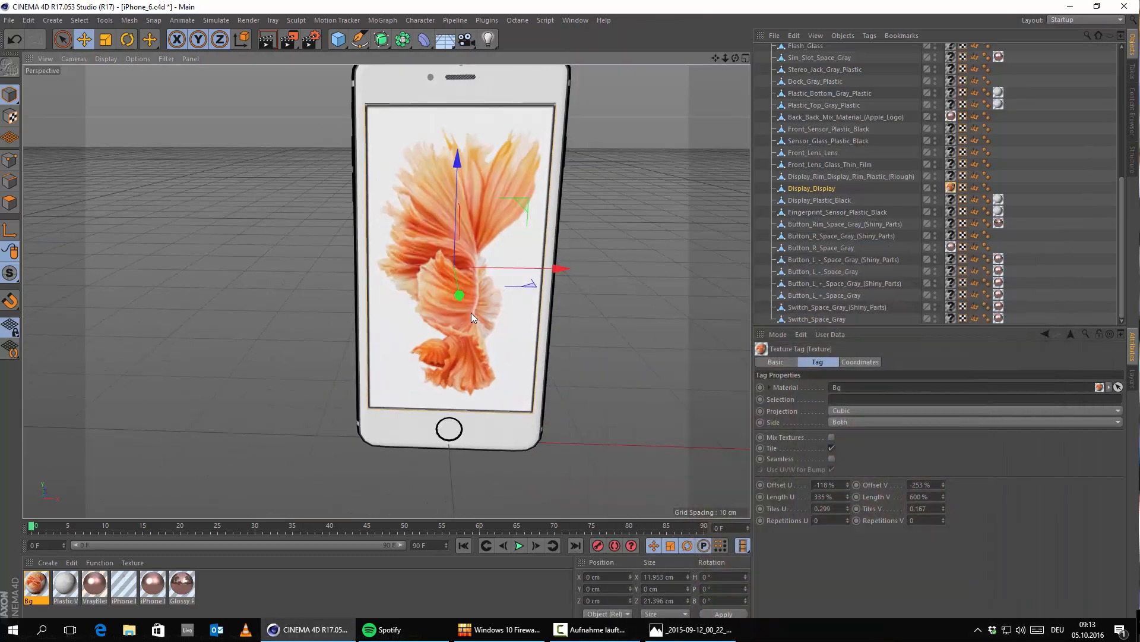
Step: Check the reference photo and apply the iPhone Blurry Metal material to the thin rim around the display
left_click_drag(472, 312, 512, 364, "alt")
right_click_drag(387, 116, 526, 267, "alt")
left_click_drag(528, 309, 362, 240, "alt")
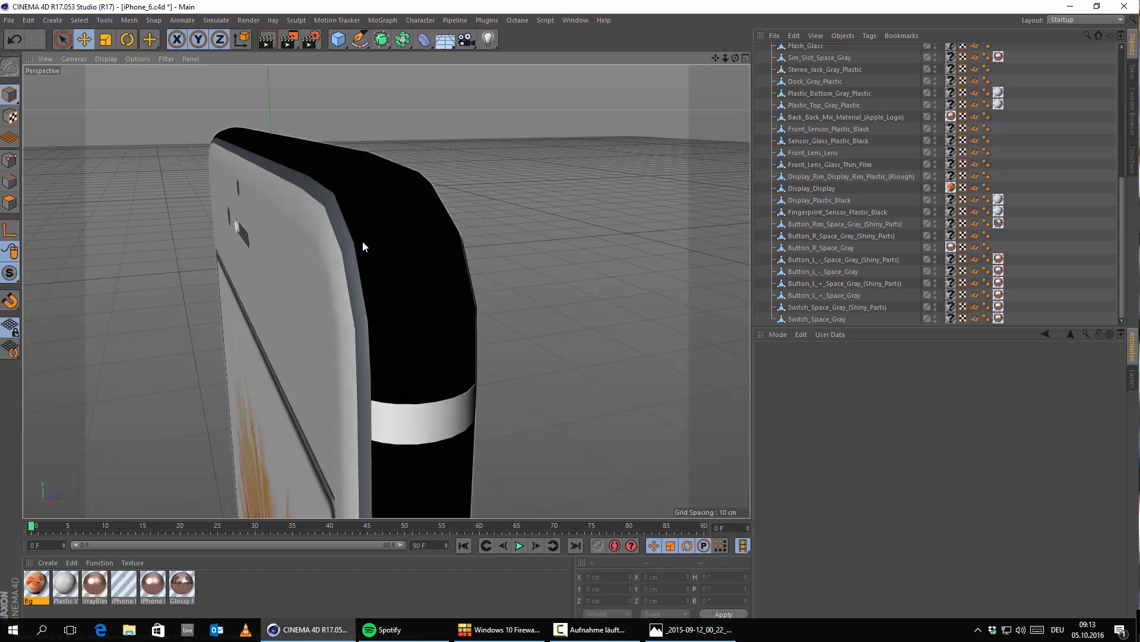
left_click(699, 634)
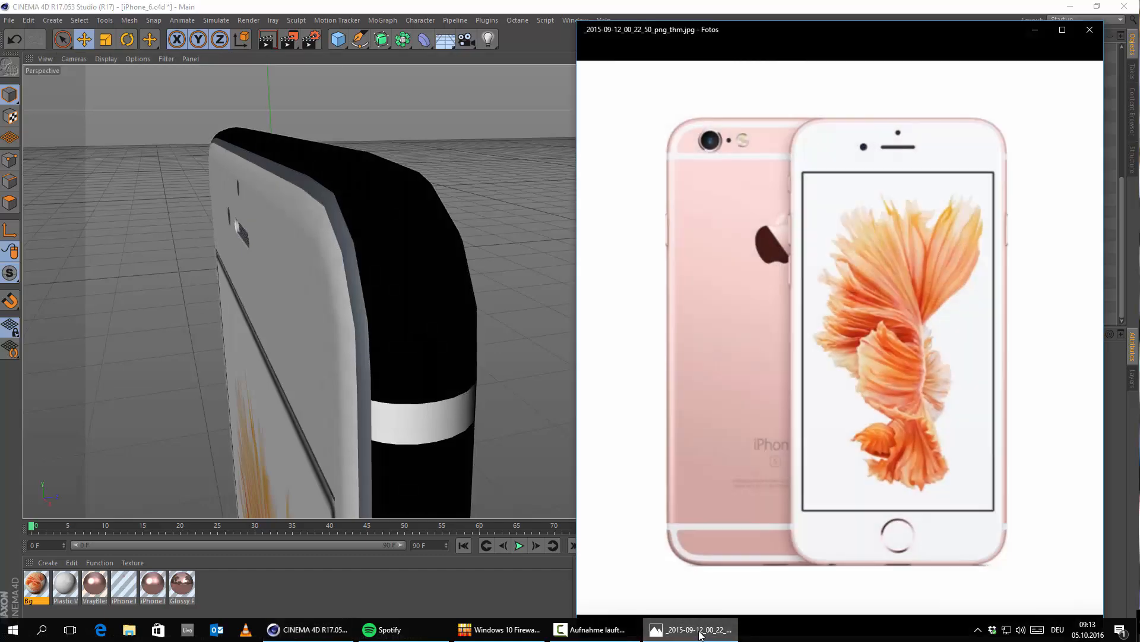
left_click(700, 633)
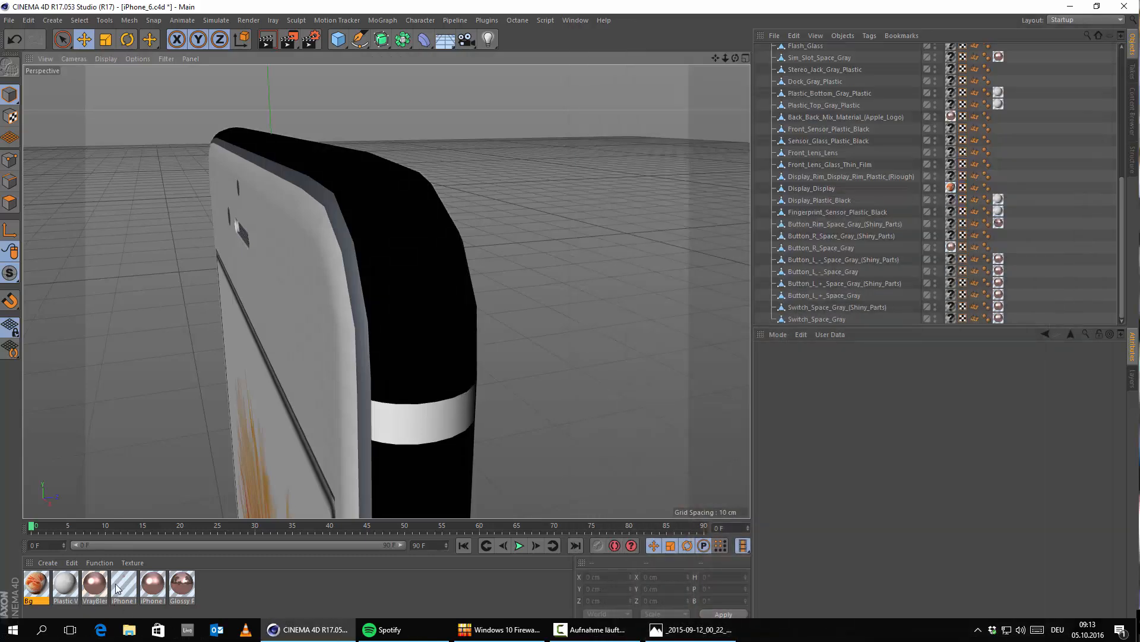
left_click_drag(159, 591, 345, 232)
Step: Apply the iPhone Blurry Metal material to the shiny edge of the side button, Button_R_Space_Gray_(Shiny_Parts)
left_click_drag(378, 284, 501, 275, "alt")
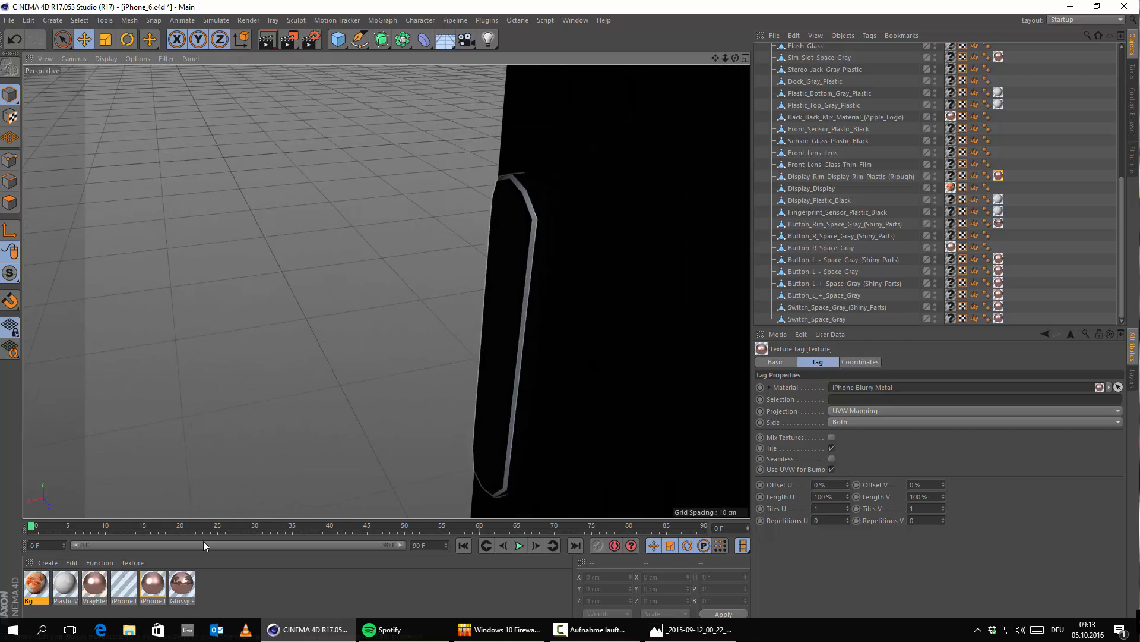
left_click_drag(151, 587, 530, 260)
right_click_drag(528, 264, 498, 302, "alt")
scroll(517, 309, "down", 10)
Step: Duplicate the Screw_01_Space_Gray screw beside the dock port and move the copy to X 2.22 cm, on the port's opposite side
middle_click_drag(591, 356, 328, 316, "alt")
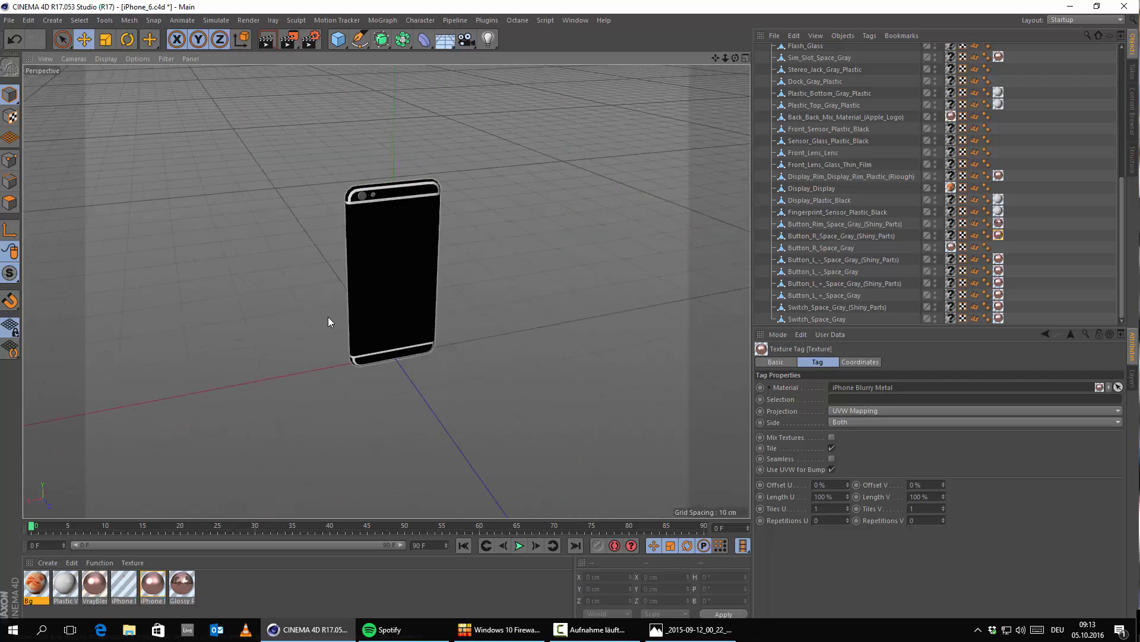
scroll(392, 371, "up", 7)
scroll(418, 400, "down", 3)
left_click_drag(372, 458, 618, 273, "alt")
scroll(346, 206, "up", 3)
middle_click_drag(700, 375, 429, 305, "alt")
scroll(429, 304, "up", 5)
left_click_drag(301, 275, 140, 233, "alt")
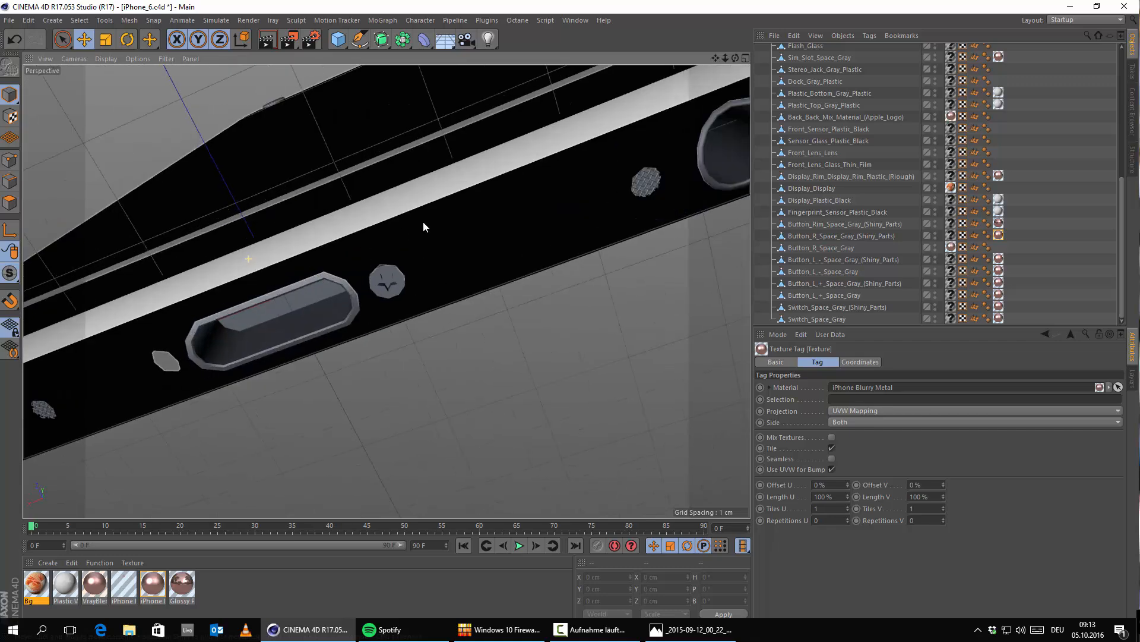
left_click_drag(387, 291, 510, 249, "alt")
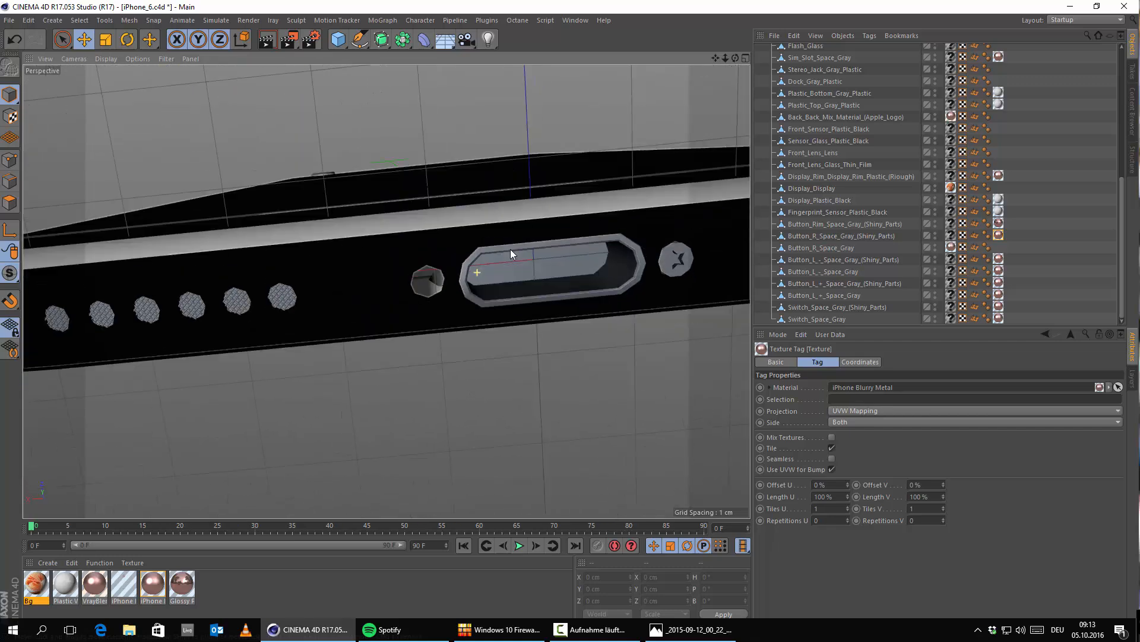
left_click_drag(586, 241, 544, 276, "alt")
left_click(566, 272)
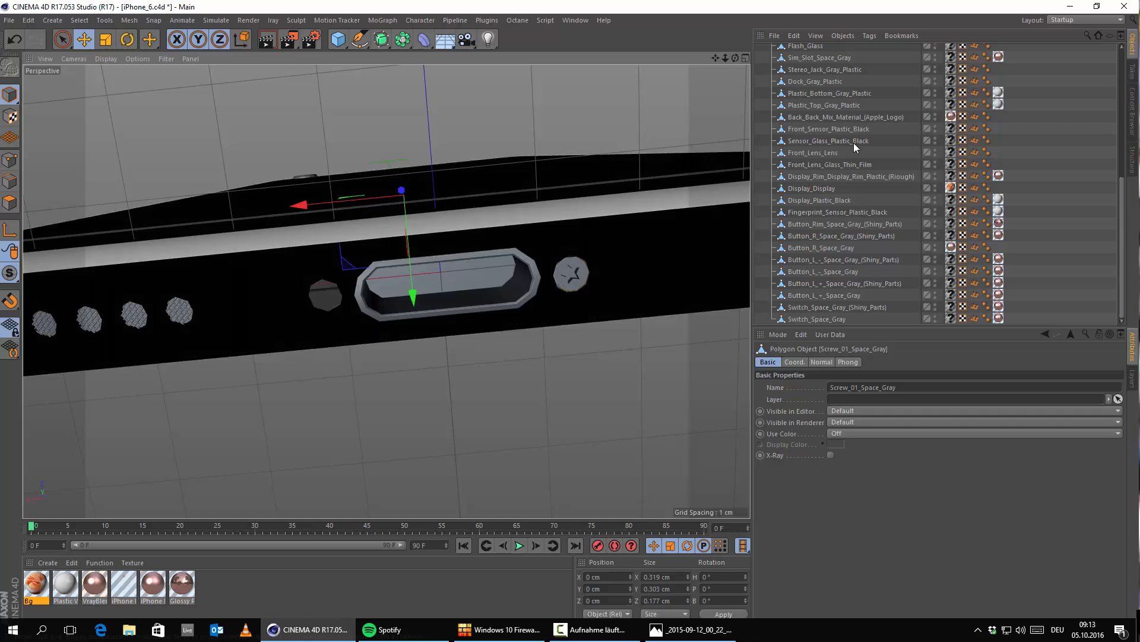
scroll(853, 143, "up", 7)
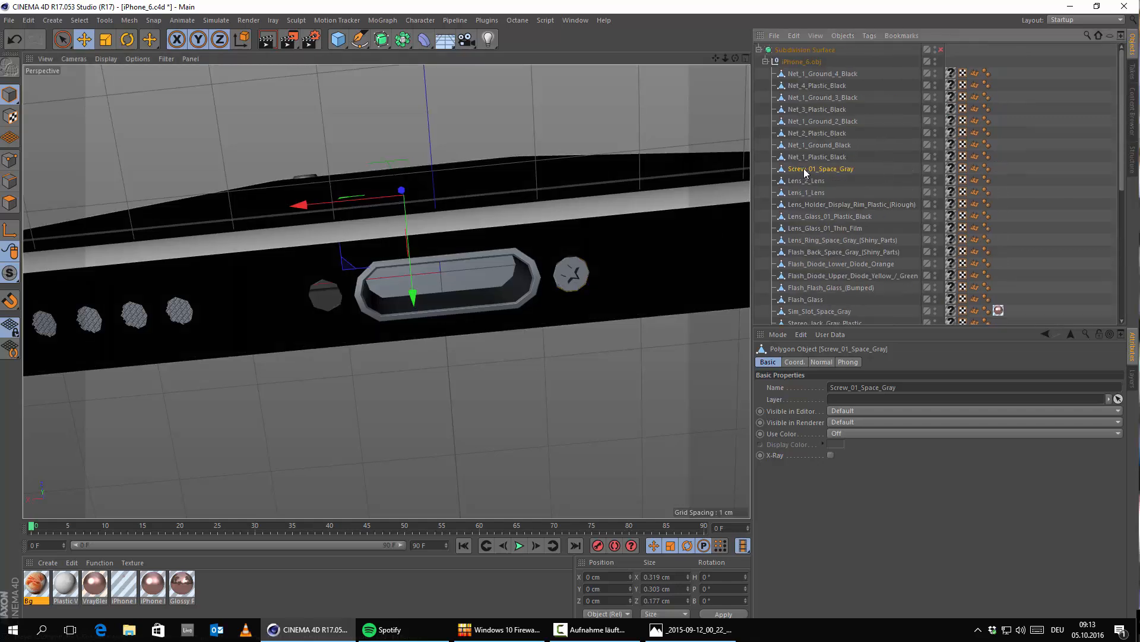
left_click_drag(803, 168, 814, 167, "ctrl")
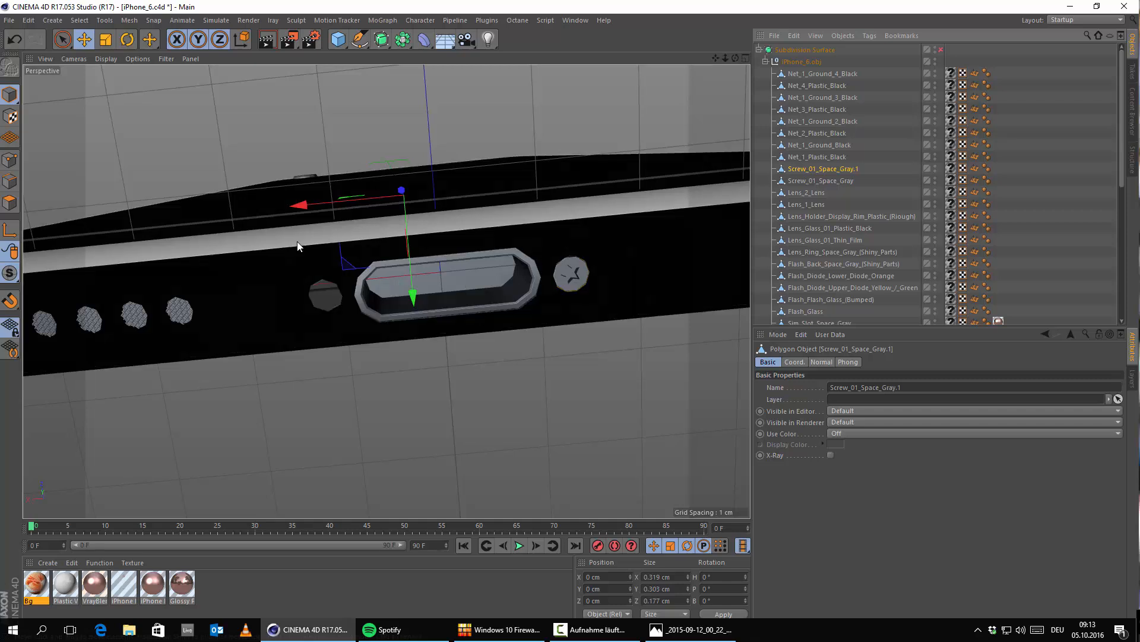
left_click_drag(302, 207, 242, 223)
middle_click_drag(376, 287, 537, 310, "alt")
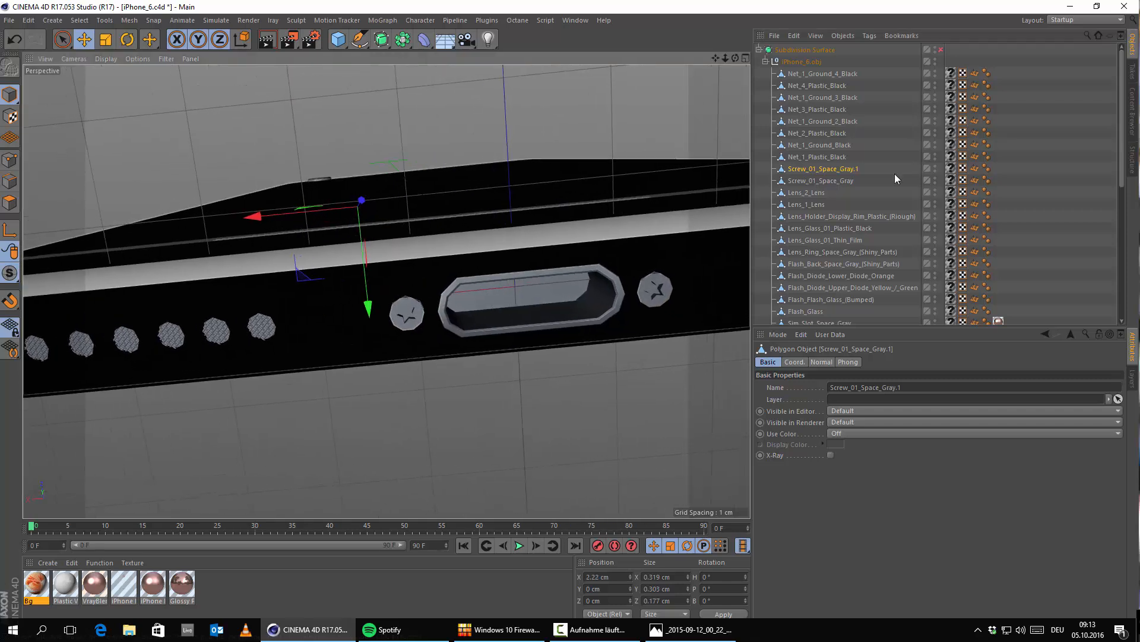
left_click(1042, 167)
Step: Examine the reference photo, enlarging it to check the materials along the phone's bottom edge
left_click(698, 630)
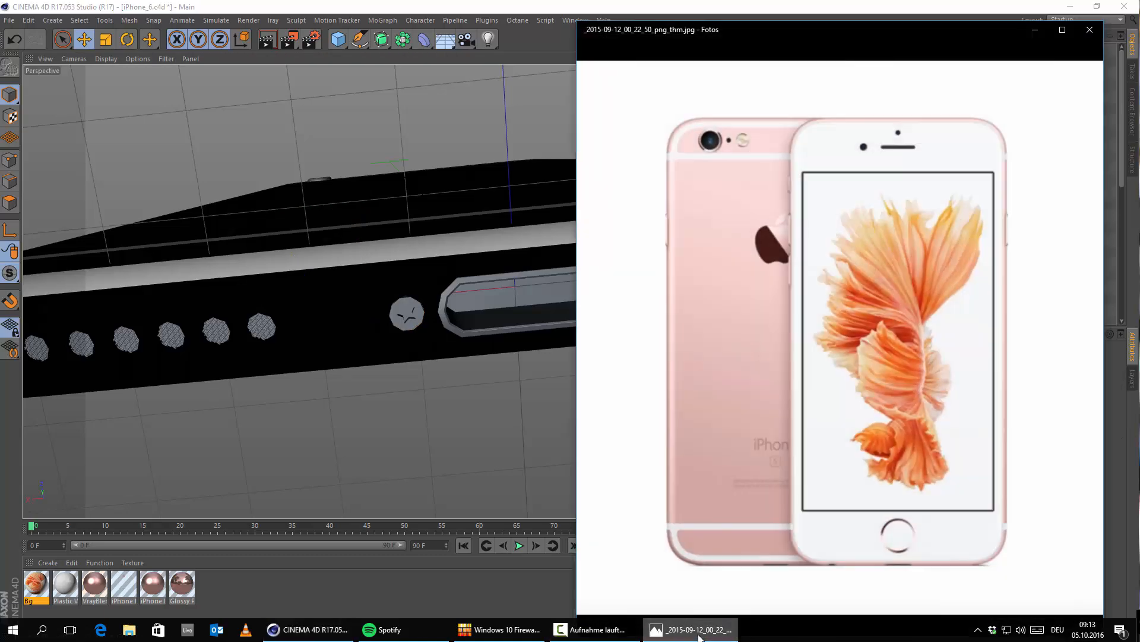
left_click(698, 629)
middle_click_drag(577, 287, 718, 278, "alt")
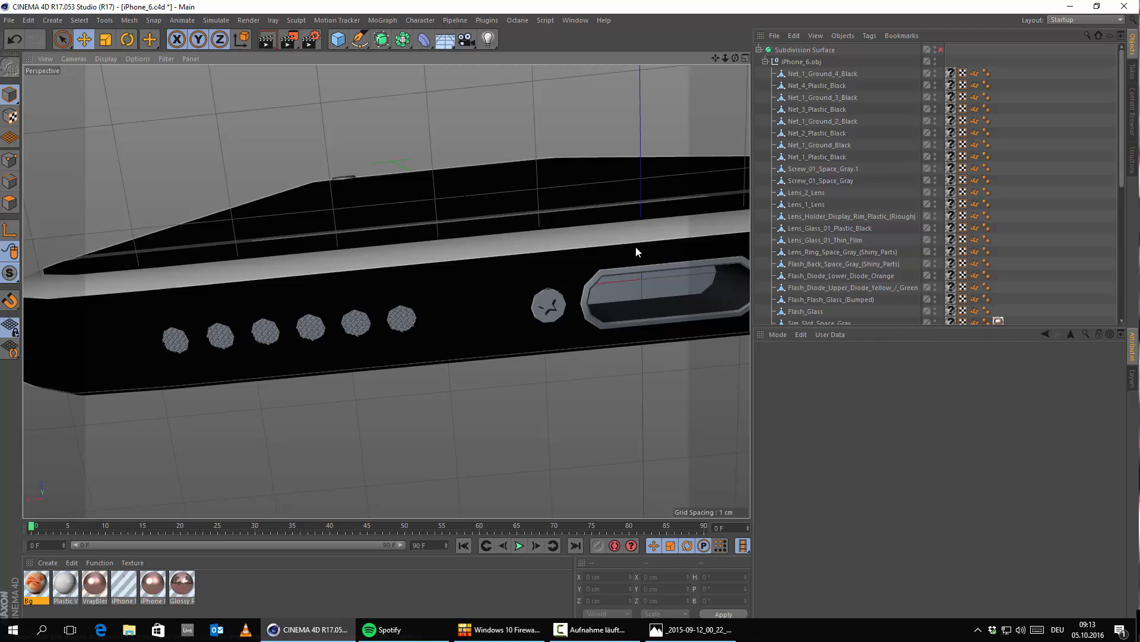
middle_click_drag(472, 316, 456, 296, "alt")
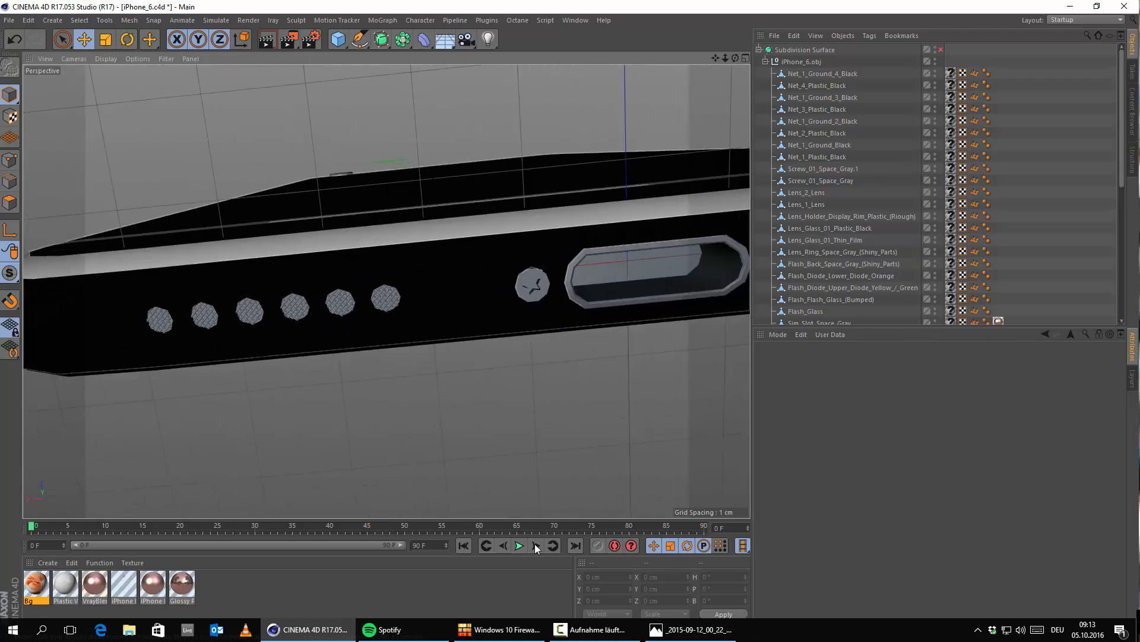
left_click(666, 621)
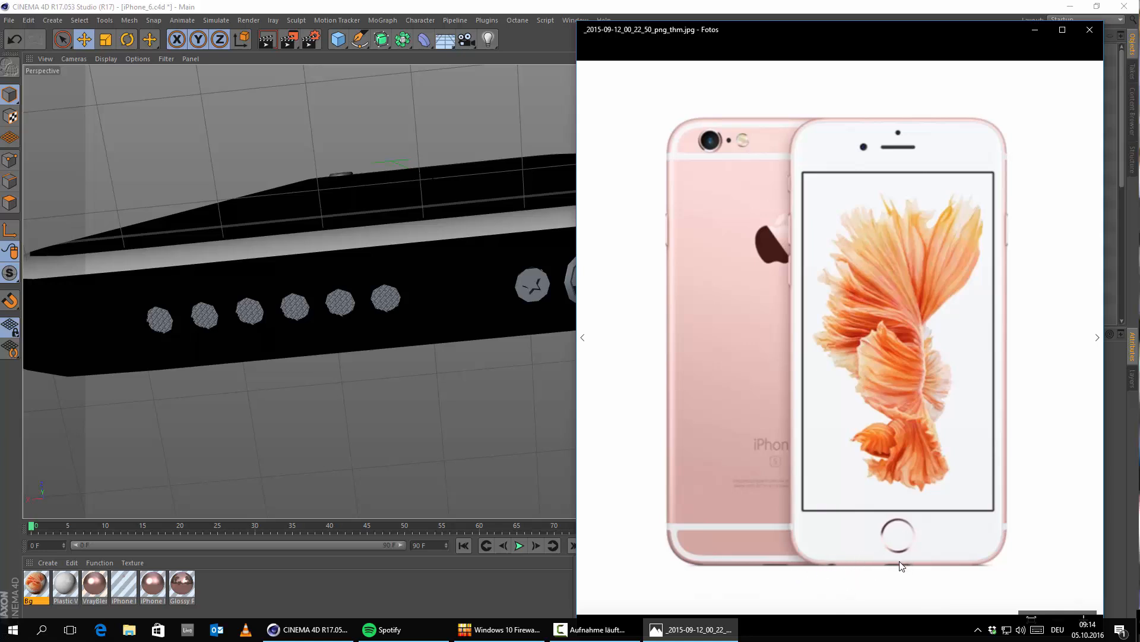
scroll(936, 535, "up", 1)
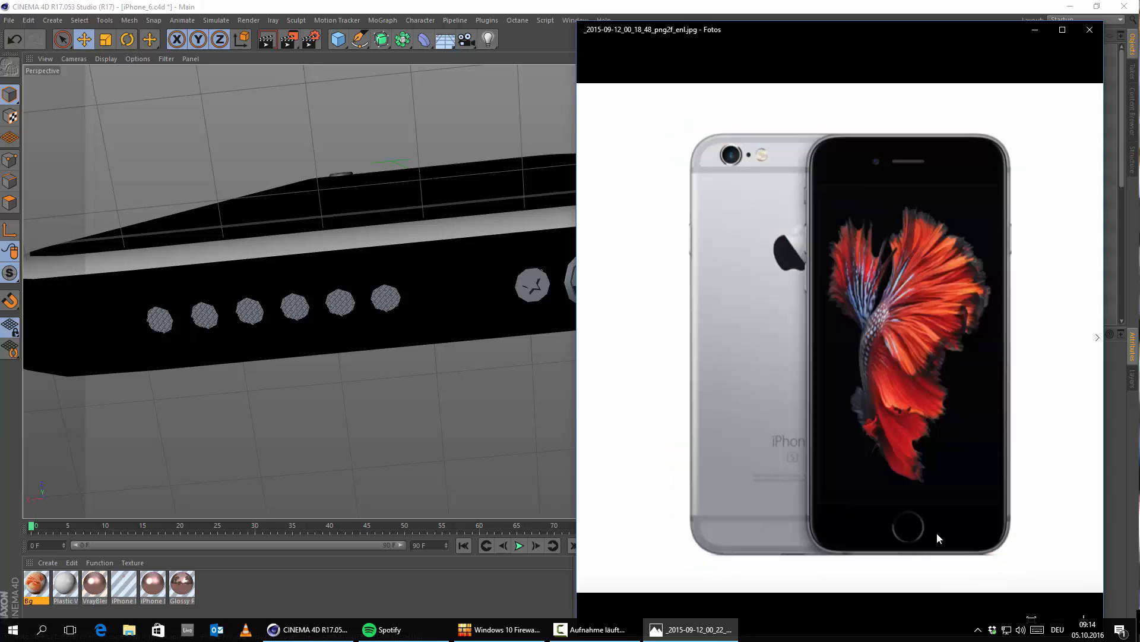
scroll(909, 493, "down", 1)
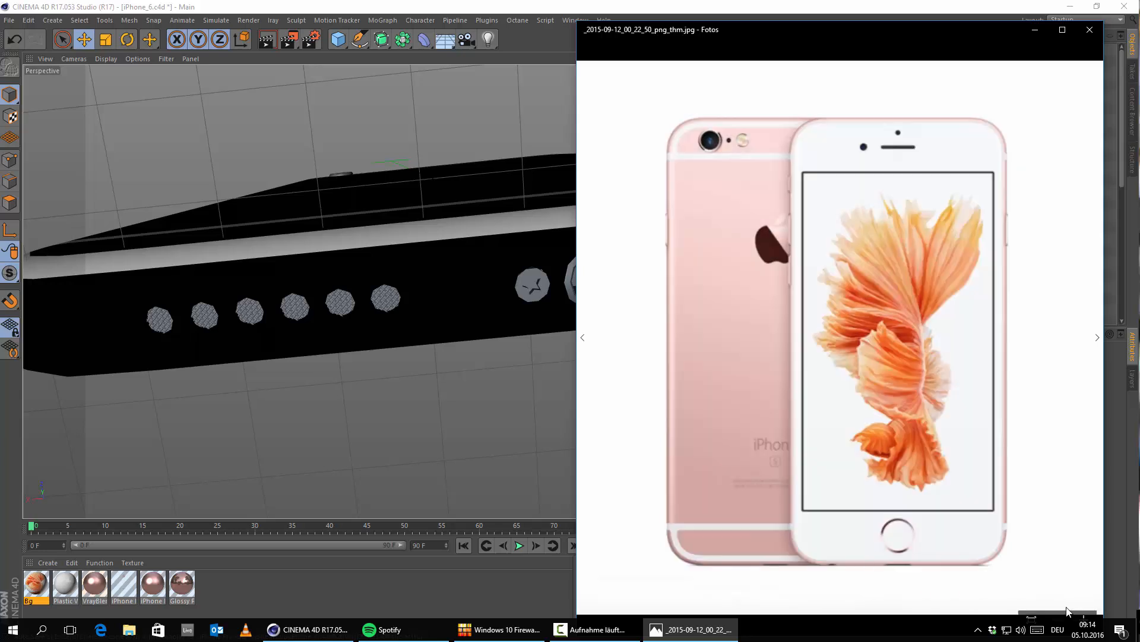
left_click_drag(791, 34, 727, 23)
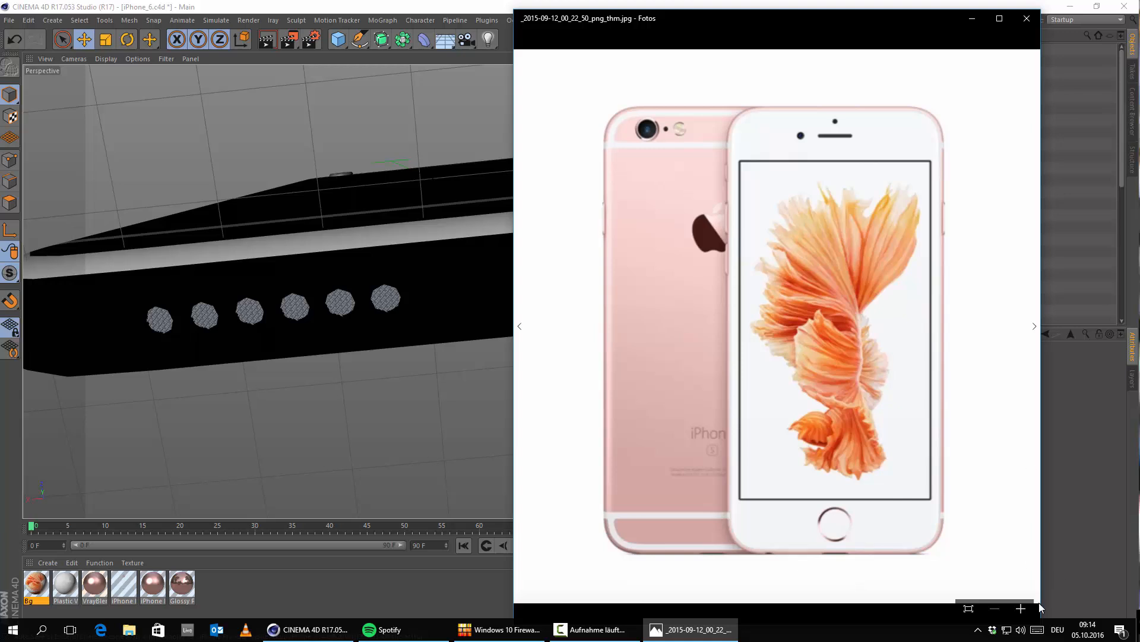
left_click(1019, 608)
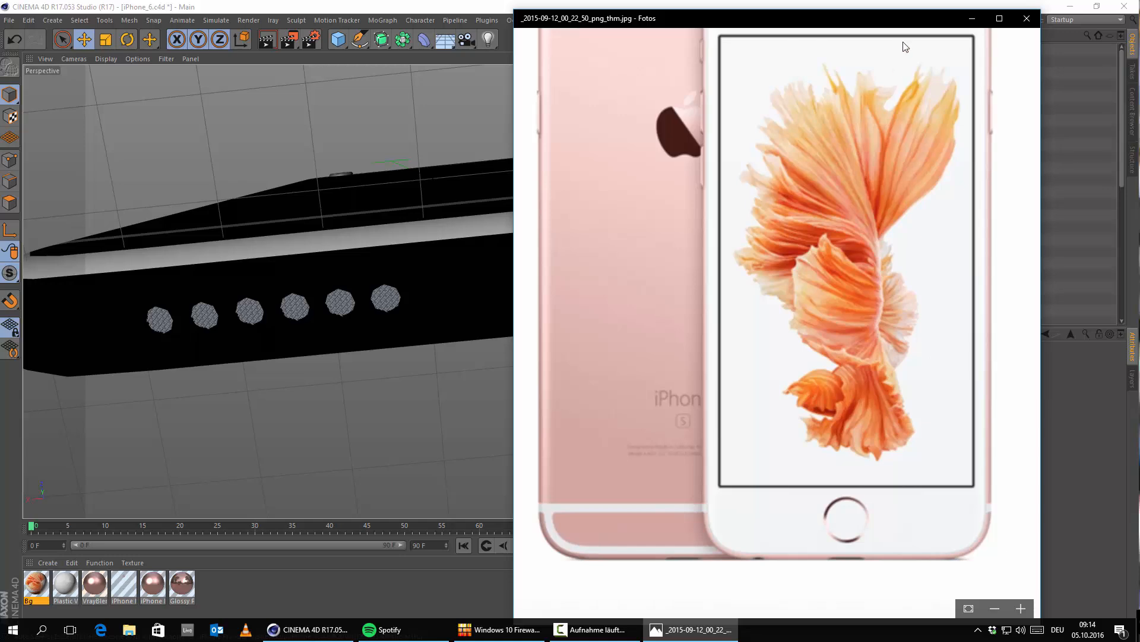
left_click(968, 19)
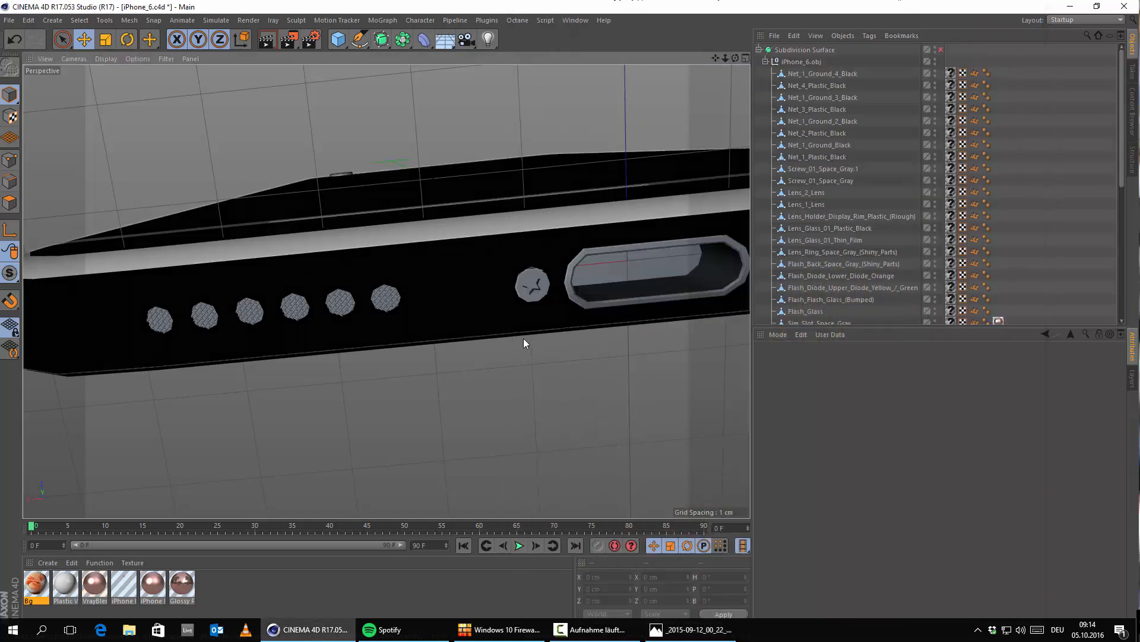
Step: Create a VRayAdvancedMaterial and set the color of its Diffuse Layer 1 to black
left_click_drag(523, 337, 342, 303, "alt")
scroll(406, 302, "up", 5)
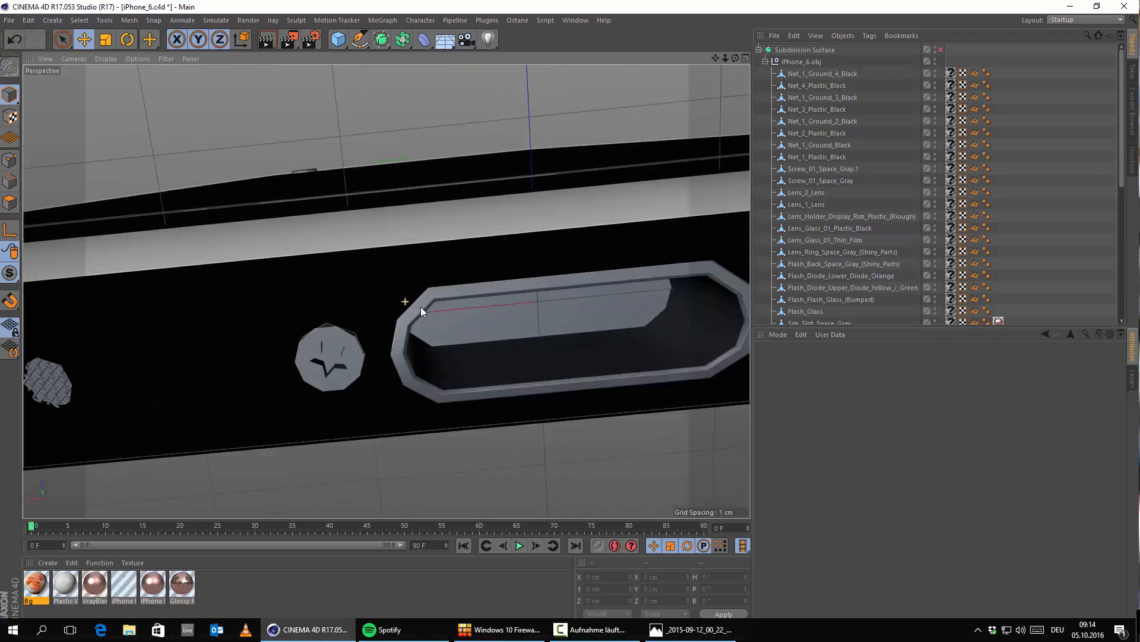
scroll(445, 305, "down", 8)
scroll(409, 308, "up", 6)
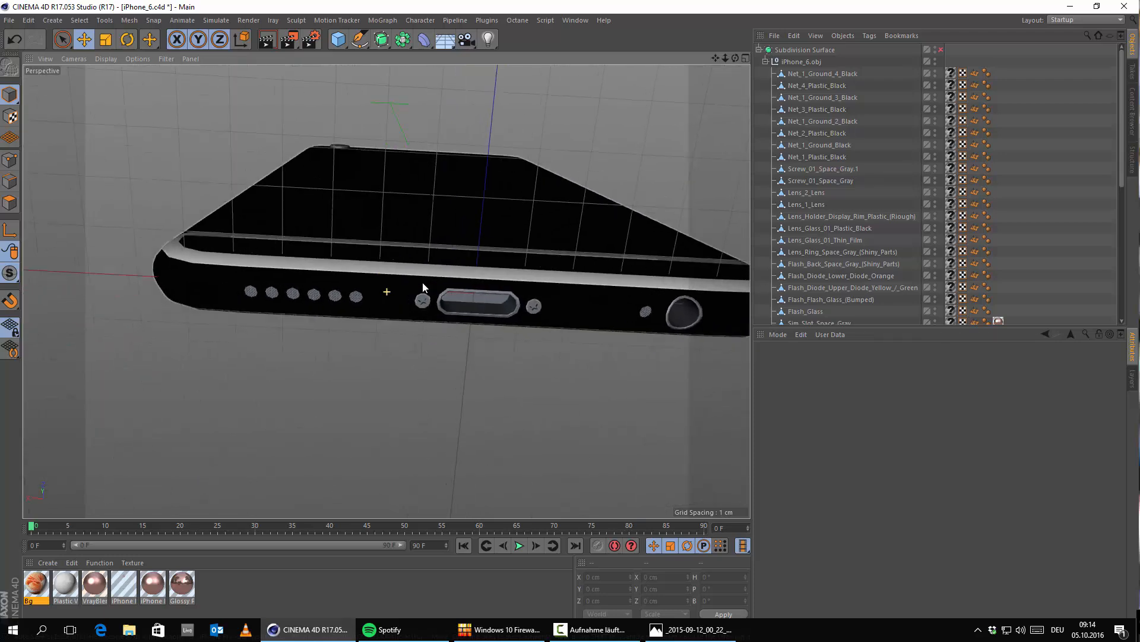
left_click_drag(432, 314, 364, 334, "alt")
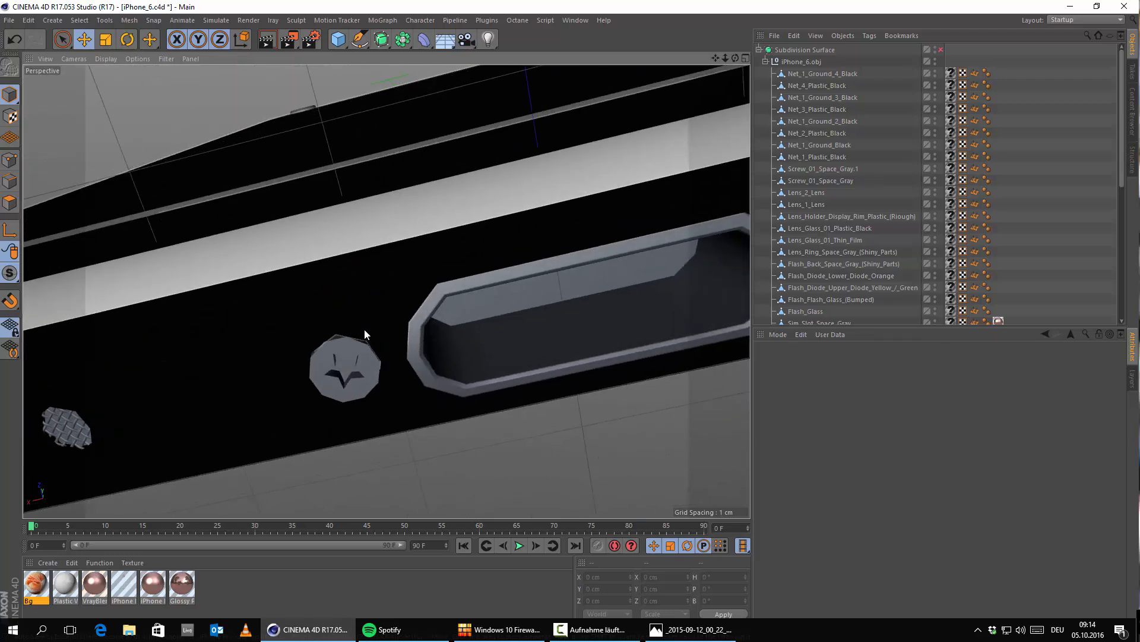
left_click(49, 564)
mouse_move(98, 469)
mouse_move(236, 444)
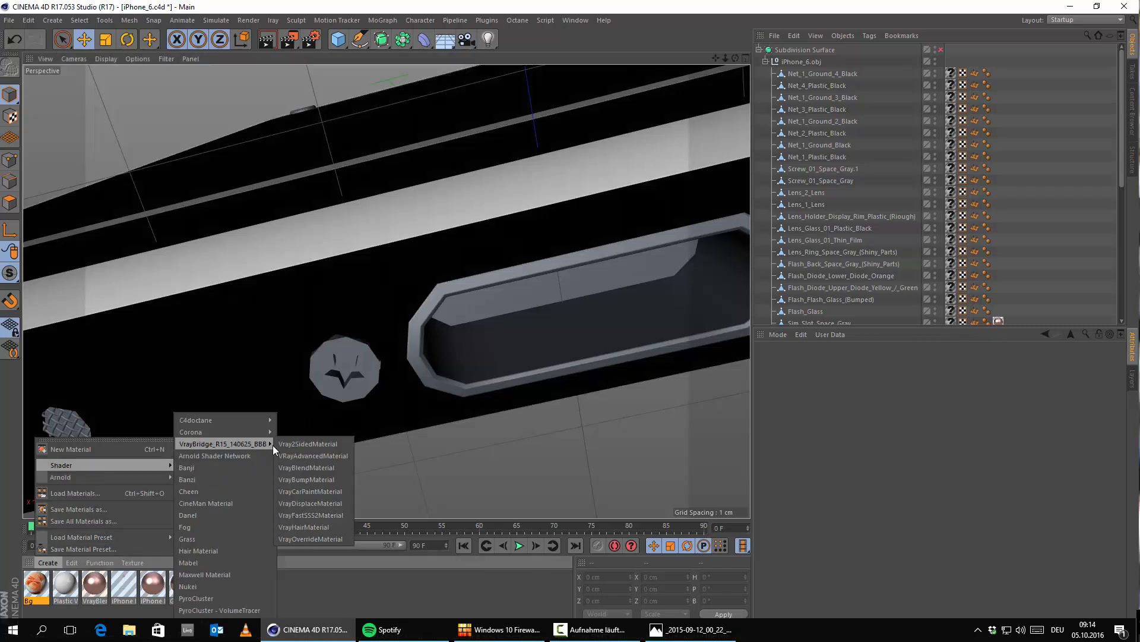
left_click(318, 451)
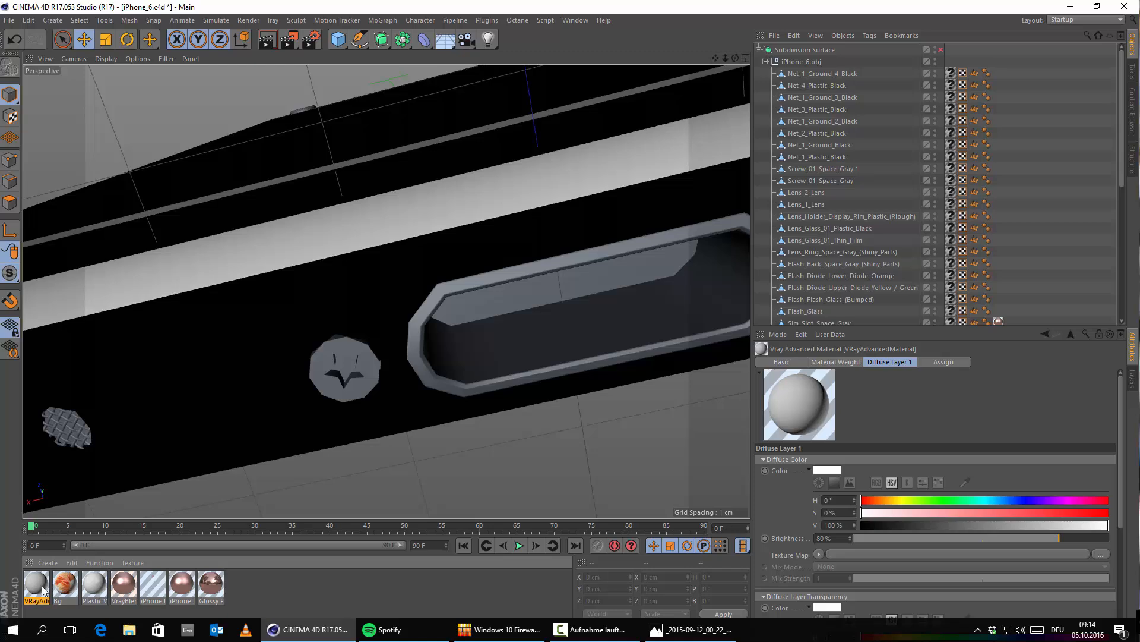
double_click(43, 590)
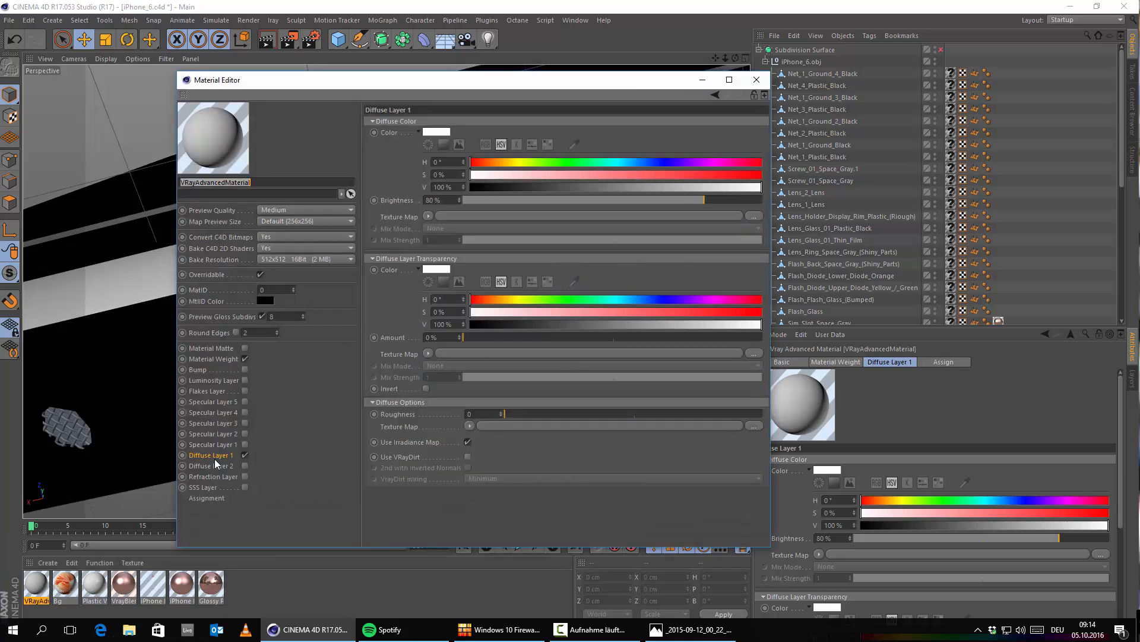
left_click(441, 131)
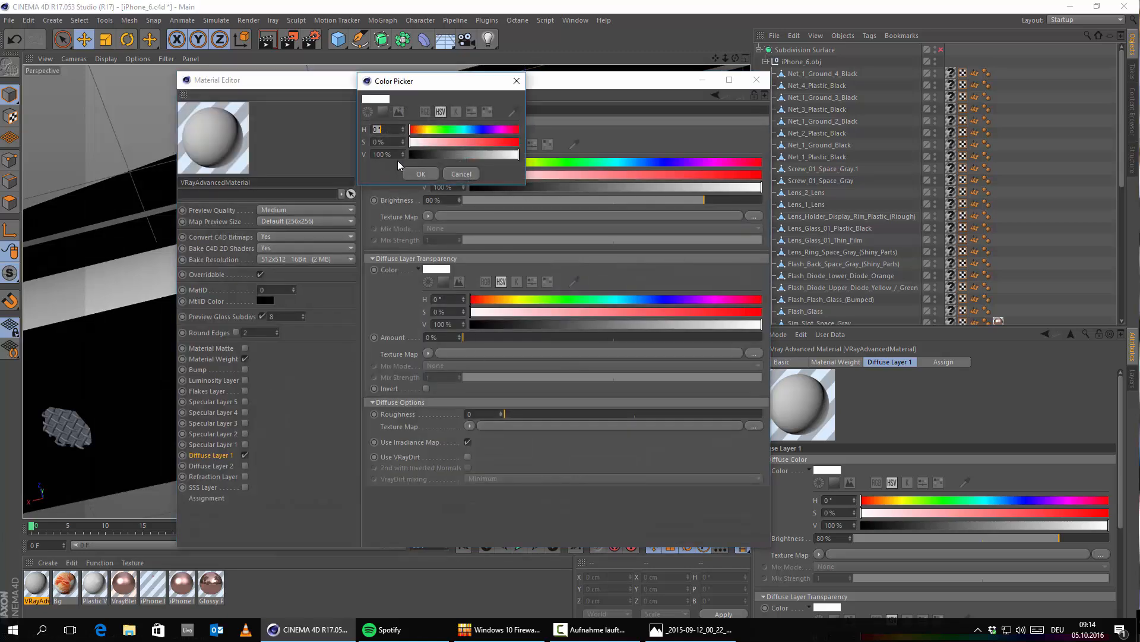
left_click_drag(414, 155, 395, 155)
left_click(415, 172)
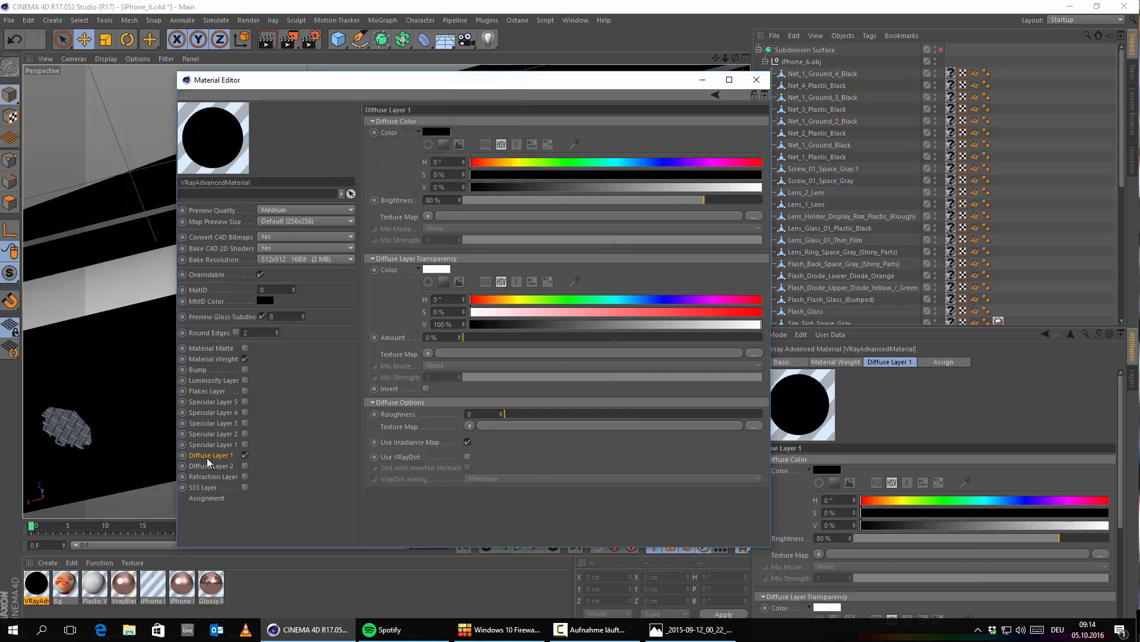
Step: Enable Specular Layer 1 with a Fresnel IOR of 10 and a light grey specular color of 82% value
left_click(244, 444)
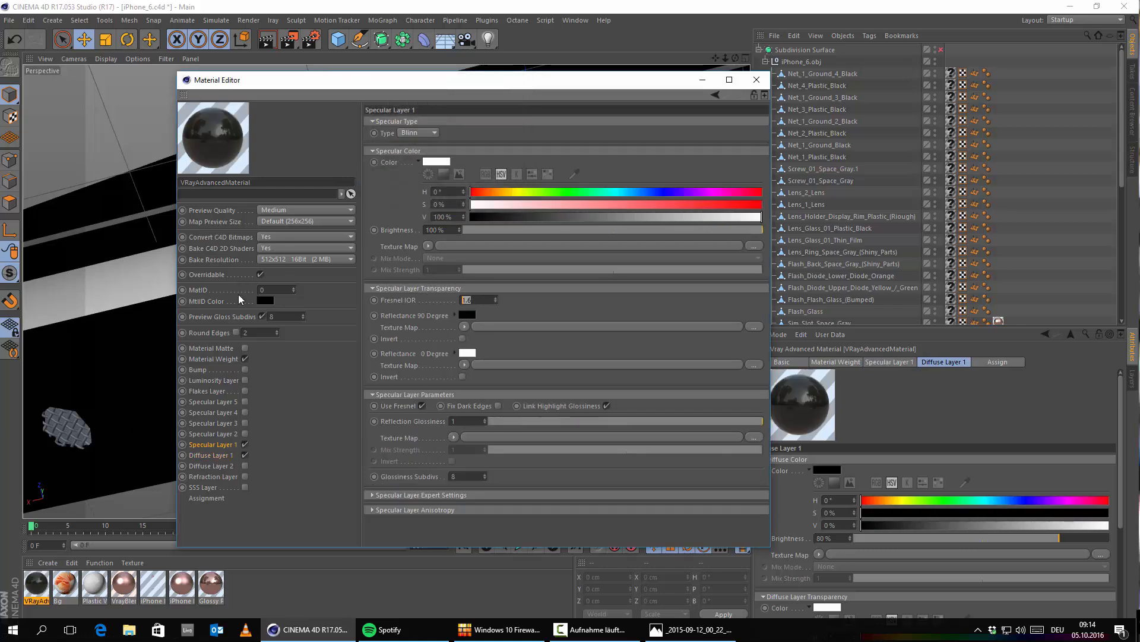
type("10")
key("Return")
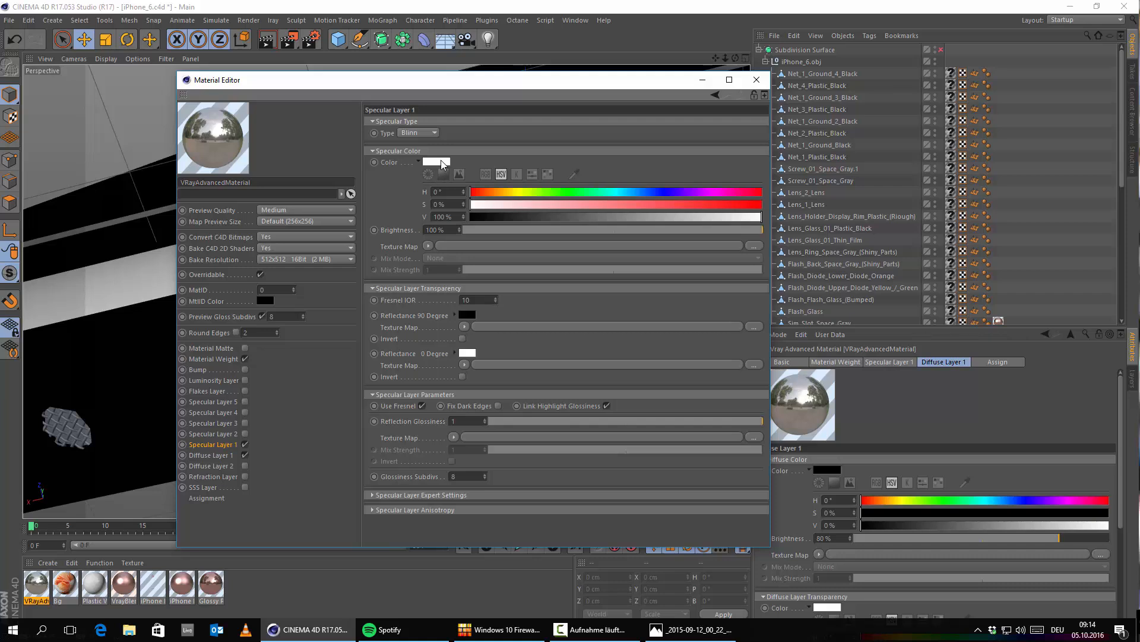
left_click(442, 162)
left_click_drag(515, 187, 500, 188)
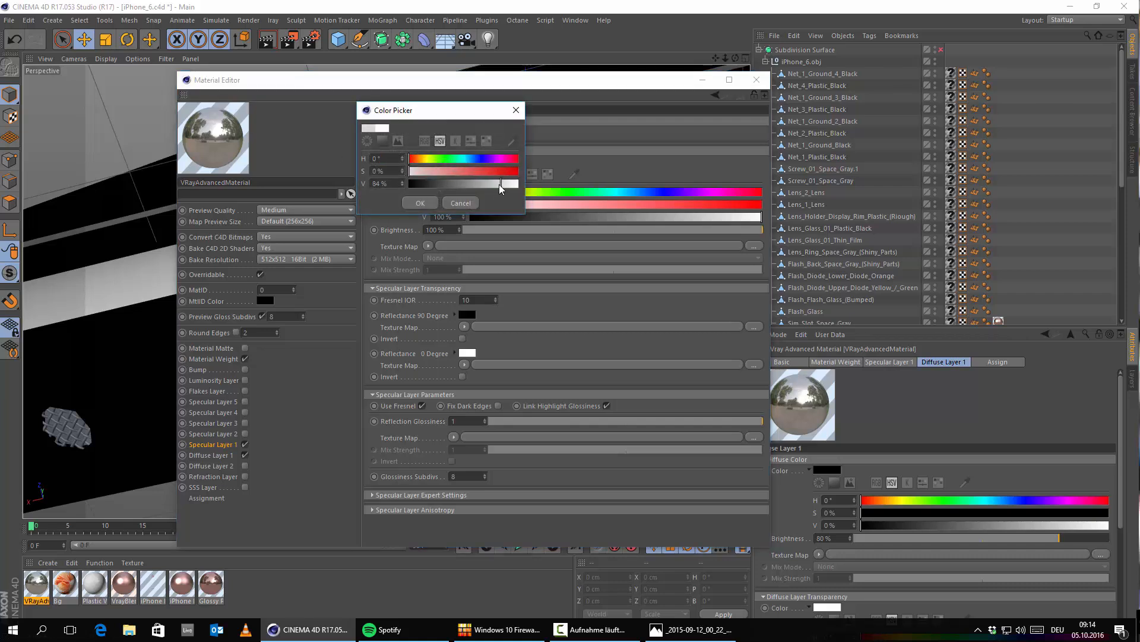
left_click(424, 203)
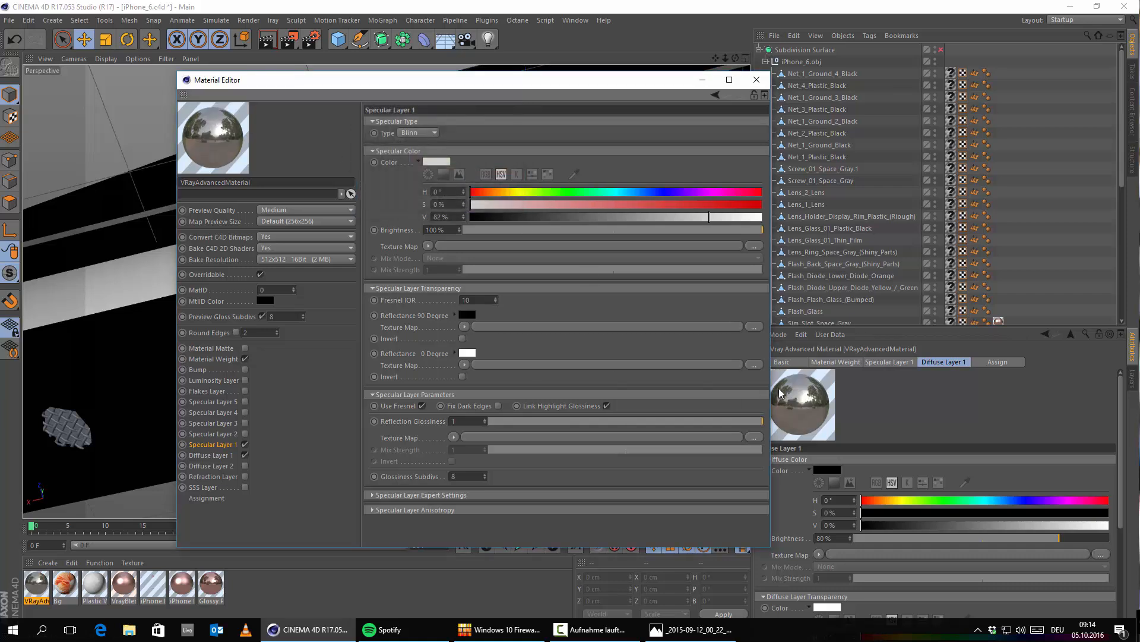
Step: Set the specular layer's Reflection Glossiness to 0.68 and Glossiness Subdivs to 64, and close the material
left_click(678, 421)
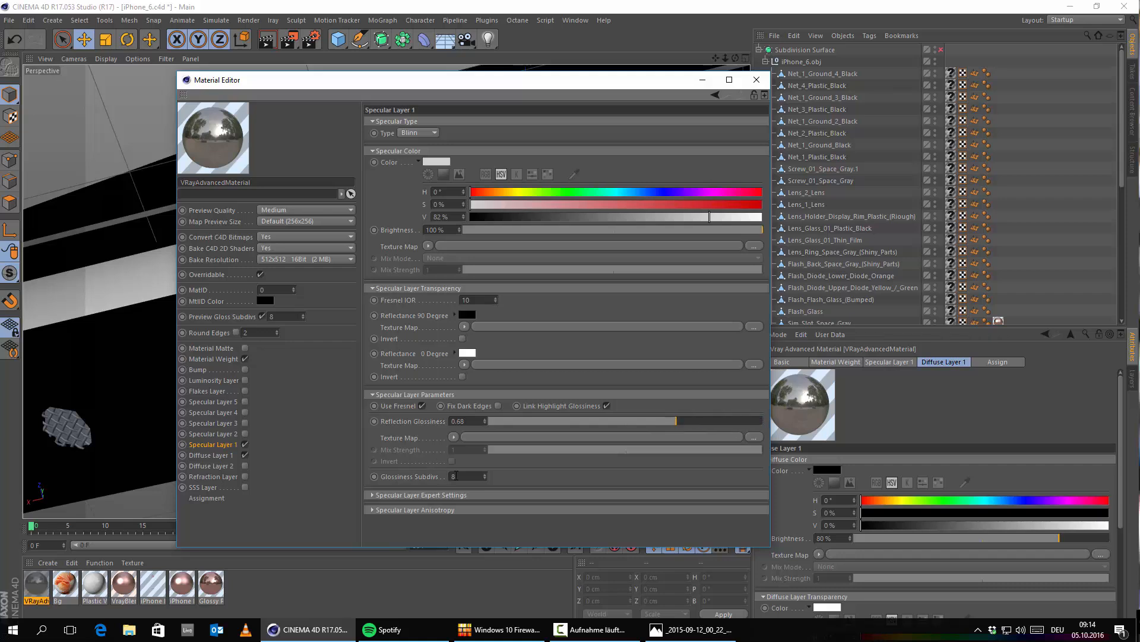
type("64")
key("Return")
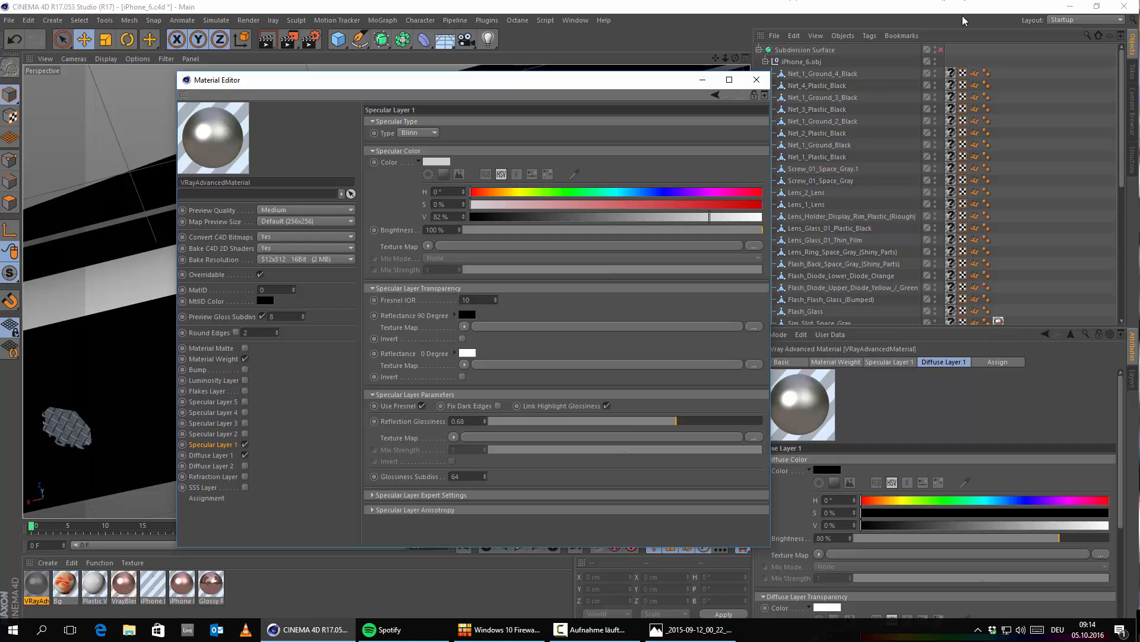
left_click(756, 80)
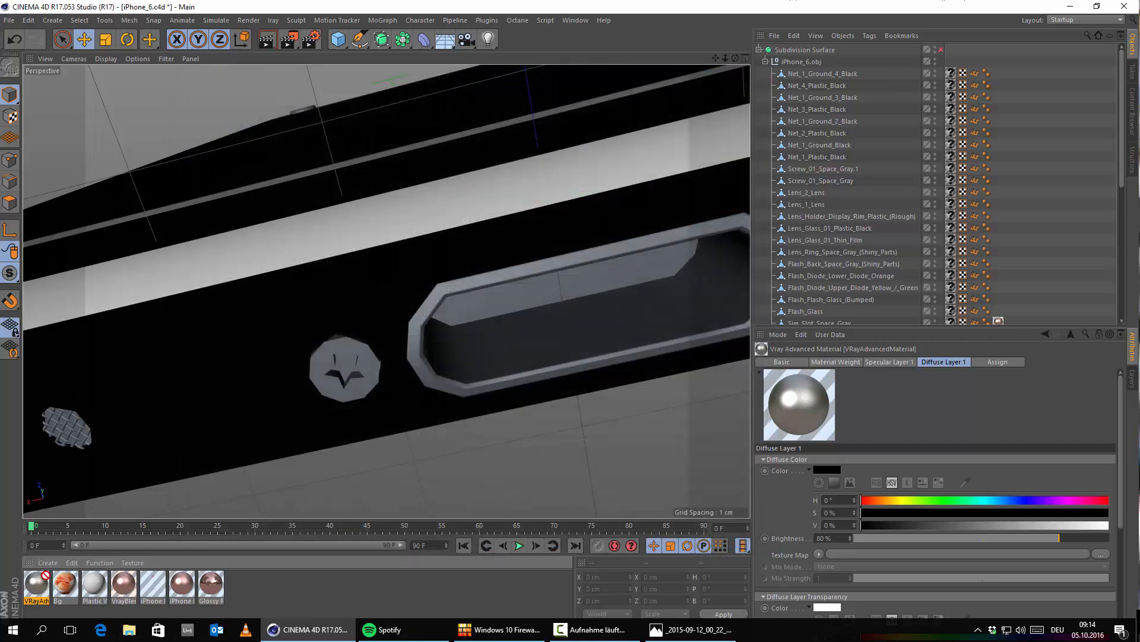
Step: Apply the new VRayAdvancedMaterial to both bottom screws and the dock port between them
left_click_drag(36, 585, 348, 363)
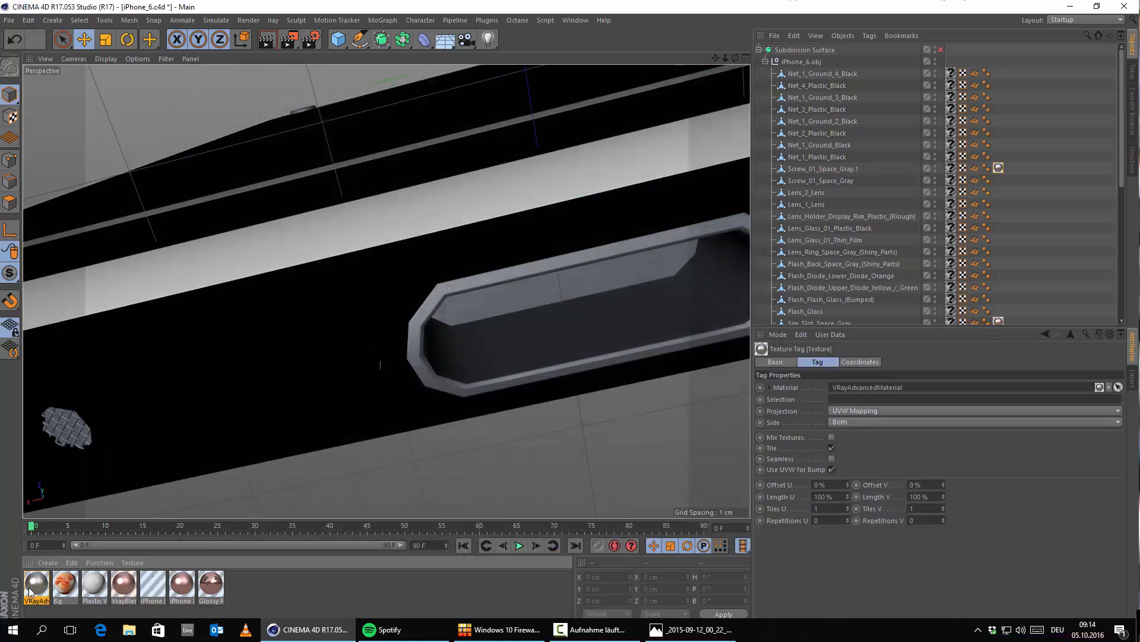
left_click_drag(174, 511, 416, 347)
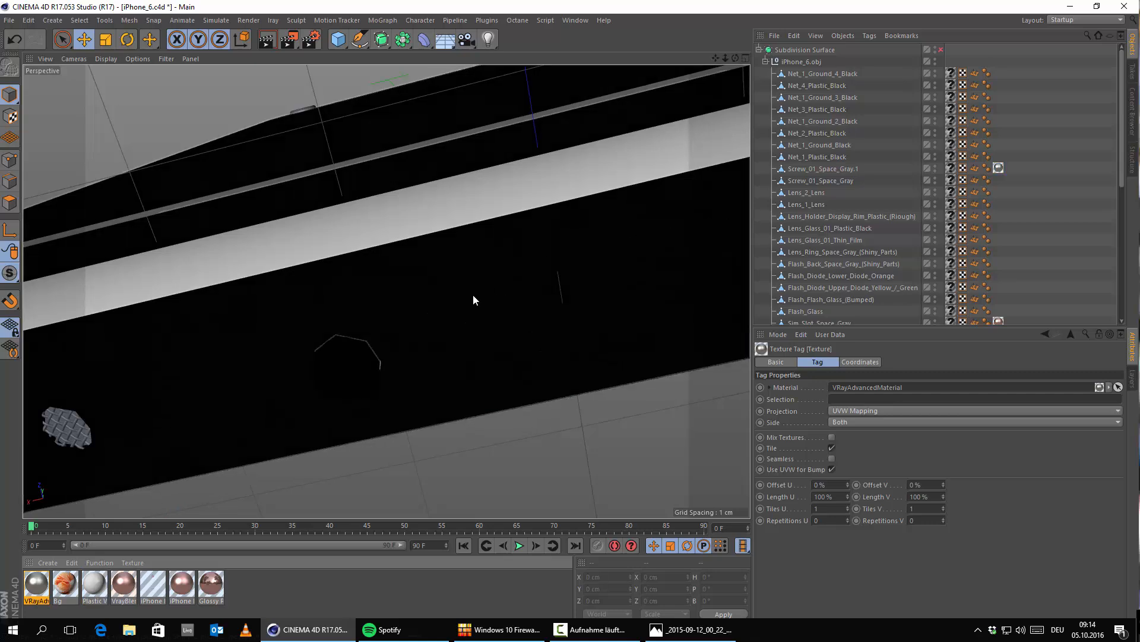
middle_click_drag(473, 294, 140, 369, "alt")
left_click_drag(36, 585, 426, 334)
Step: Apply the VRayAdvancedMaterial to the round headphone jack on the phone's bottom edge
scroll(427, 333, "down", 5)
middle_click_drag(599, 265, 451, 287, "alt")
scroll(472, 319, "up", 5)
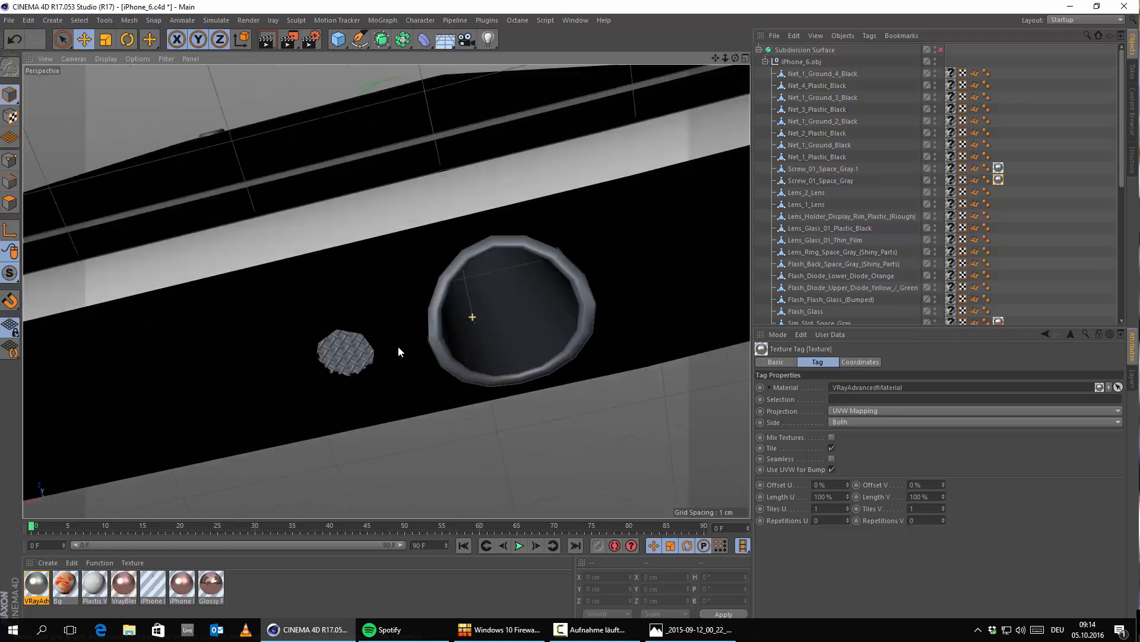
left_click_drag(41, 590, 446, 291)
scroll(365, 387, "down", 5)
middle_click_drag(423, 339, 736, 269, "alt")
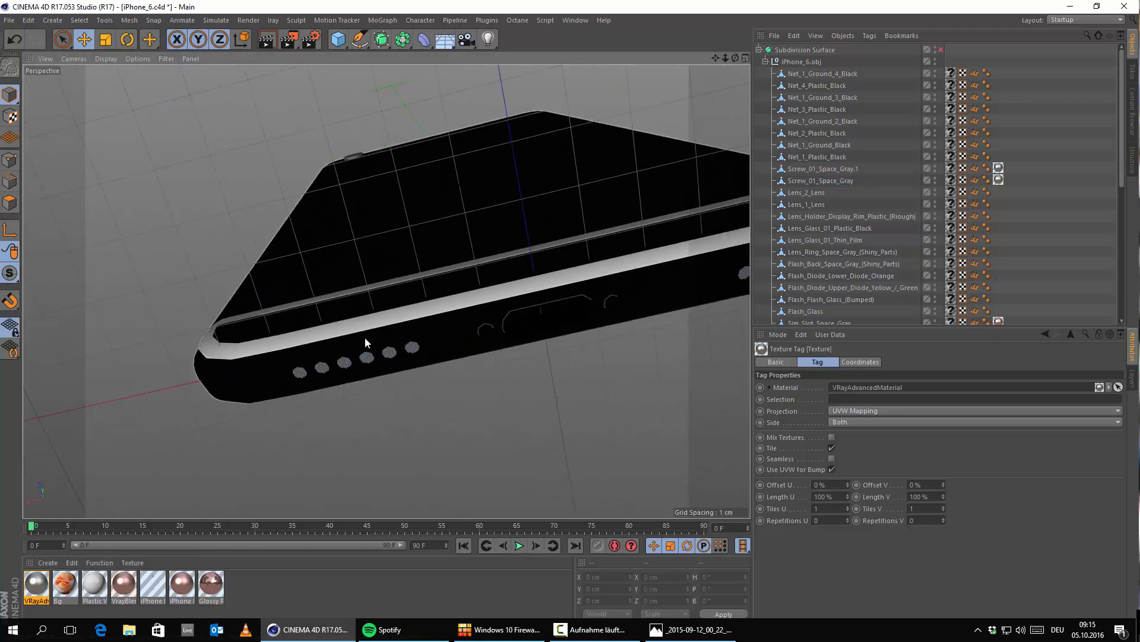
Step: Examine the speaker holes and the microphone hole along the phone's bottom edge
left_click_drag(365, 337, 312, 348, "alt")
scroll(290, 374, "up", 5)
middle_click_drag(380, 388, 368, 365, "alt")
scroll(411, 315, "up", 5)
scroll(367, 364, "down", 6)
scroll(381, 368, "up", 5)
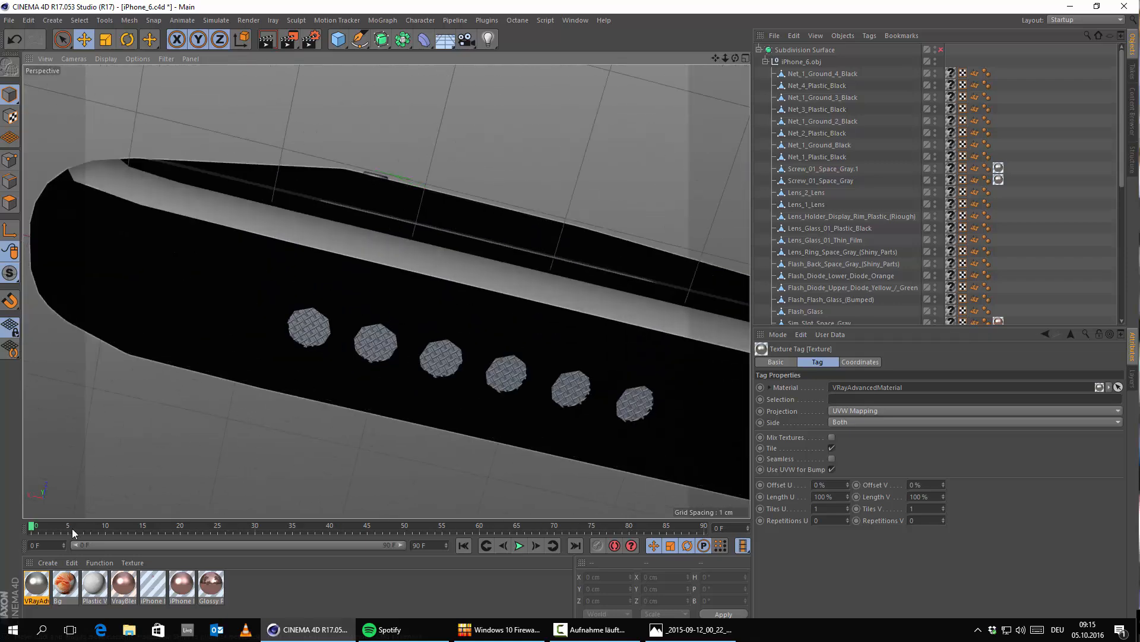
scroll(611, 401, "down", 6)
scroll(610, 401, "down", 5)
left_click_drag(572, 373, 561, 252, "alt")
scroll(544, 254, "up", 6)
scroll(425, 288, "up", 2)
middle_click_drag(419, 296, 507, 276, "alt")
scroll(501, 282, "down", 5)
scroll(502, 286, "up", 4)
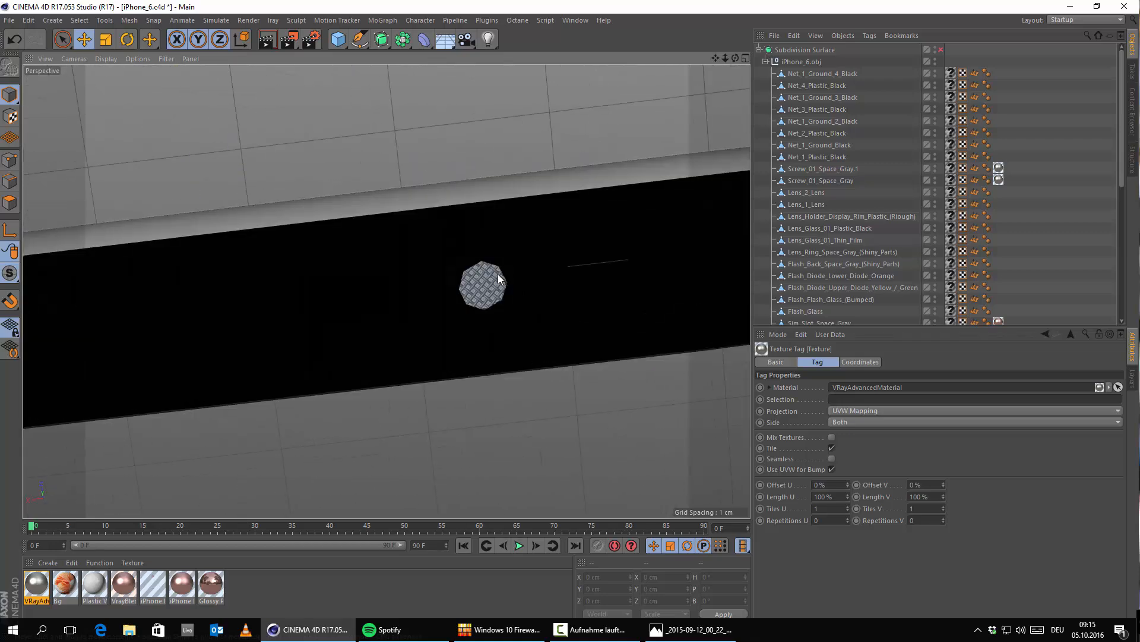
scroll(499, 275, "down", 7)
middle_click_drag(175, 350, 480, 316, "alt")
left_click_drag(480, 316, 273, 336, "alt")
Step: Examine the camera lens, microphone mesh and flash on the upper back of the phone
scroll(409, 352, "down", 6)
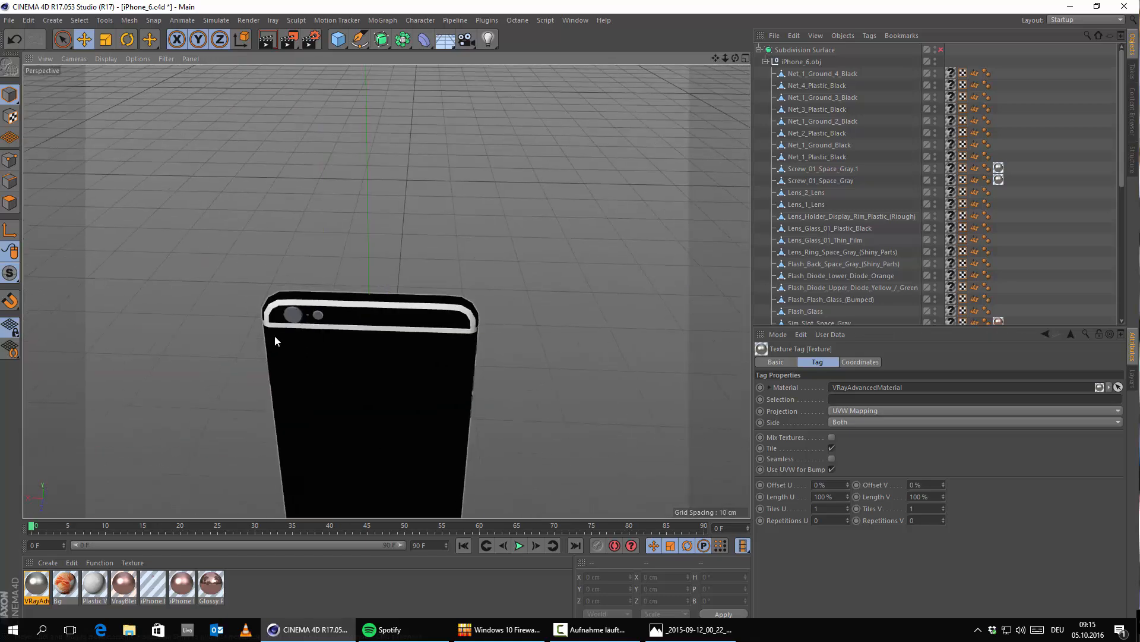
scroll(336, 295, "up", 6)
left_click_drag(384, 282, 461, 259, "alt")
scroll(424, 211, "up", 5)
scroll(508, 300, "down", 4)
scroll(429, 279, "up", 5)
mouse_move(368, 358)
left_mouse_down("alt")
mouse_move(323, 330)
mouse_move(373, 357)
left_mouse_up("alt")
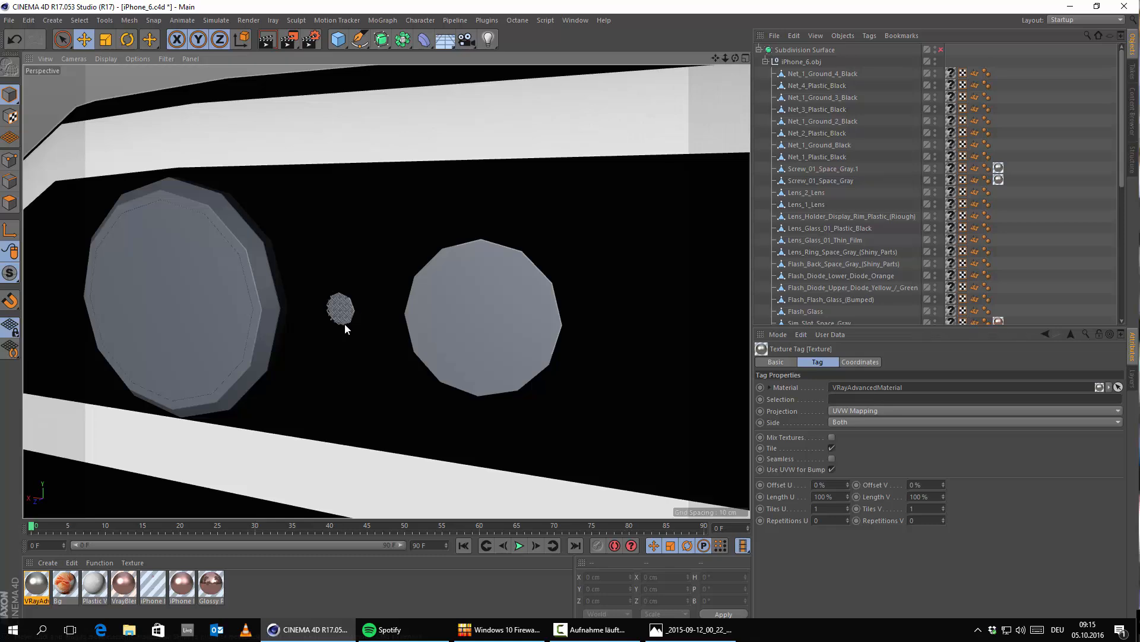
scroll(340, 323, "down", 4)
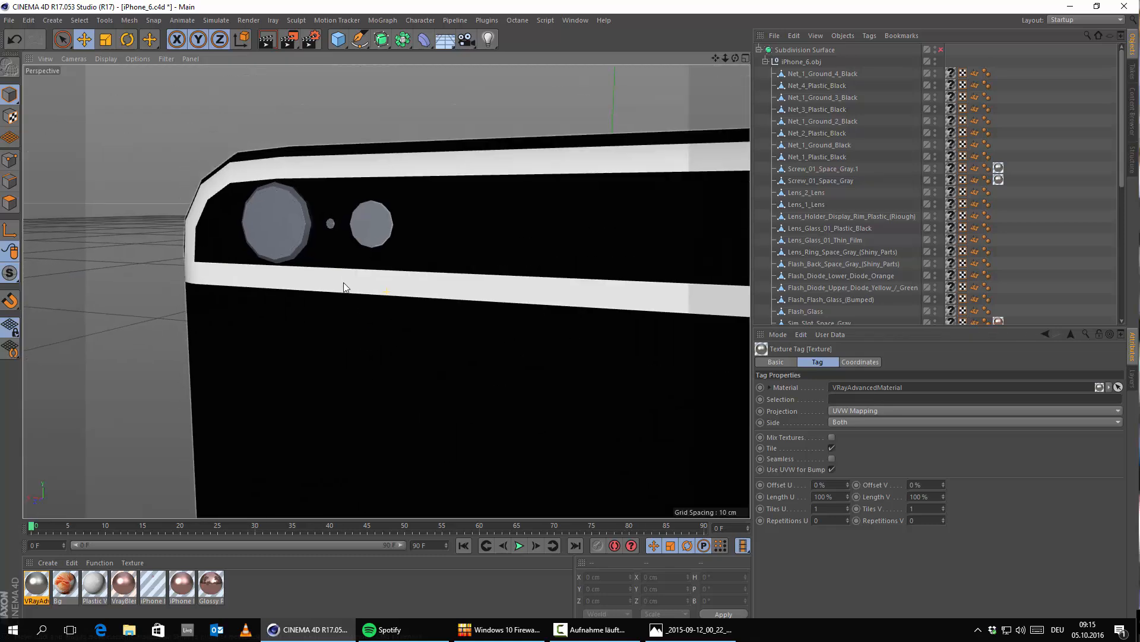
scroll(333, 221, "up", 6)
scroll(355, 303, "down", 8)
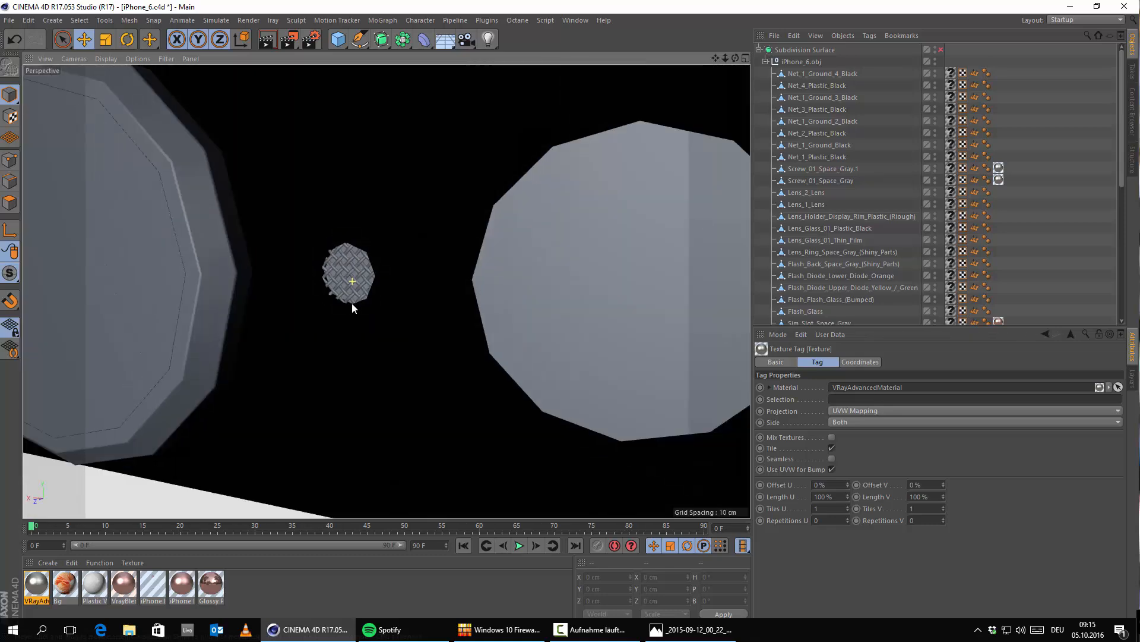
Step: Compare the front earpiece and sensors with the rose-gold iPhone reference photo
left_click_drag(581, 342, 65, 365, "alt")
middle_click_drag(556, 379, 249, 328, "alt")
scroll(478, 339, "up", 5)
left_click(685, 631)
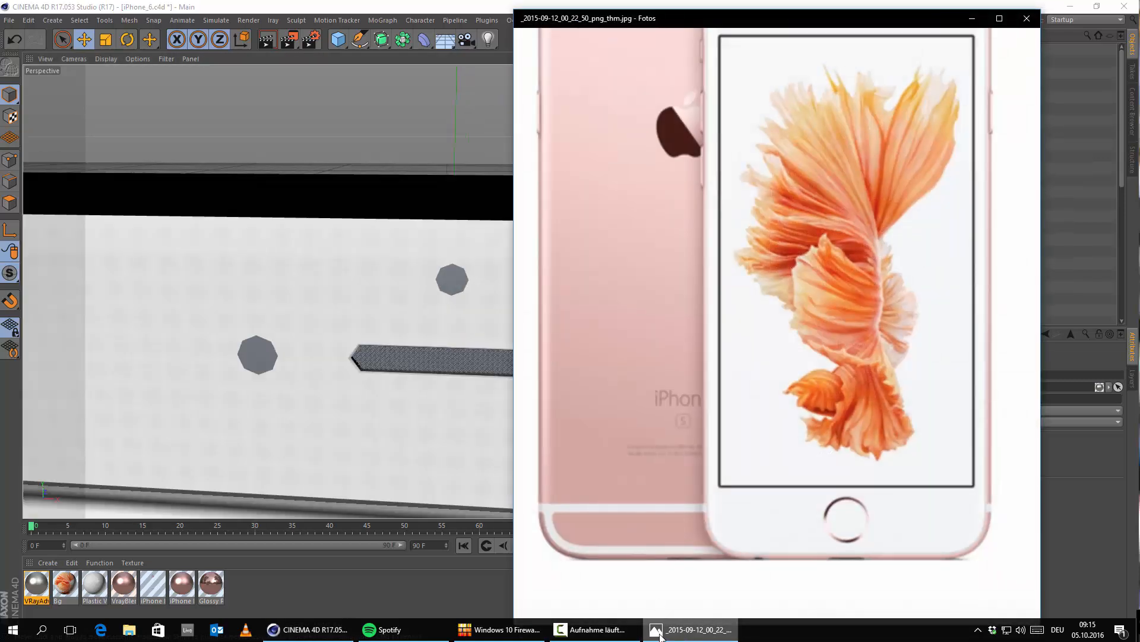
scroll(774, 208, "up", 3)
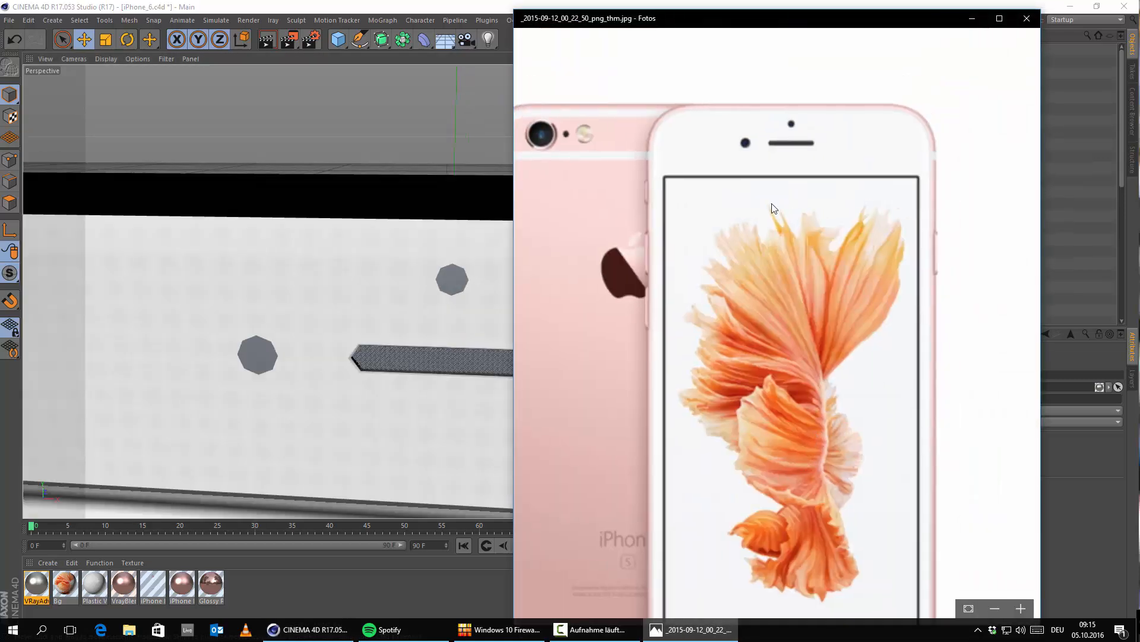
left_click(971, 22)
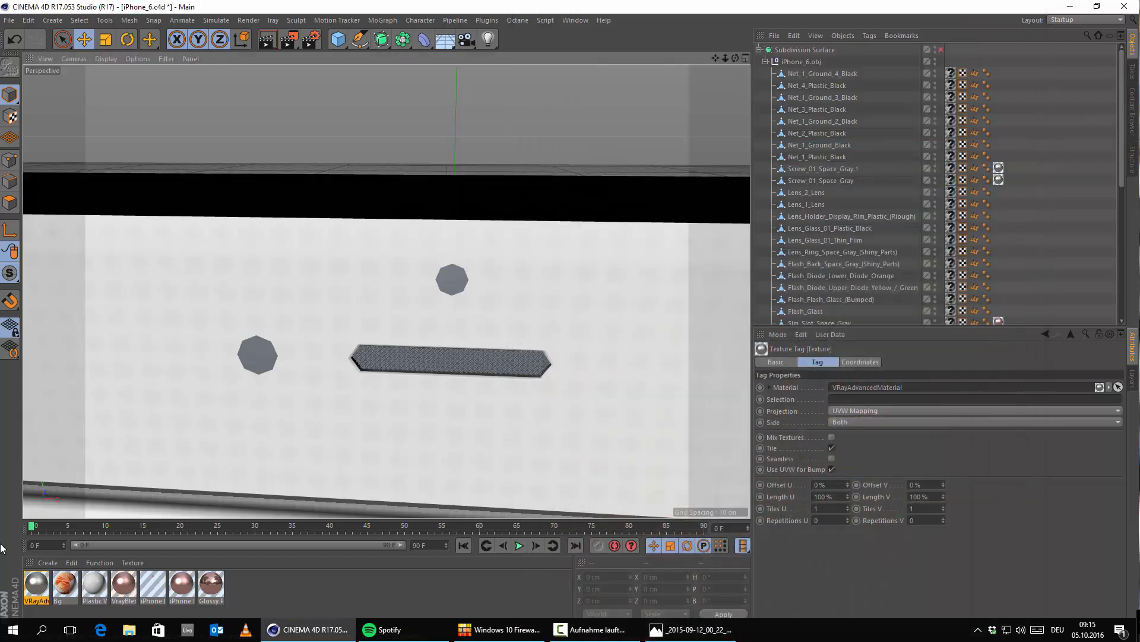
Step: Create a new VRayAdvancedMaterial from the VrayBridge shaders and open it for editing
left_click(48, 563)
mouse_move(77, 464)
mouse_move(226, 444)
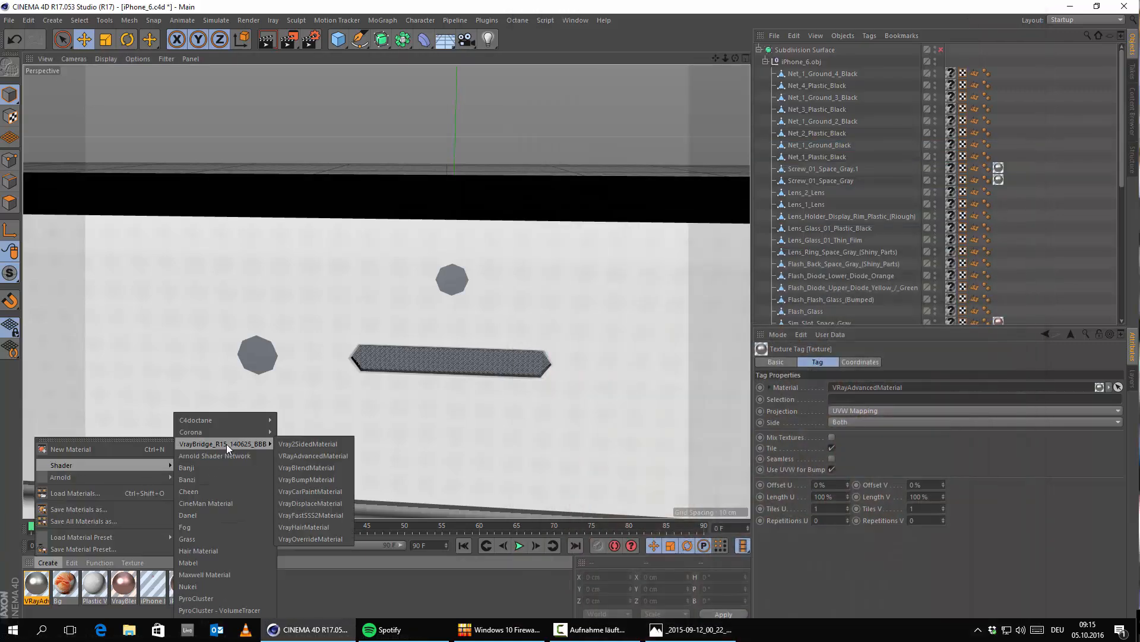
left_click(312, 456)
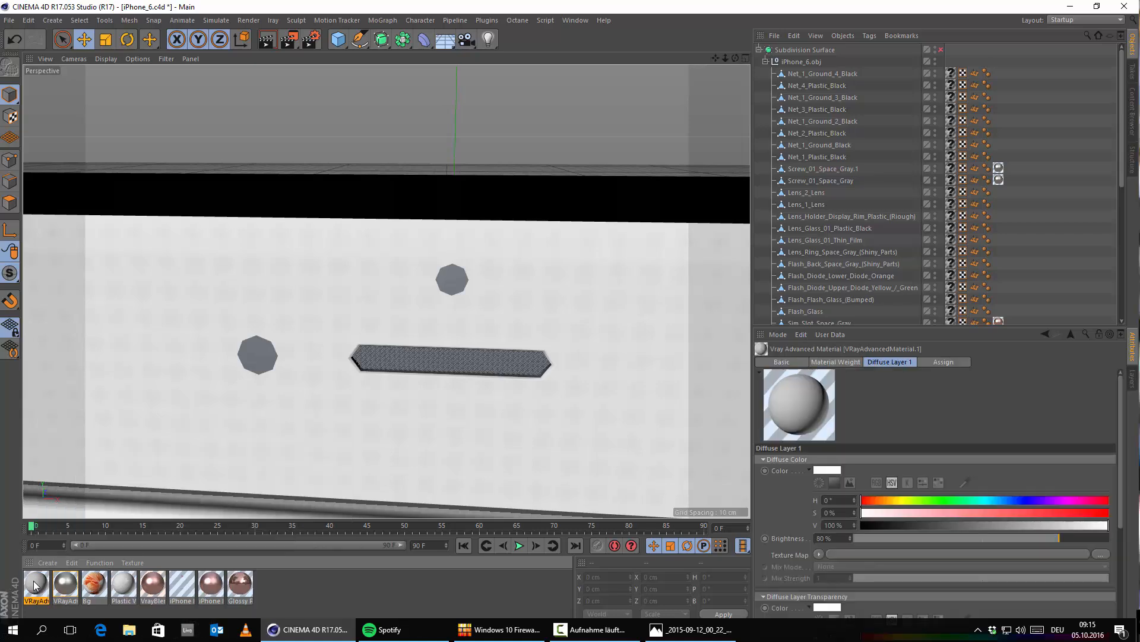
double_click(36, 585)
left_click(431, 164)
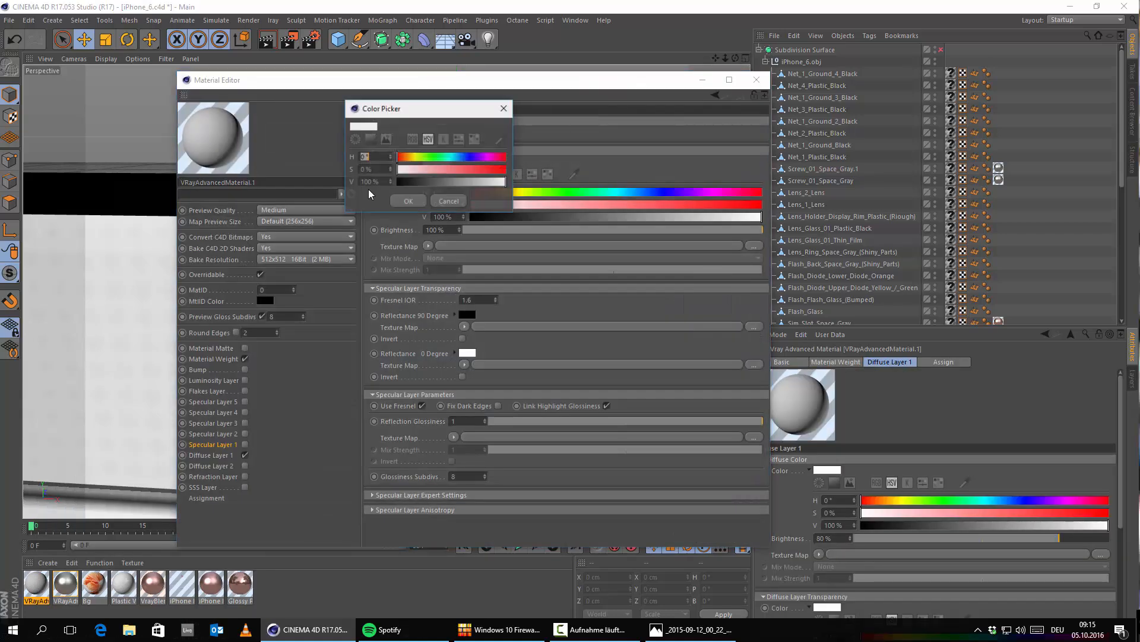
left_click(399, 181)
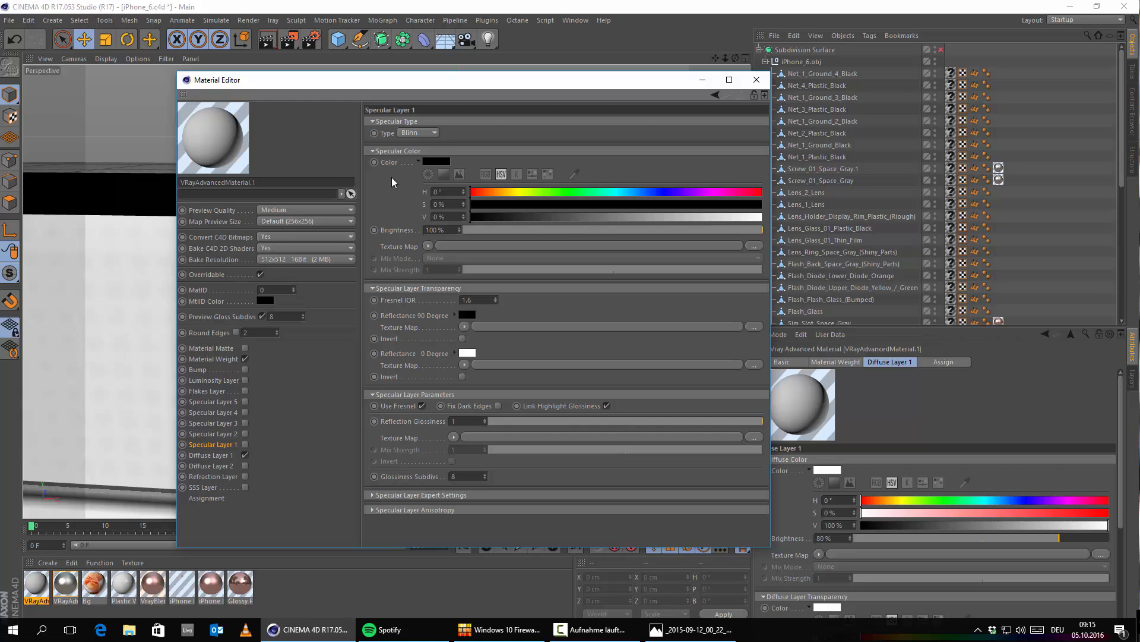
left_click(437, 163)
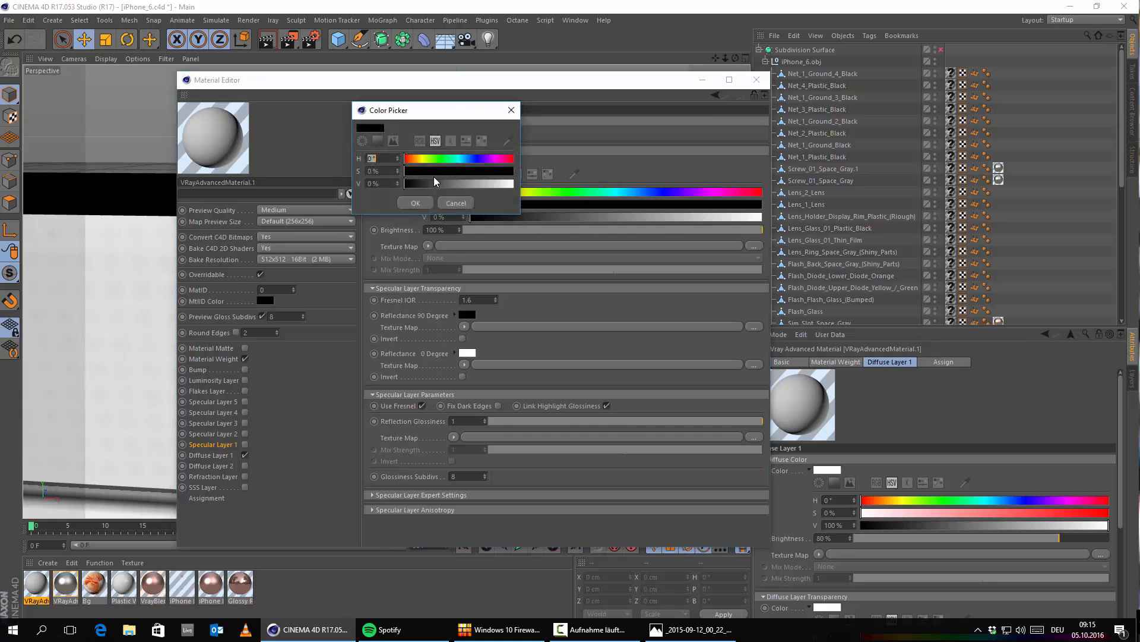
left_click(416, 203)
Step: Set the new material's Diffuse Layer 1 color to black with 90% brightness
left_click(214, 455)
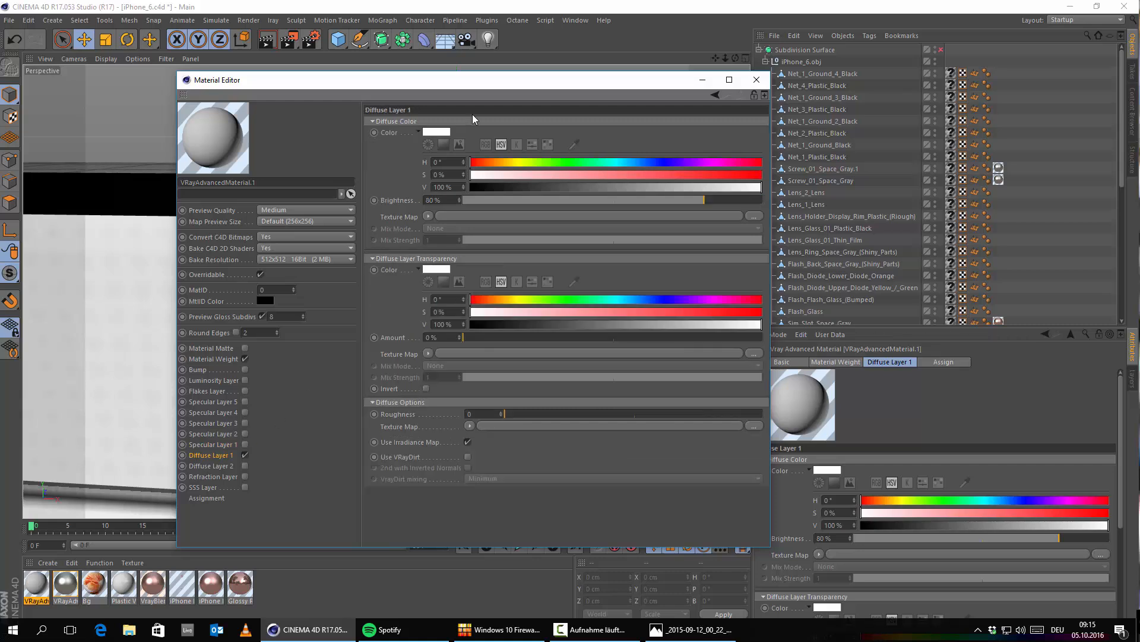
left_click(438, 133)
left_click(407, 156)
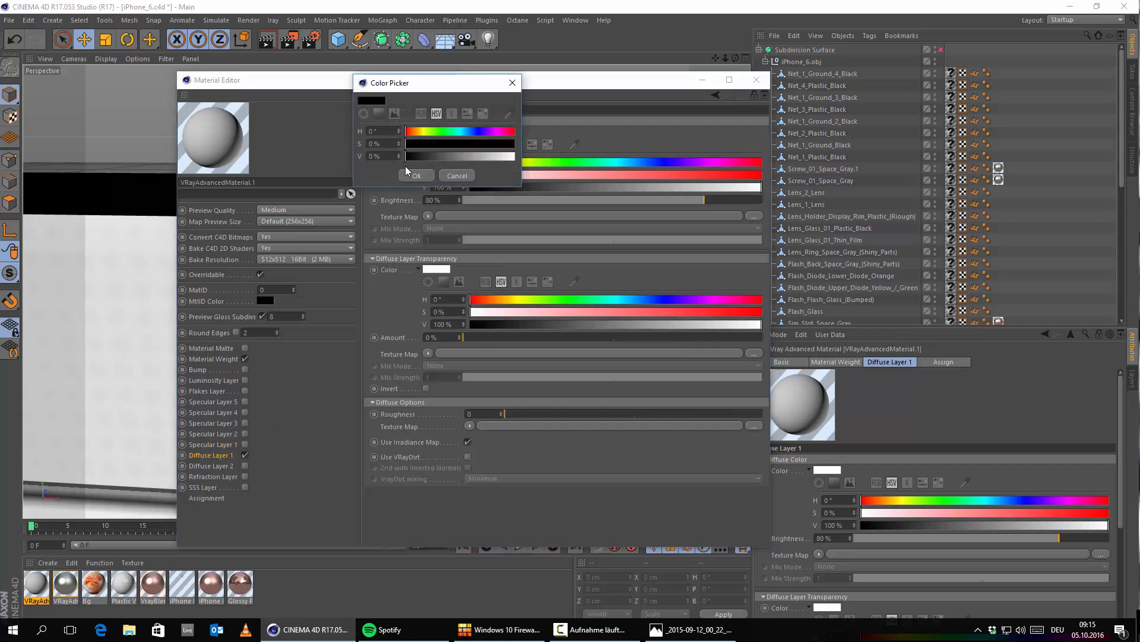
left_click(415, 175)
left_click_drag(704, 200, 739, 219)
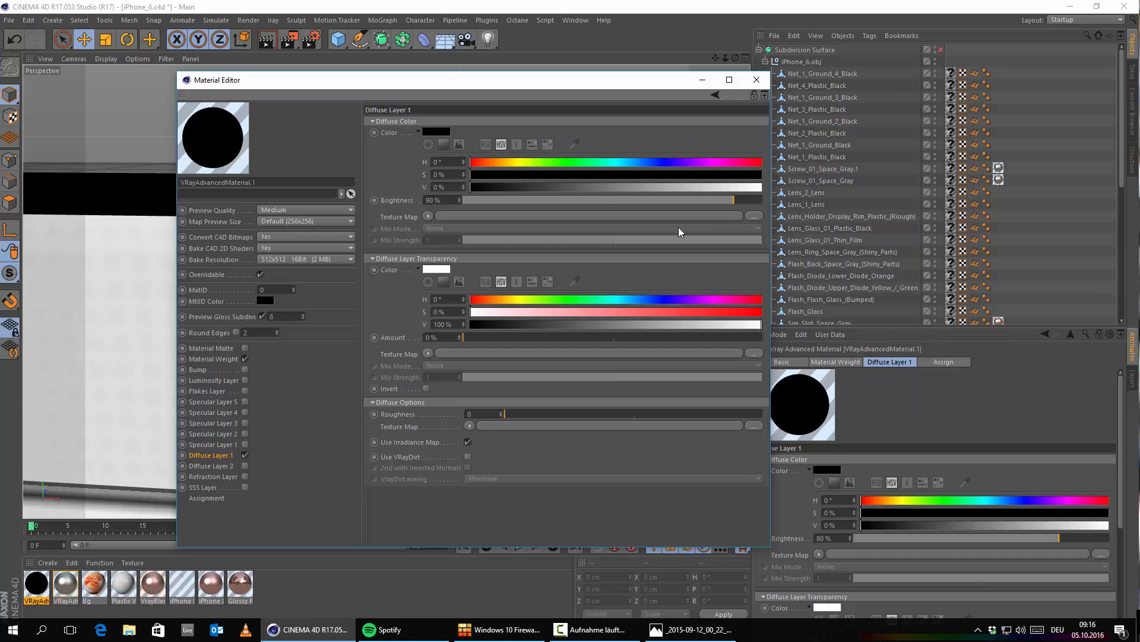
Step: Enable Specular Layer 1 with a Fresnel IOR of 1.56 and a Reflection Glossiness of 0.8, and close the material
left_click(244, 444)
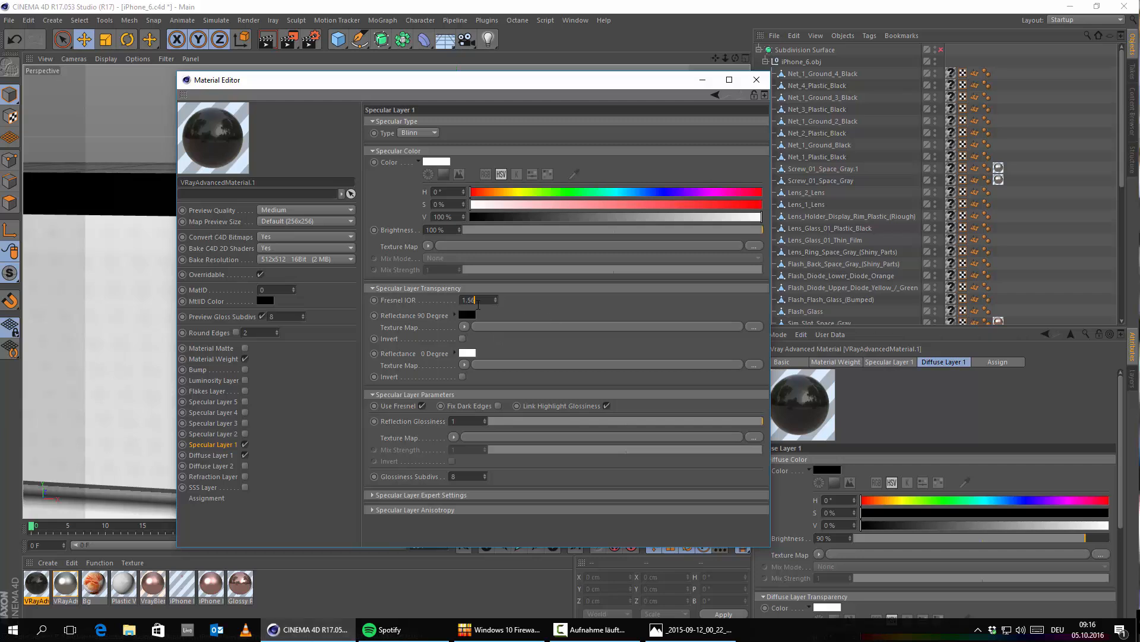
left_click_drag(761, 421, 709, 423)
left_click(756, 79)
Step: Reopen the black material and set its specular Glossiness Subdivs to 64
double_click(37, 585)
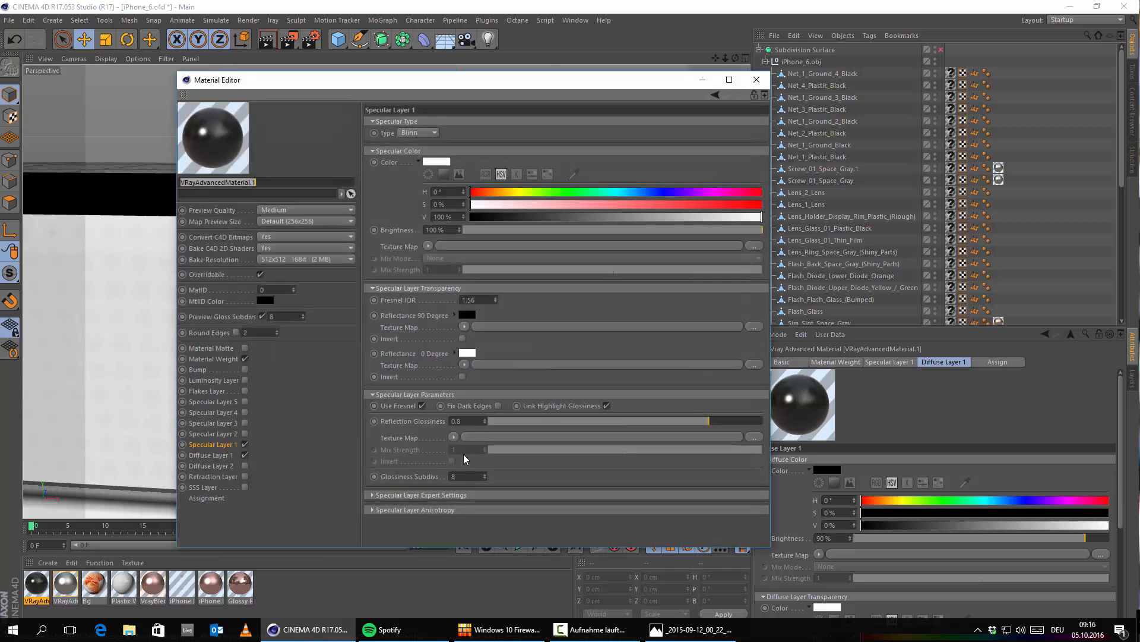
left_click(467, 475)
type("64")
key("Return")
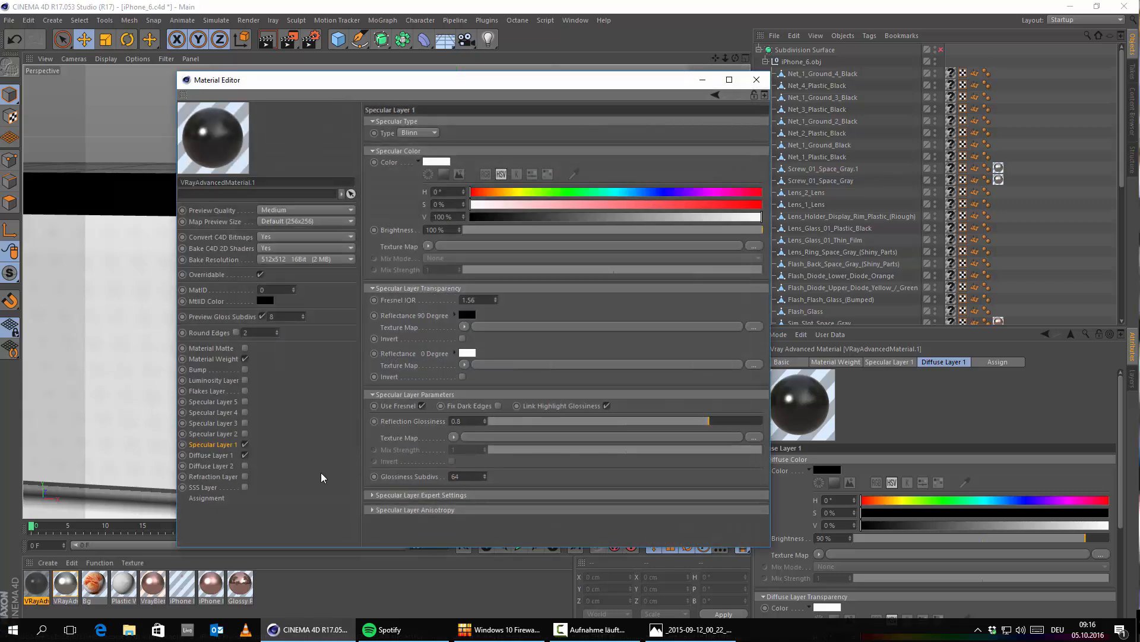
left_click(756, 79)
Step: Review the black material's specular settings and the VrayBridge Antialiasing and DMC Sampler render settings
scroll(495, 290, "down", 3)
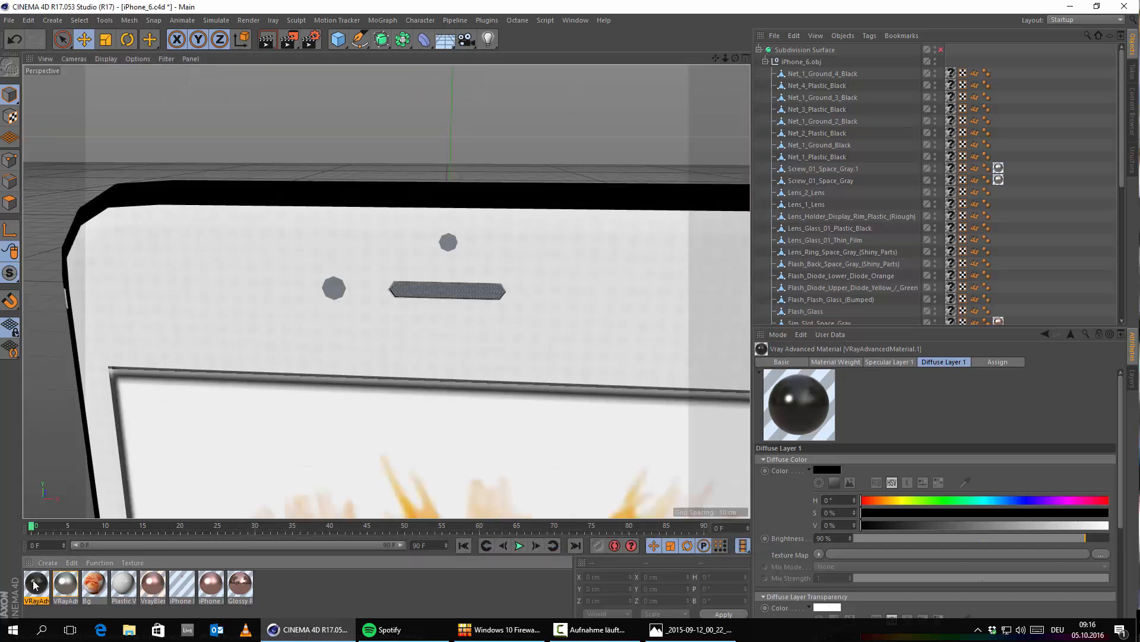
double_click(36, 582)
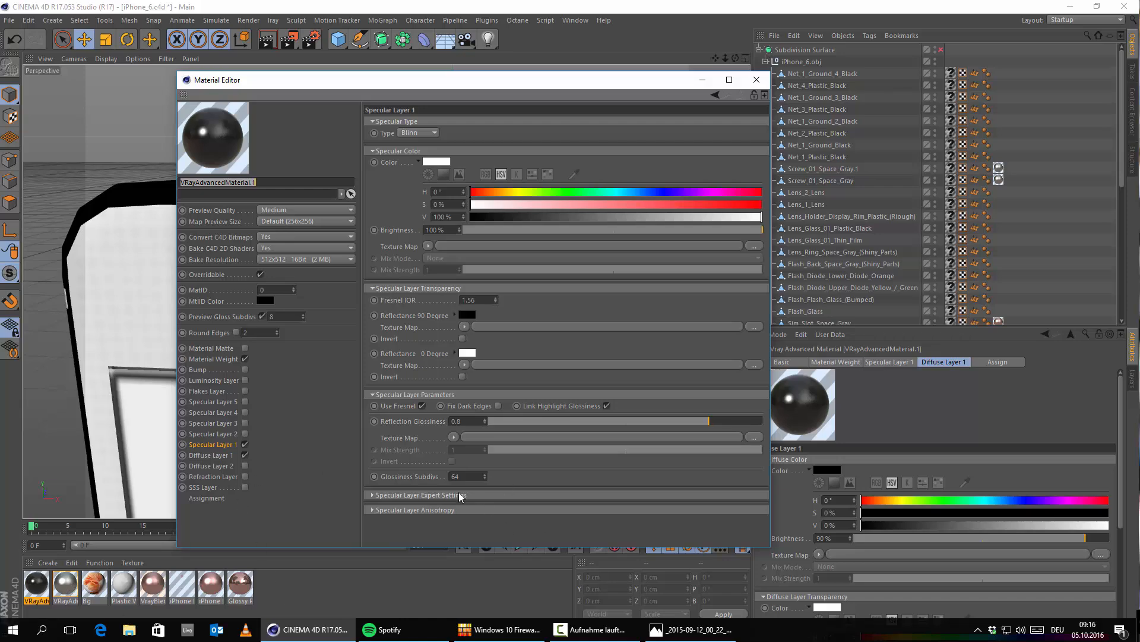
left_click(756, 80)
left_click(310, 39)
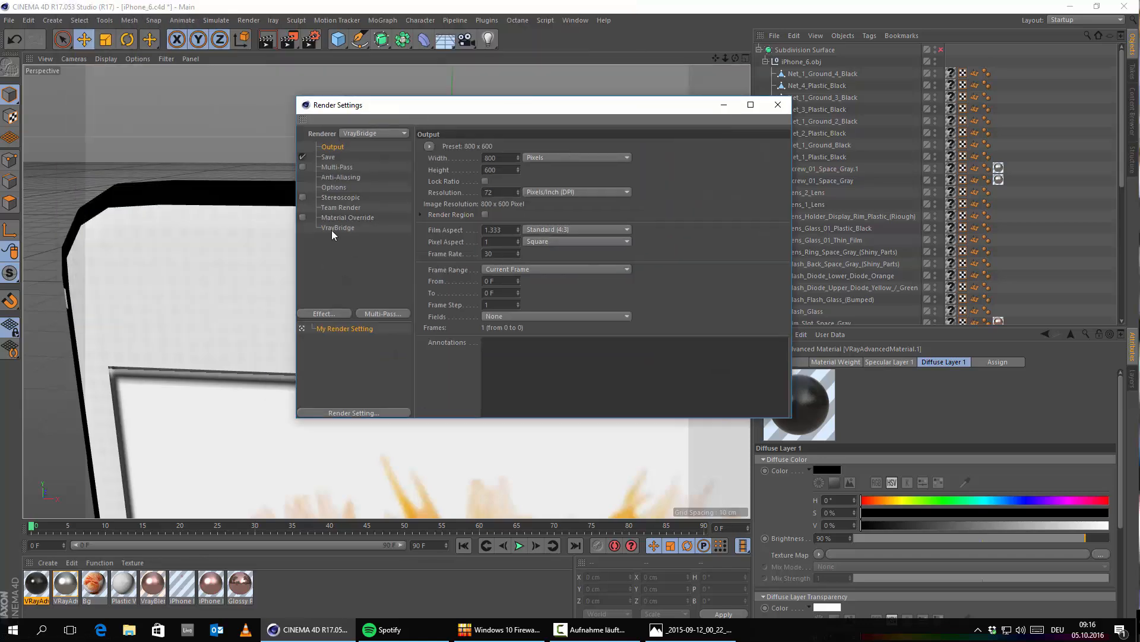
left_click(337, 228)
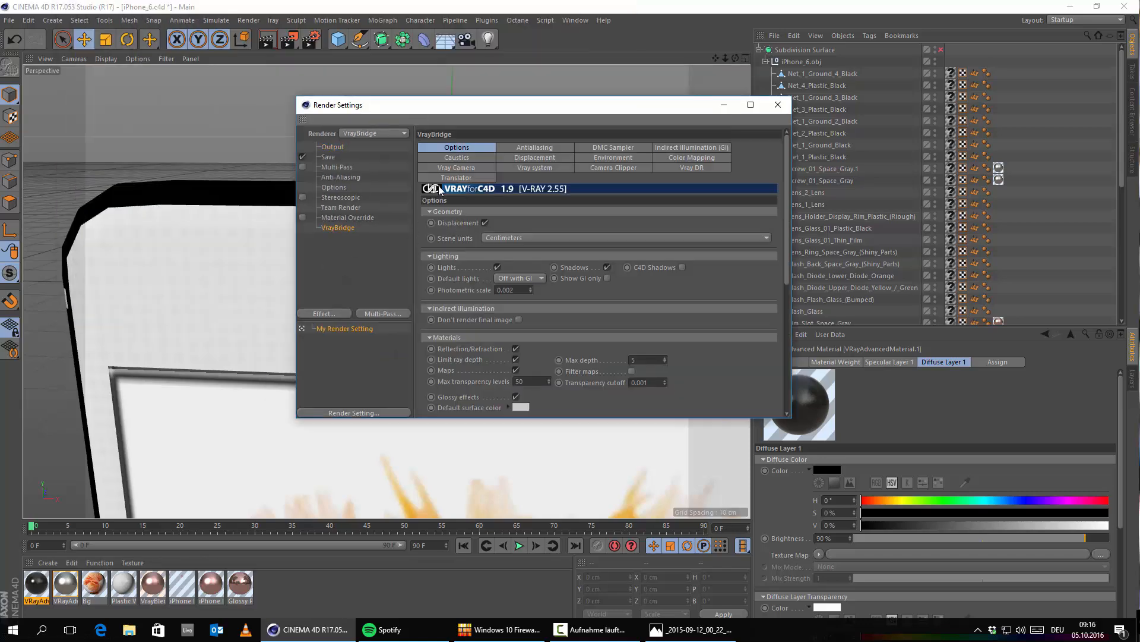
left_click(534, 148)
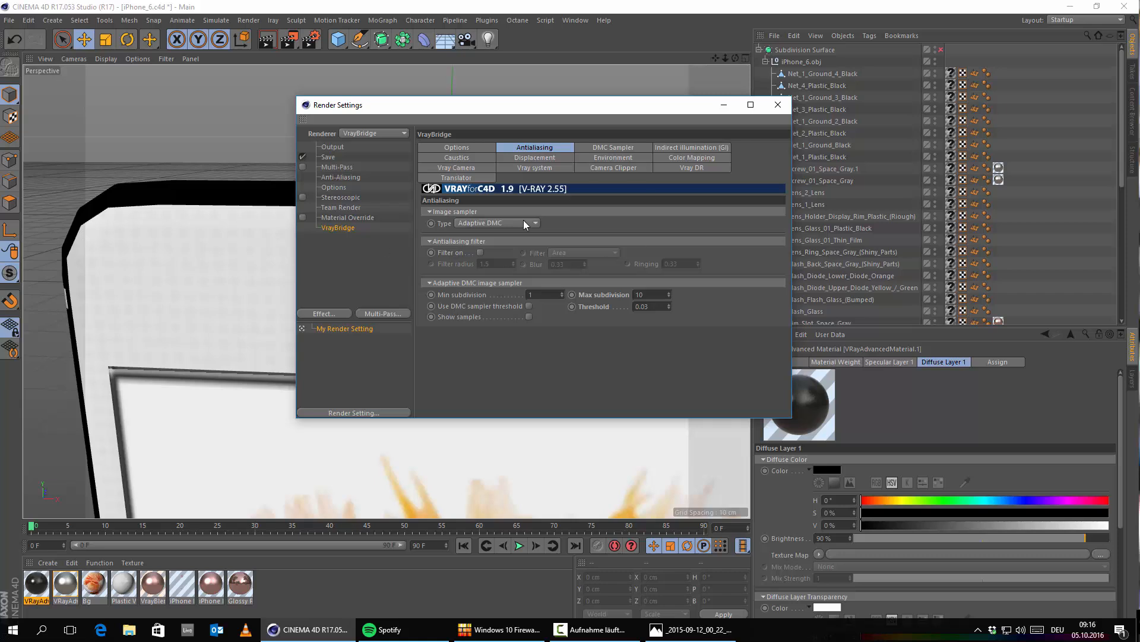
left_click(618, 148)
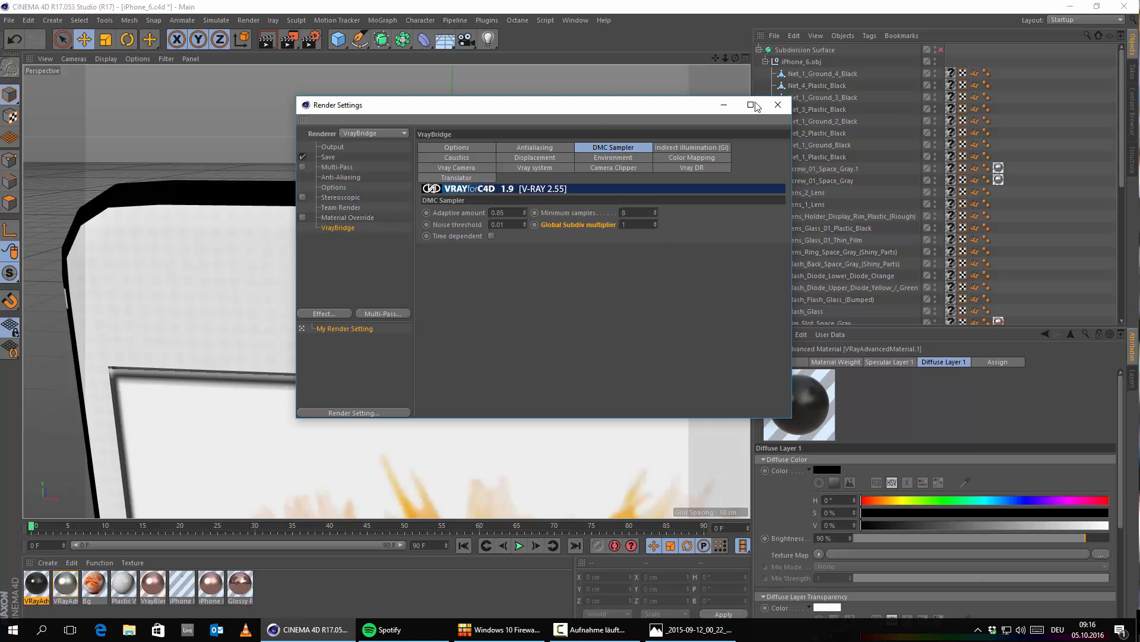
left_click(778, 105)
Step: Apply the black VRayAdvancedMaterial.1 to the earpiece speaker mesh on the phone's front
scroll(437, 360, "down", 5)
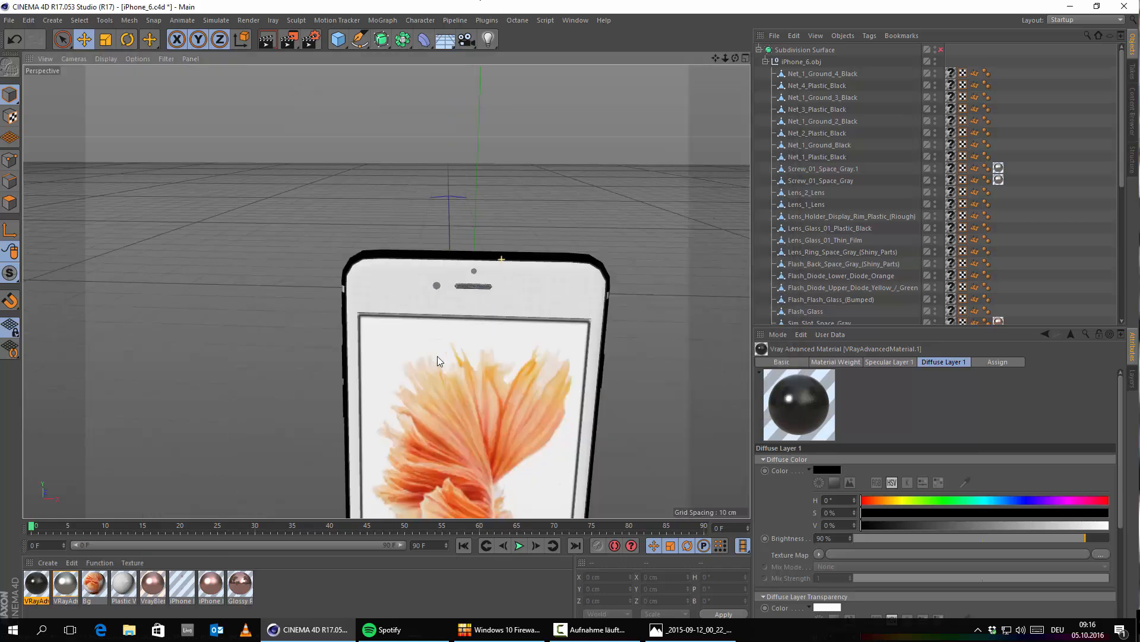
left_click_drag(437, 357, 487, 330, "alt")
middle_click_drag(486, 330, 330, 310, "alt")
right_click_drag(197, 258, 399, 279, "alt")
left_click_drag(410, 323, 237, 379, "alt")
middle_click_drag(618, 209, 344, 253, "alt")
right_click_drag(344, 255, 403, 257, "alt")
middle_click_drag(350, 315, 443, 301, "alt")
right_click_drag(382, 294, 310, 320, "alt")
middle_click_drag(348, 341, 369, 290, "alt")
right_click_drag(382, 240, 438, 242, "alt")
middle_click_drag(341, 258, 381, 314, "alt")
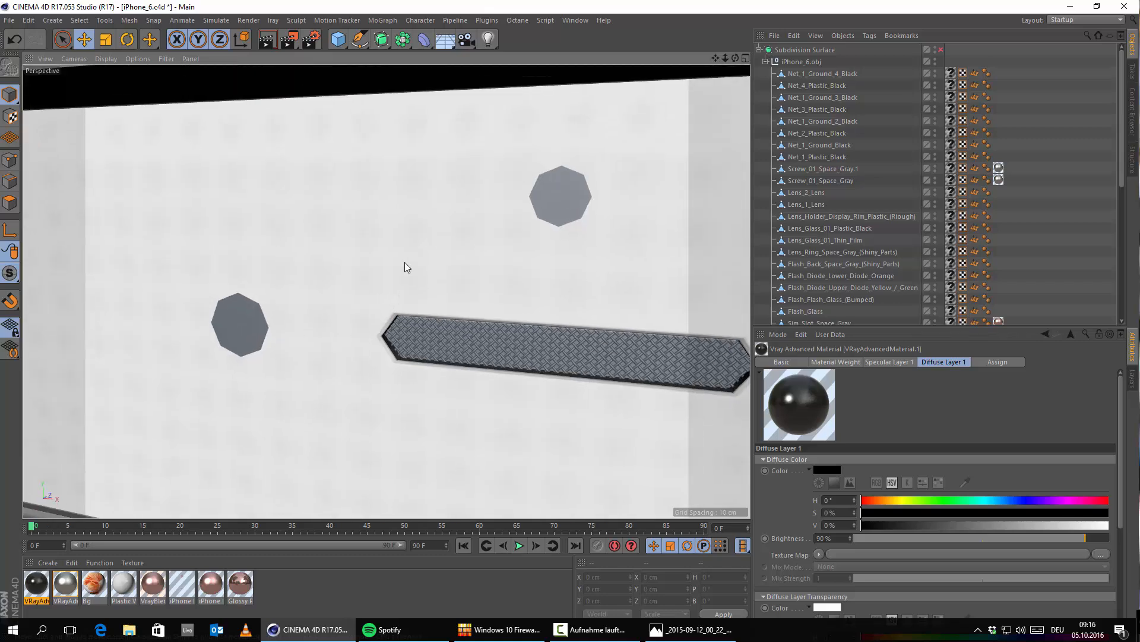
right_click_drag(543, 185, 360, 316, "alt")
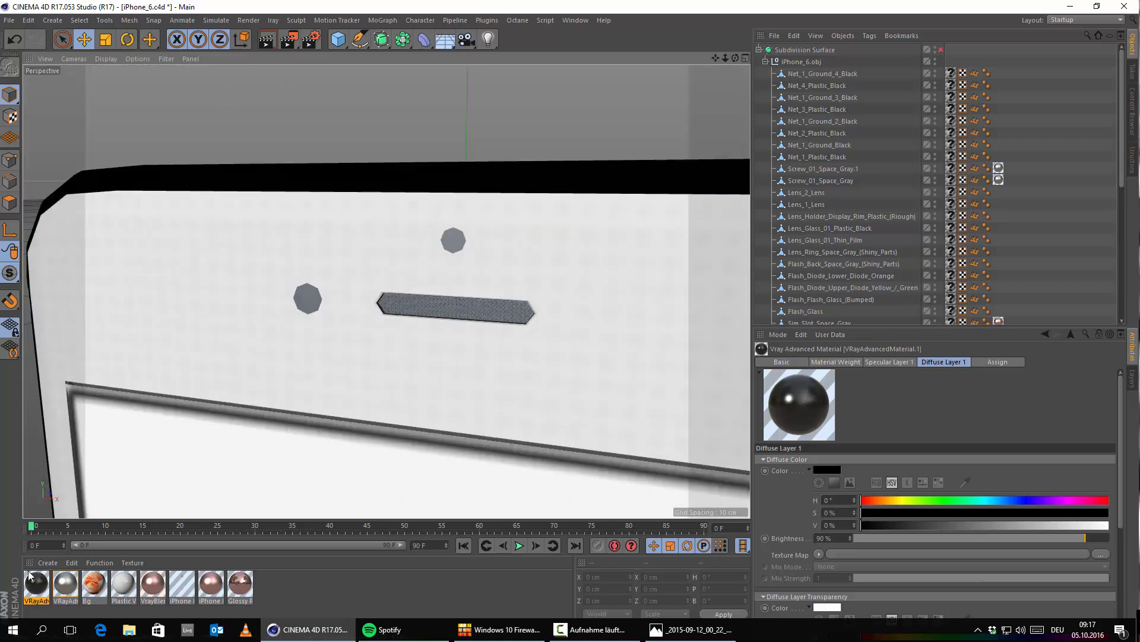
left_click_drag(151, 482, 414, 308)
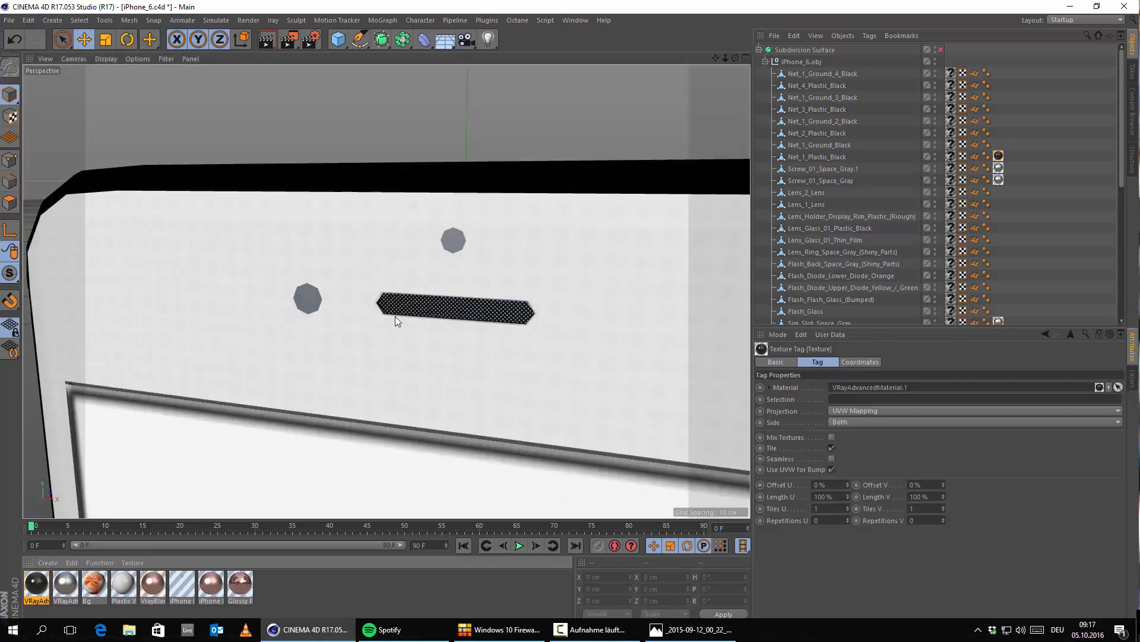
Step: Inspect the textured earpiece mesh and front sensors up close, and view the whole phone
right_click_drag(395, 316, 424, 312, "alt")
left_click_drag(431, 261, 383, 347, "alt")
right_click_drag(383, 347, 258, 336, "alt")
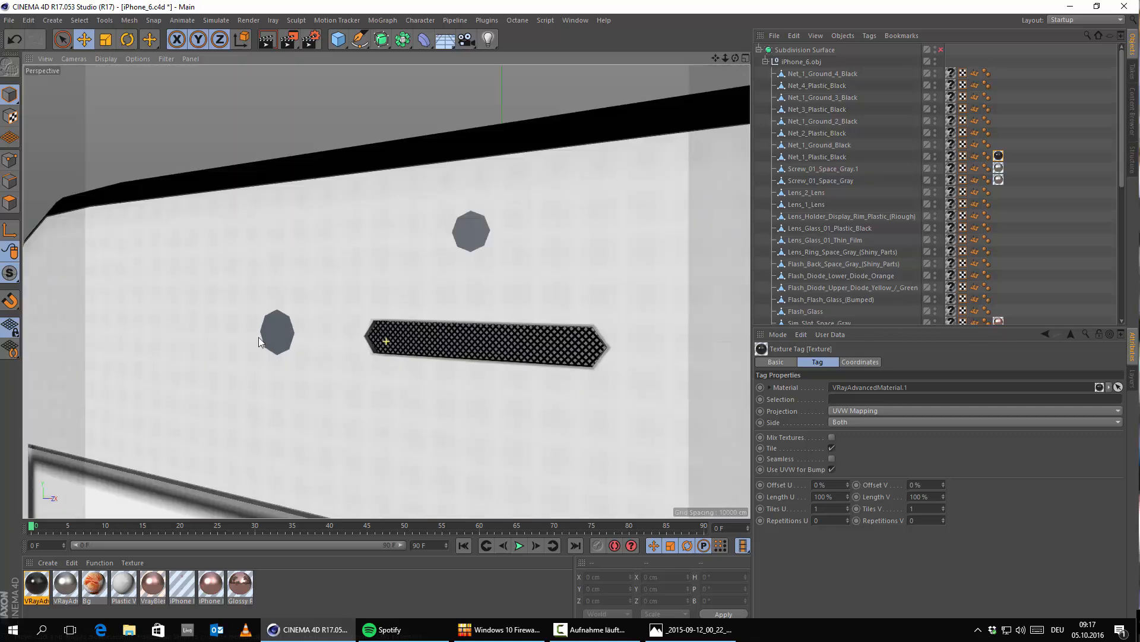
scroll(455, 256, "down", 10)
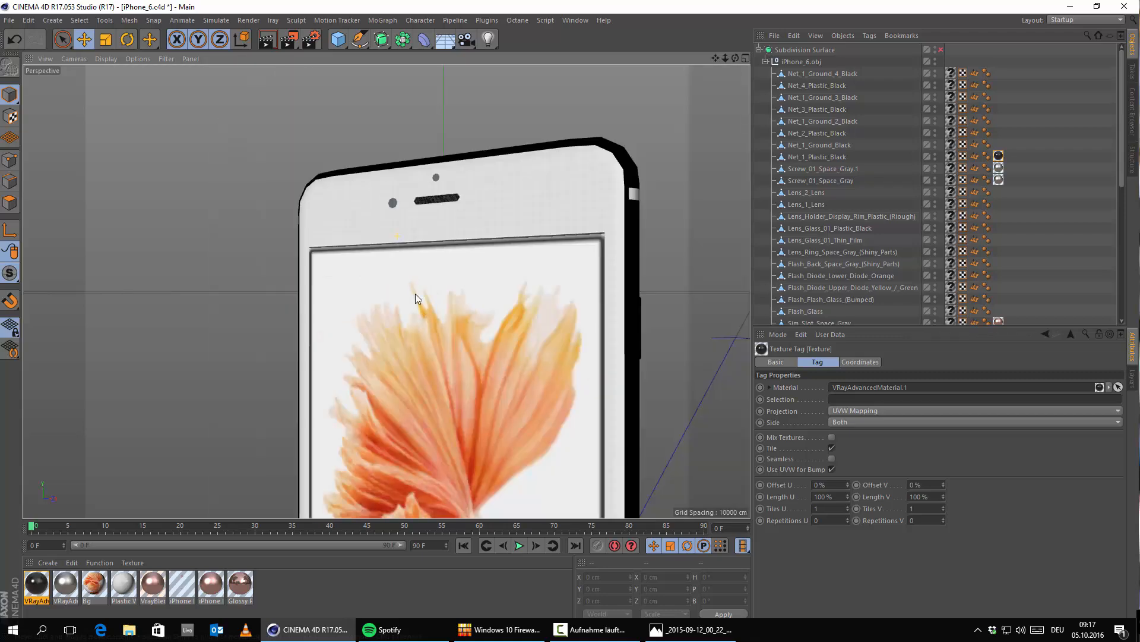
scroll(399, 239, "up", 8)
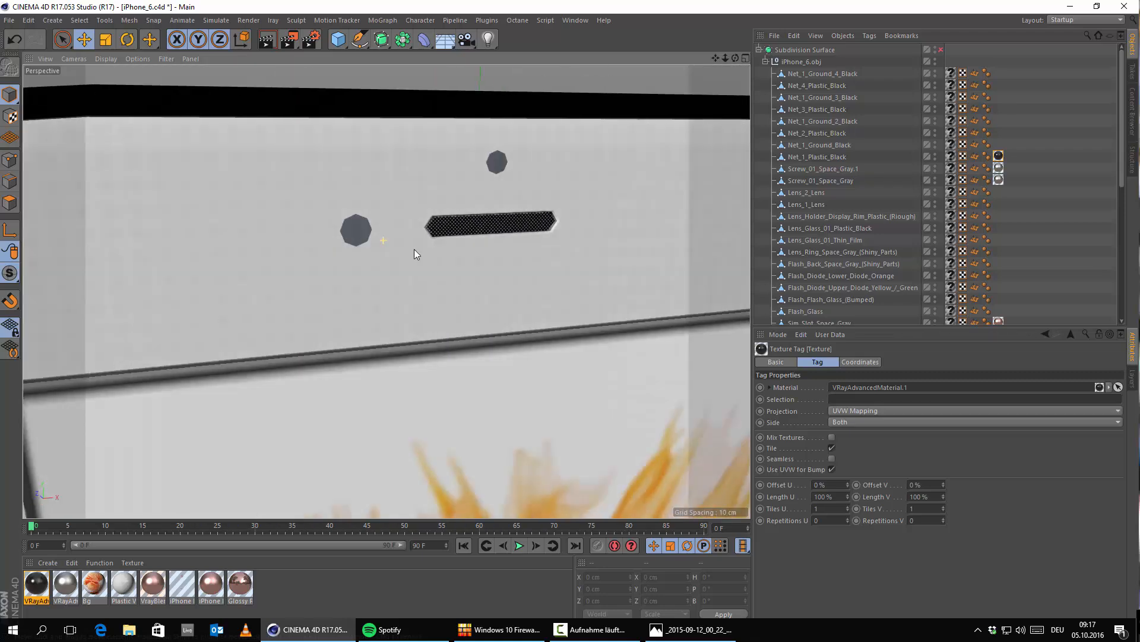
scroll(252, 212, "down", 4)
scroll(414, 349, "down", 4)
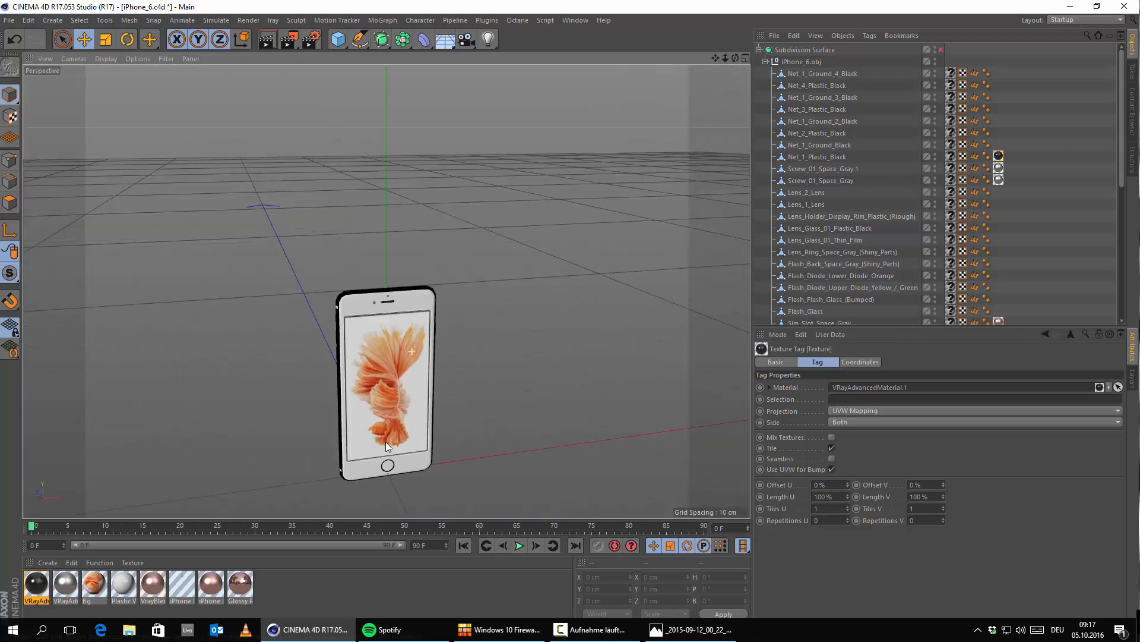
Step: Launch Adobe Photoshop CC 2015
middle_click_drag(348, 464, 323, 300, "alt")
scroll(328, 293, "up", 3)
scroll(380, 297, "up", 5)
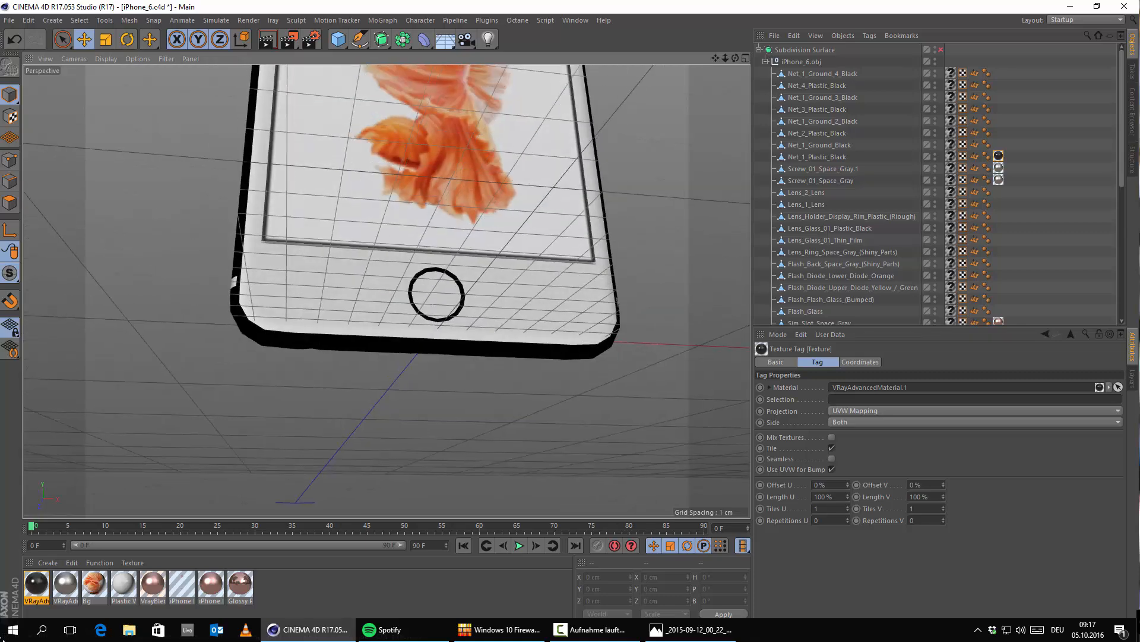
key("super")
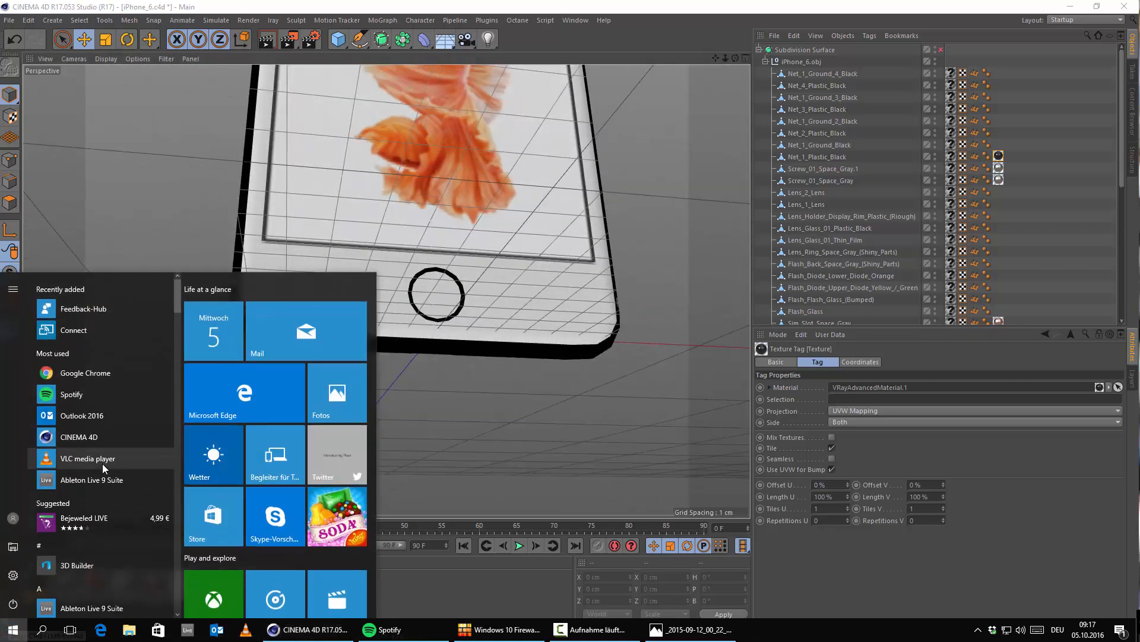
type("pho")
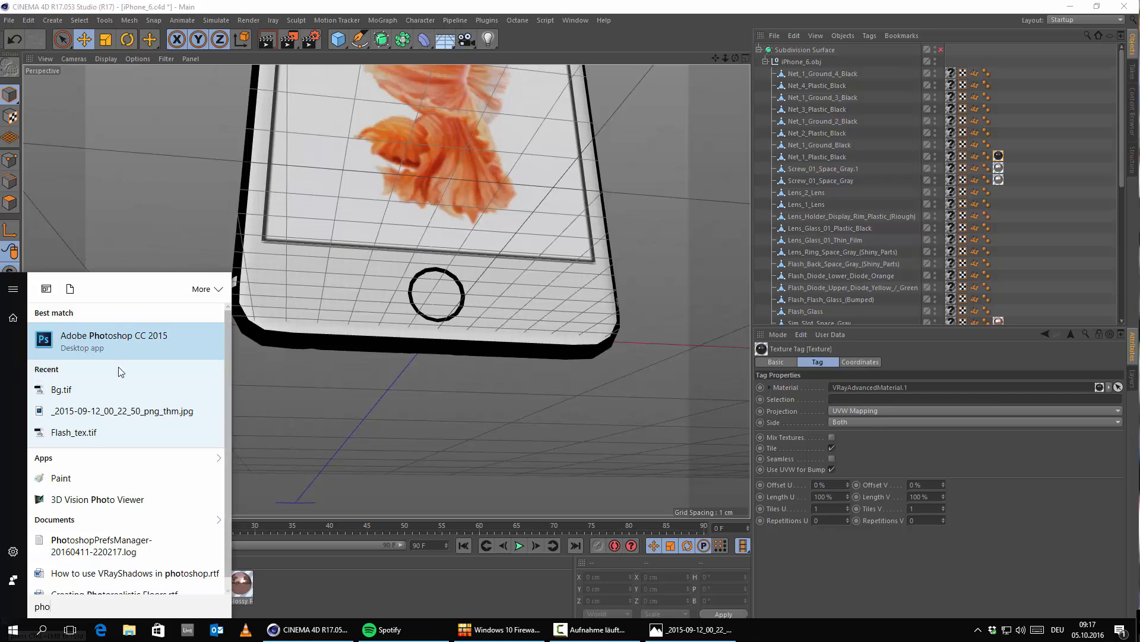
left_click(144, 353)
Step: Apply the black VRayAdvancedMaterial.1 to the single round microphone mesh on the phone's bottom edge
scroll(349, 339, "up", 4)
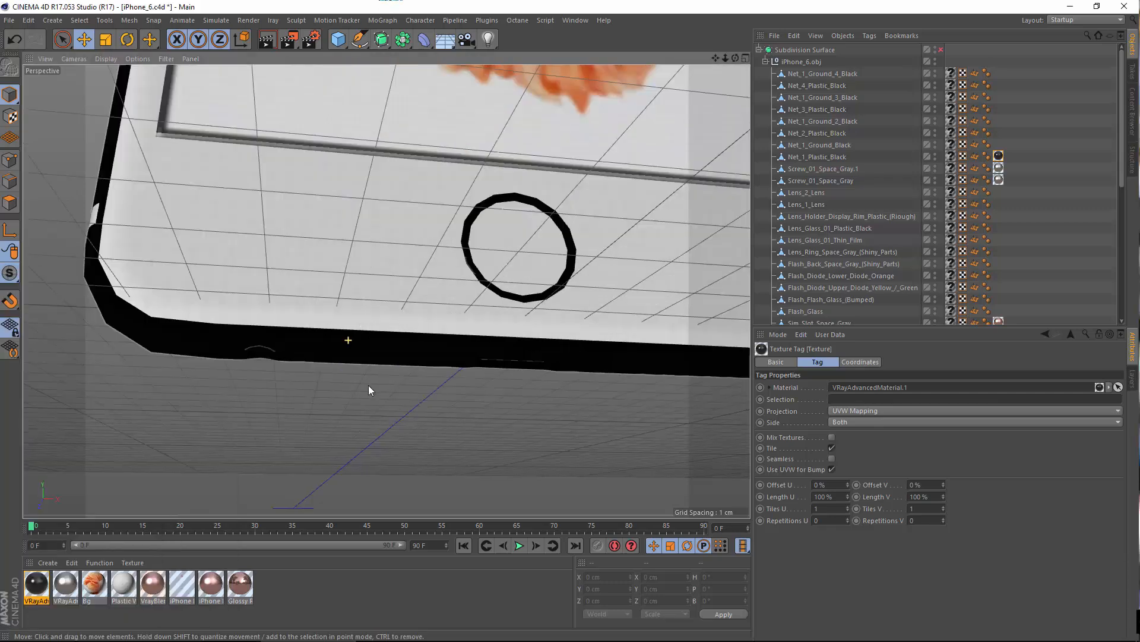
left_click_drag(369, 386, 278, 355, "alt")
scroll(312, 356, "up", 6)
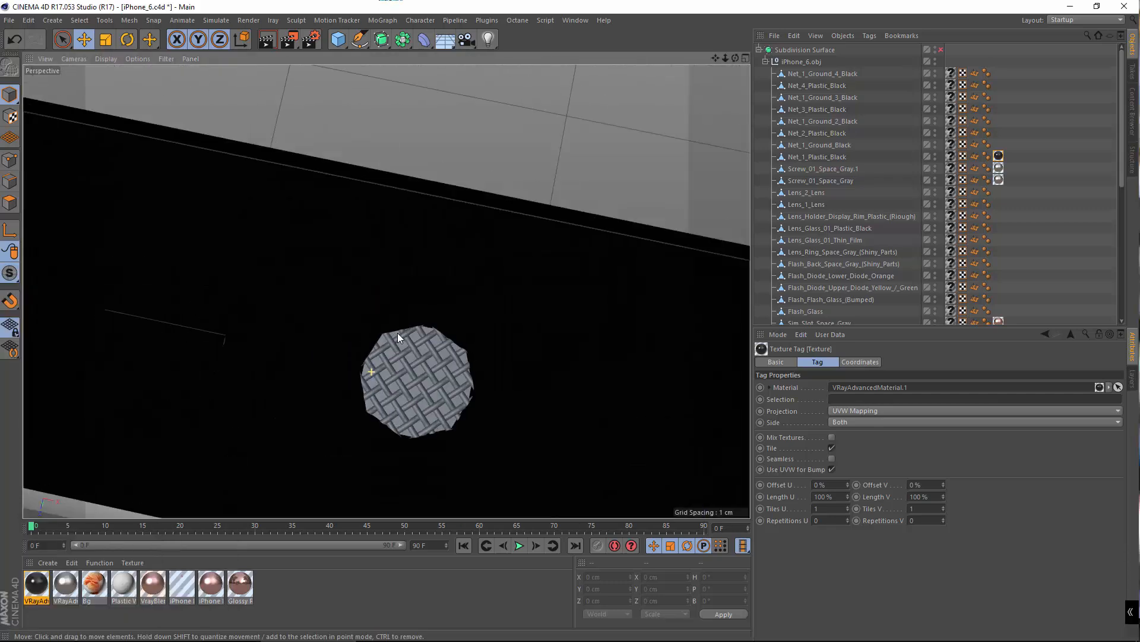
left_click_drag(31, 594, 389, 376)
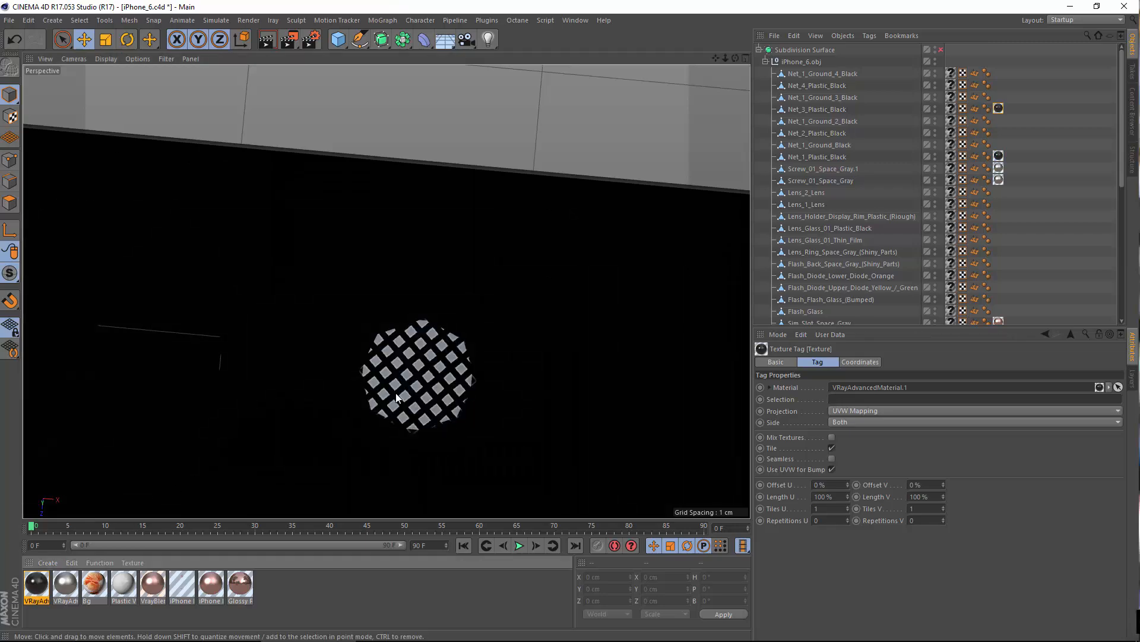
scroll(601, 421, "down", 6)
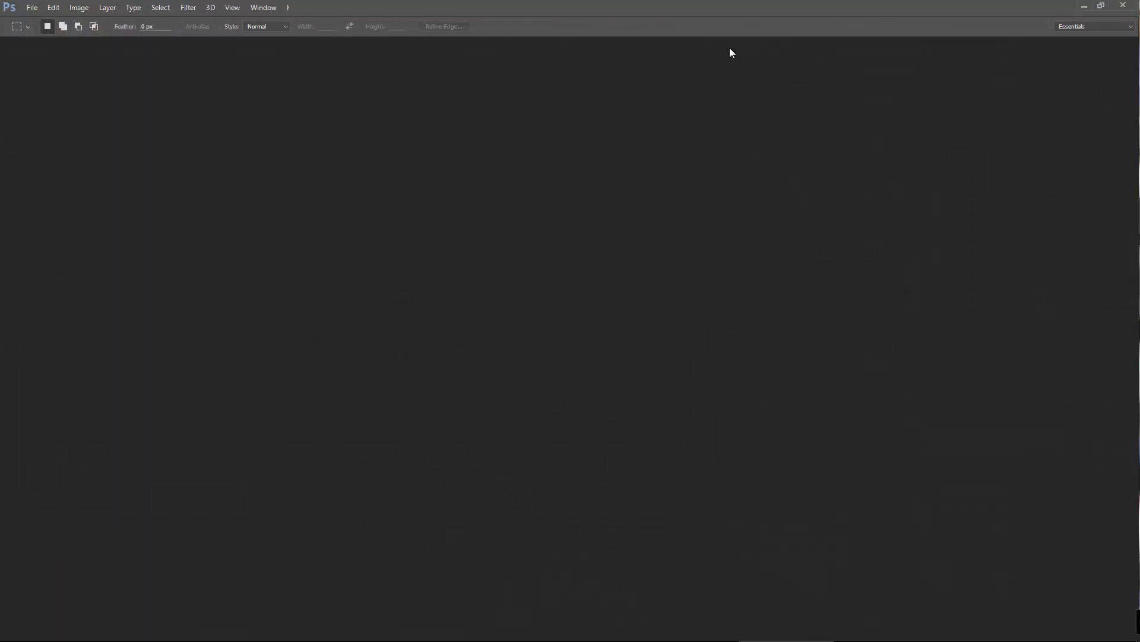
Step: Switch back to CINEMA 4D and apply the black VRayAdvancedMaterial.1 to the row of six speaker meshes on the phone's bottom edge
left_click(307, 631)
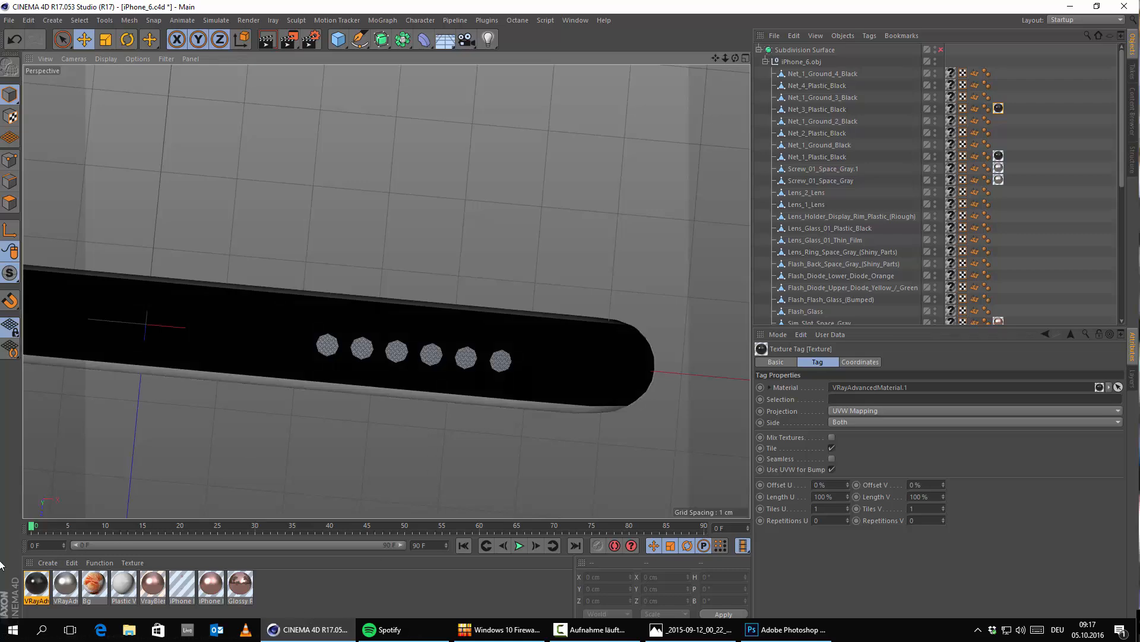
left_click_drag(39, 584, 326, 345)
right_click_drag(327, 352, 377, 333, "alt")
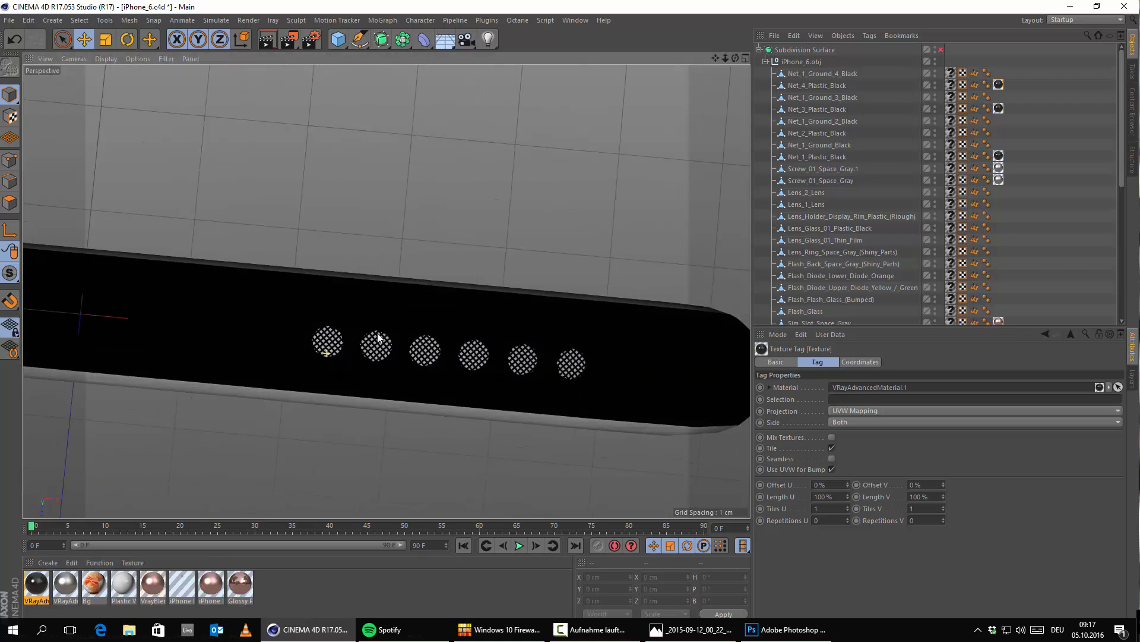
left_click_drag(377, 333, 405, 351, "alt")
Step: Apply the black VRayAdvancedMaterial.1 to the small microphone mesh between the rear camera and the flash
middle_click_drag(401, 98, 433, 226, "alt")
scroll(432, 226, "up", 6)
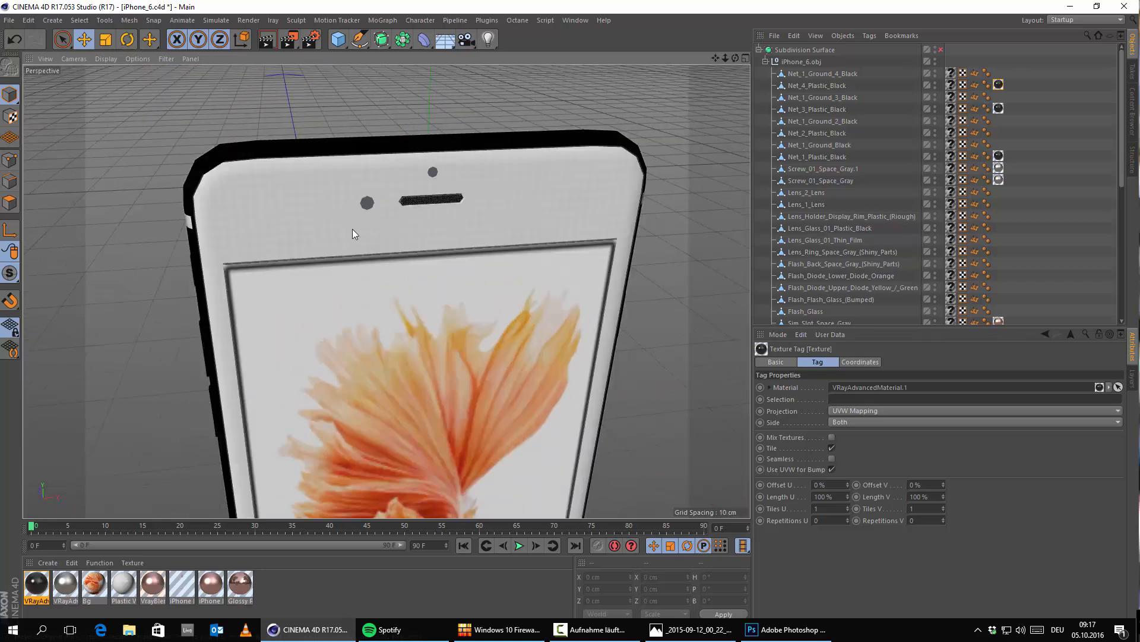
scroll(342, 215, "up", 5)
left_click_drag(328, 184, 548, 272, "alt")
middle_click_drag(191, 245, 512, 258, "alt")
scroll(509, 255, "up", 6)
scroll(449, 231, "up", 6)
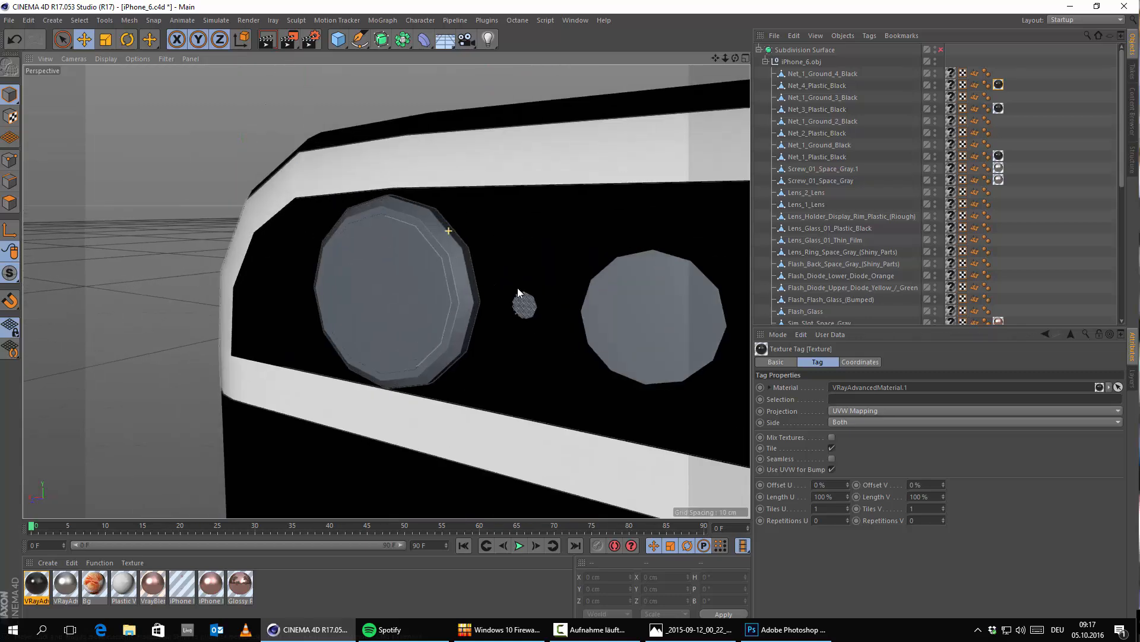
left_click_drag(38, 588, 523, 302)
scroll(539, 314, "up", 3)
middle_click_drag(494, 338, 412, 367, "alt")
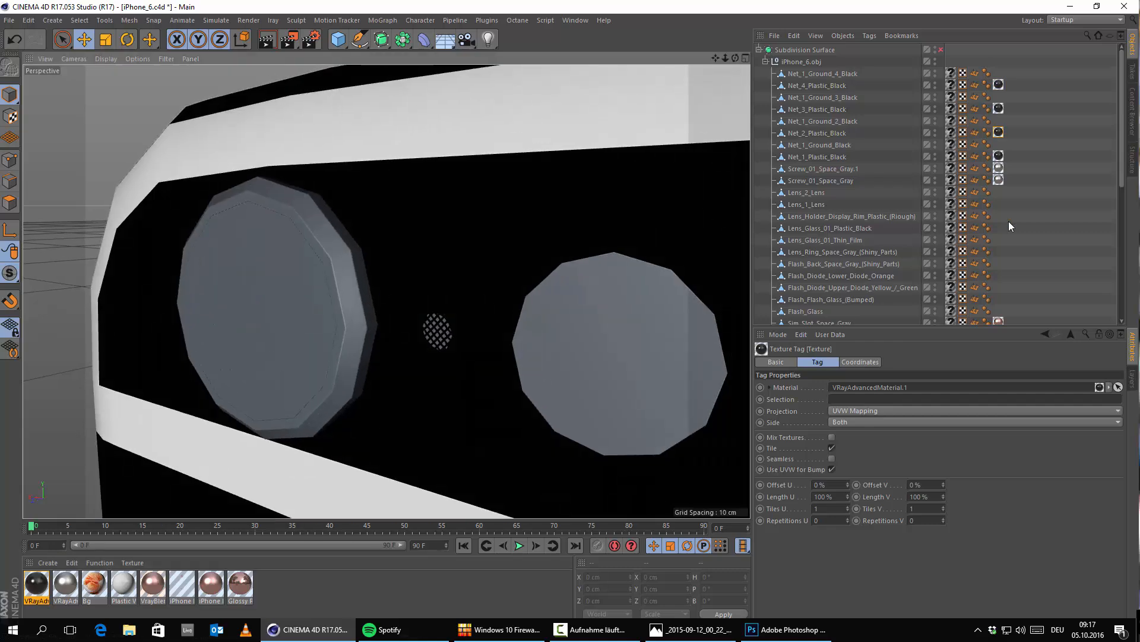
Step: Check the rear camera in the reference photo and apply the Glossy Rose Gold material to the model's outer camera lens ring
scroll(1027, 234, "down", 8)
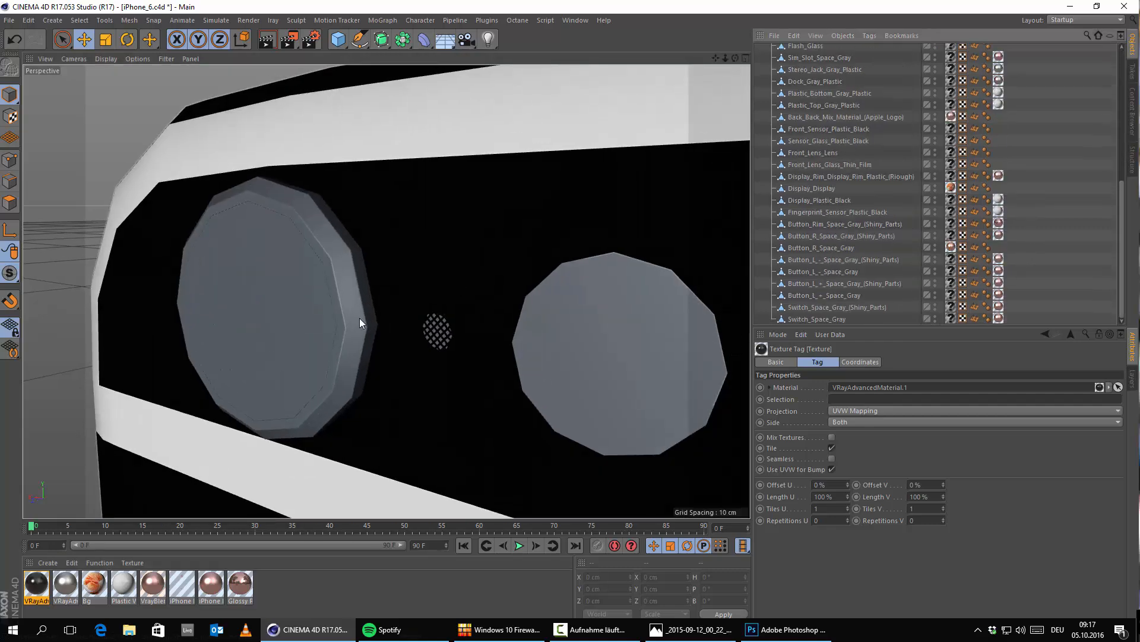
middle_click_drag(302, 340, 410, 341, "alt")
left_click_drag(410, 341, 493, 339, "alt")
middle_click_drag(279, 276, 448, 310, "alt")
scroll(448, 314, "up", 2)
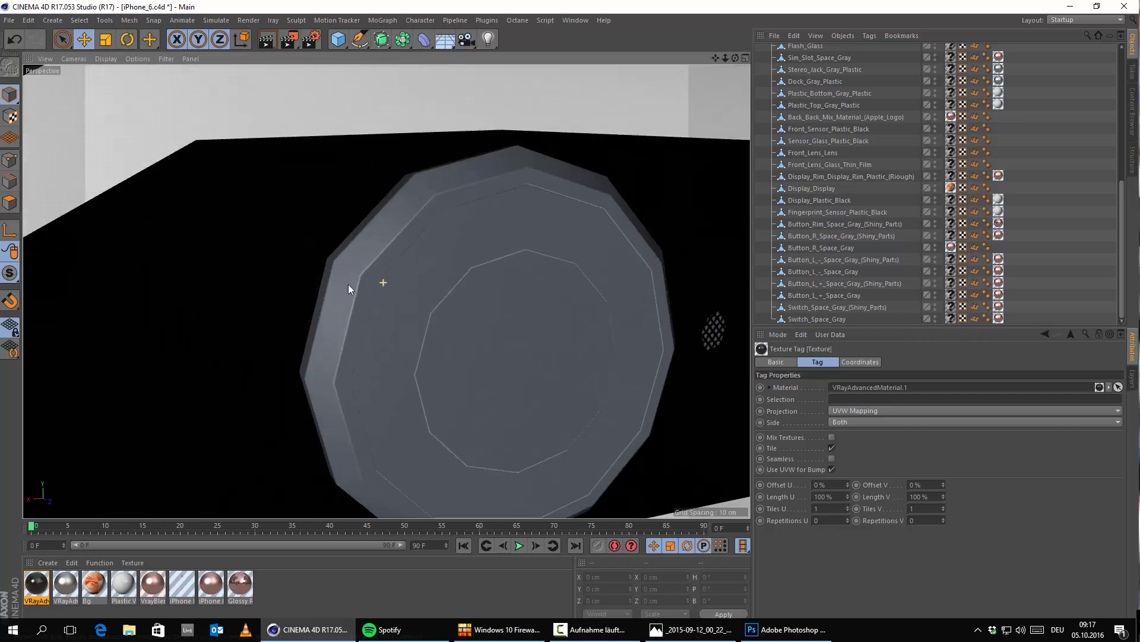
left_click(679, 629)
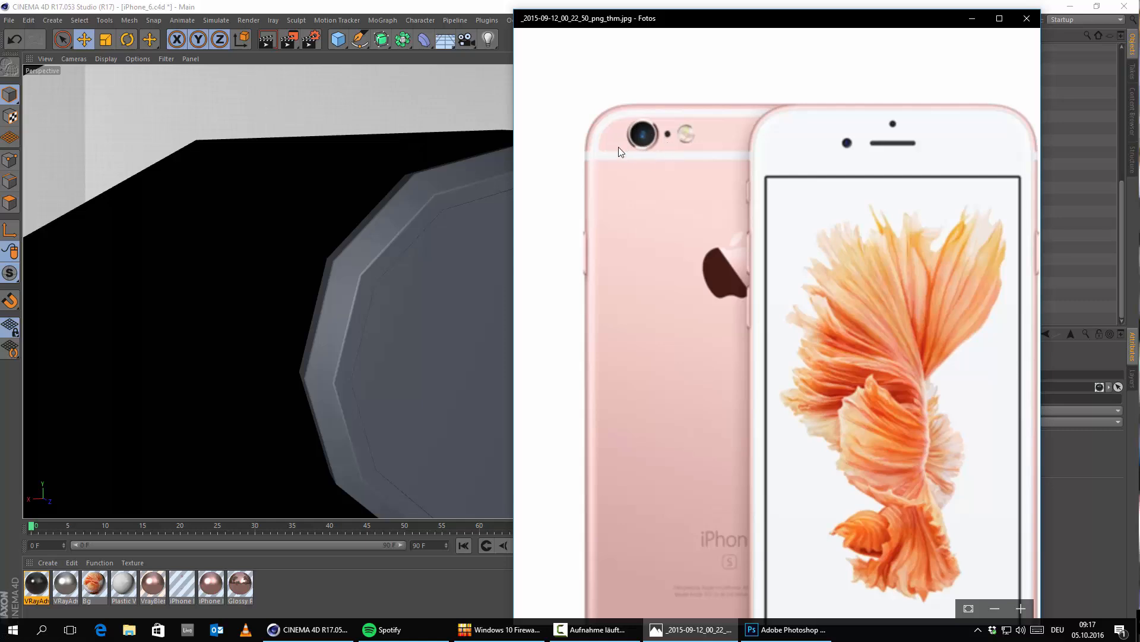
left_click(972, 19)
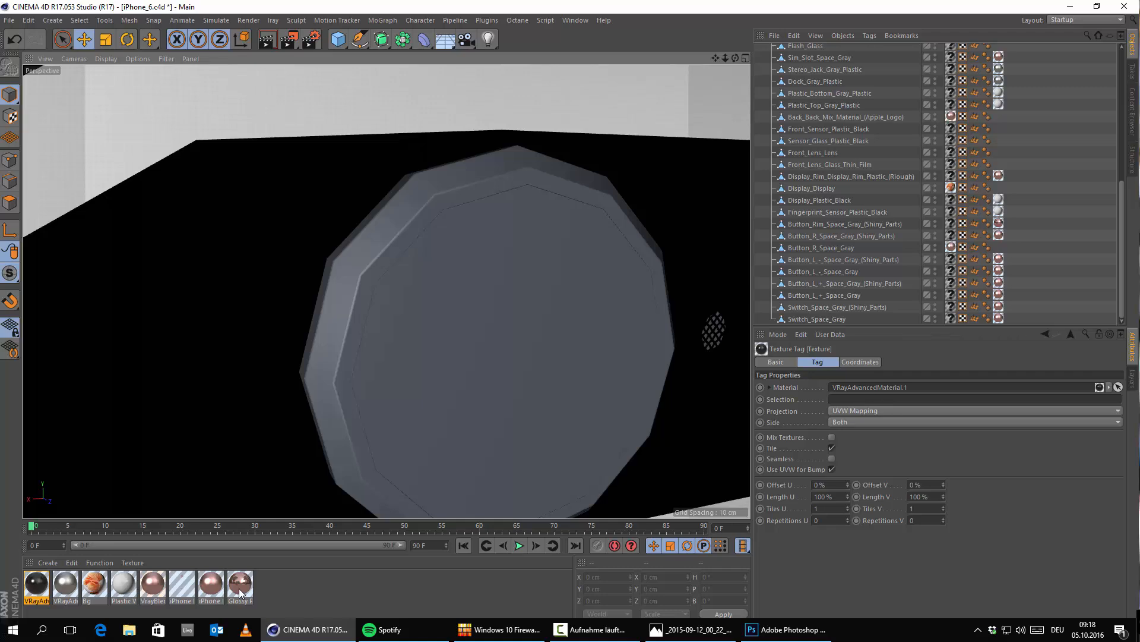
left_click_drag(238, 588, 370, 256)
right_click_drag(360, 266, 379, 311, "alt")
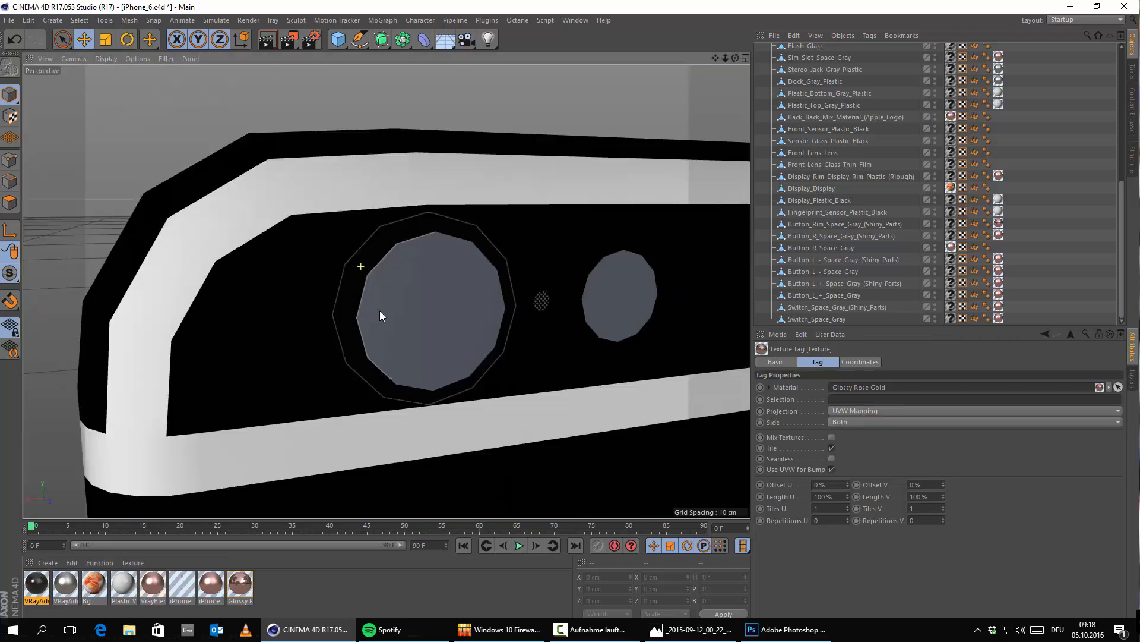
Step: Recheck the reference photo and apply the black VRayAdvancedMaterial.1 to the rear camera's Lens_Glass_01_Plastic_Black ring
left_click(730, 630)
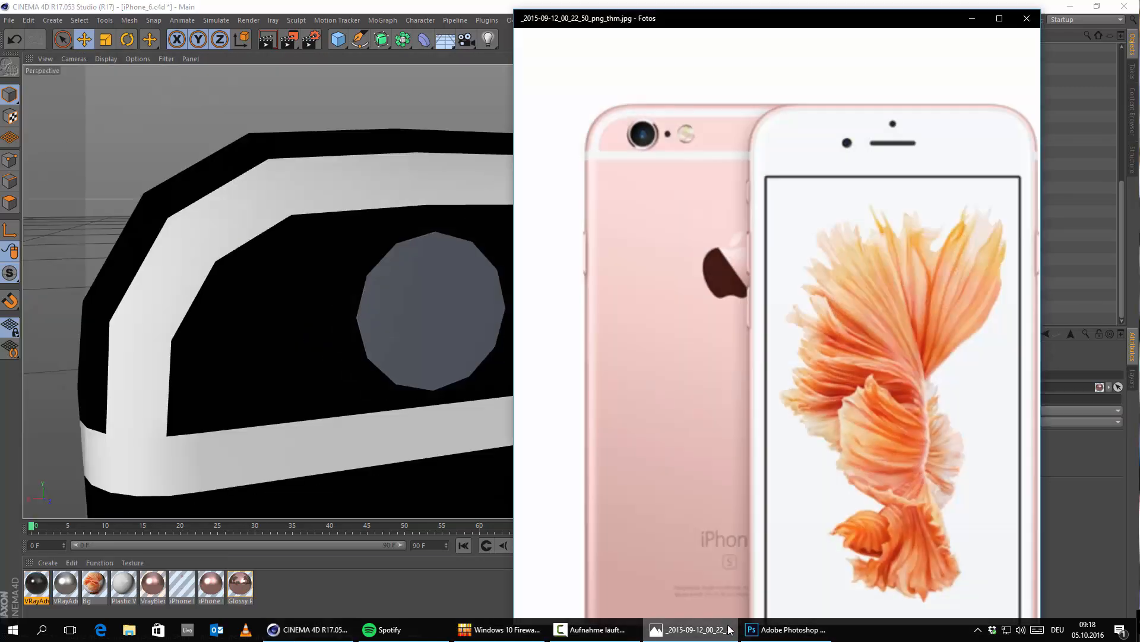
left_click(973, 18)
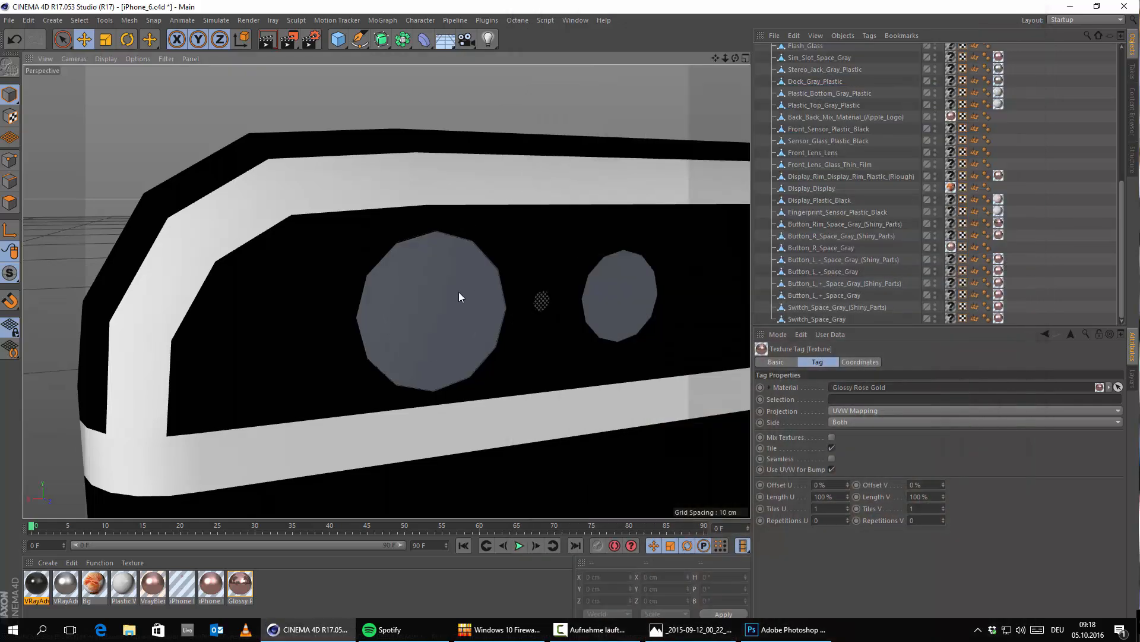
left_click(391, 266)
scroll(393, 299, "up", 5)
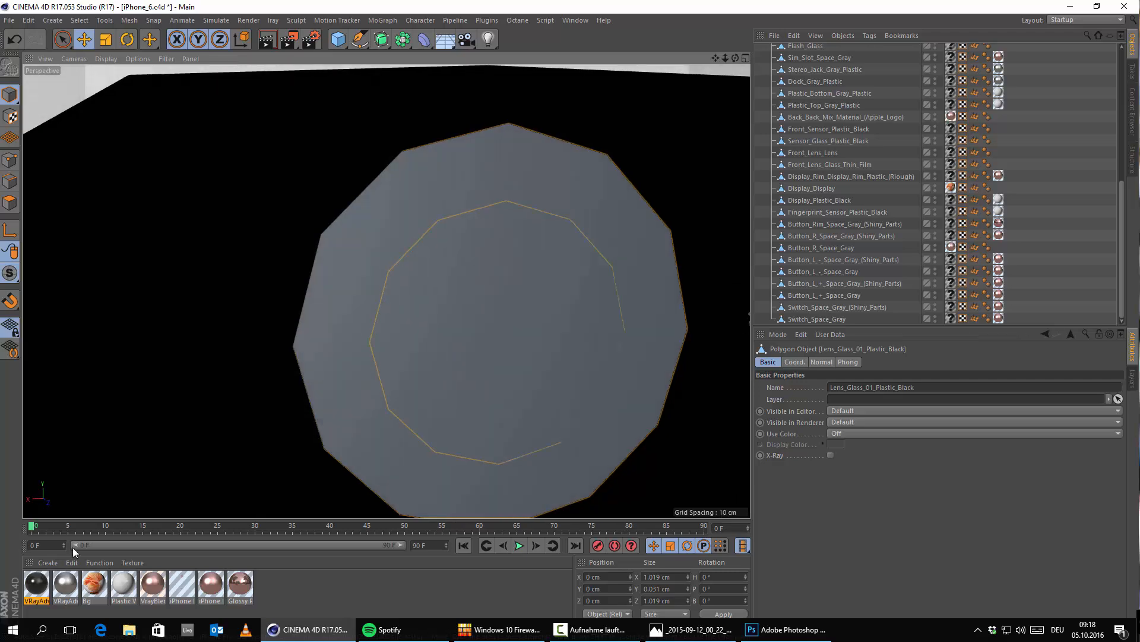
left_click_drag(35, 580, 339, 301)
scroll(512, 335, "down", 5)
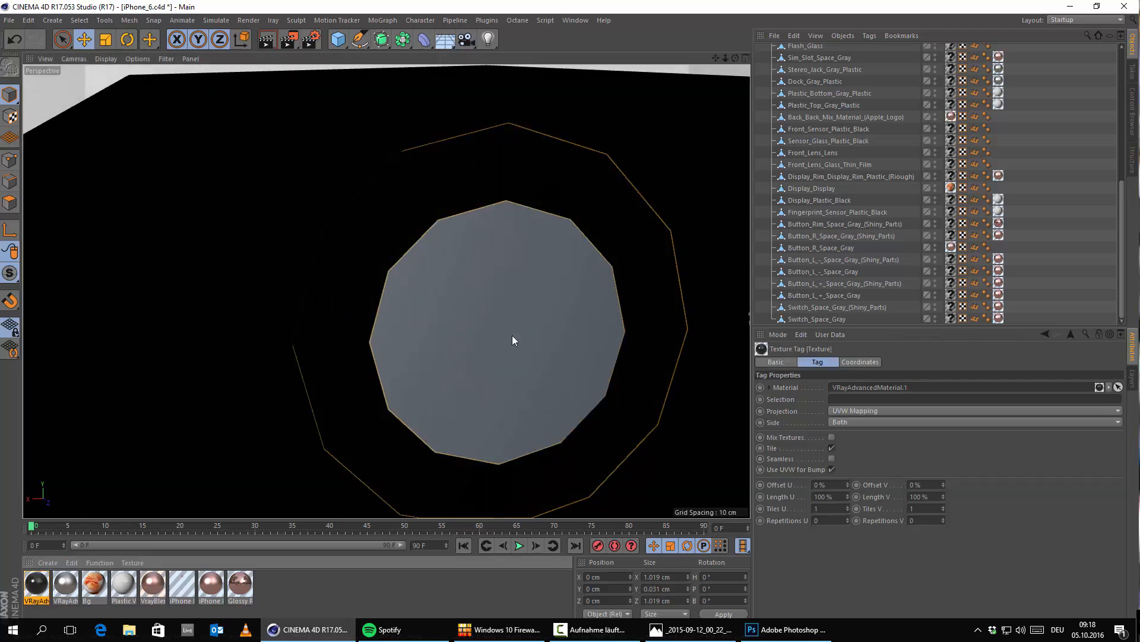
scroll(454, 363, "up", 3)
scroll(454, 363, "down", 3)
Step: Create a new VRay Advanced Material for the camera lens
left_click(99, 562)
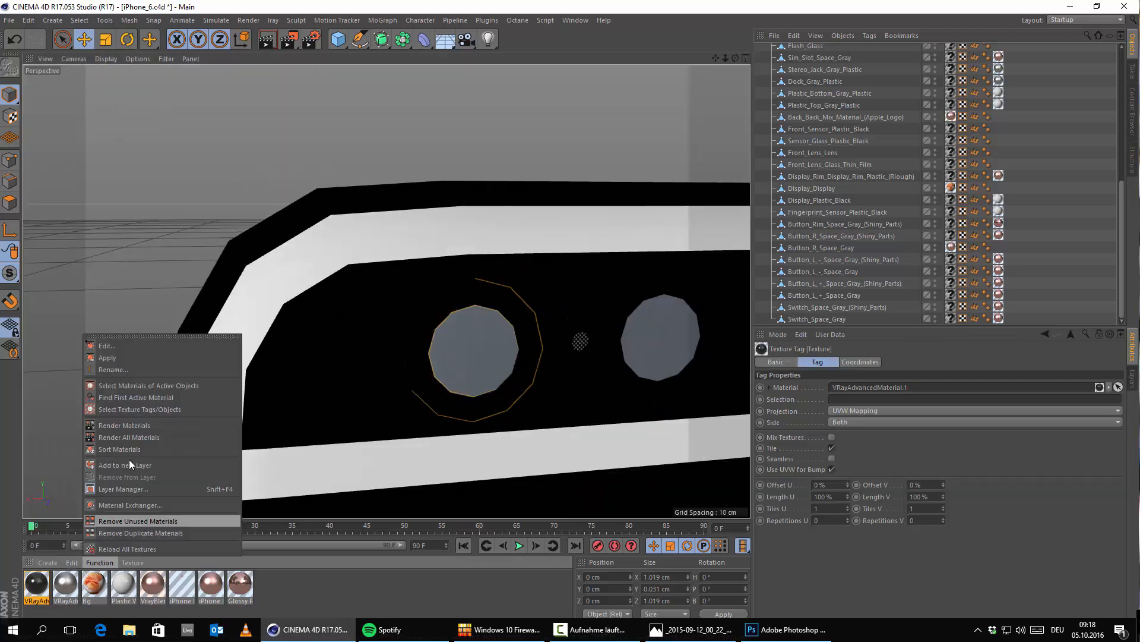
mouse_move(48, 562)
mouse_move(116, 464)
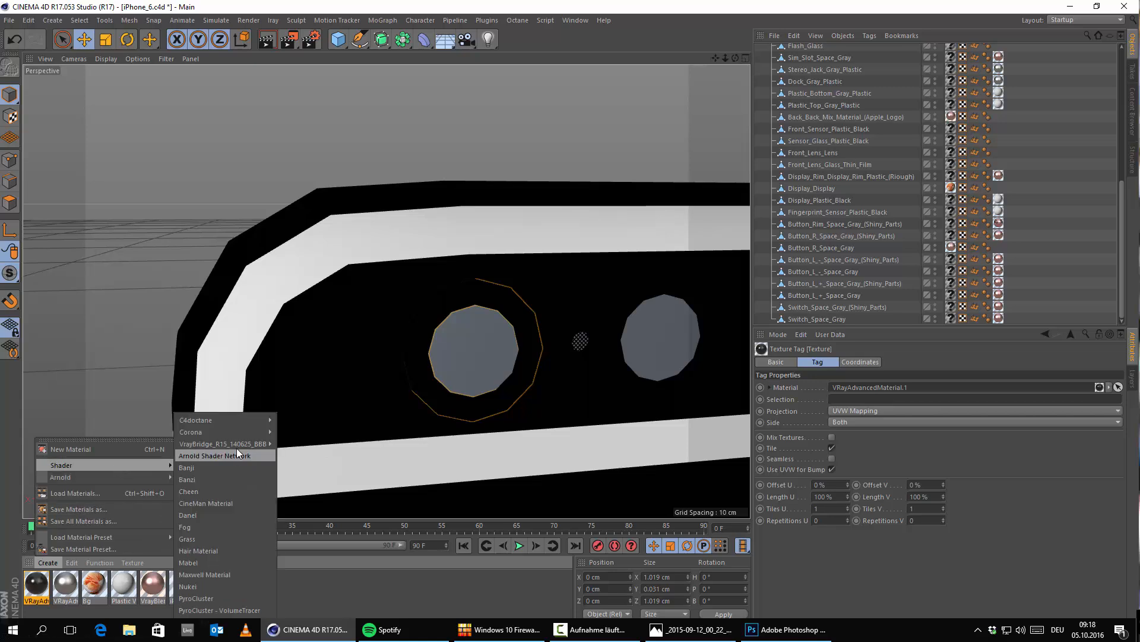
left_click(290, 455)
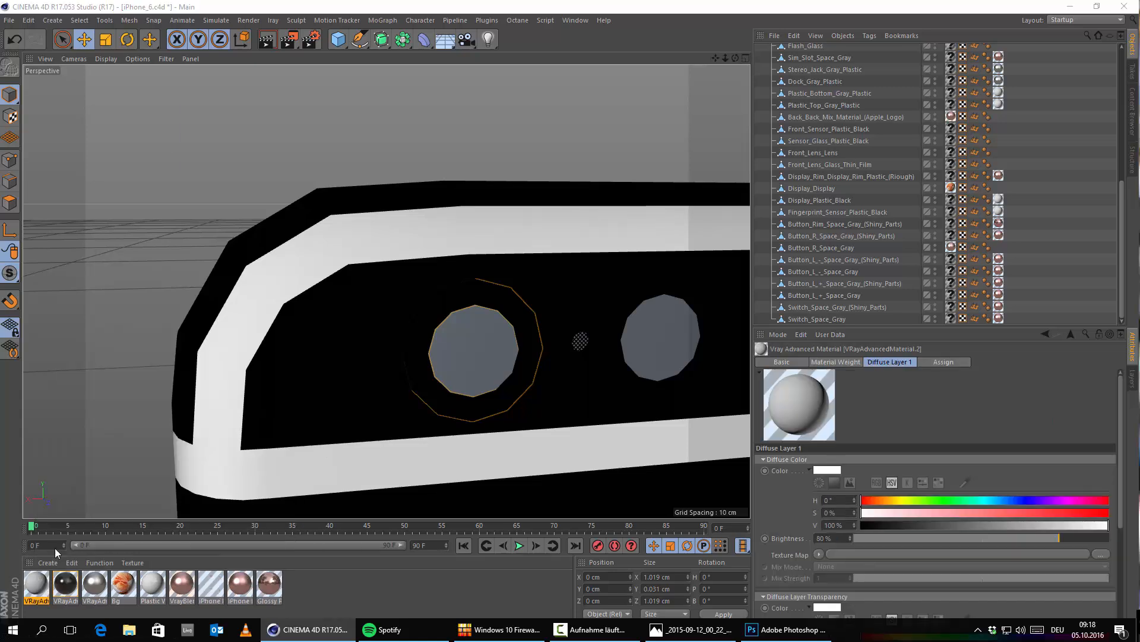
Step: Load Lens_tex.tif as the texture map of the new material's Diffuse Layer 1
double_click(37, 582)
left_click(224, 456)
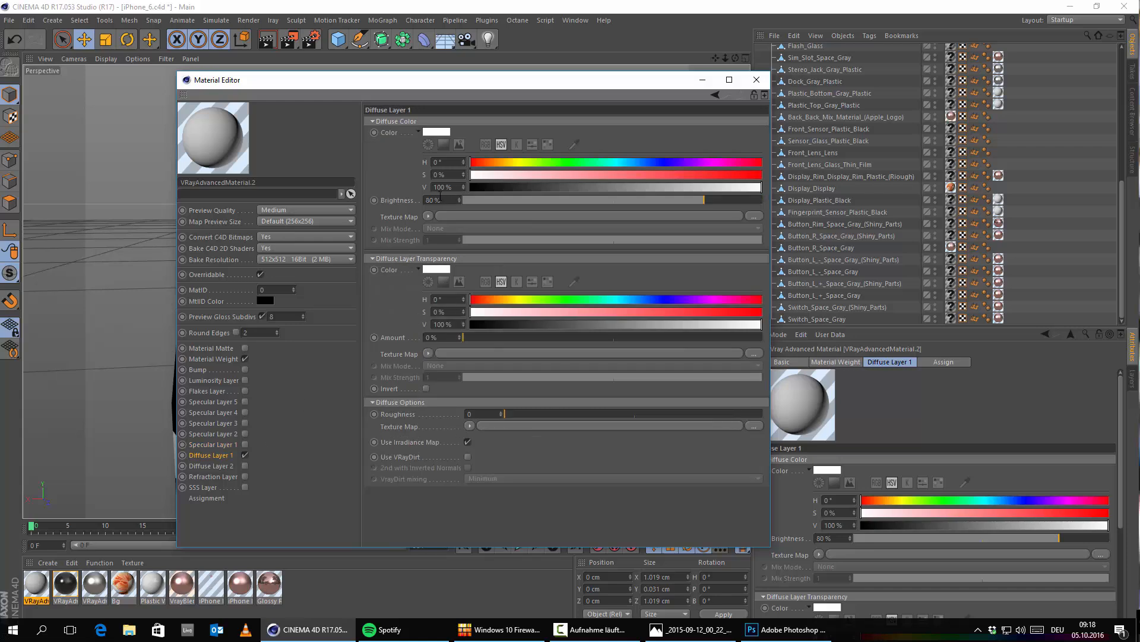
left_click(428, 216)
left_click(463, 235)
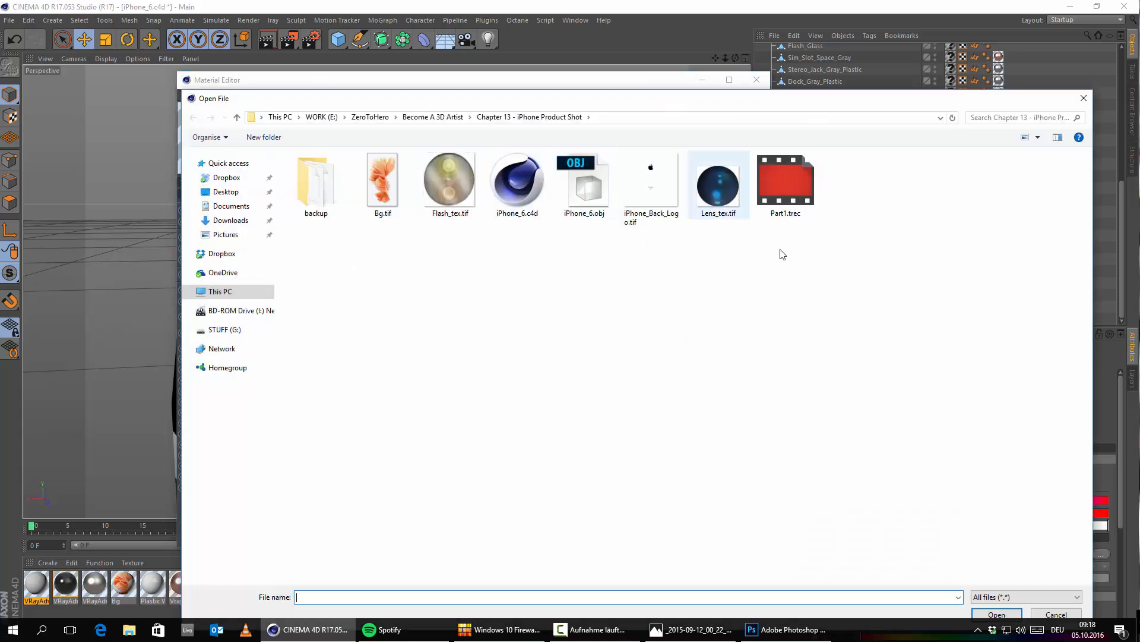
left_click(719, 184)
left_click(995, 614)
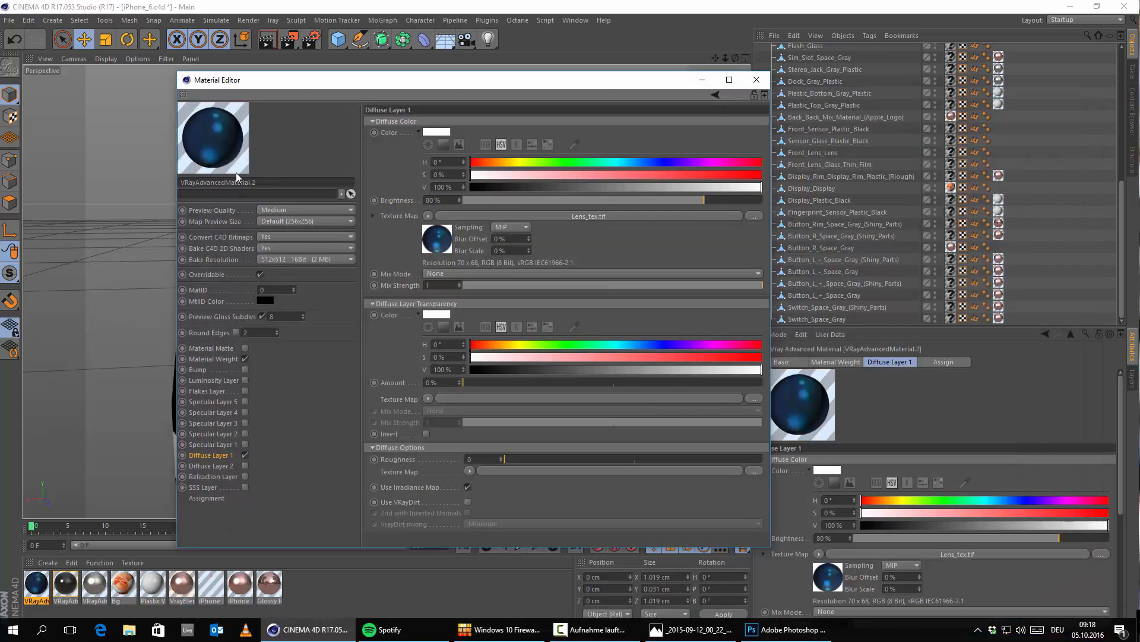
Step: Enable Specular Layer 1 on the lens material and set its Glossiness Subdivs to 64
left_click_drag(285, 88, 375, 98)
left_click(336, 455)
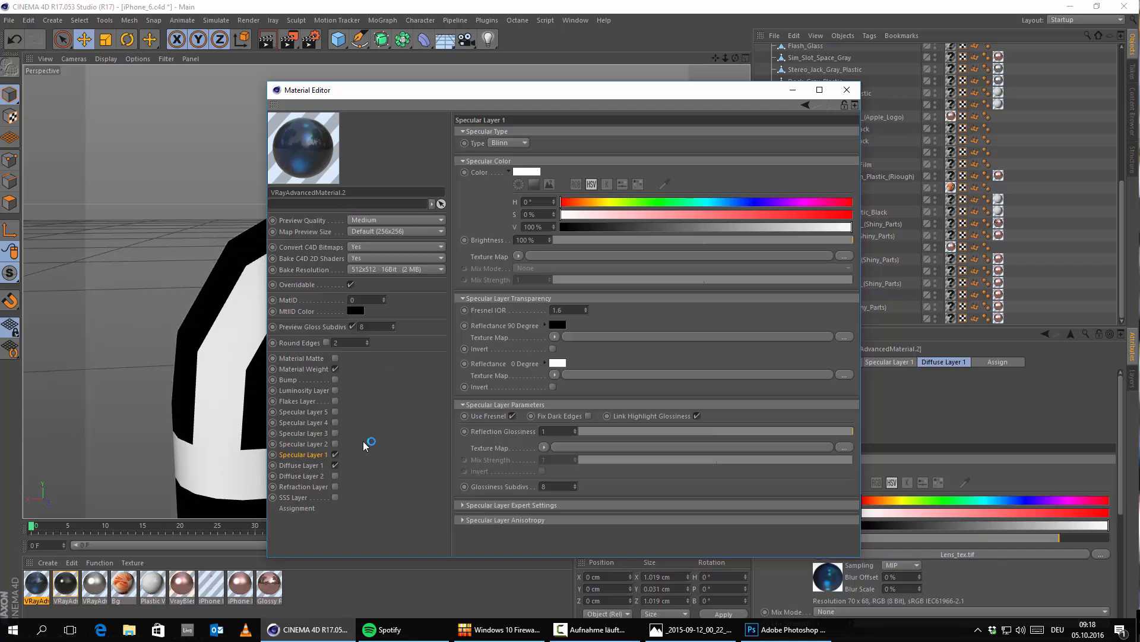
left_click(320, 464)
left_click(336, 455)
key("Return")
Step: Examine the lens material in an enlarged separate preview, and close the preview and the Material Editor
right_click(306, 136)
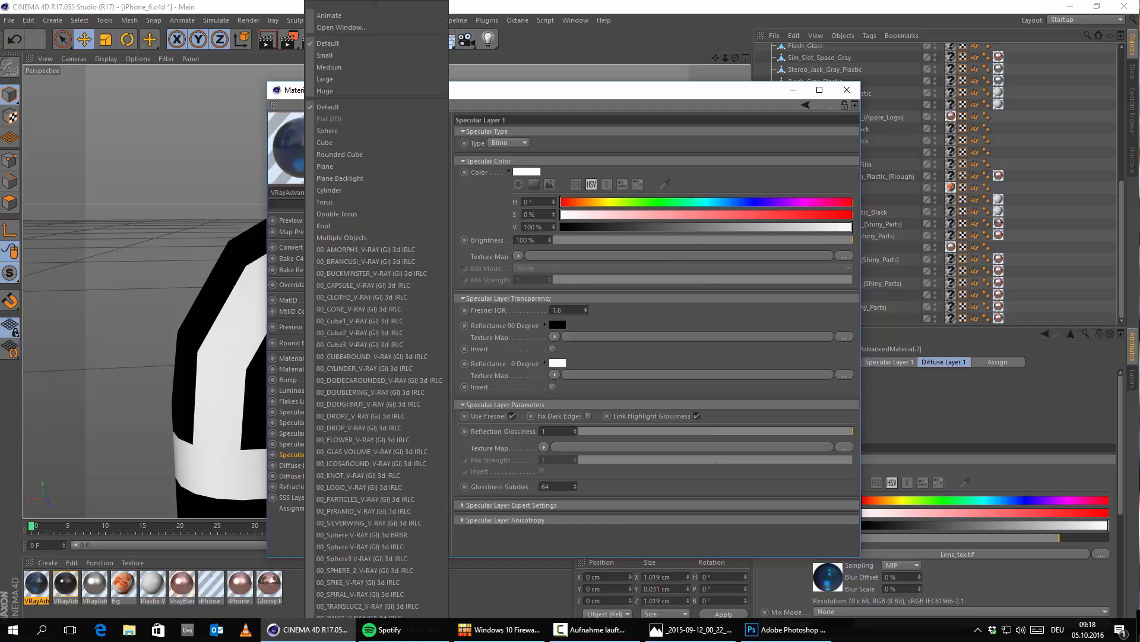
left_click(337, 27)
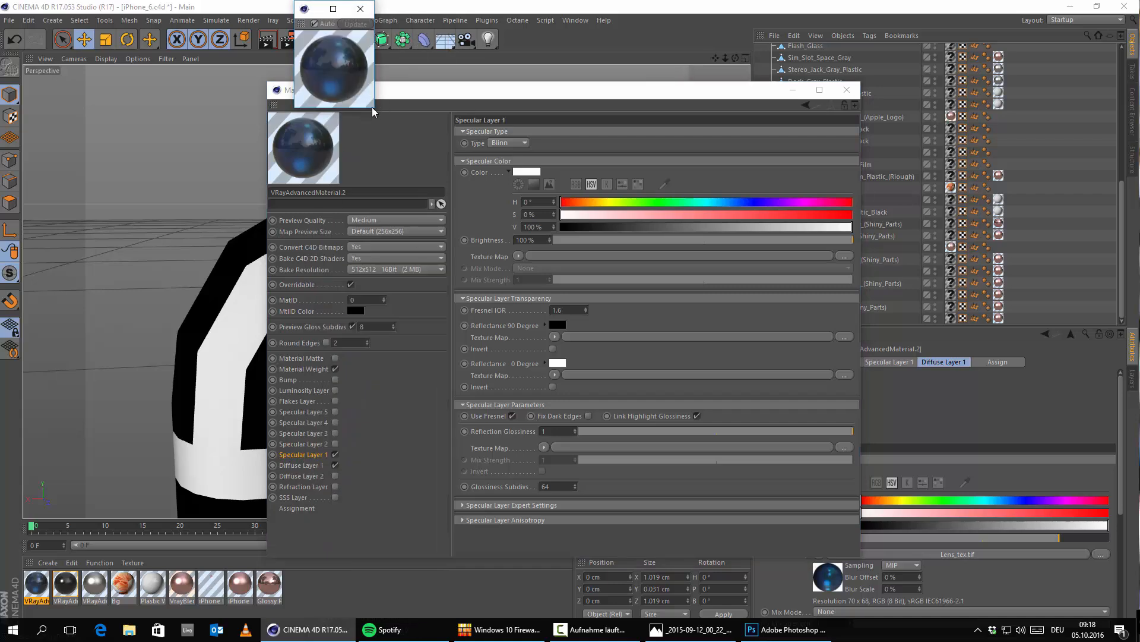
left_click_drag(375, 110, 621, 426)
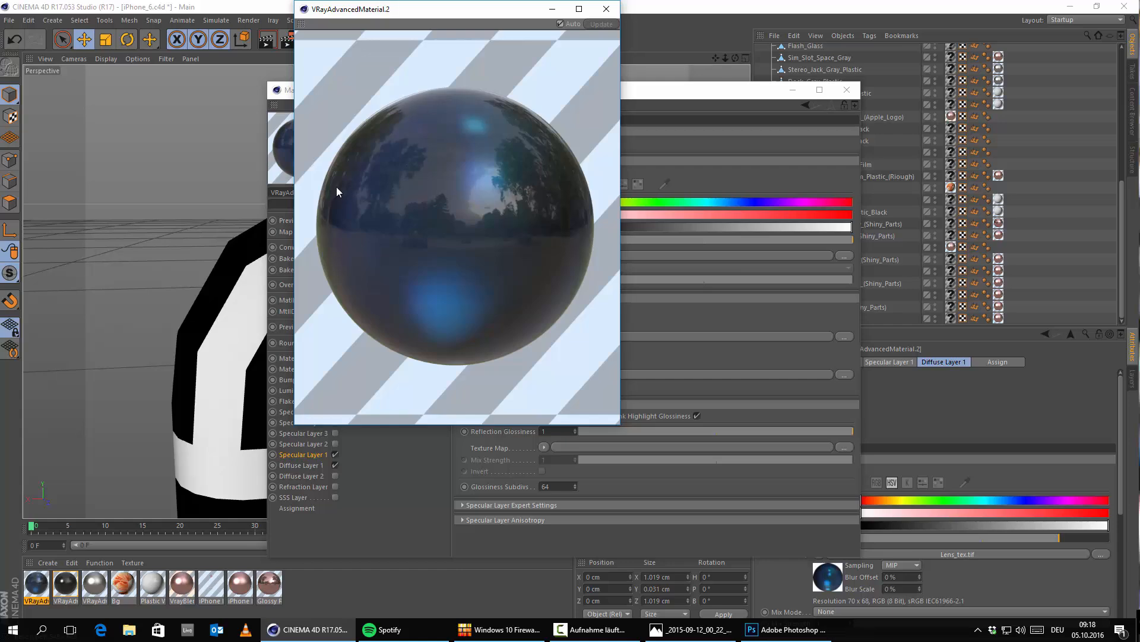
left_click(606, 9)
left_click(847, 89)
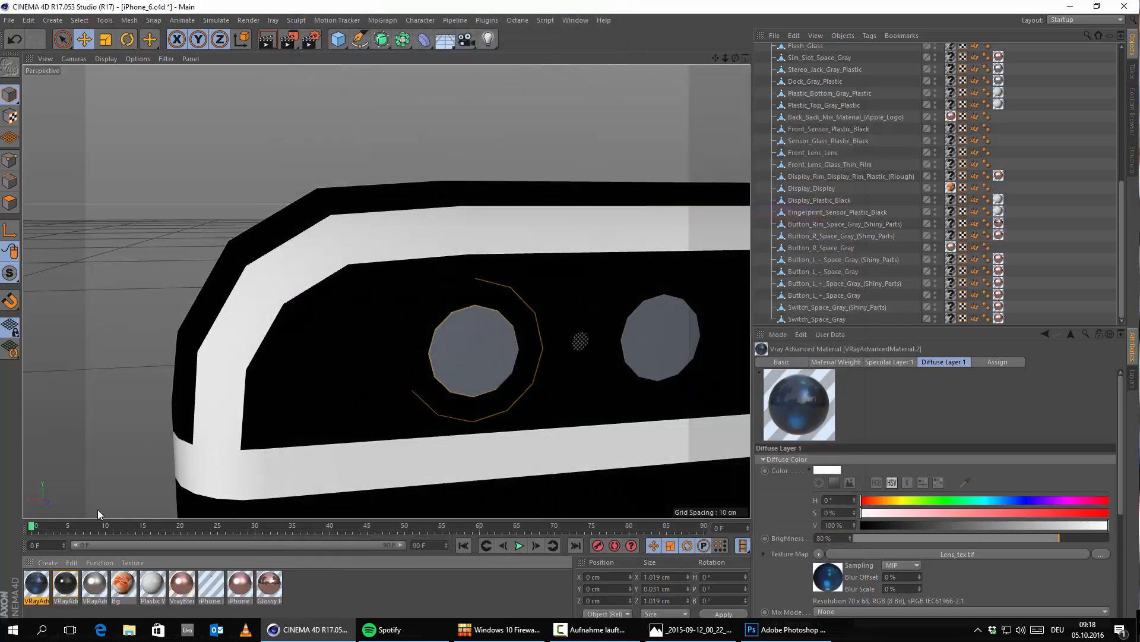
Step: Apply the blue VRayAdvancedMaterial.2 to the rear camera's inner lens and bring up the reference photo for comparison
left_click_drag(43, 587, 458, 374)
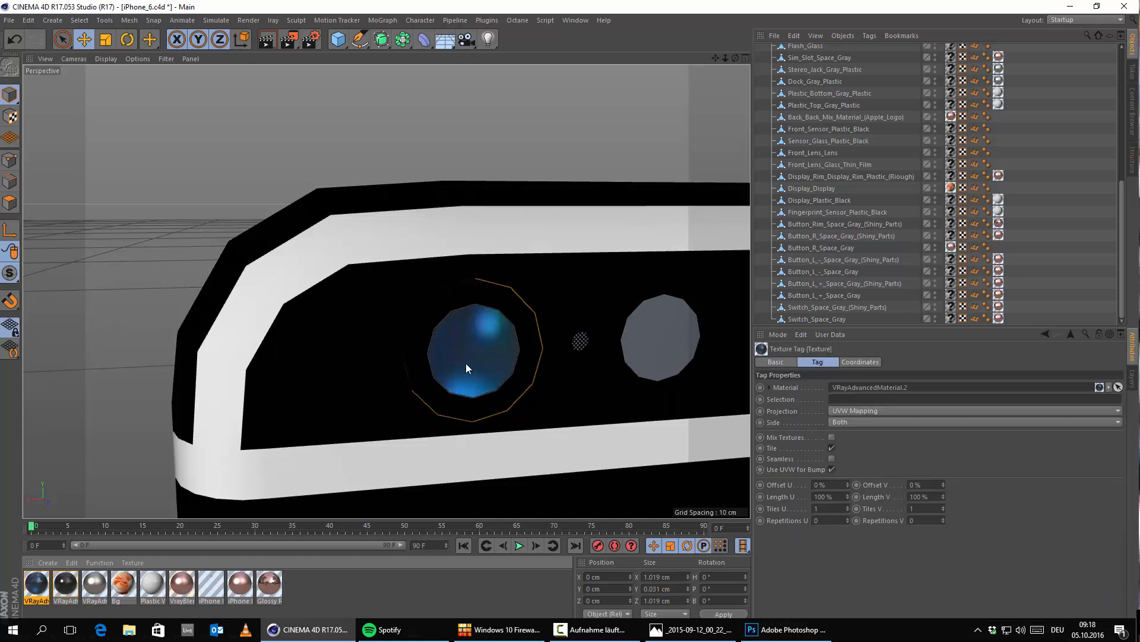
scroll(466, 363, "down", 10)
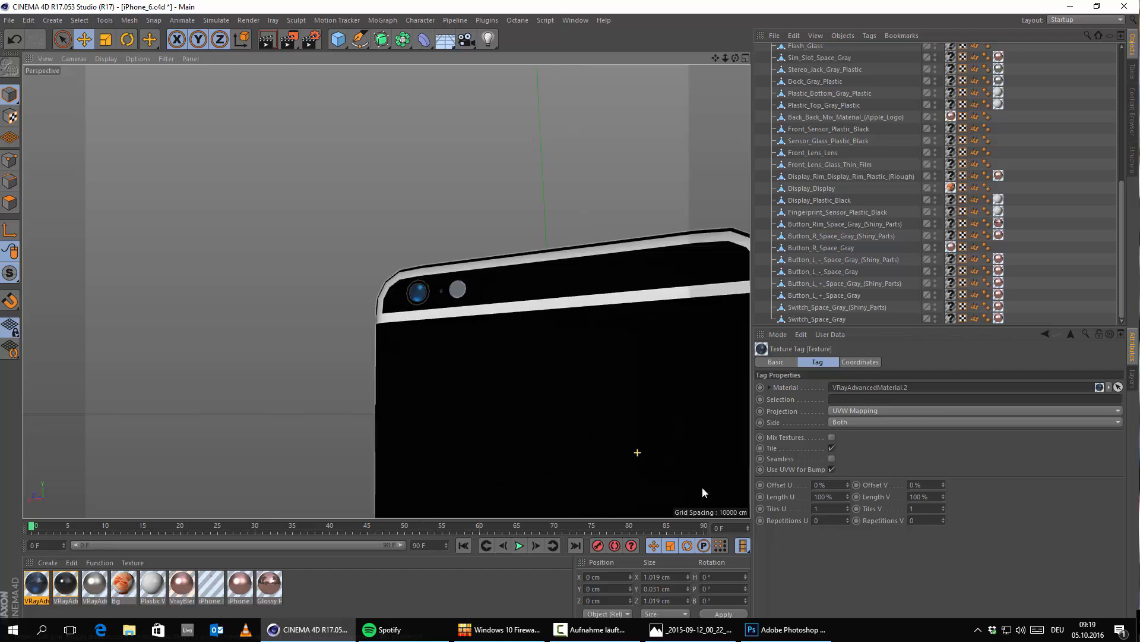
left_click(694, 633)
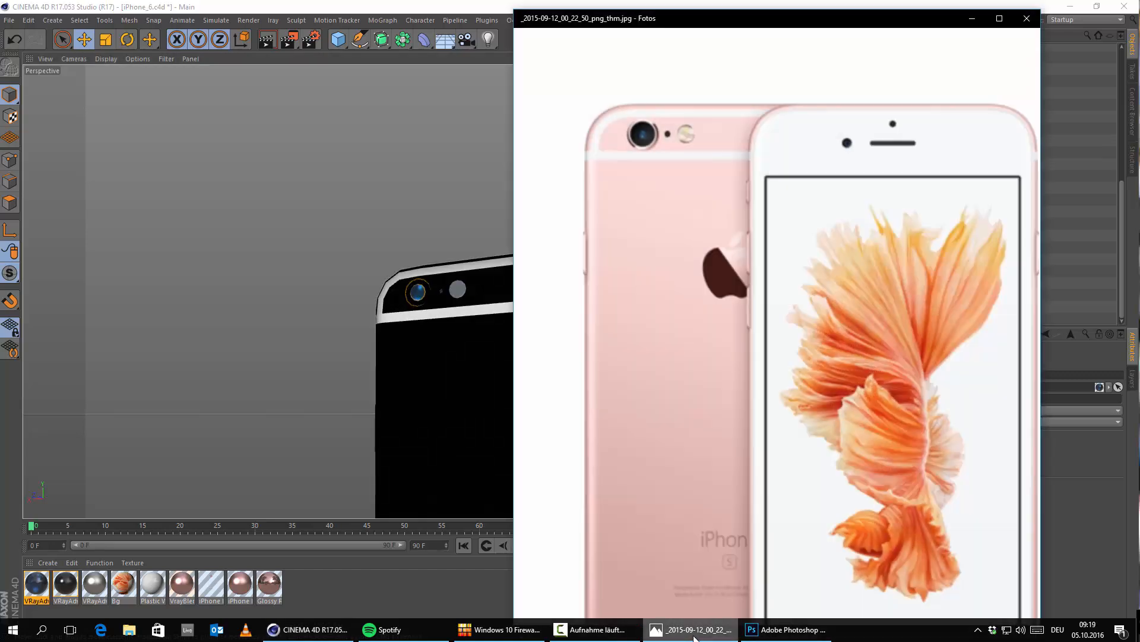
Step: Put away the reference photo and undo the last blue material assignment on the rear camera lens
left_click(694, 634)
scroll(451, 296, "up", 5)
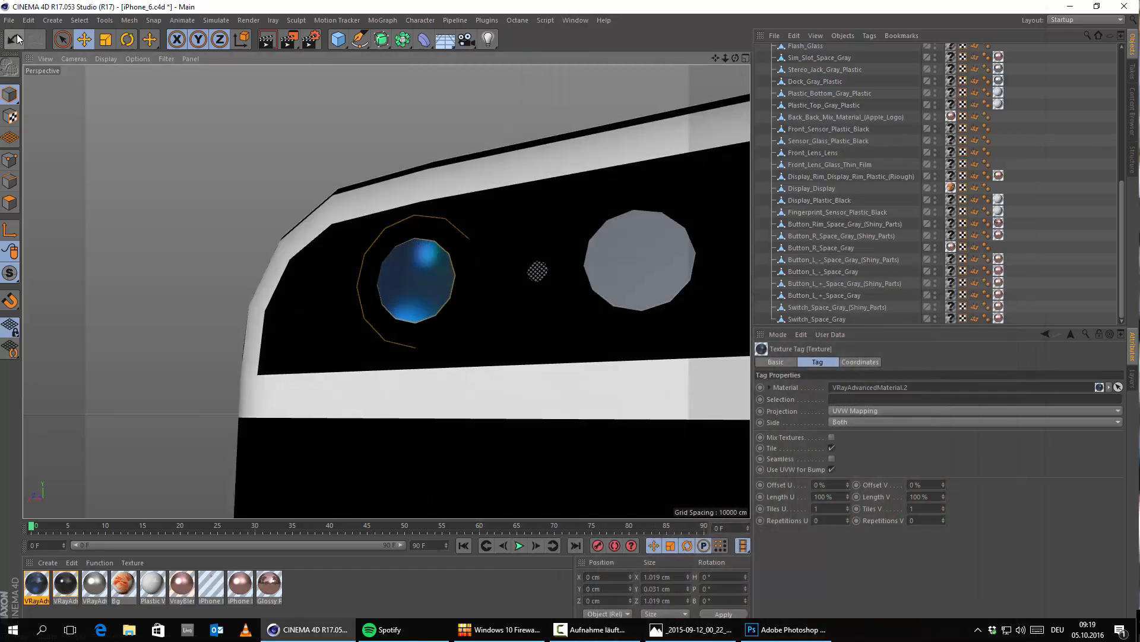
left_click(17, 40)
scroll(408, 276, "up", 3)
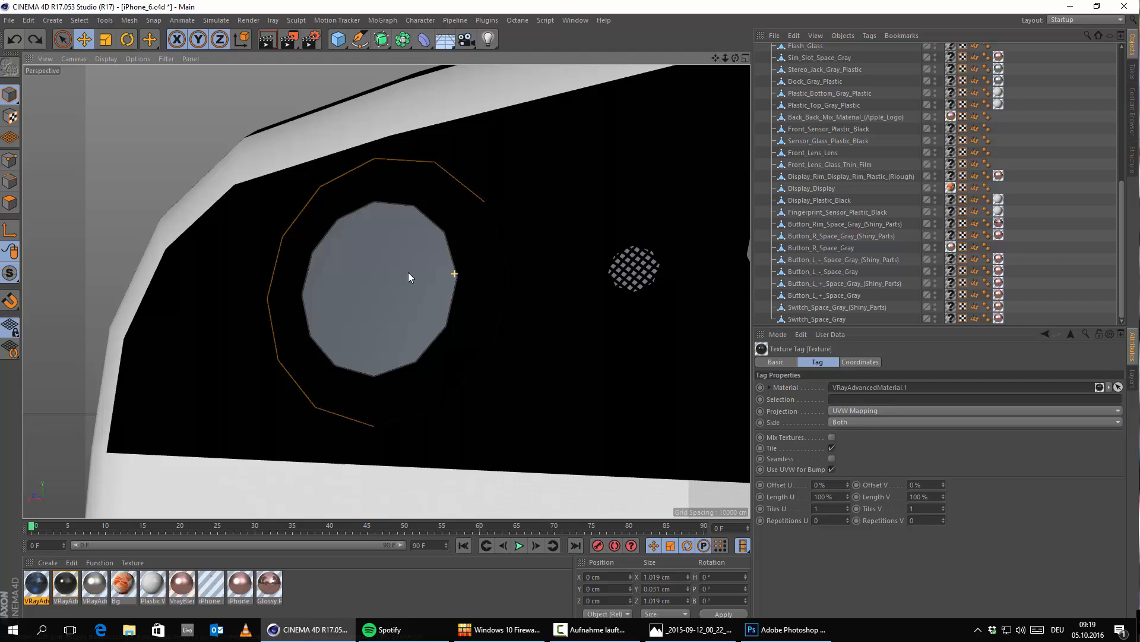
Step: Select the rear camera's outer glass, Lens_Glass_01_Thin_Film, and hide it in the editor to expose the inner lens parts
left_click(380, 258)
scroll(884, 256, "up", 5)
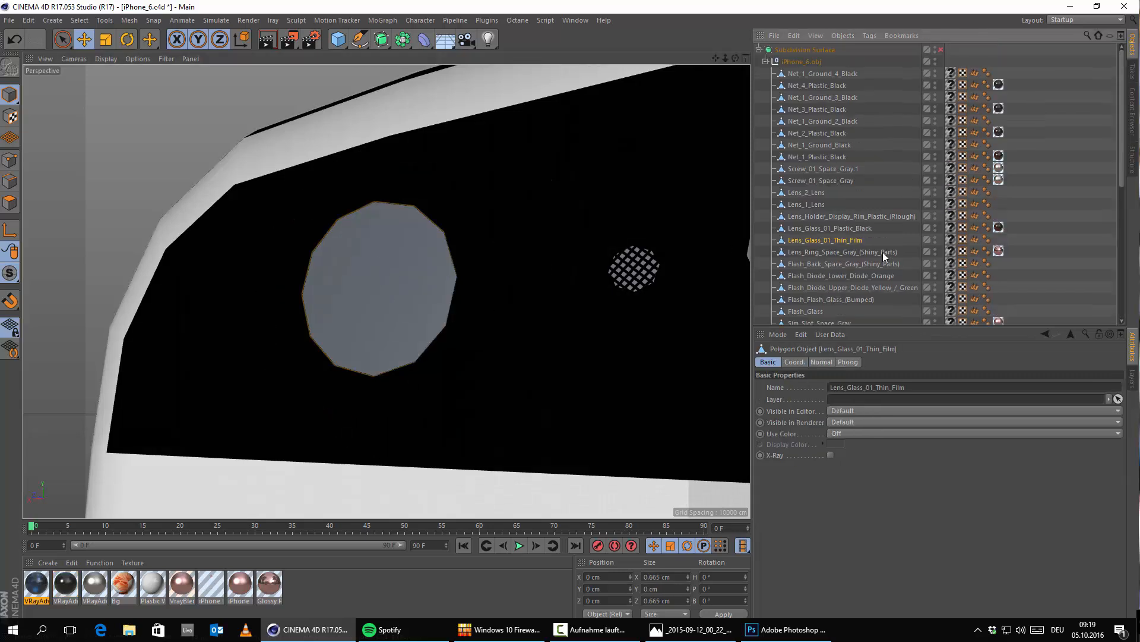
double_click(935, 239)
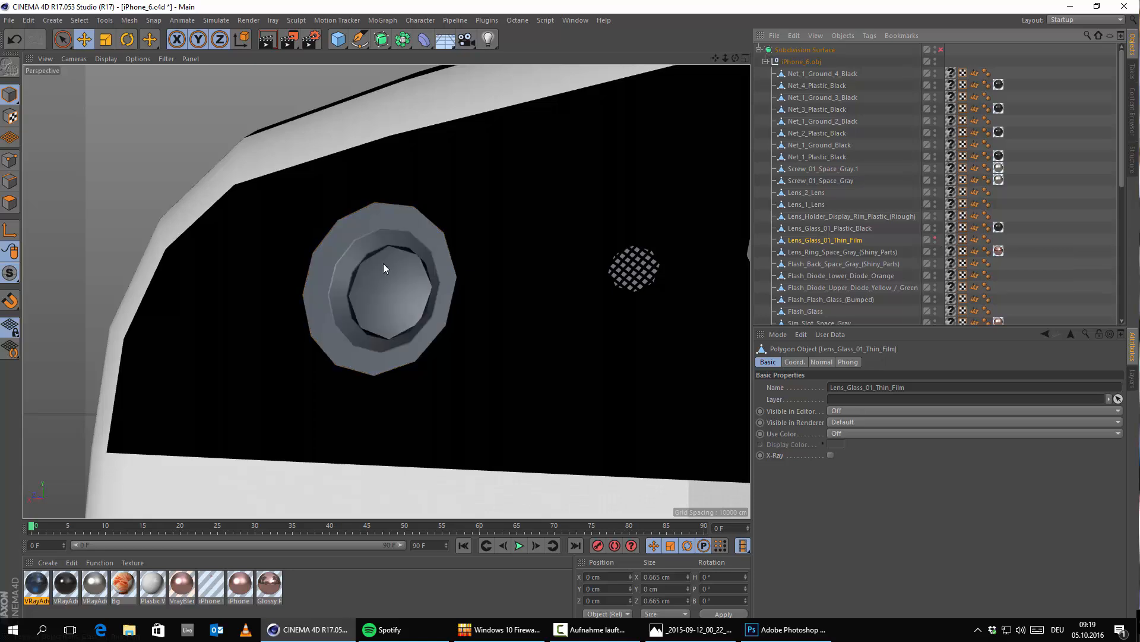
left_click_drag(362, 289, 415, 318, "alt")
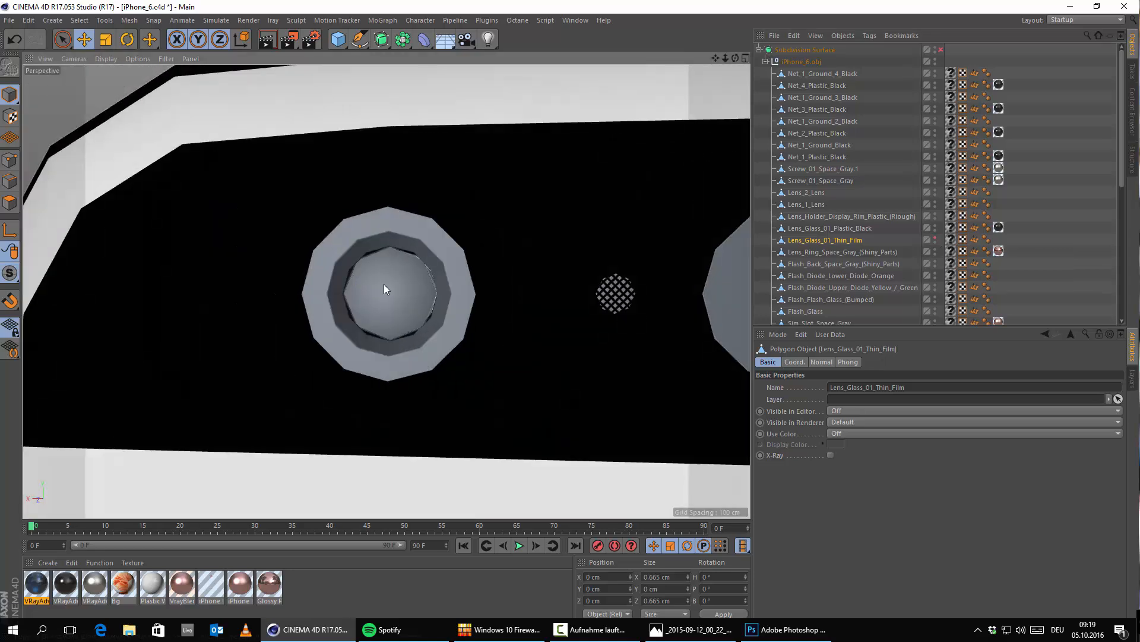
Step: Using the reference photo, apply black VRayAdvancedMaterial.1 to the rear lens holder rim and blue VRayAdvancedMaterial.2 to Lens_1_Lens
left_click(691, 633)
left_click(691, 633)
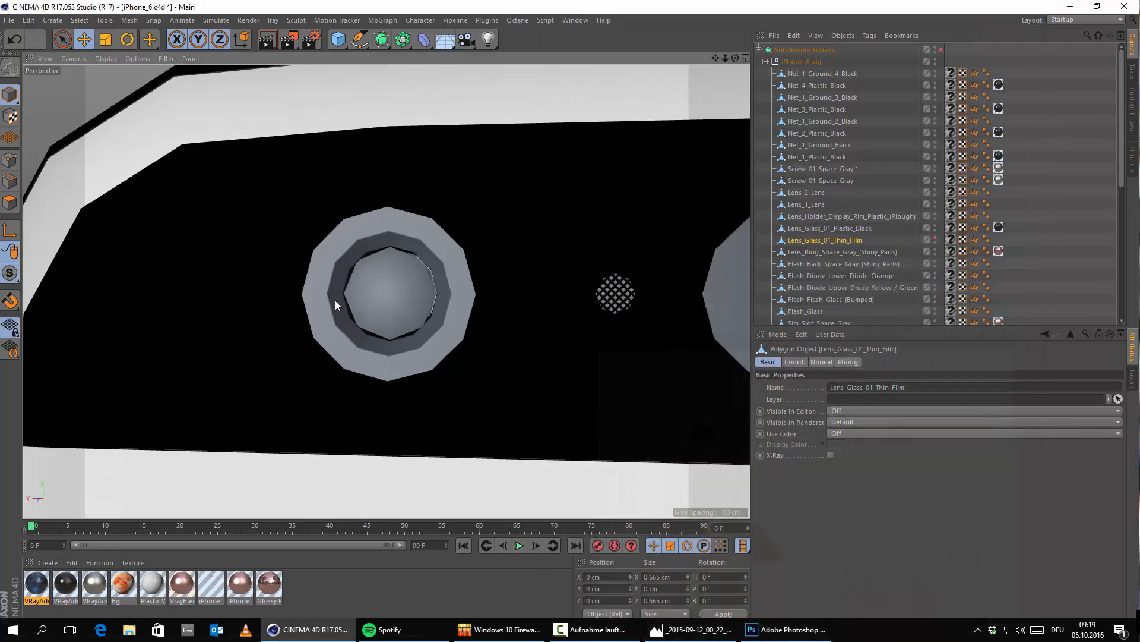
left_click(705, 633)
left_click(706, 633)
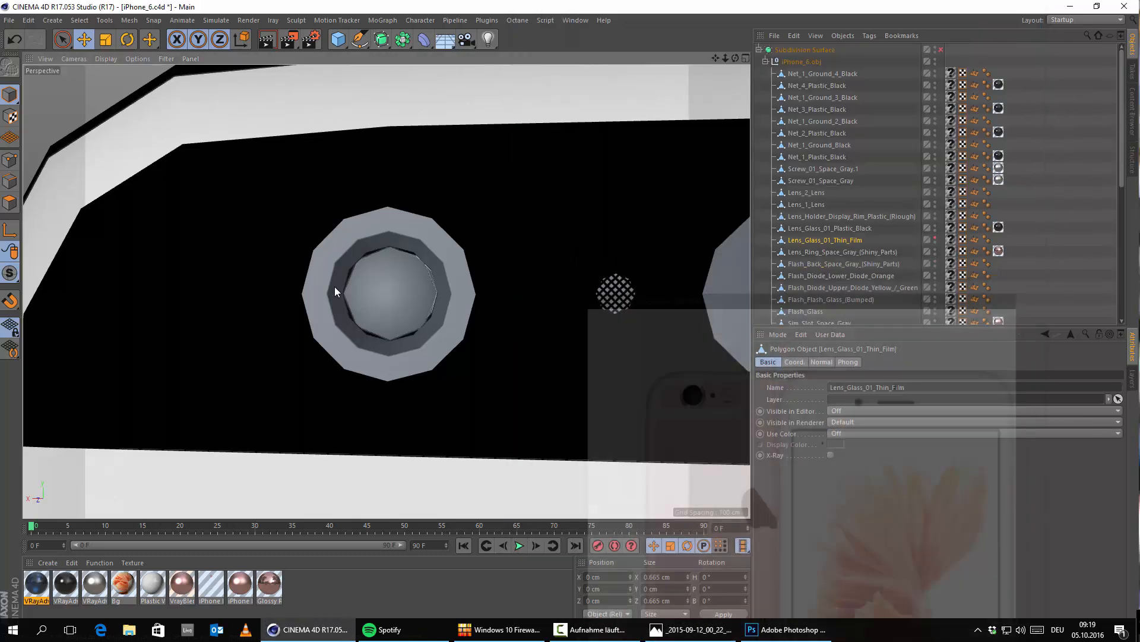
left_click_drag(55, 606, 316, 279)
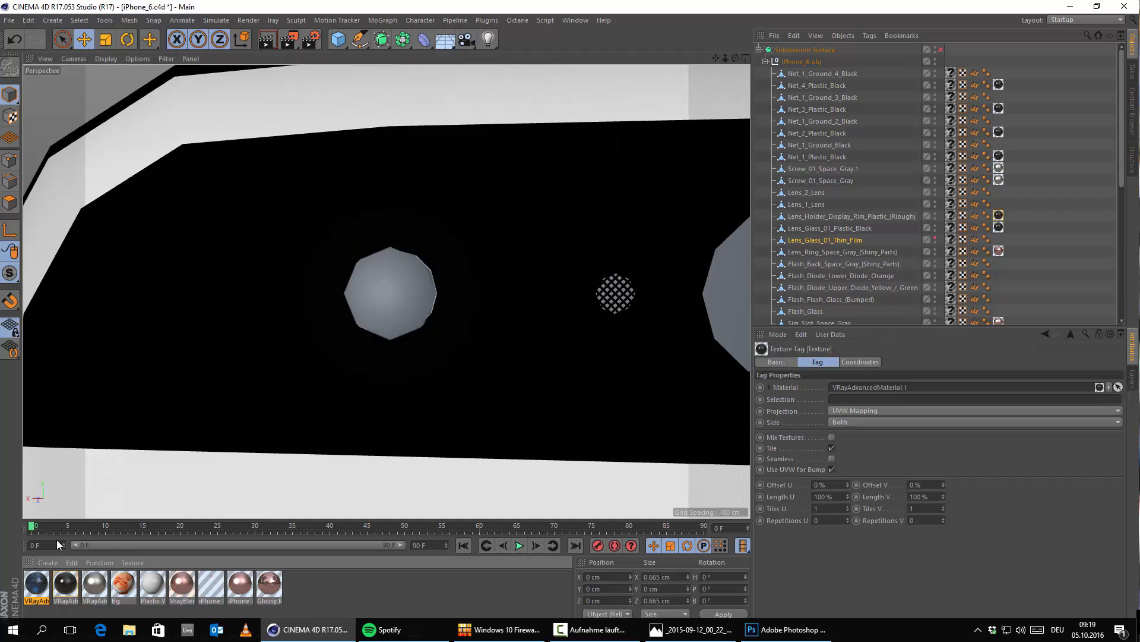
left_click_drag(39, 586, 381, 311)
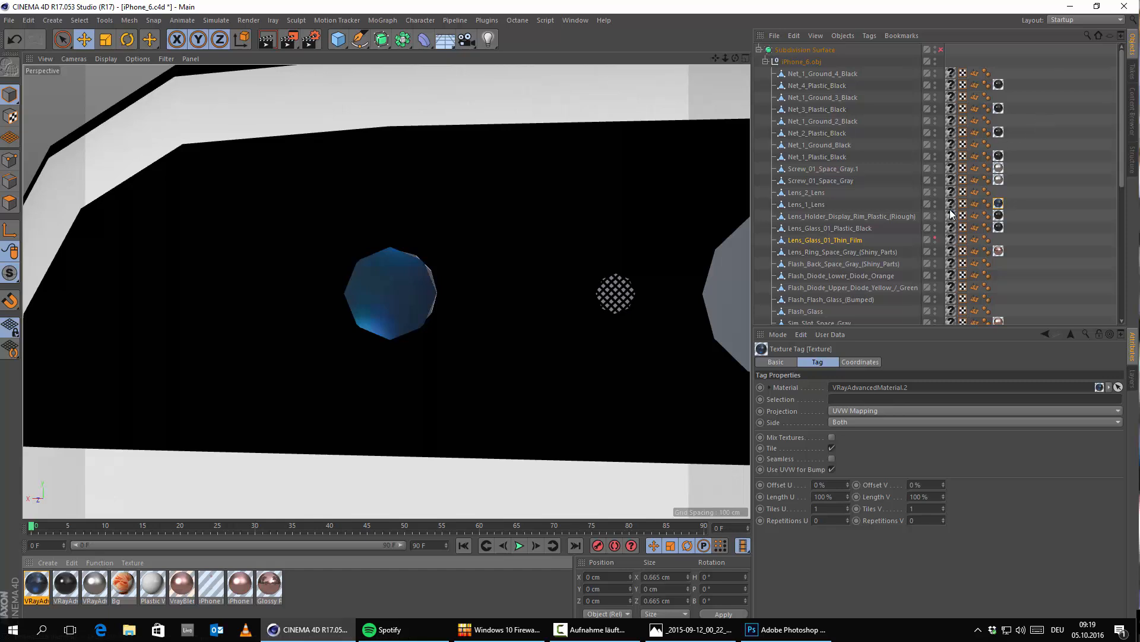
Step: Restore the editor visibility of Lens_Glass_01_Thin_Film over the rear camera lens
left_click(936, 238)
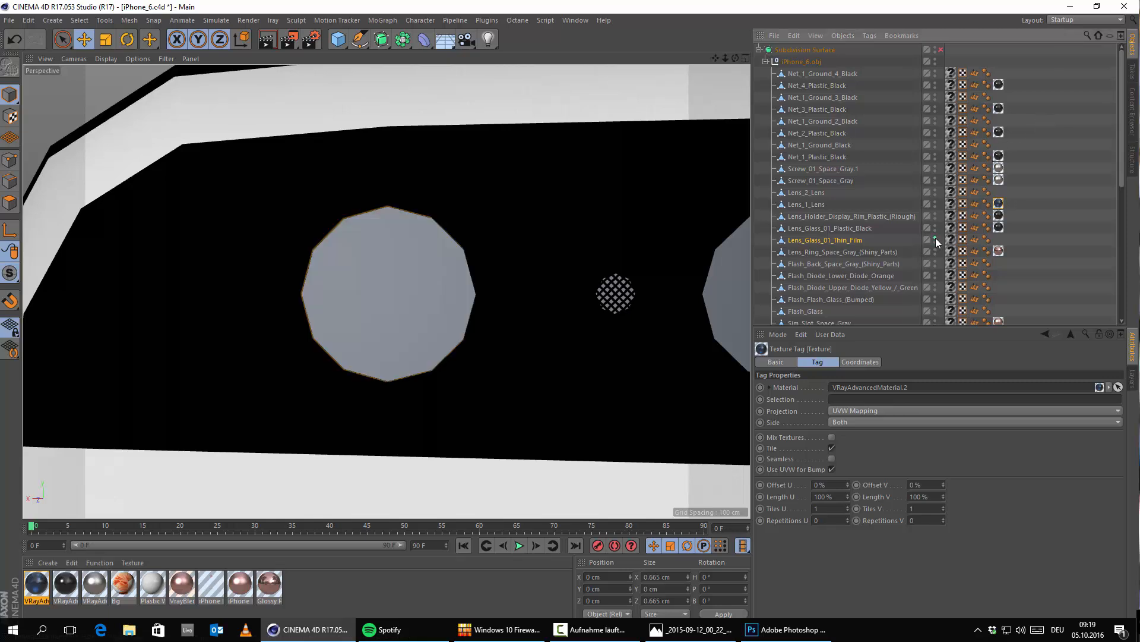
left_click(935, 238)
left_click(936, 238)
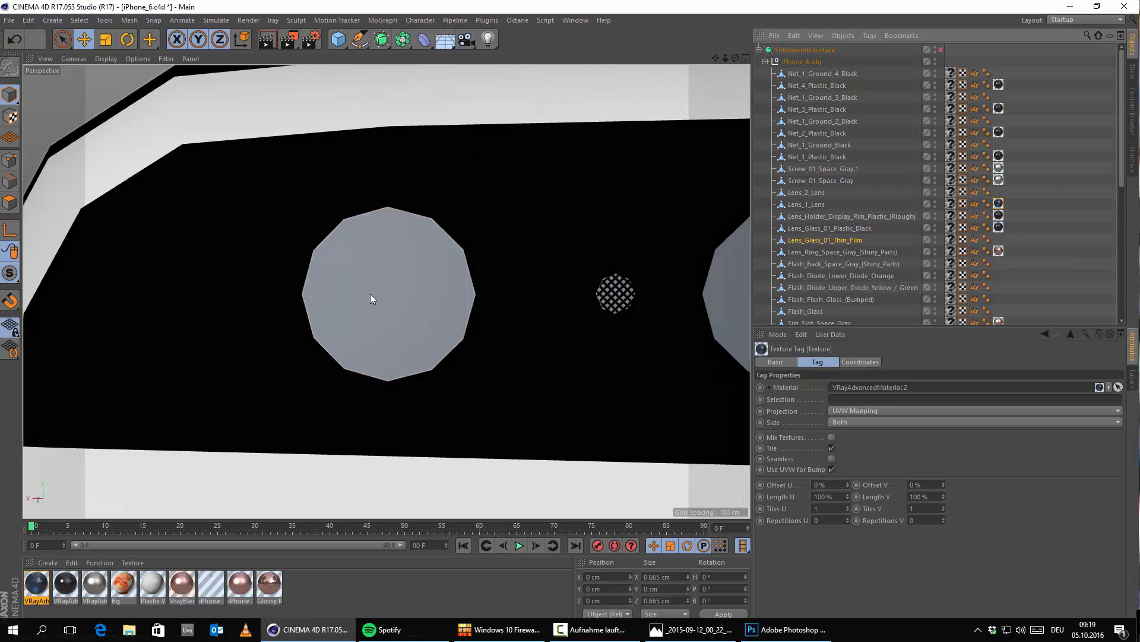
Step: Create a new V-Ray Advanced Material for the rear camera's outer lens glass
left_click(47, 562)
mouse_move(90, 477)
mouse_move(149, 463)
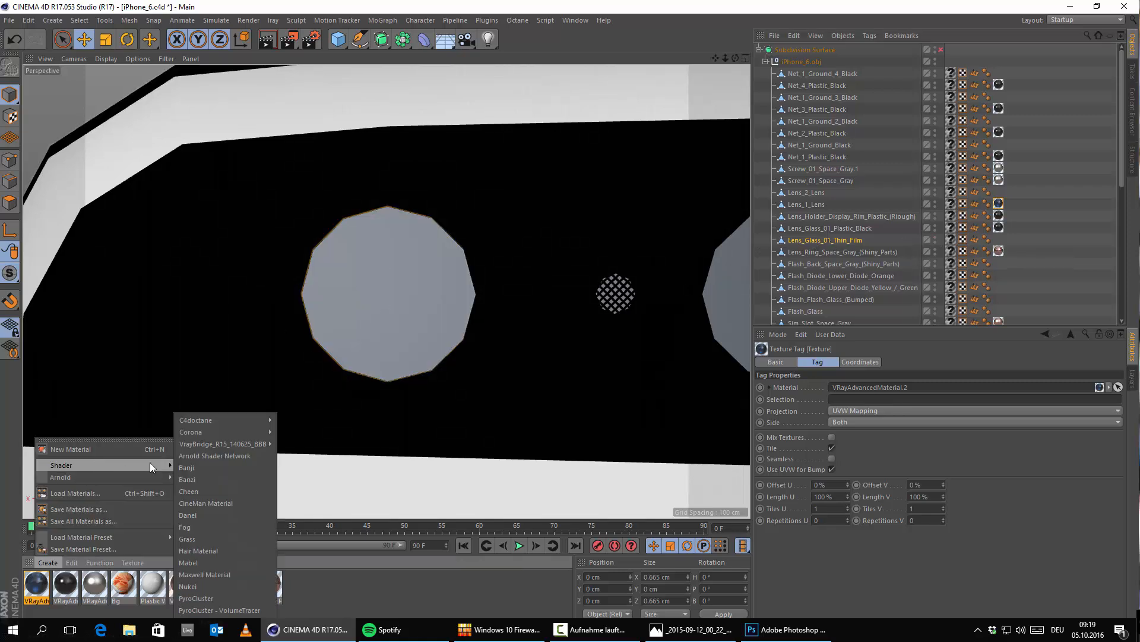
mouse_move(215, 445)
left_click(316, 457)
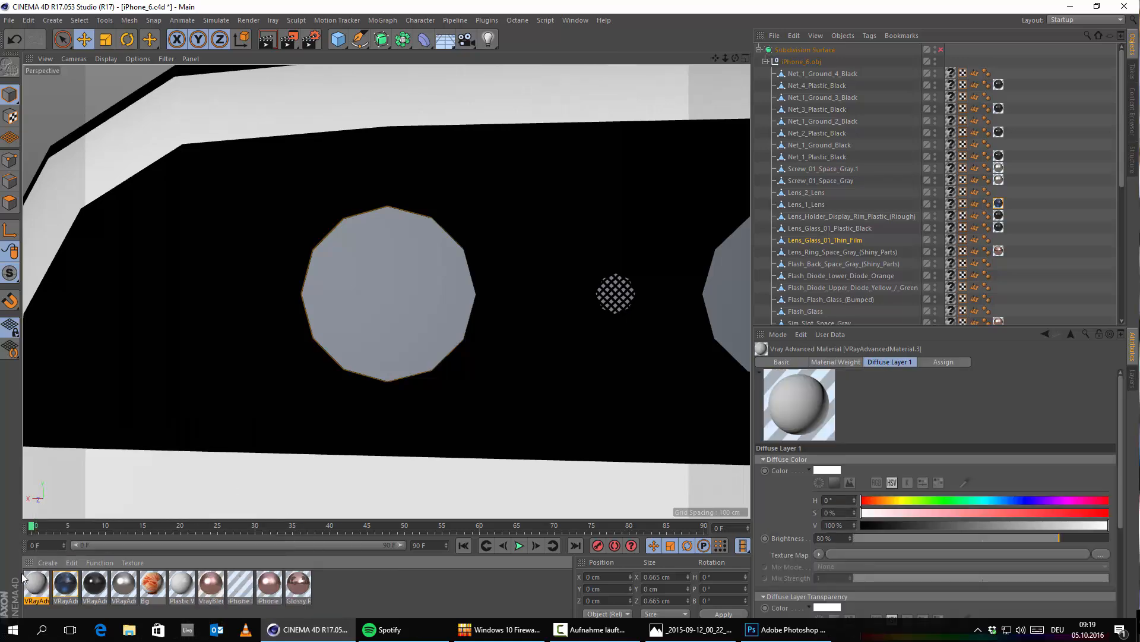
Step: Turn the new material into glass by disabling Diffuse Layer 1 and enabling Specular Layer 1 and the Refraction Layer
double_click(32, 583)
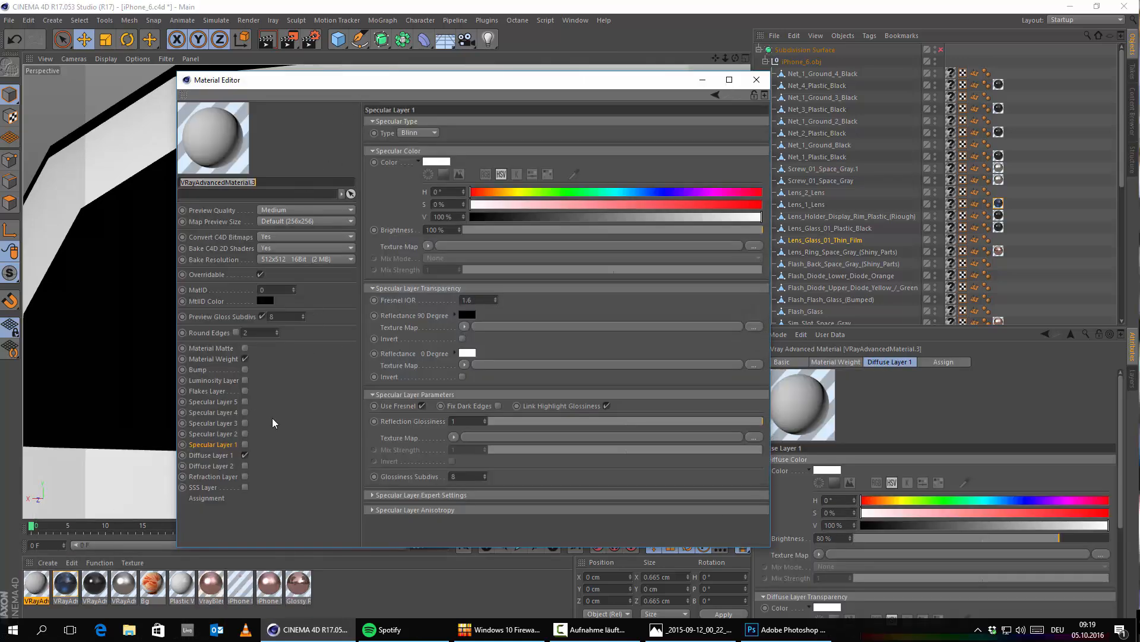
left_click(210, 455)
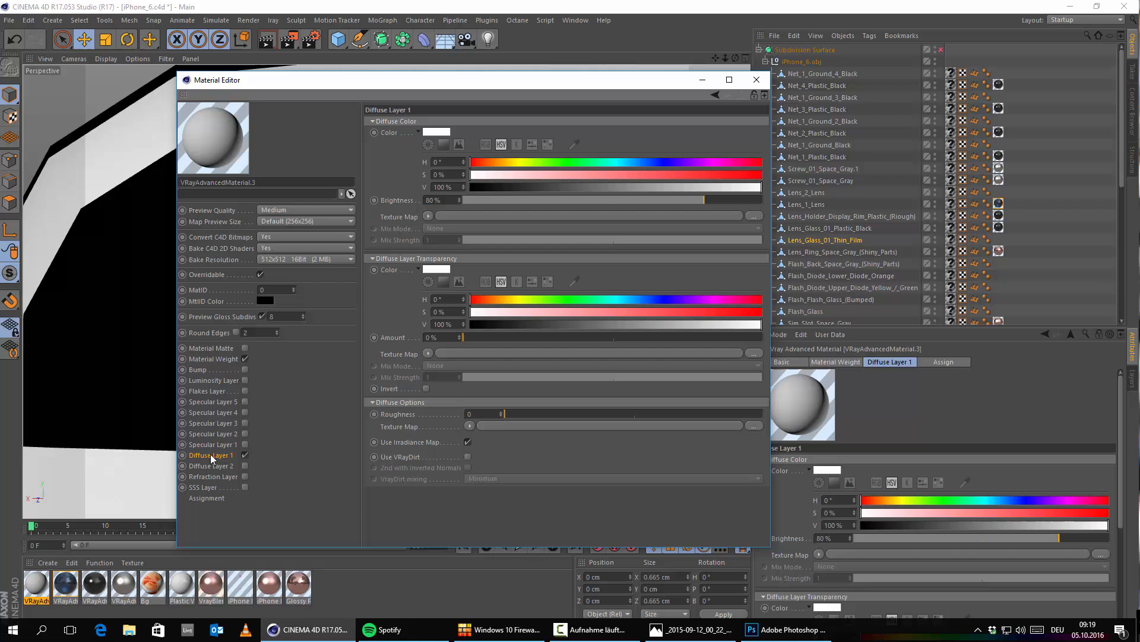
left_click(245, 455)
left_click(244, 445)
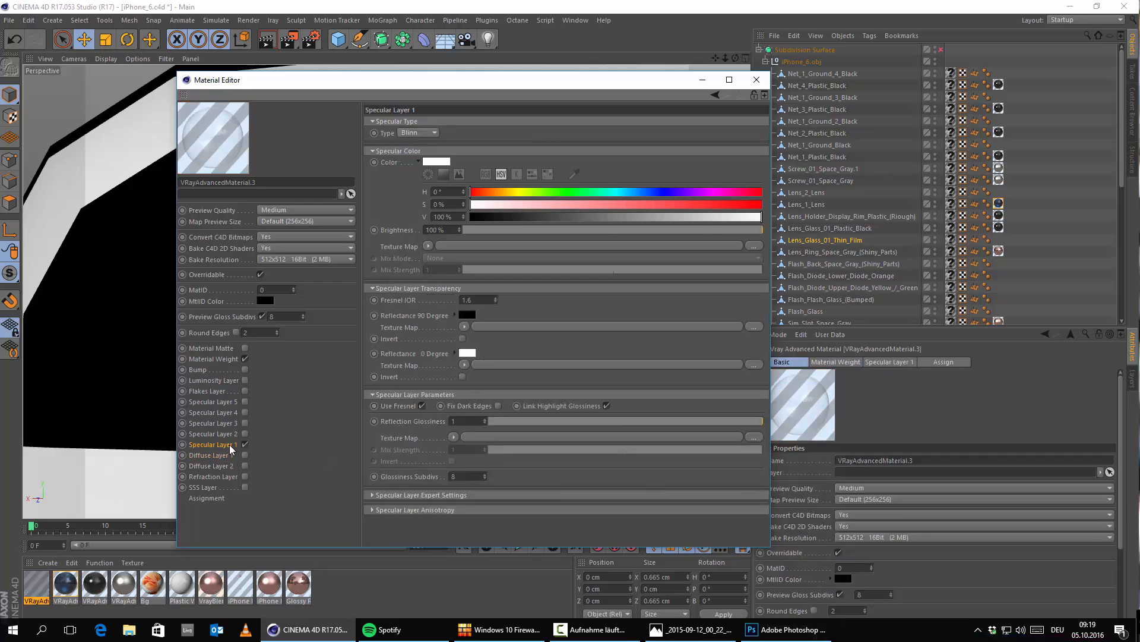
left_click(245, 477)
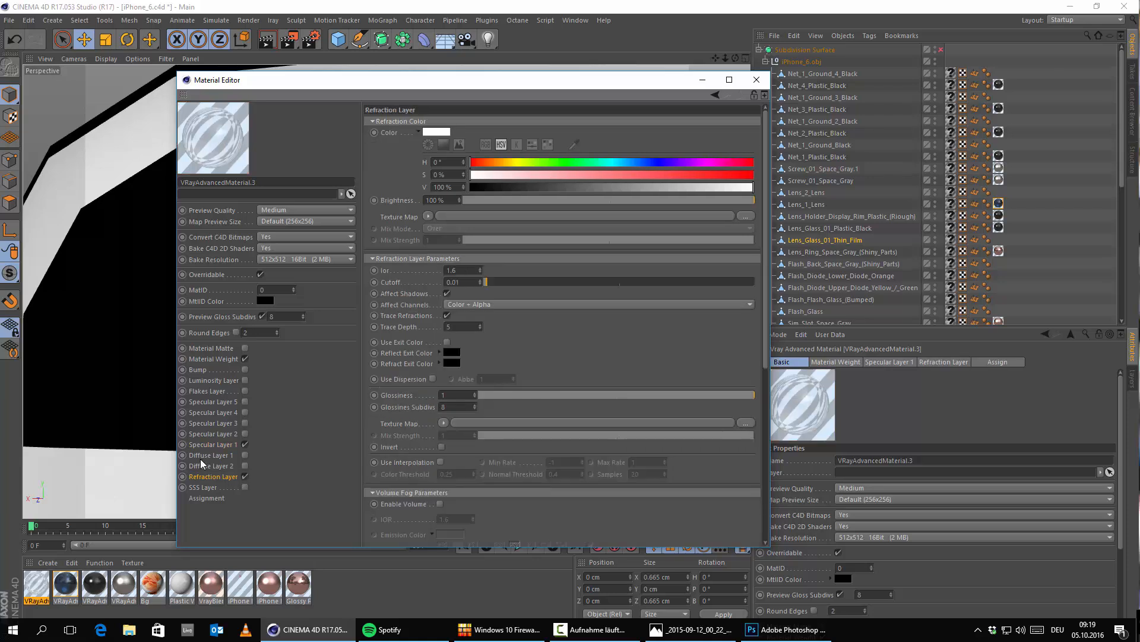
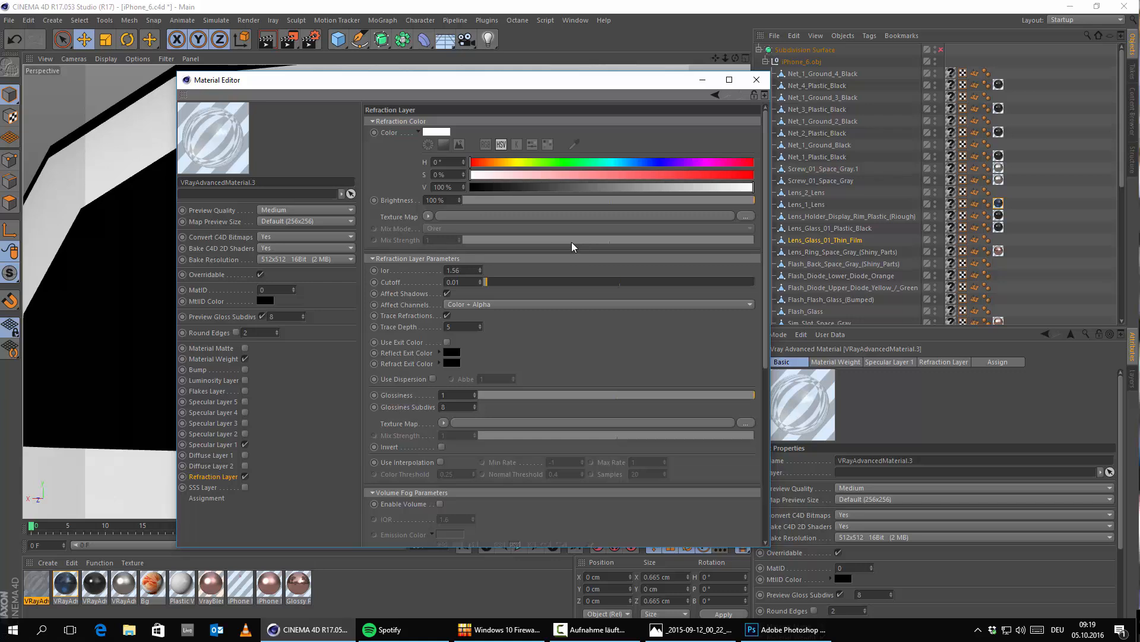
Step: Give the glass material's Specular Layer 1 a Fresnel IOR of 1.56, 64 glossiness subdivisions and slightly reduced reflection glossiness
left_click(228, 445)
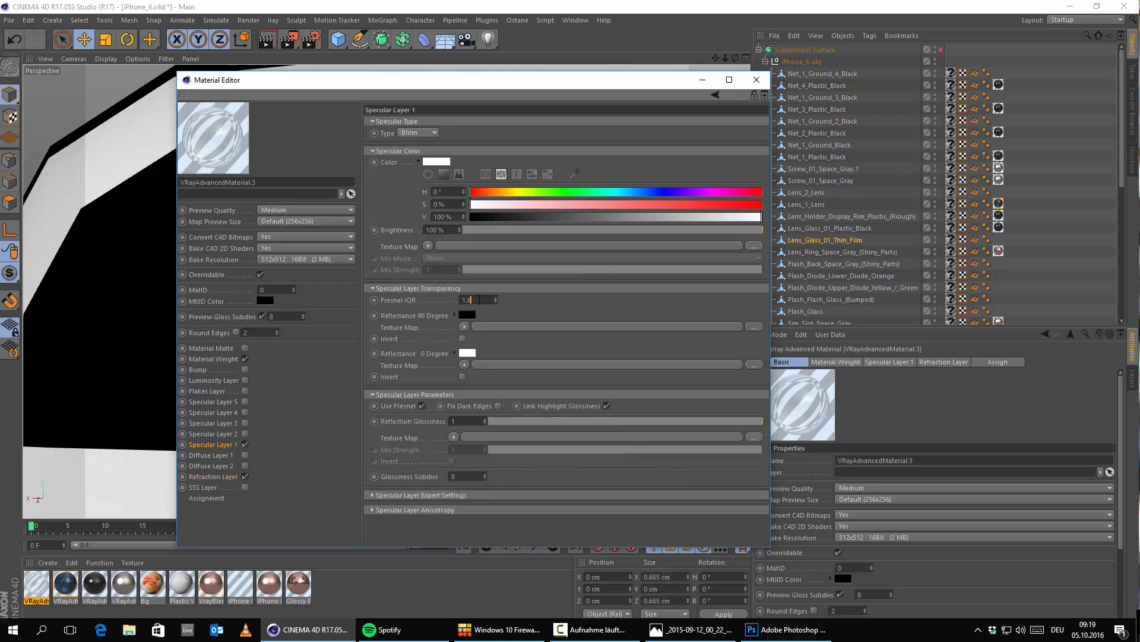
left_click(479, 300)
type("1.56")
key("Return")
left_click_drag(467, 476, 273, 460)
type("64")
key("Return")
left_click_drag(761, 418, 758, 418)
left_click(757, 80)
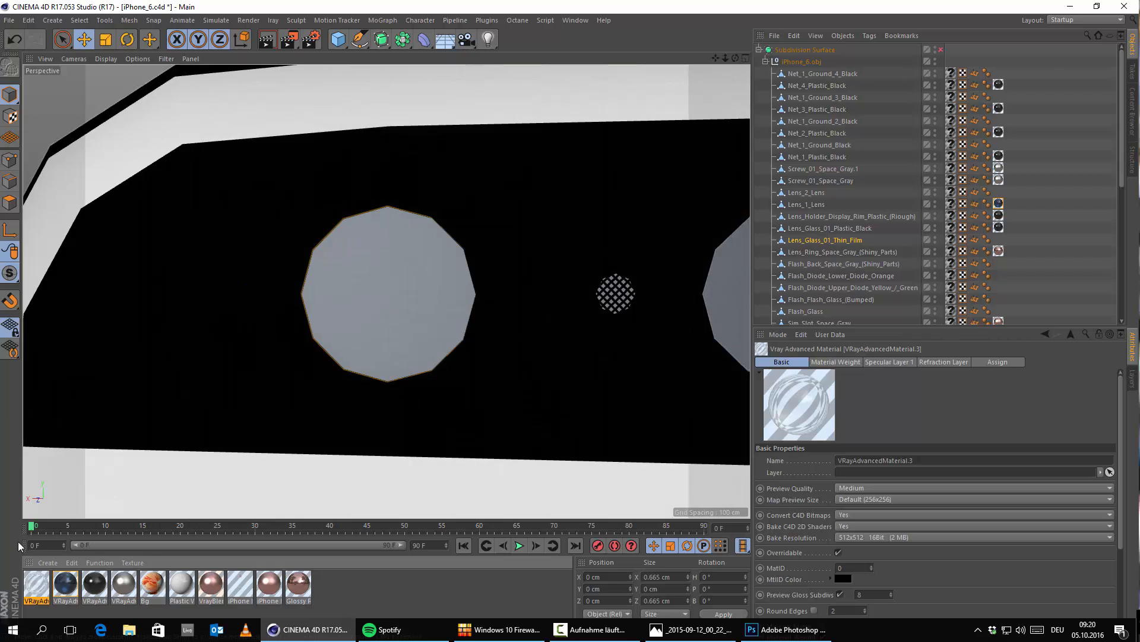
Step: Apply VRayAdvancedMaterial.3 to the rear camera's outer lens glass, Lens_Glass_01_Thin_Film
left_click_drag(35, 601, 430, 285)
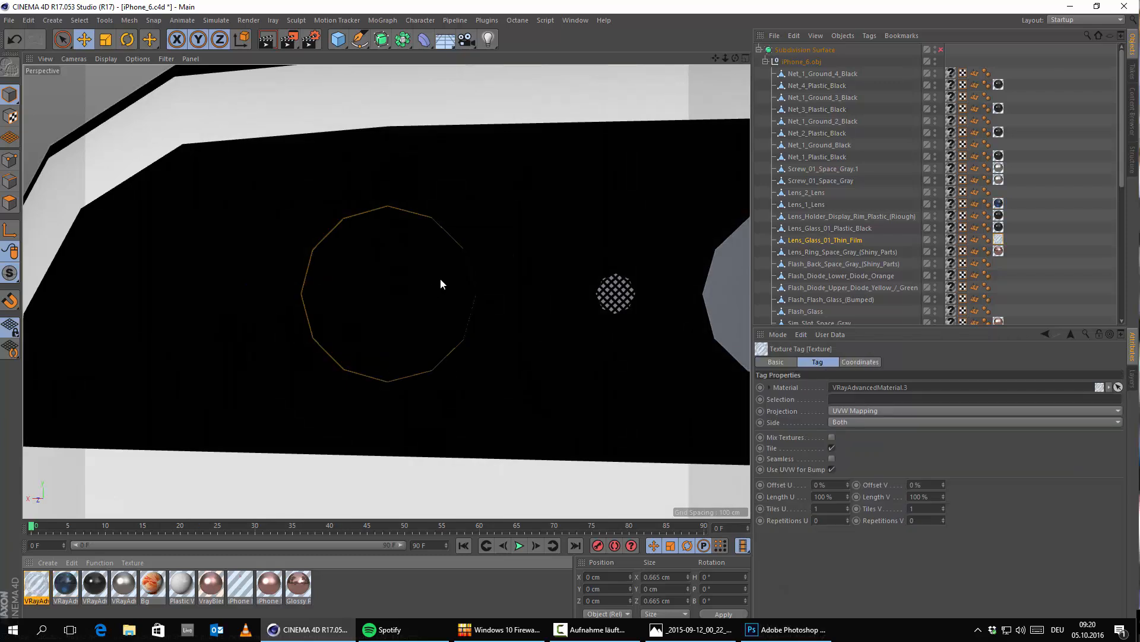
scroll(475, 285, "down", 5)
scroll(419, 297, "up", 10)
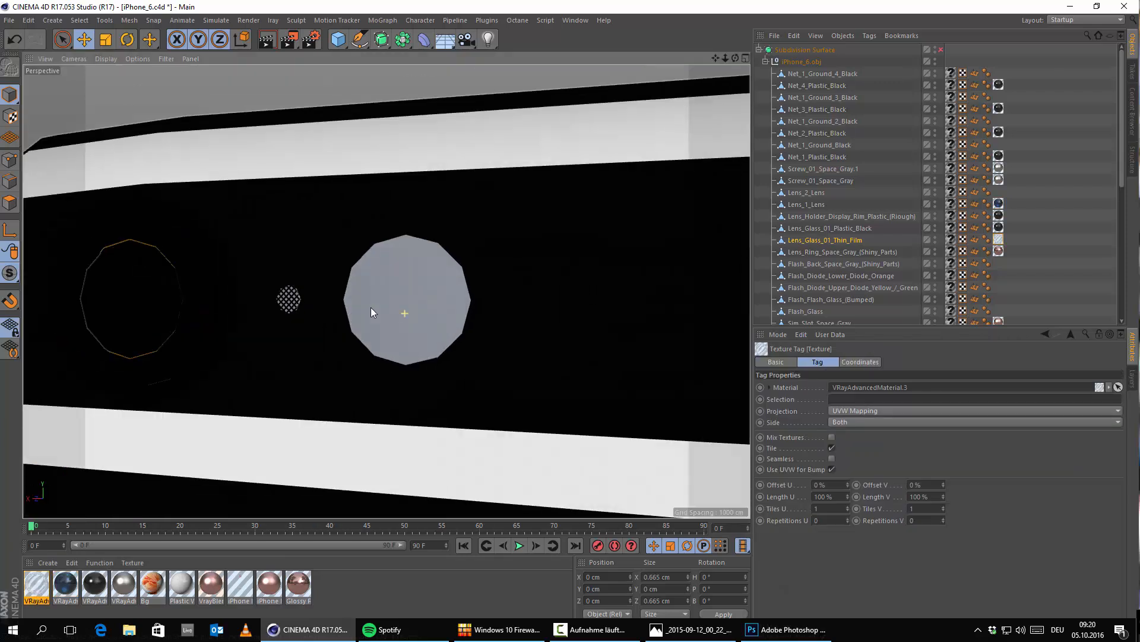
Step: Examine Flash_Glass and the diode parts behind it, comparing the rear flash with the iPhone reference photo
left_click(434, 288)
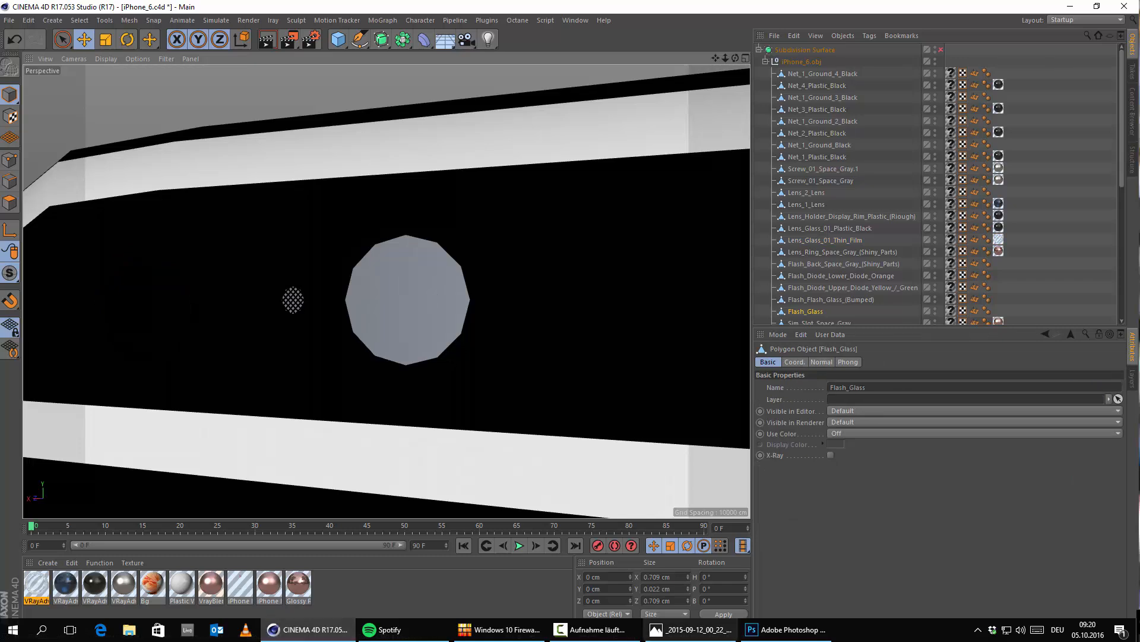
left_click(717, 636)
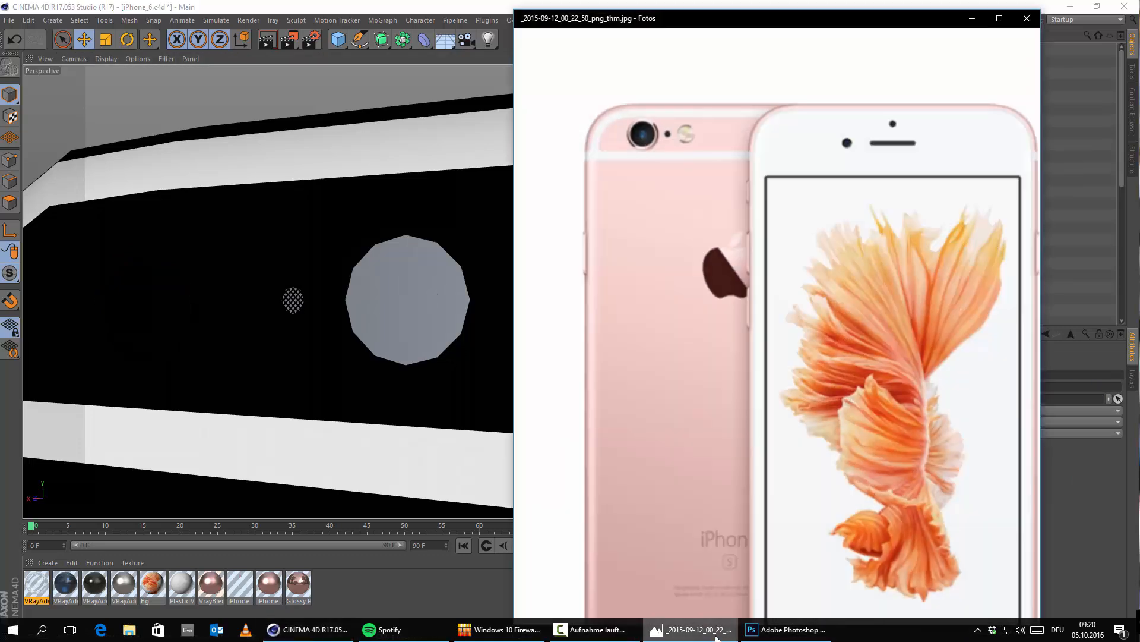
scroll(386, 258, "up", 2)
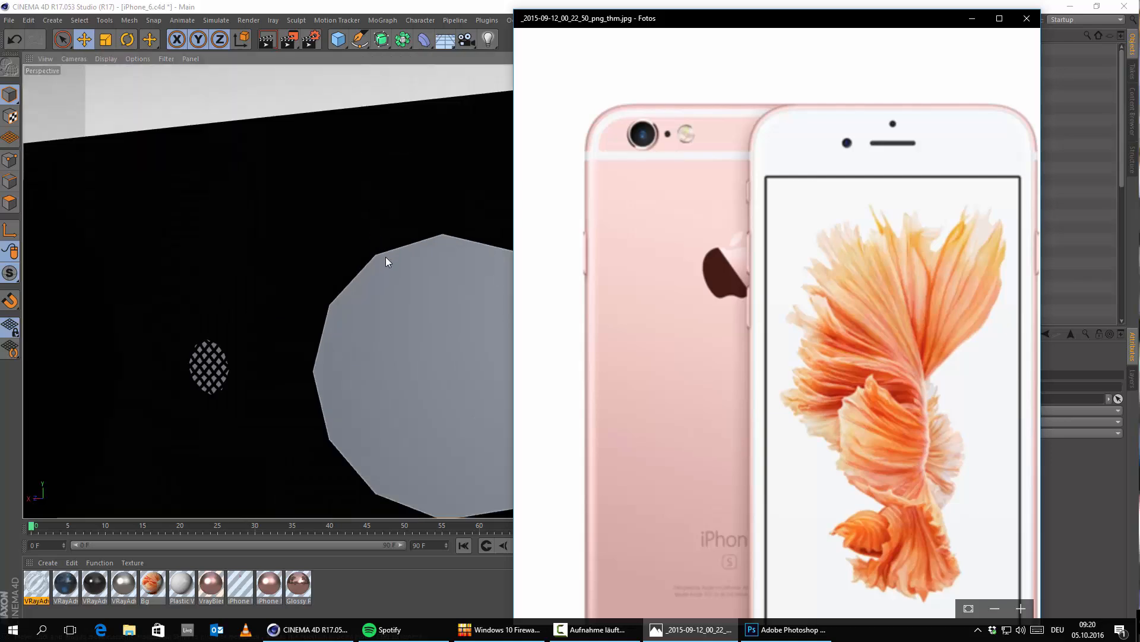
scroll(386, 258, "down", 2)
left_click(981, 19)
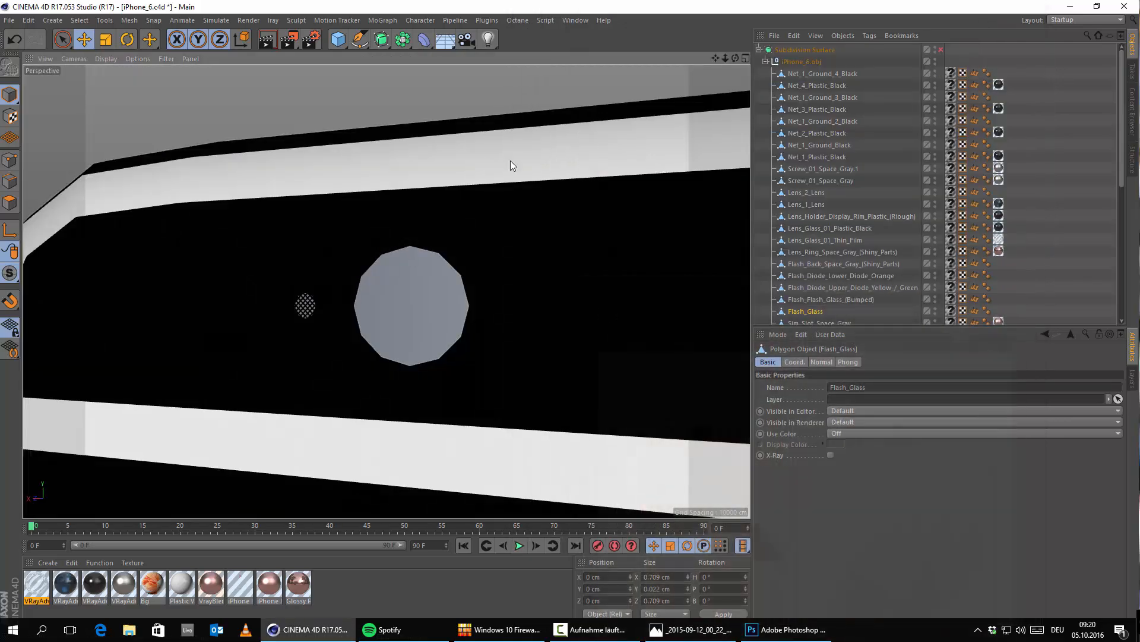
scroll(461, 309, "up", 5)
left_click_drag(535, 303, 420, 277, "alt")
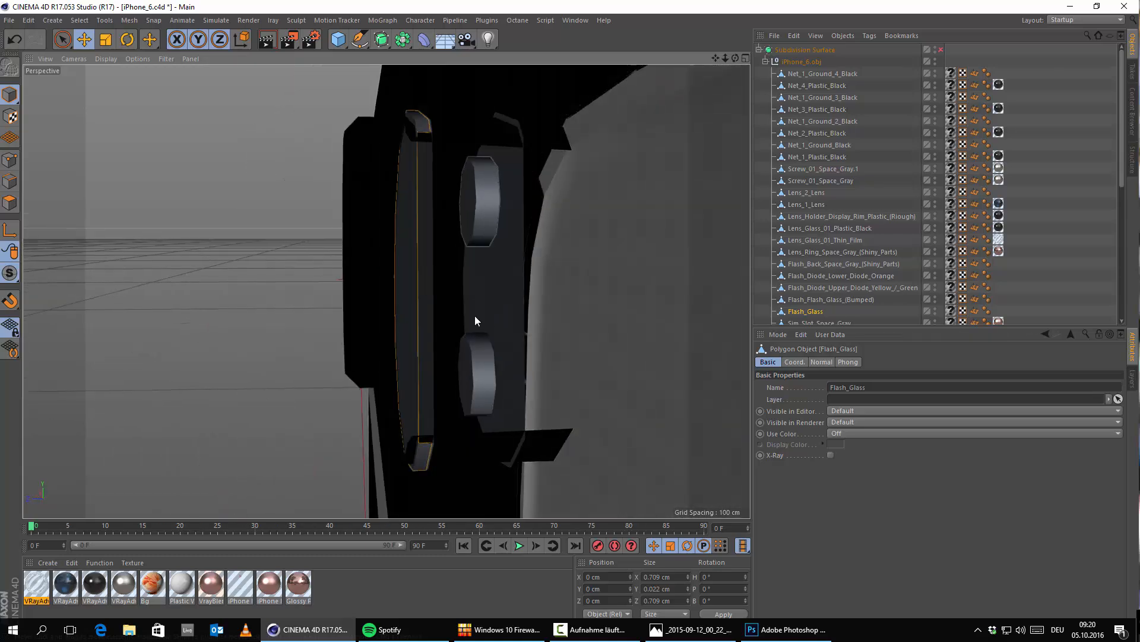
left_click_drag(402, 239, 487, 265, "alt")
right_click_drag(407, 315, 395, 334, "alt")
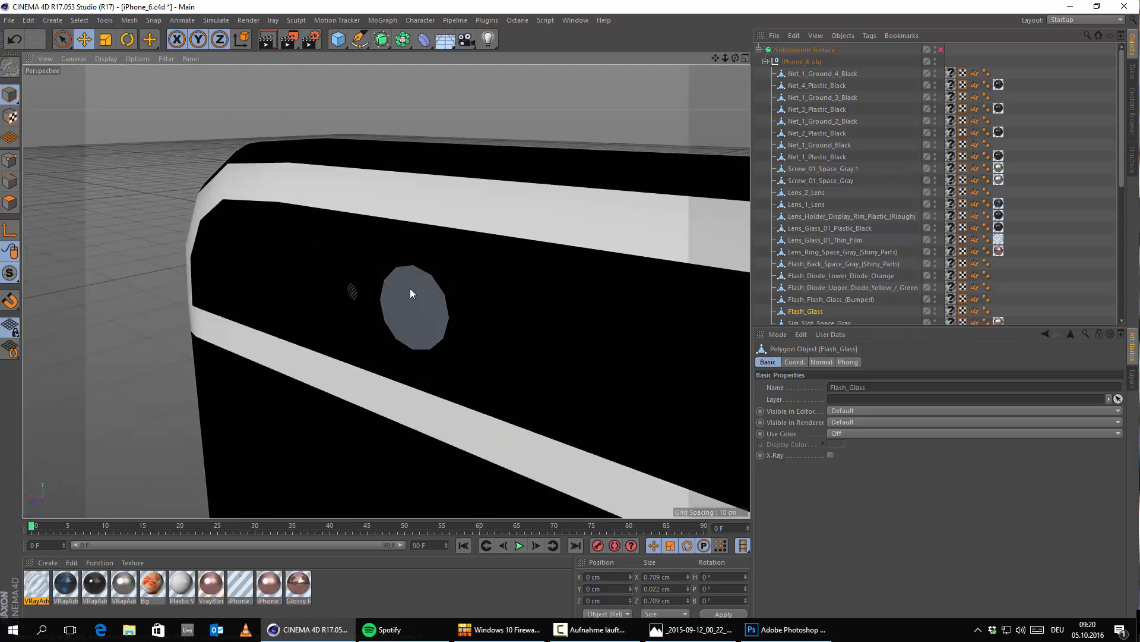
Step: Create a new V-Ray Advanced Material for the flash and load Flash_tex.tif as its Diffuse Layer 1 texture map
left_click(47, 562)
mouse_move(108, 465)
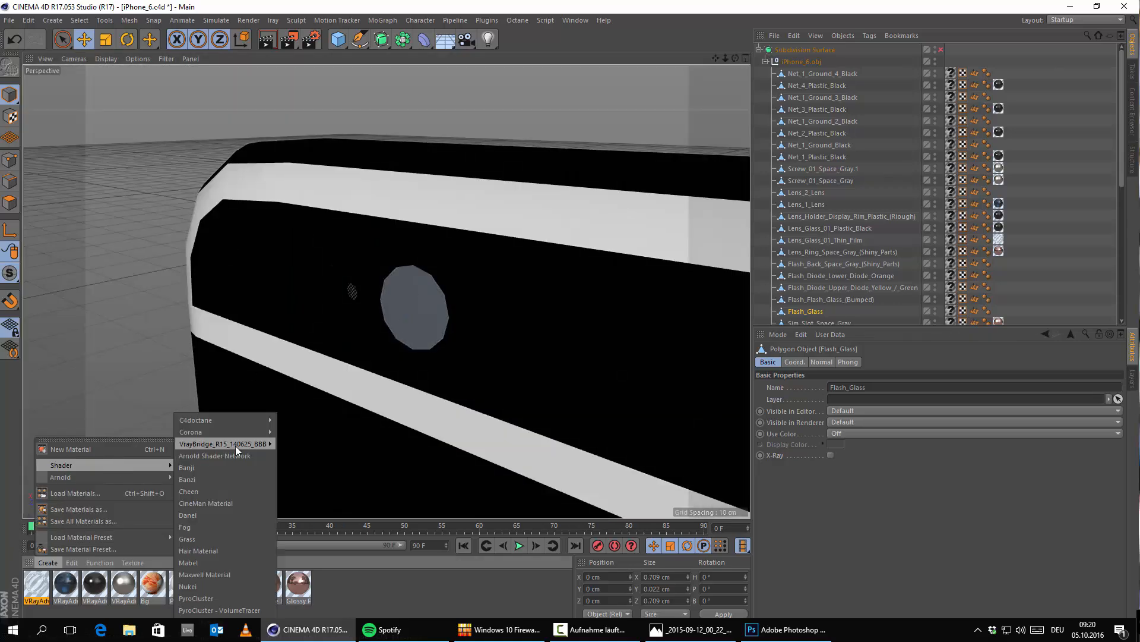
mouse_move(235, 446)
left_click(316, 452)
double_click(45, 584)
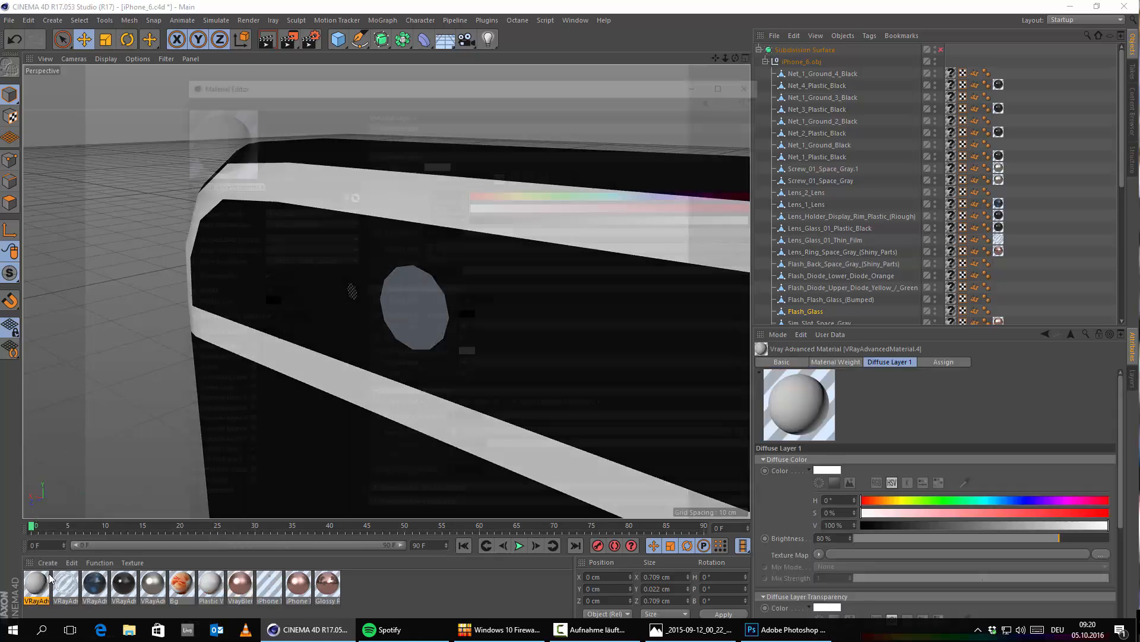
left_click(227, 459)
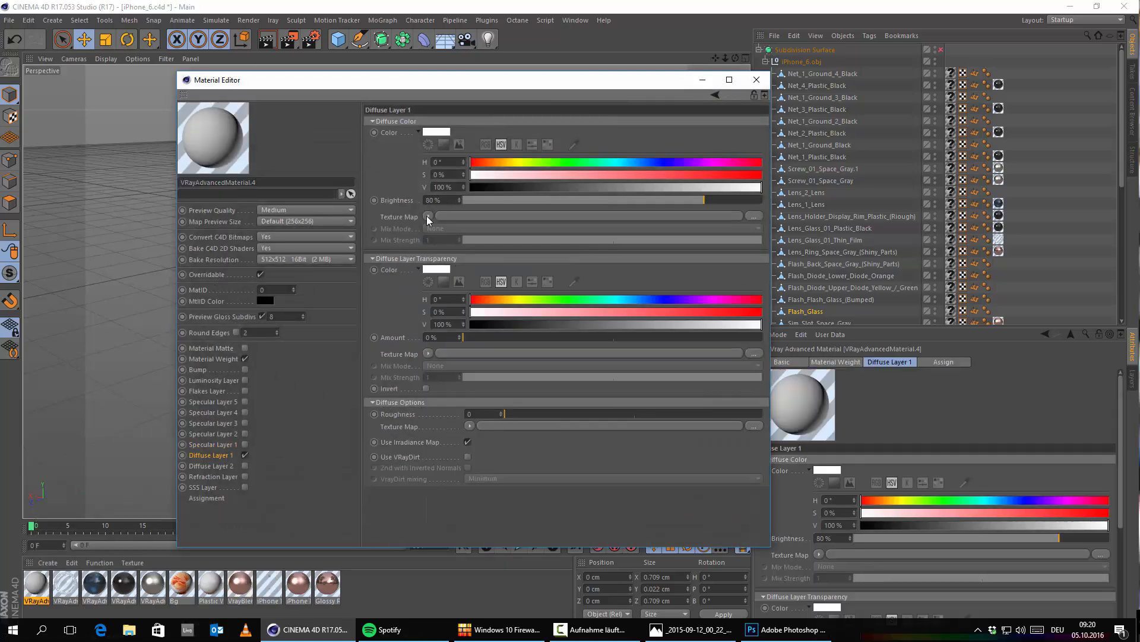
left_click(427, 216)
left_click(450, 238)
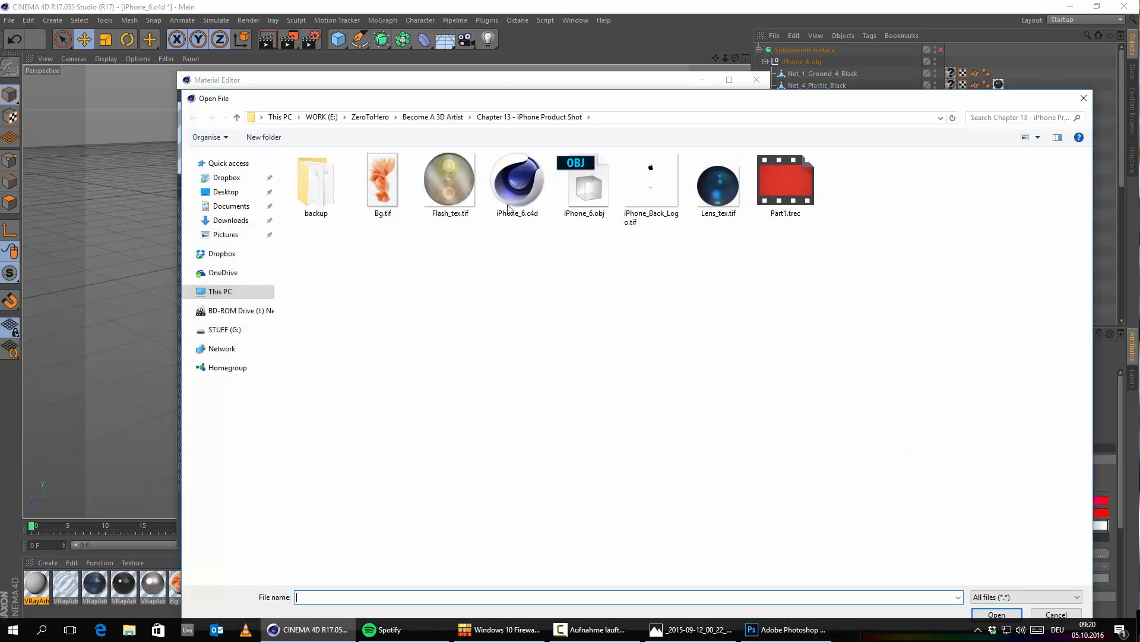
double_click(469, 187)
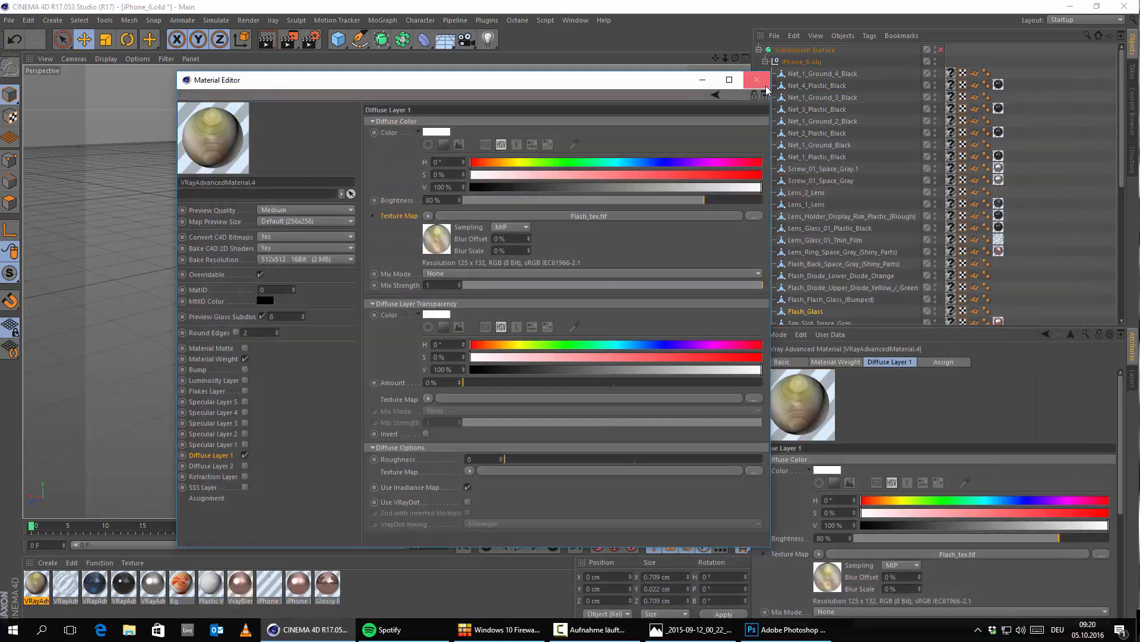
left_click_drag(341, 82, 702, 98)
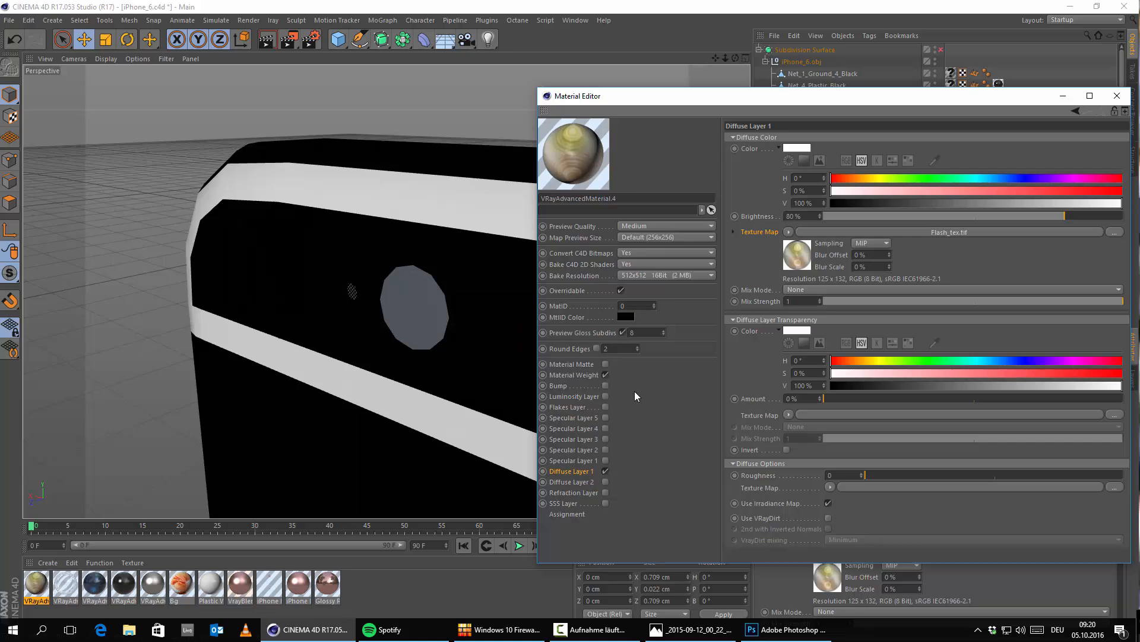
Step: Enable the flash material's Specular Layer 1 with Fresnel IOR 1.56, reflection glossiness 0.86 and 64 glossiness subdivisions
left_click(605, 461)
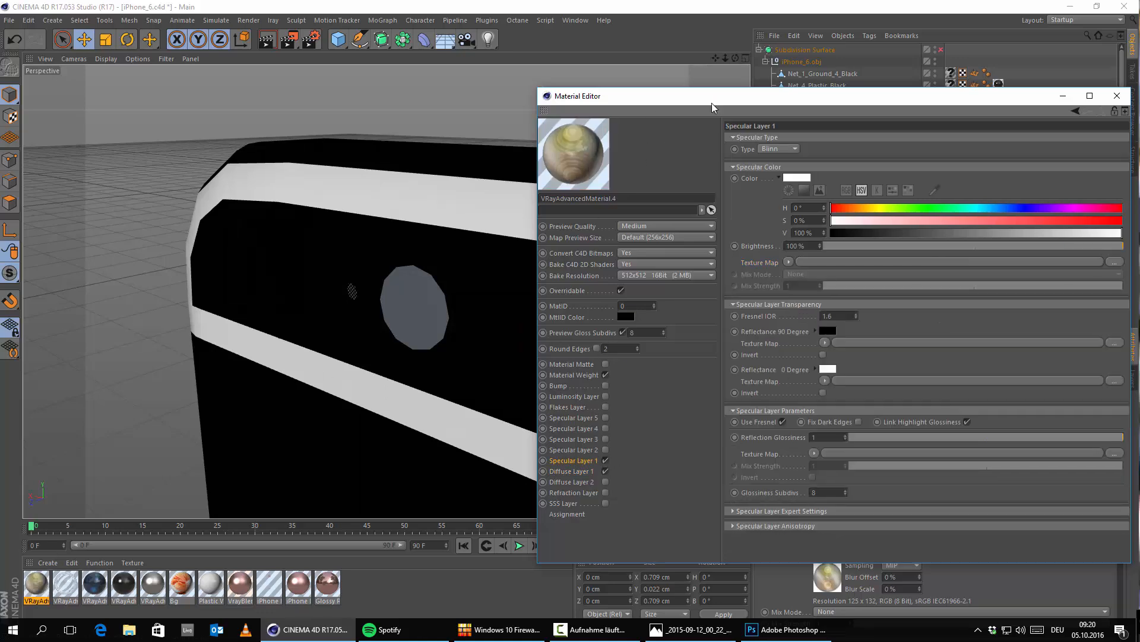
left_click_drag(712, 97, 428, 62)
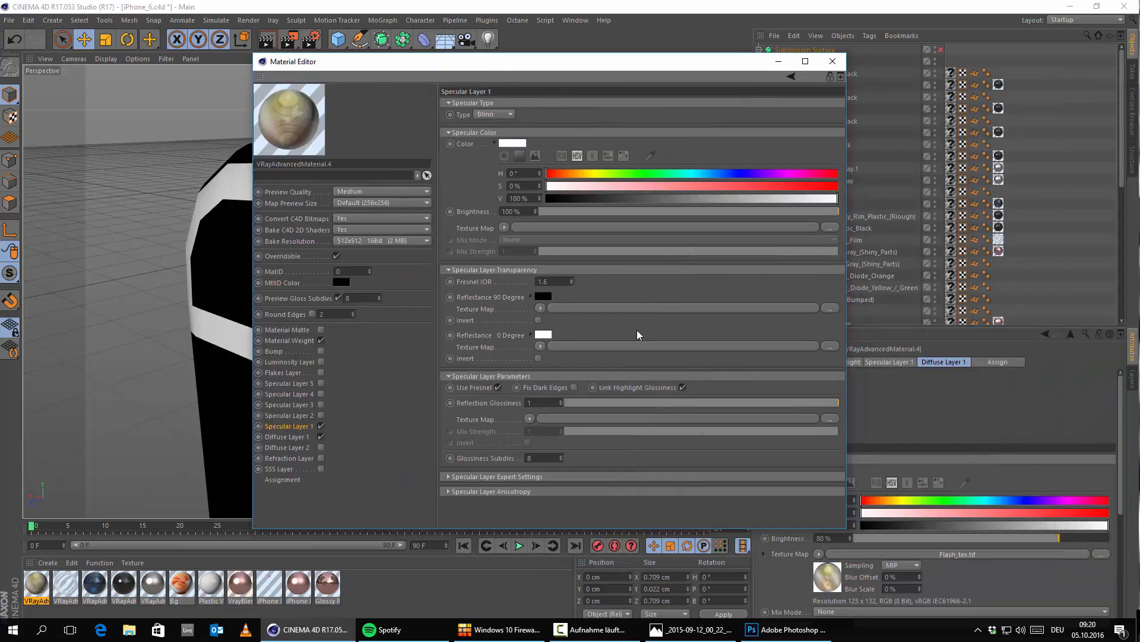
left_click(692, 629)
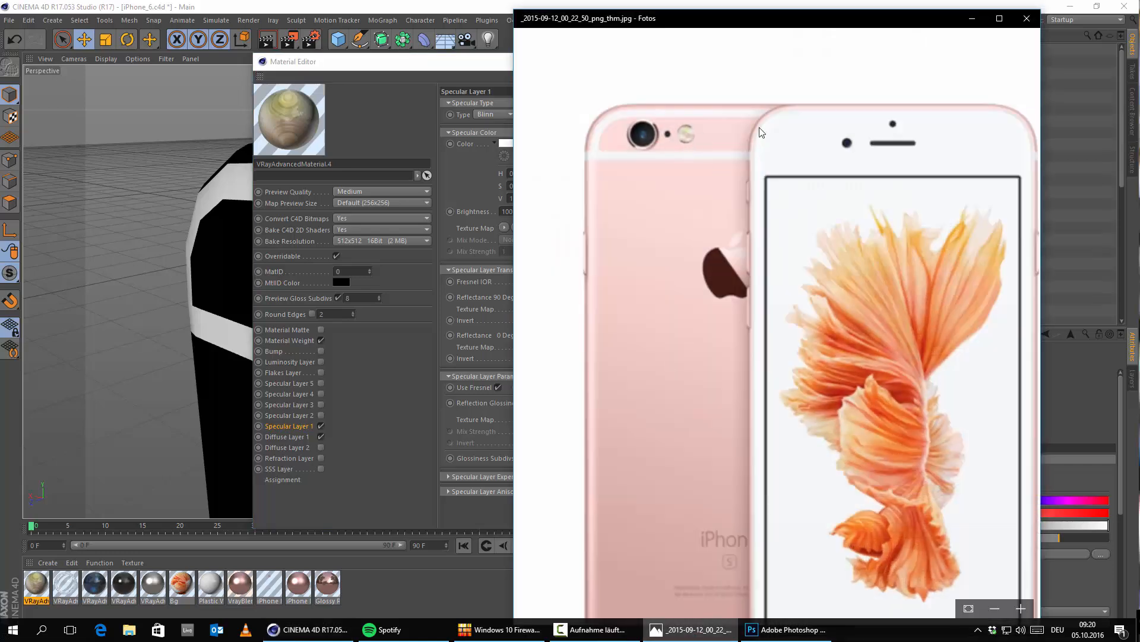
left_click(972, 19)
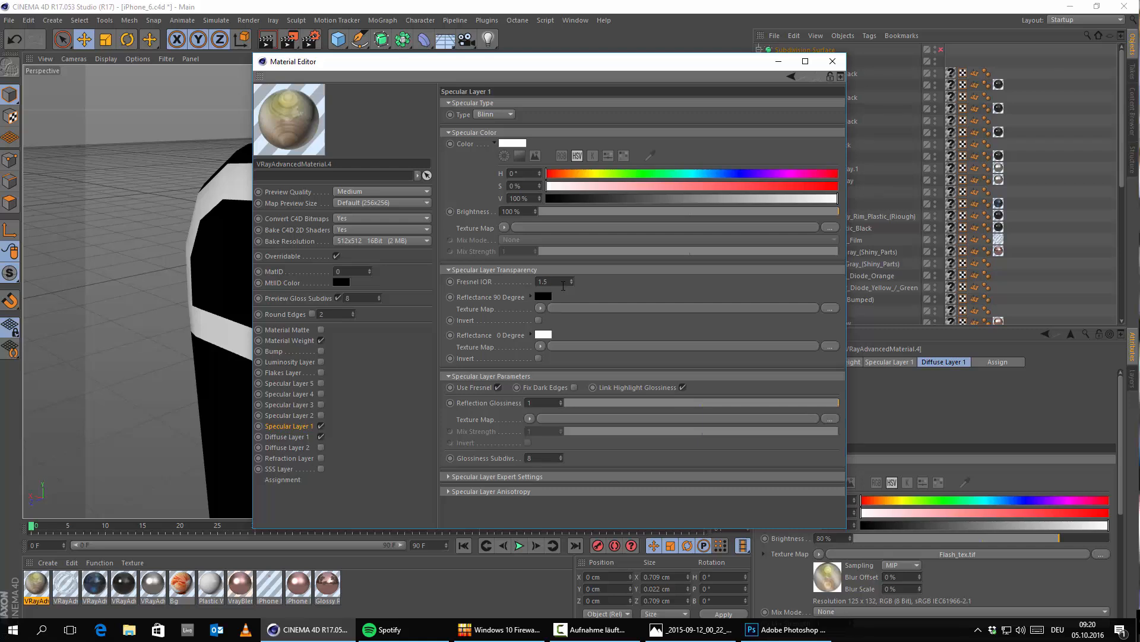
left_click(563, 286)
type("1.56")
key("Return")
left_click_drag(831, 409, 802, 404)
type("64")
key("Return")
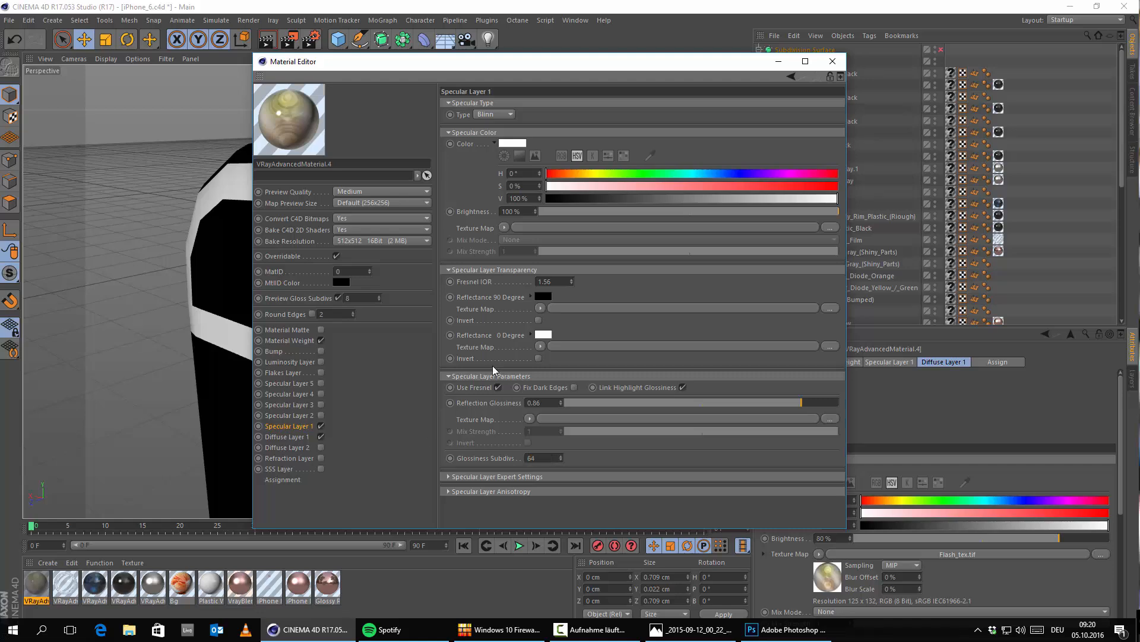
left_click(829, 66)
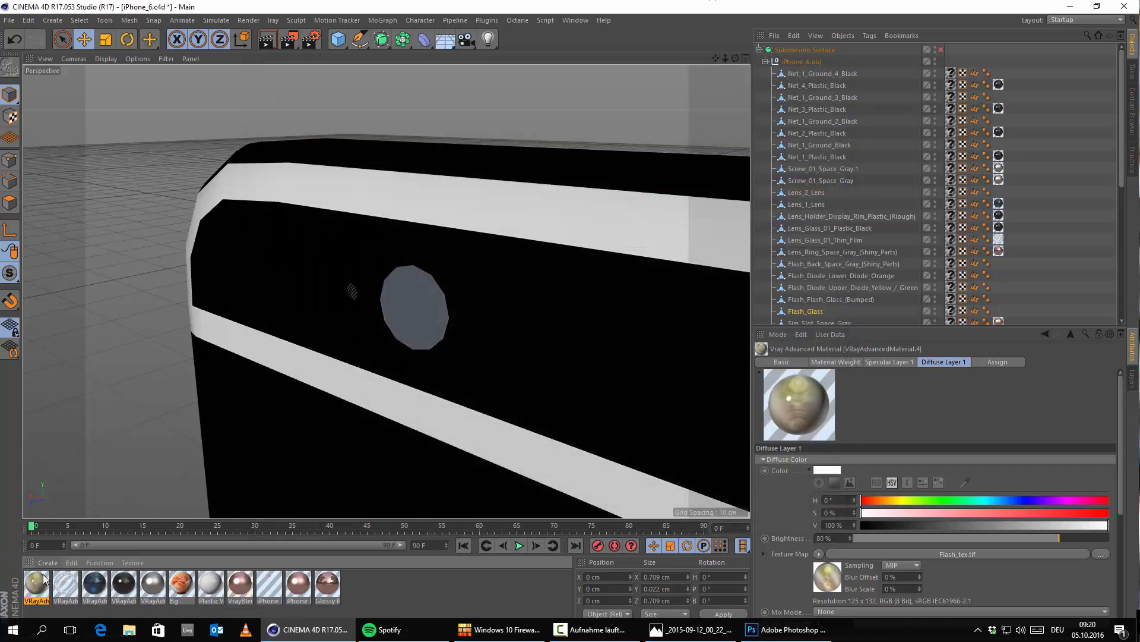
Step: Apply VRayAdvancedMaterial.4 to Flash_Glass by replacing the material on its original texture tag, removing the extra tag
left_click_drag(36, 583, 471, 320)
scroll(1034, 269, "down", 4)
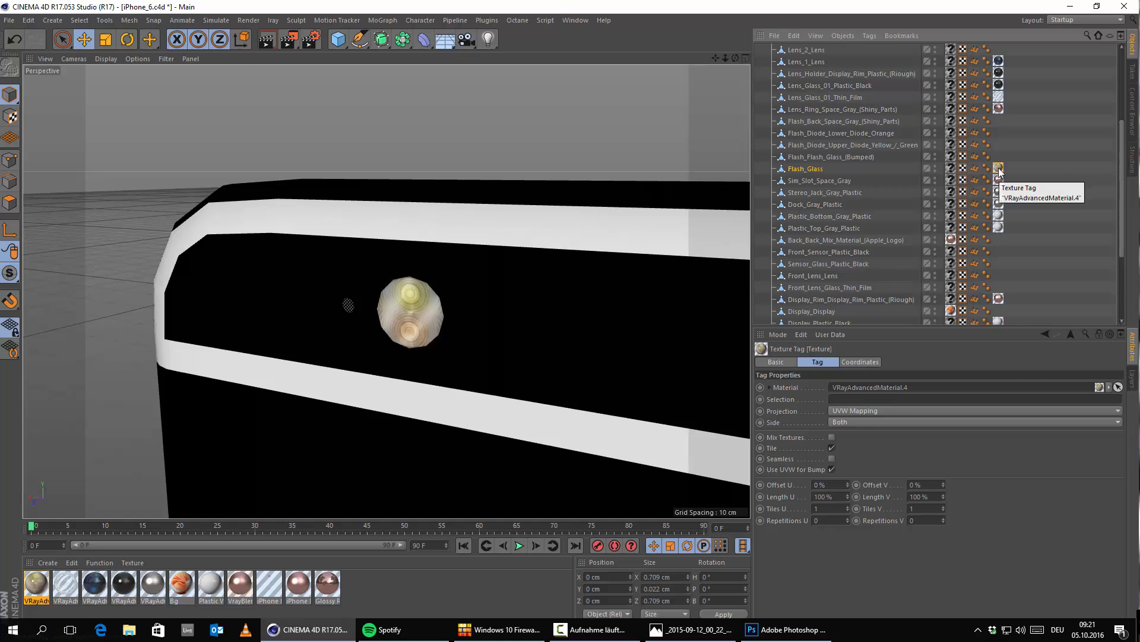
key("Delete")
left_click_drag(39, 585, 950, 176)
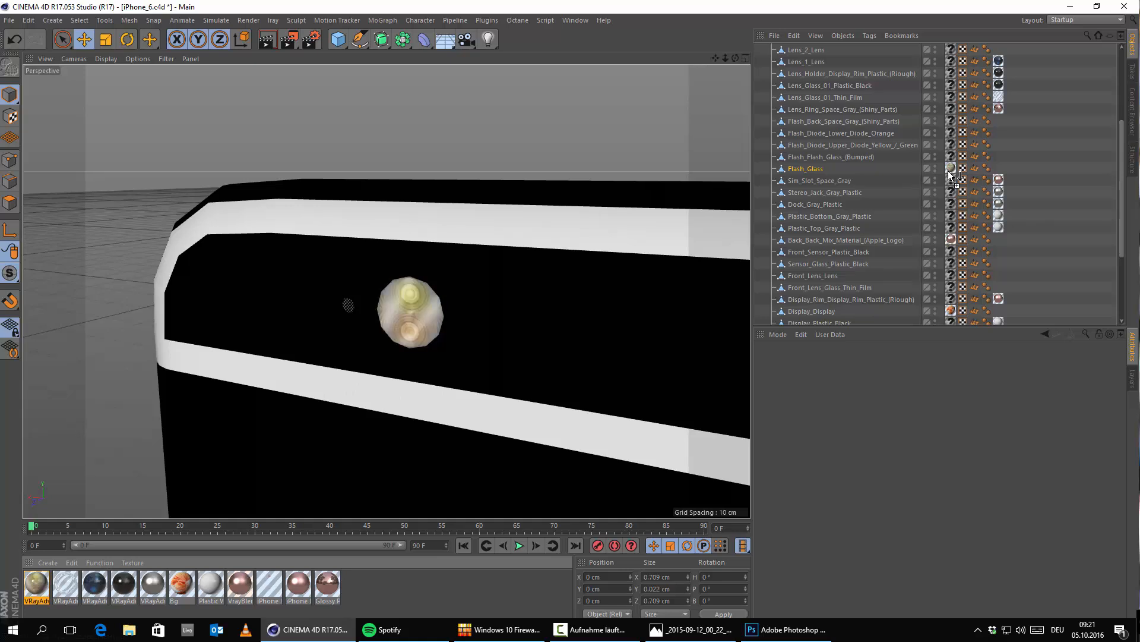
Step: Set the projection of Flash_Glass's texture tag to Cubic
right_click_drag(375, 329, 456, 337, "alt")
left_click_drag(456, 337, 502, 321, "alt")
left_click(858, 411)
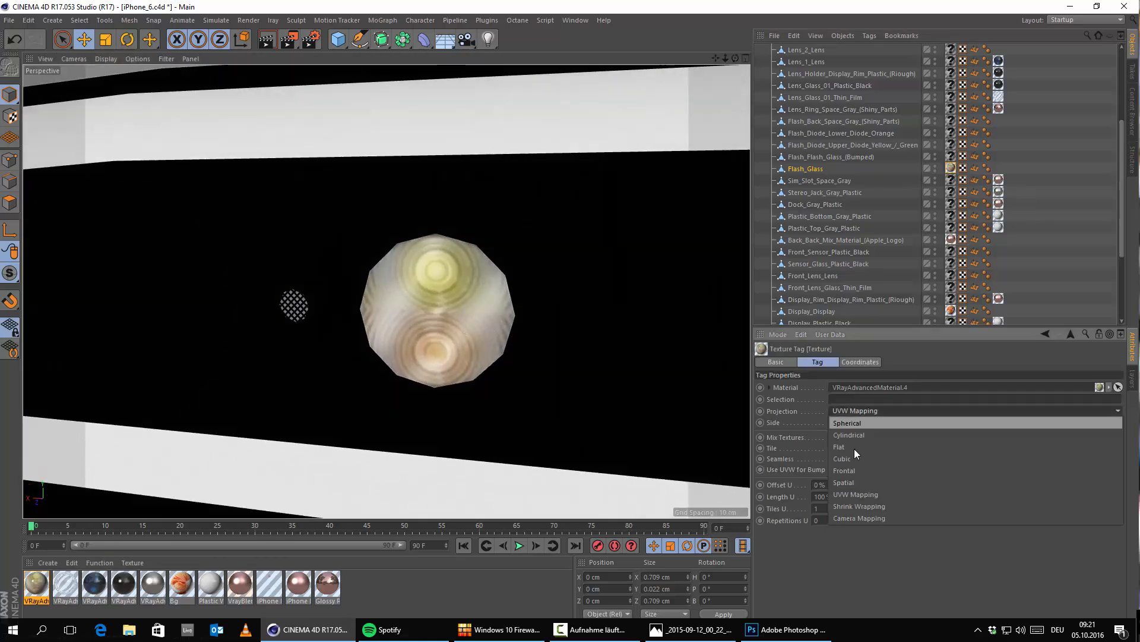
left_click(850, 457)
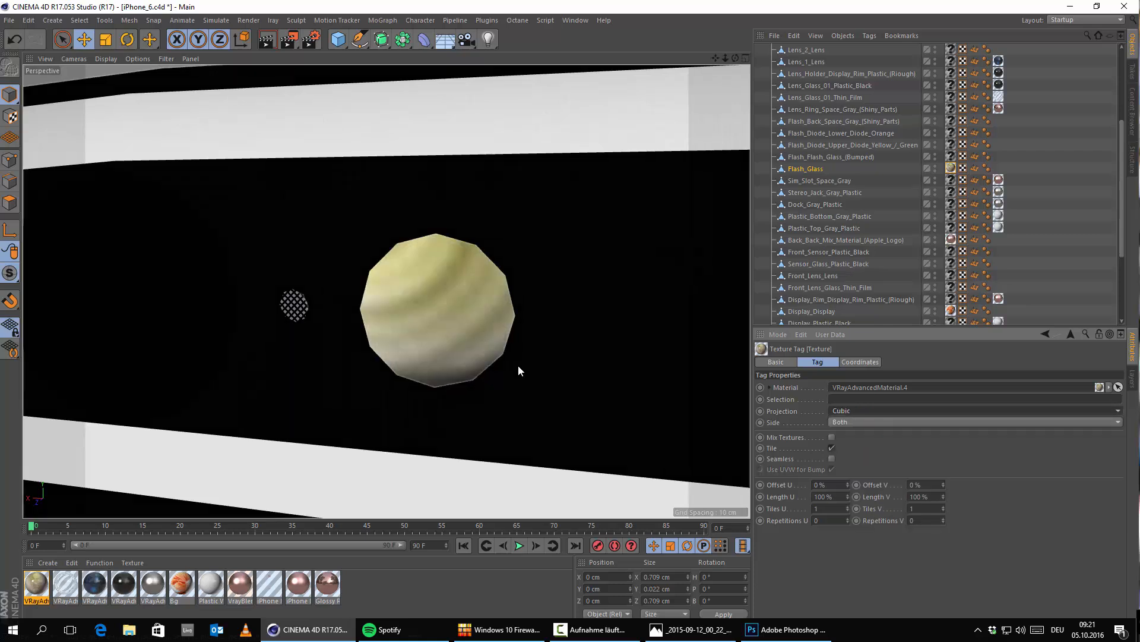
left_click_drag(518, 364, 639, 393, "alt")
Step: Try scaling the flash texture to 30% in both Length U and Length V
left_click_drag(847, 496, 847, 531)
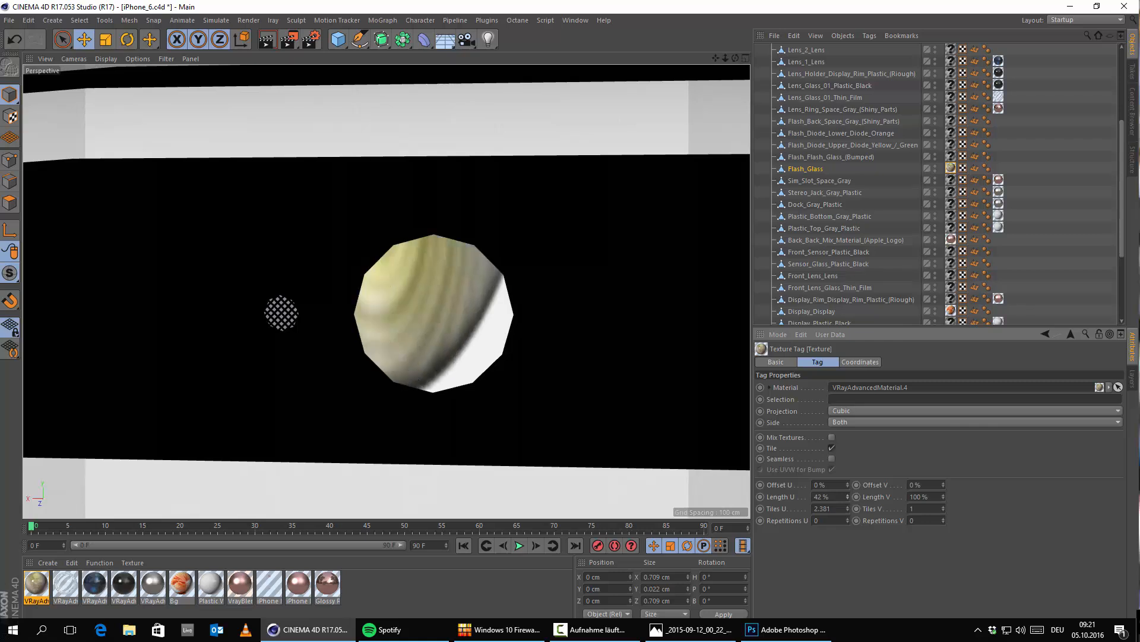
left_click(847, 498)
left_click(847, 497)
left_click_drag(943, 497, 944, 538)
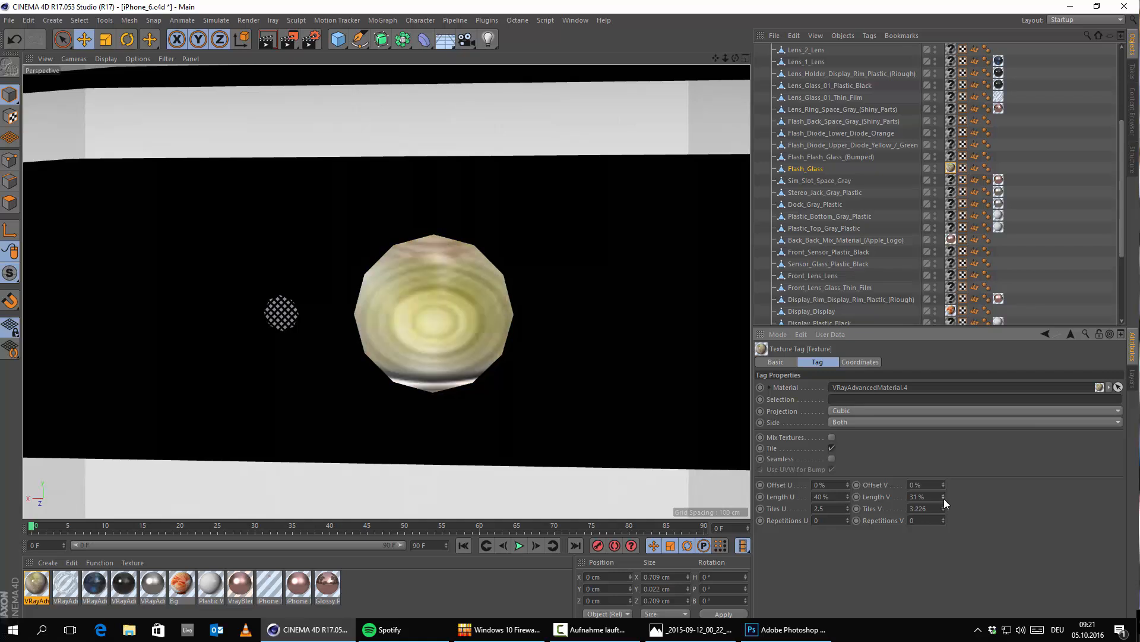
left_click_drag(944, 497, 943, 502)
left_click(836, 497)
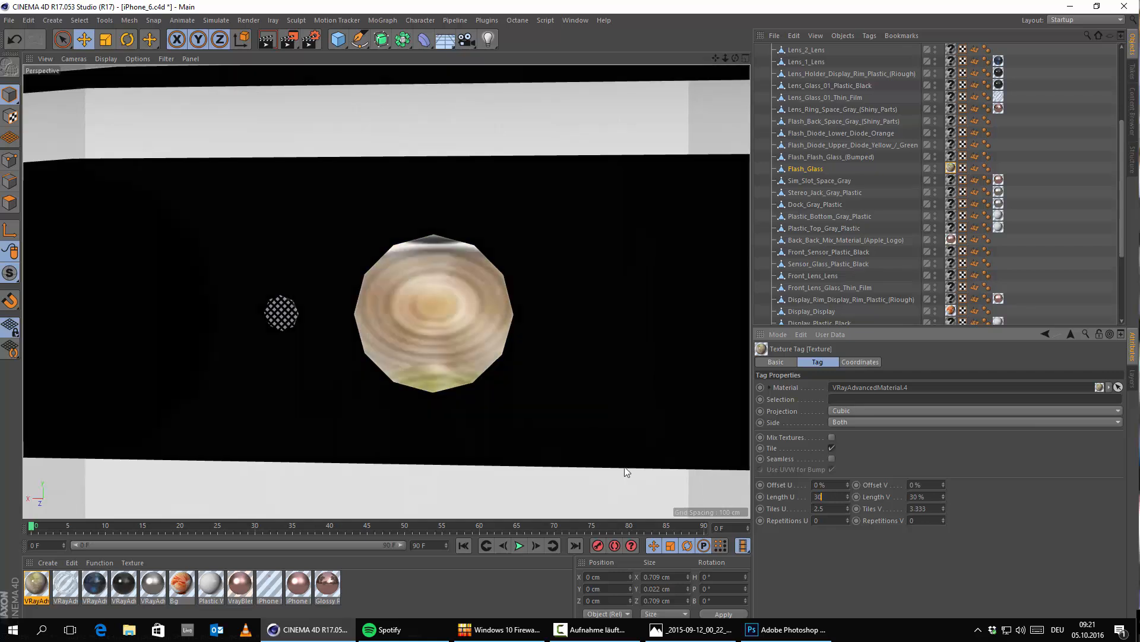
type("30")
key("Return")
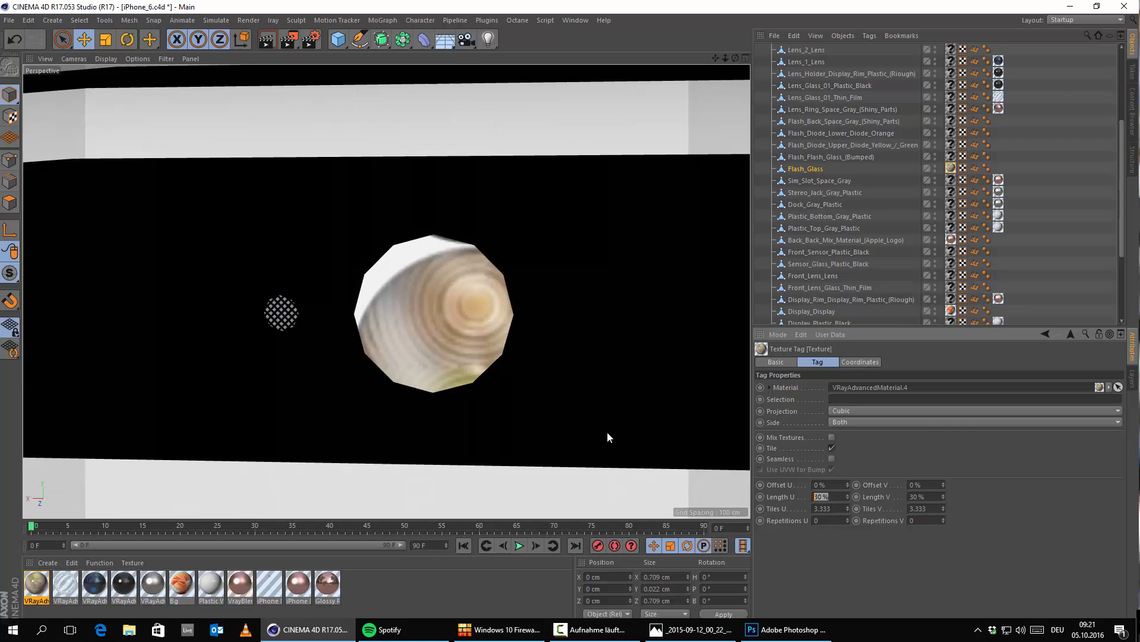
Step: Set the flash texture's Length U and Length V to 20% and shift its Offset U to 7%
type("20")
key("Return")
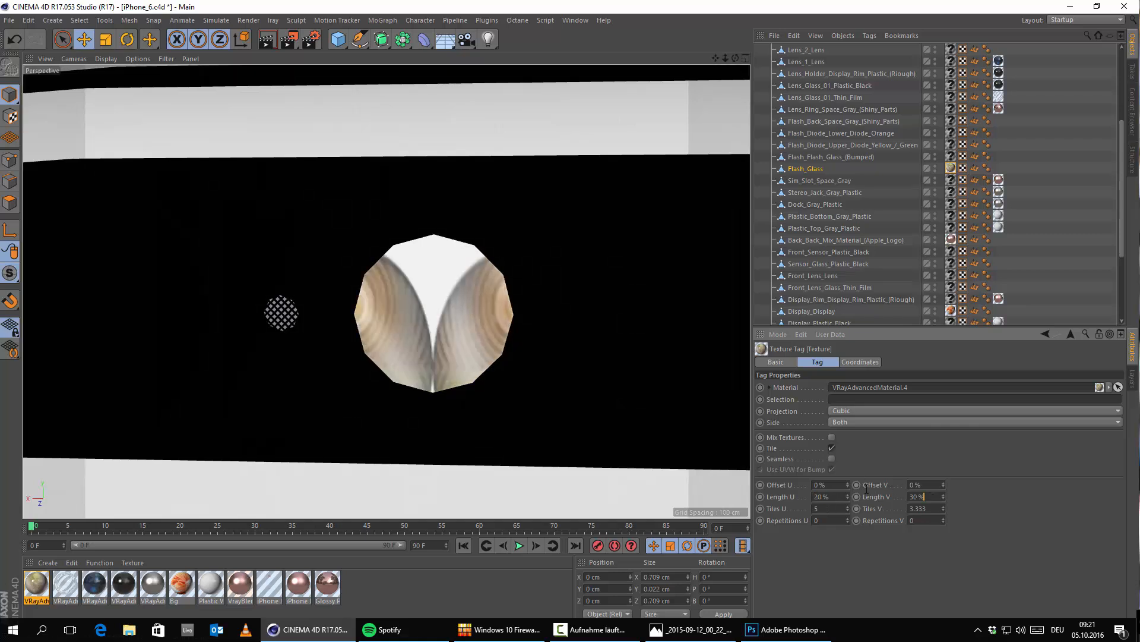
type("20")
key("Return")
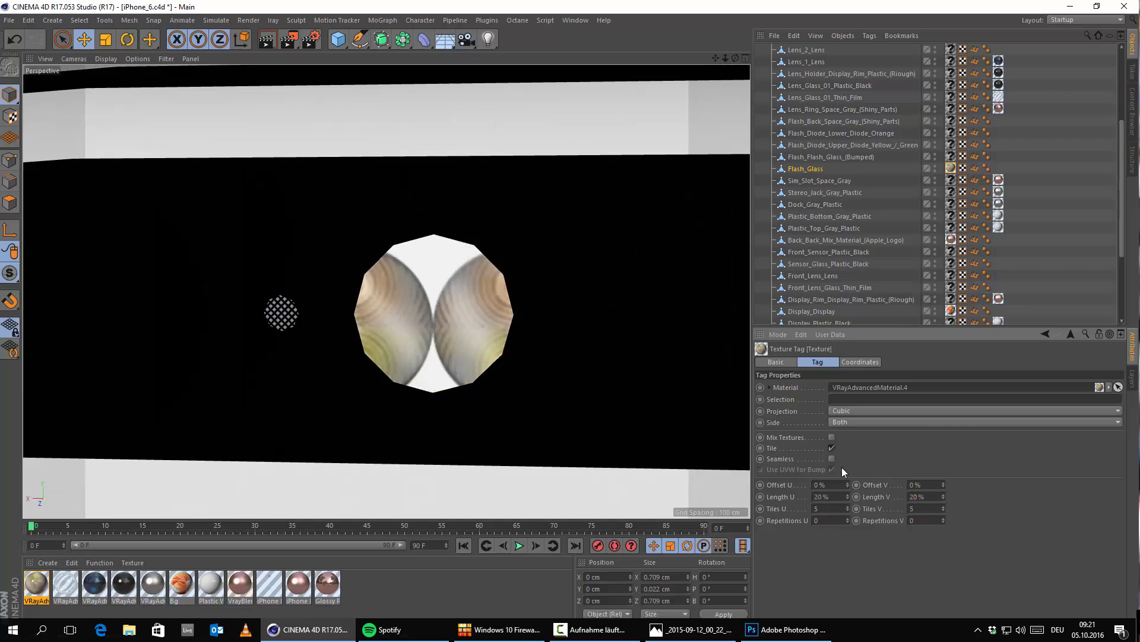
left_click_drag(849, 483, 847, 480)
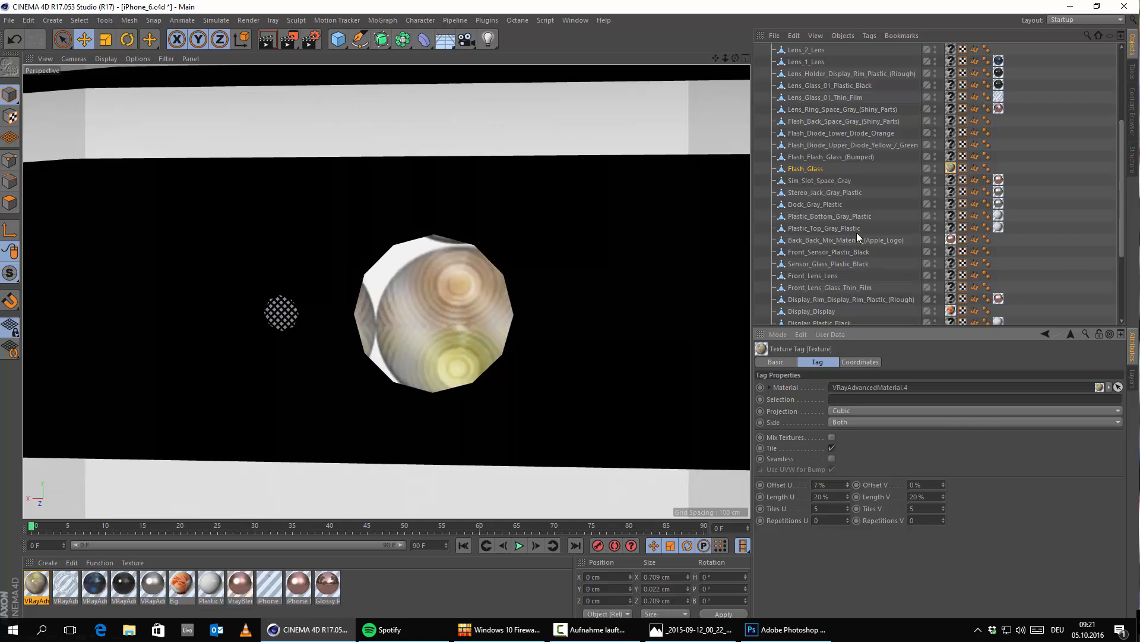
Step: Re-enable the Subdivision Surface that smooths the iPhone model
scroll(857, 232, "up", 4)
left_click(817, 51)
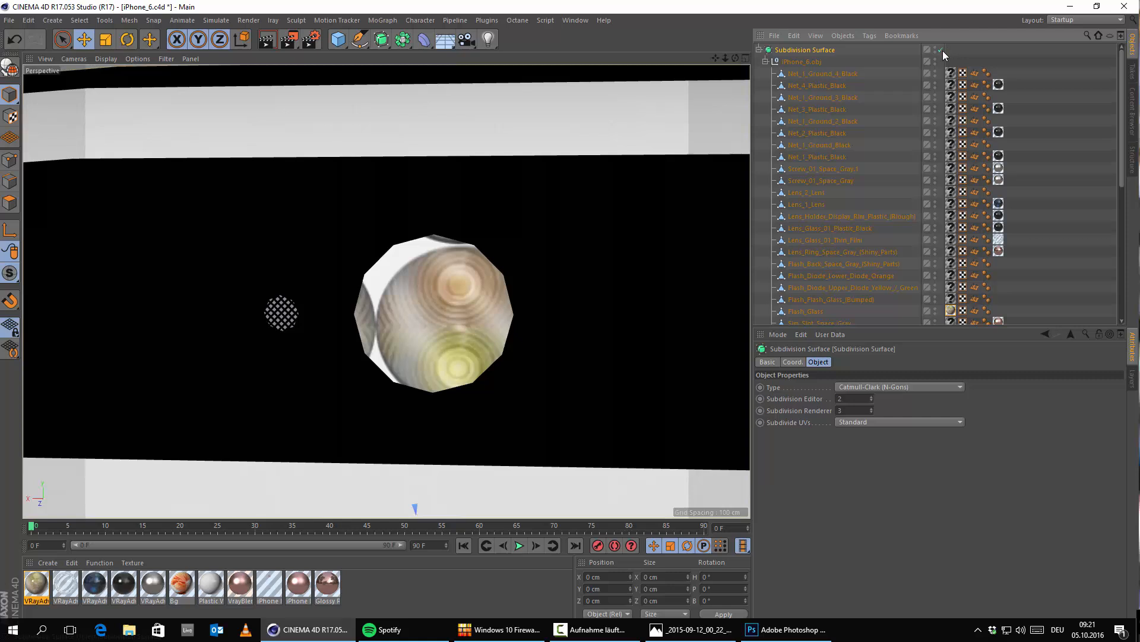
scroll(882, 186, "down", 6)
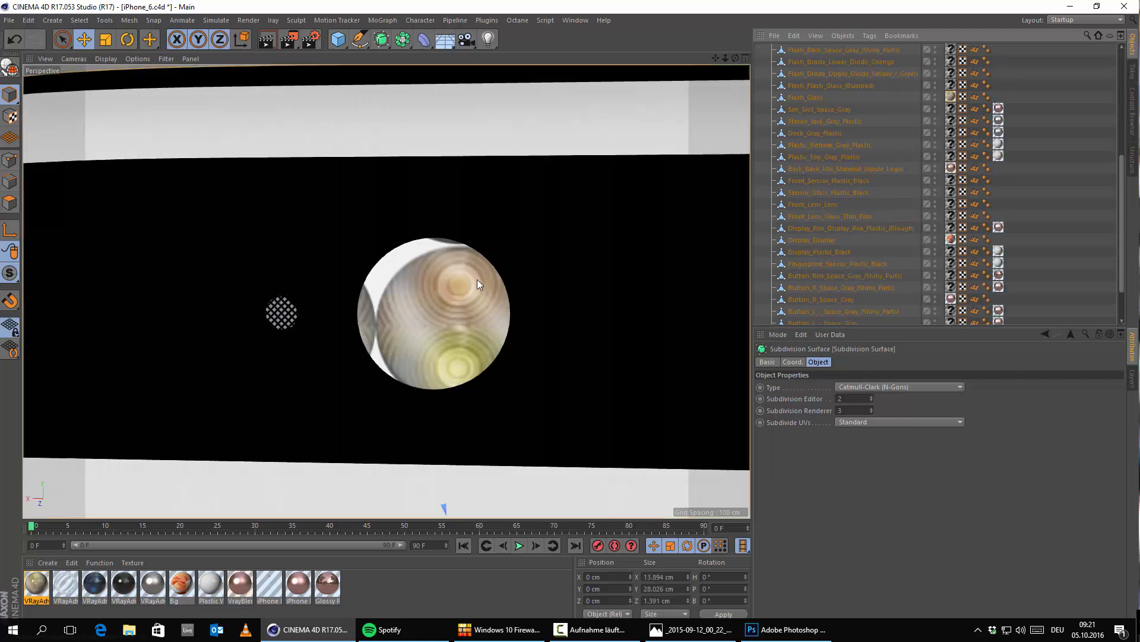
Step: Set the Flash_Glass texture tag's Offset U to 10% and Offset V to 2%
left_click(953, 97)
left_click(847, 487)
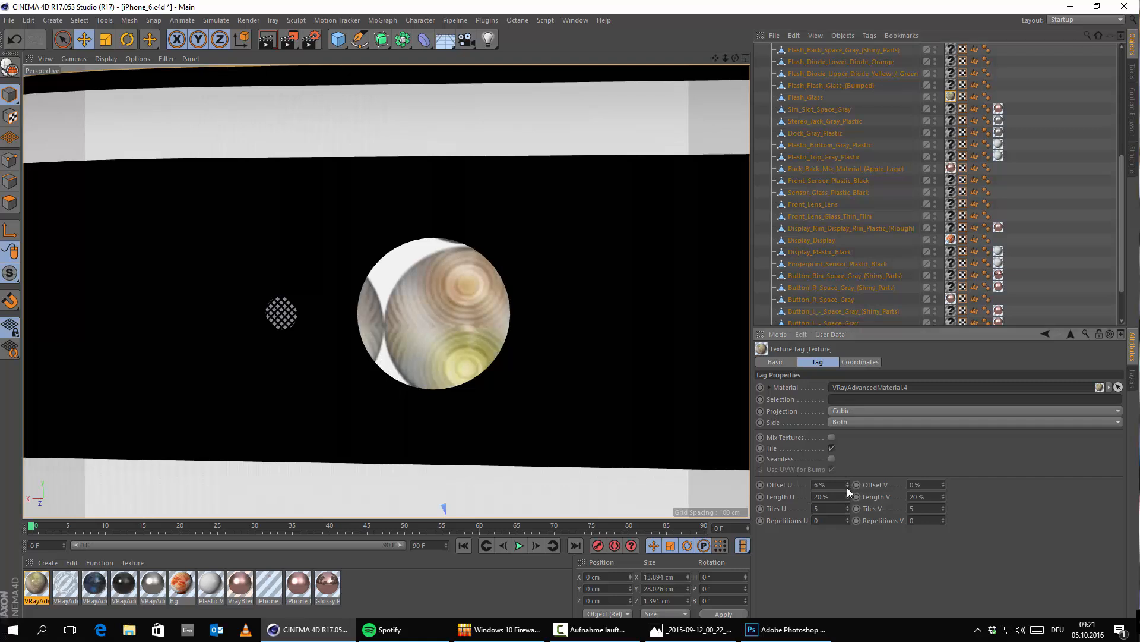
left_click(847, 483)
left_click(847, 483)
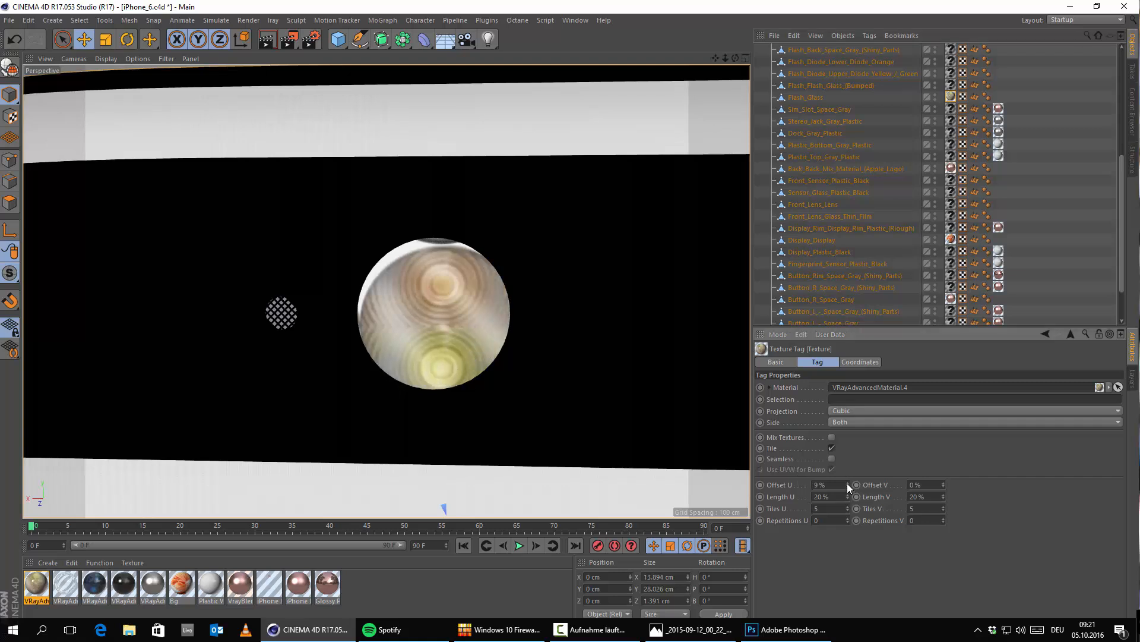
left_click(847, 483)
left_click(945, 483)
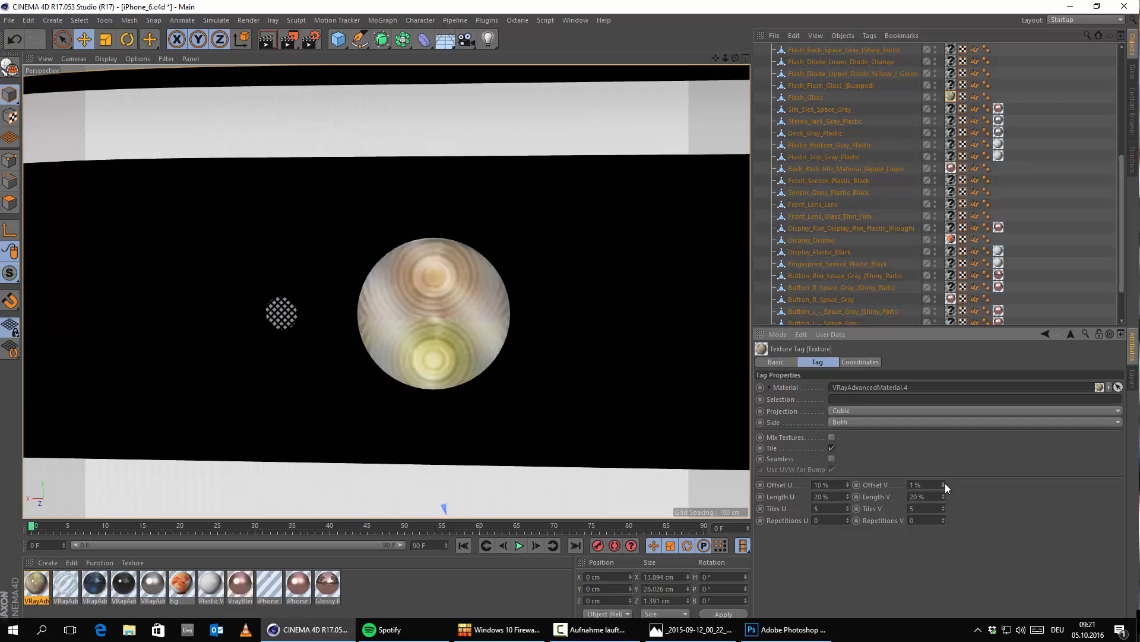
left_click(945, 483)
scroll(540, 353, "down", 2)
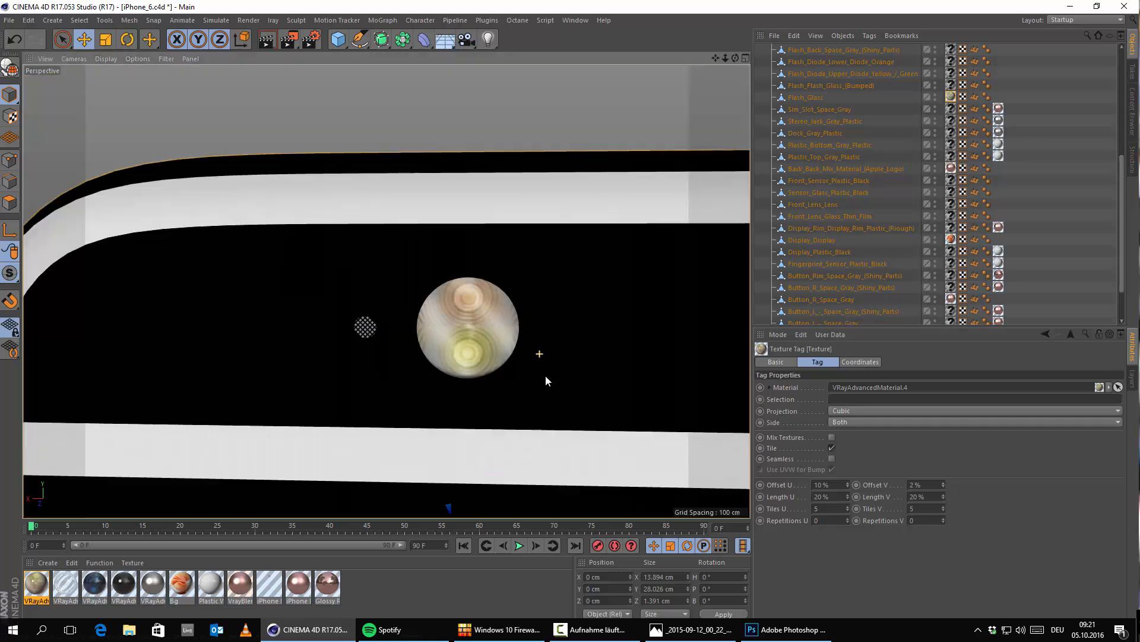
Step: Set the flash texture's Length U to 24% and its Offset U to 8%
left_click(847, 495)
left_click(847, 495)
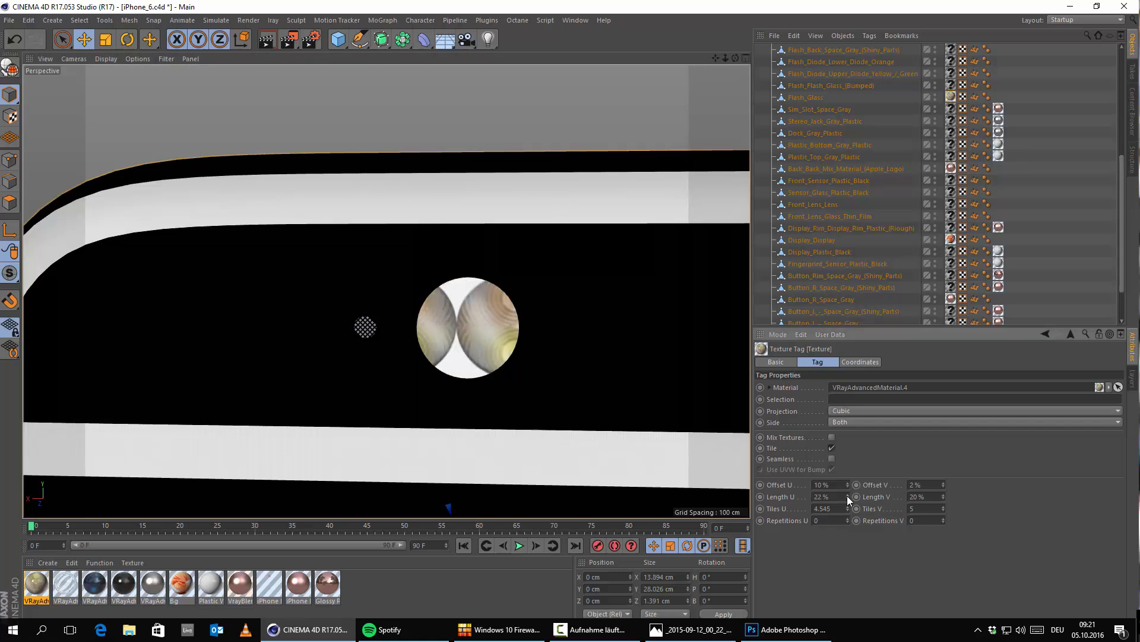
left_click(847, 495)
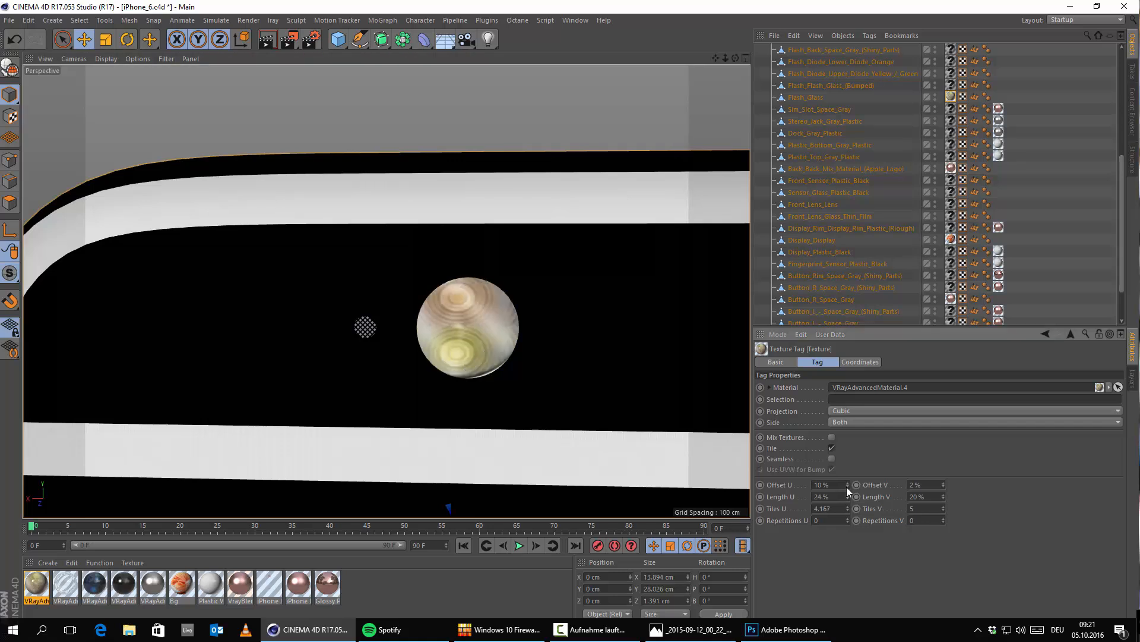
left_click(847, 482)
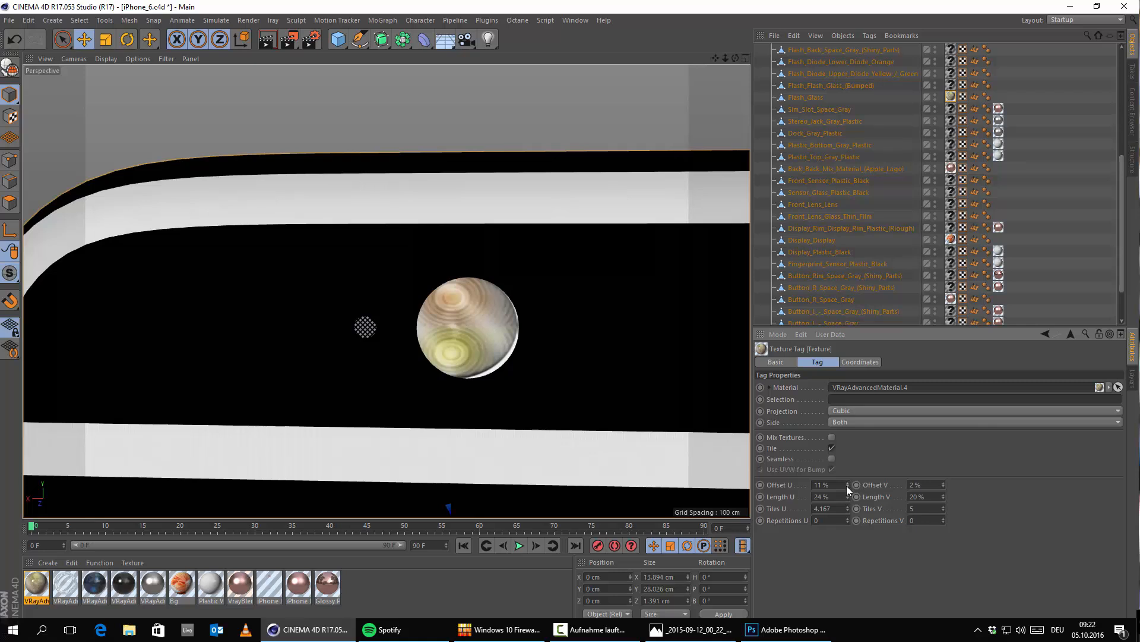
left_click(847, 487)
left_click(847, 487)
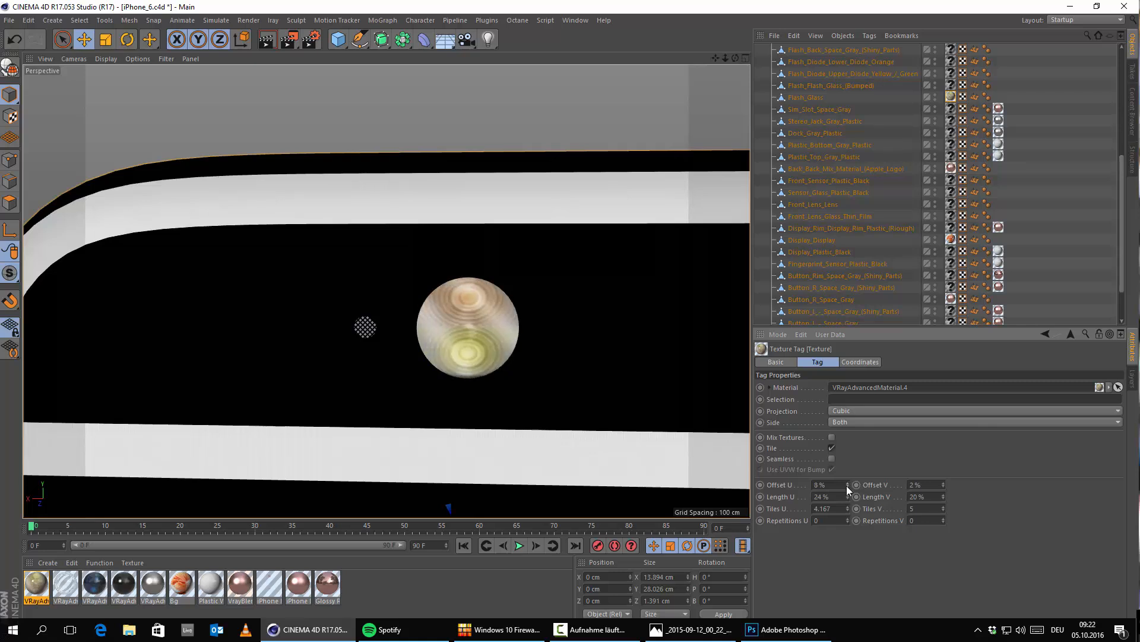
Step: Try the flash texture at Length V 18% and Offset V 7%, and return to Length V 20% and Offset V 2%
left_click(944, 499)
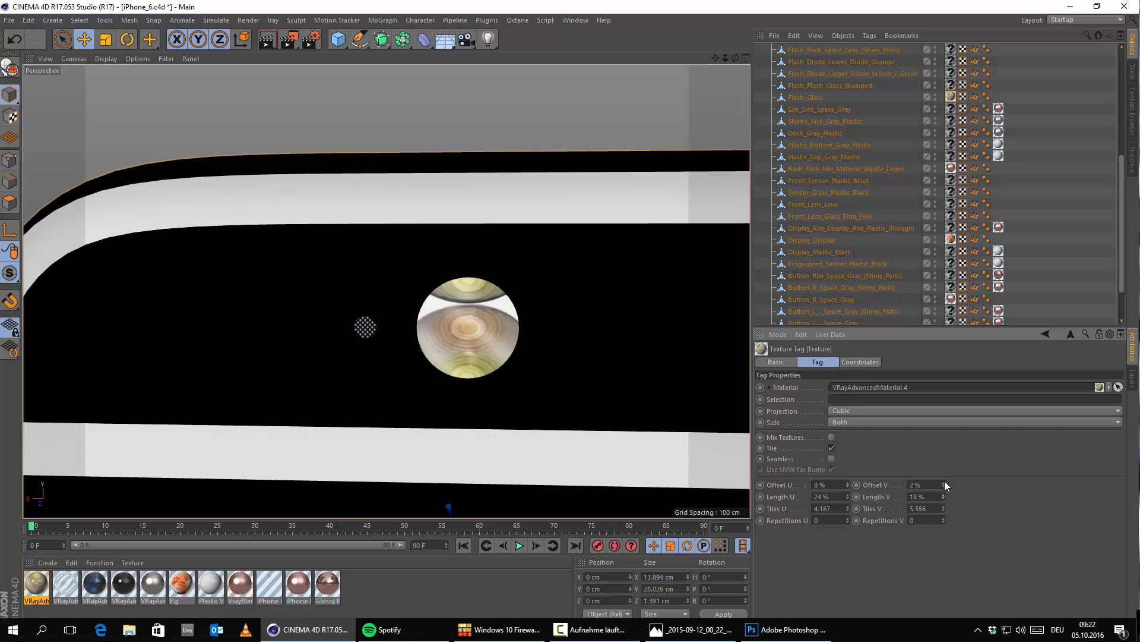
left_click(943, 482)
left_click(943, 483)
left_click(943, 482)
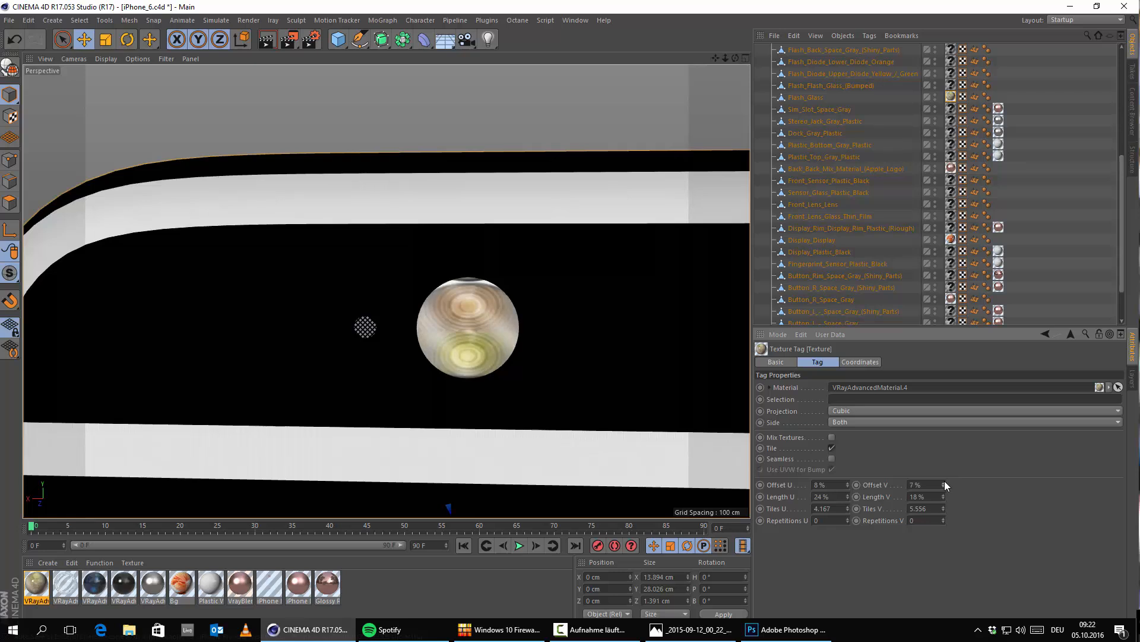
left_click(943, 483)
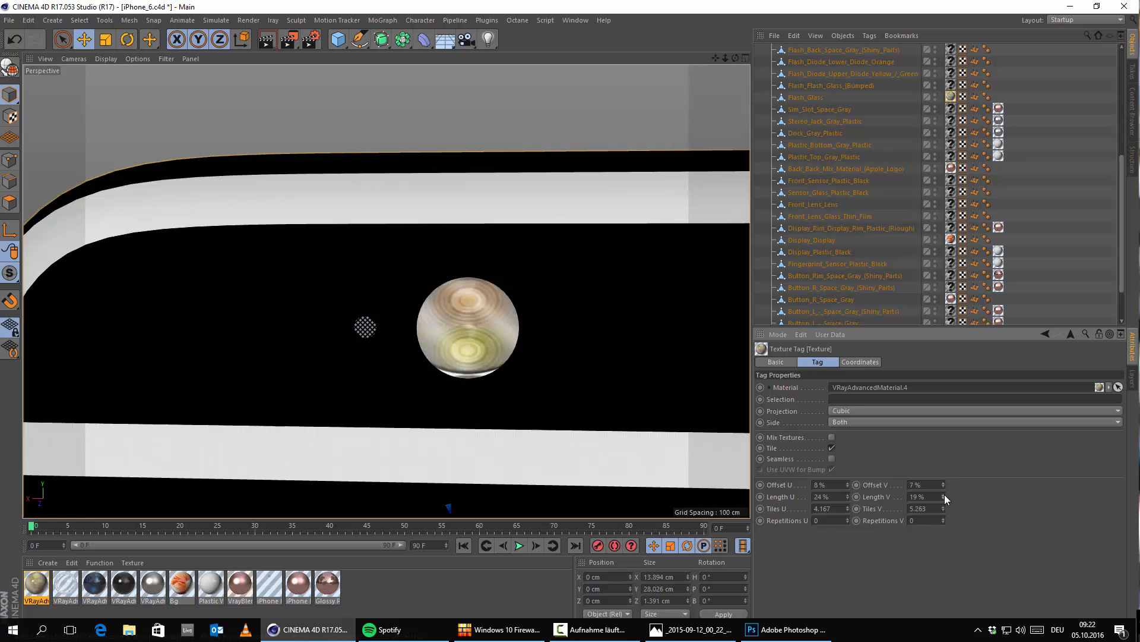
left_click(944, 495)
left_click(944, 487)
left_click(943, 487)
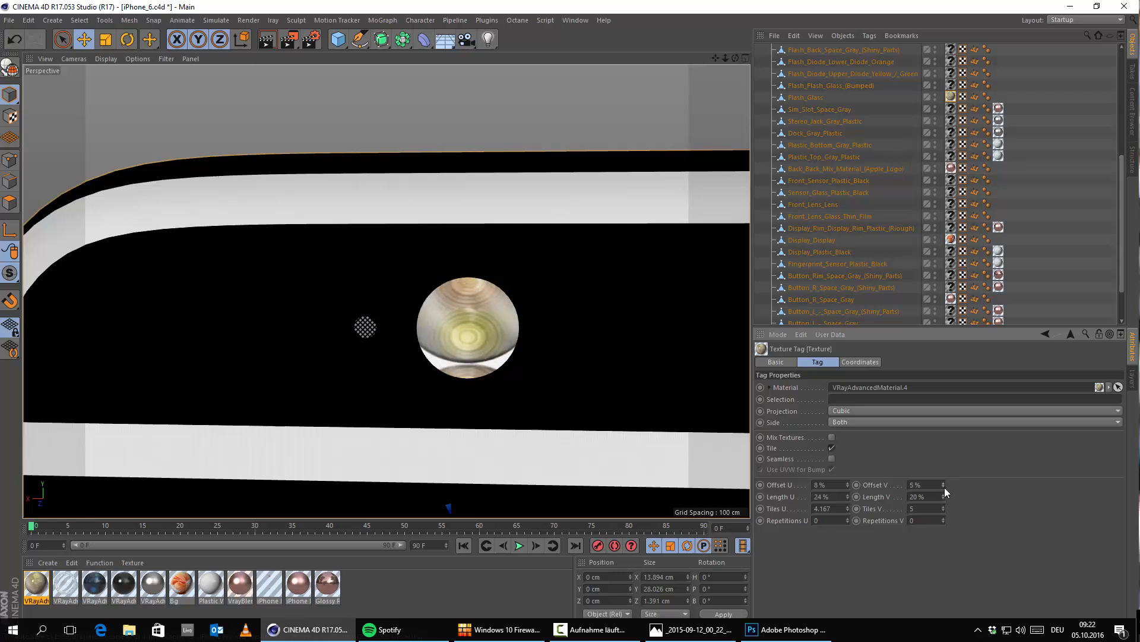
left_click(943, 487)
left_click(944, 487)
left_click(943, 486)
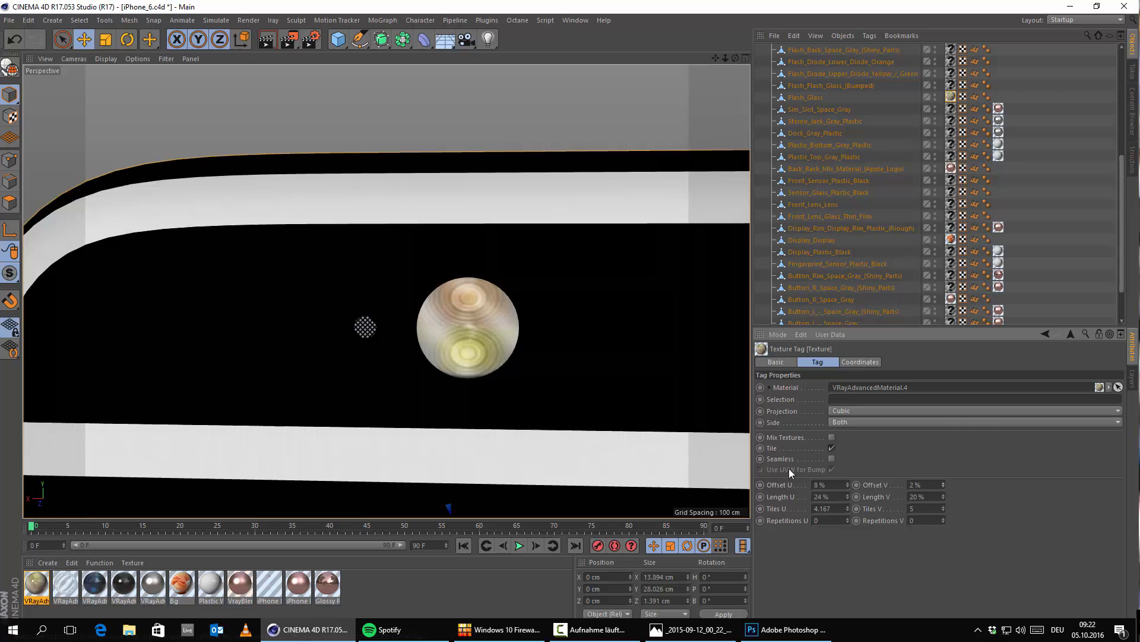
Step: Examine the upper front of the phone around the front camera and earpiece
scroll(487, 340, "down", 6)
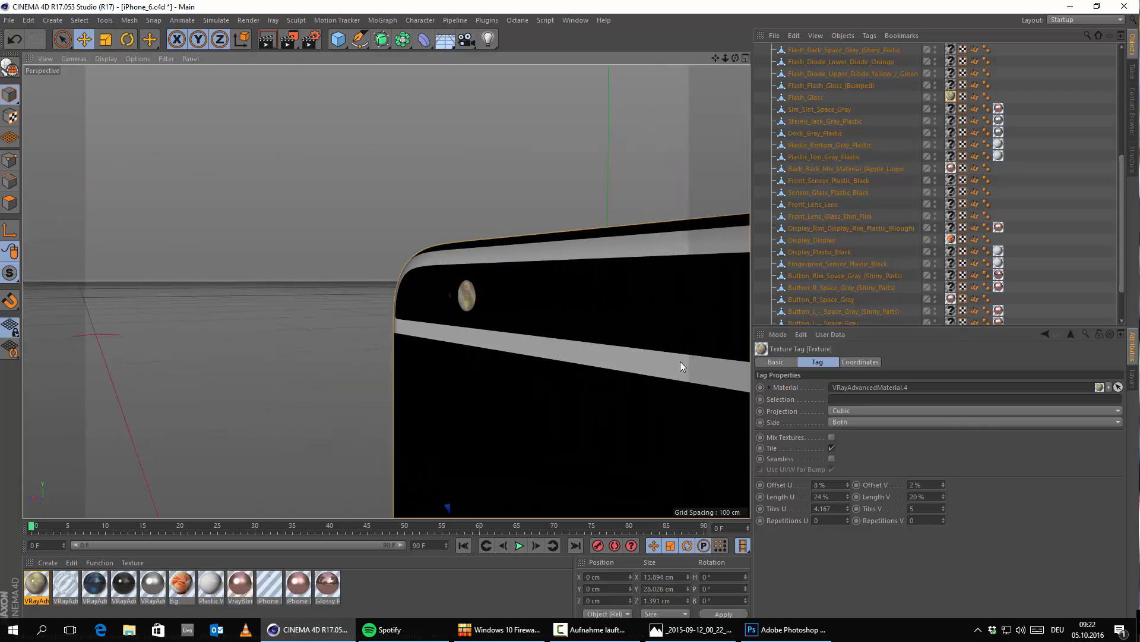
scroll(533, 397, "down", 3)
left_click_drag(585, 416, 515, 303, "alt")
scroll(515, 303, "down", 3)
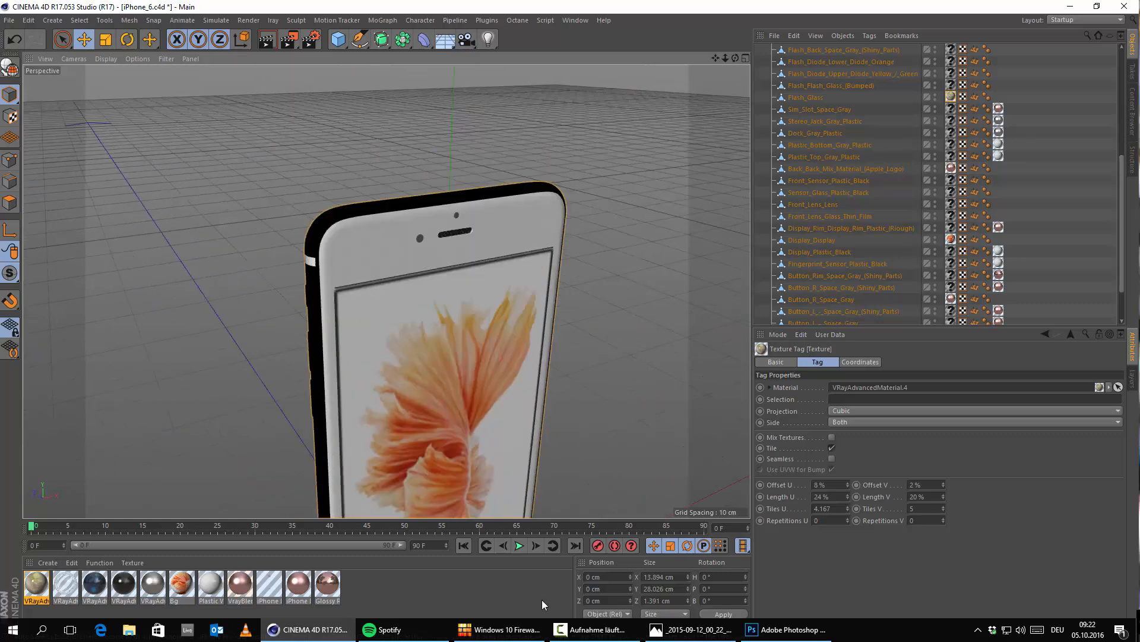
left_click(787, 629)
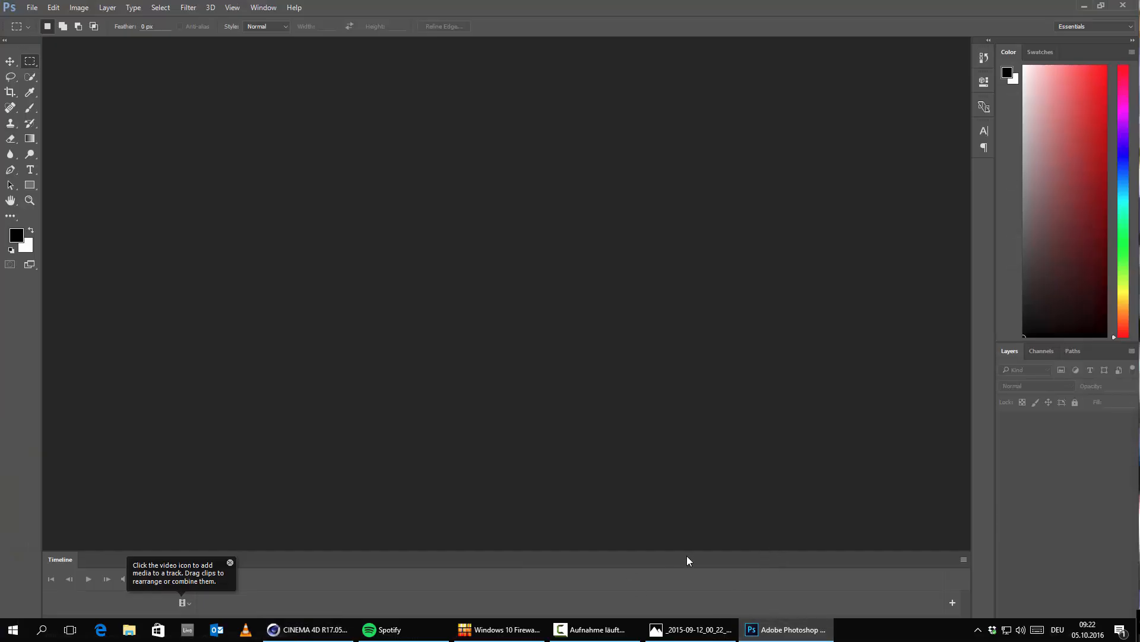
left_click(129, 629)
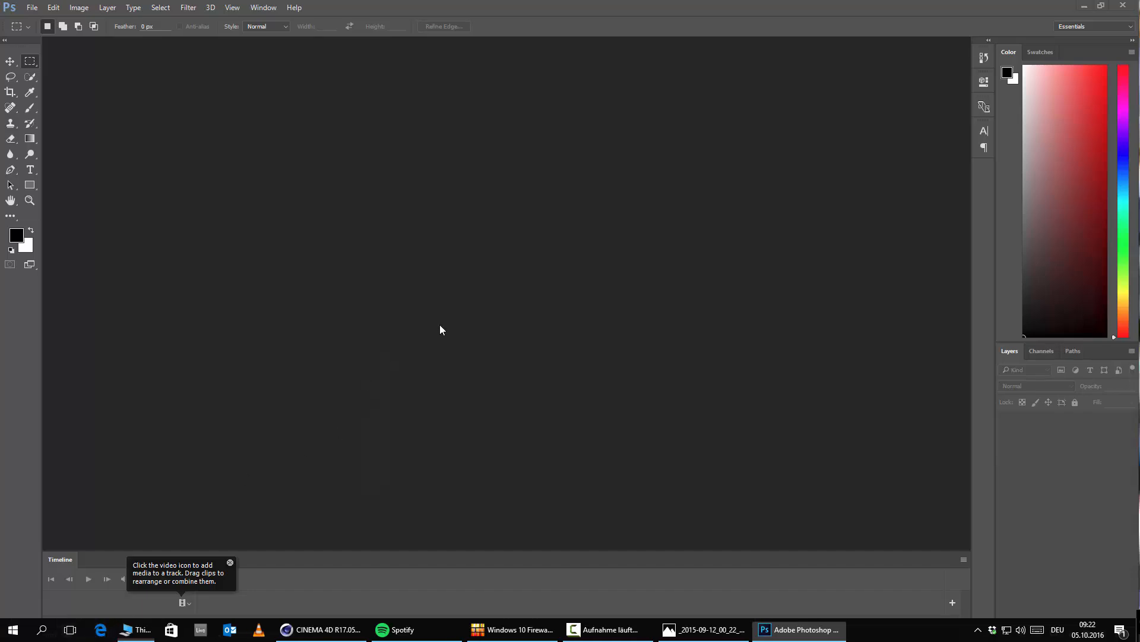
left_click(461, 274)
key("F2")
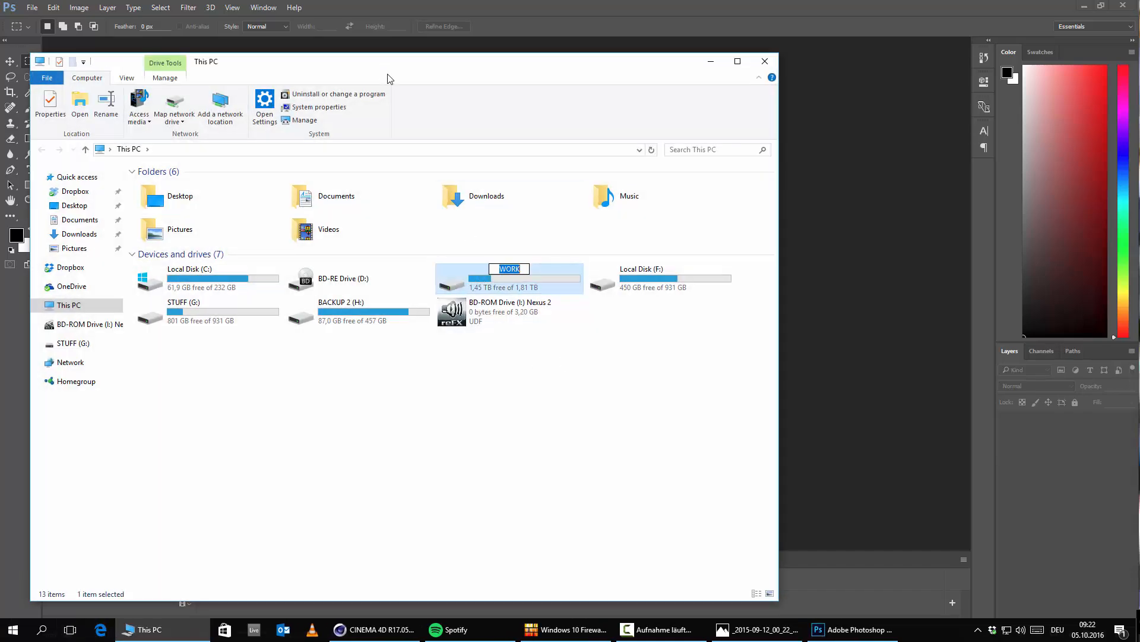
left_click(710, 61)
Step: Open the rose-gold iPhone reference image from the desktop in a maximized Photoshop window
left_click(1079, 5)
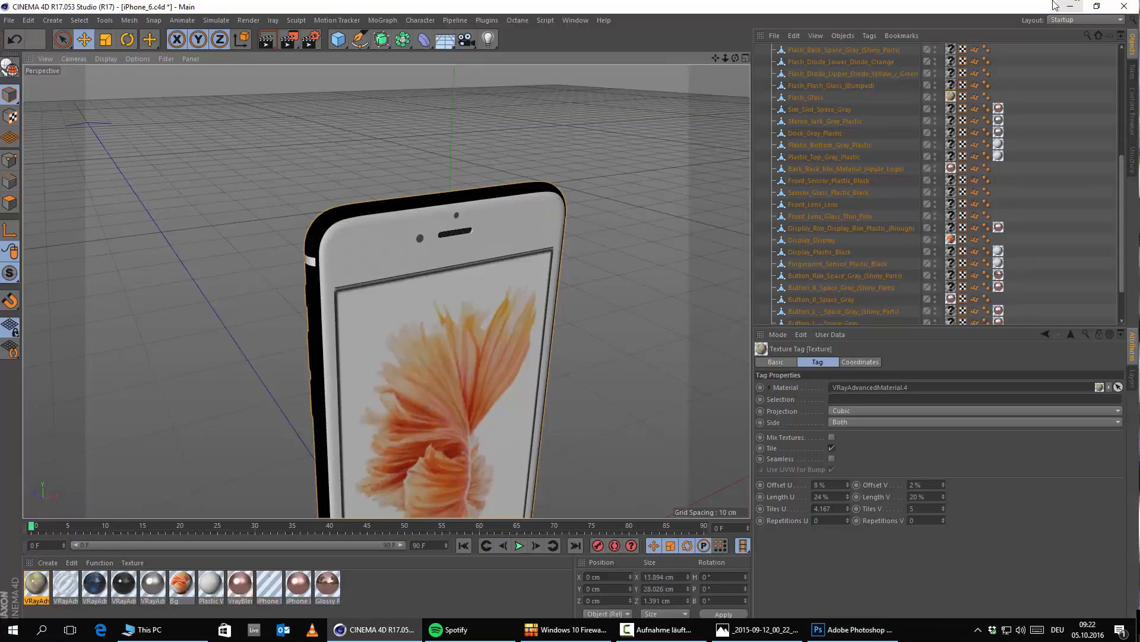
left_click(1060, 6)
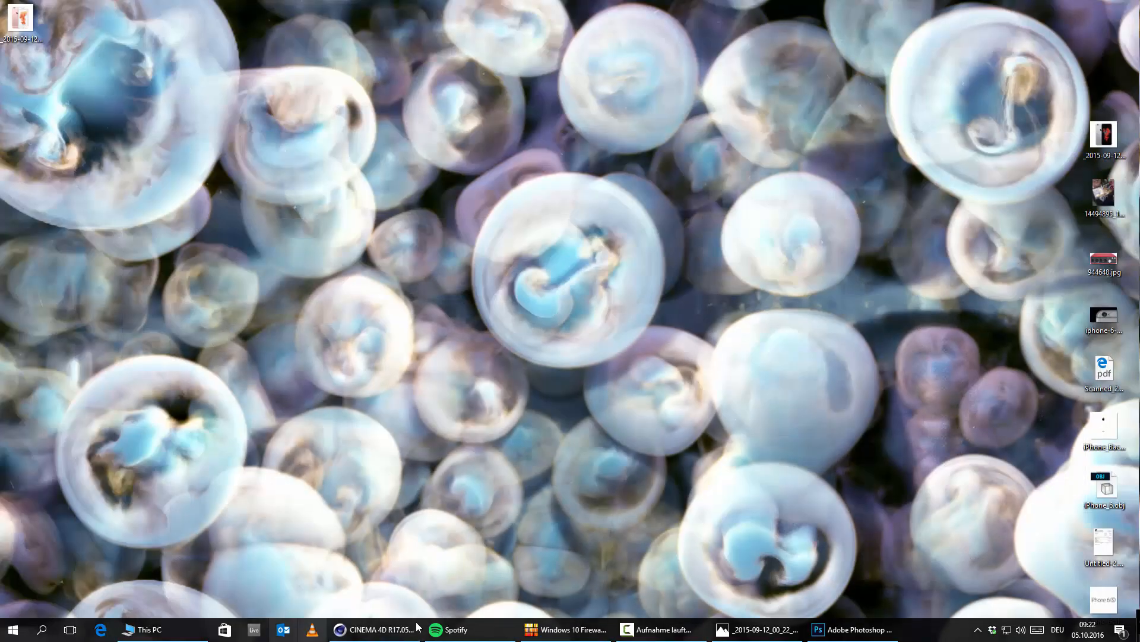
left_click(854, 629)
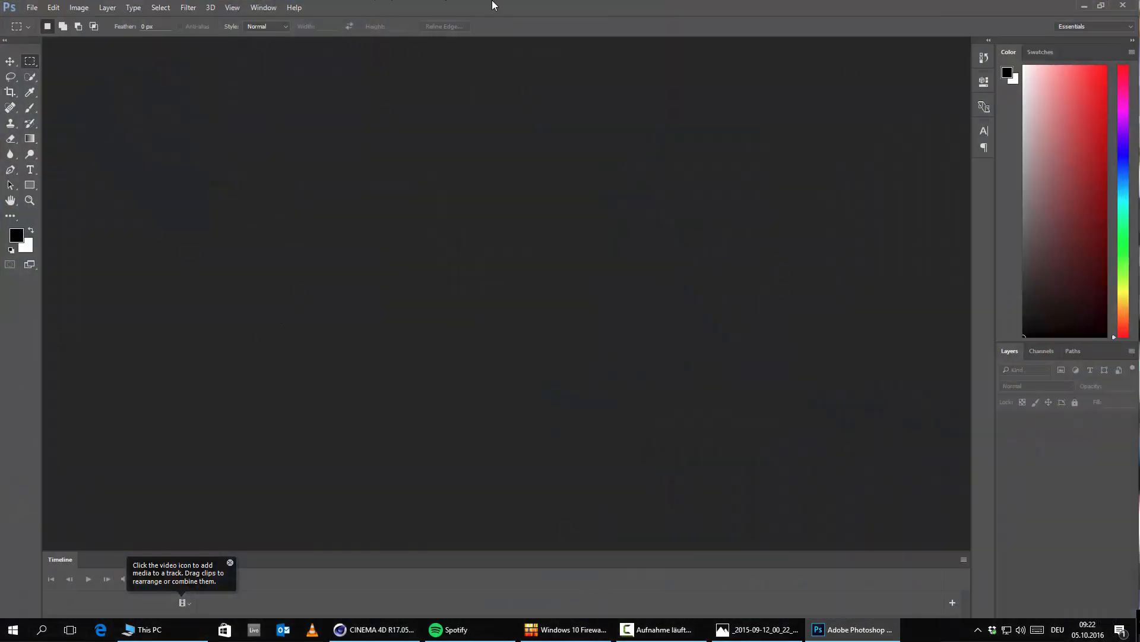
left_click_drag(493, 2, 523, 29)
left_click_drag(21, 19, 447, 226)
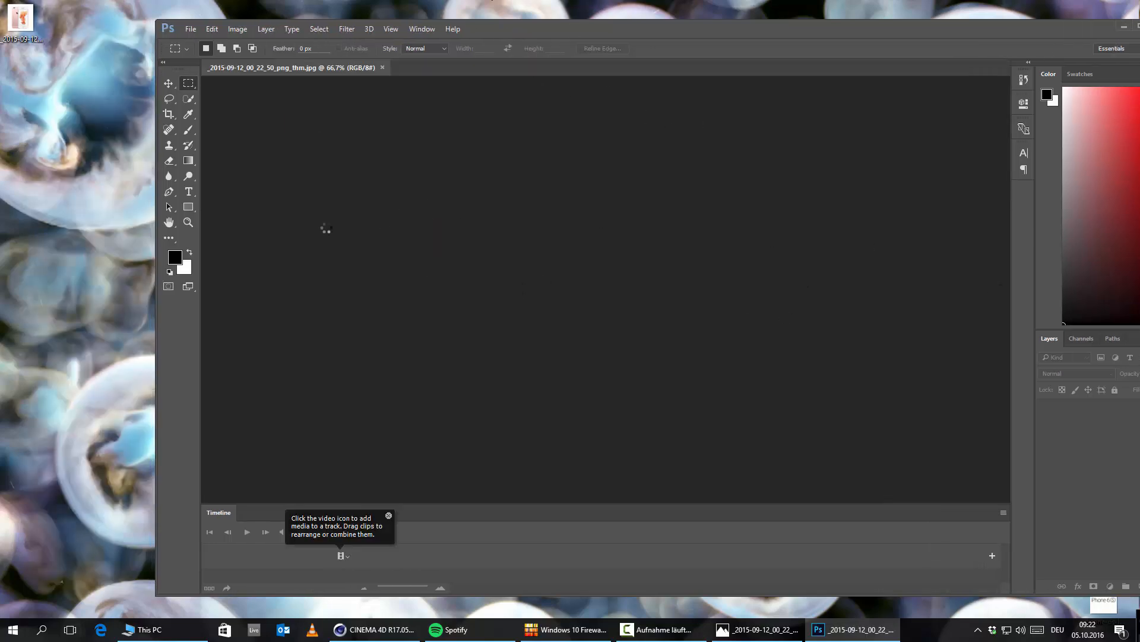
double_click(606, 29)
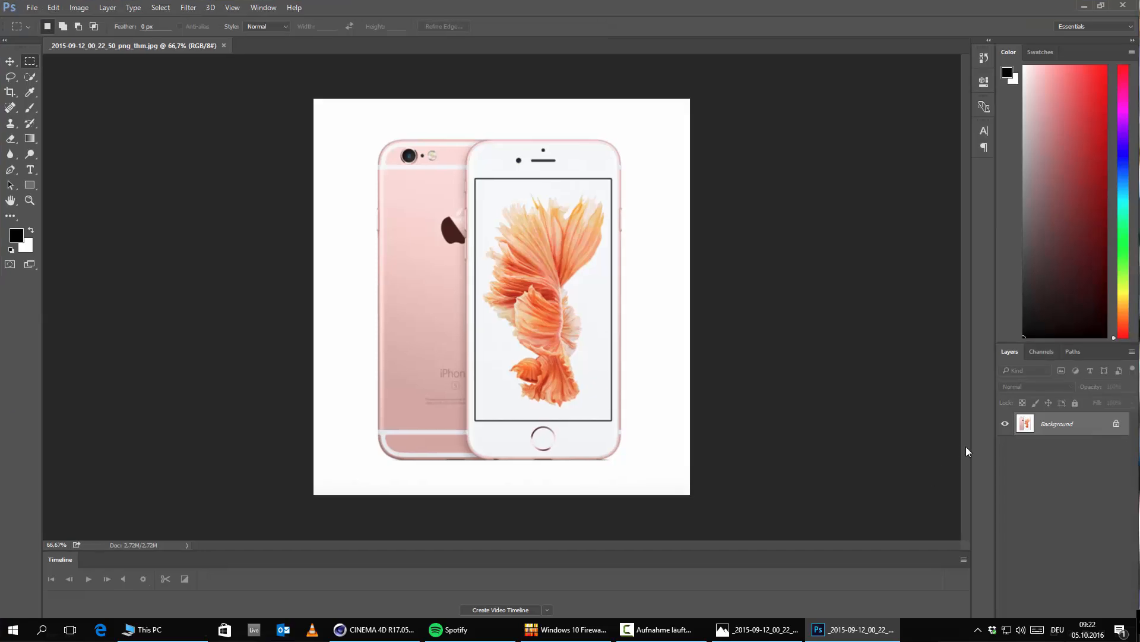
Step: Convert the reference image's background into a regular layer and examine the front camera at 300% magnification
double_click(1024, 424)
left_click(680, 206)
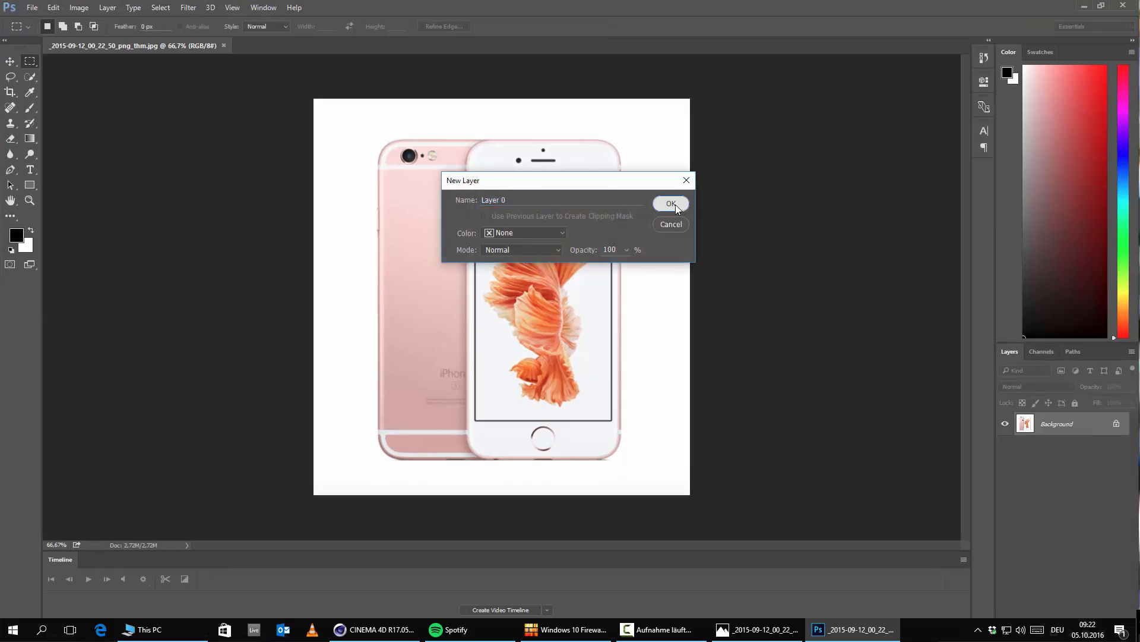
key("ctrl+plus")
key("ctrl+plus")
key("ctrl+plus")
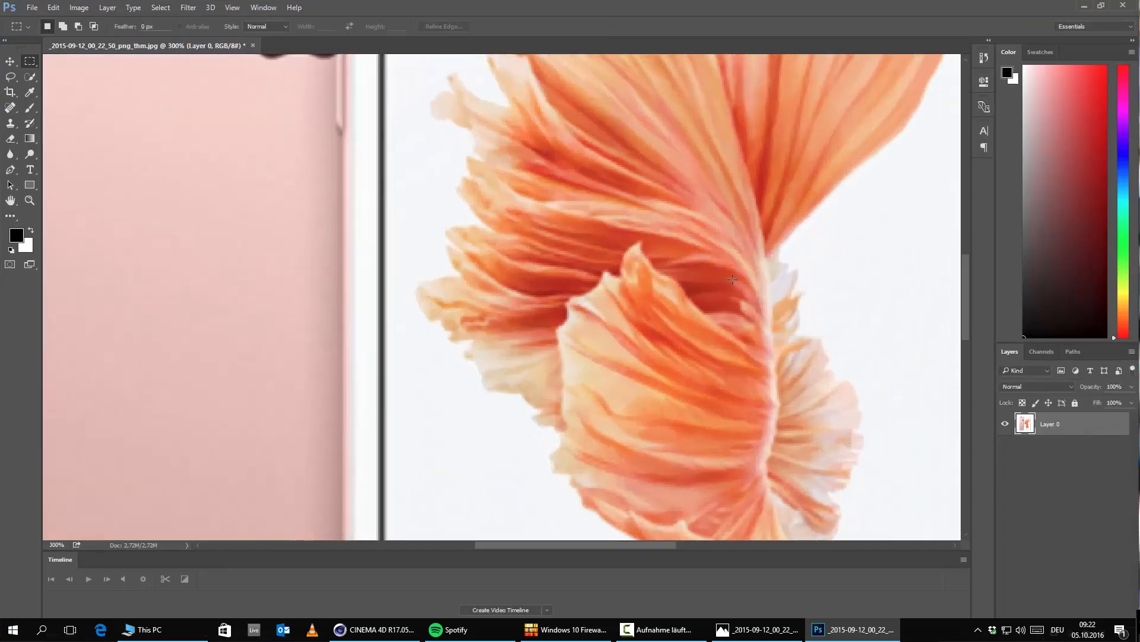
scroll(745, 277, "up", 3)
scroll(706, 192, "up", 4)
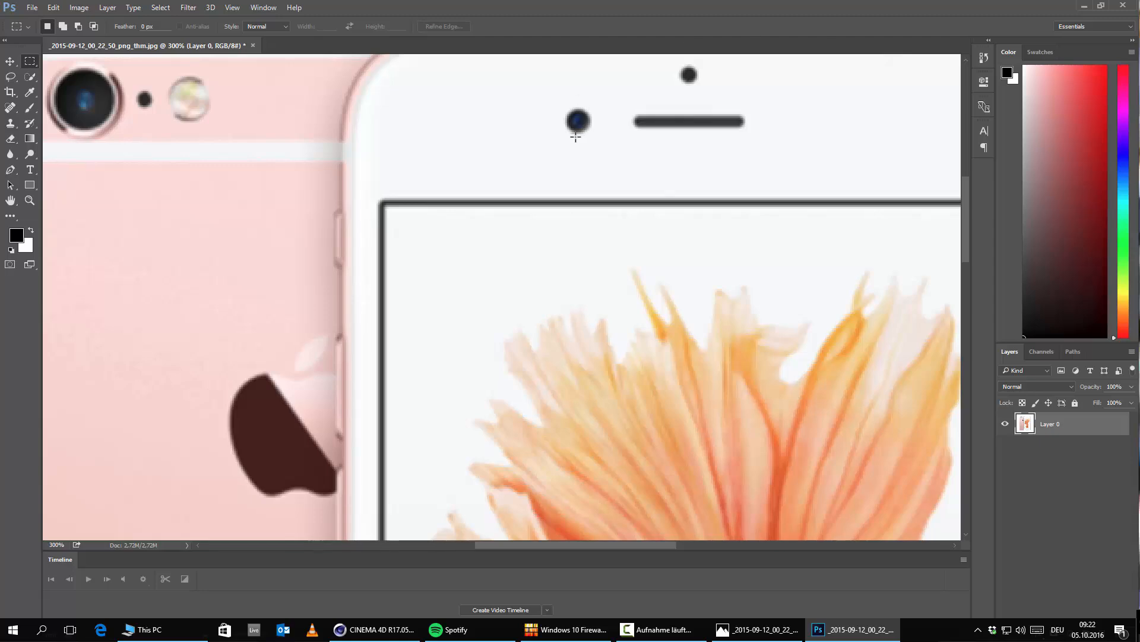
left_click(1084, 7)
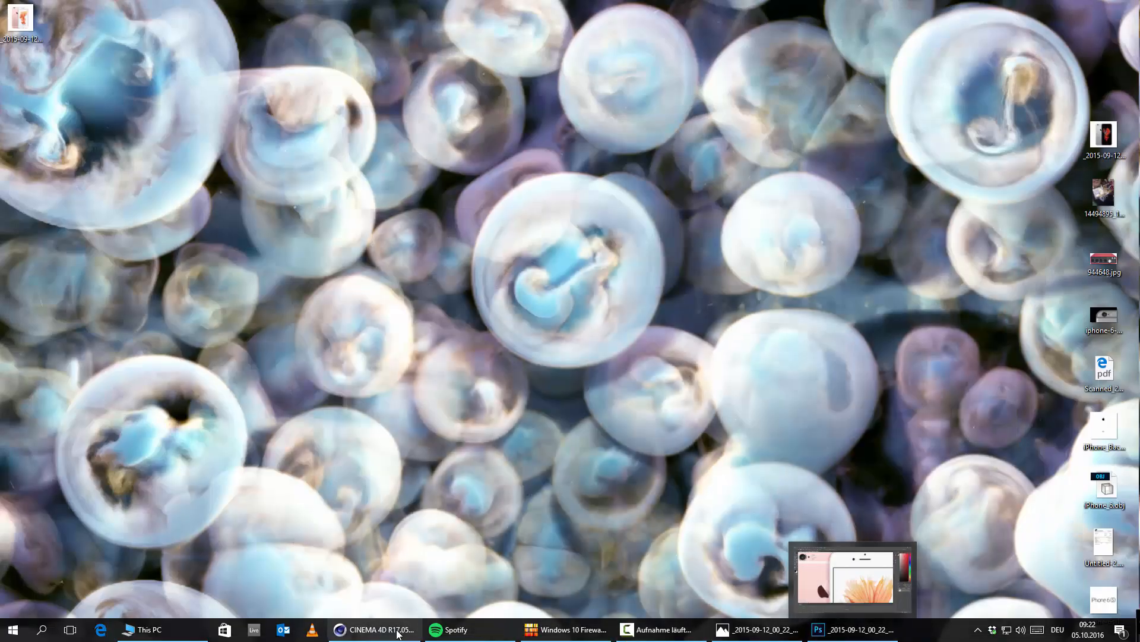
Step: Switch back to Cinema 4D and disable the Subdivision Surface that smooths the iPhone model
left_click(374, 629)
scroll(457, 219, "up", 10)
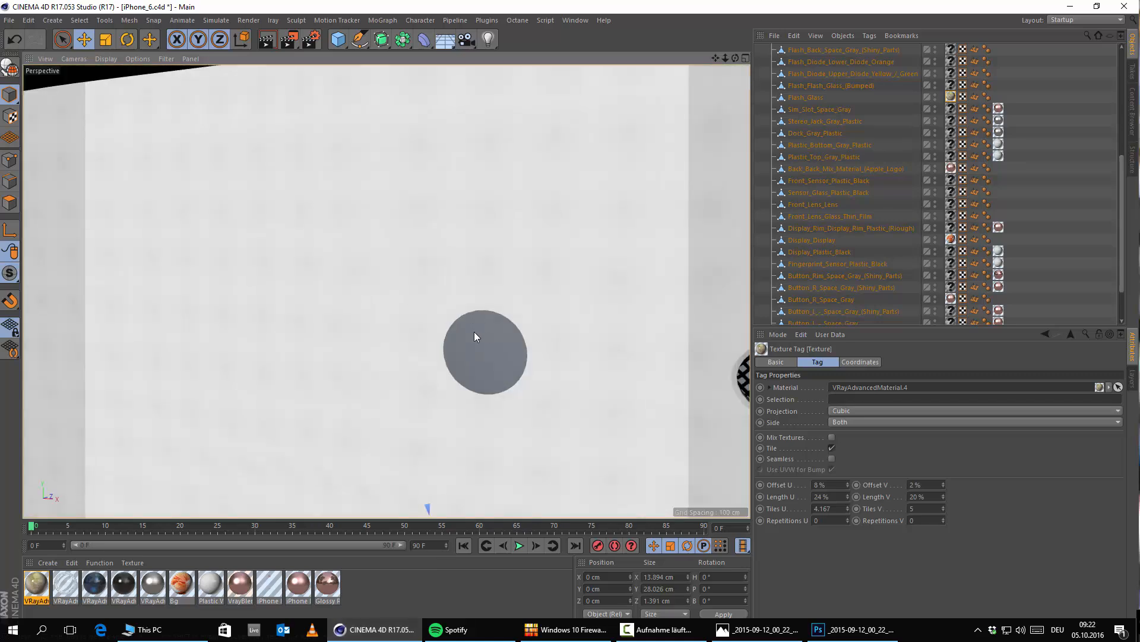
left_click(475, 332)
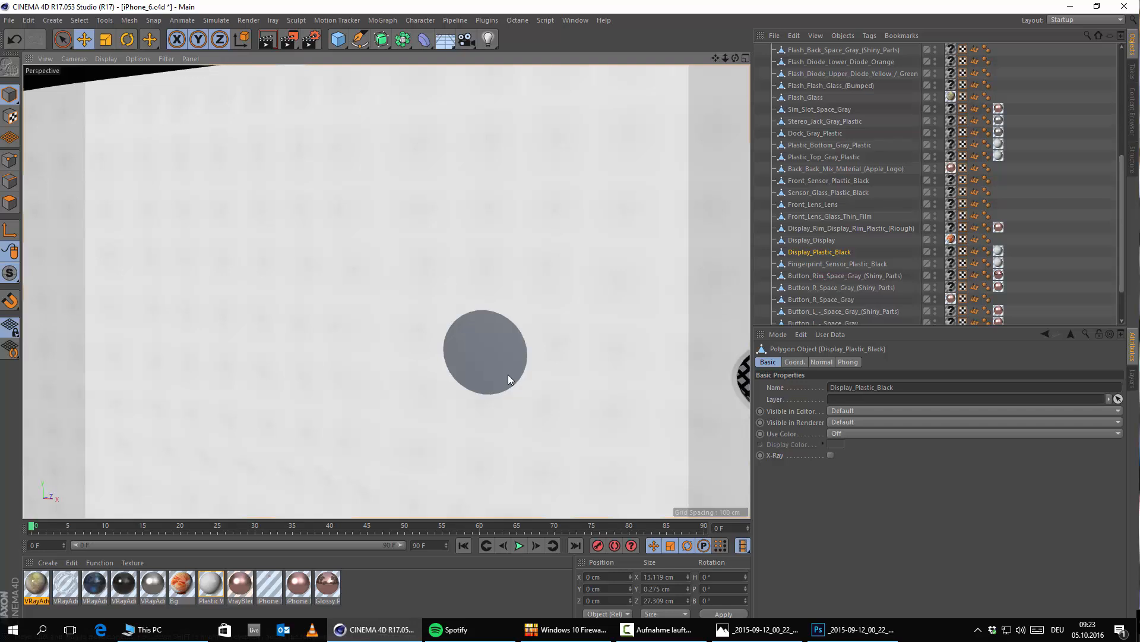
left_click_drag(491, 372, 465, 371, "alt")
middle_click_drag(465, 372, 484, 325, "alt")
scroll(491, 319, "down", 6)
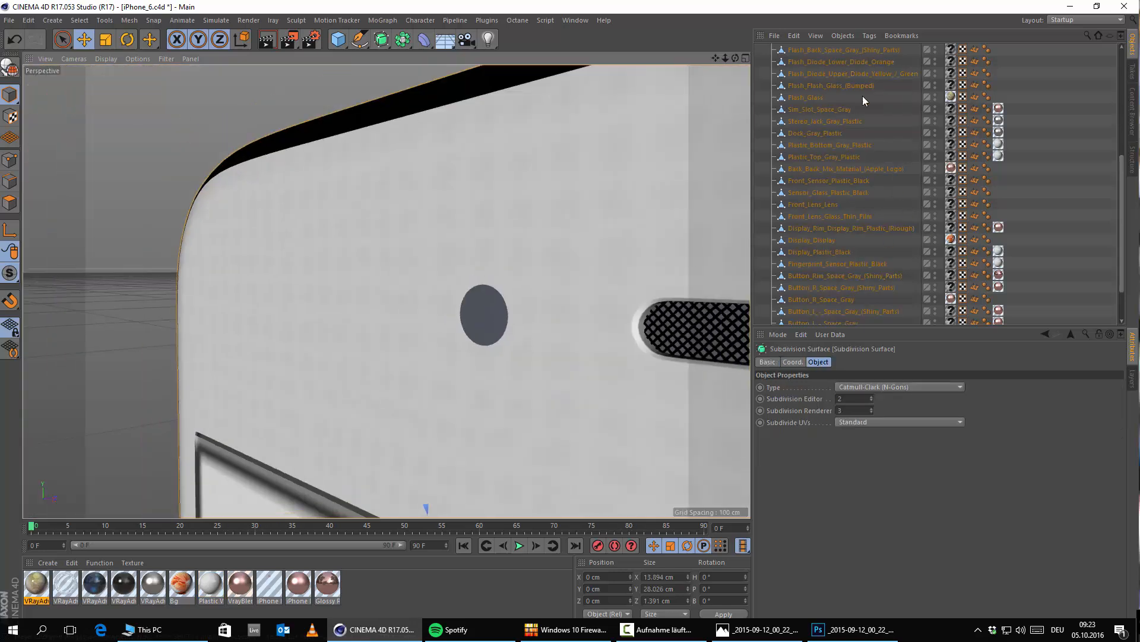
scroll(862, 95, "up", 6)
left_click(942, 51)
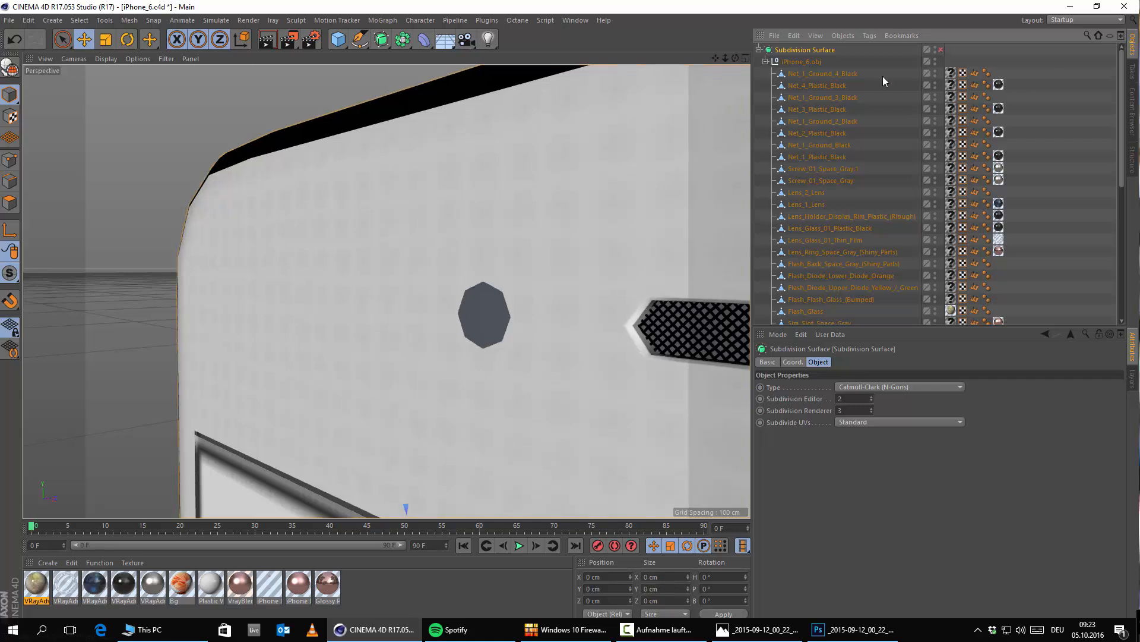
Step: Hide the Front_Lens_Glass_Thin_Film object in the editor to expose the front lens beneath it
left_click(468, 325)
scroll(910, 265, "down", 5)
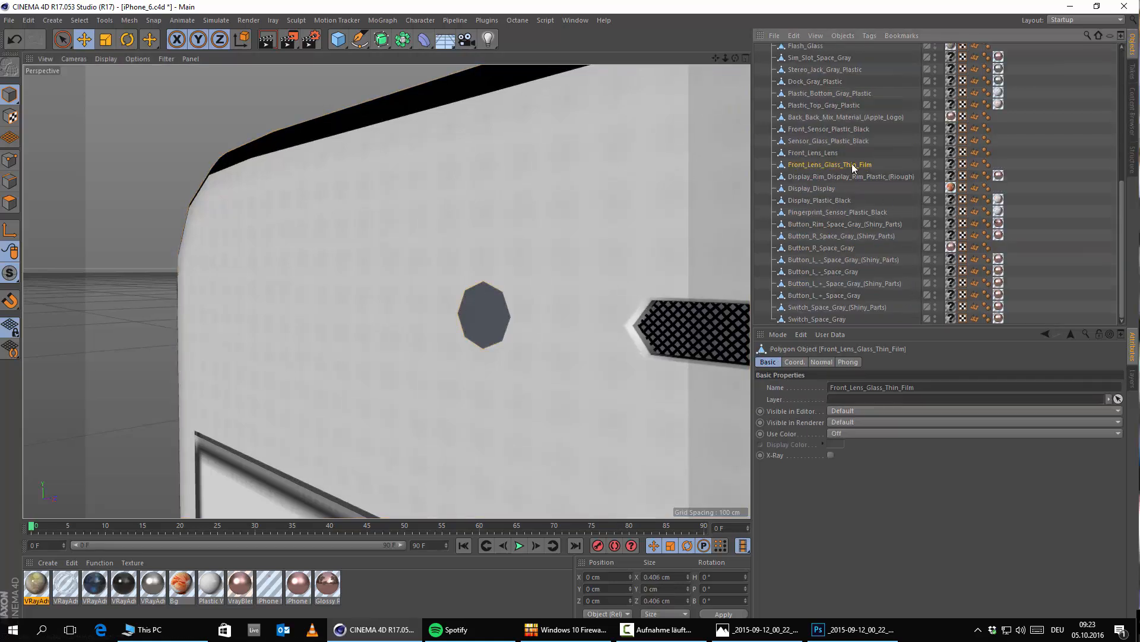
left_click(935, 162)
left_click_drag(483, 277, 484, 339, "alt")
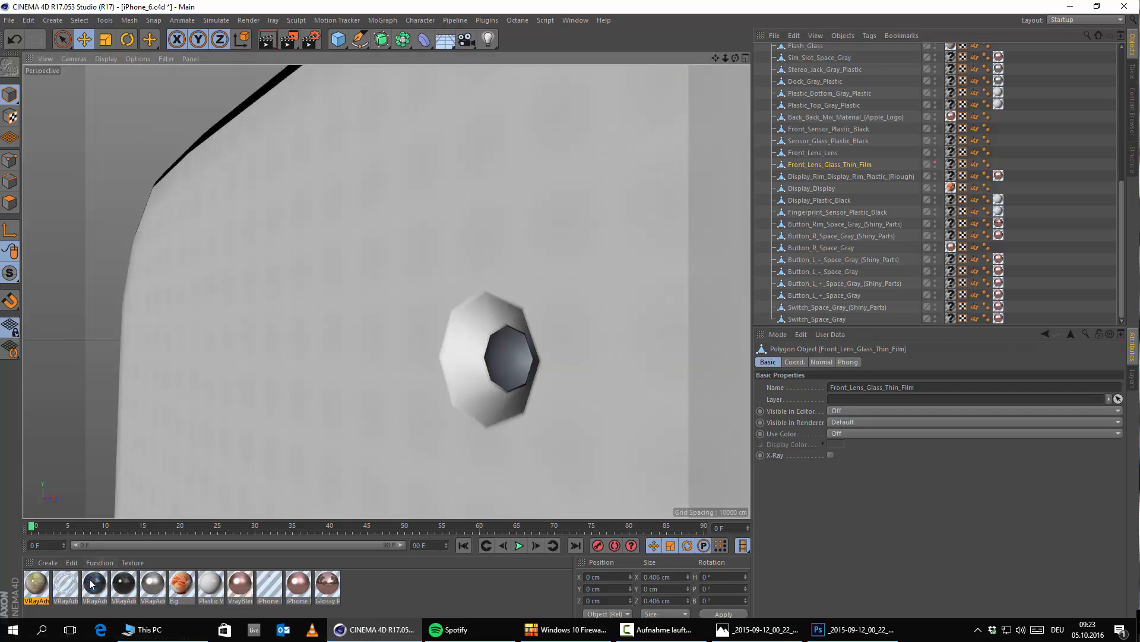
Step: Apply the dark blue VRayAdvancedMaterial.2 to the Front_Lens_Lens object and select its texture tag
left_click_drag(91, 583, 507, 363)
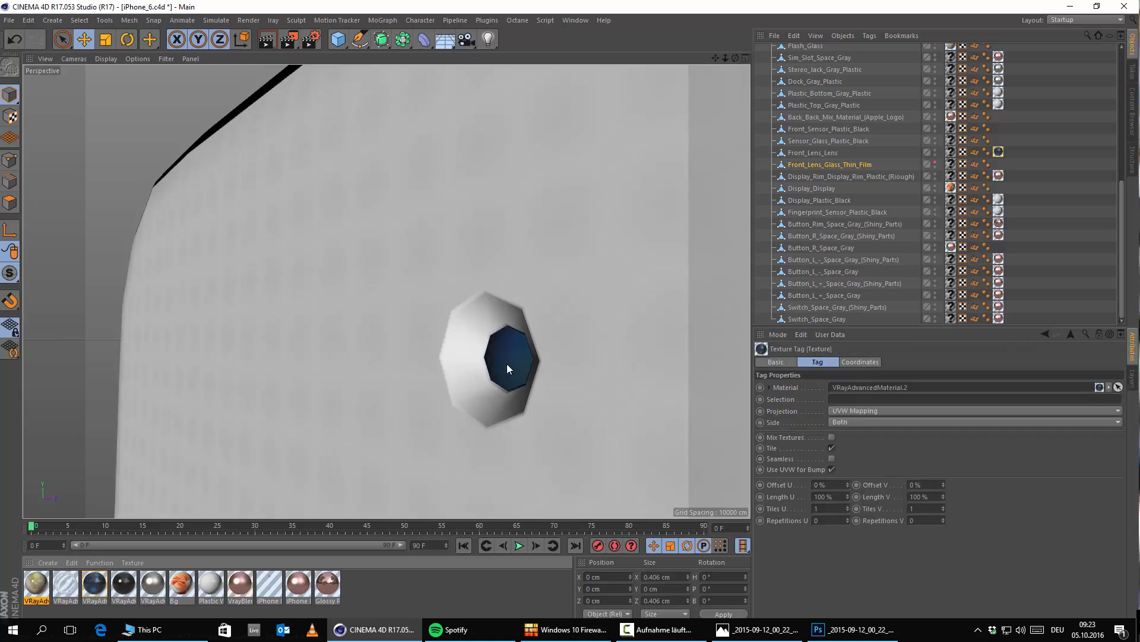
scroll(504, 361, "down", 2)
left_click(999, 152)
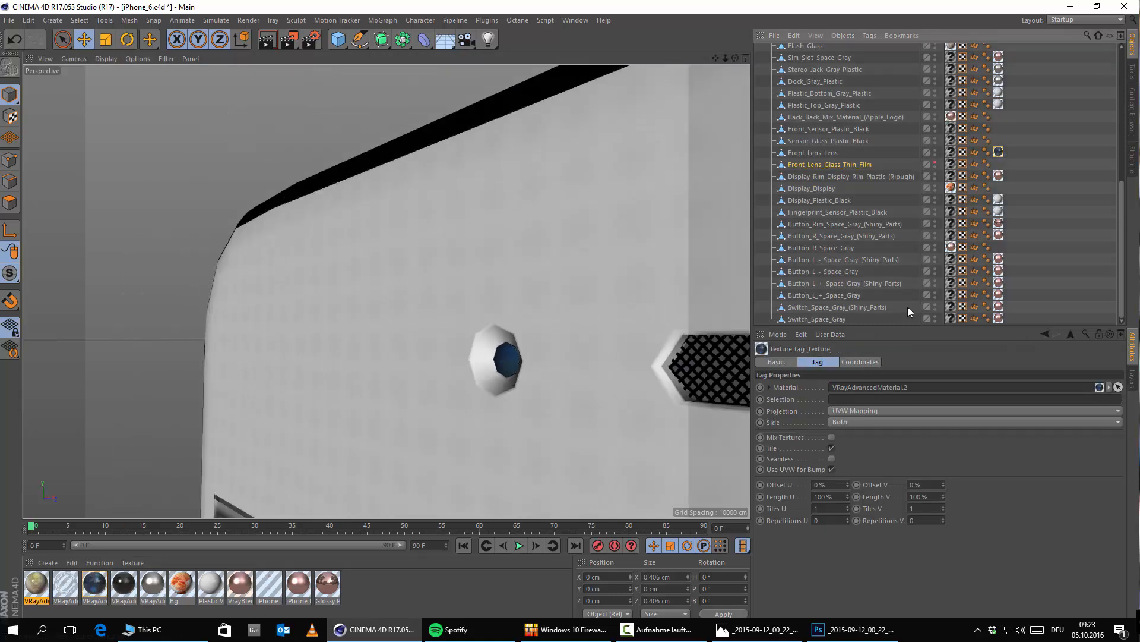
Step: Switch the front lens texture's projection to Cubic and set its U and V lengths to 10%
left_click(893, 408)
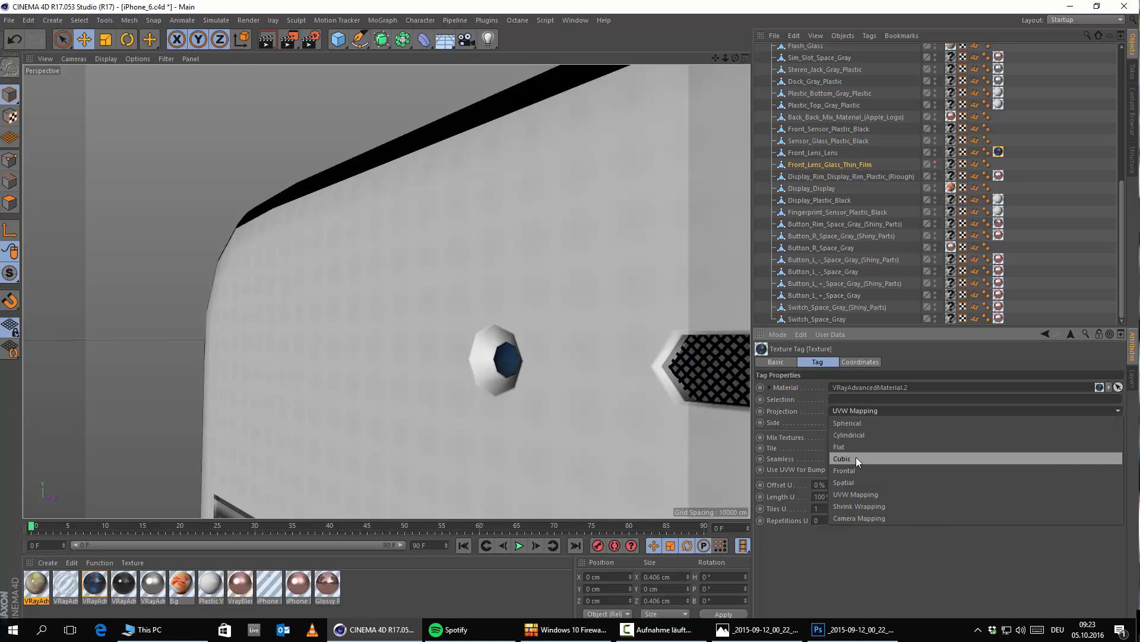
left_click(857, 457)
scroll(674, 391, "up", 3)
left_click_drag(833, 497, 637, 486)
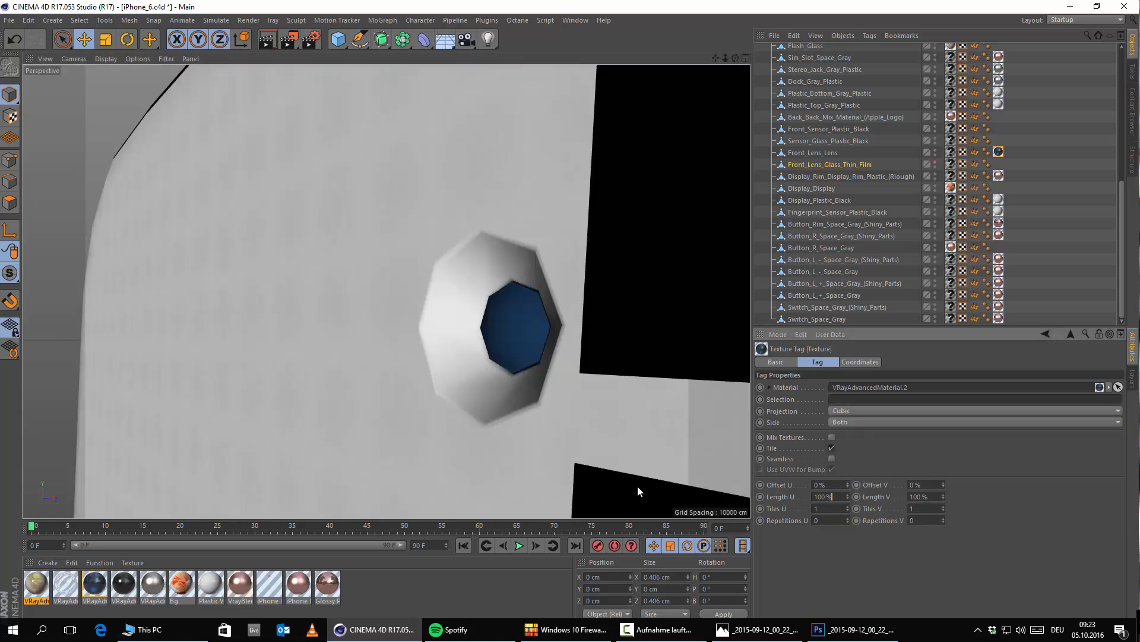
type("10")
key("Return")
double_click(919, 496)
type("10")
key("Return")
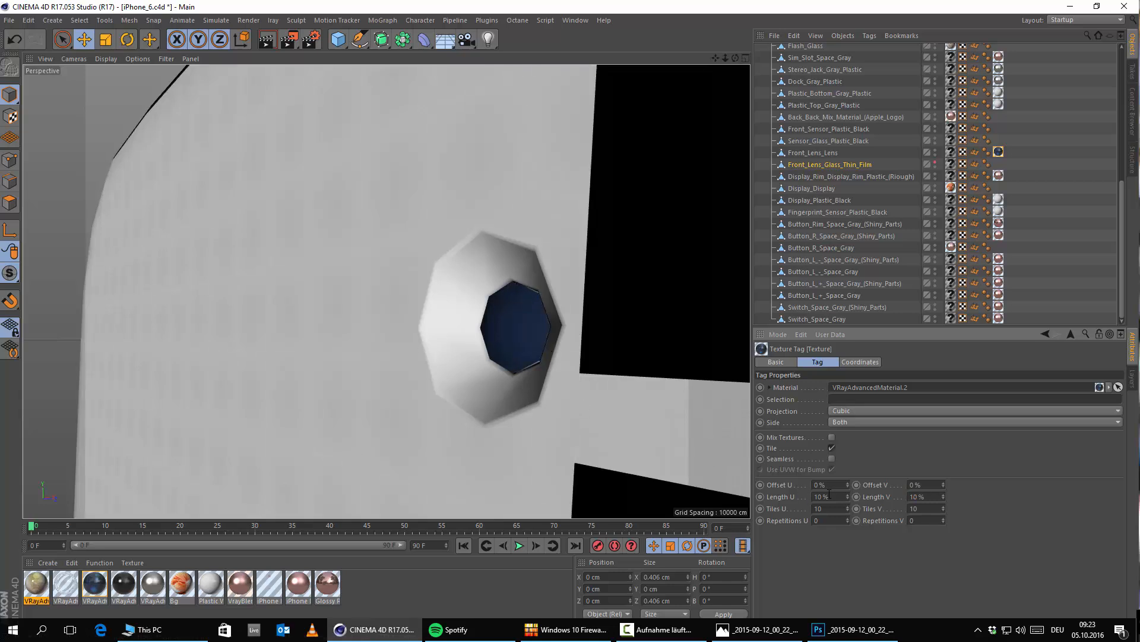
Step: Try U and V lengths of 5% and 1% for the front lens texture
type("5")
key("Return")
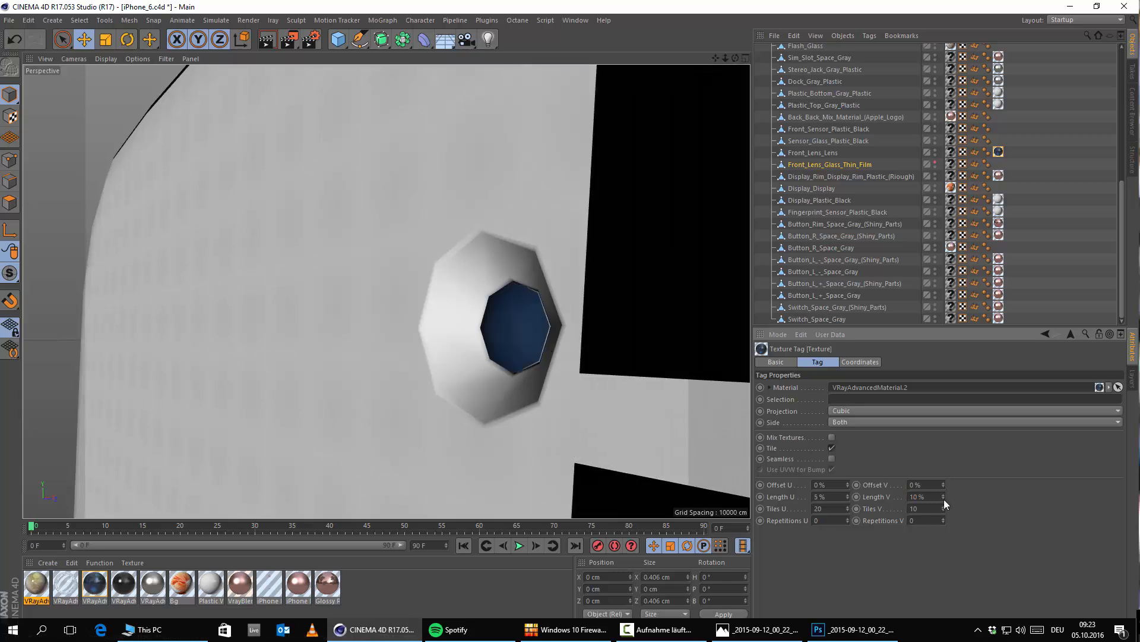
double_click(934, 497)
type("5")
key("Return")
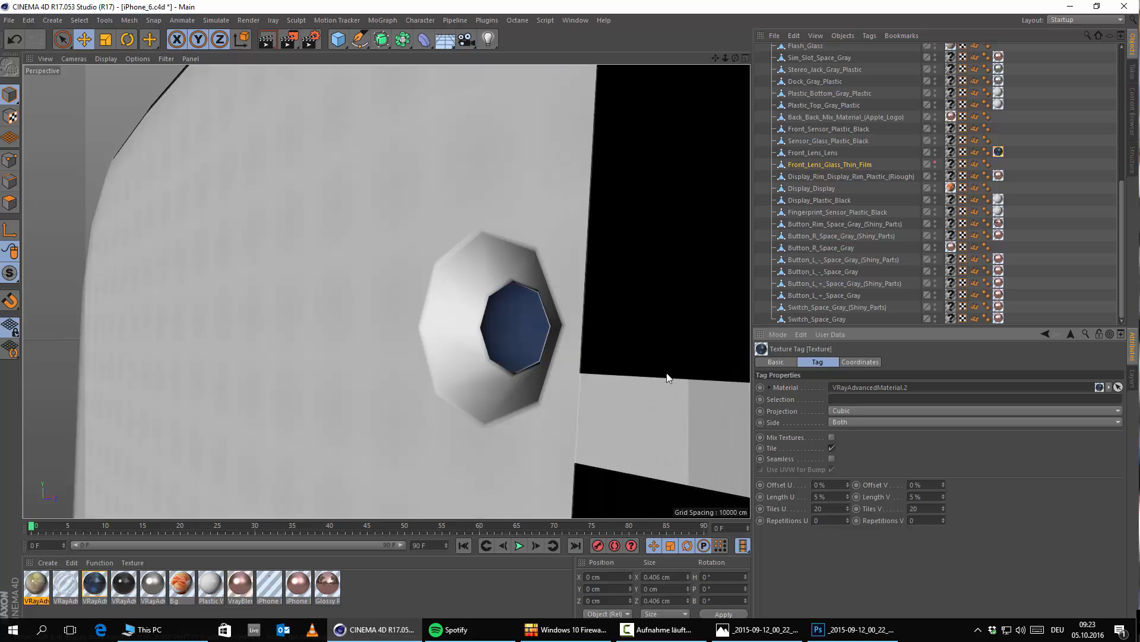
type("1")
key("Tab")
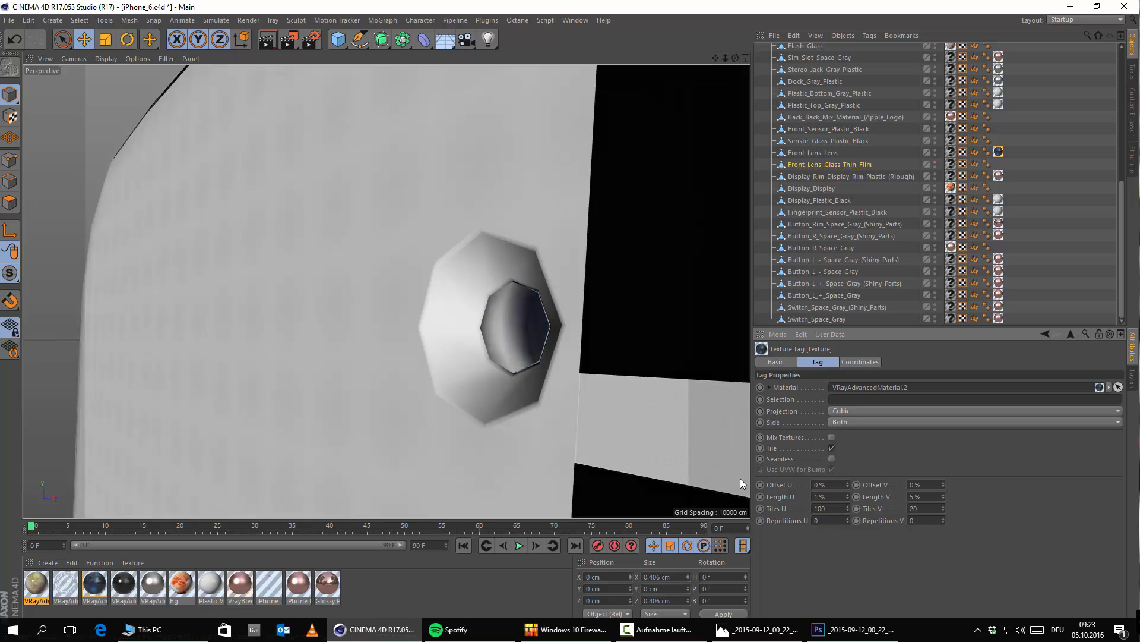
type("1")
key("Return")
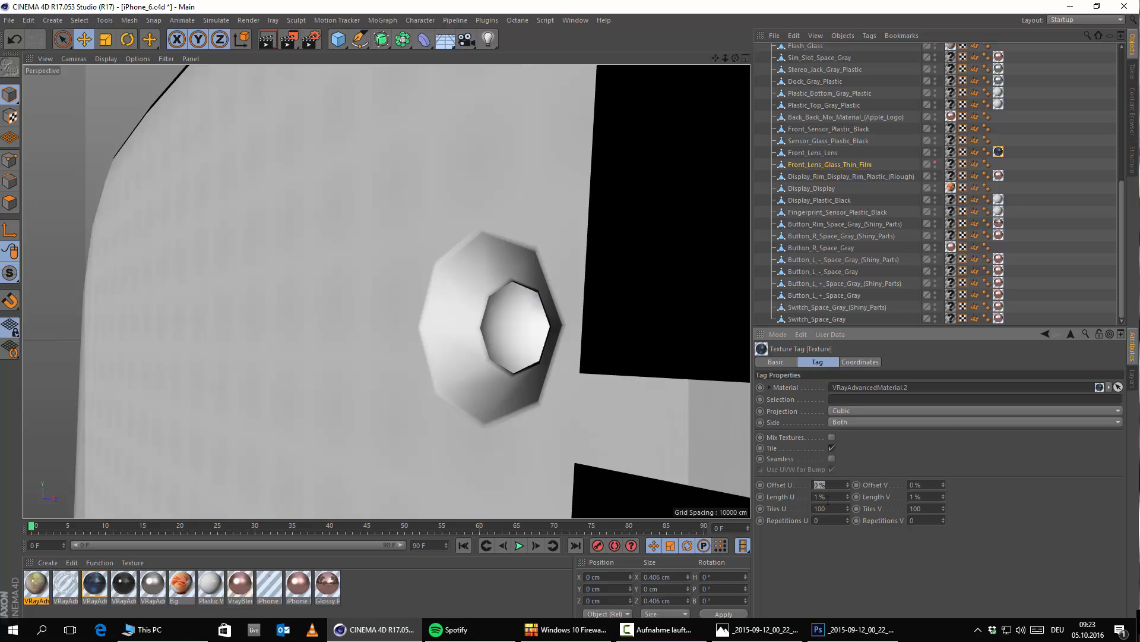
Step: Set the front lens texture's U and V lengths to 2%
left_click_drag(828, 499, 630, 449)
type("2")
key("Return")
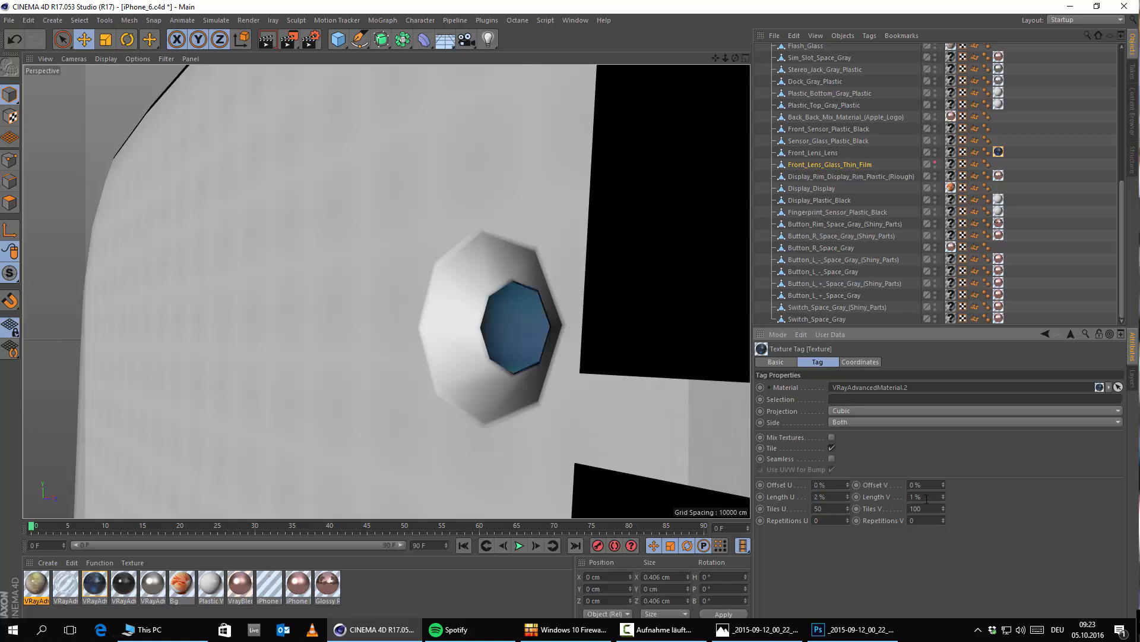
type("2")
key("Return")
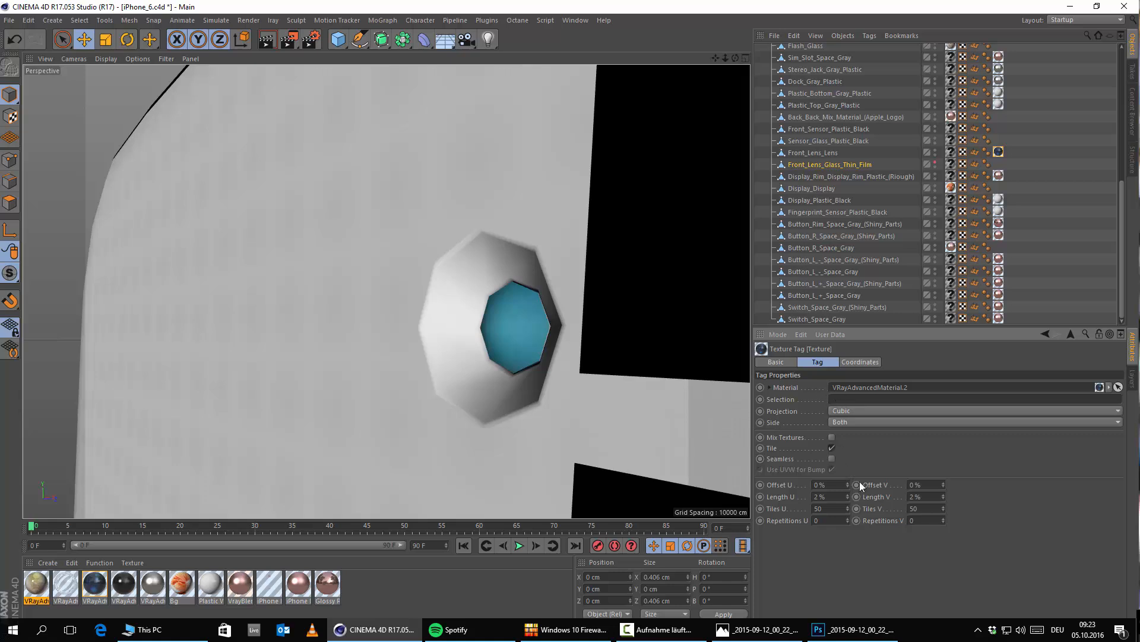
Step: Set the front lens texture's U offset to 15% and its U and V lengths to 100%
double_click(843, 495)
type("1")
key("Return")
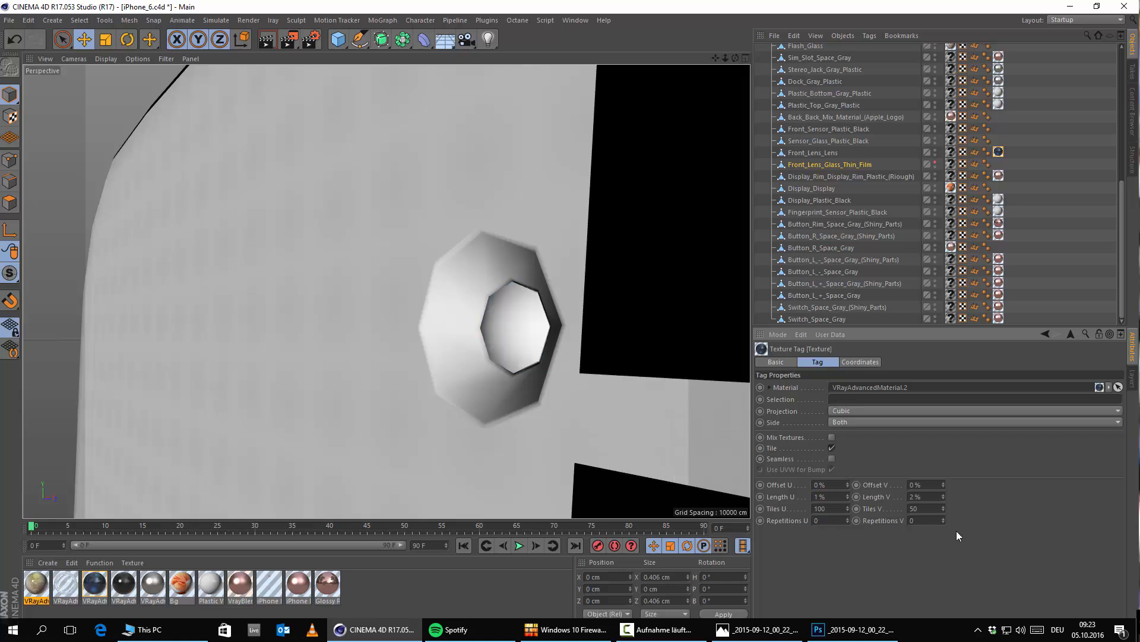
left_click_drag(819, 472, 679, 440)
type("1")
key("Return")
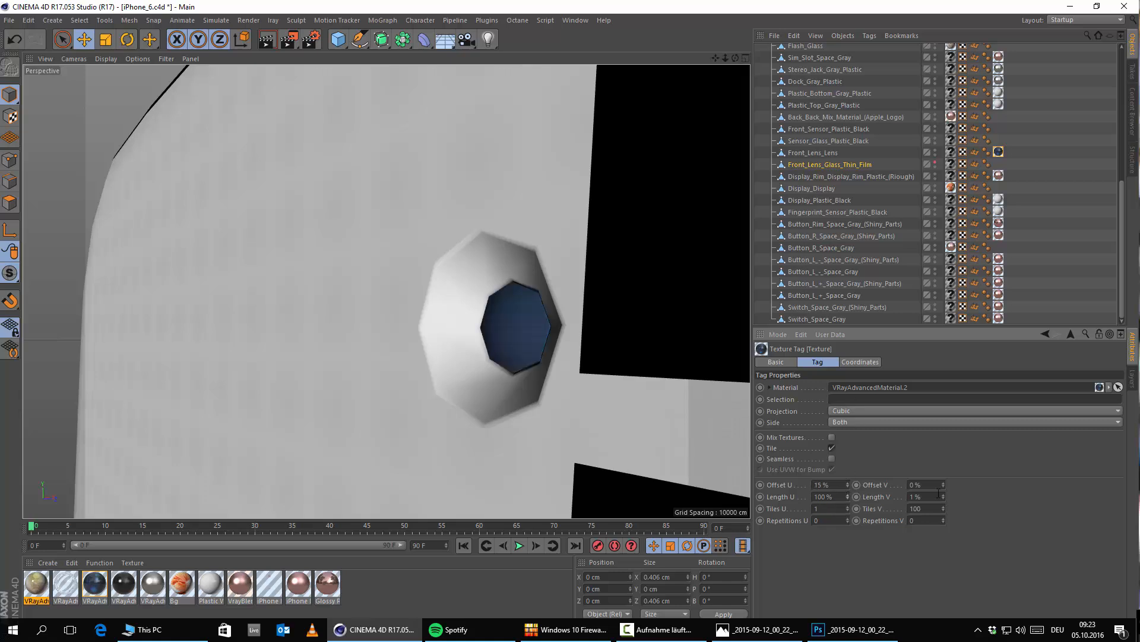
Step: Try Flat, Cylindrical and Spherical projections on the front lens texture and settle on UVW Mapping
left_click(864, 413)
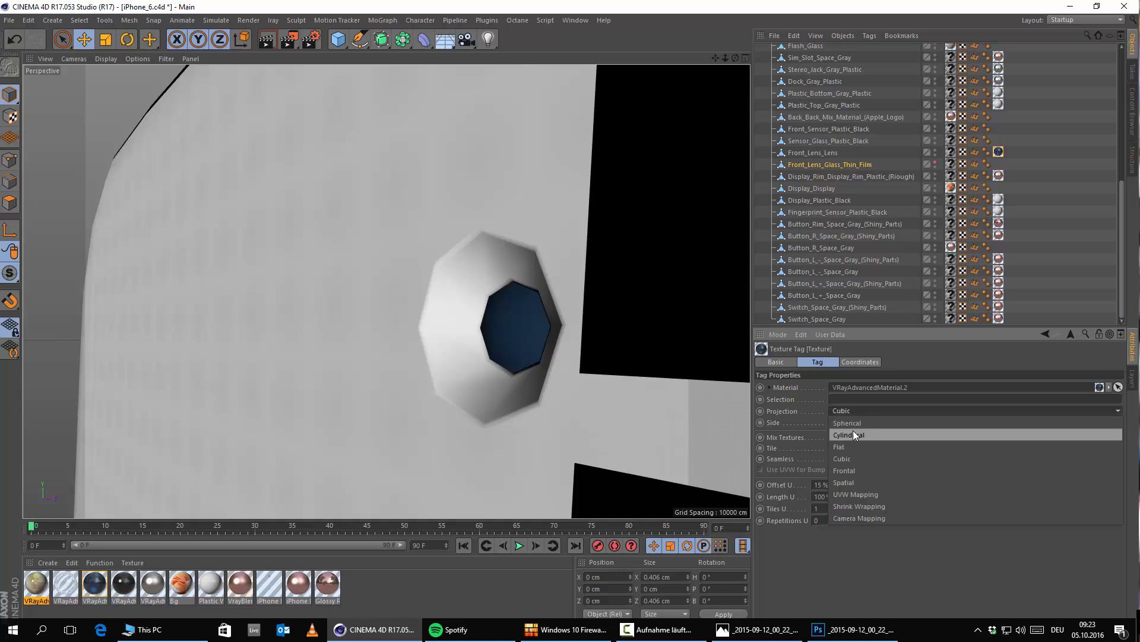
left_click(855, 447)
left_click(850, 412)
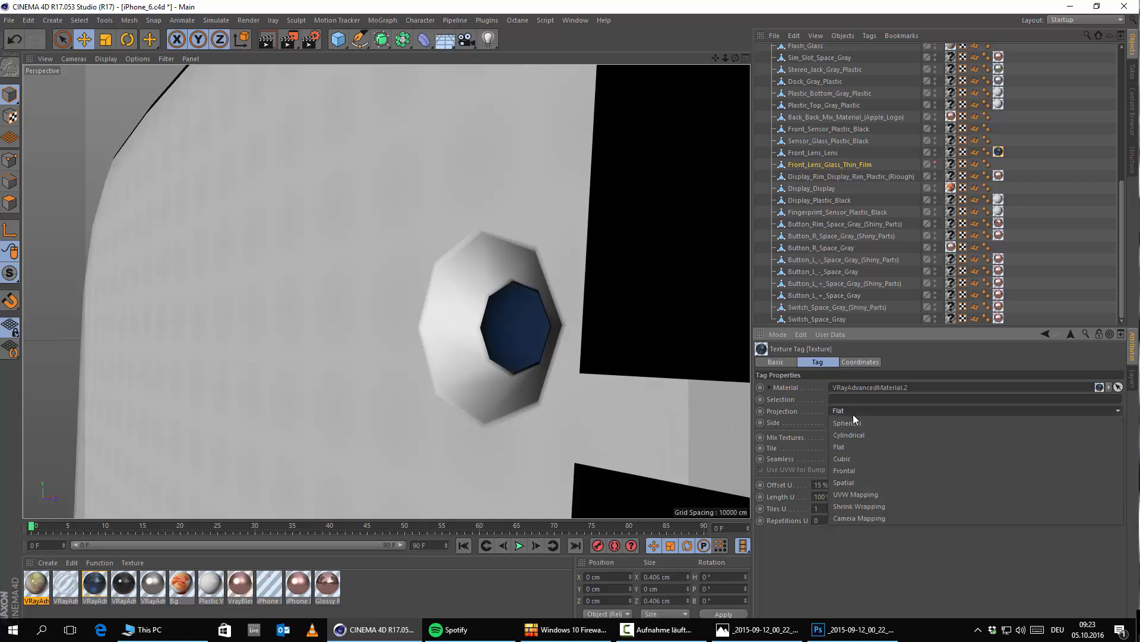
left_click(854, 435)
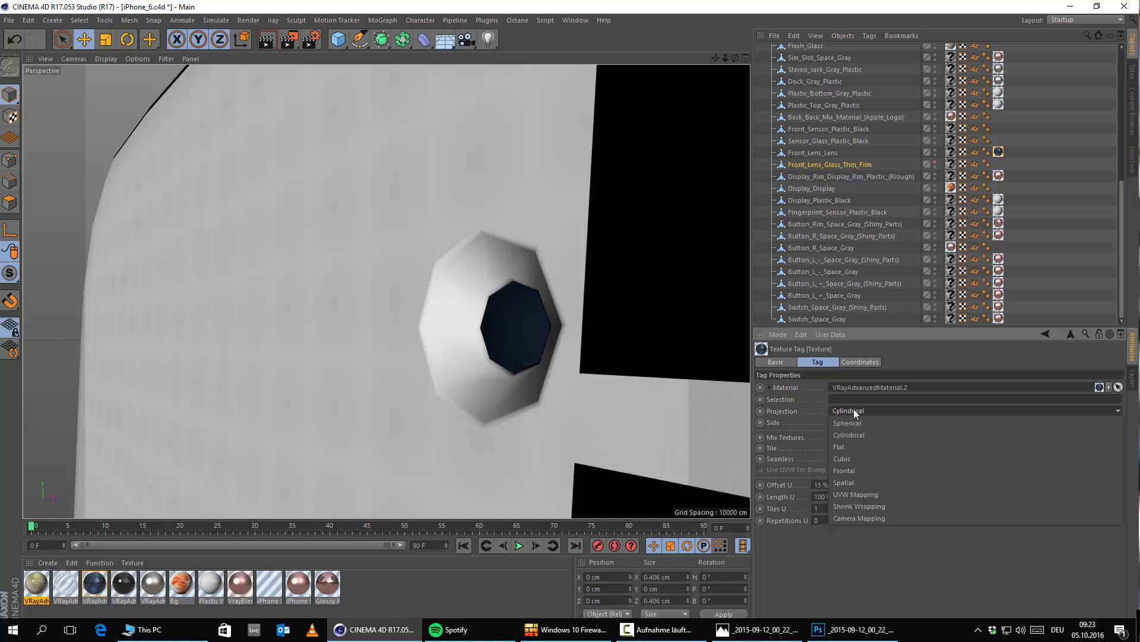
left_click(854, 410)
left_click(854, 421)
left_click(868, 410)
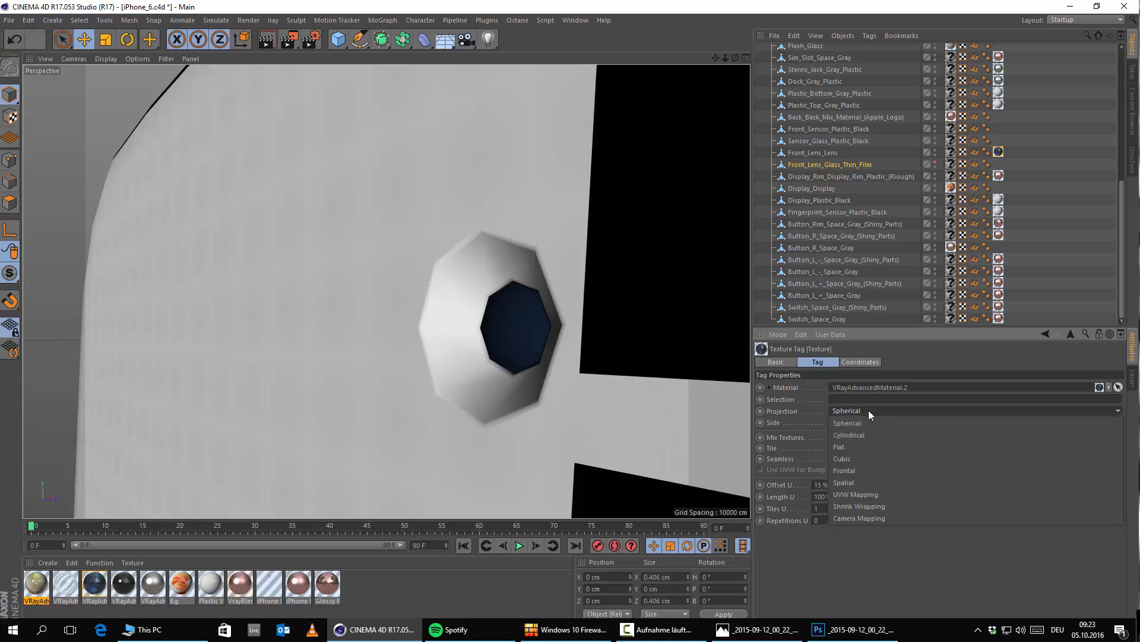
left_click(853, 493)
scroll(534, 345, "down", 5)
scroll(535, 362, "up", 5)
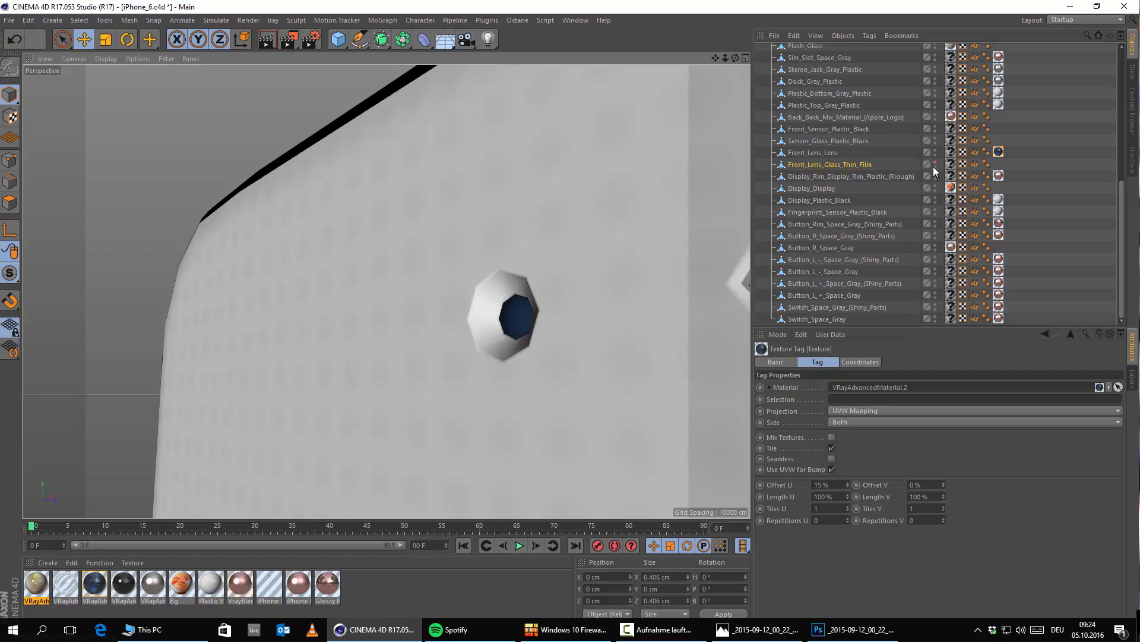
Step: Show the Front_Lens_Glass_Thin_Film object in the editor again and apply VRayAdvancedMaterial.3 to it
scroll(506, 316, "up", 2)
left_click_drag(488, 294, 480, 268, "alt")
left_click(476, 265)
scroll(476, 265, "up", 2)
scroll(490, 265, "down", 4)
scroll(481, 282, "up", 2)
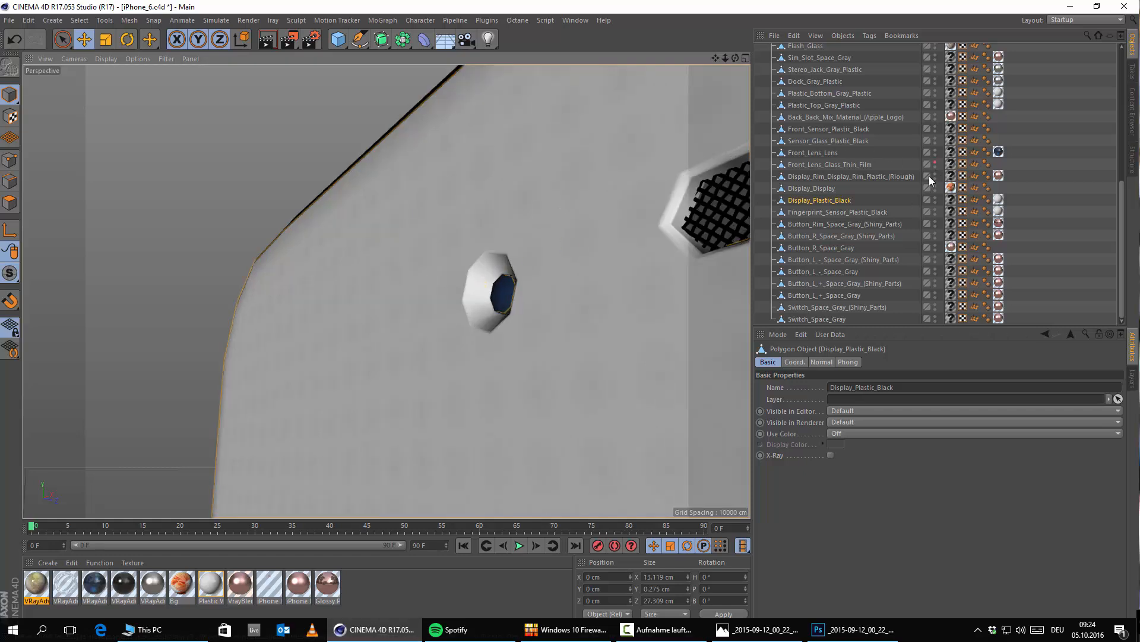
left_click(934, 162)
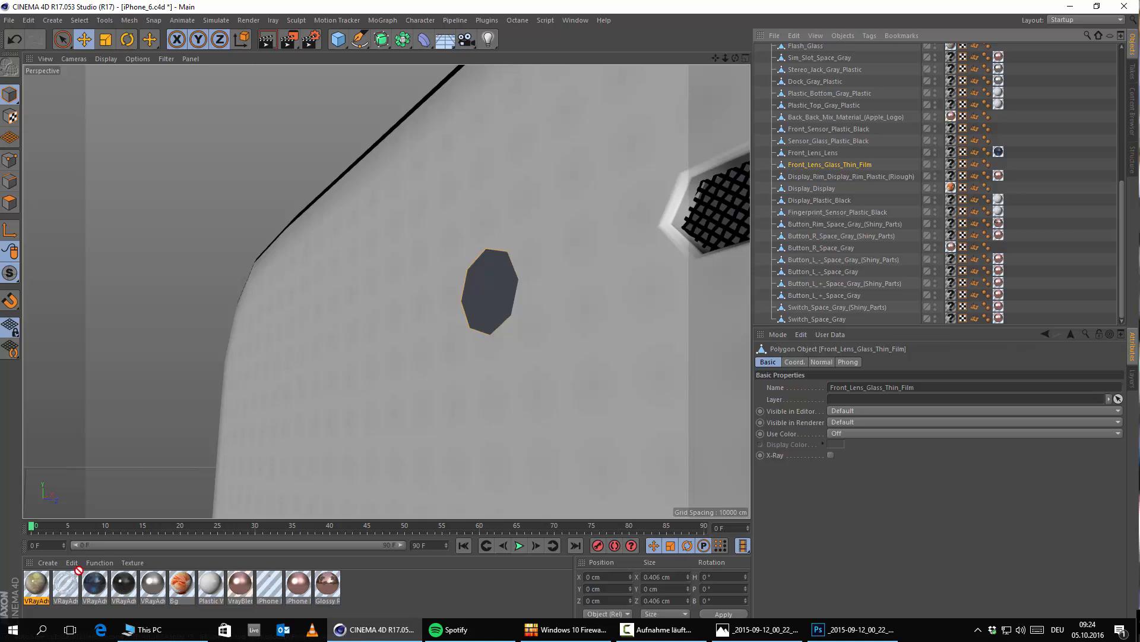
left_click_drag(79, 572, 489, 286)
scroll(481, 310, "down", 3)
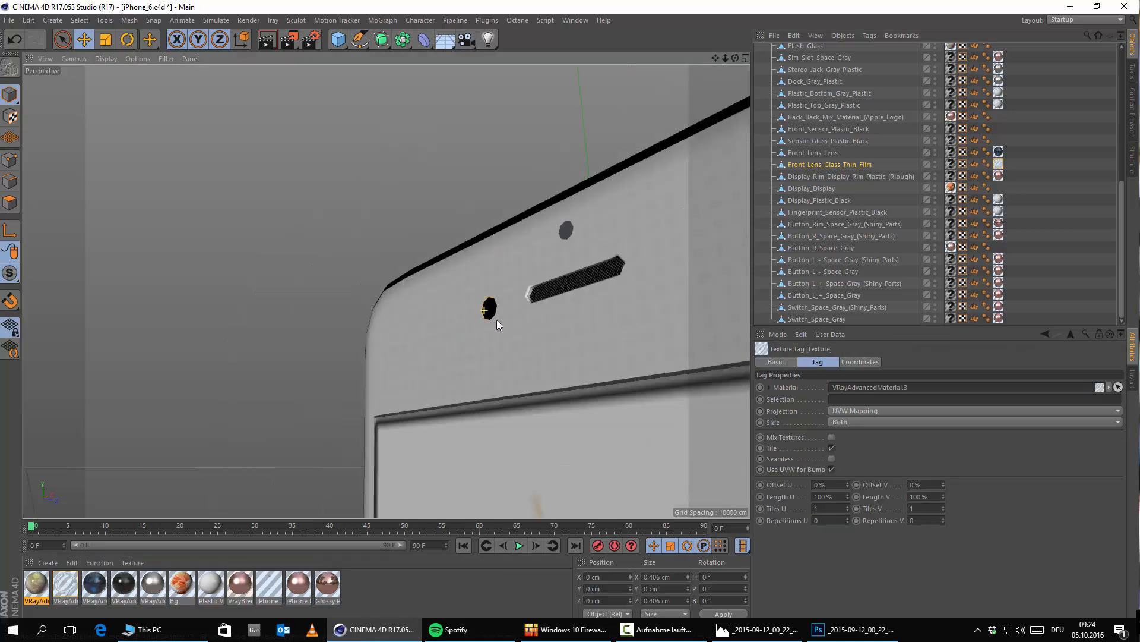
Step: Compare the model's front camera and sensor with the iPhone reference image in Fotos and return to Cinema 4D
scroll(497, 320, "down", 5)
scroll(529, 311, "up", 10)
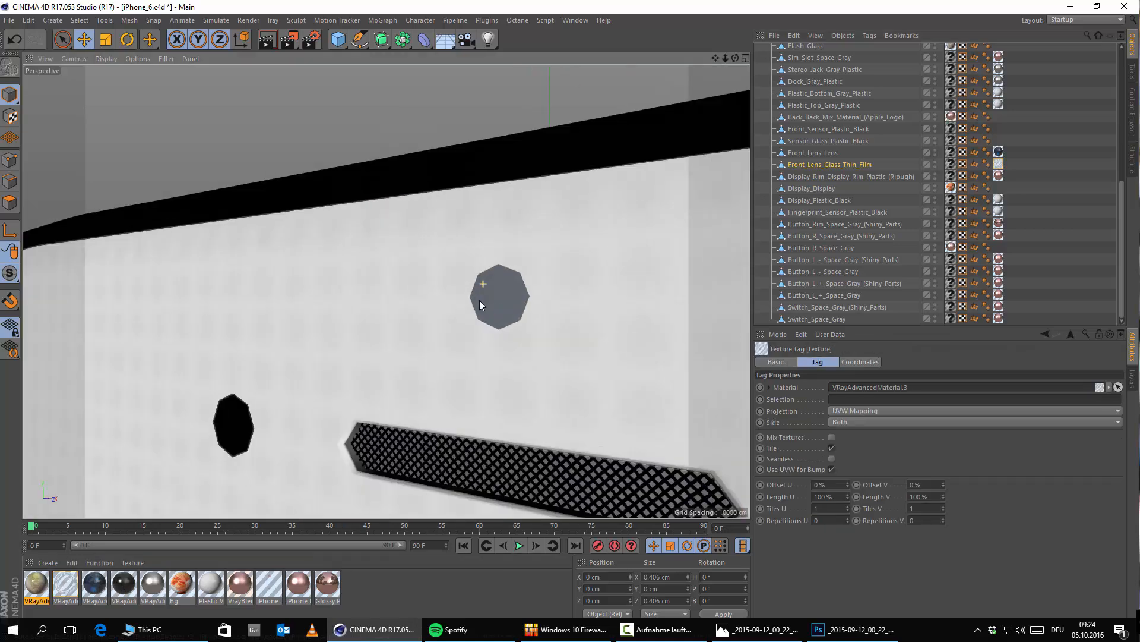
left_click_drag(479, 301, 405, 298, "alt")
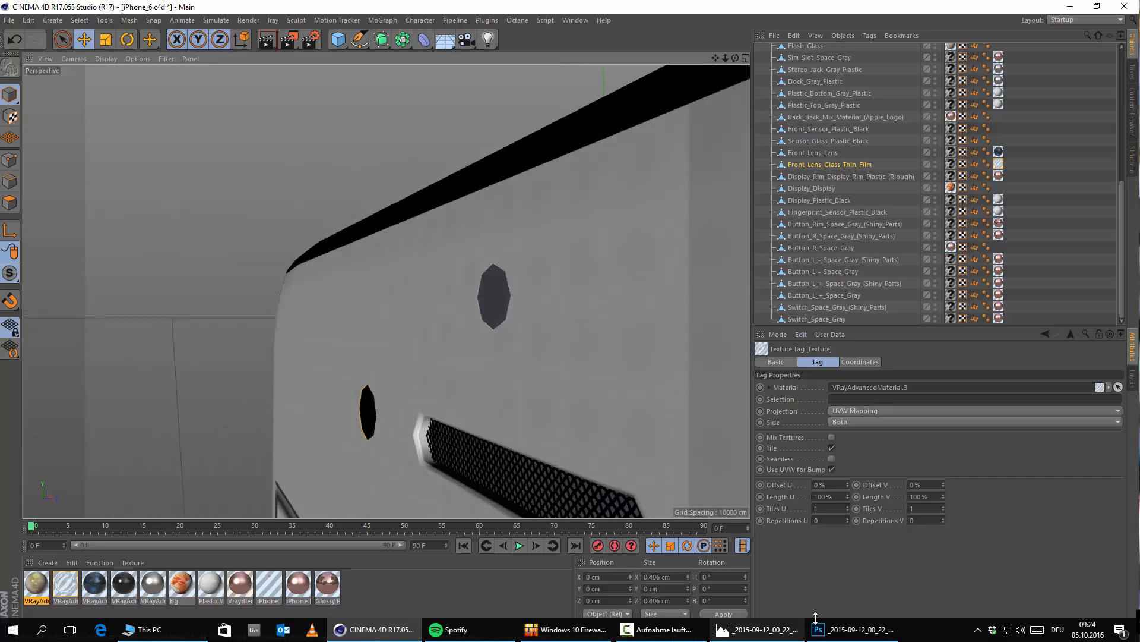
left_click(778, 629)
left_click(778, 628)
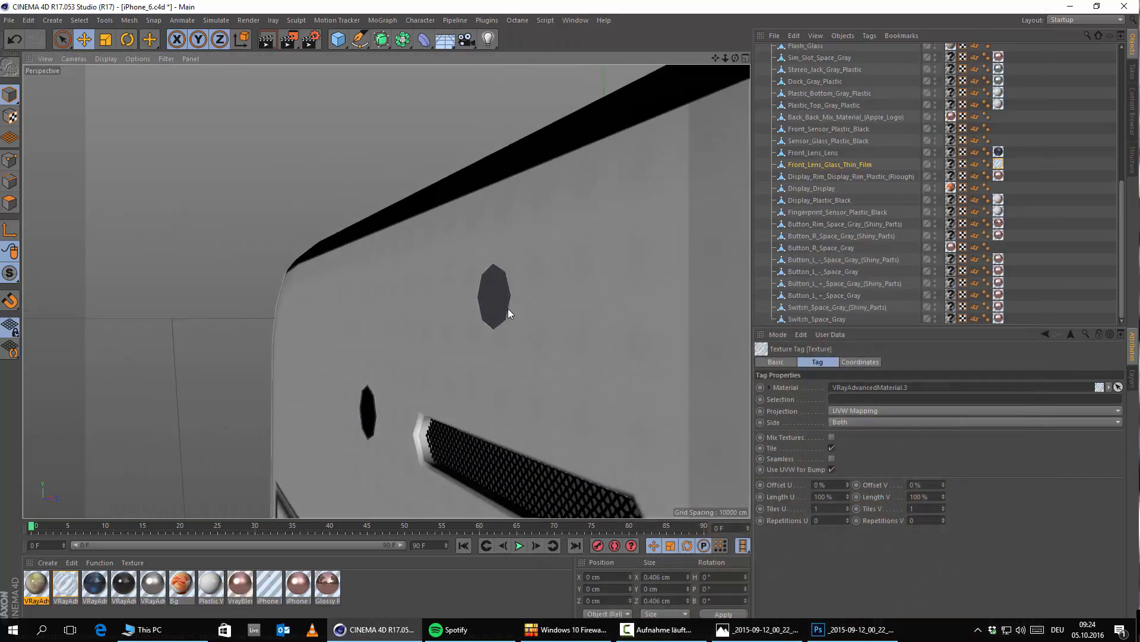
scroll(508, 310, "up", 5)
left_click_drag(499, 321, 629, 330, "alt")
middle_click_drag(333, 400, 484, 300, "alt")
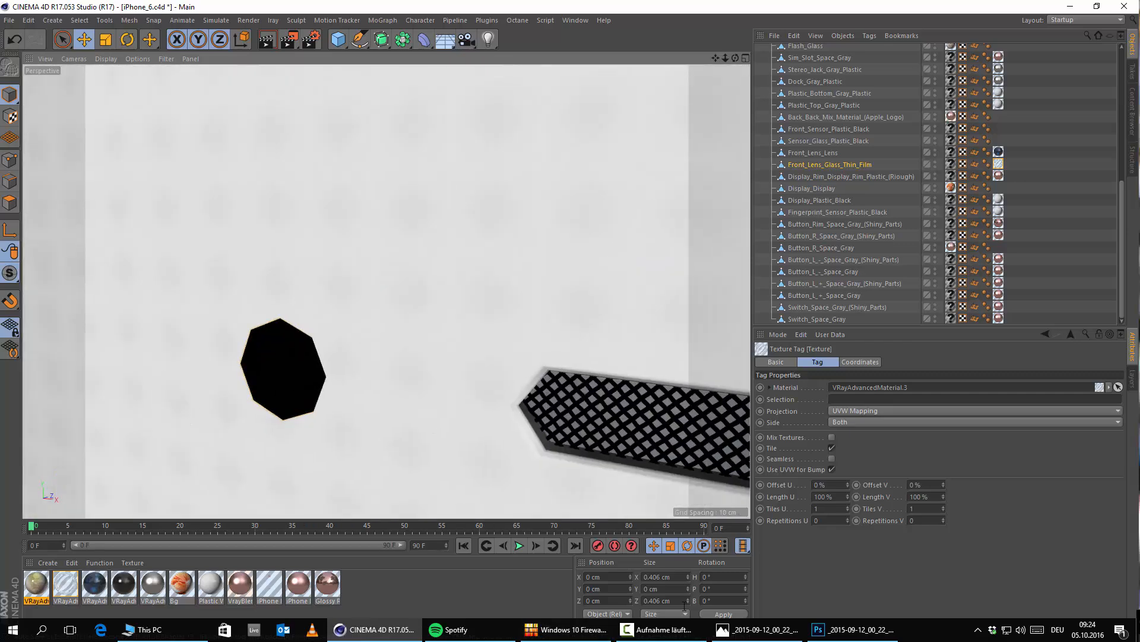
left_click(760, 629)
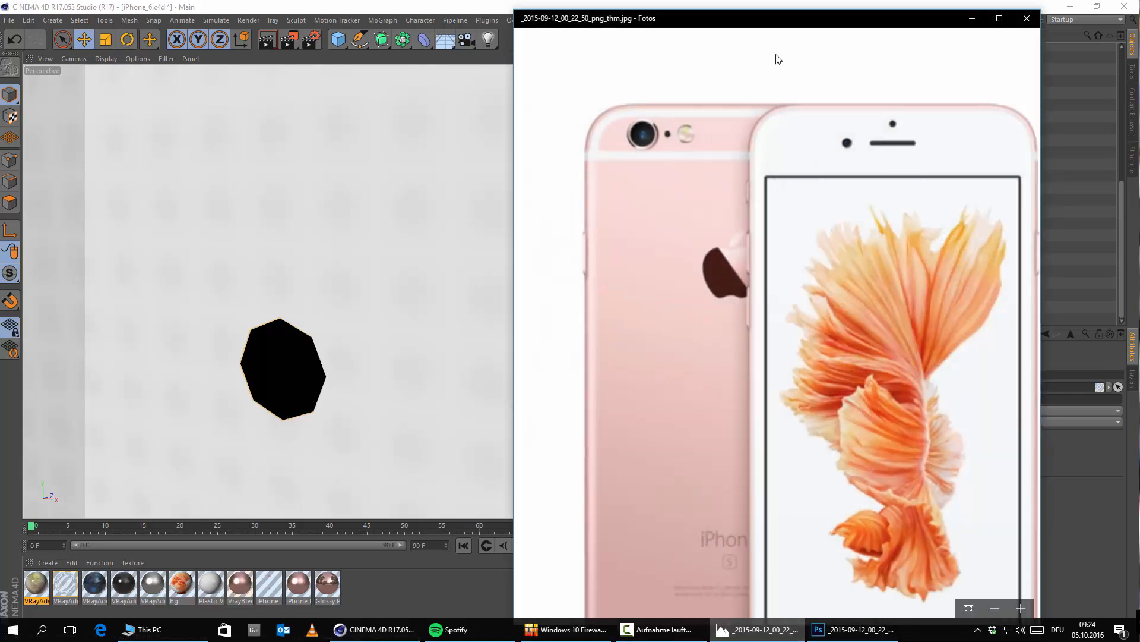
left_click_drag(776, 59, 654, 147)
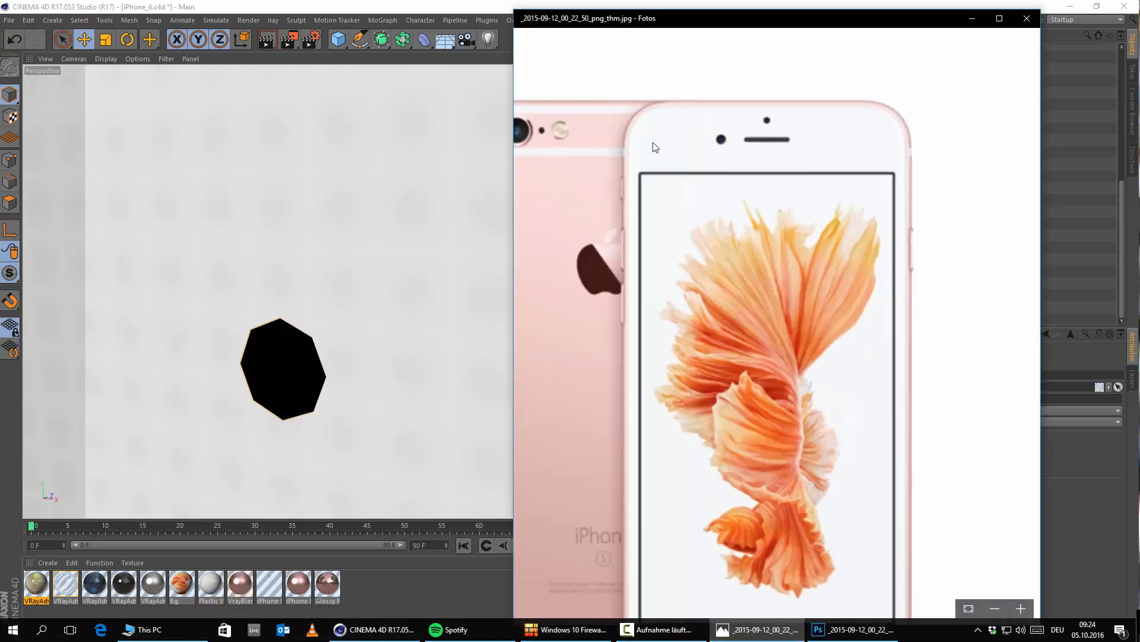
left_click(973, 19)
Step: Select the Sensor_Glass_Plastic_Black object above the speaker slot and inspect it from the side
middle_click_drag(540, 222, 337, 278, "alt")
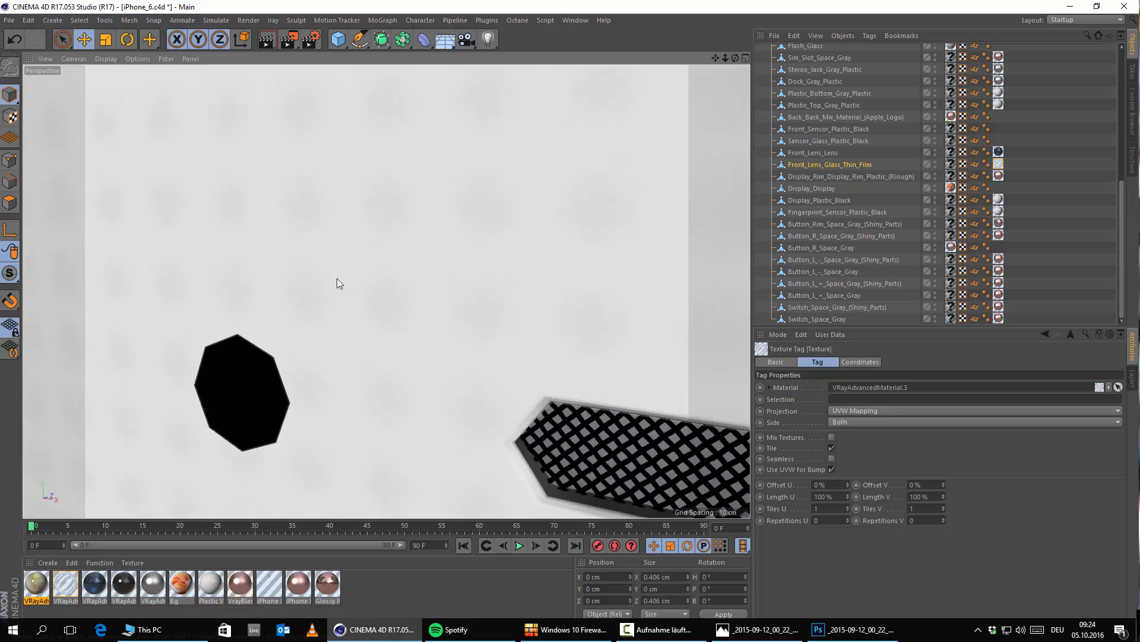
left_click_drag(337, 278, 275, 324, "alt")
left_click_drag(476, 326, 335, 334, "alt")
left_click(470, 272)
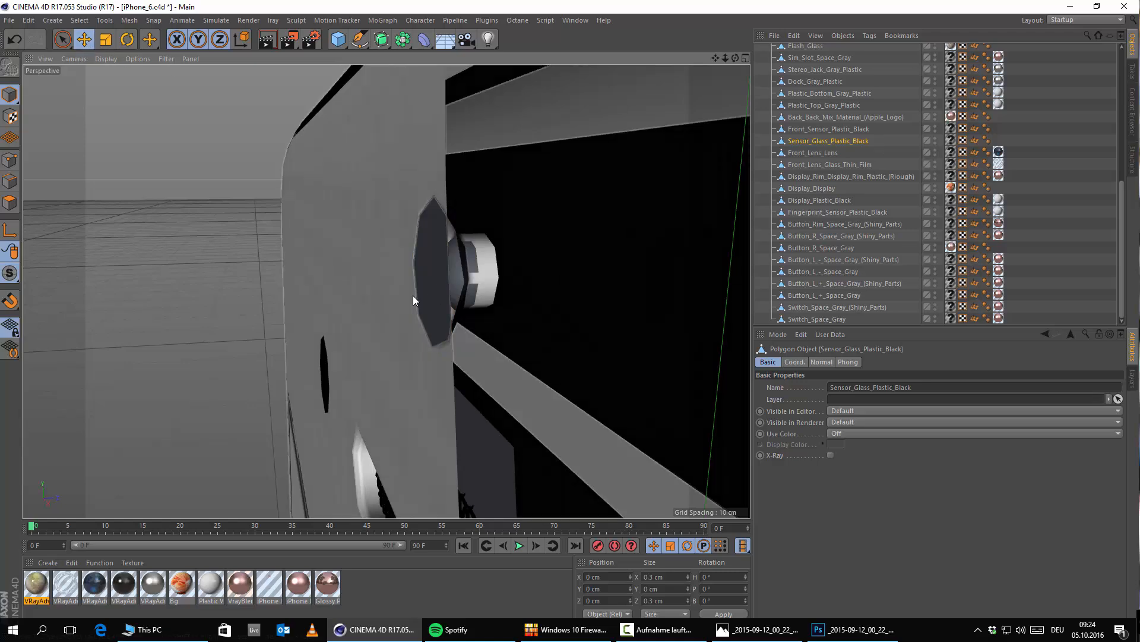
left_click_drag(413, 300, 483, 308, "alt")
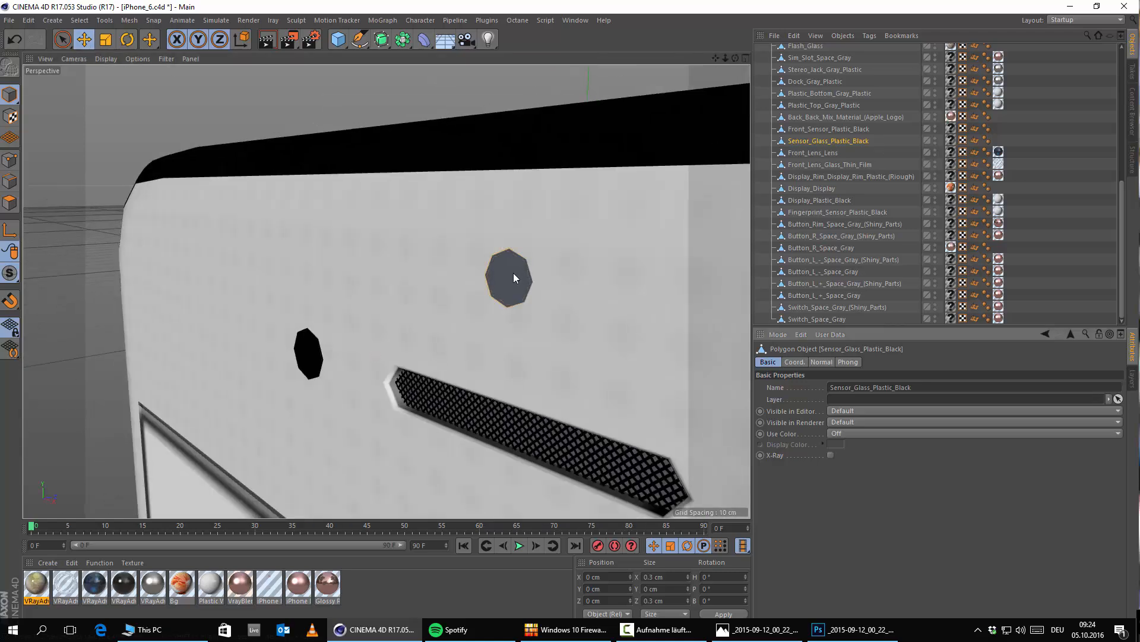
left_click(513, 273)
left_click(509, 307)
Step: Center the Sensor_Glass_Plastic_Black object's axis on its own geometry
scroll(507, 304, "down", 5)
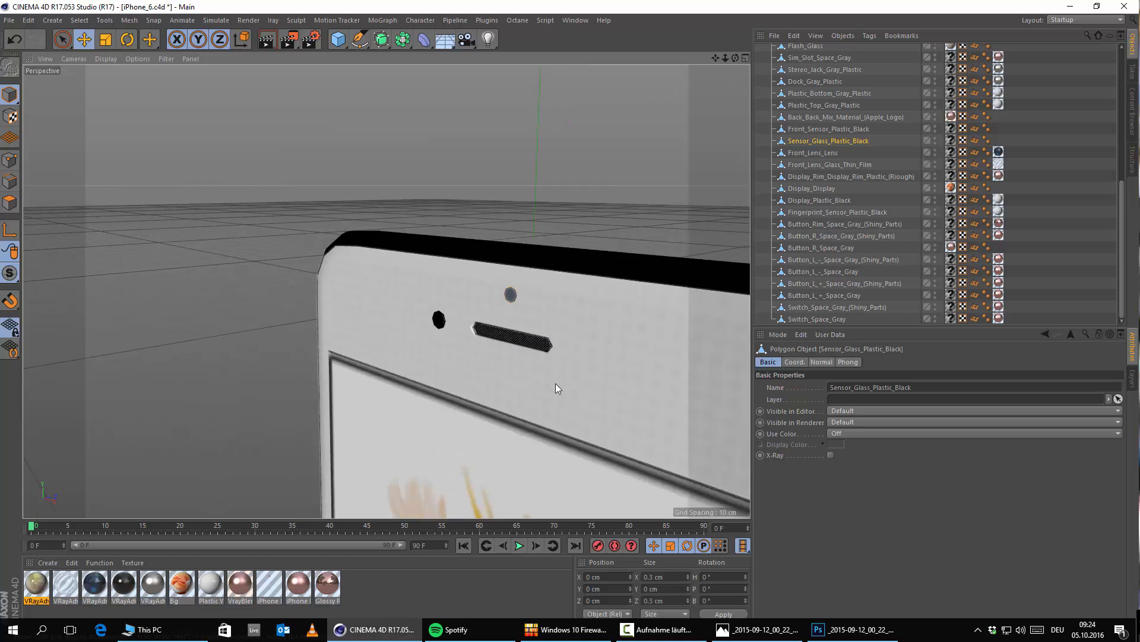
scroll(556, 387, "down", 10)
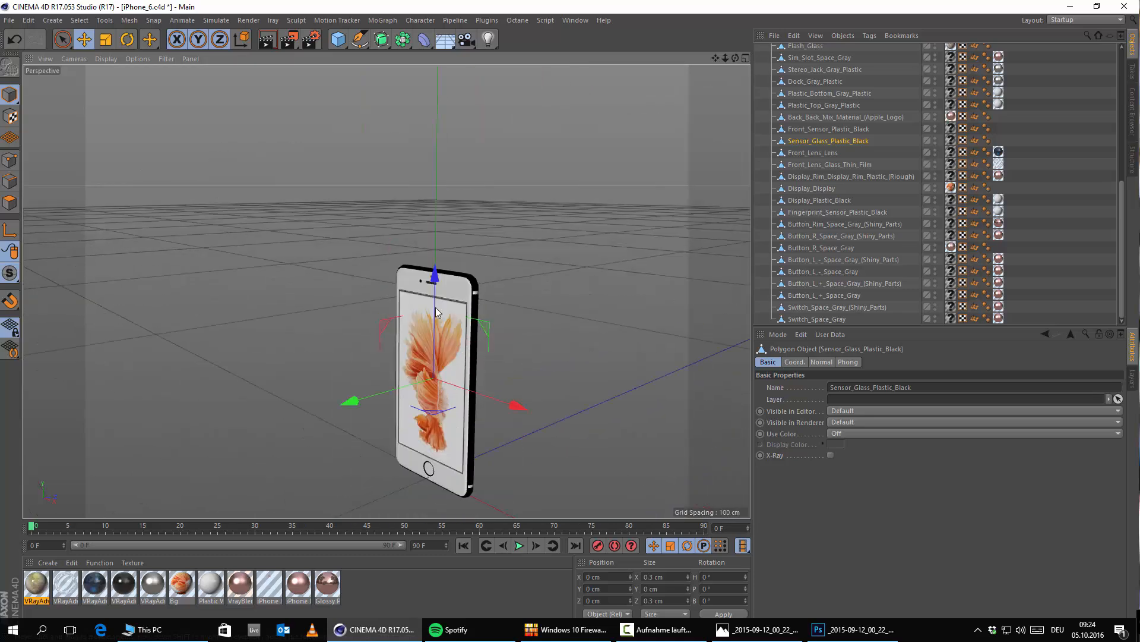
scroll(437, 311, "up", 10)
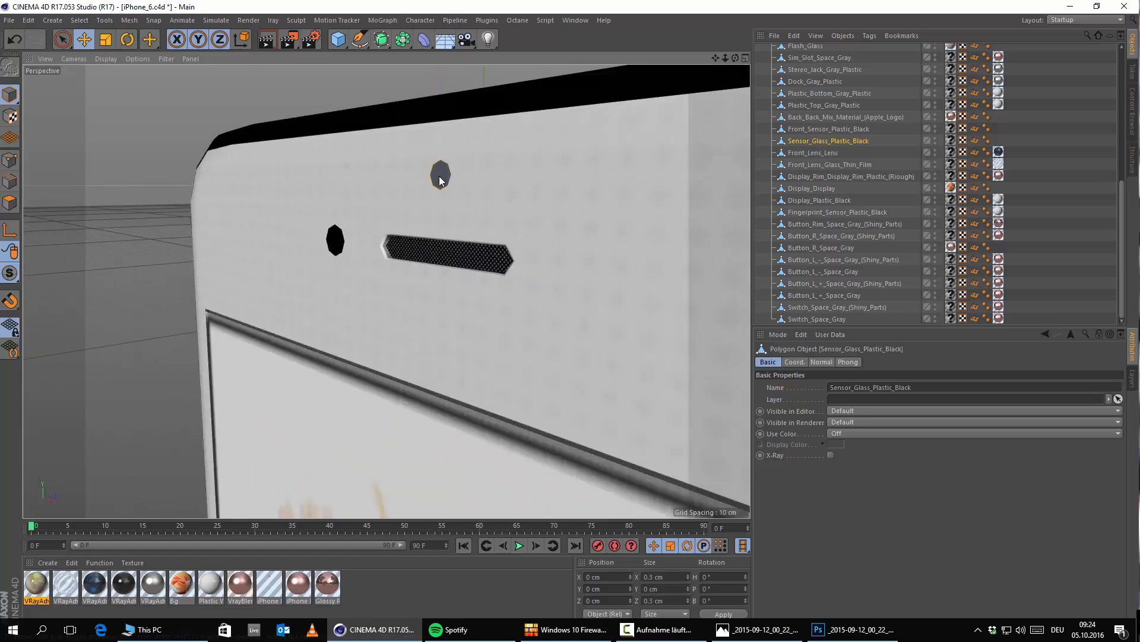
scroll(439, 178, "up", 4)
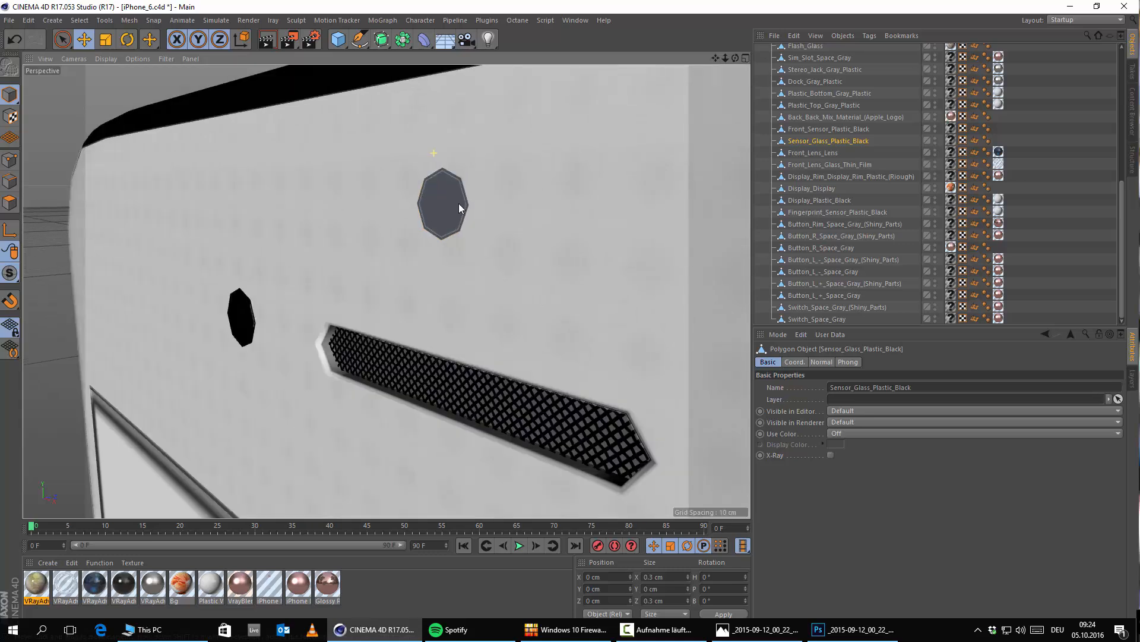
left_click(129, 20)
mouse_move(148, 127)
left_click(218, 150)
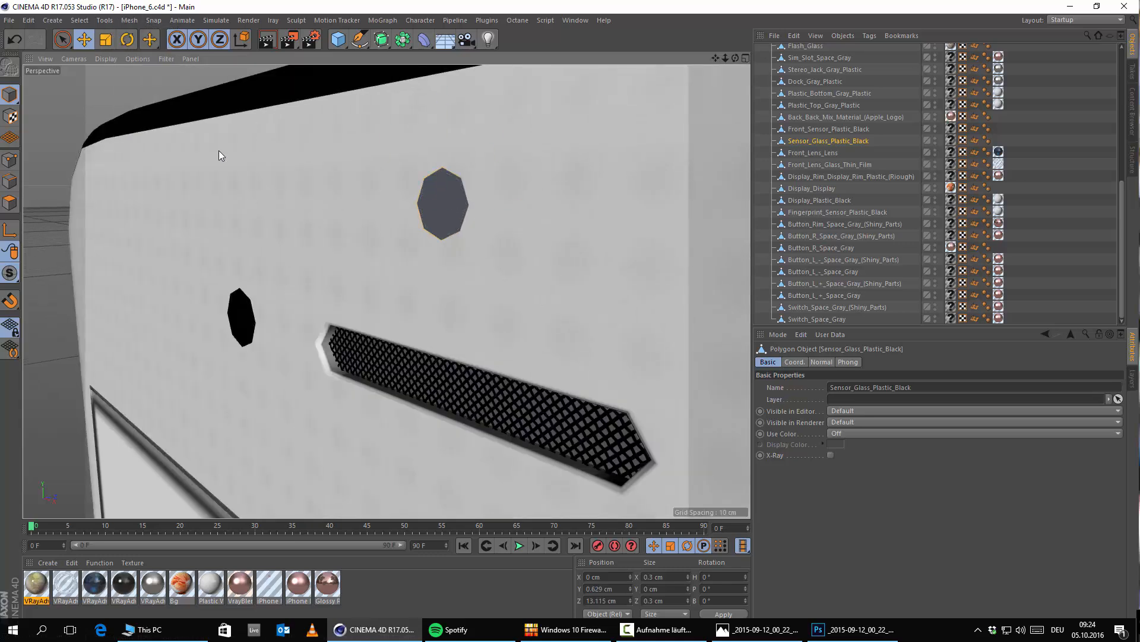
scroll(427, 247, "up", 2)
scroll(437, 246, "down", 4)
left_click_drag(439, 244, 491, 255, "alt")
Step: Set the project's view clipping to Small
key("ctrl+d")
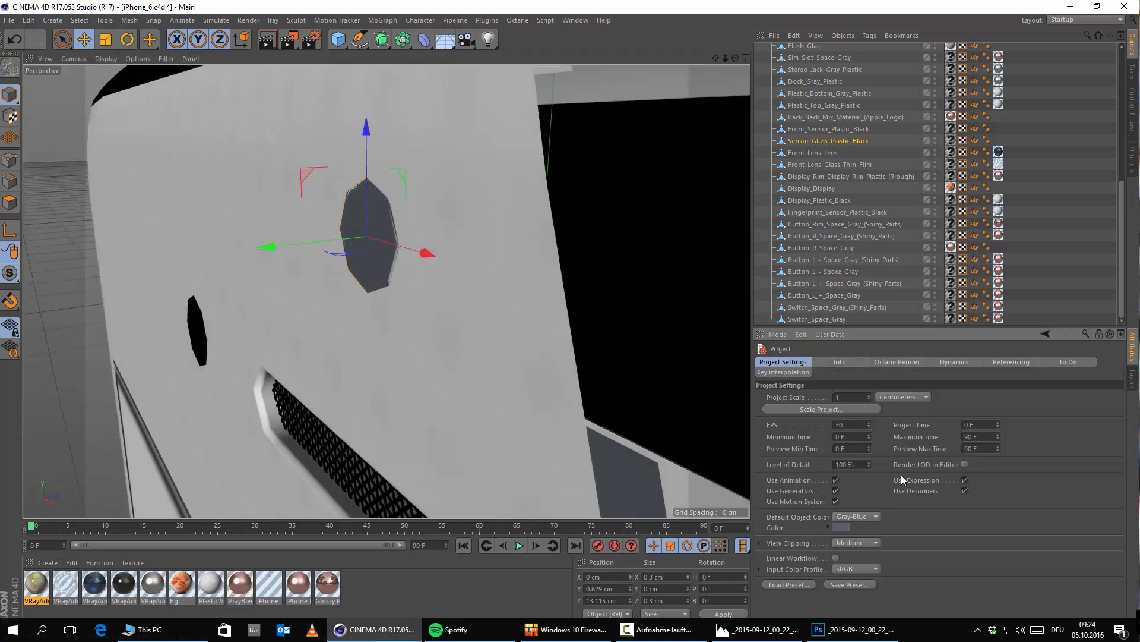
left_click(865, 544)
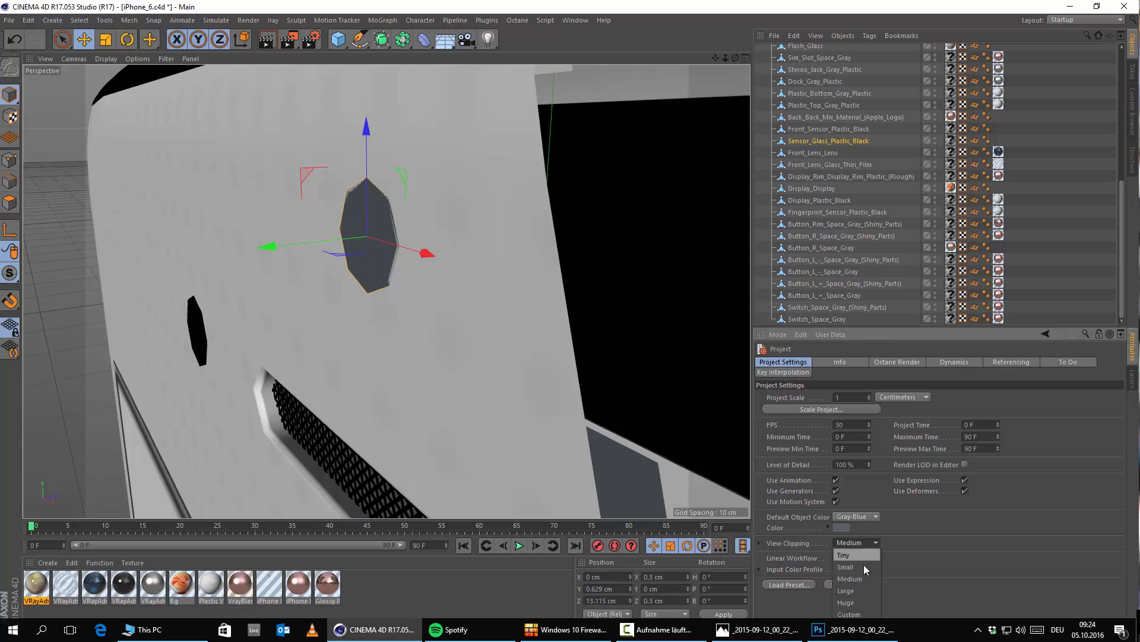
left_click(864, 564)
scroll(370, 239, "up", 2)
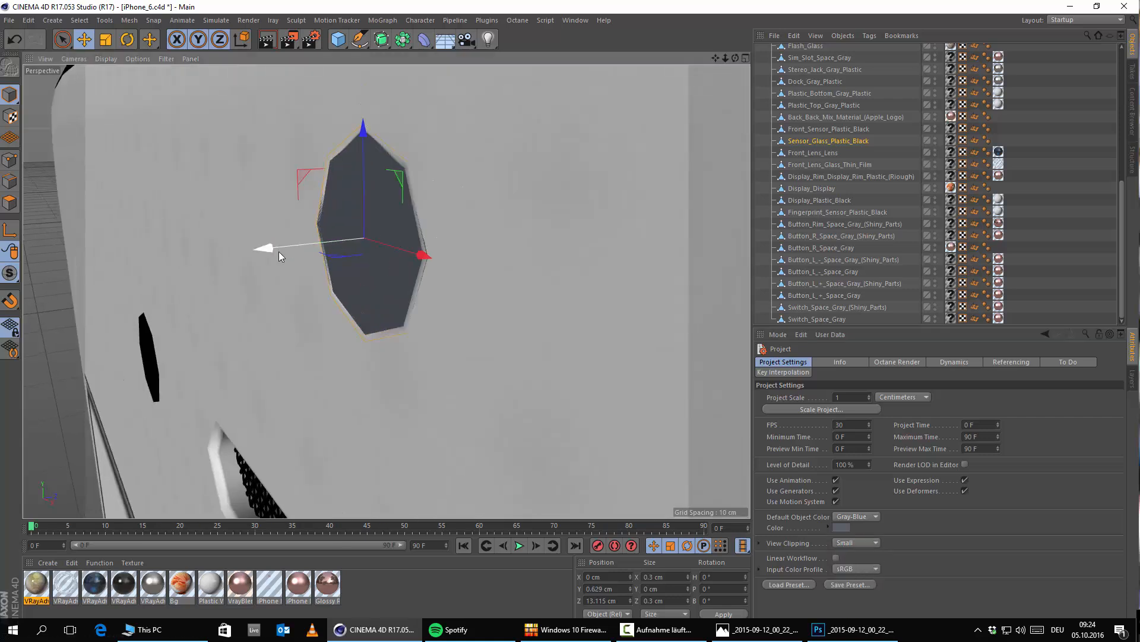
Step: Move the Sensor_Glass_Plastic_Black object along its Y axis to about 0.618 cm and assign it the black VRayAdvancedMaterial.1
left_click_drag(276, 248, 284, 251)
left_click_drag(395, 268, 389, 285)
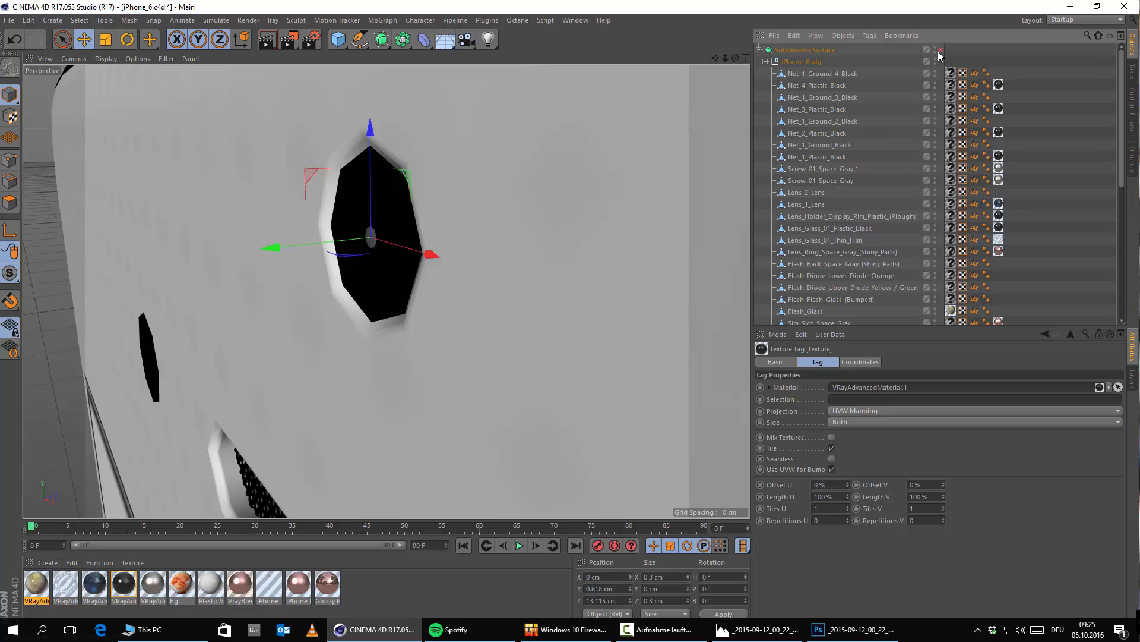
left_click_drag(391, 303, 478, 259, "alt")
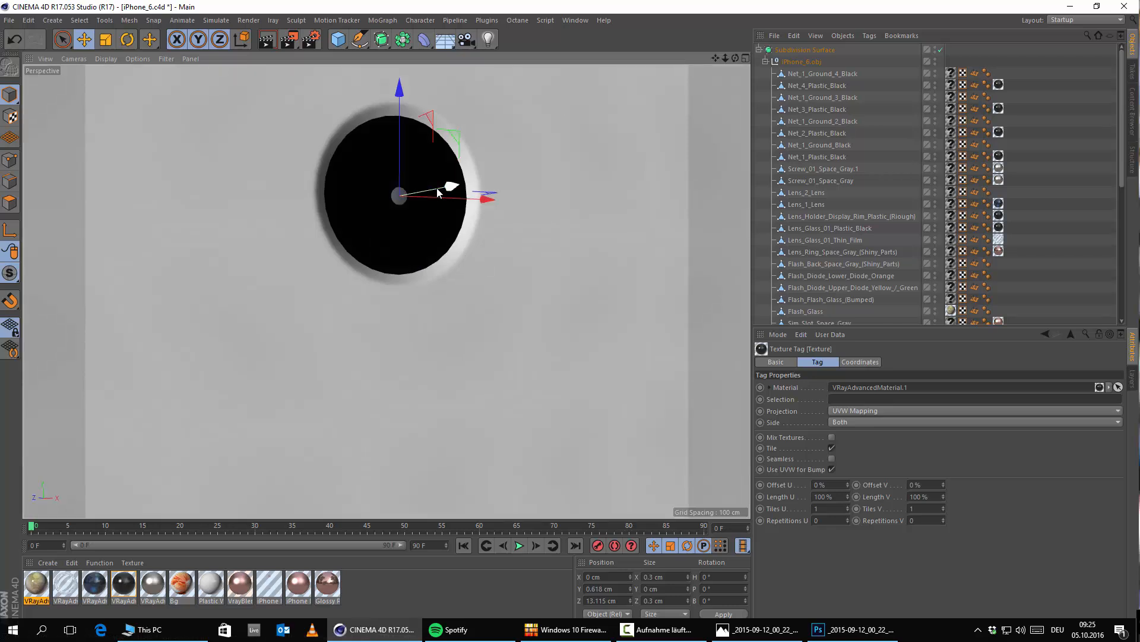
Step: Adjust the sensor glass along Y to about 0.62 cm with the Subdivision Surface disabled, and re-enable it
left_click_drag(439, 192, 462, 173)
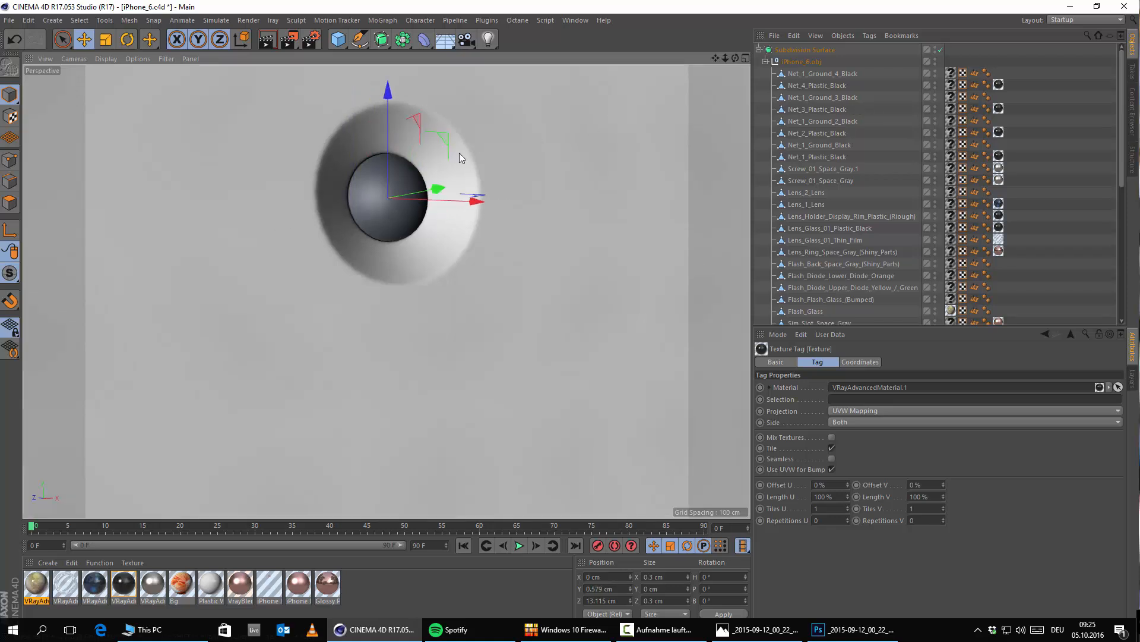
left_click(939, 50)
left_click_drag(411, 236, 460, 201, "alt")
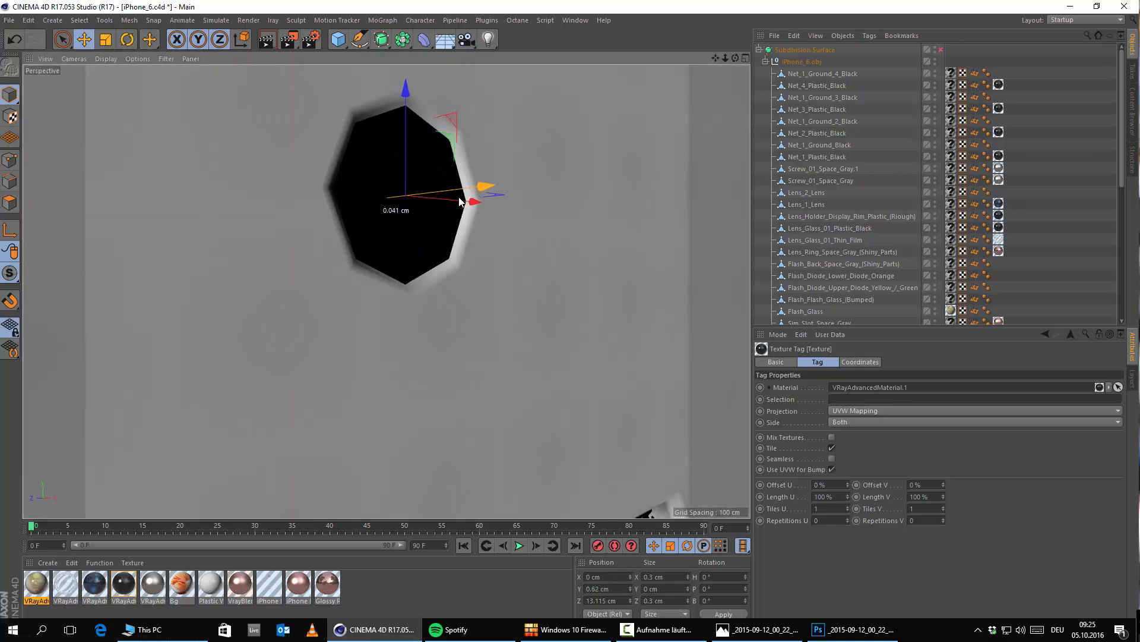
left_click(939, 51)
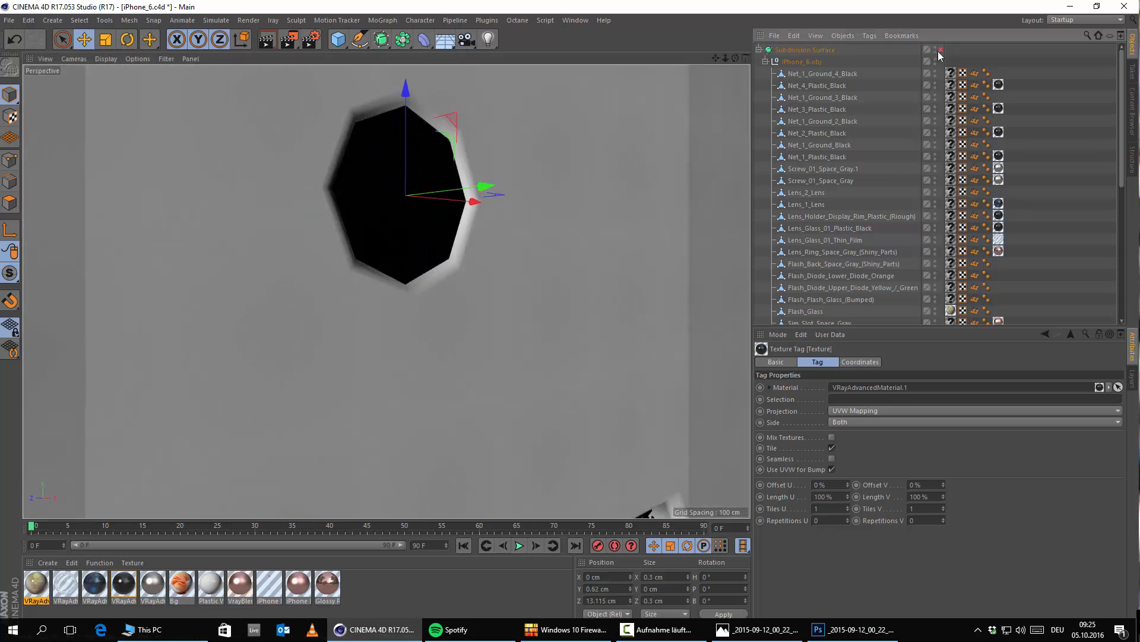
Step: Examine the smoothed phone front around the sensor, speaker slot, front camera and display rim
scroll(427, 257, "down", 10)
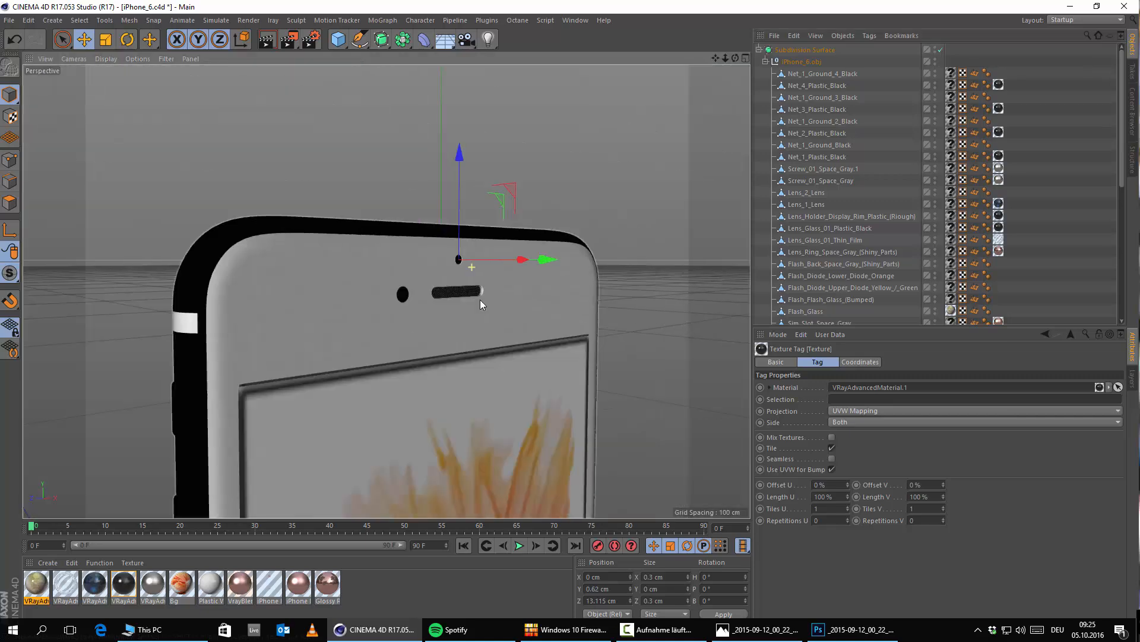
scroll(456, 172, "up", 8)
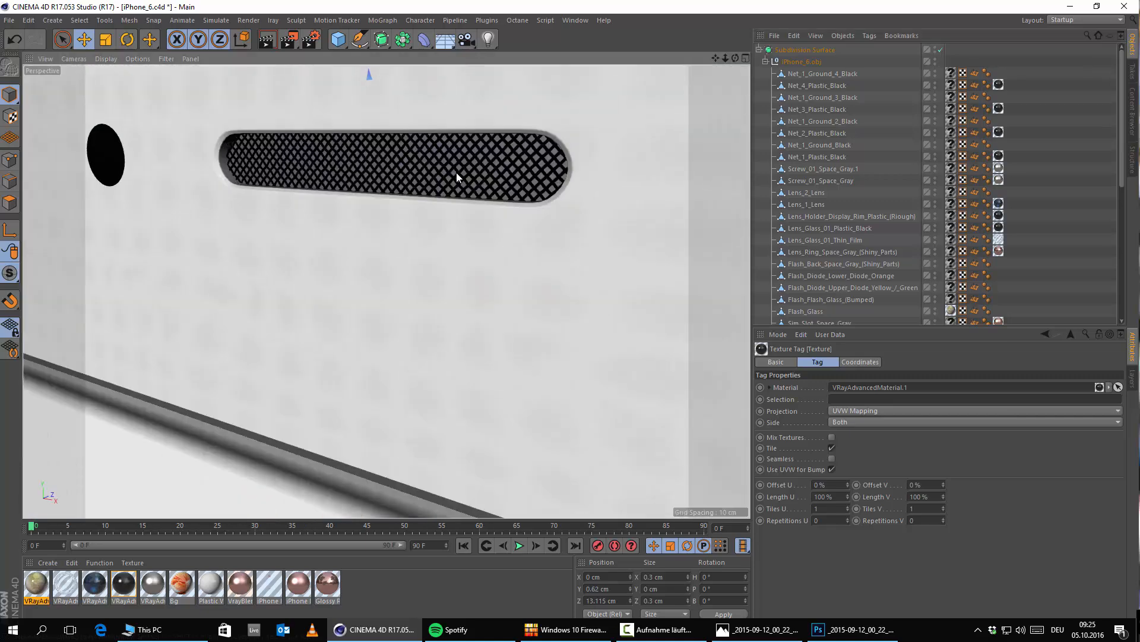
left_click_drag(461, 128, 403, 108, "alt")
middle_click_drag(435, 126, 447, 80, "alt")
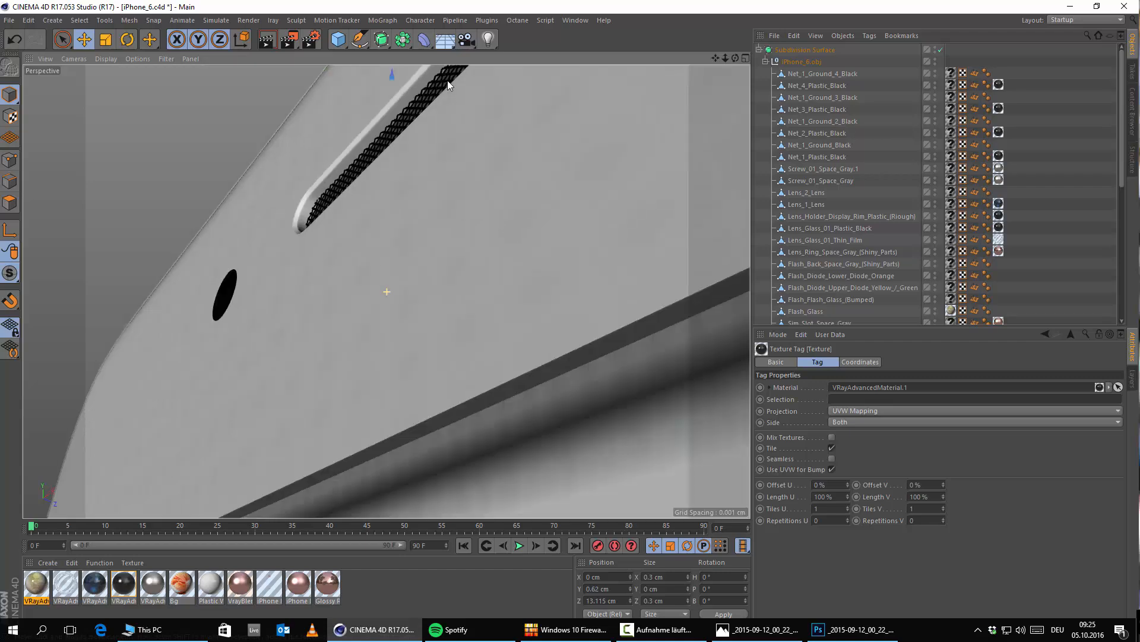
right_click_drag(446, 136, 429, 254, "alt")
left_click_drag(429, 254, 408, 316, "alt")
right_click_drag(173, 330, 219, 383, "alt")
left_click_drag(219, 383, 199, 429, "alt")
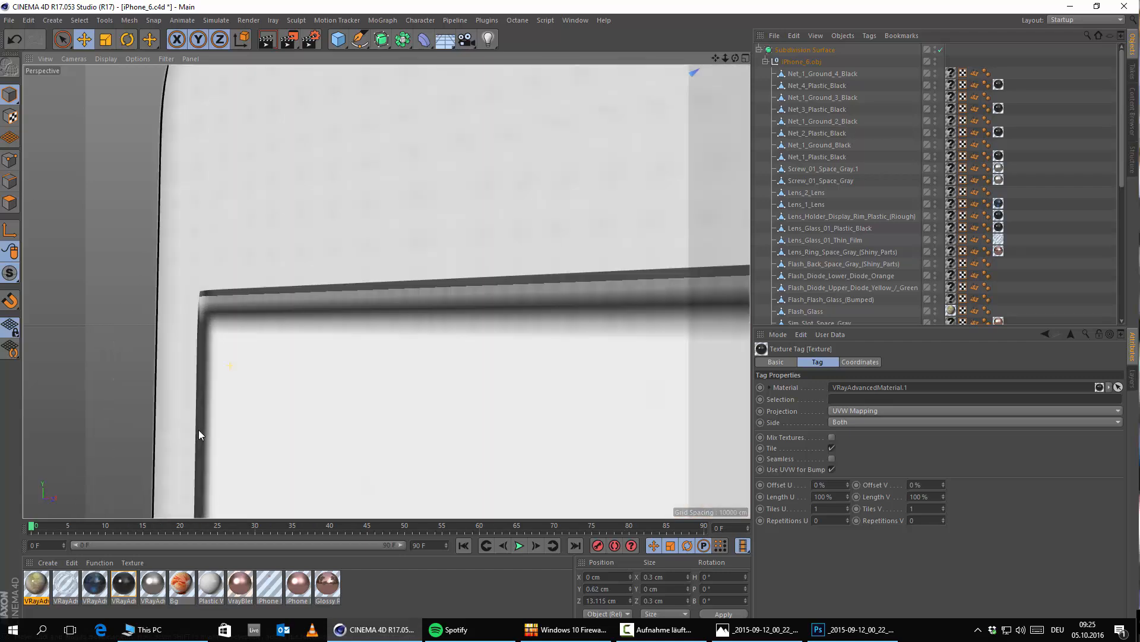
middle_click_drag(266, 388, 387, 315, "alt")
scroll(399, 315, "down", 10)
middle_click_drag(453, 505, 448, 363, "alt")
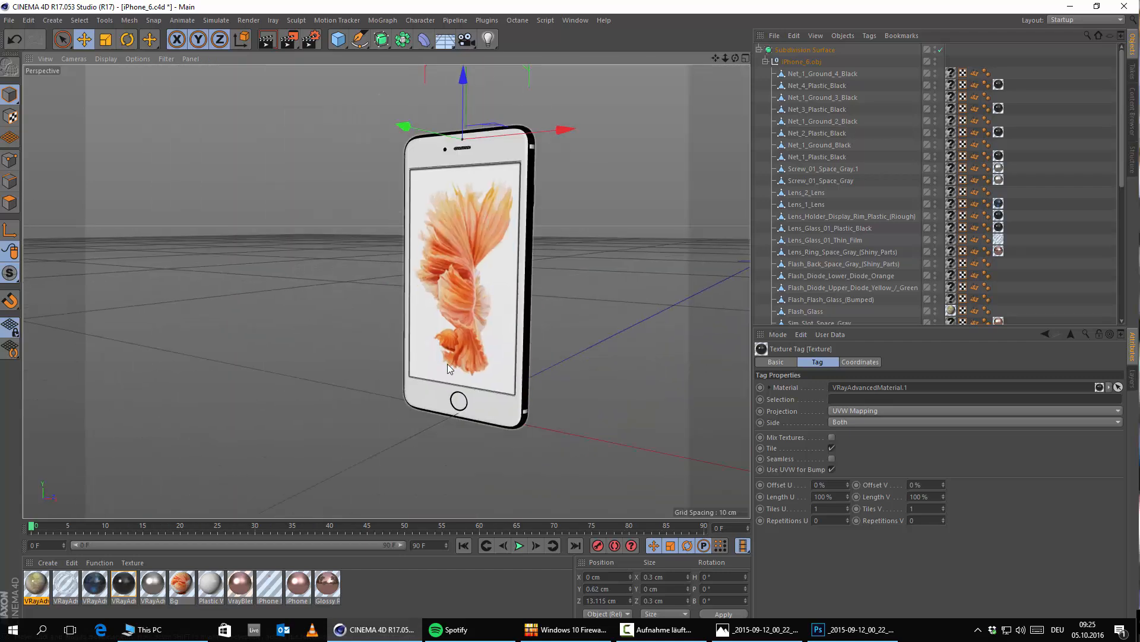
Step: Examine the phone's back, including the plastic antenna bands, the flash and the microphone mesh beside it
left_click_drag(447, 363, 250, 342, "alt")
scroll(458, 387, "up", 8)
middle_click_drag(588, 306, 458, 359, "alt")
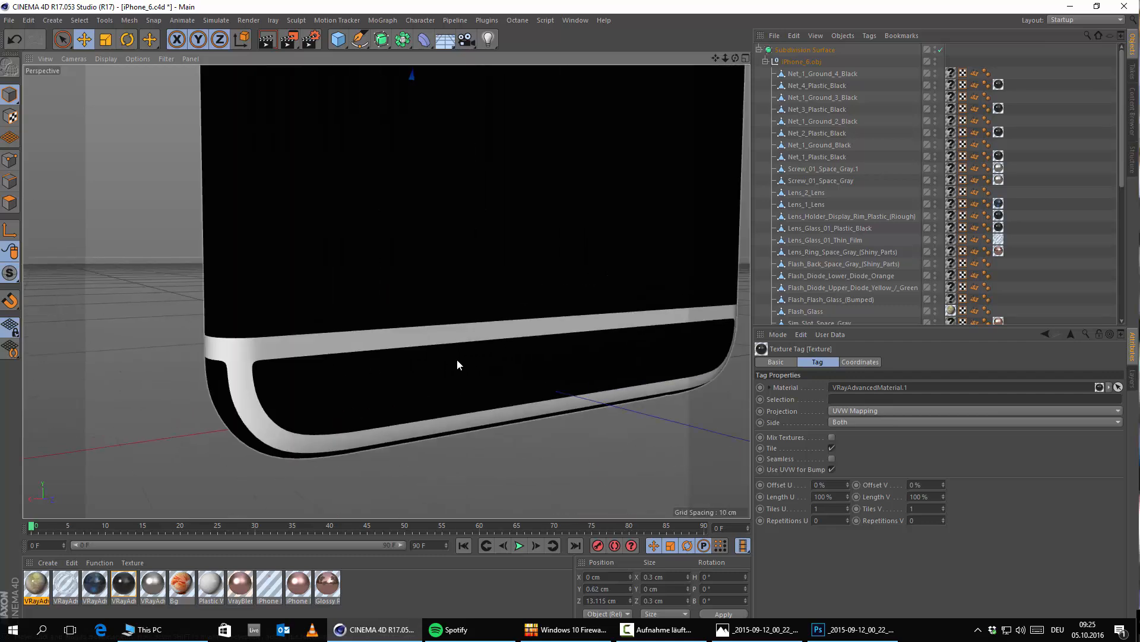
scroll(450, 333, "down", 8)
left_click_drag(387, 290, 482, 466, "alt")
middle_click_drag(500, 83, 508, 171, "alt")
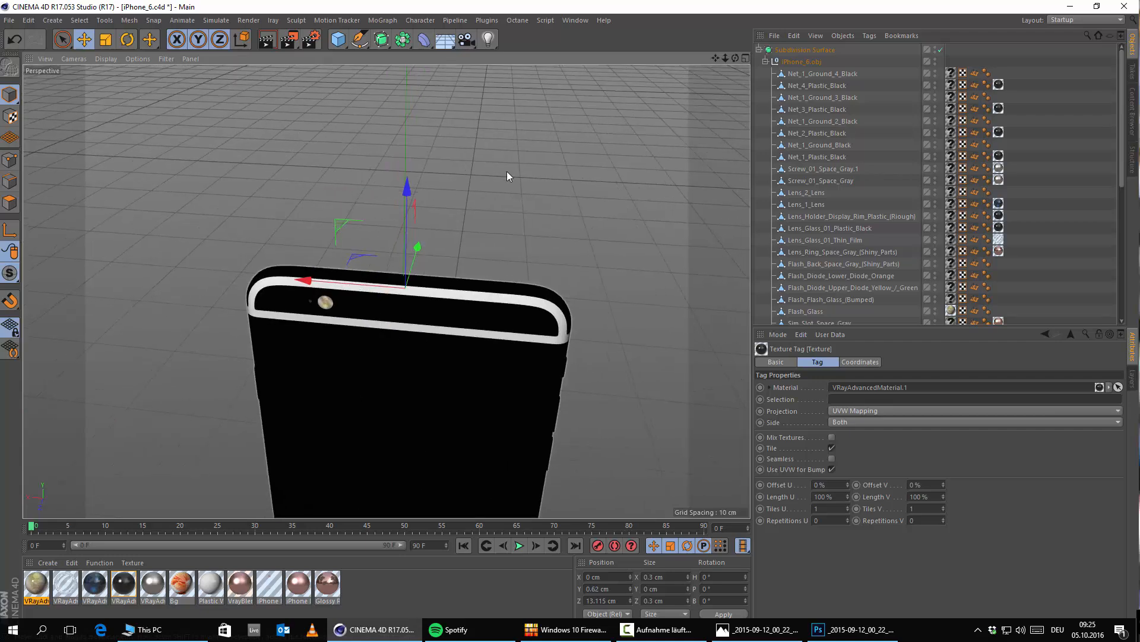
left_click_drag(351, 268, 405, 197, "alt")
scroll(289, 313, "up", 10)
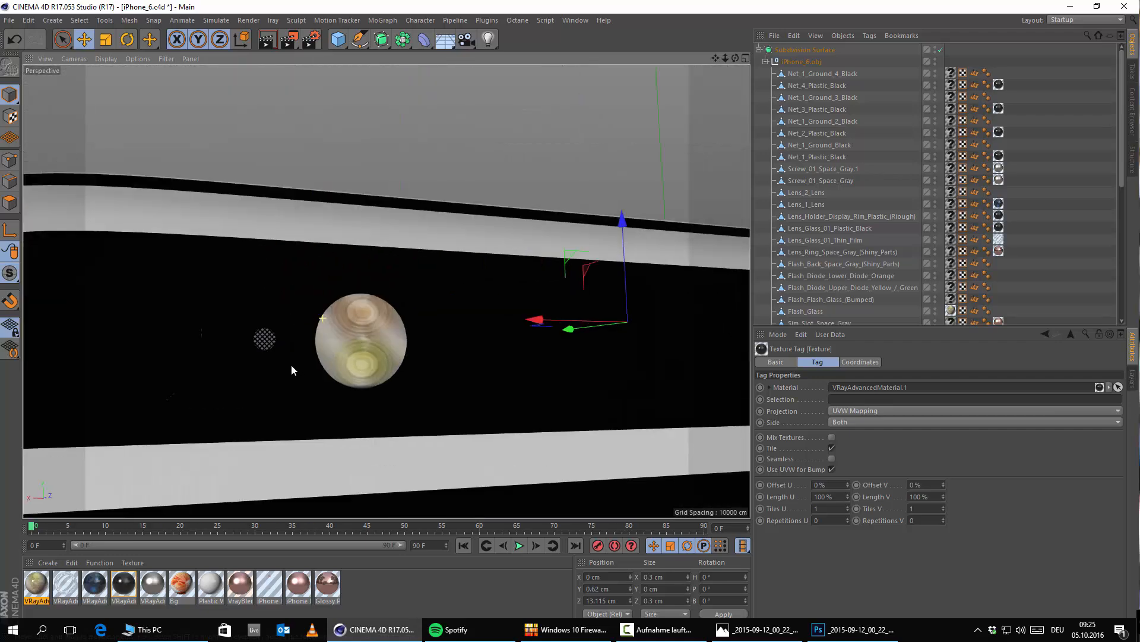
left_click_drag(181, 391, 598, 414, "alt")
right_click_drag(598, 410, 270, 238, "alt")
middle_click_drag(422, 353, 408, 275, "alt")
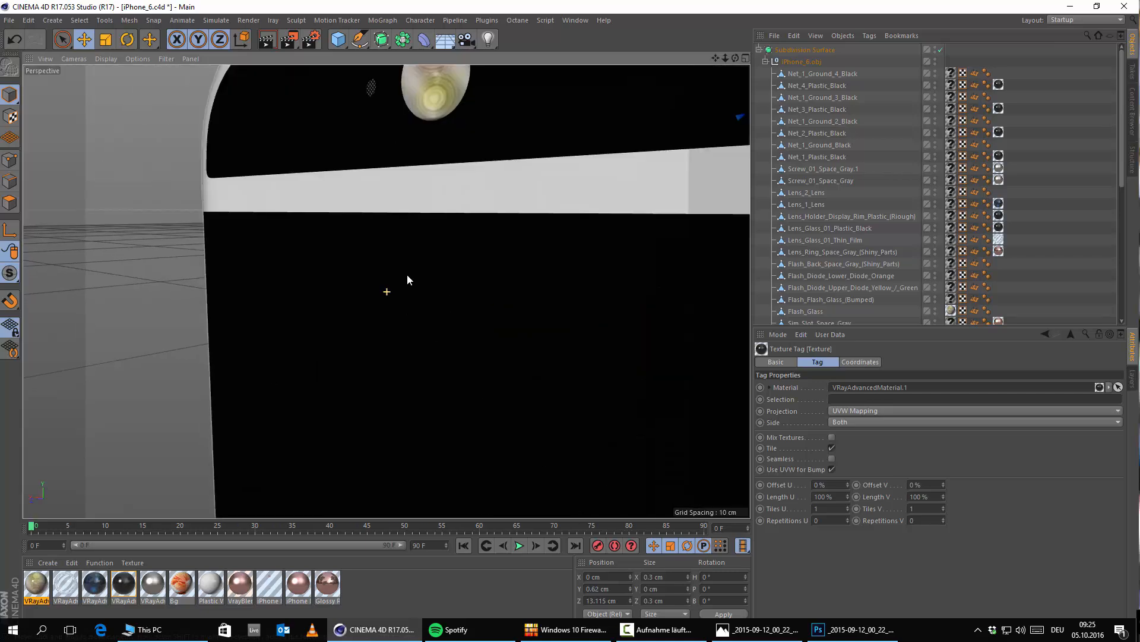
Step: Examine the phone's lower back and the mesh-covered holes along its bottom edge
right_click_drag(408, 275, 332, 267, "alt")
left_click_drag(333, 268, 491, 299, "alt")
right_click_drag(490, 298, 461, 426, "alt")
left_click_drag(461, 425, 391, 319, "alt")
middle_click_drag(391, 319, 376, 128, "alt")
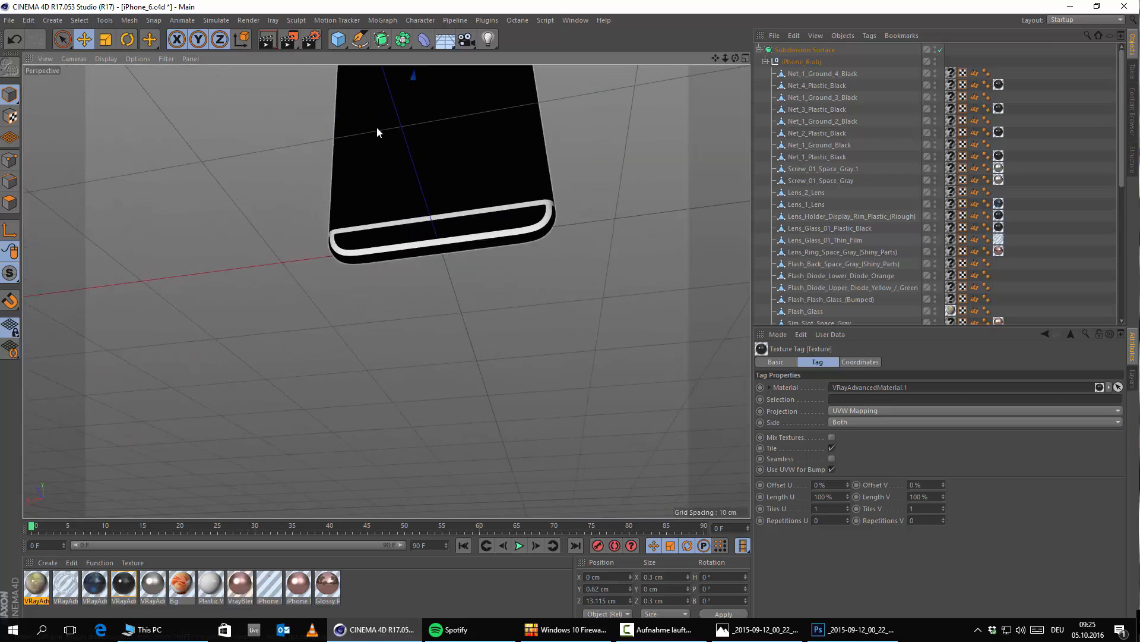
right_click_drag(461, 245, 472, 245, "alt")
left_click_drag(473, 249, 445, 205, "alt")
scroll(400, 277, "up", 6)
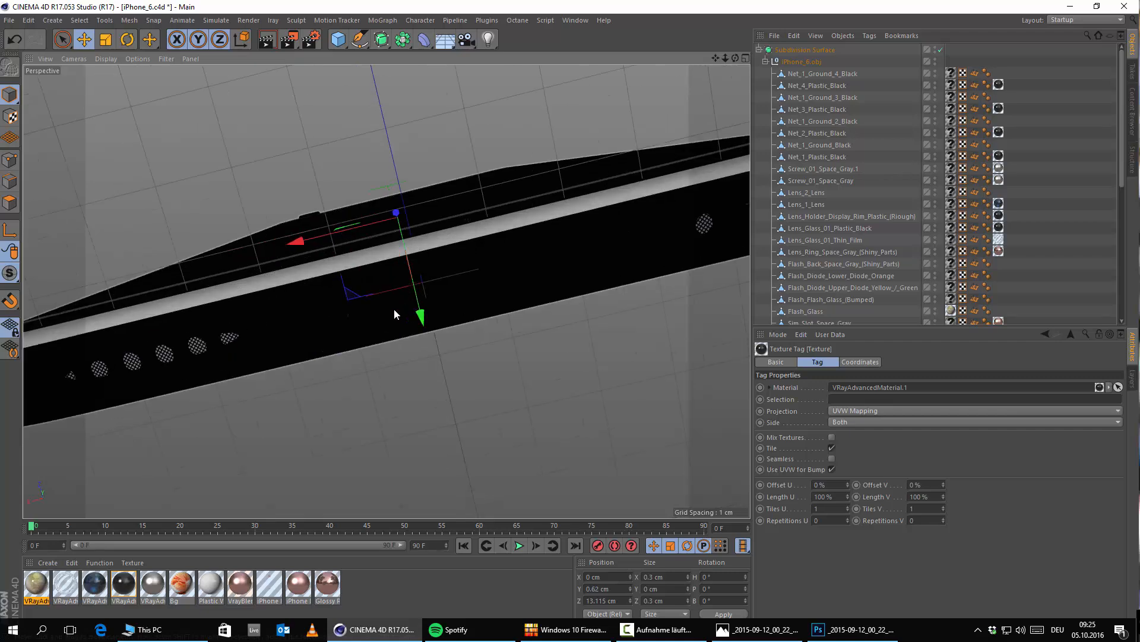
left_click_drag(421, 340, 429, 376, "alt")
scroll(429, 376, "down", 12)
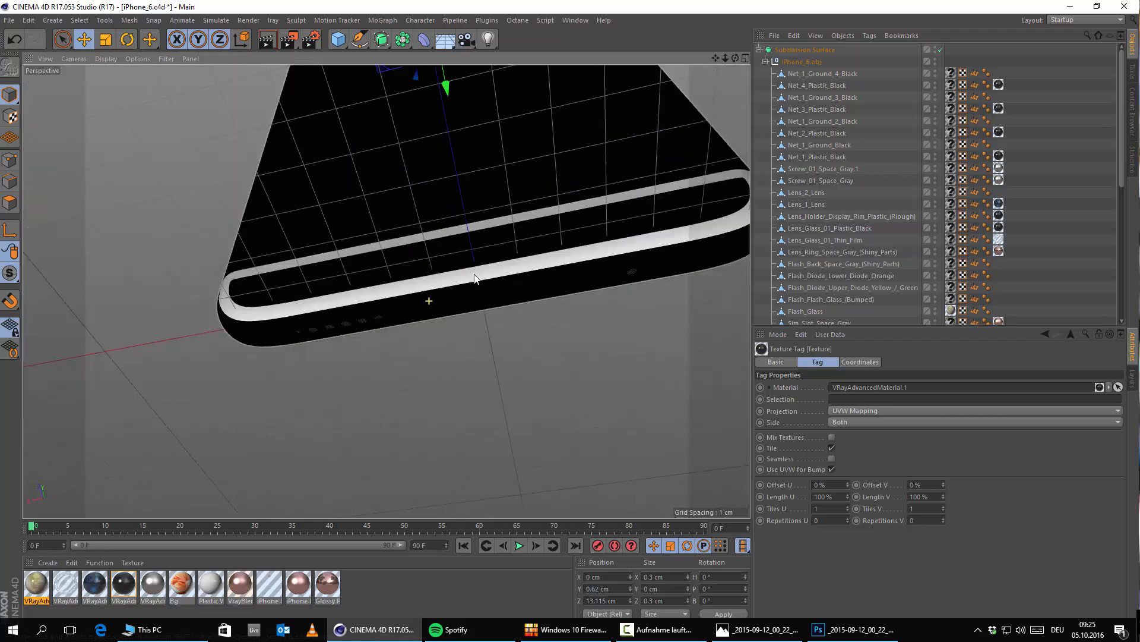
left_click_drag(446, 244, 541, 297, "alt")
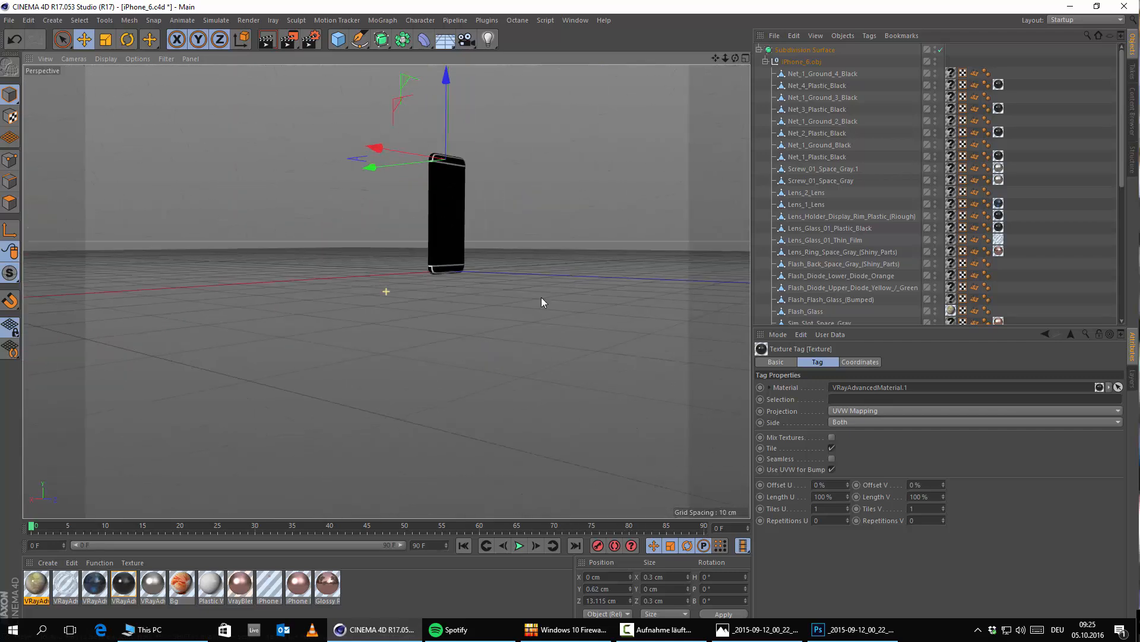
middle_click_drag(540, 297, 587, 429, "alt")
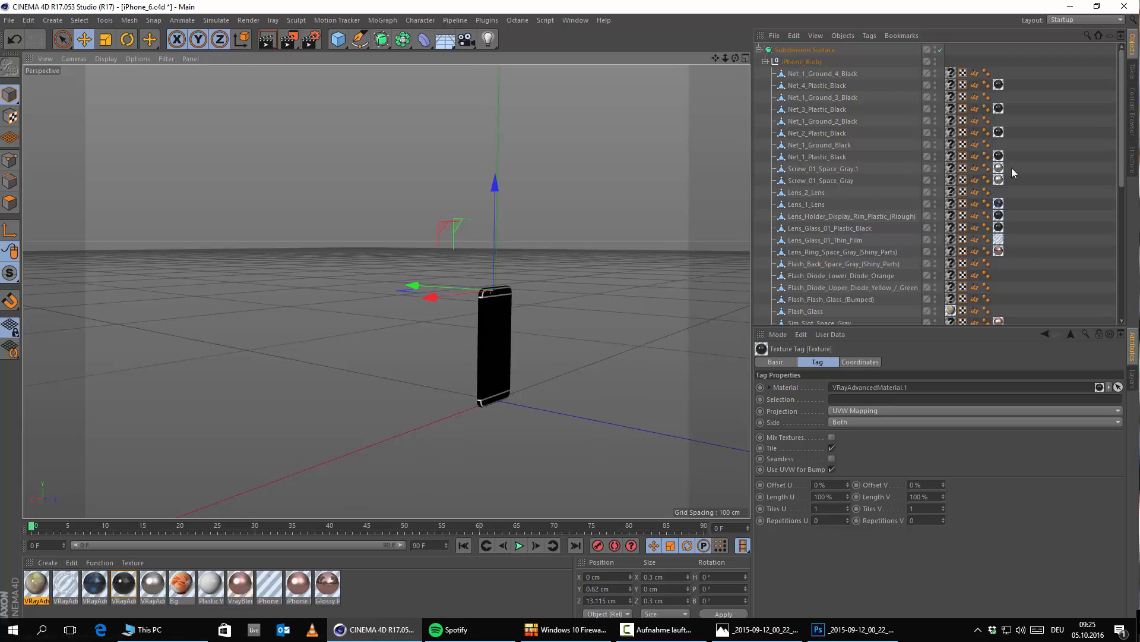
Step: Select the Flash_Diode_Upper_Diode_Yellow_/_Green object and move it out of the phone along X to about 16.92 cm
scroll(1011, 167, "down", 4)
left_click(827, 120)
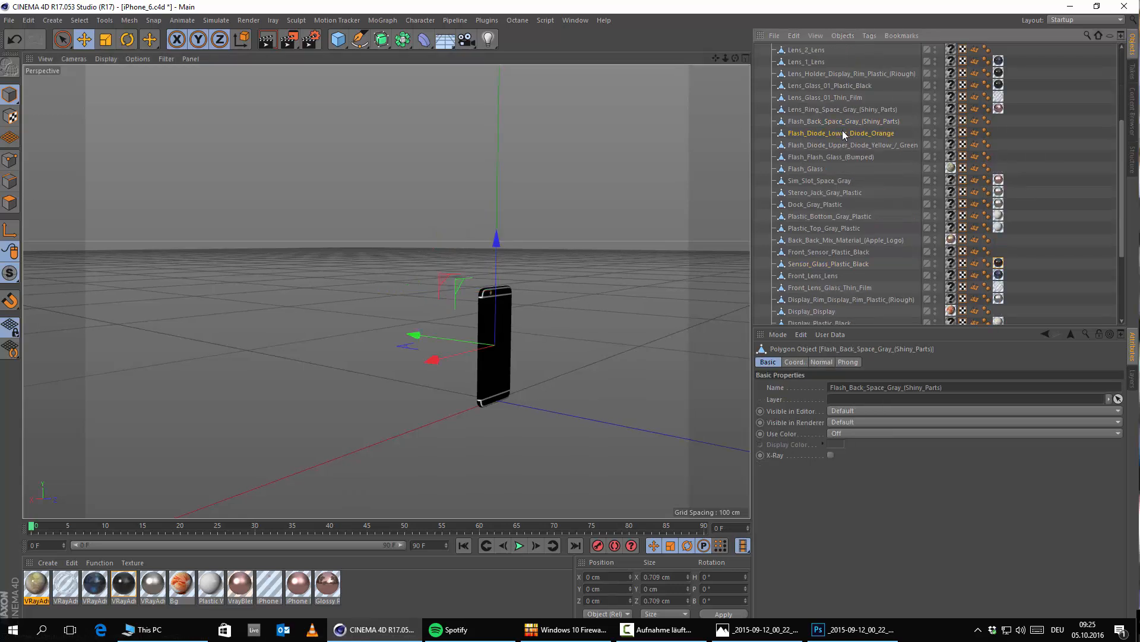
left_click(849, 147)
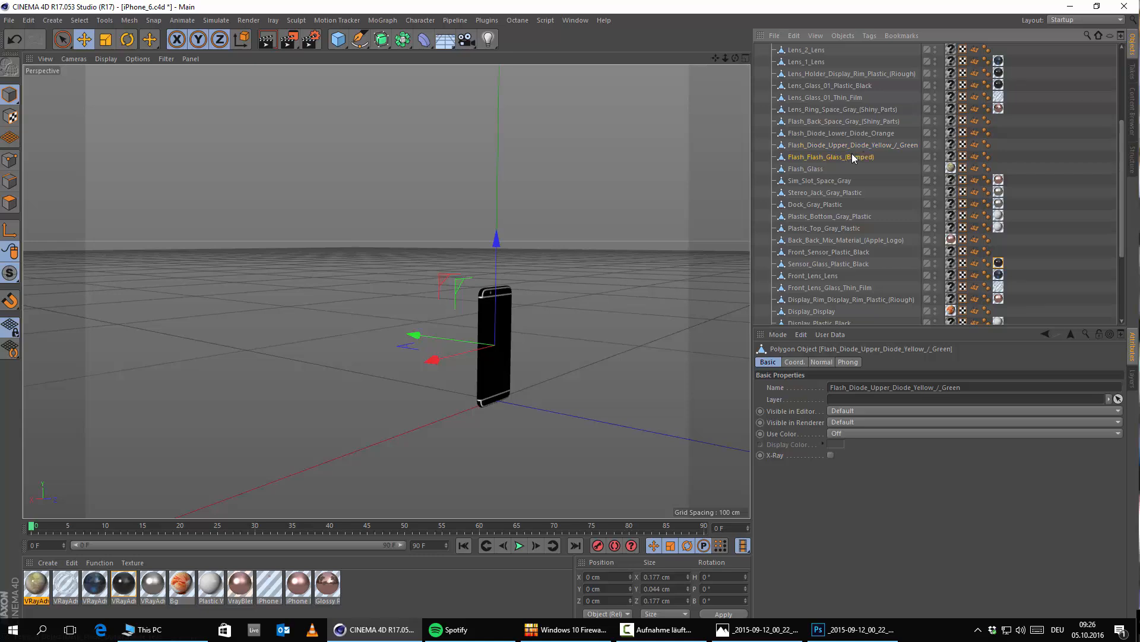
left_click(876, 148)
scroll(505, 343, "up", 8)
left_click_drag(467, 395, 477, 320, "alt")
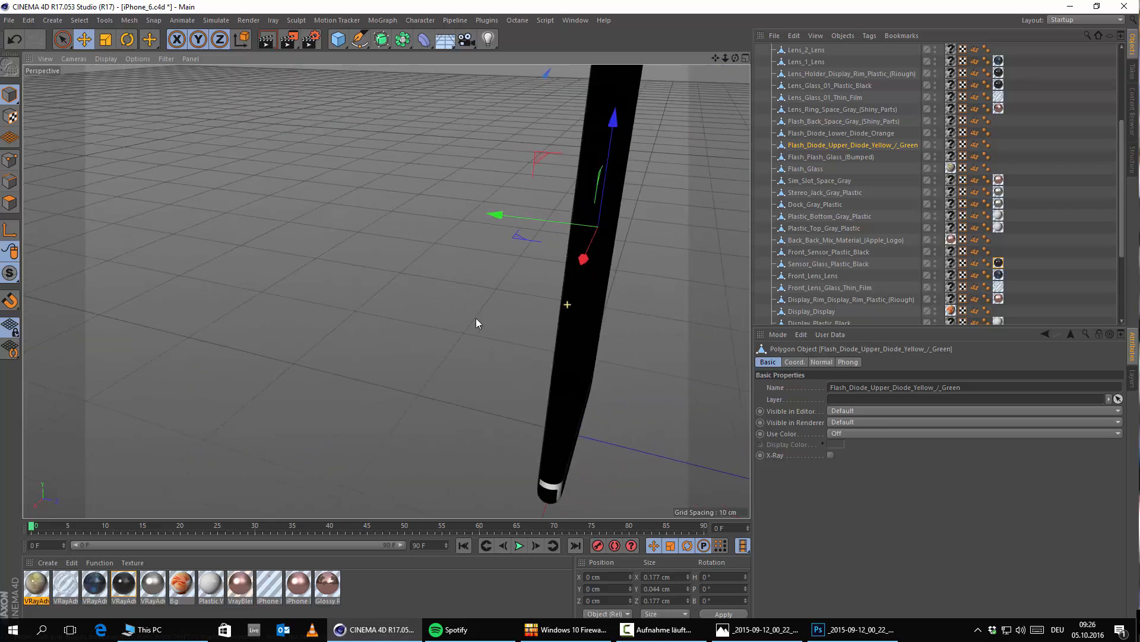
left_click_drag(584, 259, 465, 383)
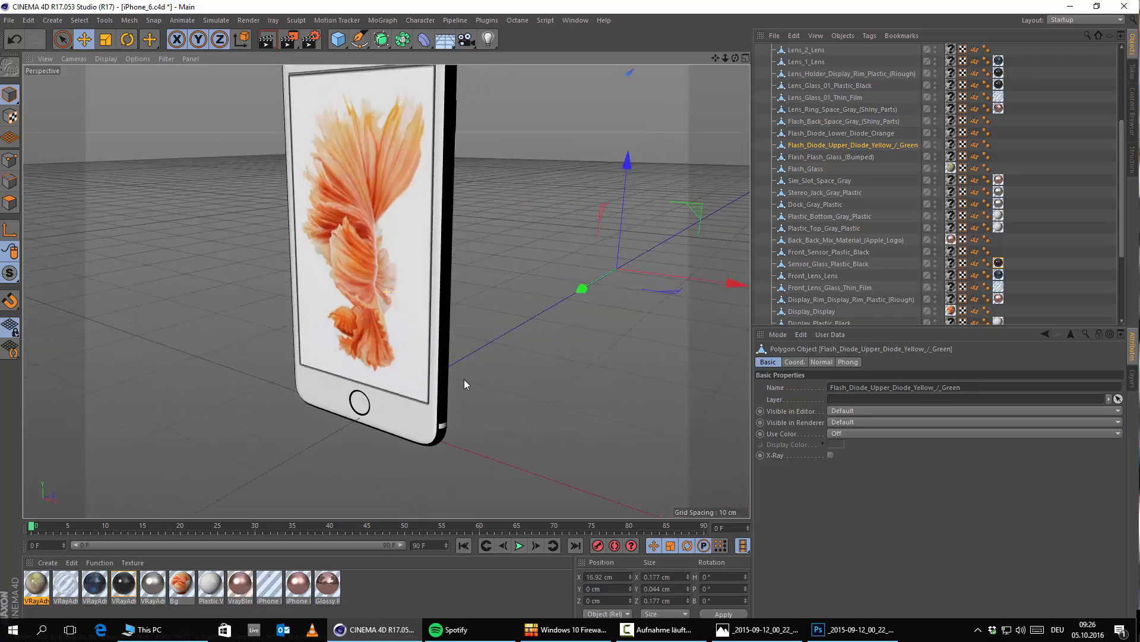
Step: Inspect the displaced flash diode up close, undo its move and clear the selection
middle_click_drag(465, 380, 430, 441, "alt")
scroll(534, 312, "down", 5)
scroll(594, 205, "up", 8)
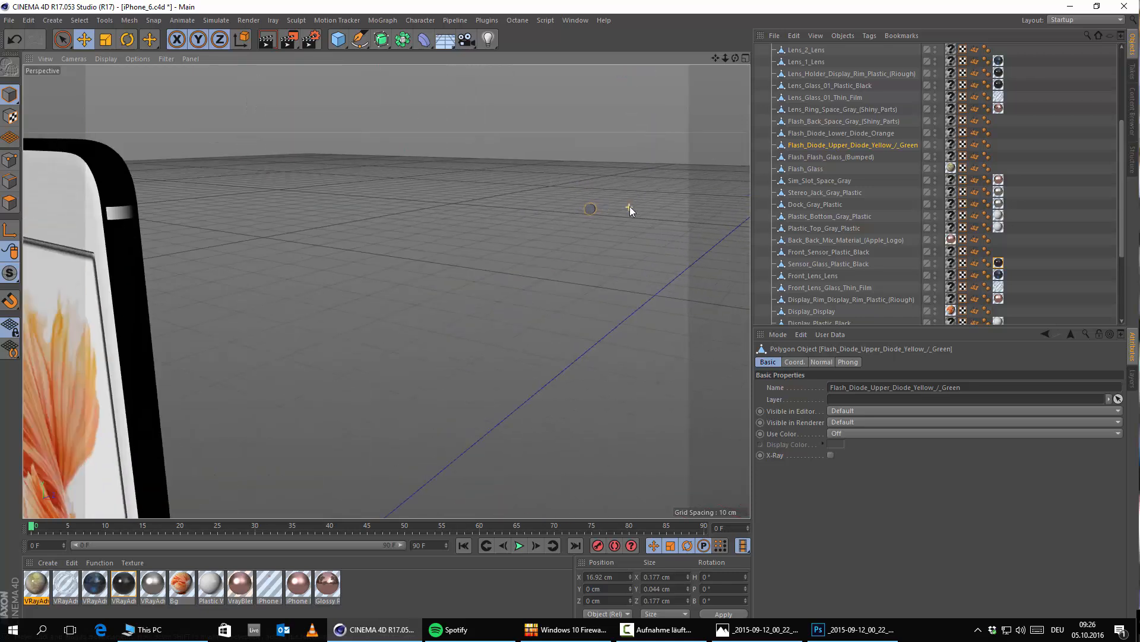
scroll(630, 207, "up", 3)
scroll(518, 227, "up", 1)
left_click_drag(487, 230, 285, 250, "alt")
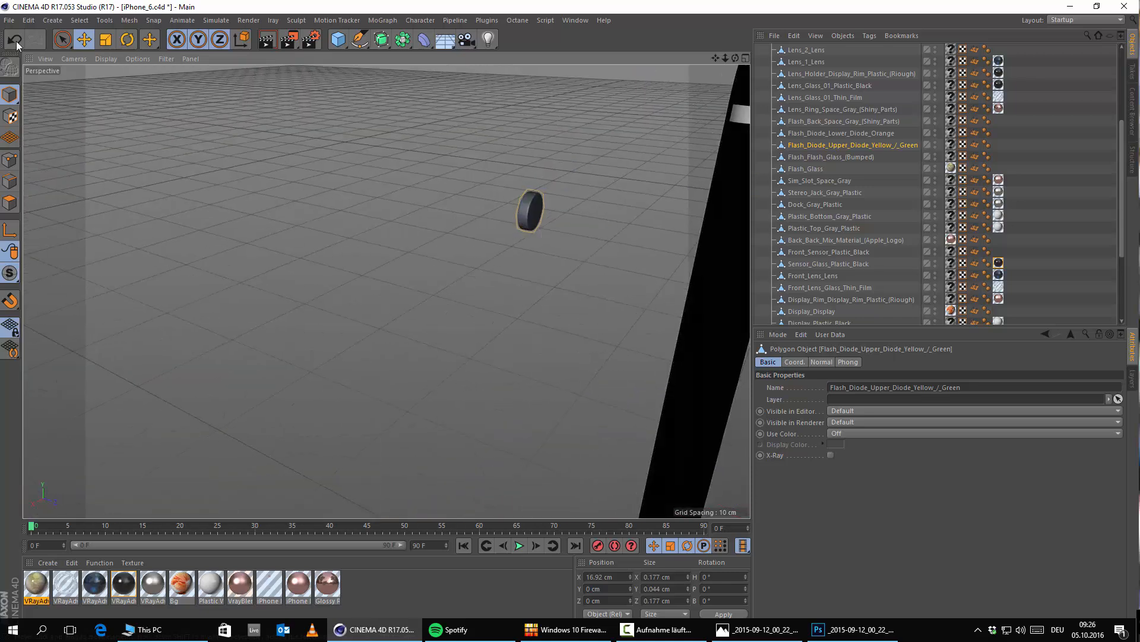
left_click(17, 42)
left_click_drag(644, 330, 520, 307, "alt")
left_click(520, 307)
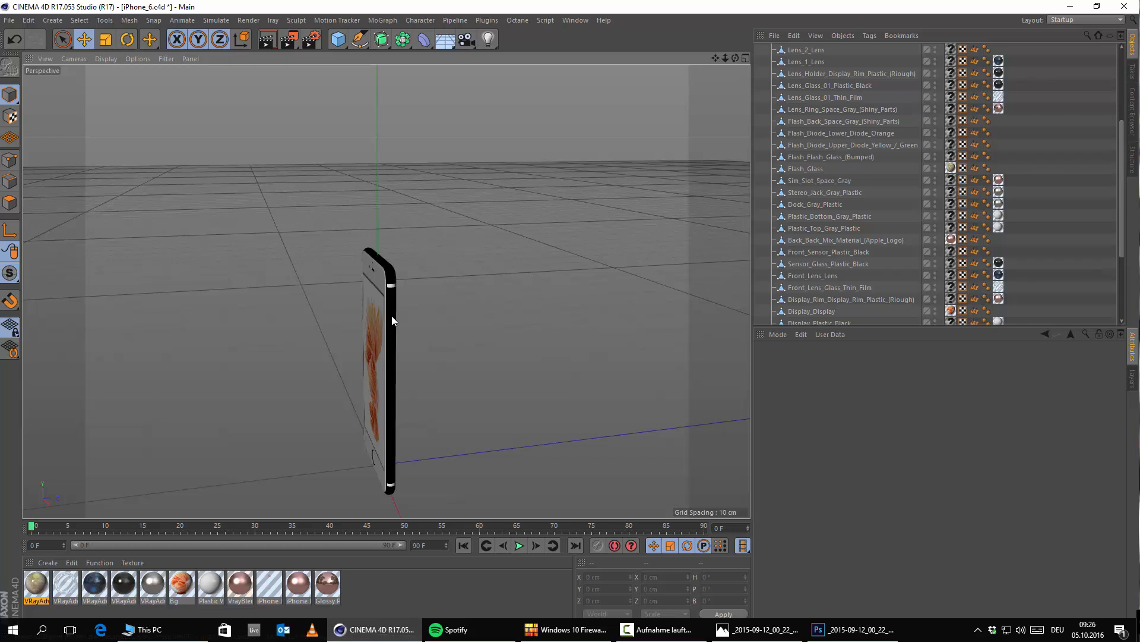
Step: Examine the front and back of the rose gold iPhone reference image in Fotos and return to Cinema 4D
scroll(1039, 171, "up", 5)
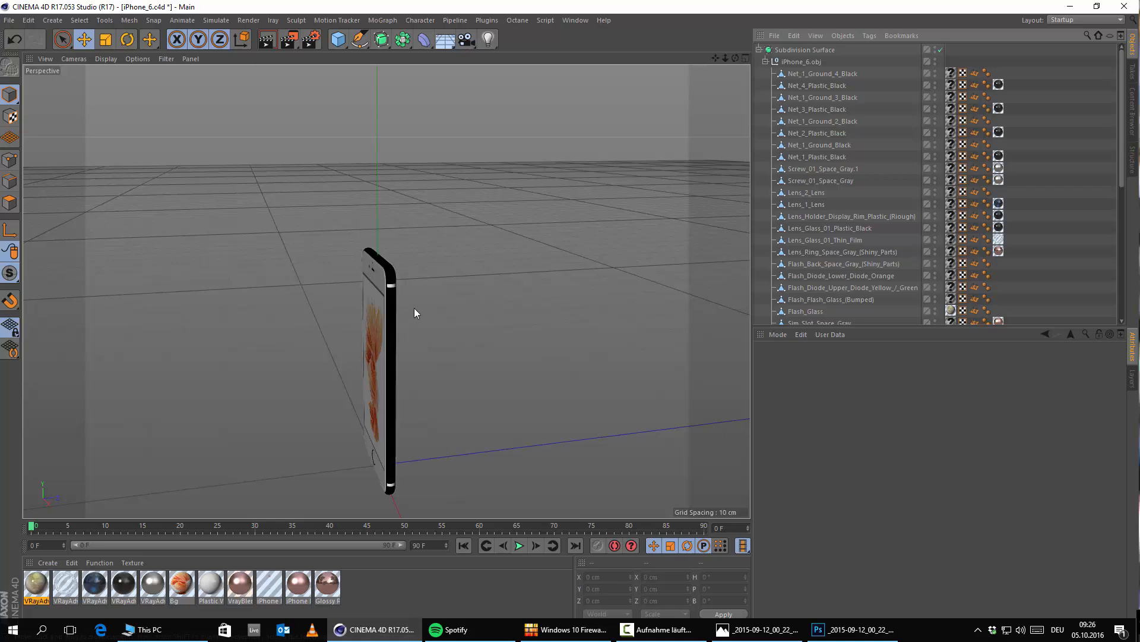
left_click(758, 629)
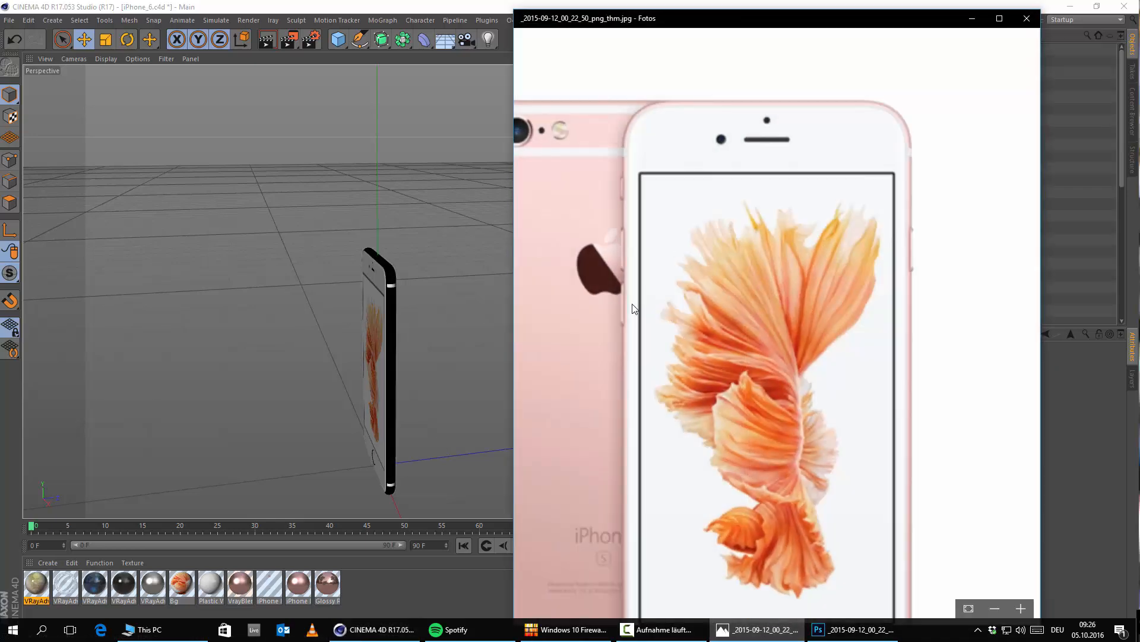
scroll(771, 240, "up", 2)
left_click_drag(771, 235, 743, 214)
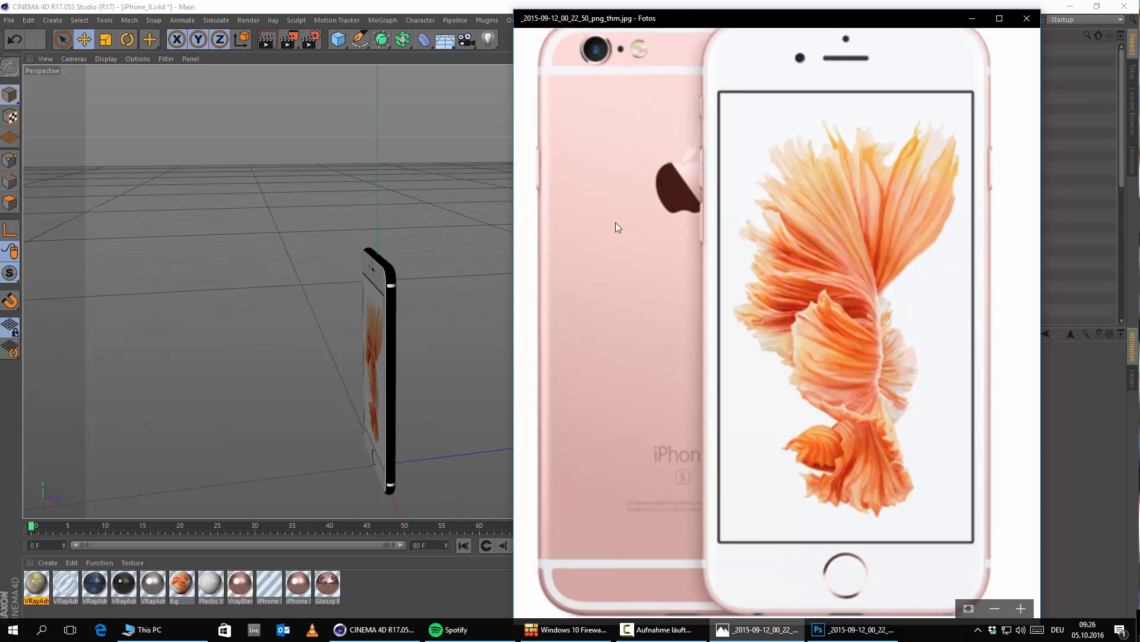
left_click(980, 23)
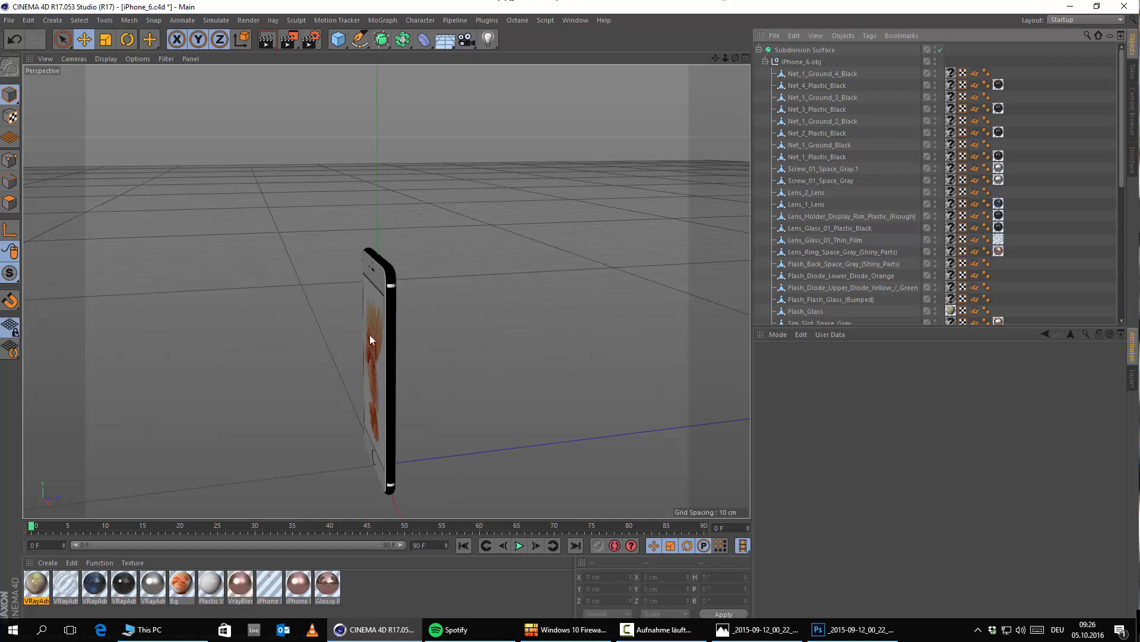
Step: Collapse the Subdivision Surface hierarchy and show the phone's front at an angle in the perspective view
left_click(759, 49)
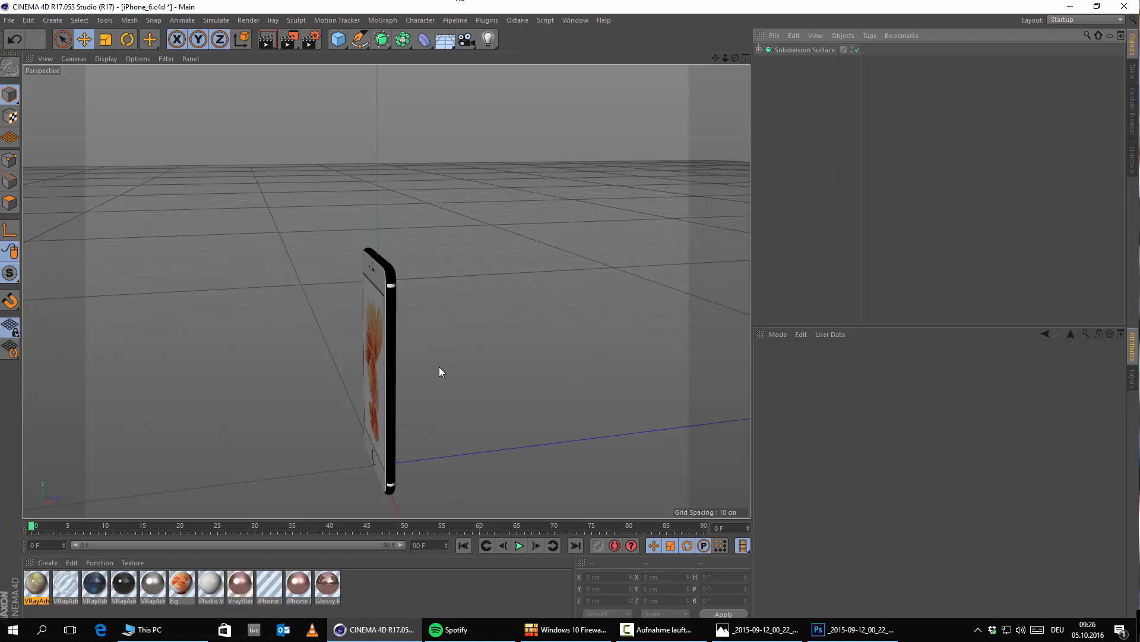
middle_click_drag(450, 367, 487, 301, "alt")
left_click_drag(493, 363, 565, 355, "alt")
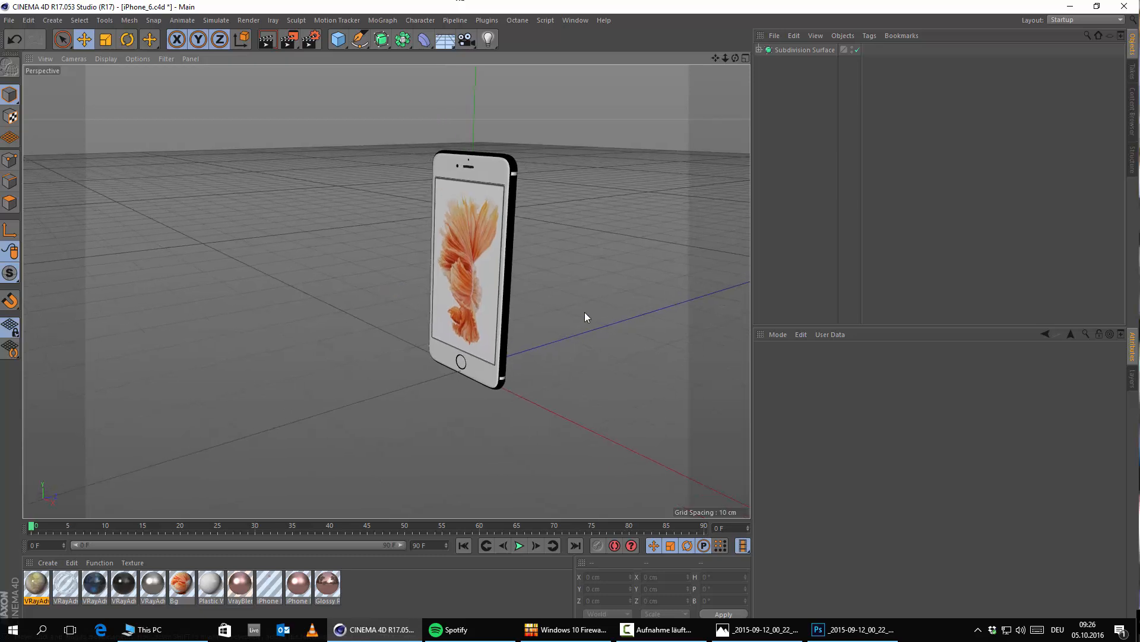